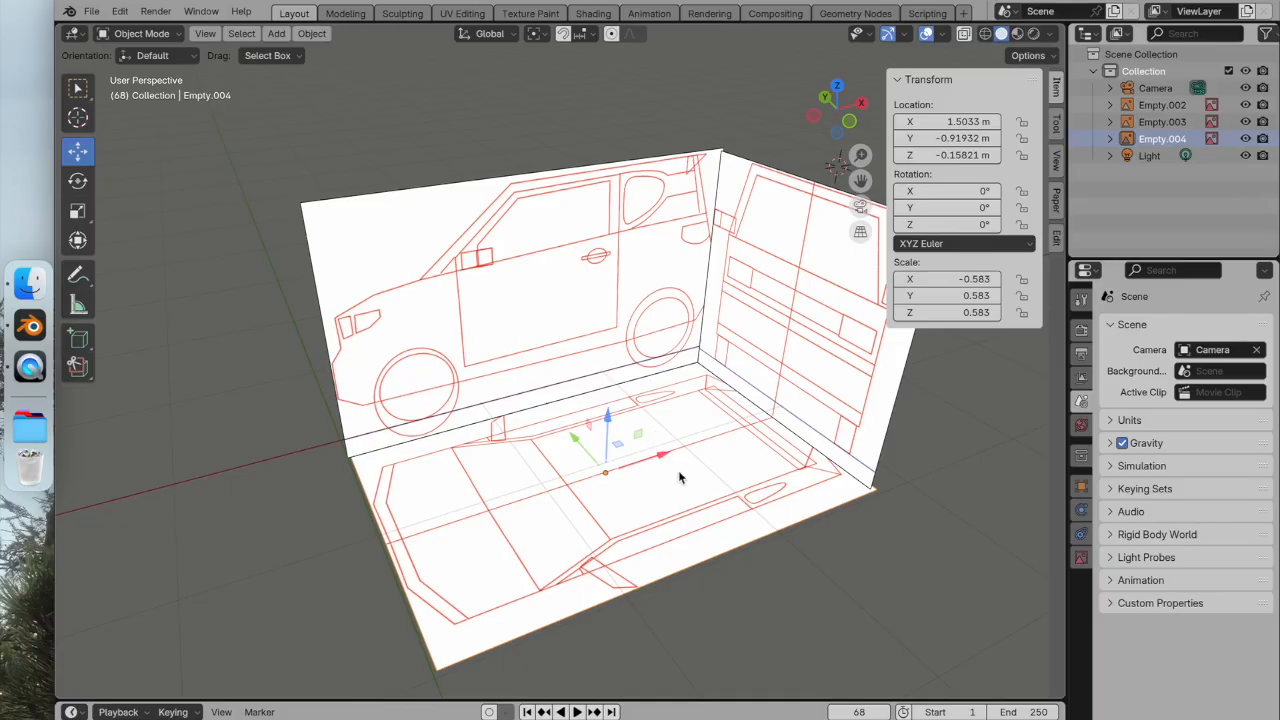
Place the 3D cursor beside the blueprint images and add a cube mesh there.
click(78, 118)
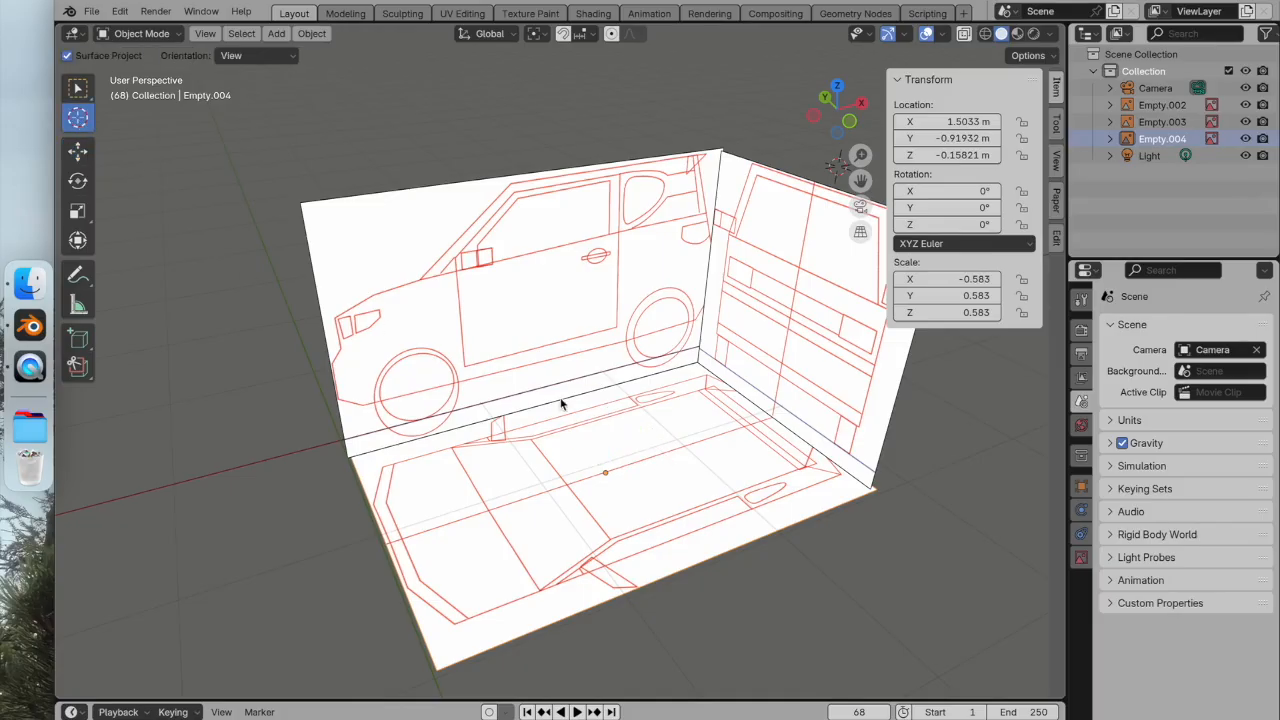
middle_drag(703, 396, 749, 409)
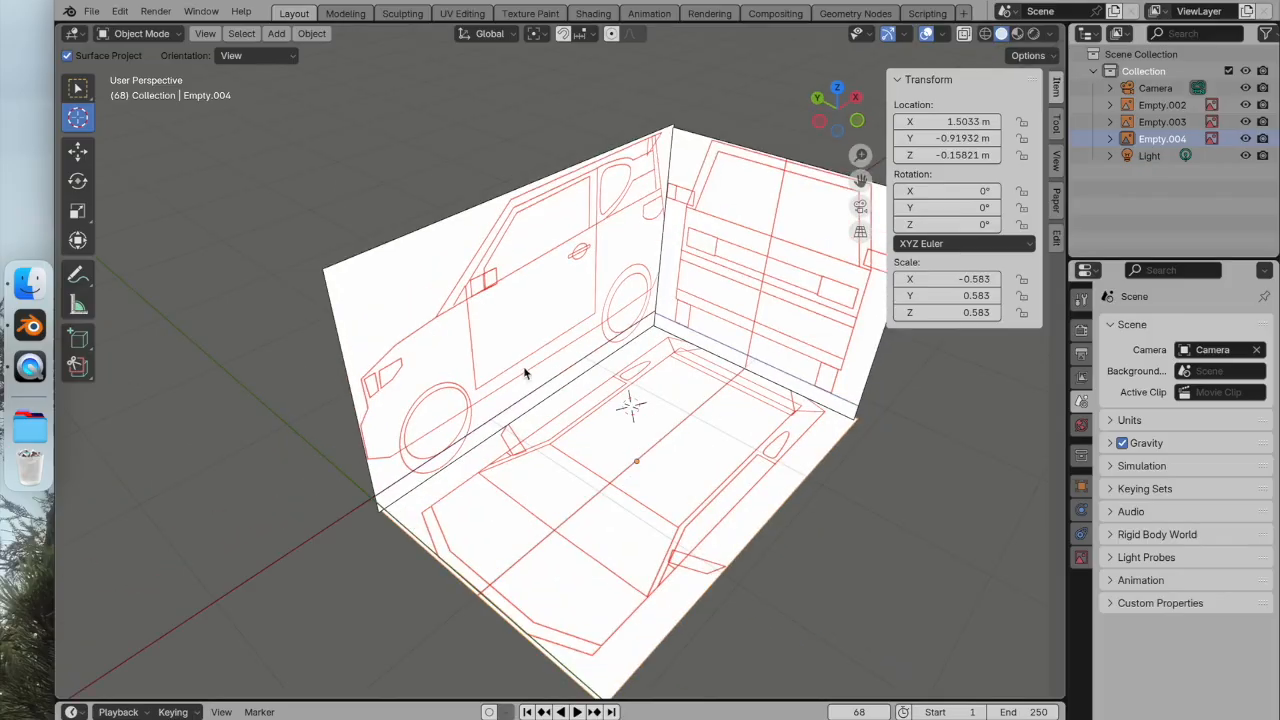
click(688, 470)
middle_drag(688, 470, 716, 392)
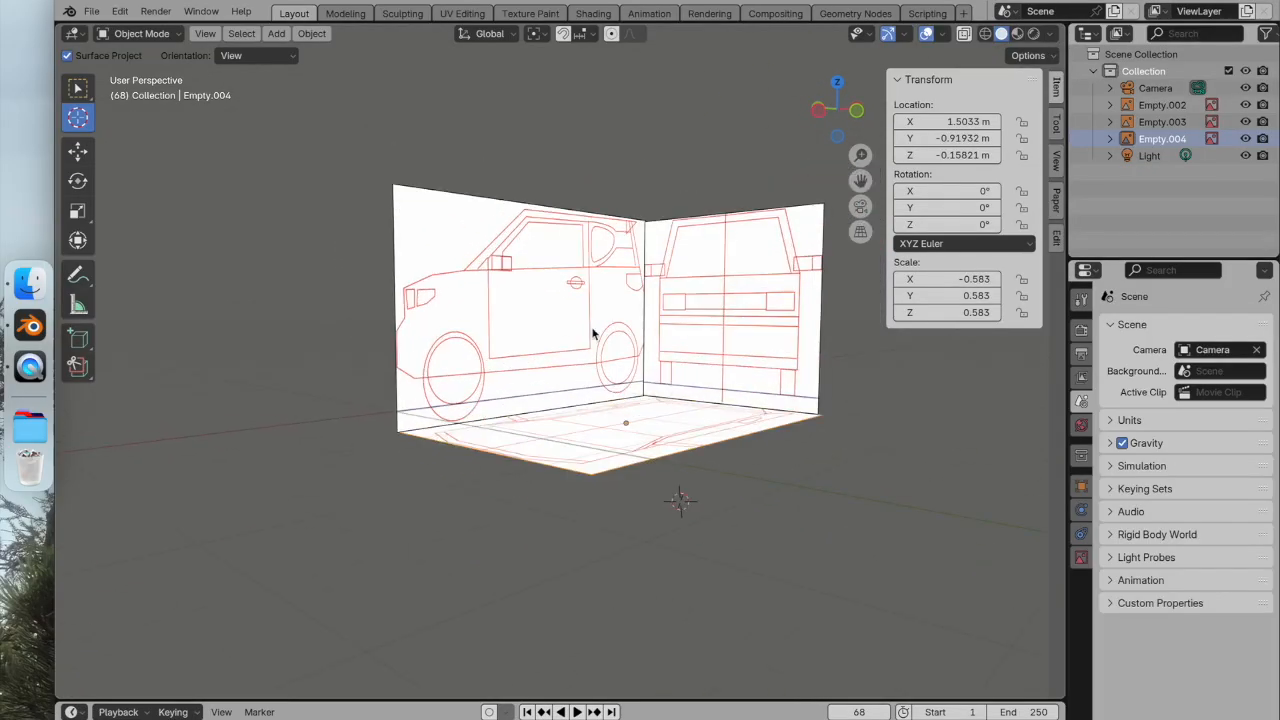
click(276, 33)
mouse_move(295, 52)
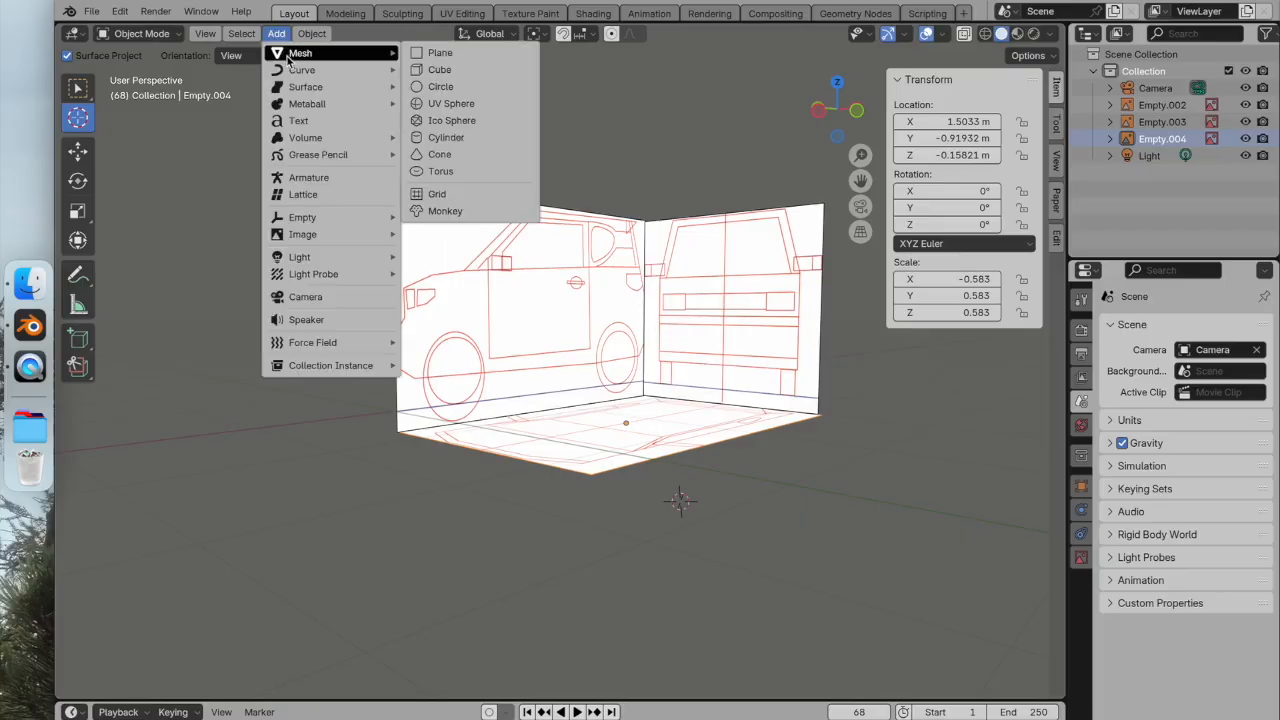
click(432, 71)
middle_drag(620, 250, 608, 283)
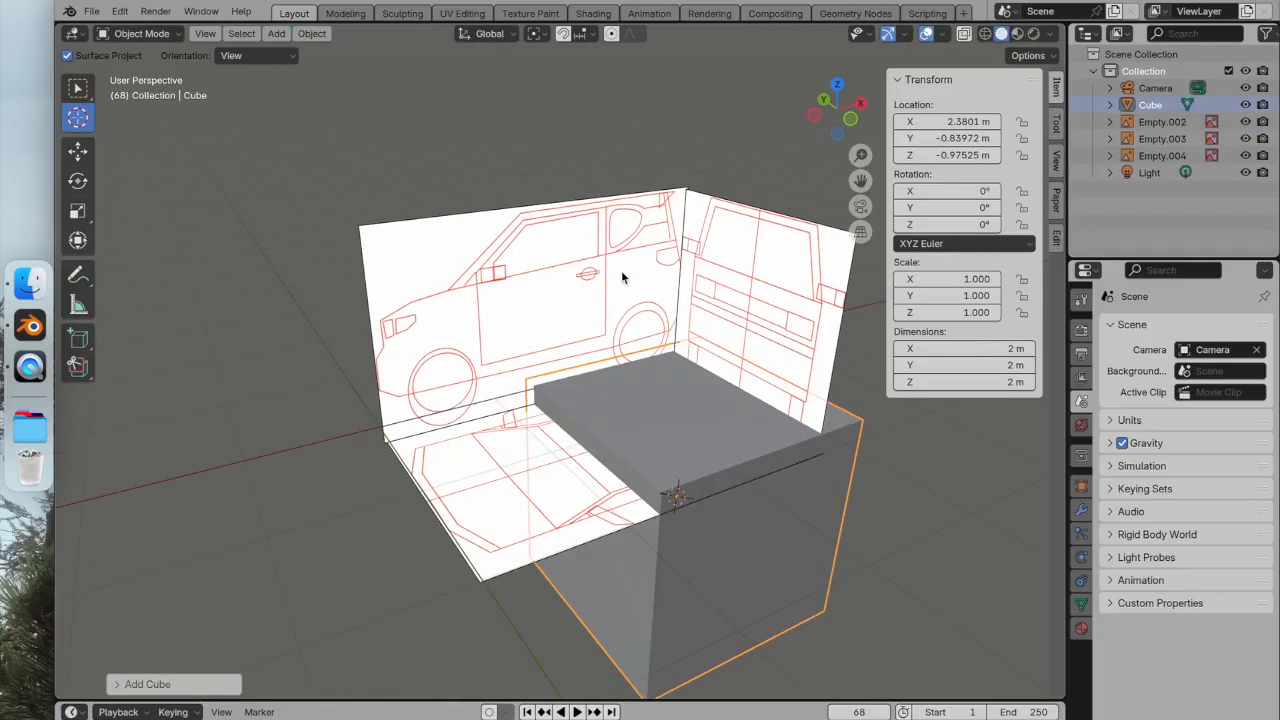
In front view, move the cube to X 1.64 m and Z 0.025418 m, aligning its upper corner with the windshield base.
click(850, 118)
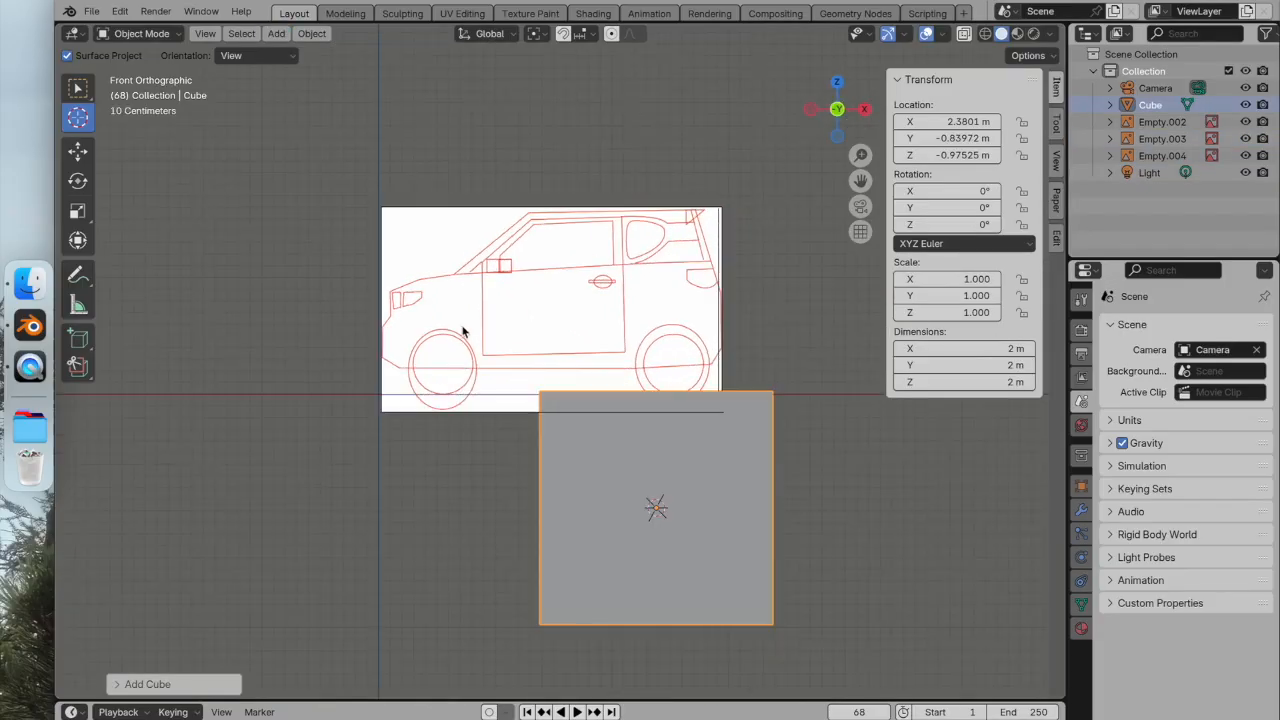
click(78, 150)
drag(660, 441, 661, 323)
drag(694, 388, 608, 386)
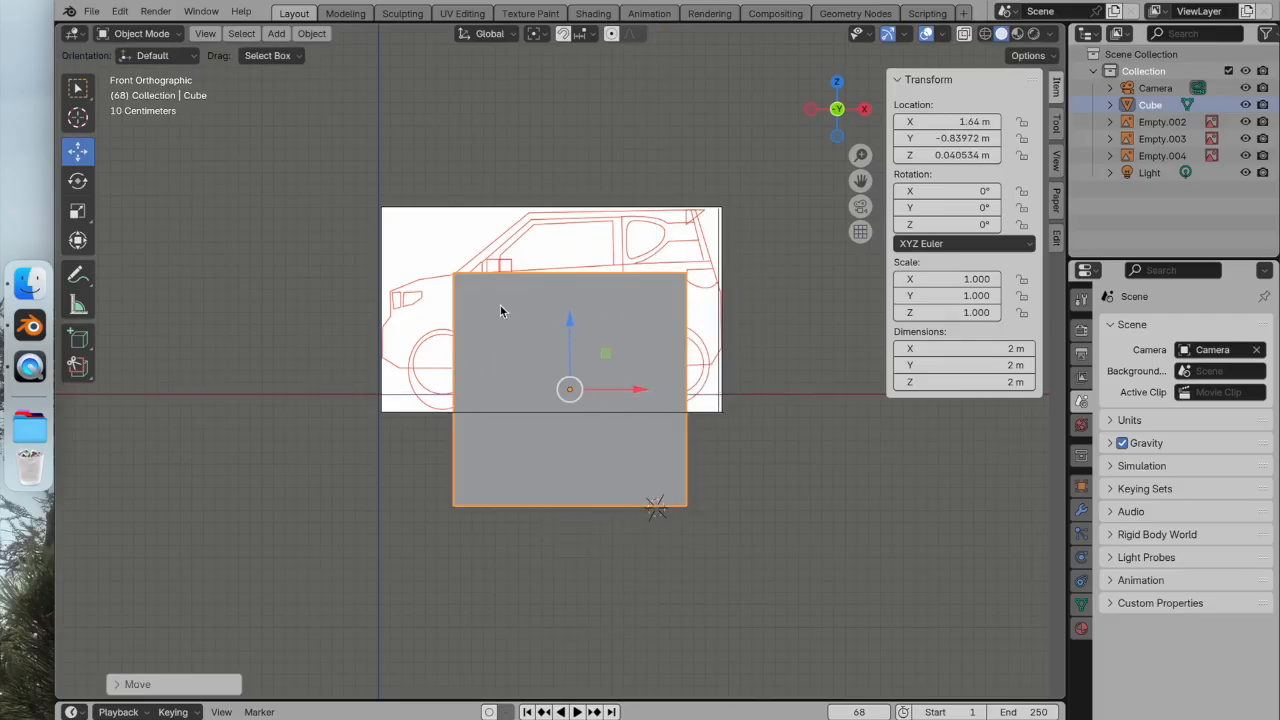
scroll(366, 297, up, 2)
shift+scroll(417, 328, up, 4)
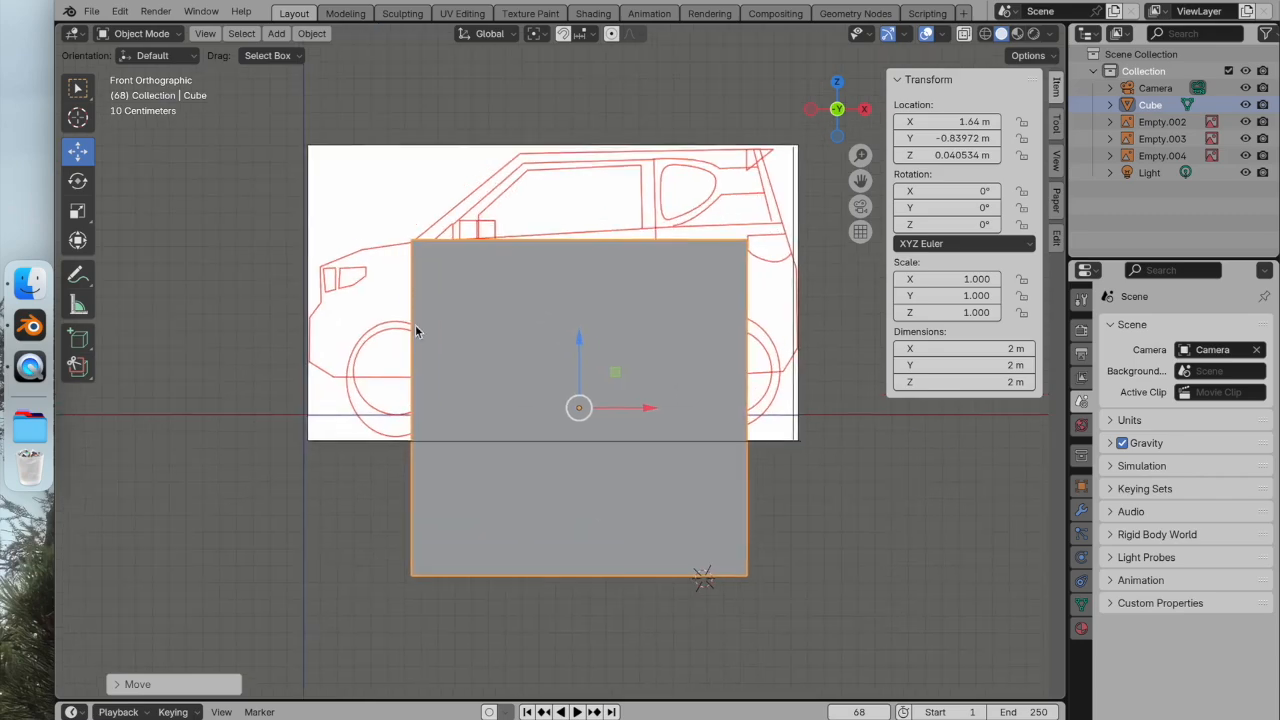
drag(617, 421, 623, 424)
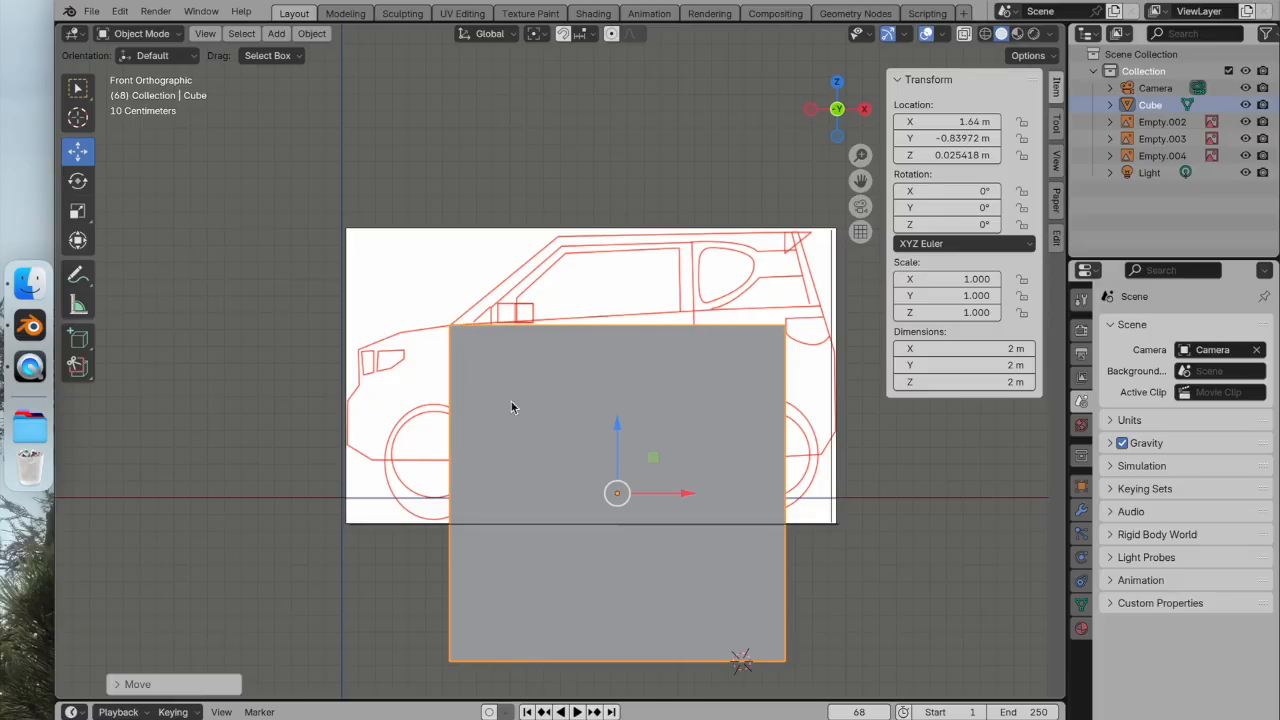
Place the 3D cursor on the cube's upper corner at the windshield base, make it the pivot, and scale the cube to 0.395 along Z.
click(78, 117)
click(451, 331)
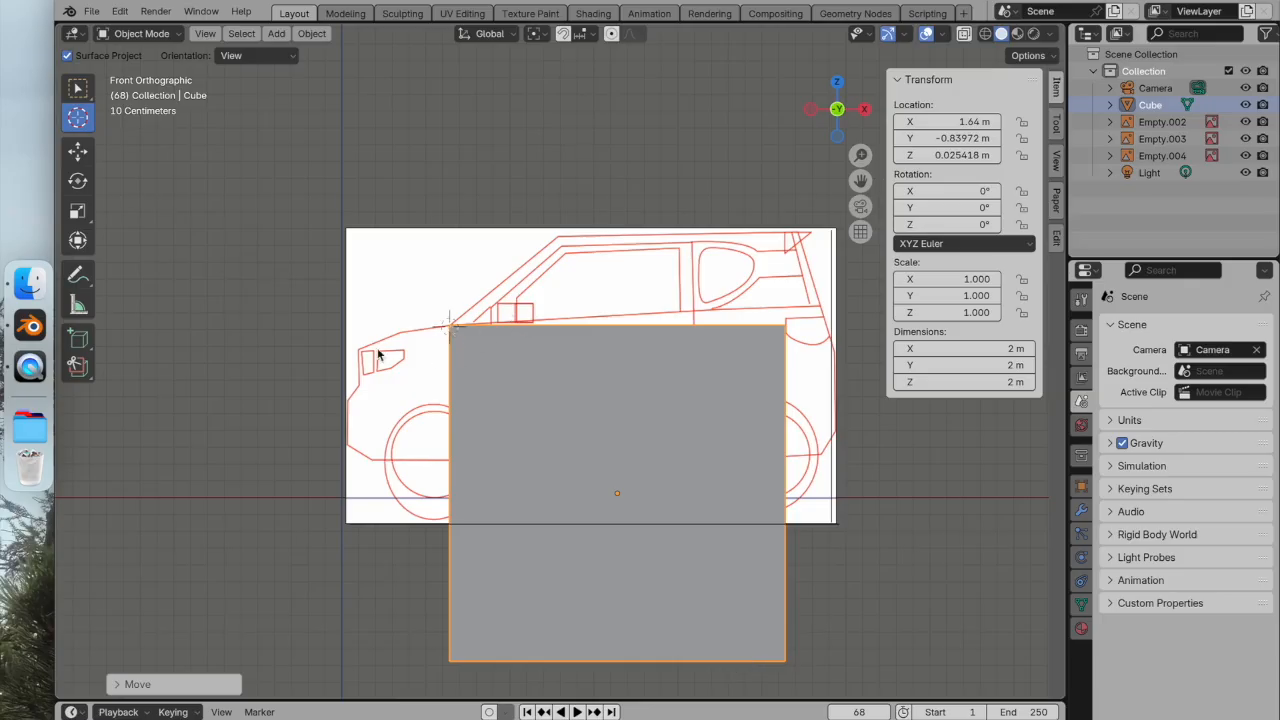
key(shift+space)
key(s)
drag(618, 434, 618, 461)
key(ctrl+z)
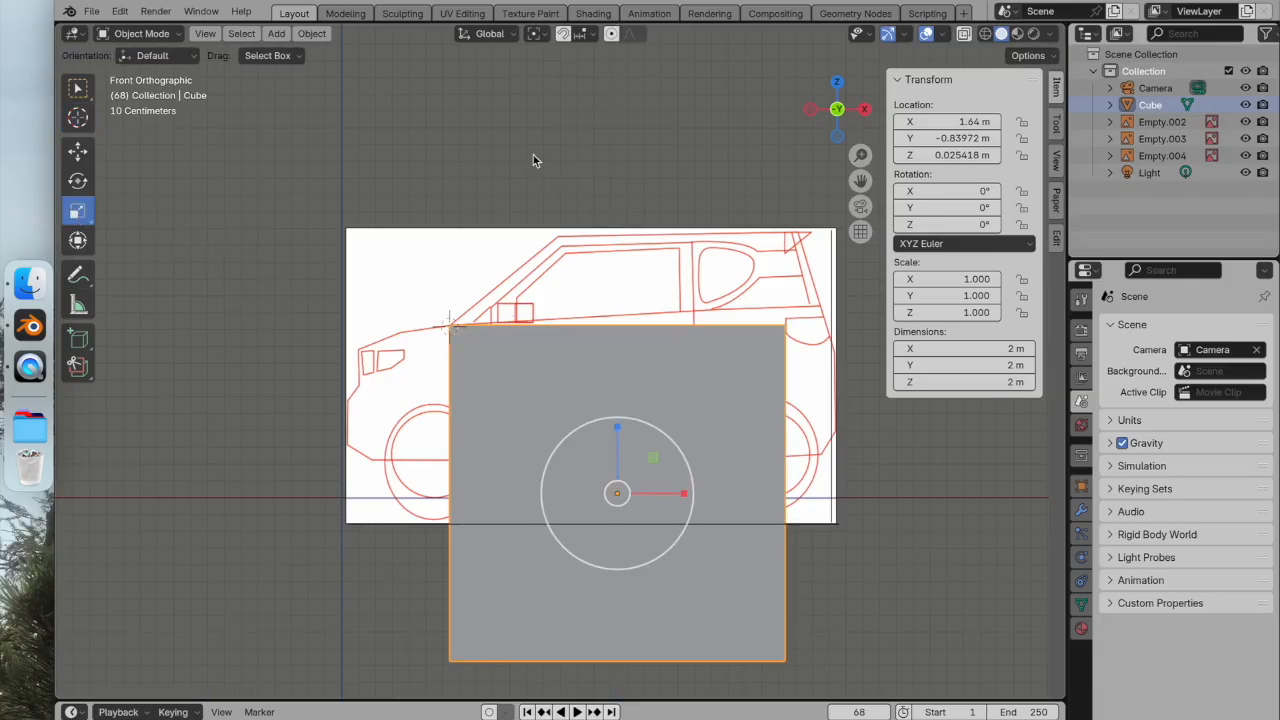
click(538, 34)
click(550, 96)
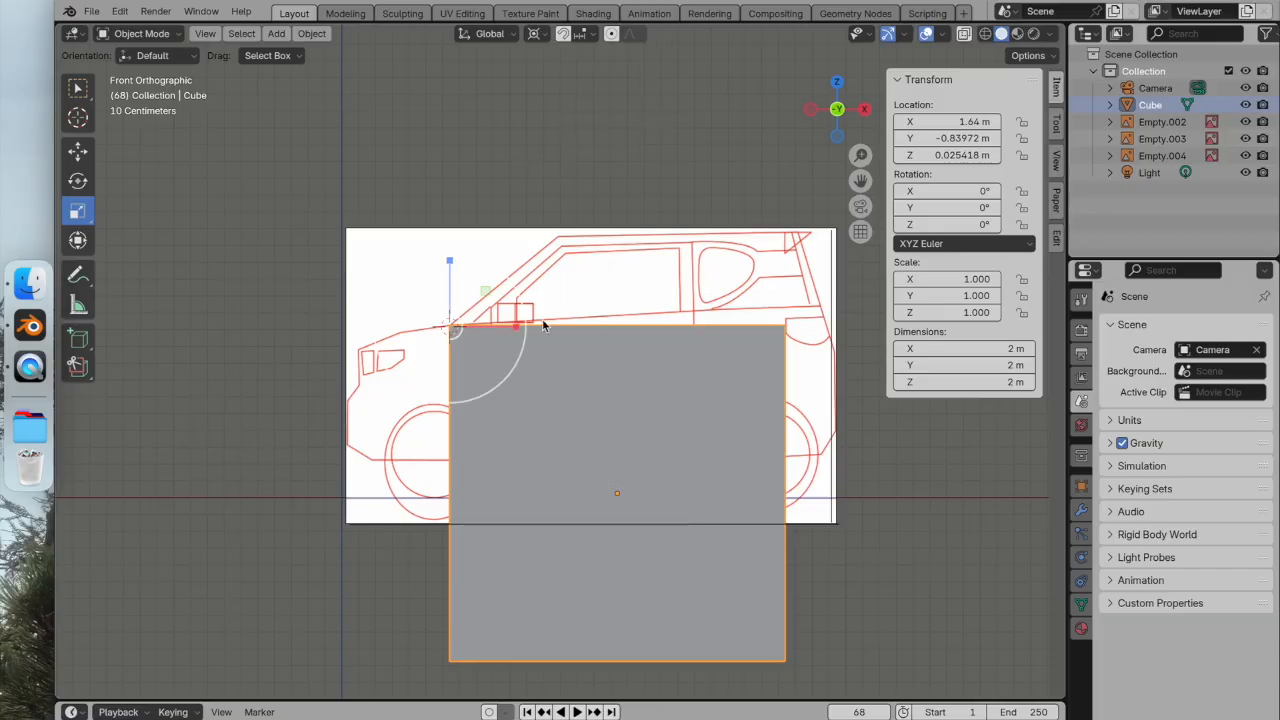
drag(455, 300, 454, 305)
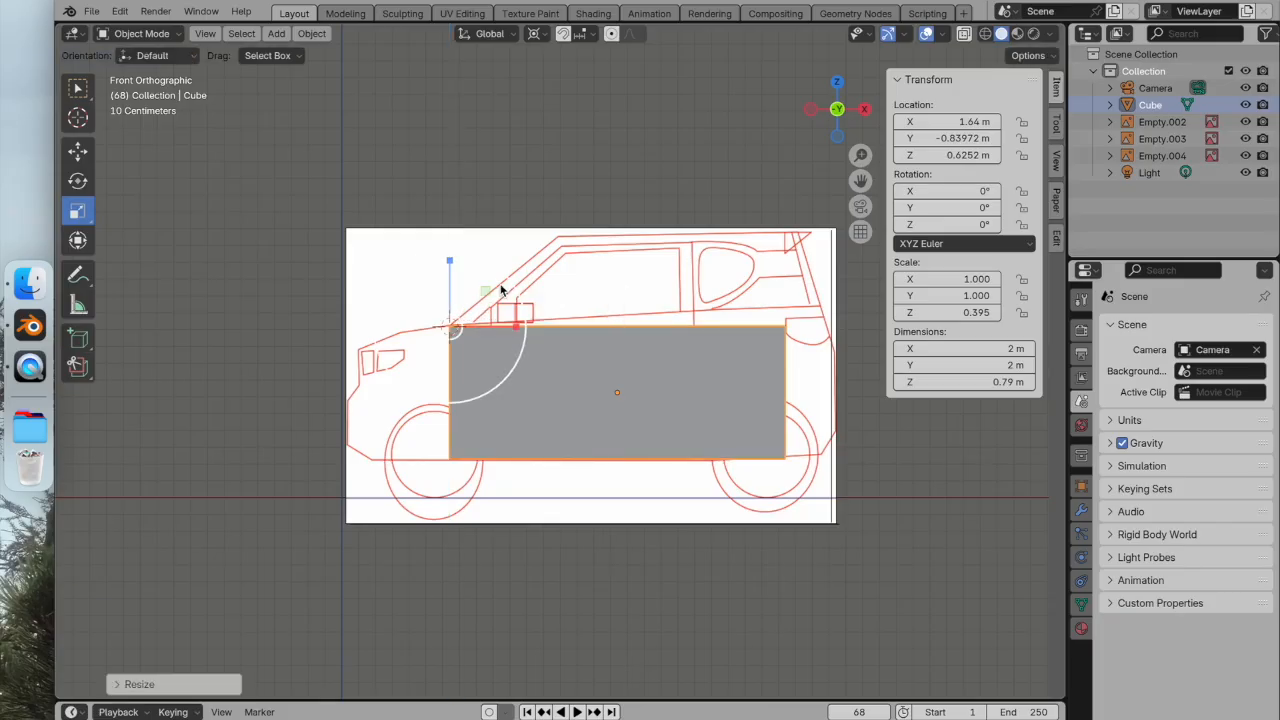
In top view, move the cube to Y -1.1975 m so its edge lines up with the side of the car body.
click(837, 82)
click(78, 150)
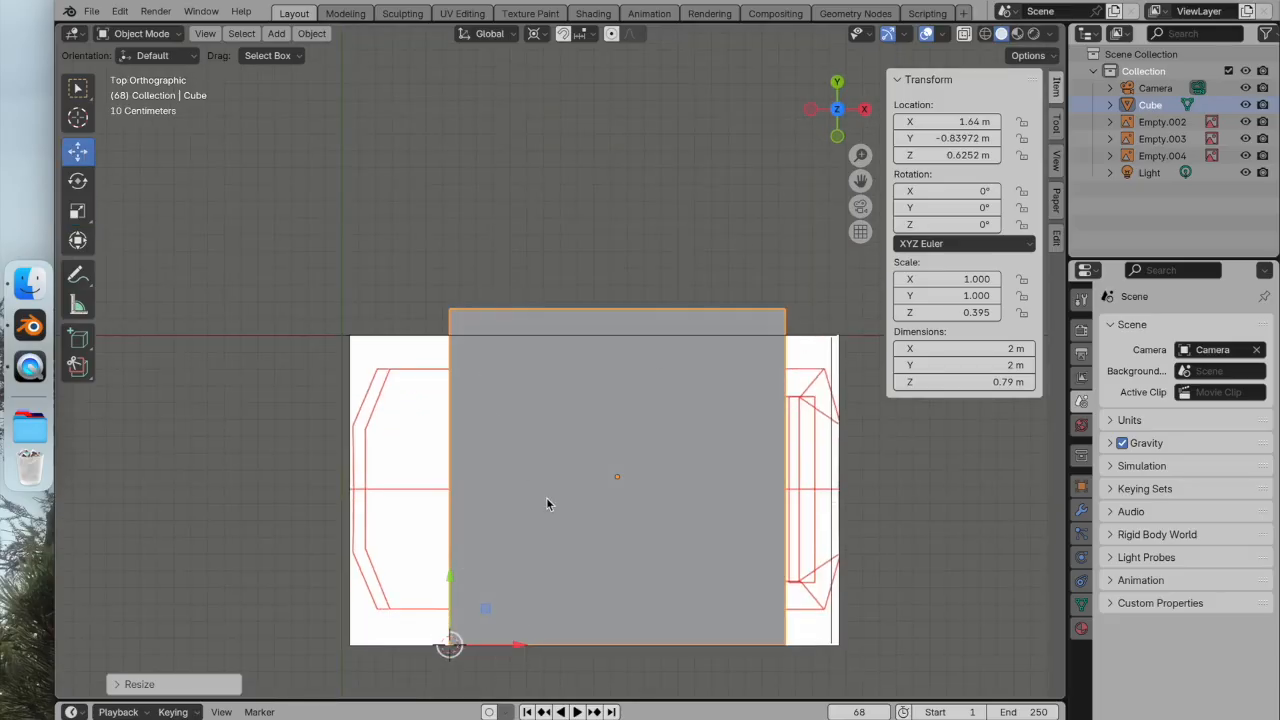
drag(469, 577, 469, 637)
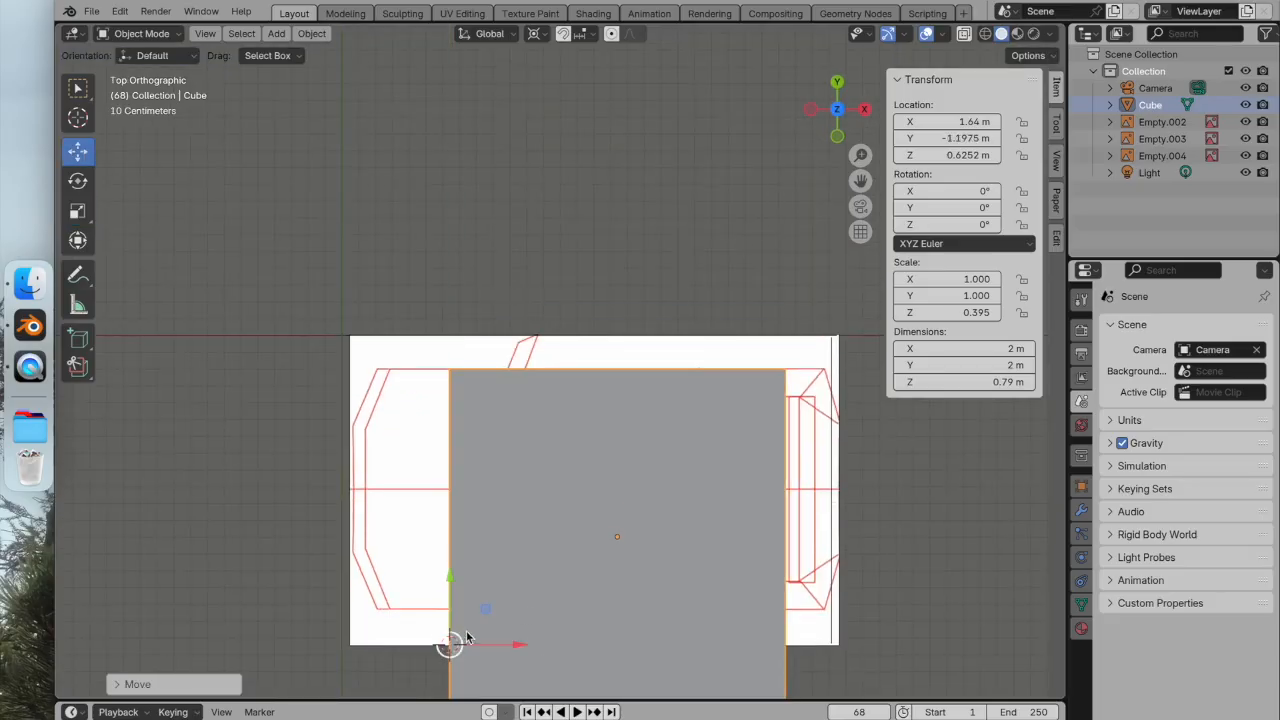
Place the 3D cursor on the cube's aligned corner and scale the cube along Y to the car body's width in the top blueprint.
scroll(592, 452, down, 5)
scroll(592, 452, down, 2)
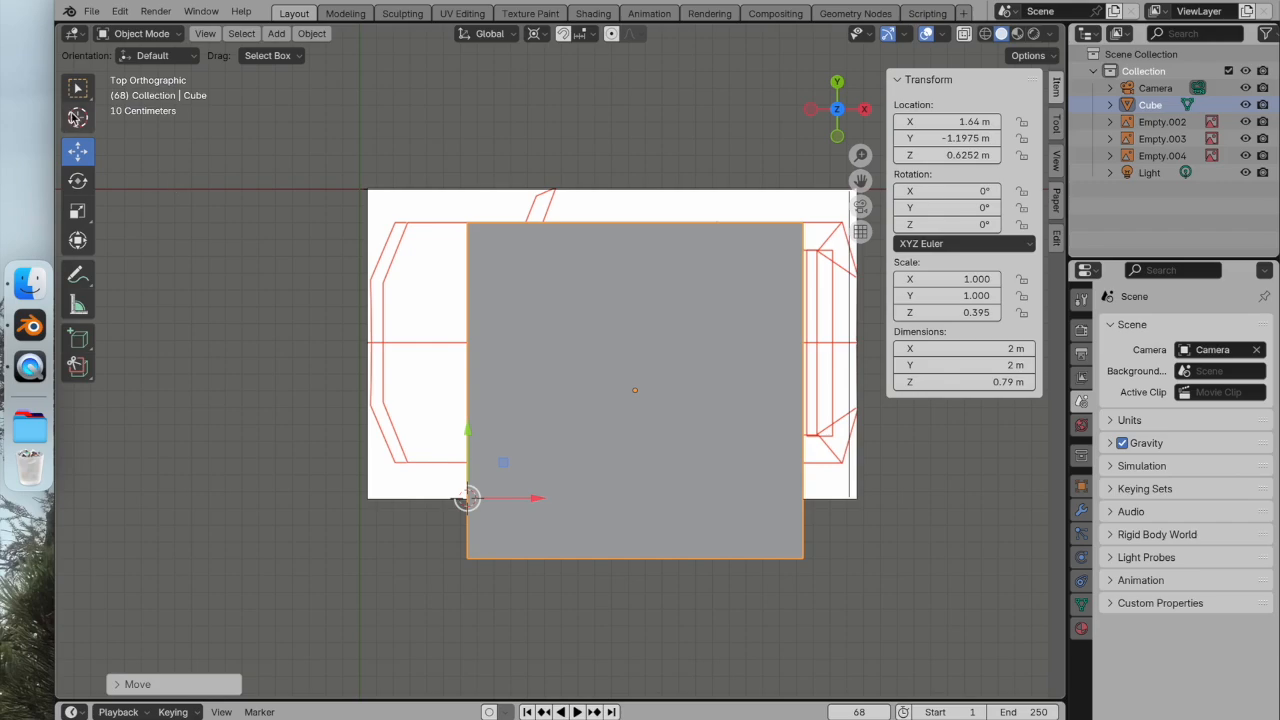
click(78, 117)
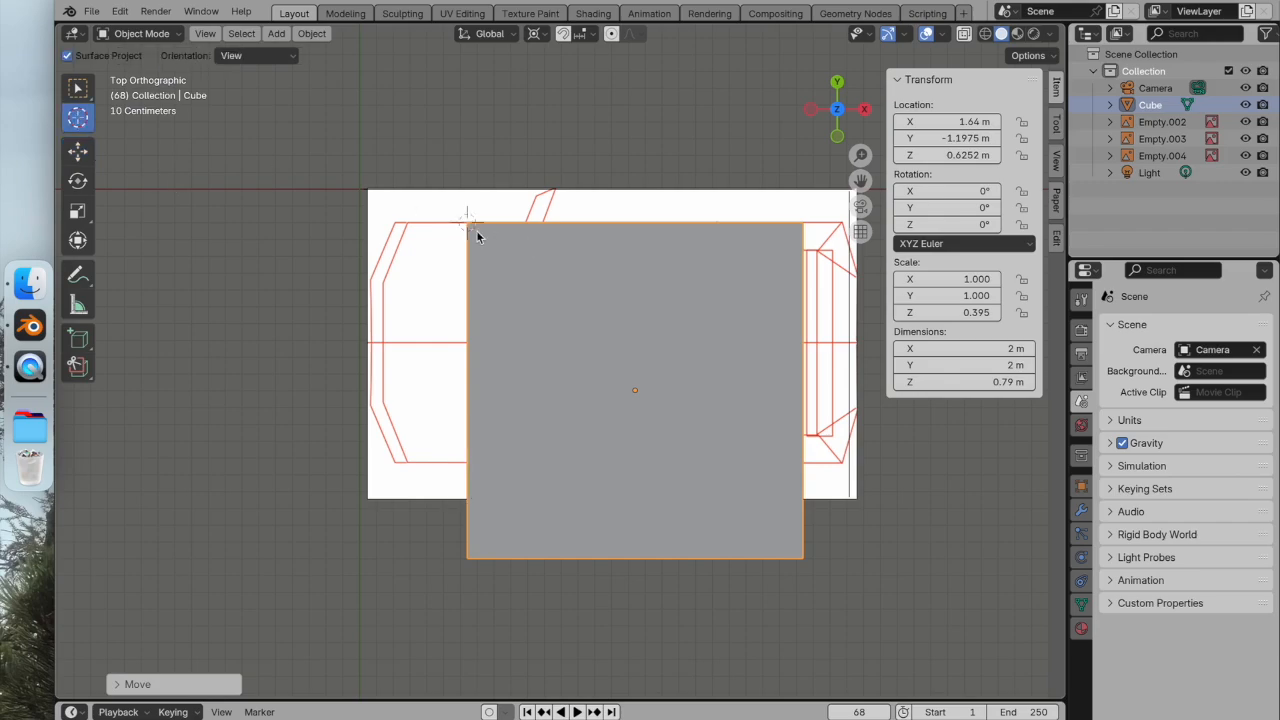
click(78, 150)
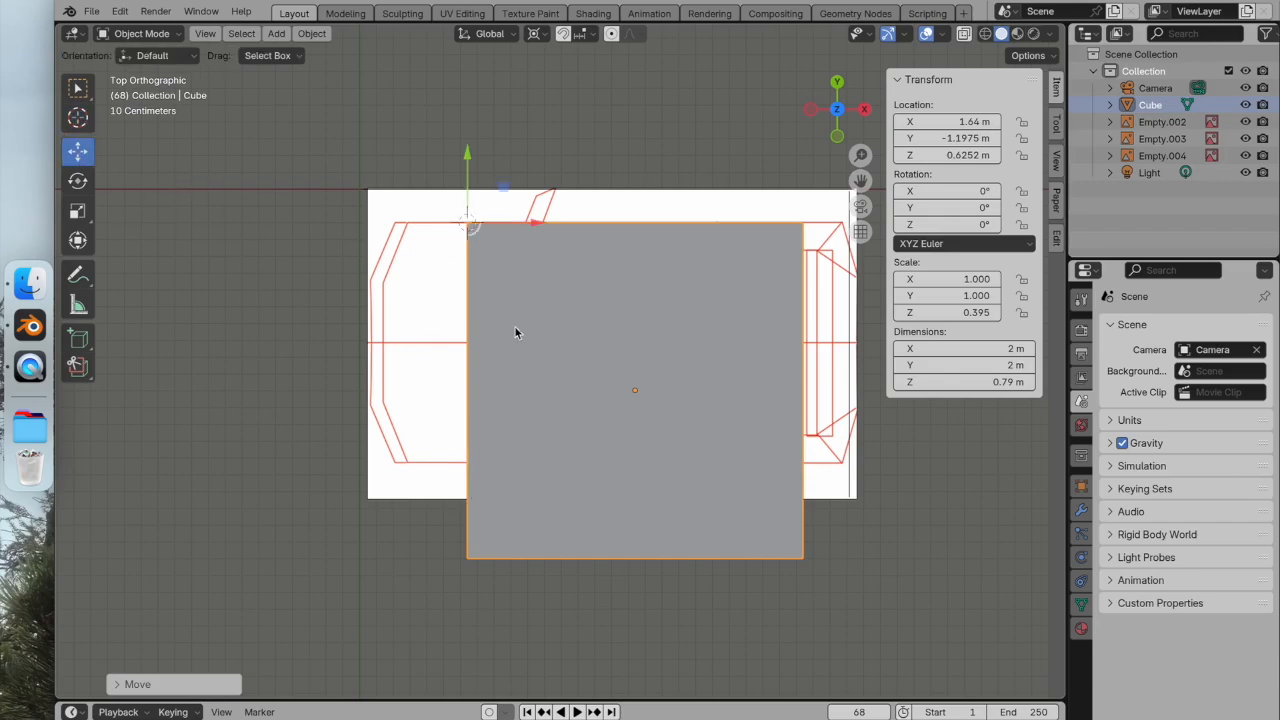
click(78, 210)
drag(457, 185, 463, 181)
key(super+z)
Switch the cube to Edit Mode in an angled perspective view.
middle_drag(567, 85, 522, 270)
mouse_move(527, 318)
middle_down()
mouse_move(551, 246)
mouse_move(535, 295)
middle_up()
middle_drag(425, 323, 435, 229)
click(172, 37)
click(156, 71)
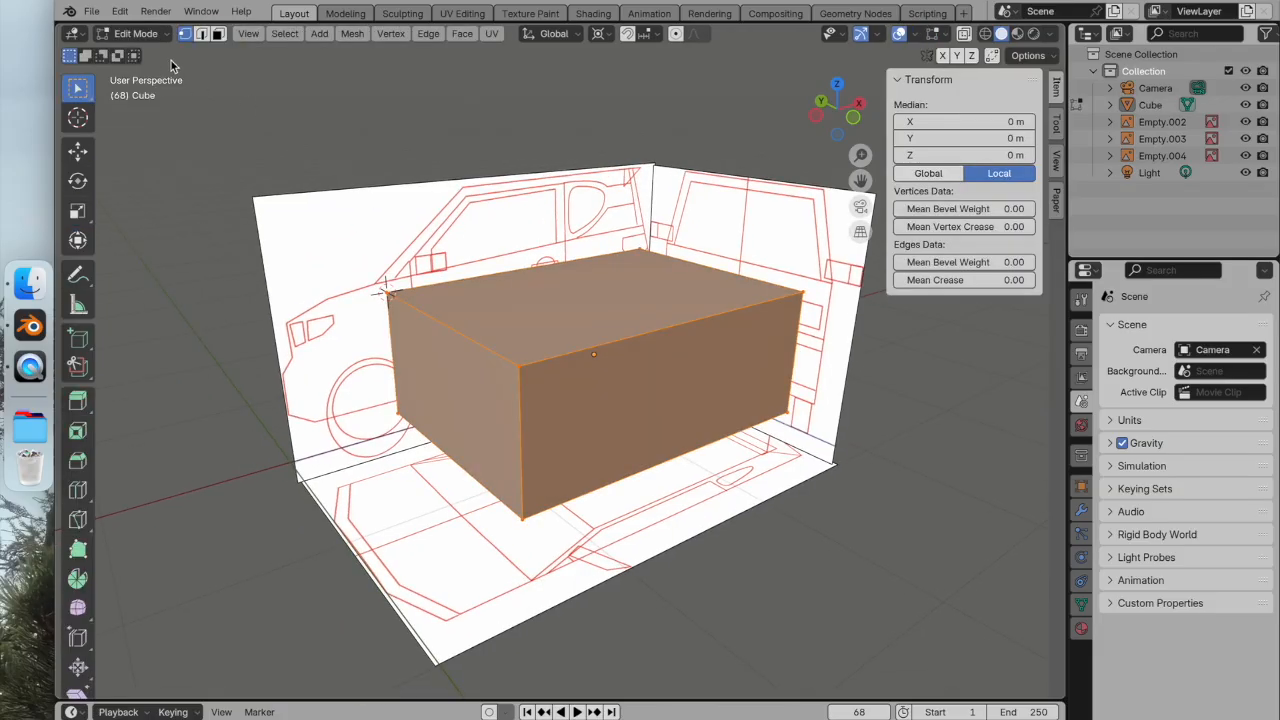
Try vertex, edge and face selection on the cube's end facing the hood.
click(521, 368)
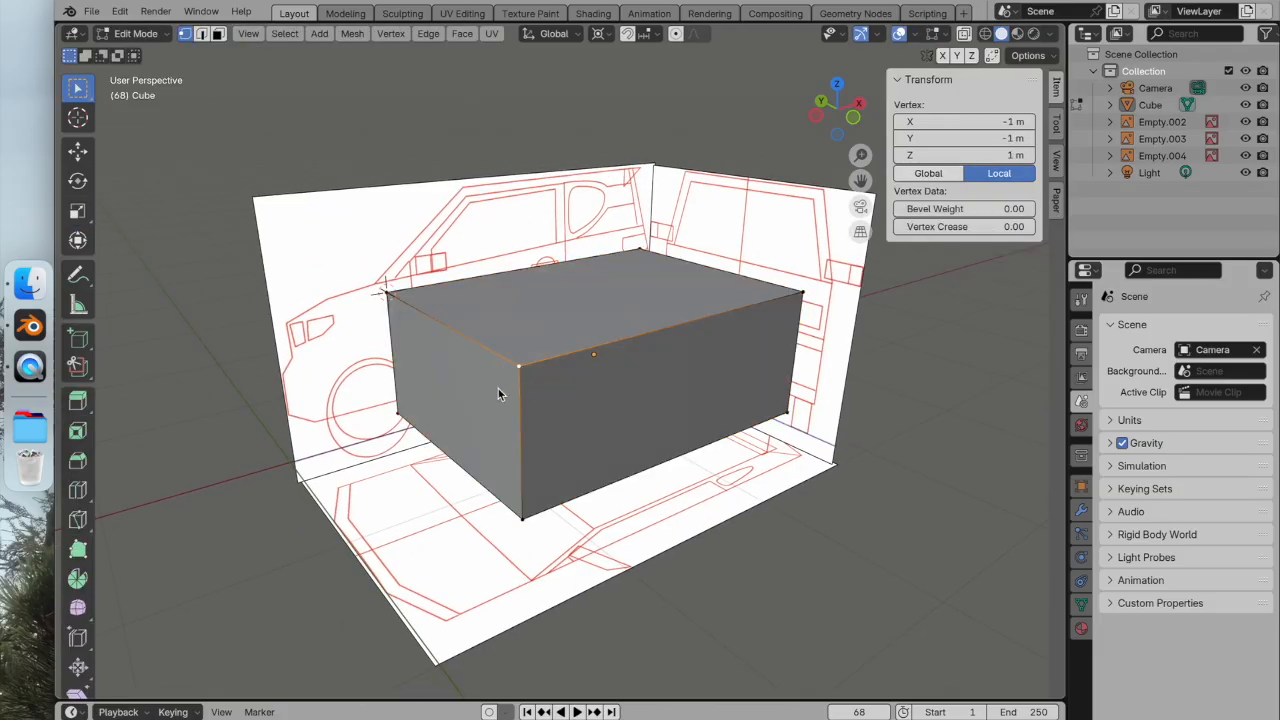
click(201, 33)
click(451, 332)
click(217, 34)
click(452, 377)
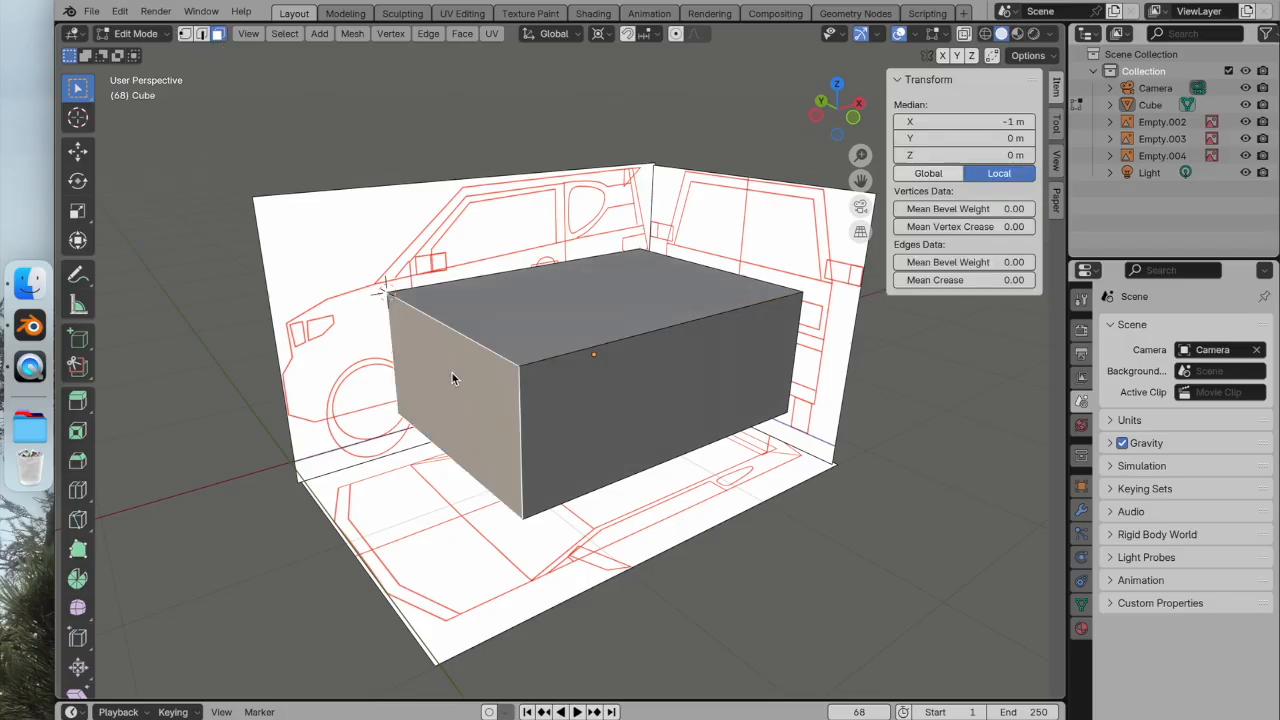
Toggle between edge, face and vertex selection modes, then clear the selection.
click(203, 36)
click(218, 37)
click(185, 37)
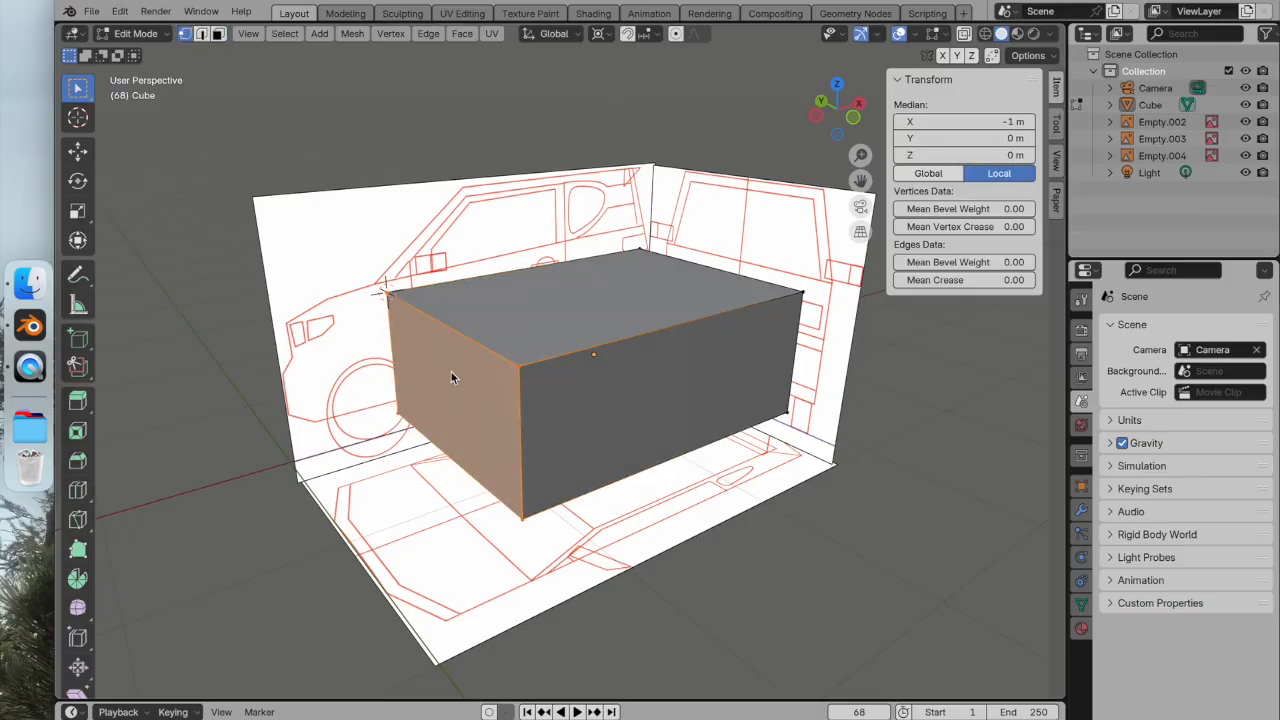
click(218, 35)
click(185, 34)
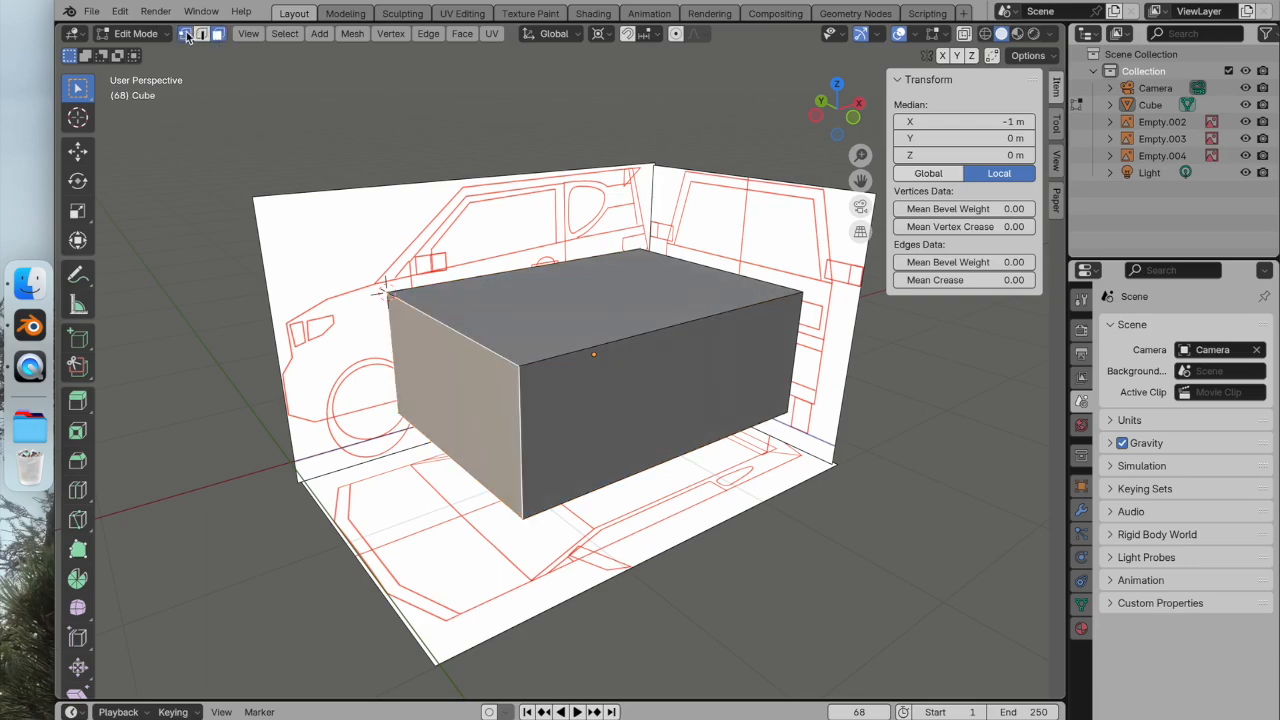
scroll(500, 279, up, 3)
scroll(496, 370, down, 2)
scroll(495, 368, up, 2)
scroll(459, 338, down, 3)
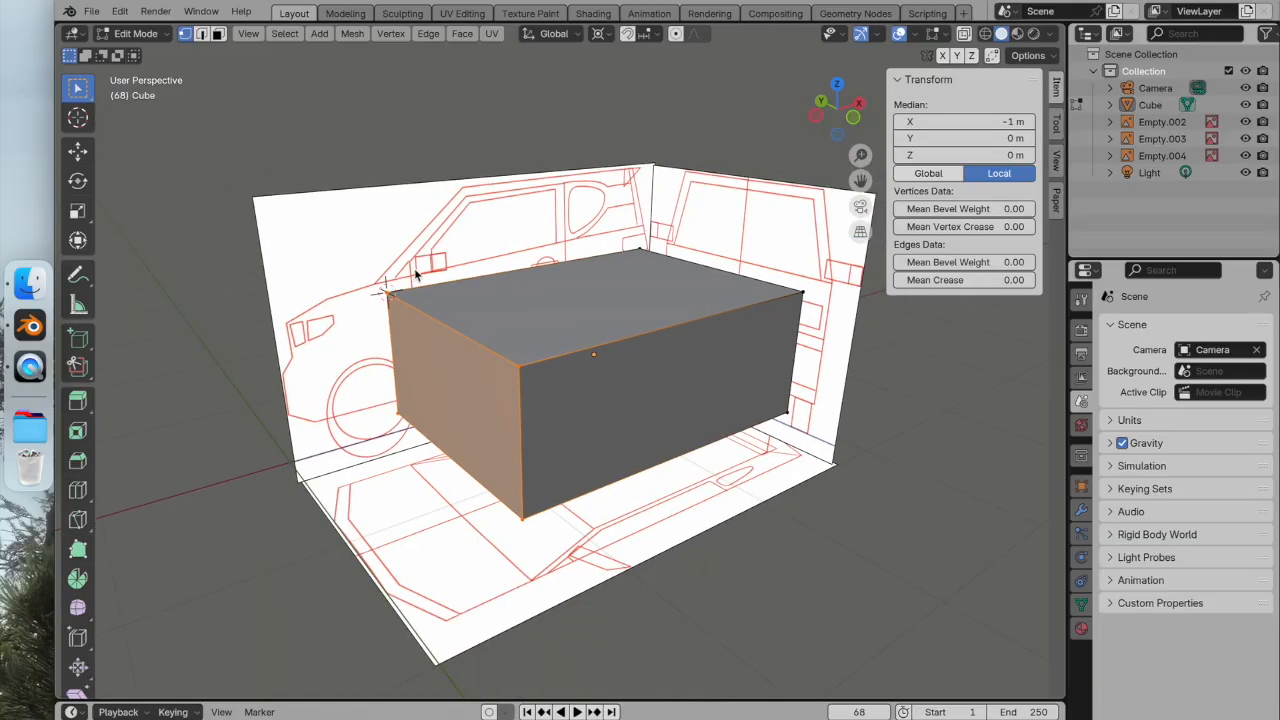
click(313, 220)
Select the cube's face toward the car's hood in face selection mode and activate the Extrude Region tool.
click(201, 34)
scroll(504, 232, up, 1)
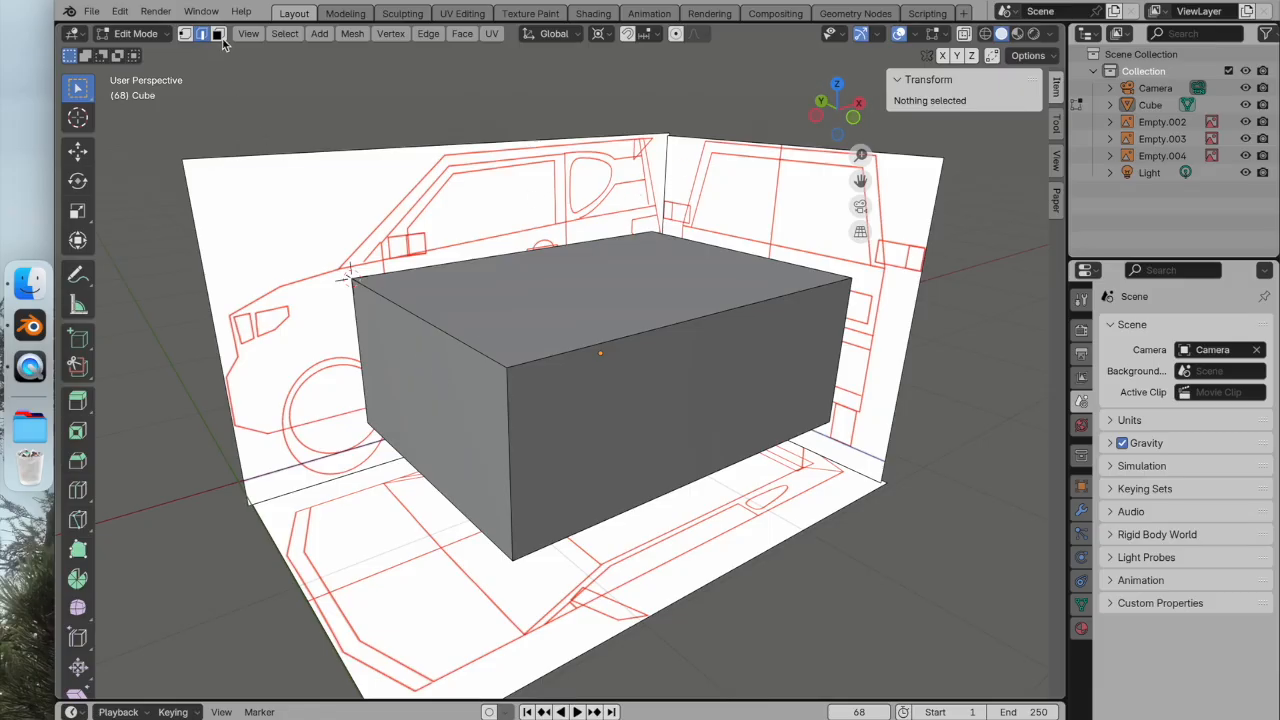
click(401, 352)
middle_drag(484, 387, 531, 311)
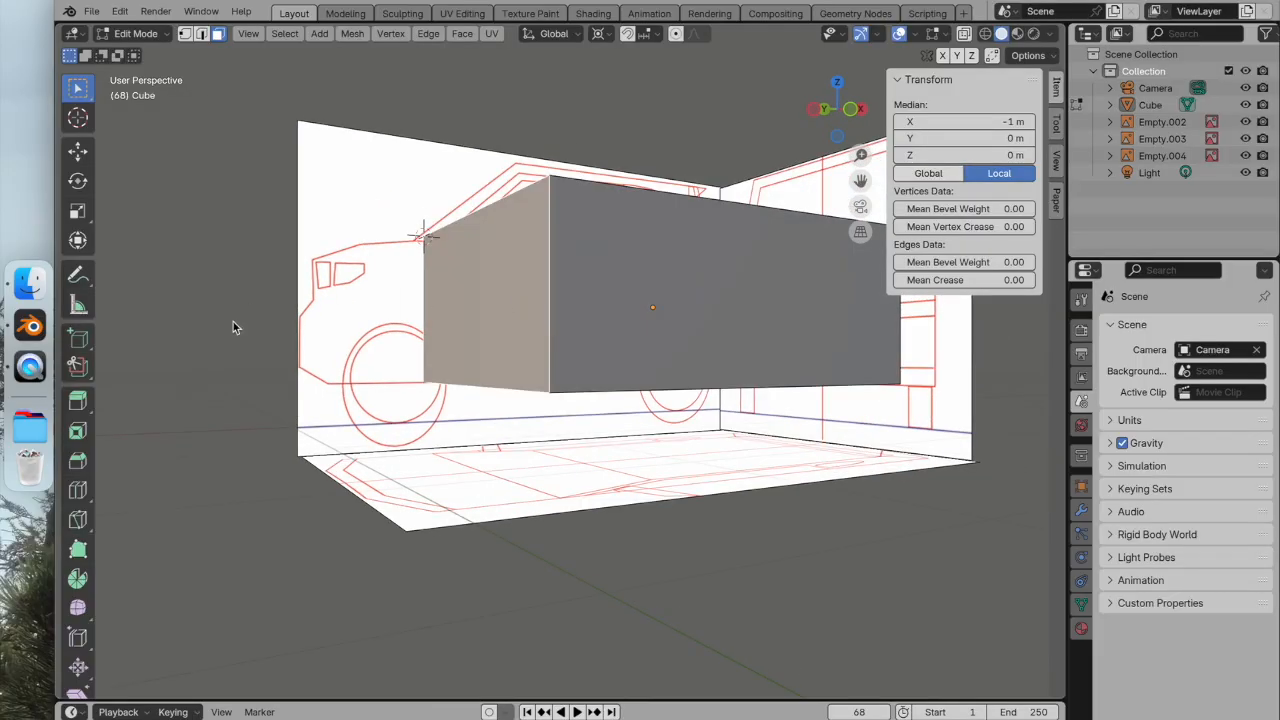
click(78, 400)
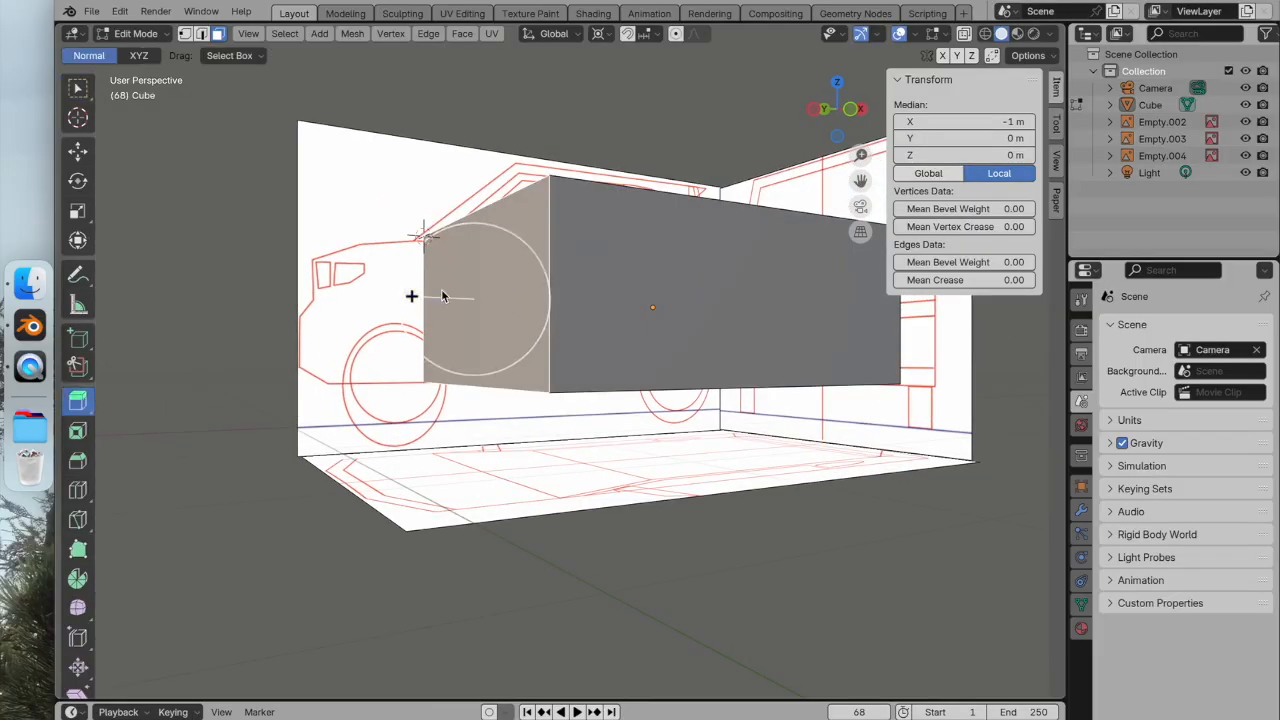
Try extruding the hood-side face toward the car's front, and undo the extrusions.
middle_drag(420, 318, 414, 349)
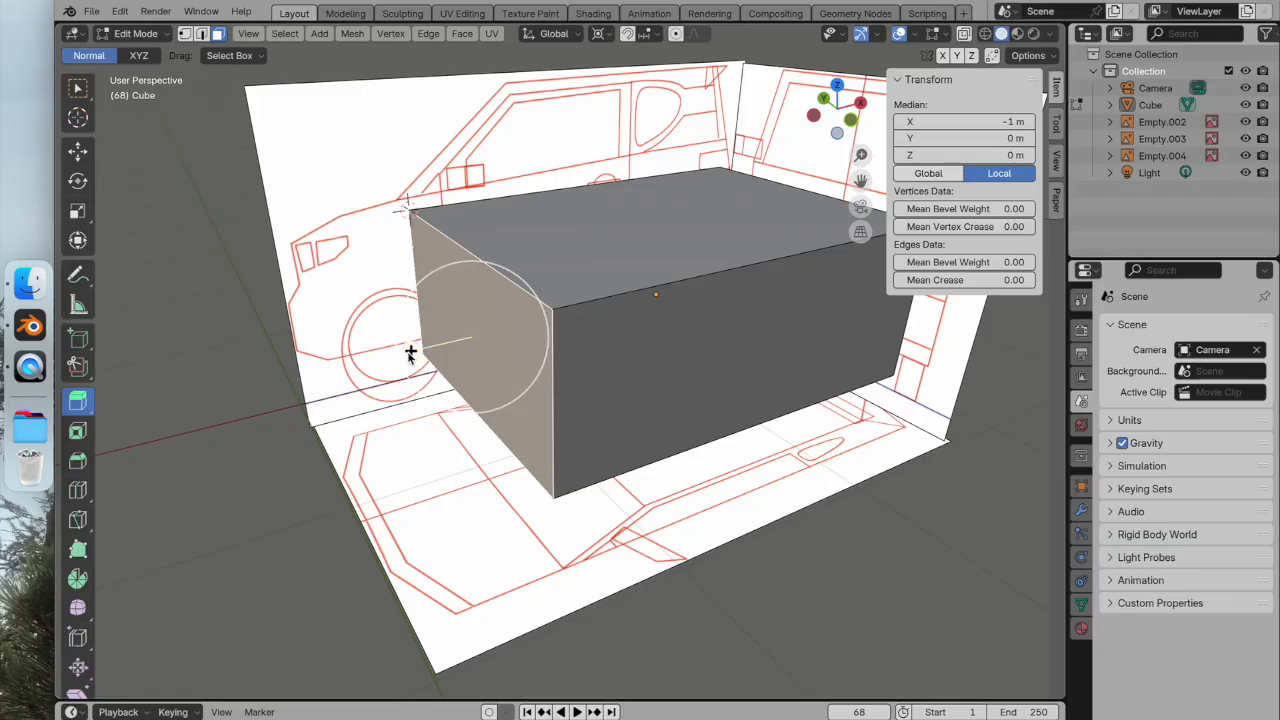
drag(410, 352, 396, 485)
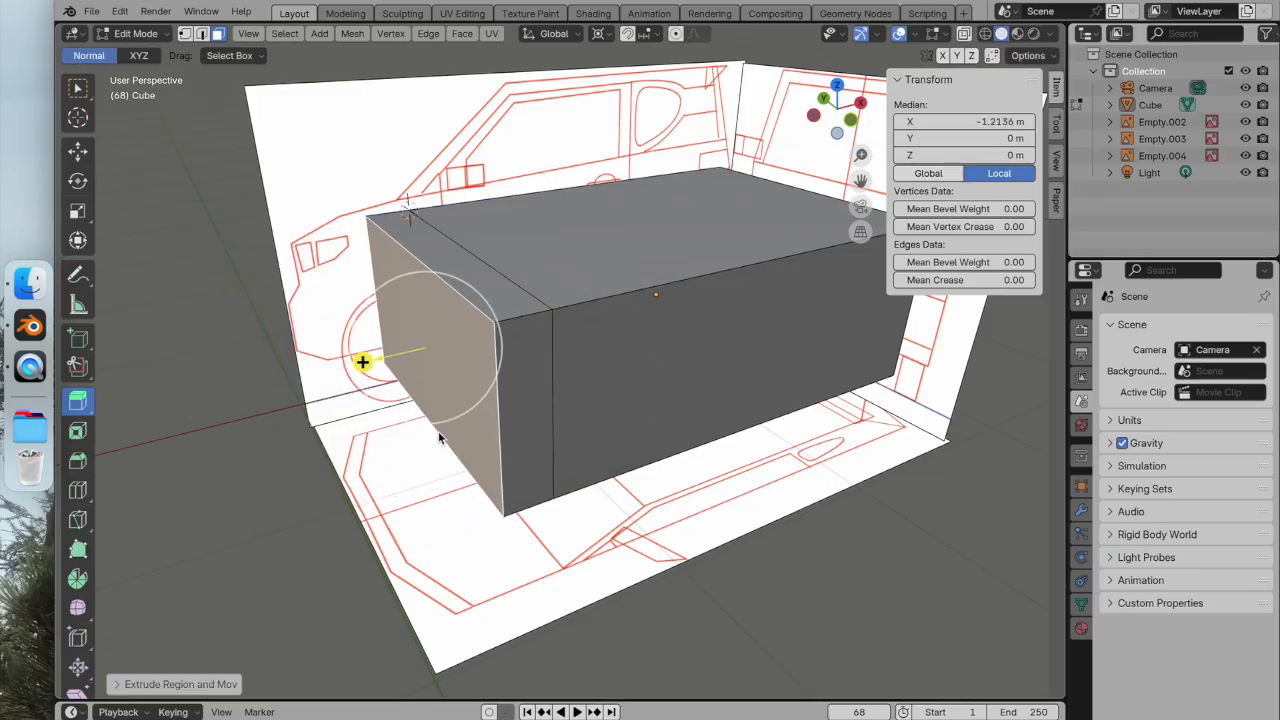
key(ctrl+z)
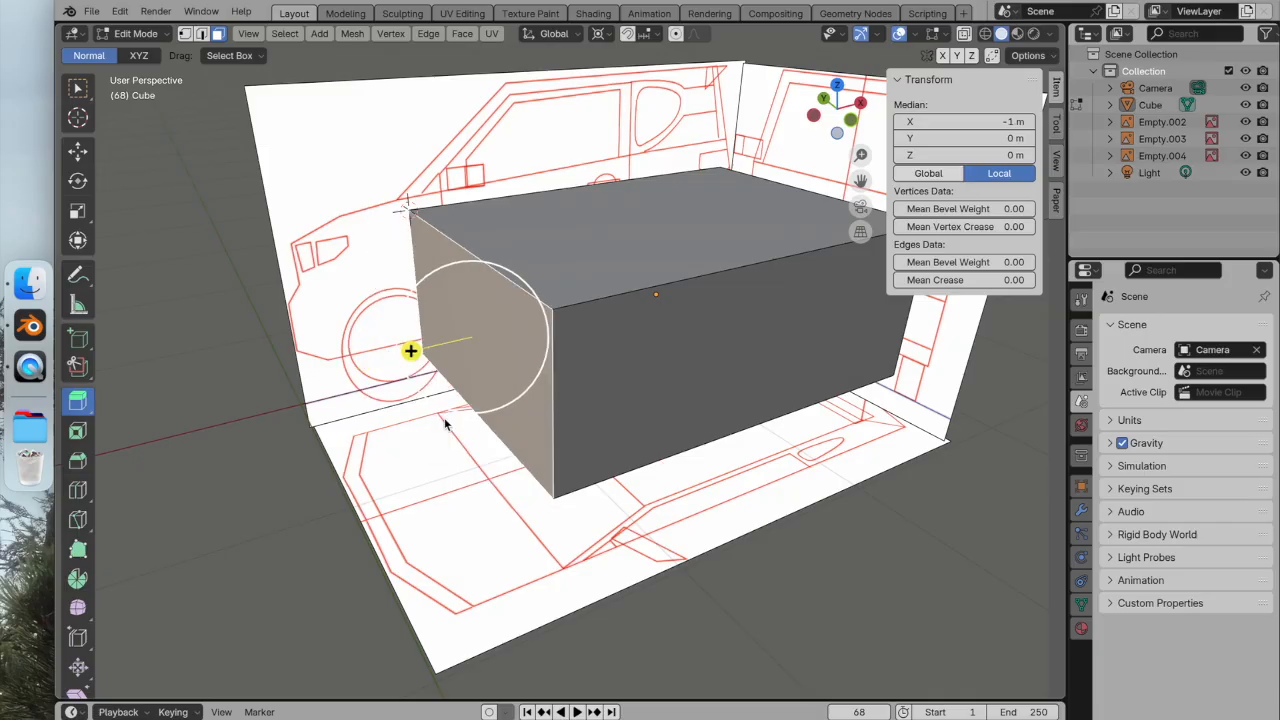
drag(478, 420, 395, 300)
key(Escape)
drag(410, 352, 190, 407)
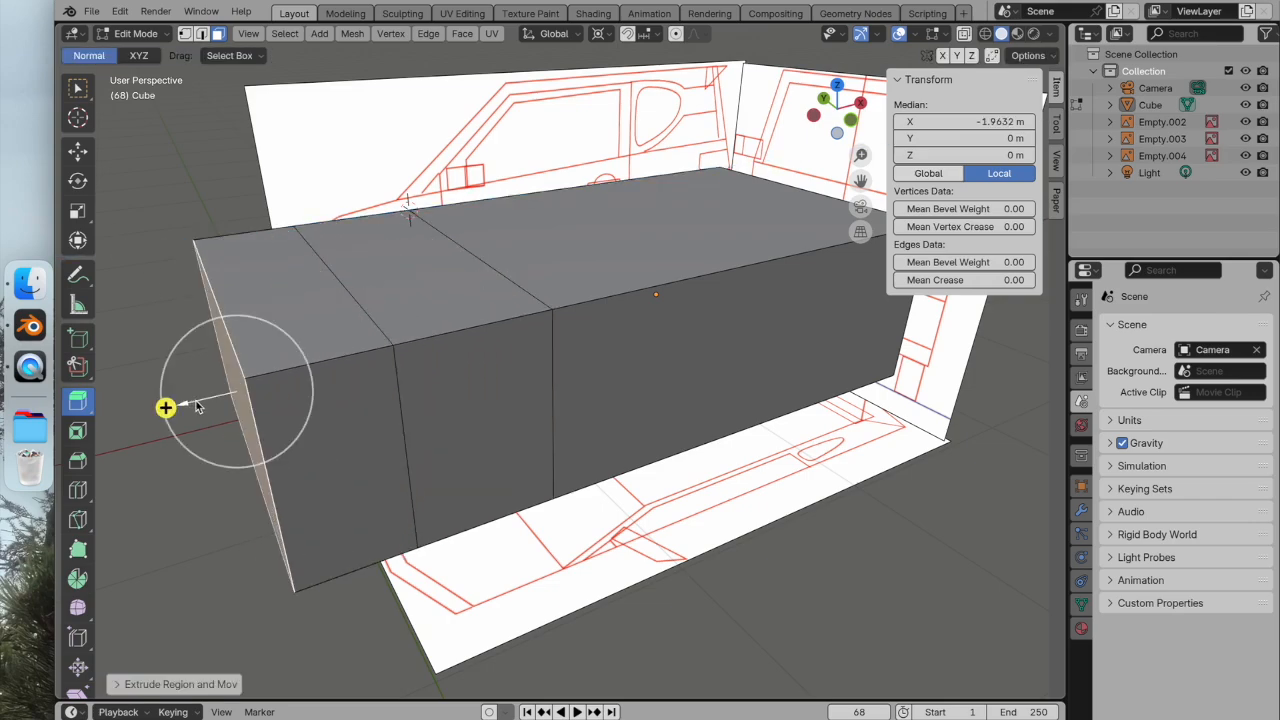
key(ctrl+z)
drag(283, 378, 342, 410)
middle_drag(342, 410, 474, 362)
key(ctrl+z)
key(ctrl+z)
Extrude the hood-side face toward the car's front to local X -1.32 m.
middle_drag(376, 380, 457, 429)
drag(433, 380, 371, 400)
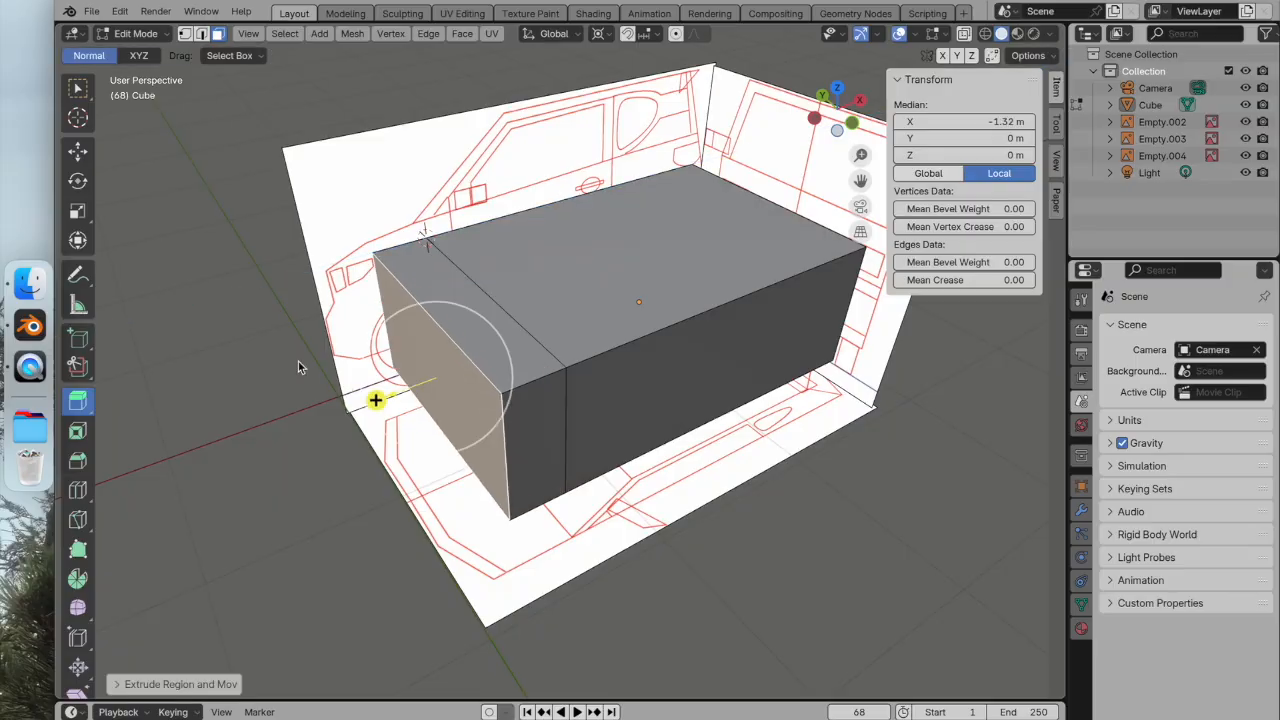
Place the 3D cursor in empty space ahead of the car and move the extruded face to local X -1.4252 m.
click(78, 152)
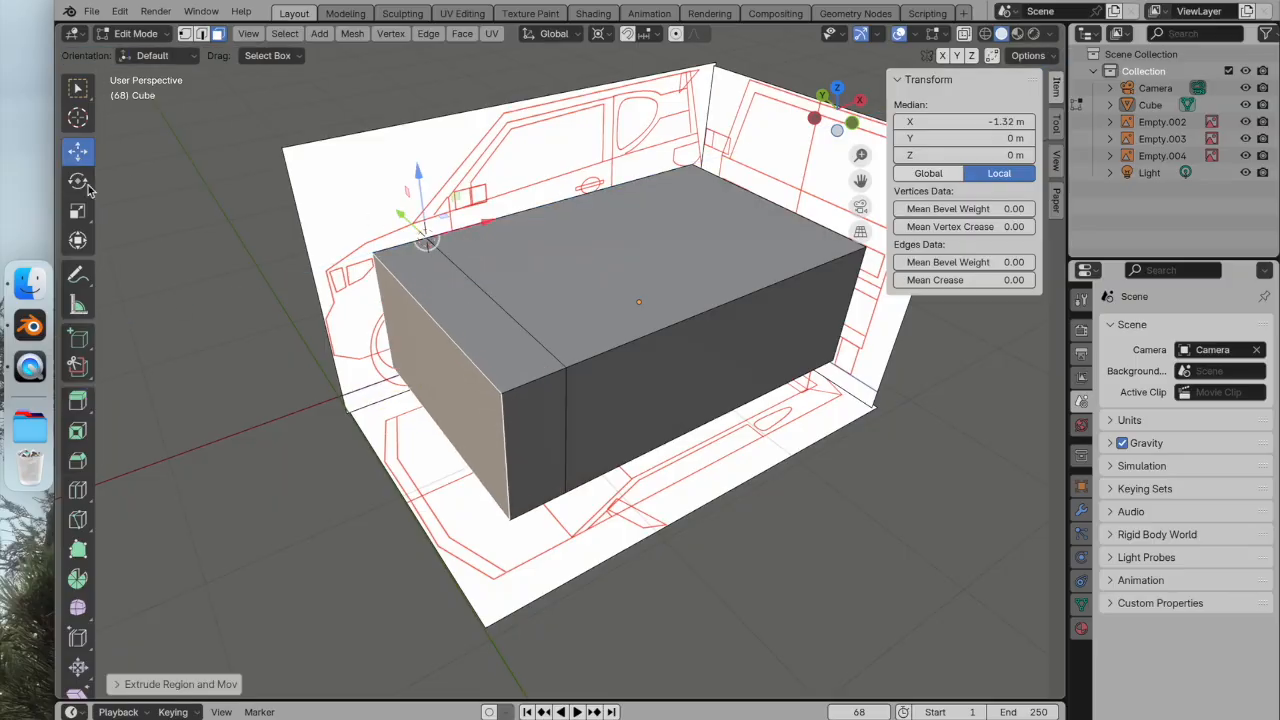
click(78, 117)
click(210, 353)
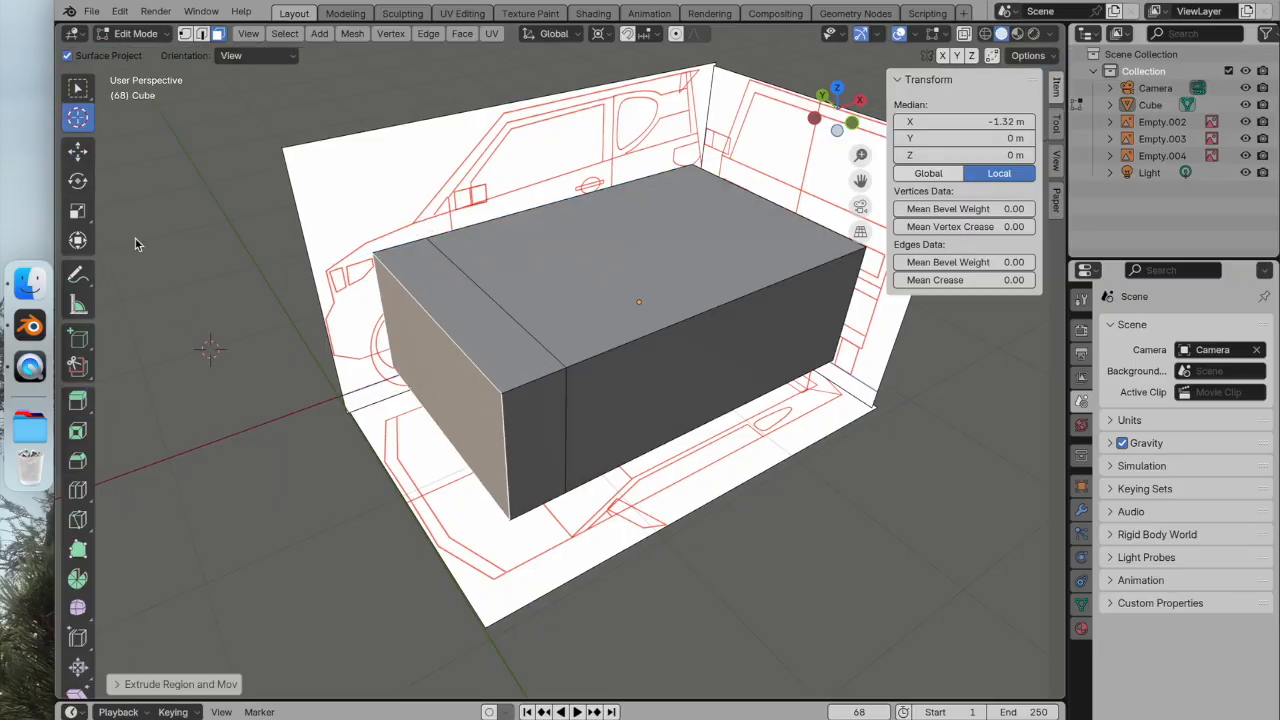
click(78, 152)
drag(240, 345, 215, 338)
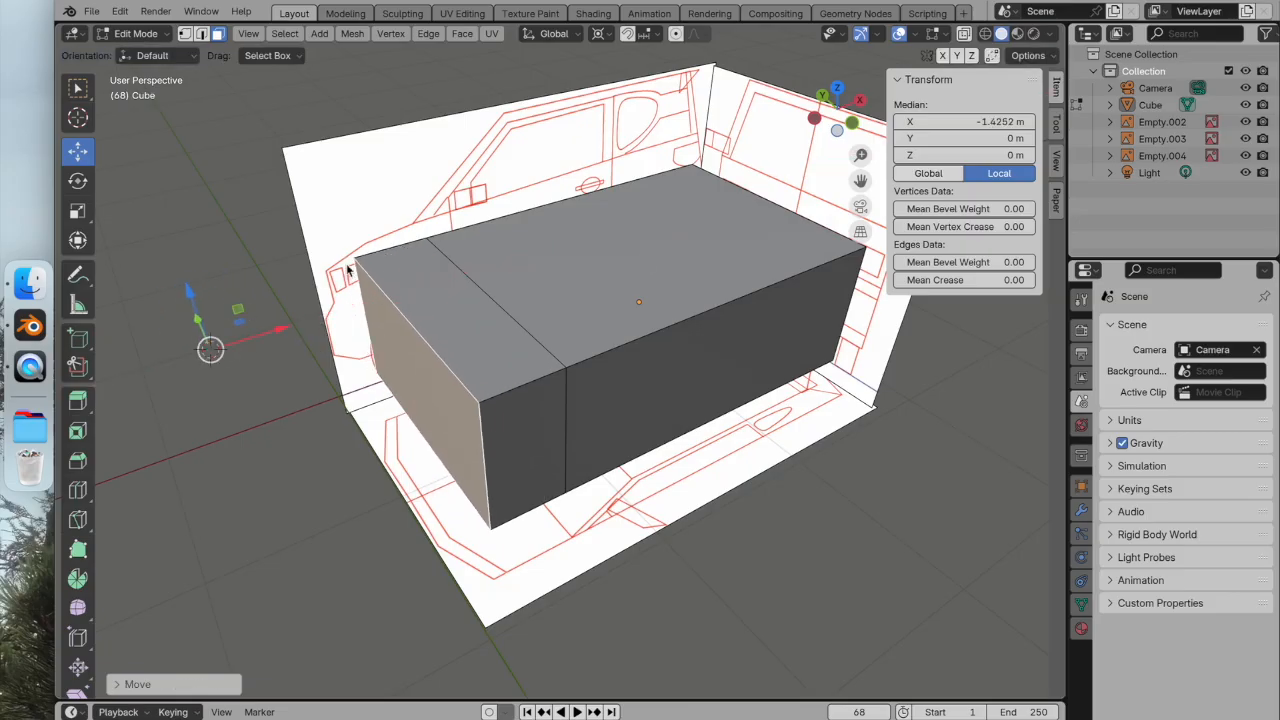
Move the extruded hood-side face back along X to local X -1.2992 m, and compare it with the top blueprint.
click(823, 97)
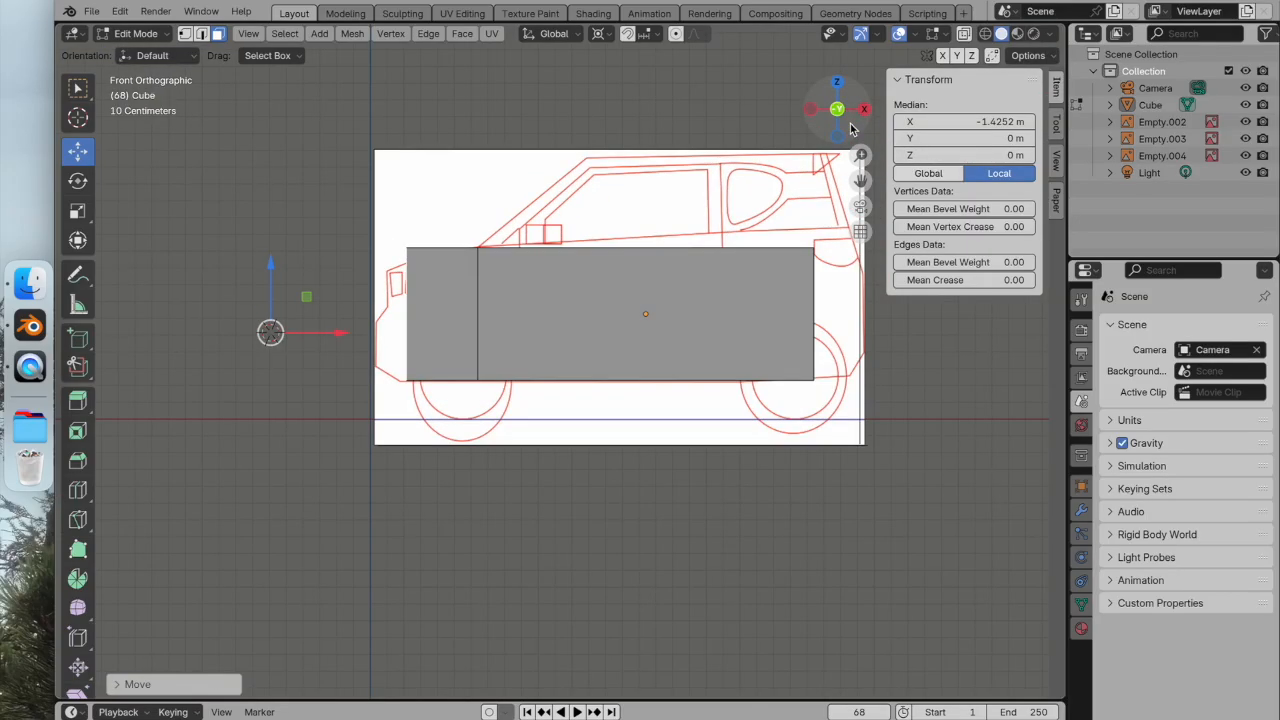
mouse_move(314, 335)
mouse_down()
mouse_move(360, 331)
mouse_move(335, 336)
mouse_up()
middle_drag(335, 336, 402, 320)
scroll(412, 314, up, 2)
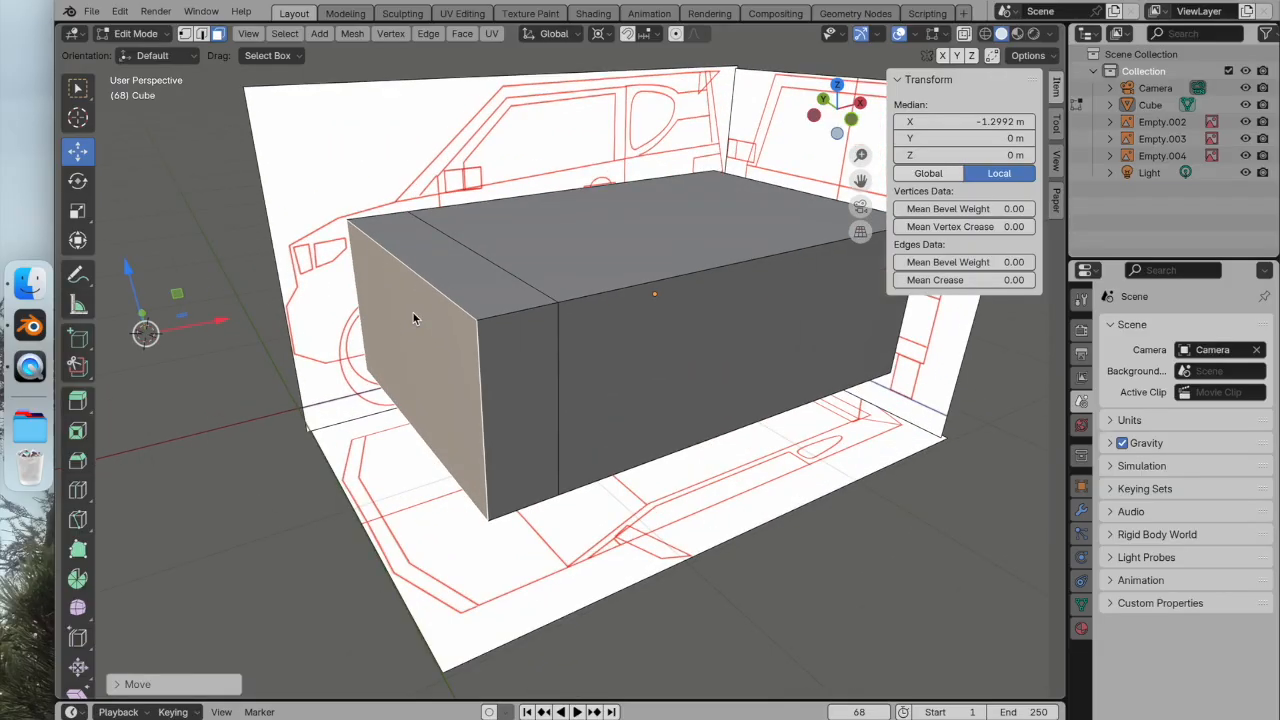
scroll(412, 314, down, 1)
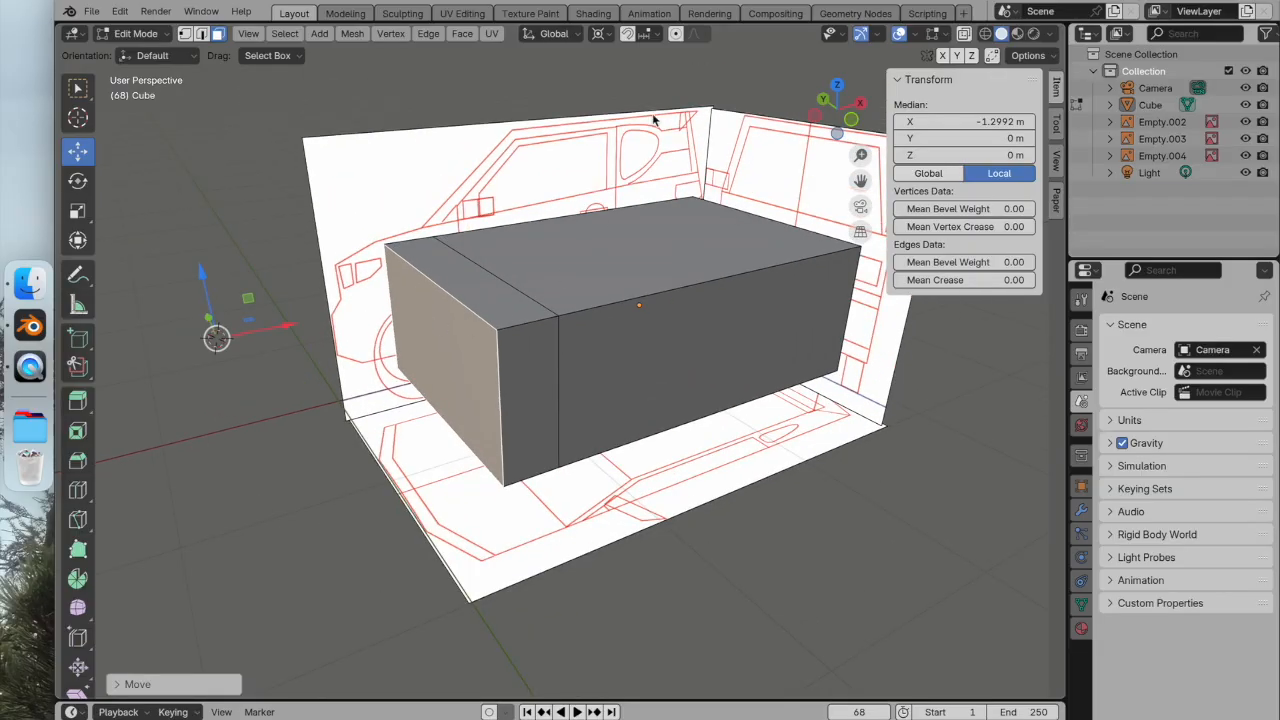
click(837, 85)
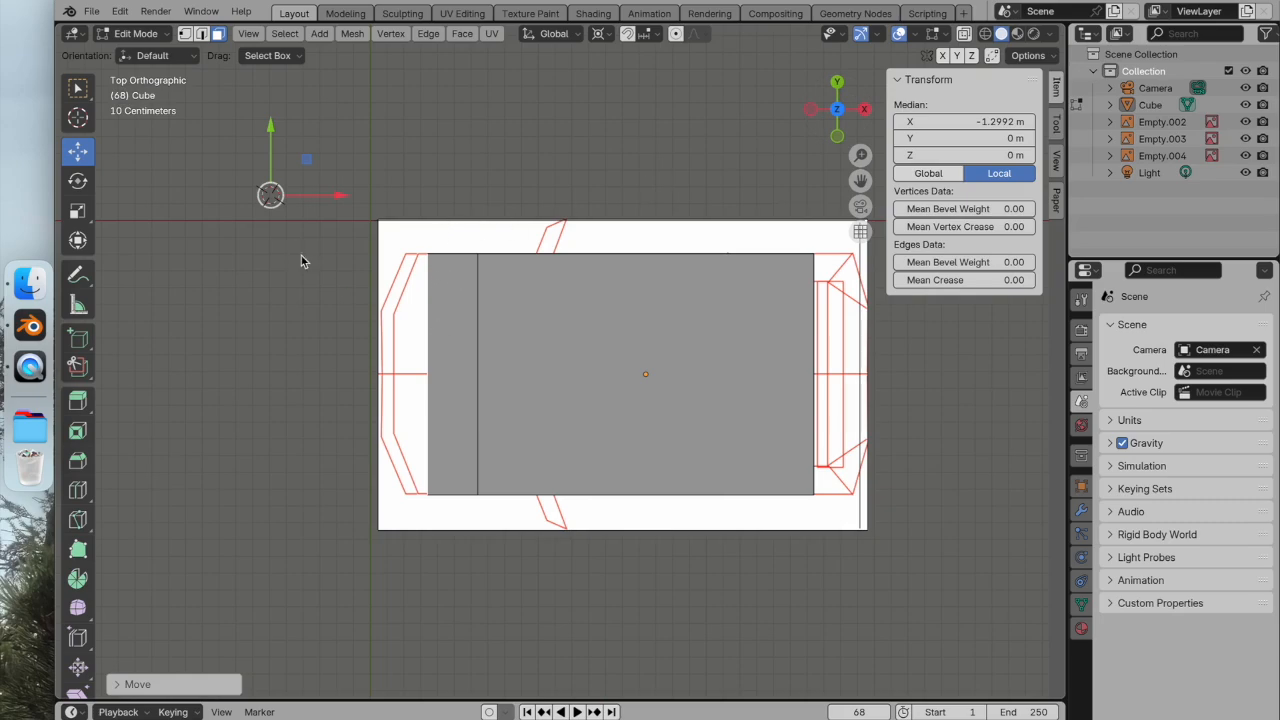
middle_drag(301, 261, 482, 217)
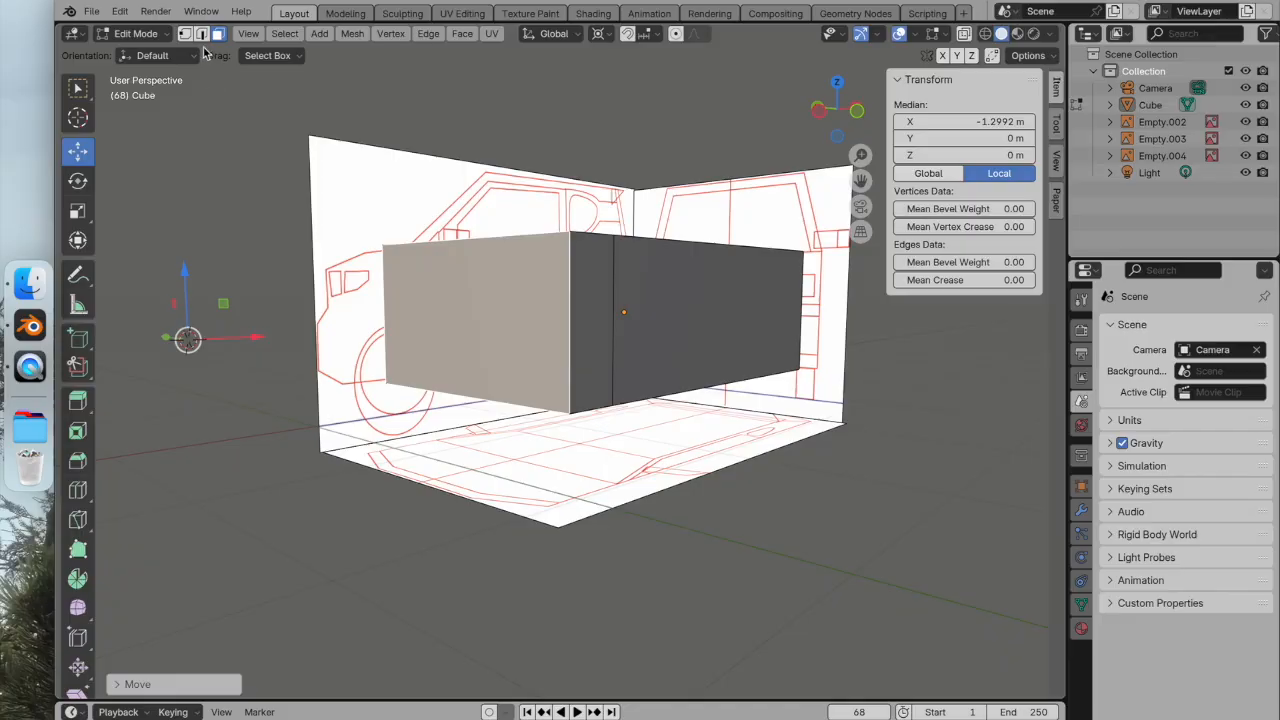
Select the upper edge of the hood-side end face in edge selection mode and lower it to local Z 0.89795 m.
click(201, 33)
click(477, 238)
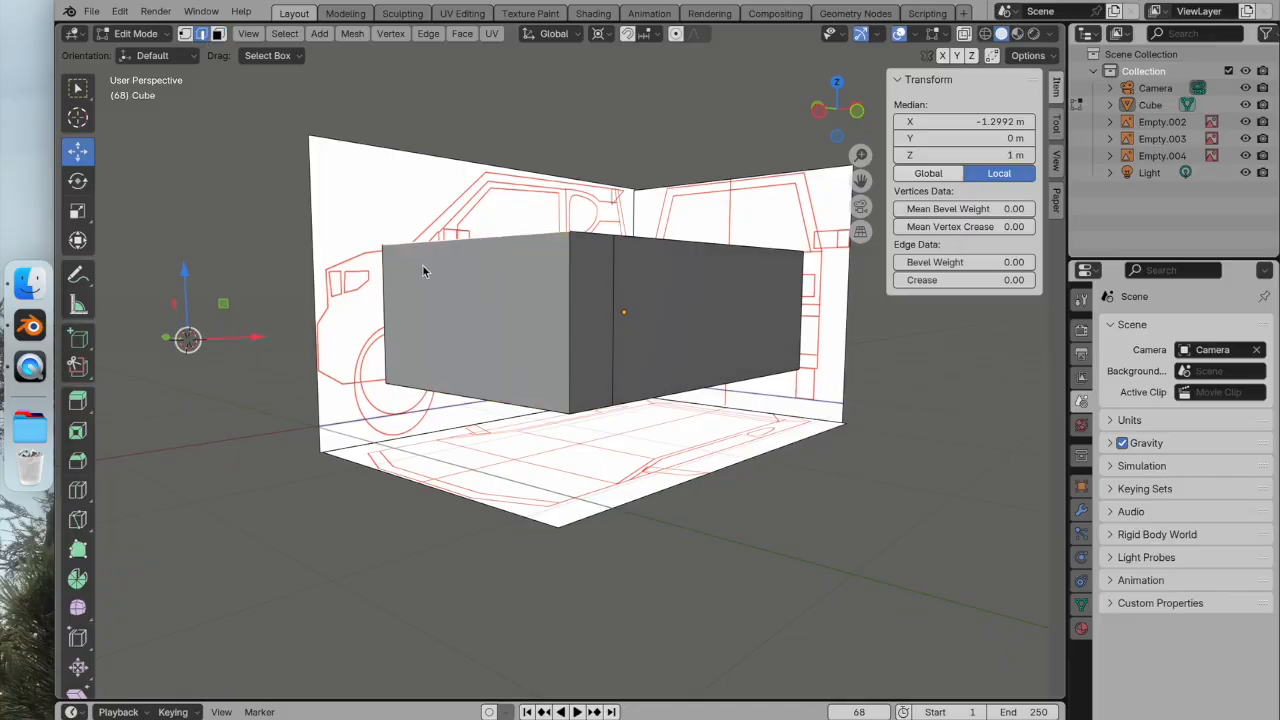
middle_drag(251, 300, 216, 320)
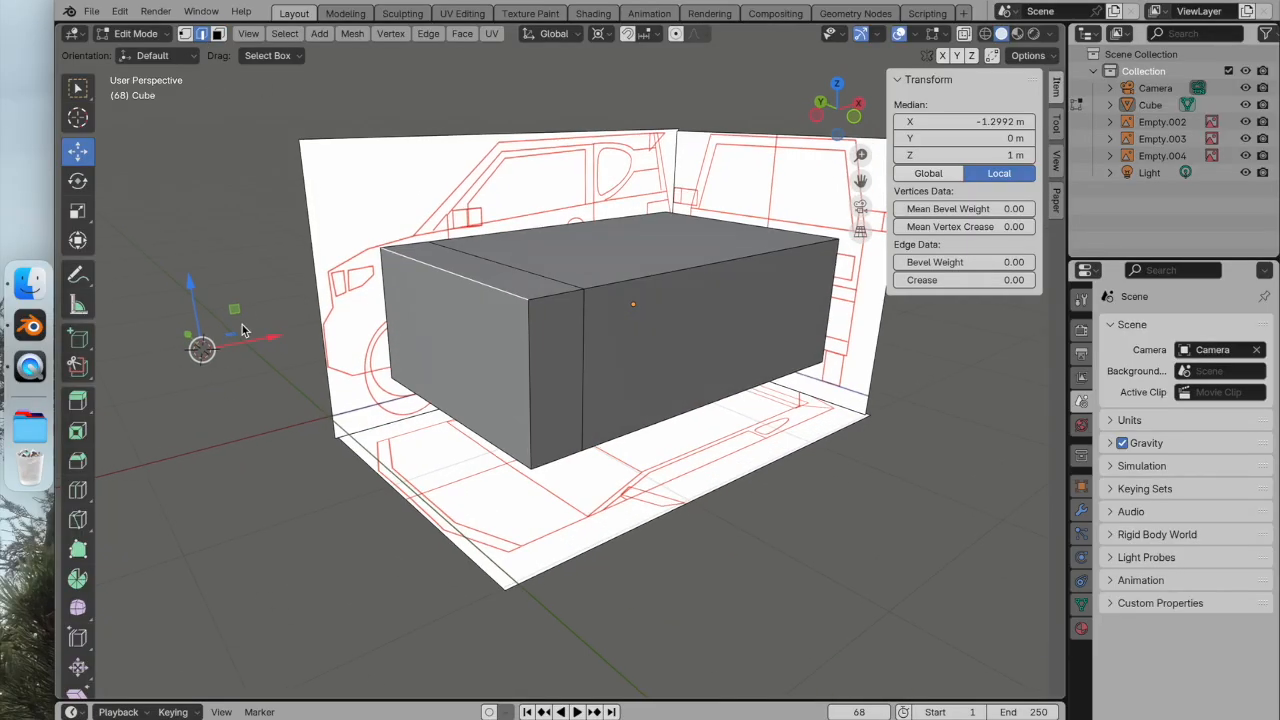
click(848, 128)
drag(271, 268, 274, 273)
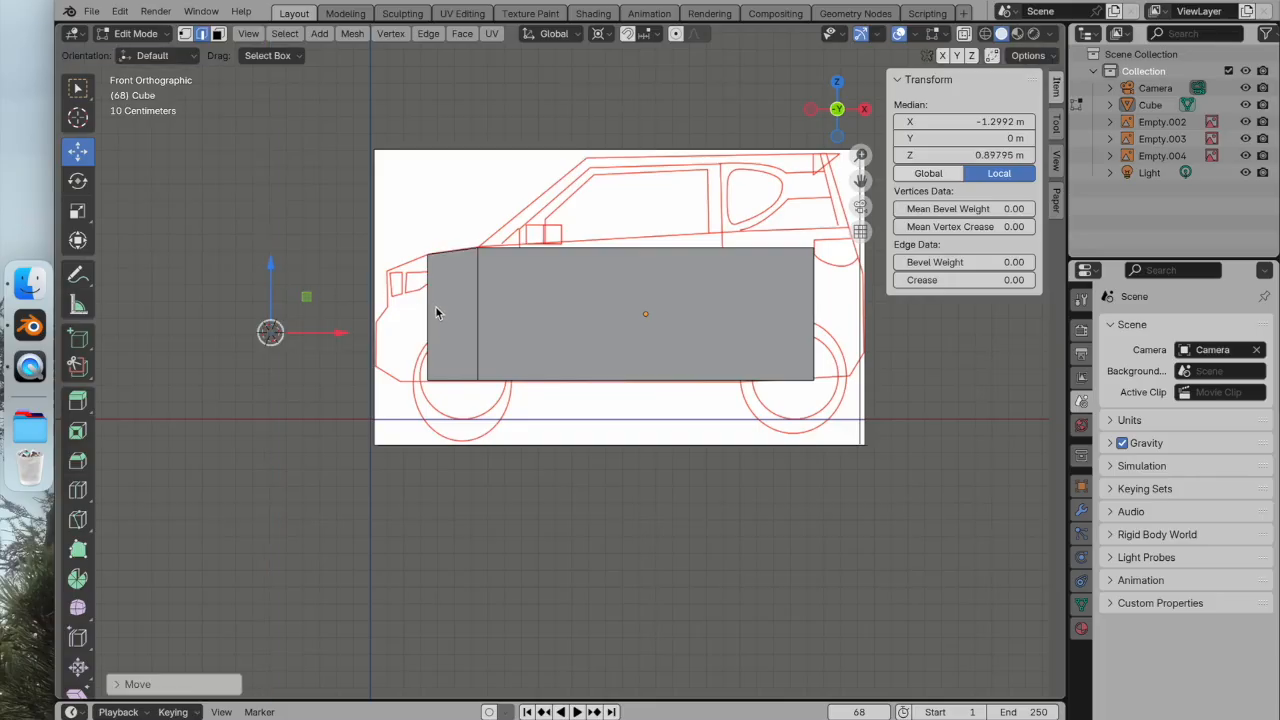
middle_drag(446, 317, 544, 347)
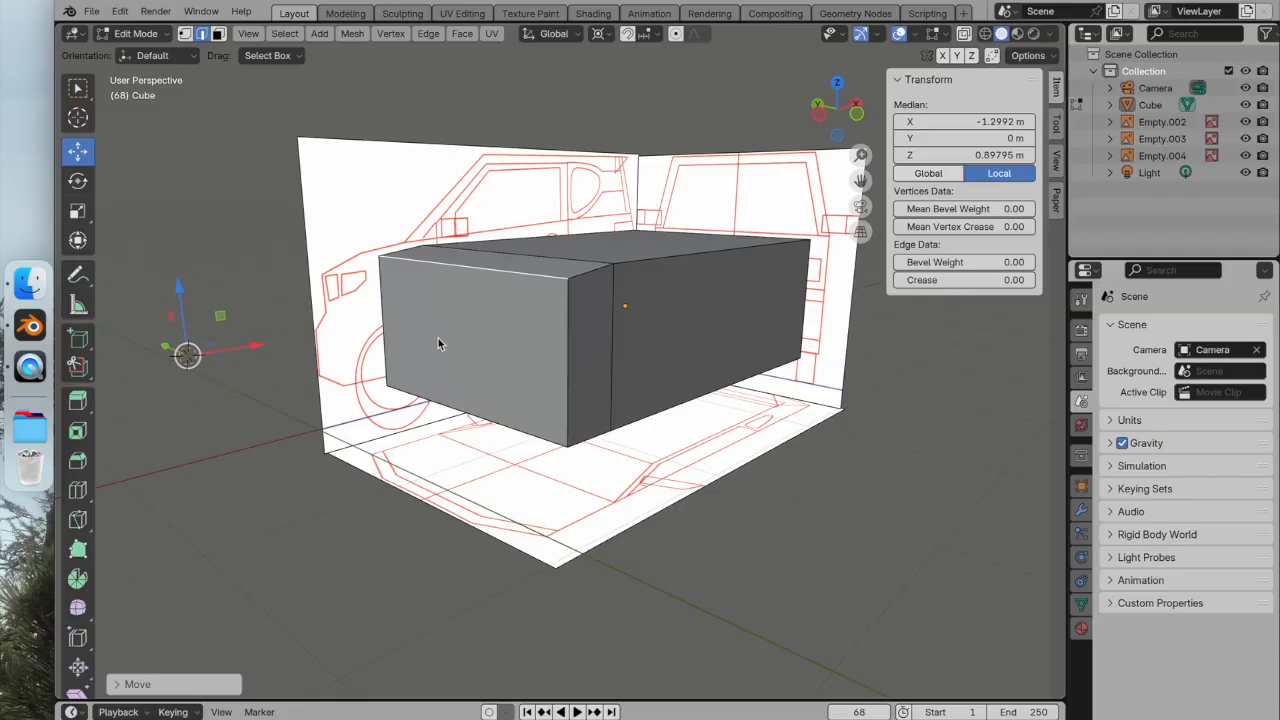
middle_drag(324, 334, 352, 333)
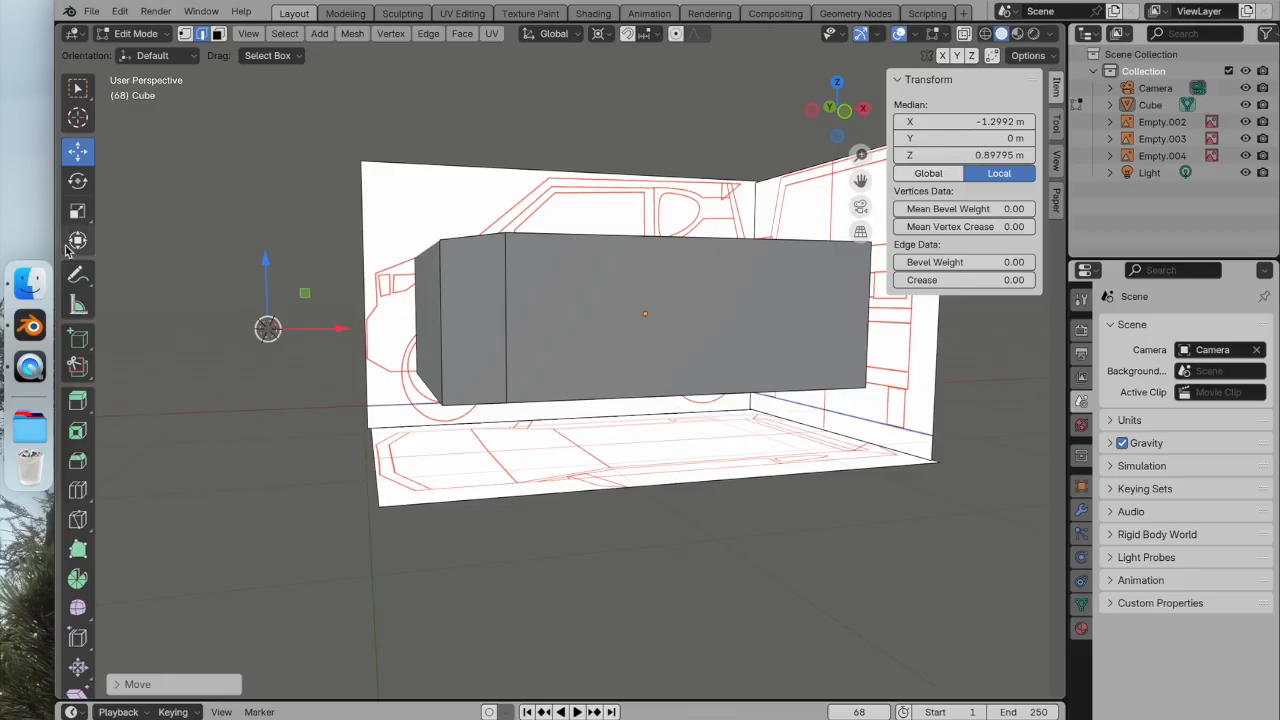
Select the hood-side end face, undo a first trial extrusion, and extrude it toward the car's front to local X -1.5461 m.
click(78, 400)
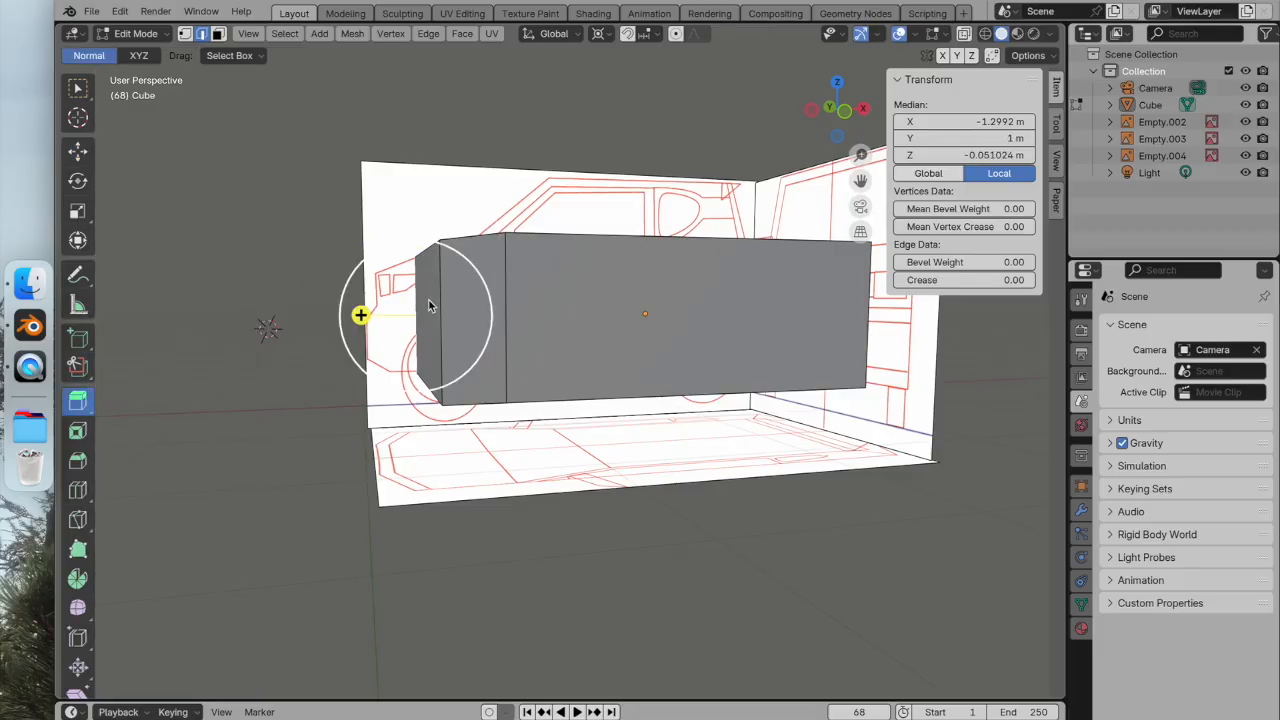
click(408, 282)
click(410, 284)
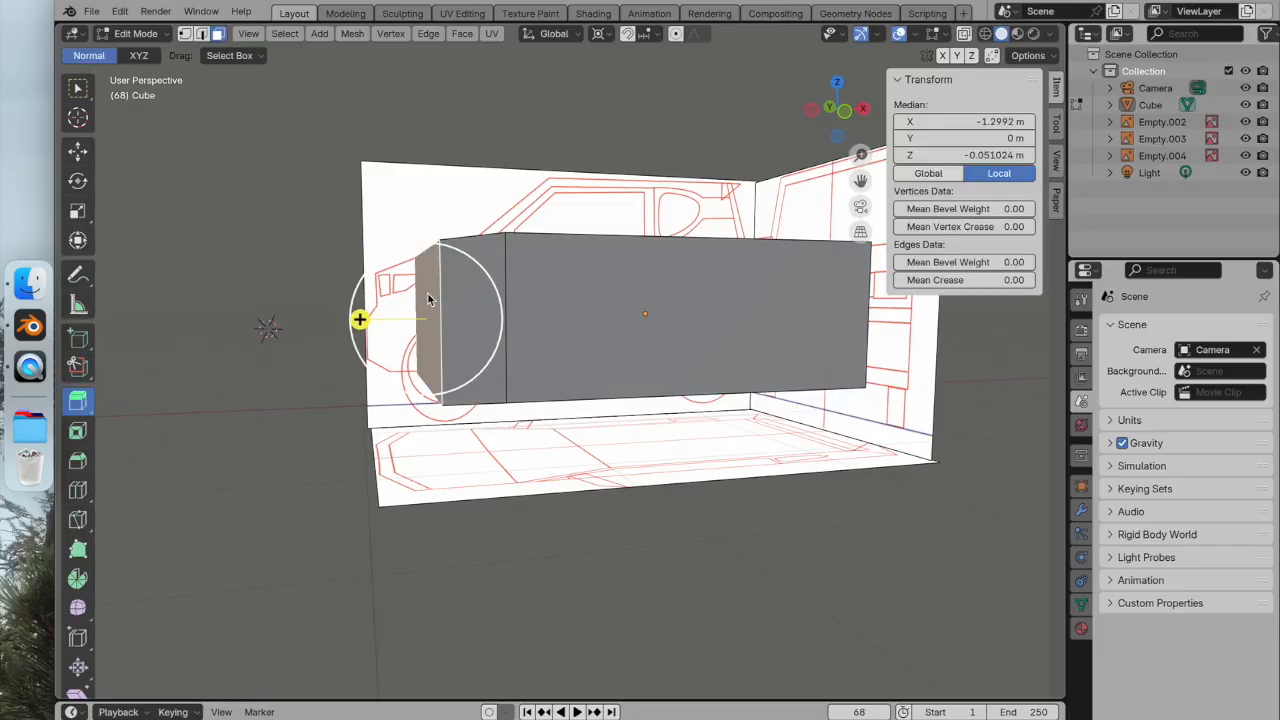
drag(357, 318, 334, 319)
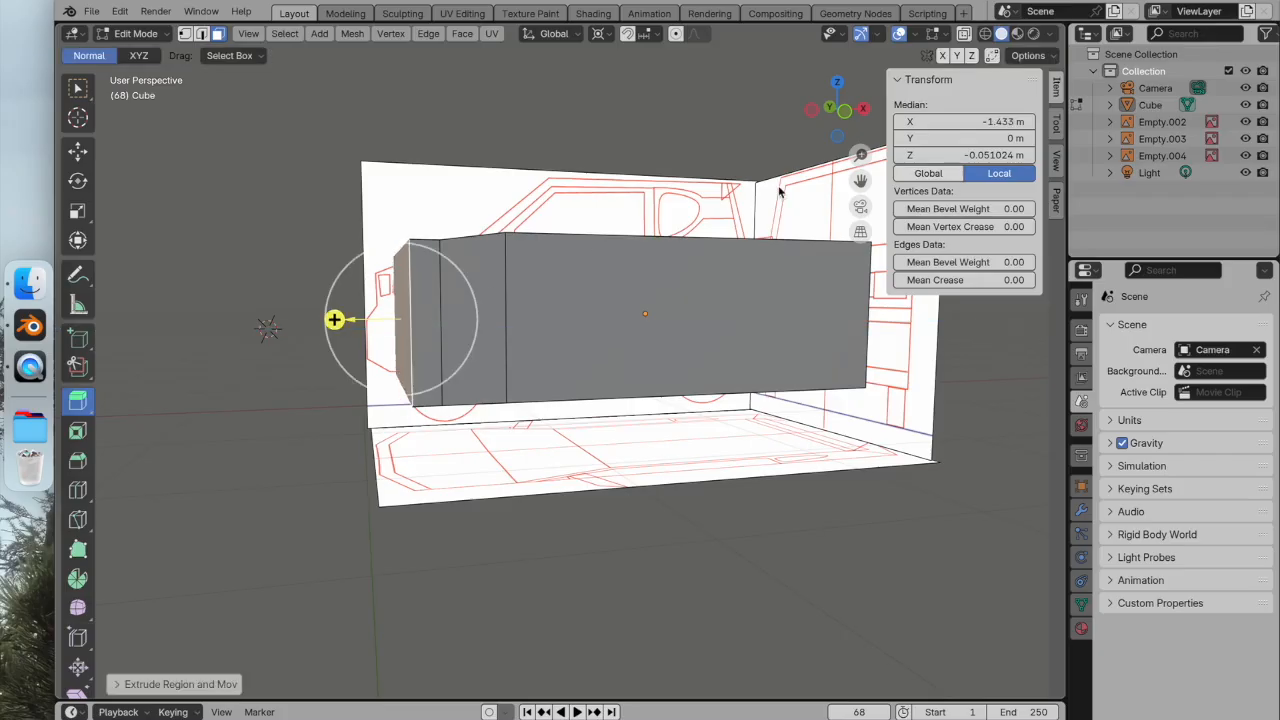
key(super+z)
click(846, 111)
drag(363, 317, 319, 316)
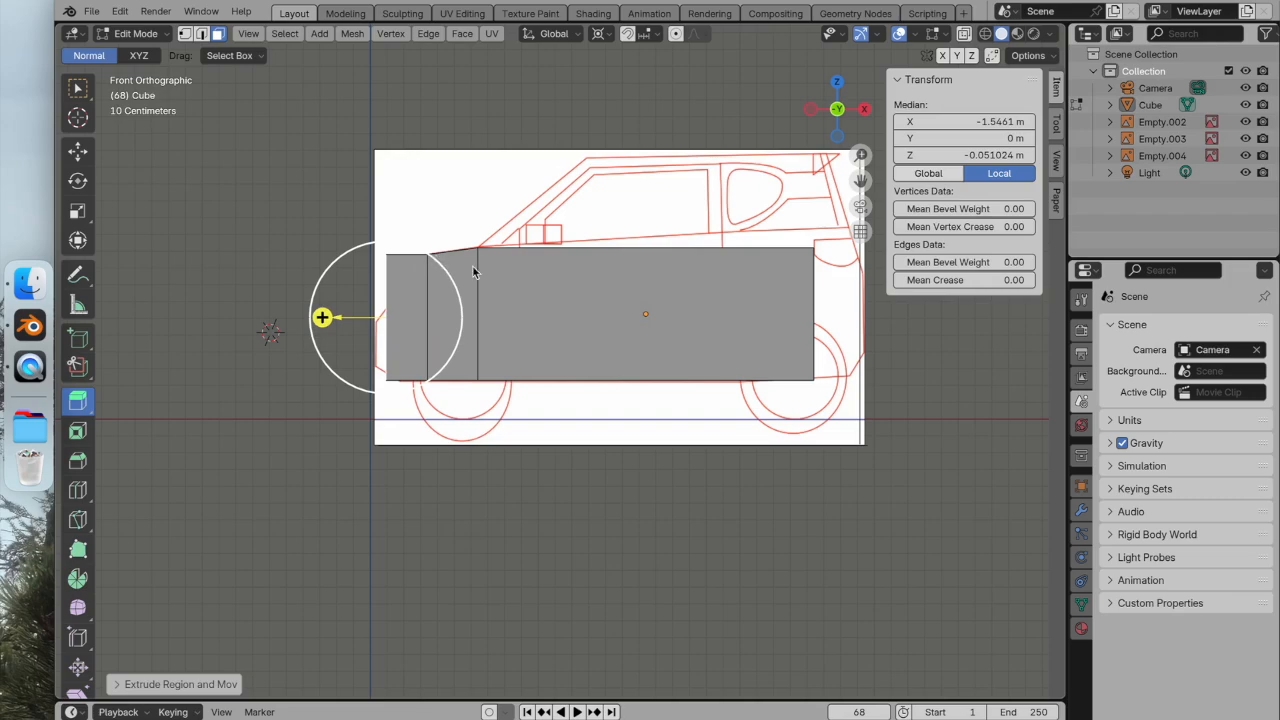
Try scaling the extruded front face along Y around the 3D cursor ahead of the car, and undo the scaling.
click(838, 84)
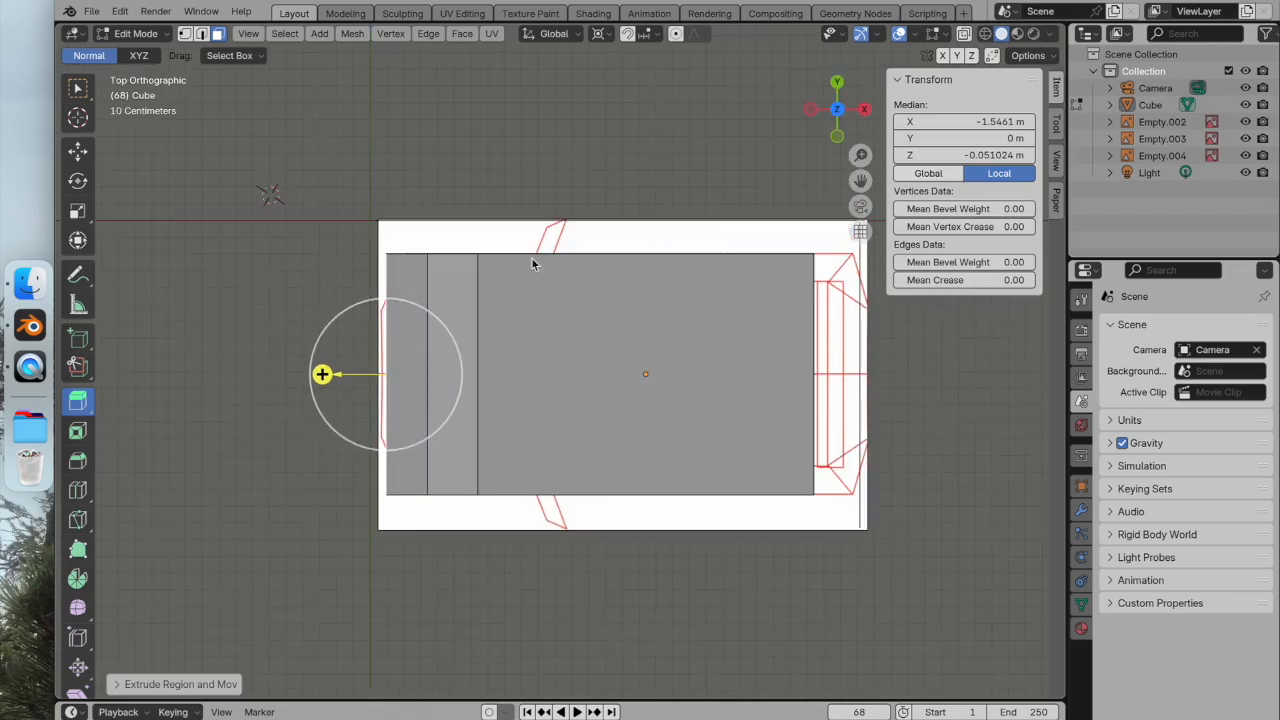
middle_drag(570, 202, 673, 130)
scroll(673, 130, down, 1)
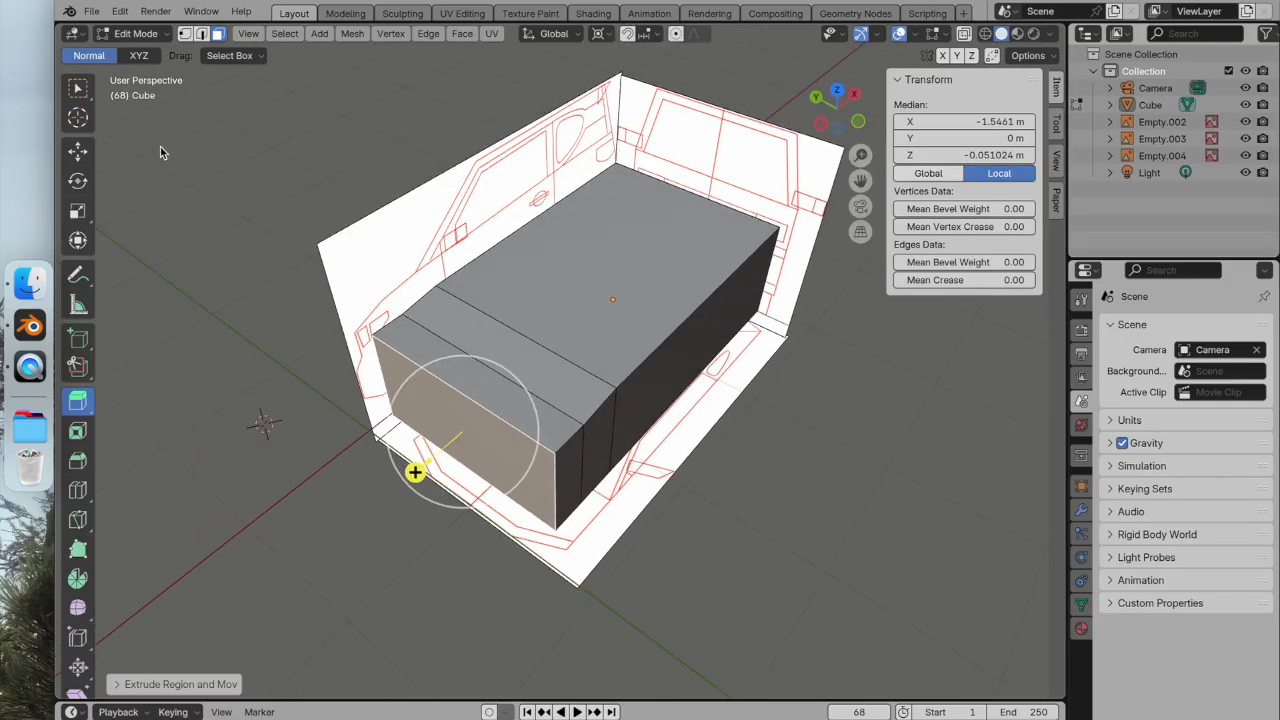
click(77, 210)
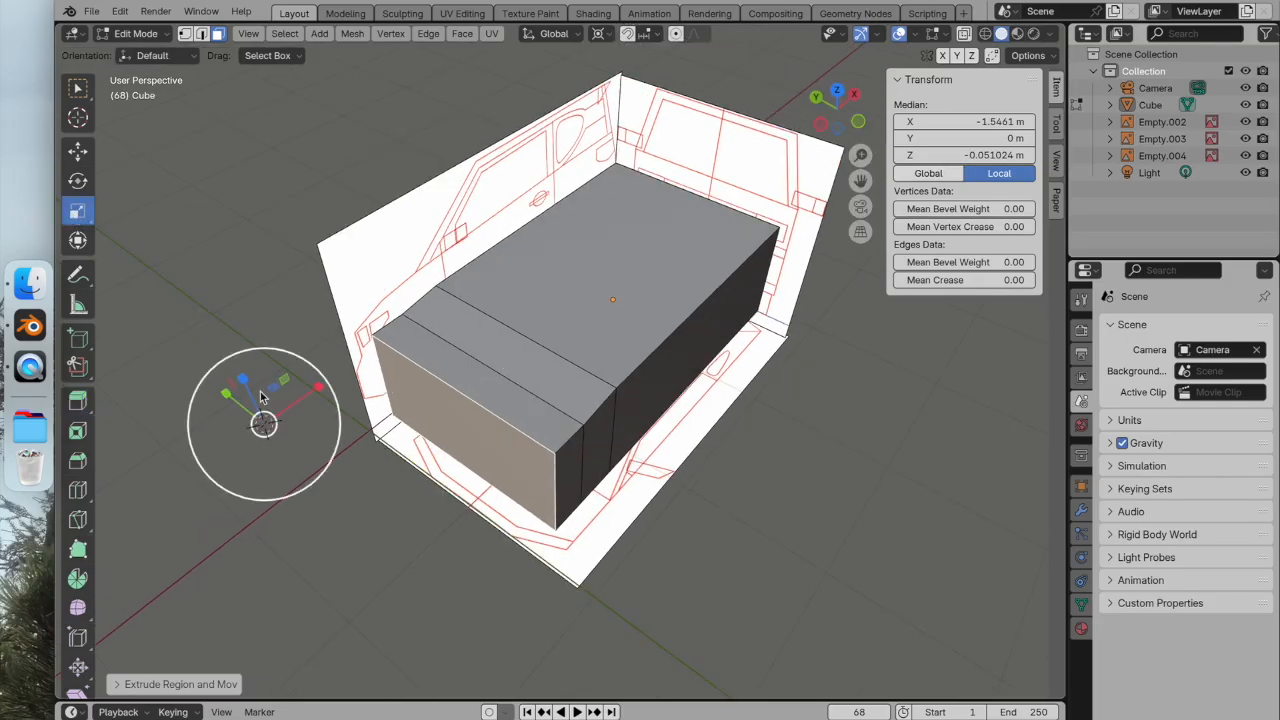
drag(229, 397, 251, 412)
key(super+z)
Place the 3D cursor on the front face, try scaling the face along Y around it, and undo the scaling.
click(78, 119)
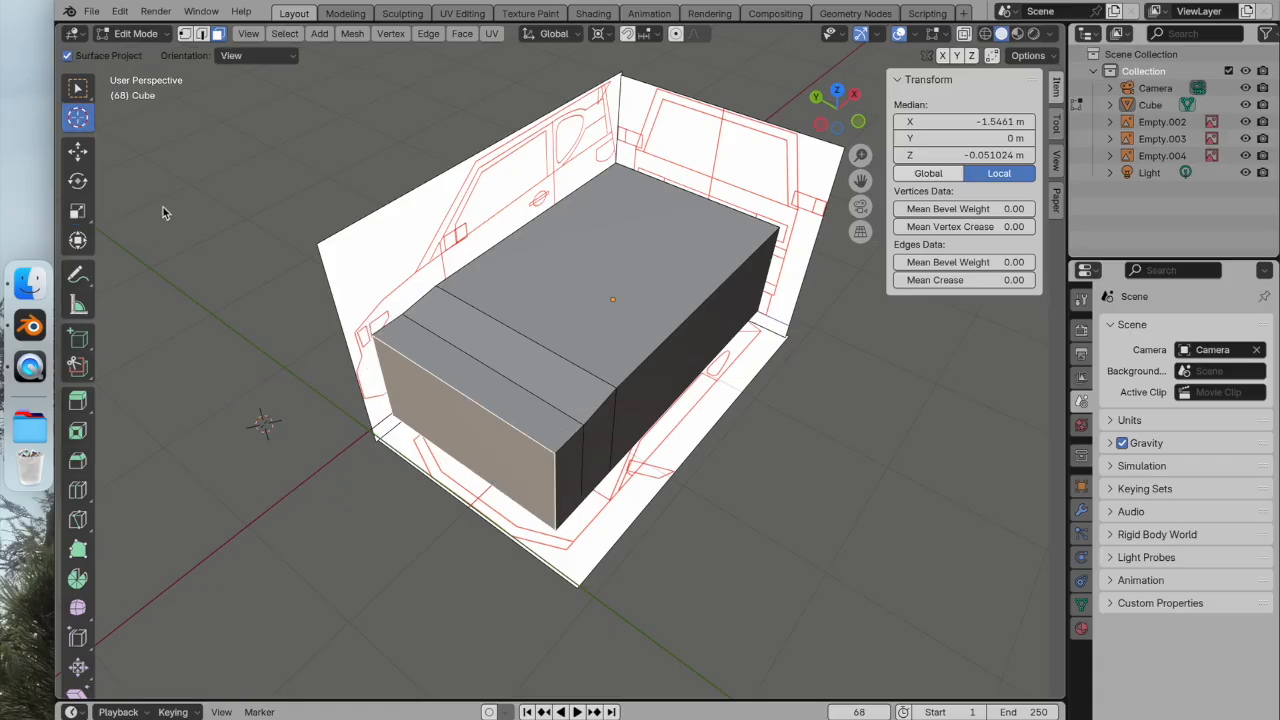
click(440, 415)
click(78, 211)
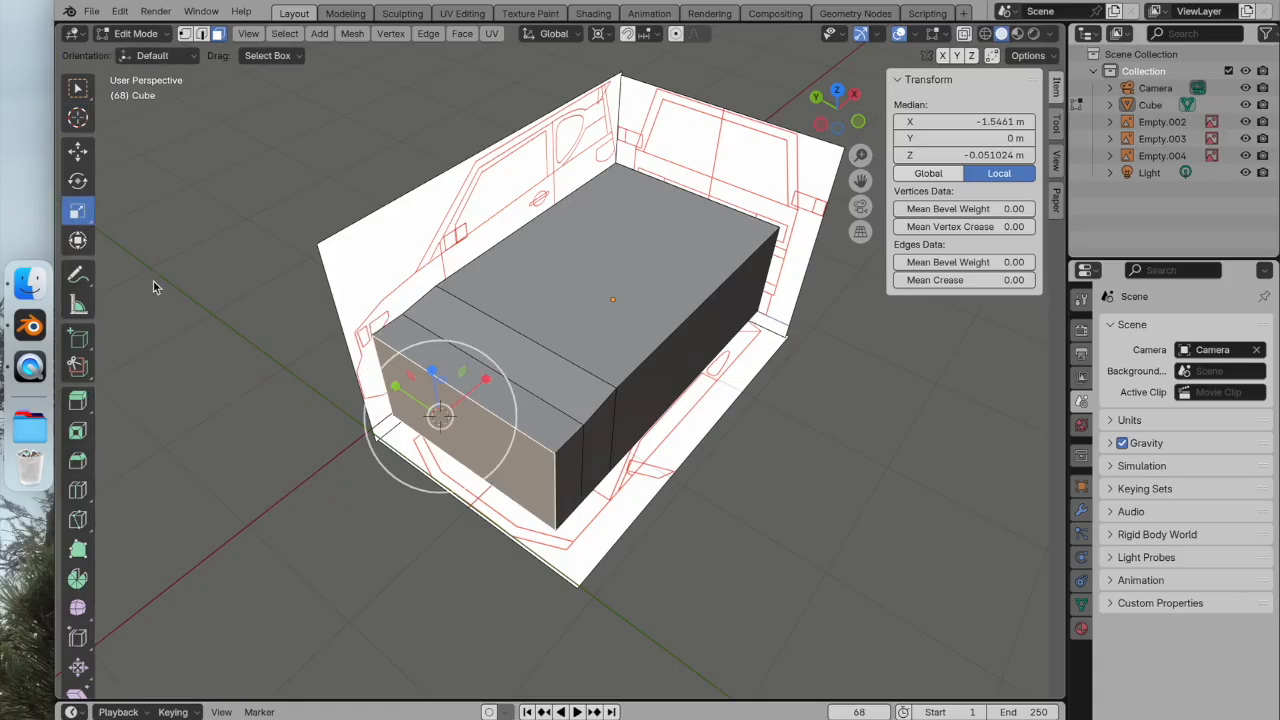
drag(396, 387, 416, 405)
middle_drag(516, 388, 340, 452)
key(ctrl+z)
middle_drag(431, 384, 308, 290)
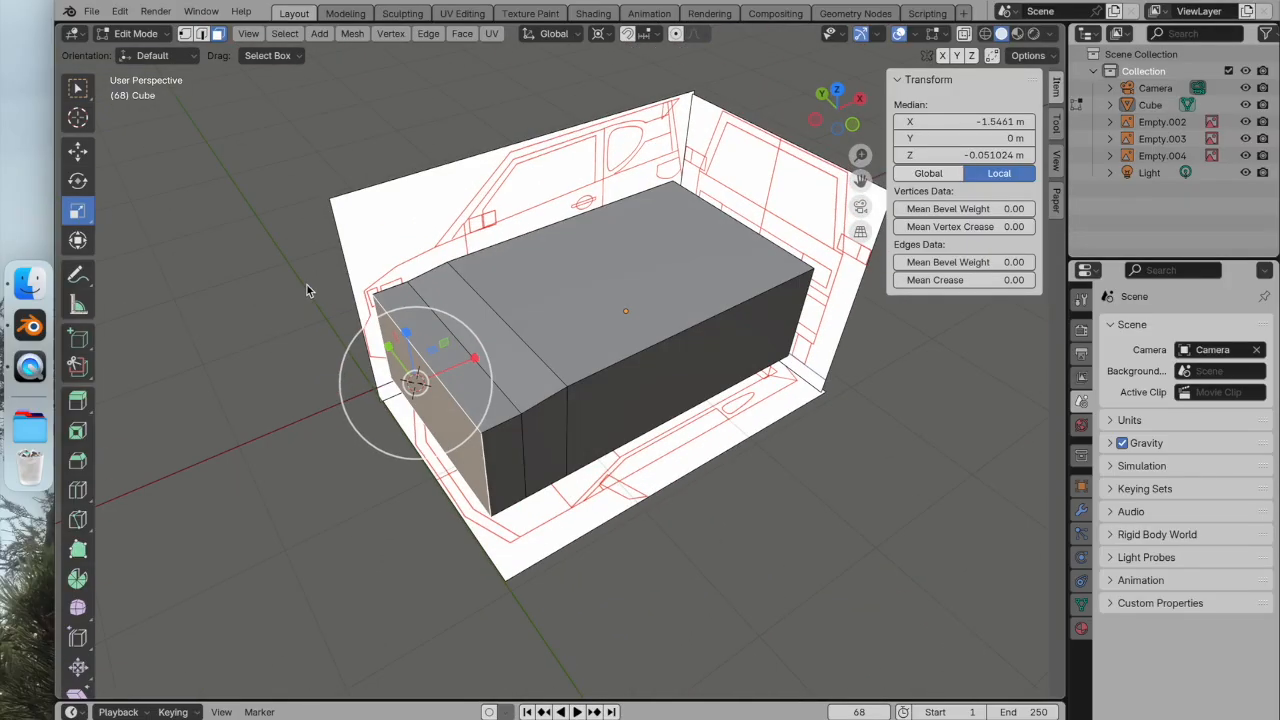
Set the transform pivot to Bounding Box Center and narrow the front face along Y to fit the top blueprint's outline.
click(606, 36)
click(617, 74)
middle_drag(517, 283, 420, 366)
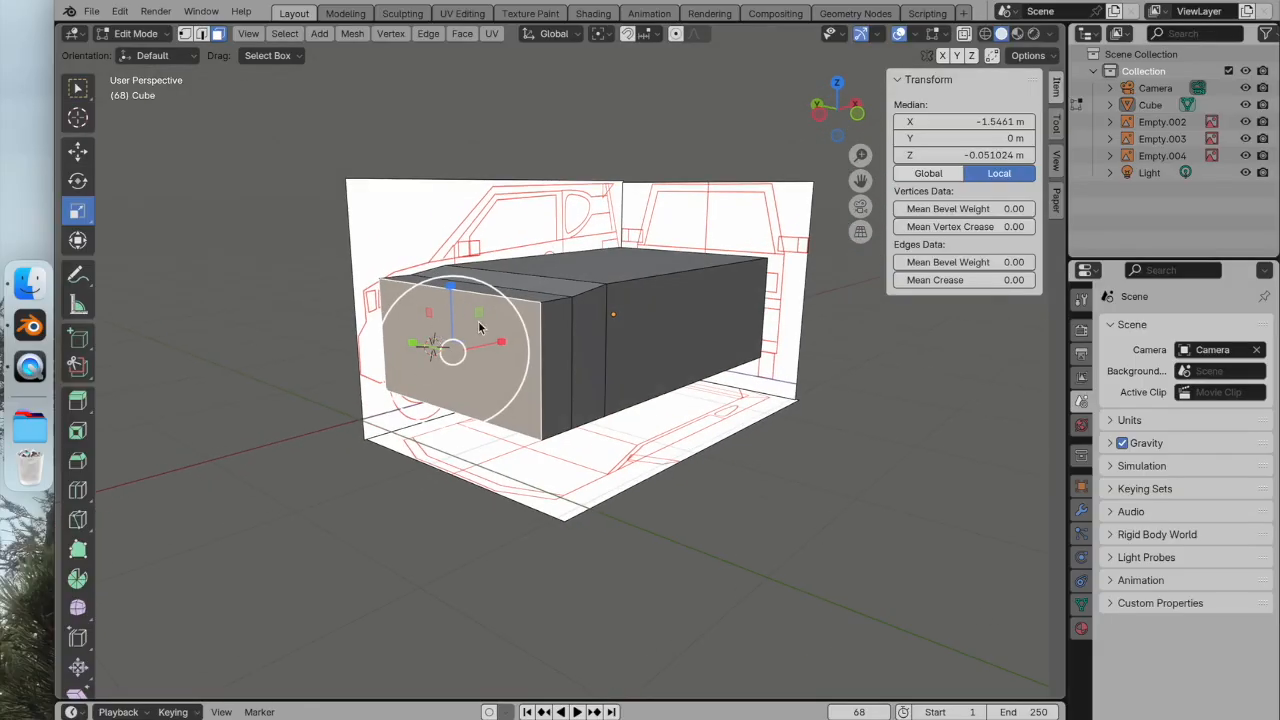
scroll(482, 308, up, 1)
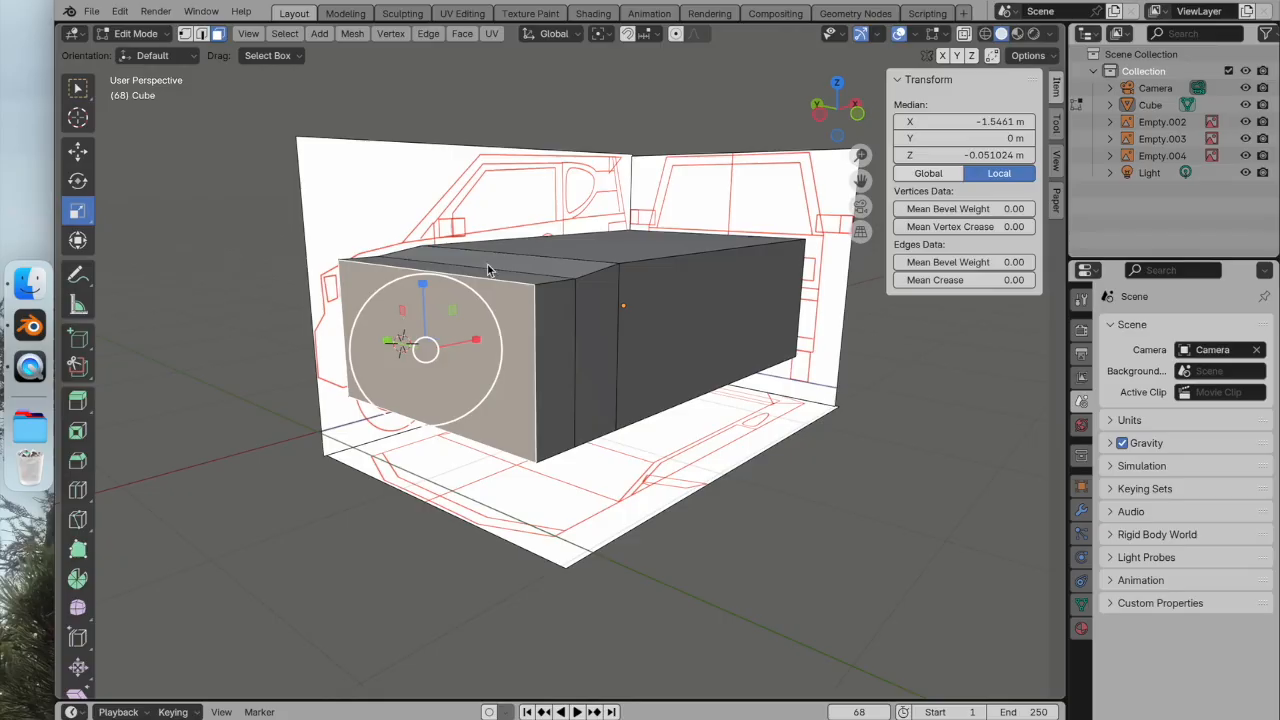
click(831, 86)
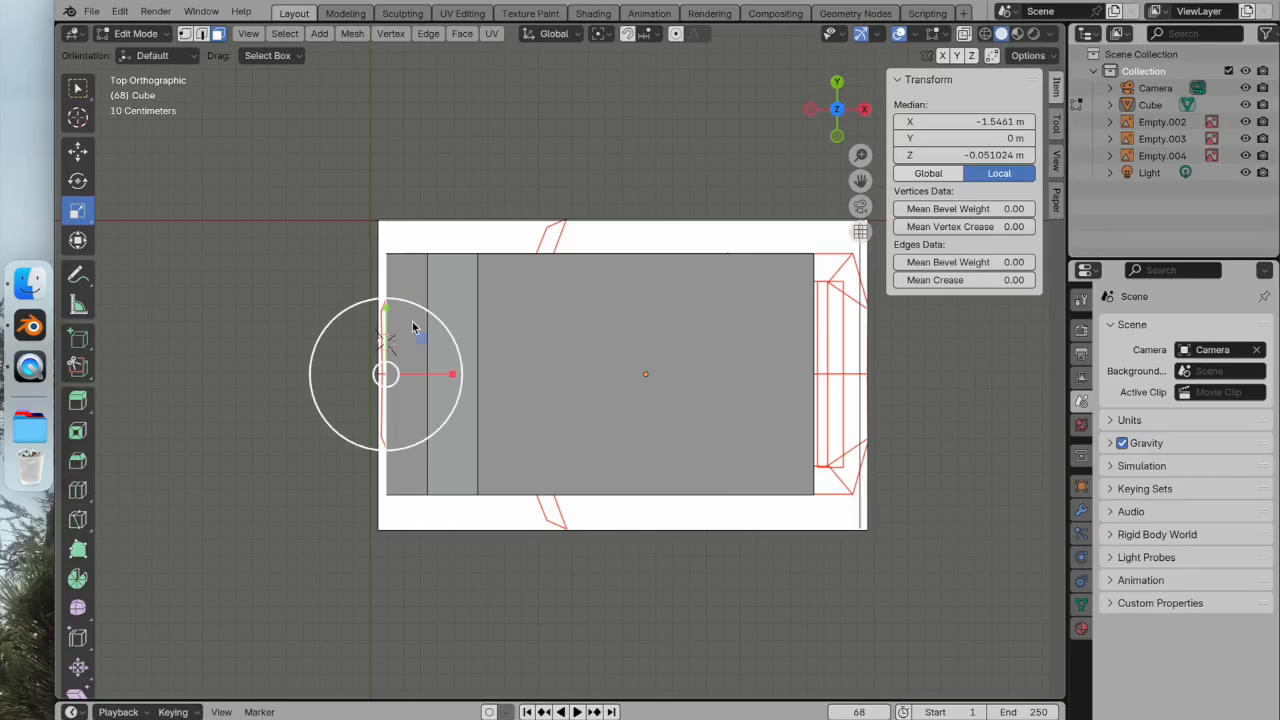
drag(391, 318, 388, 345)
middle_drag(388, 345, 481, 182)
scroll(495, 414, down, 1)
middle_drag(495, 414, 479, 376)
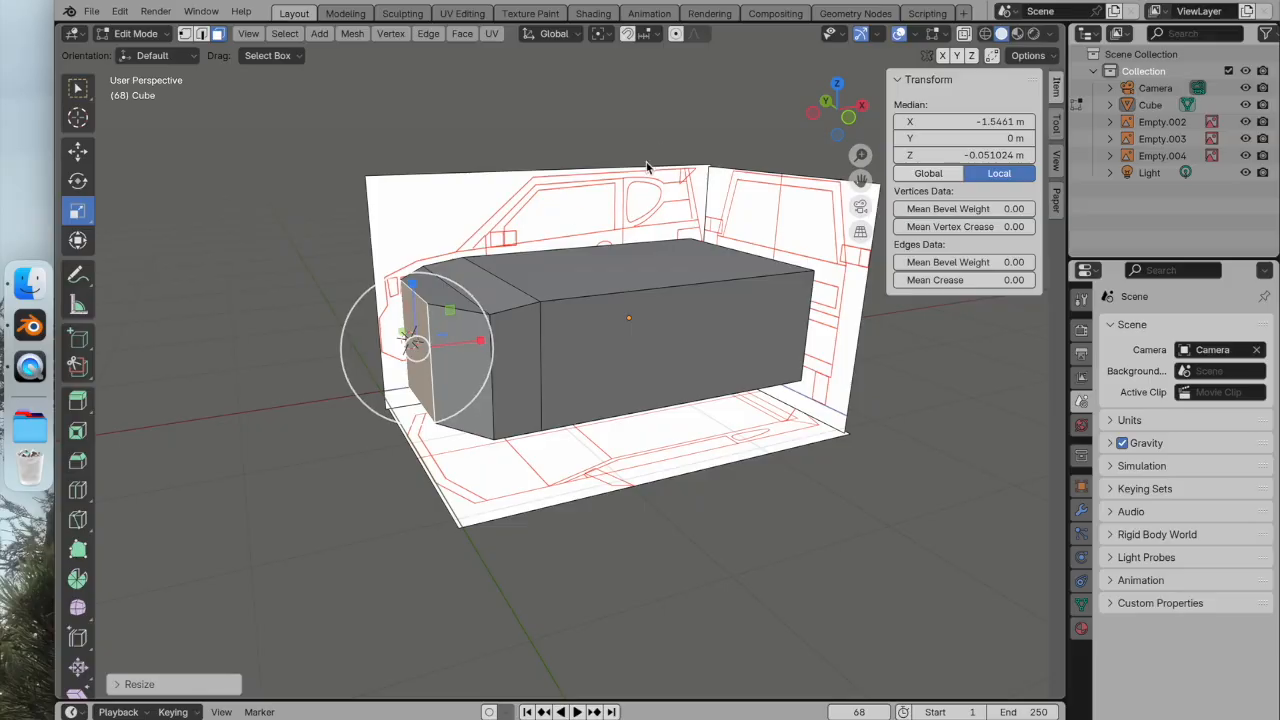
Select the front face's upper edge, lower it to local Z 0.66834 m to follow the side blueprint, and clear the selection.
click(201, 37)
click(407, 287)
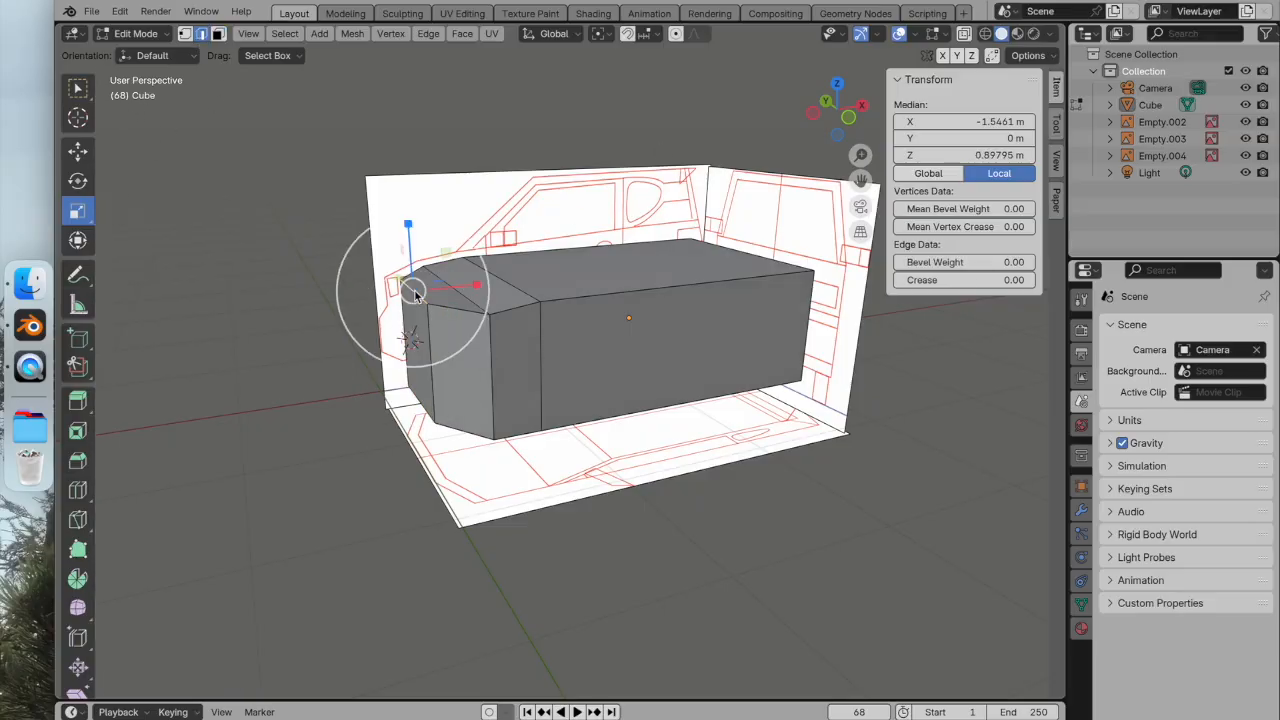
click(77, 151)
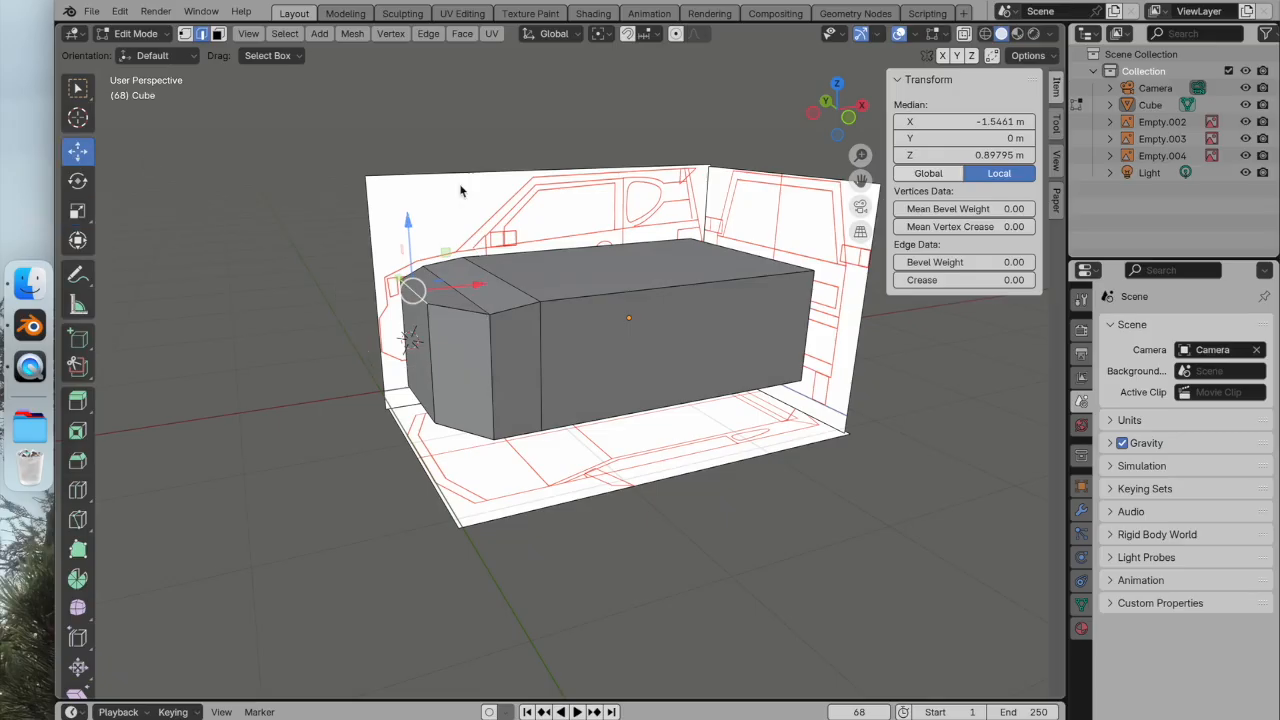
click(849, 119)
mouse_move(416, 212)
mouse_down()
mouse_move(420, 248)
mouse_move(420, 208)
mouse_up()
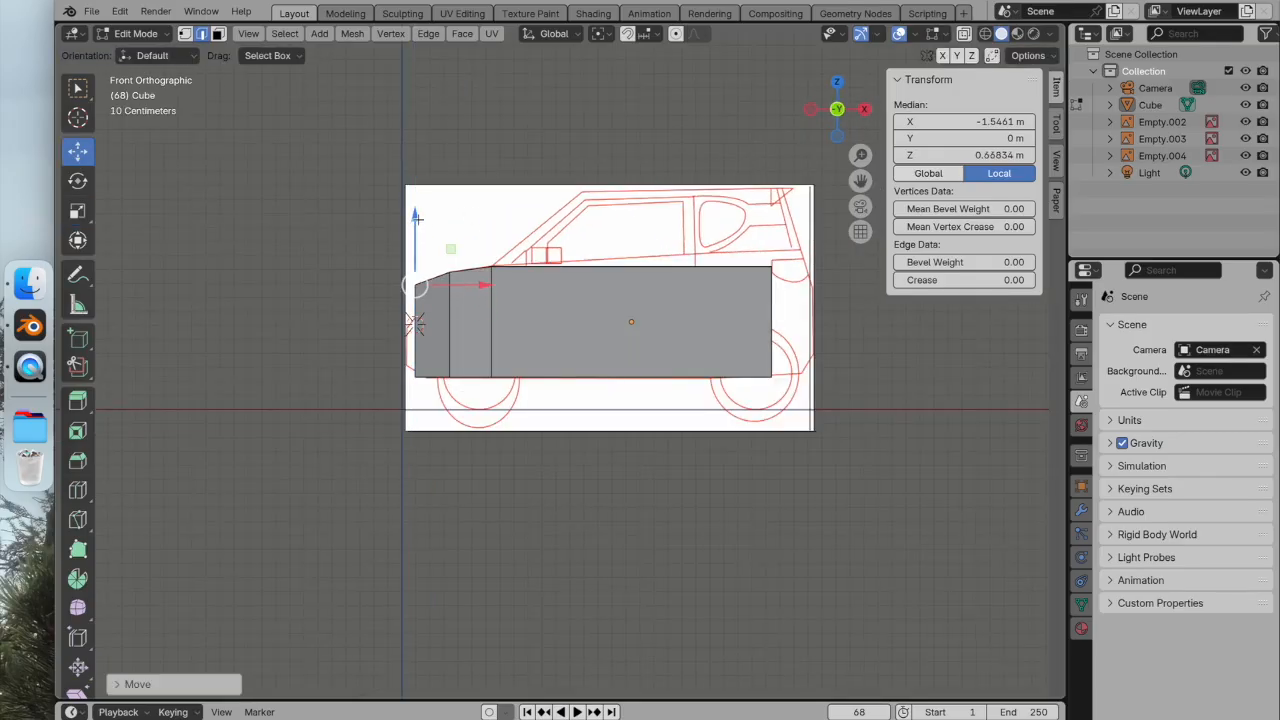
click(491, 201)
middle_drag(491, 201, 452, 372)
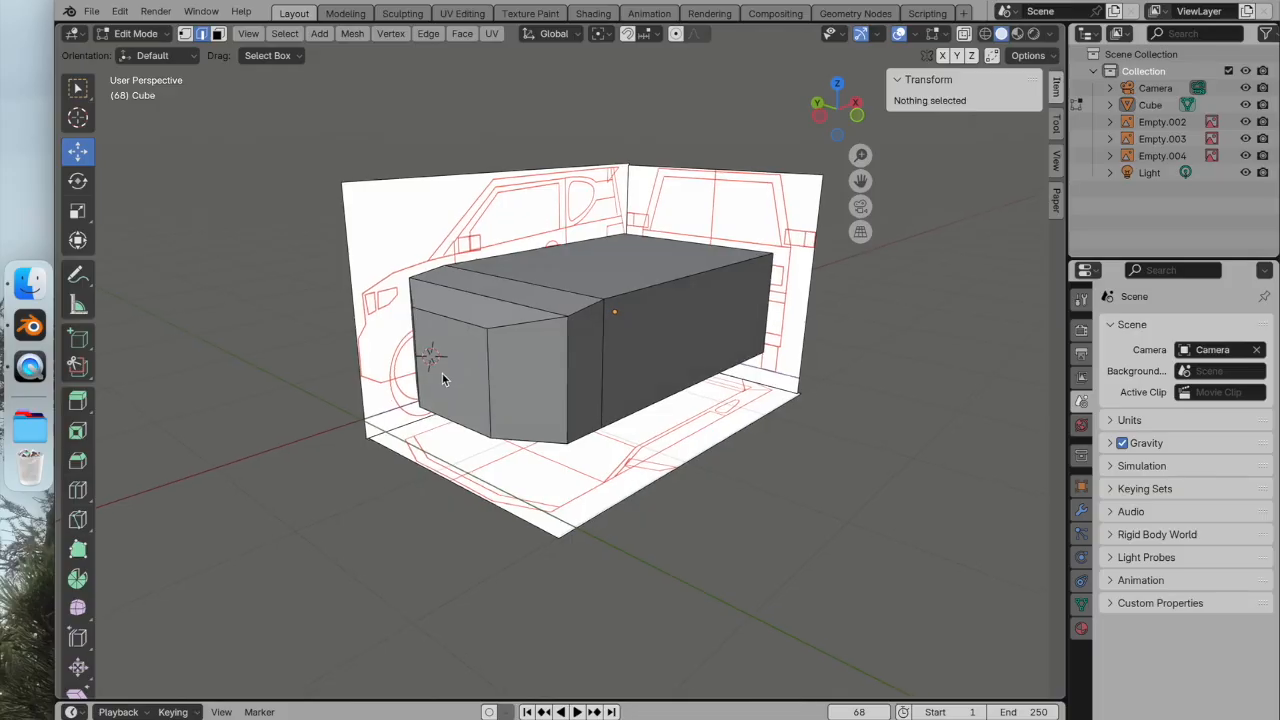
Cut a five-point zigzag line with the Knife tool across the car's front face, from one side edge to the upper edge.
middle_drag(445, 371, 697, 228)
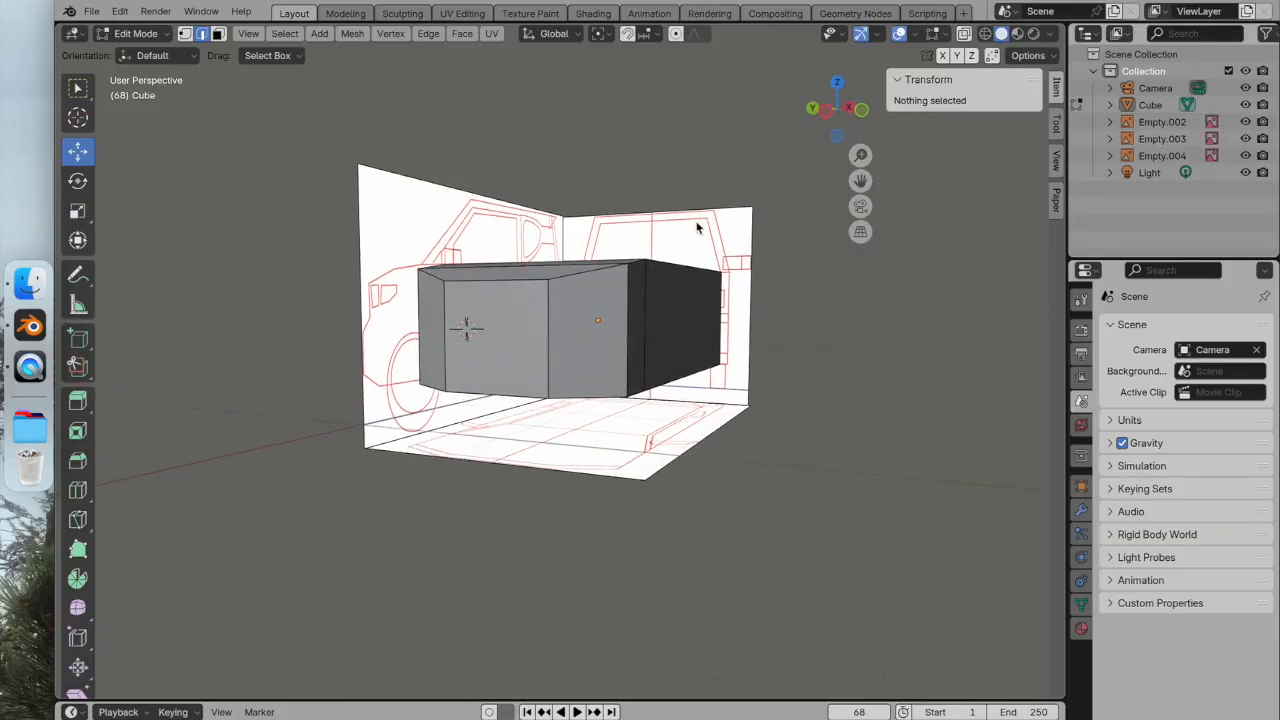
click(834, 112)
scroll(645, 291, up, 5)
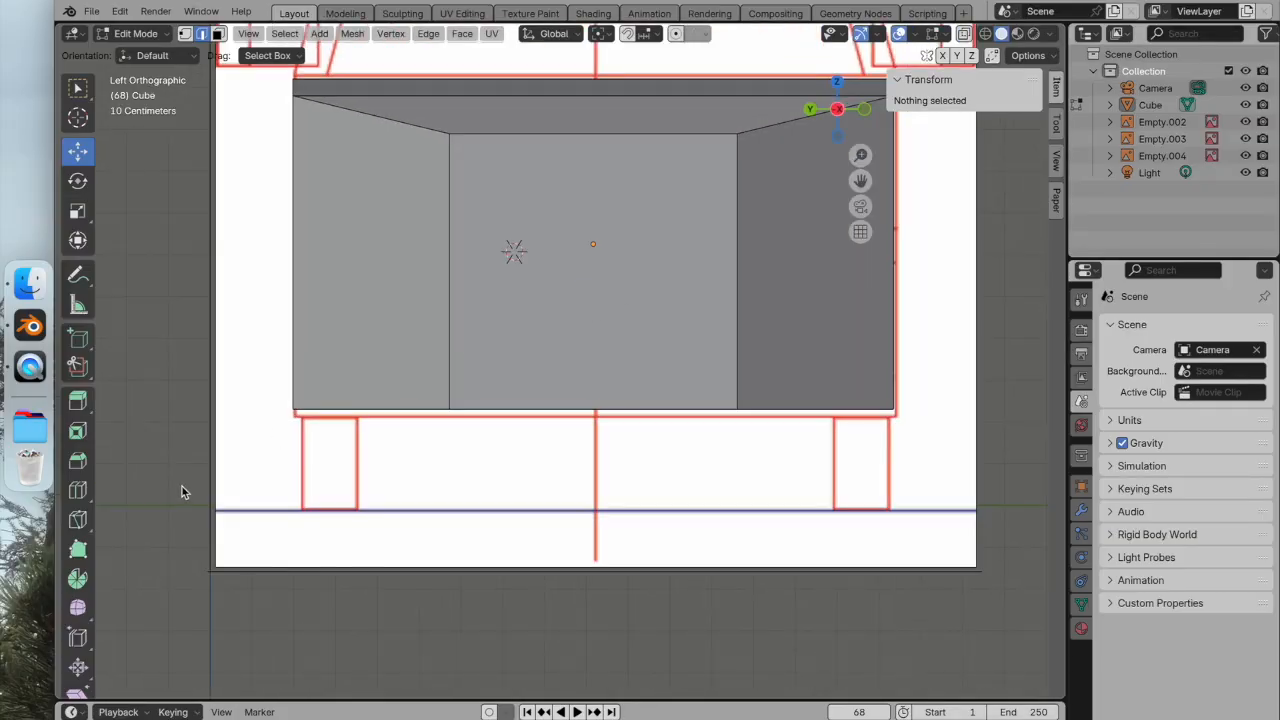
click(78, 522)
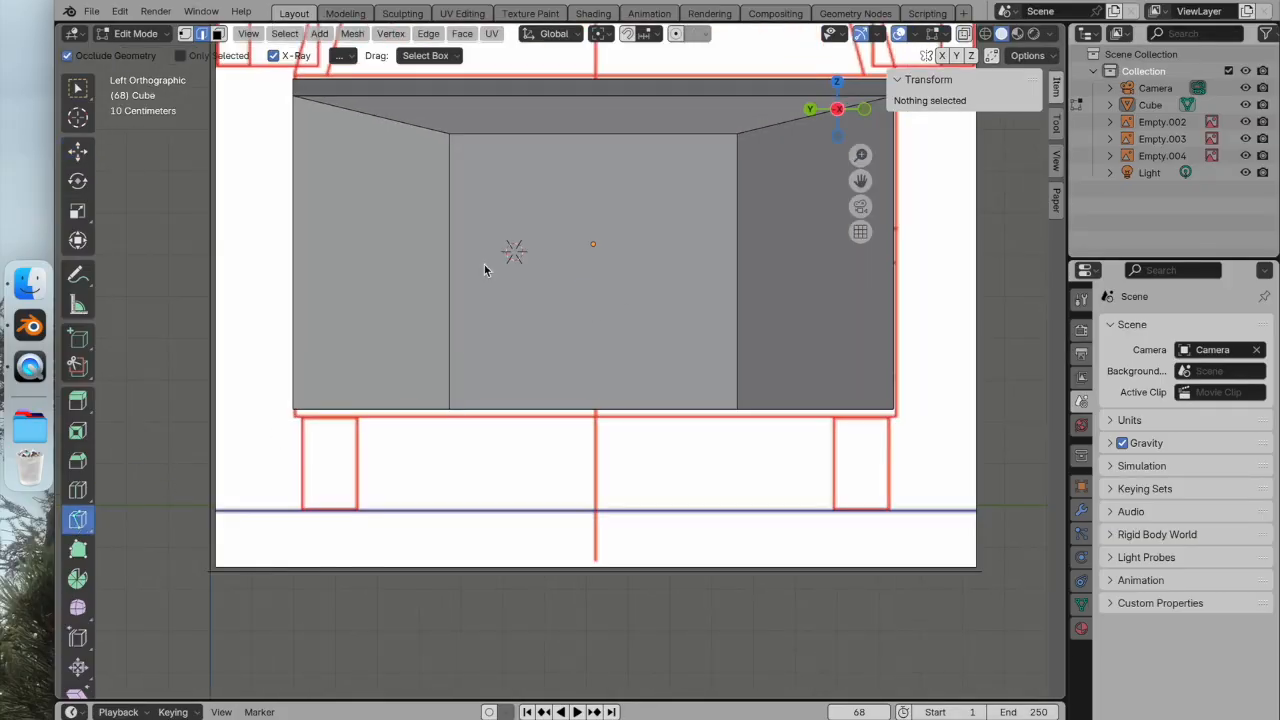
click(450, 334)
click(637, 196)
click(663, 324)
click(737, 246)
click(704, 132)
key(Return)
Try moving the zigzag knife-cut edges forward to local X -1.925 m, and undo the move.
middle_drag(591, 153, 664, 204)
click(78, 150)
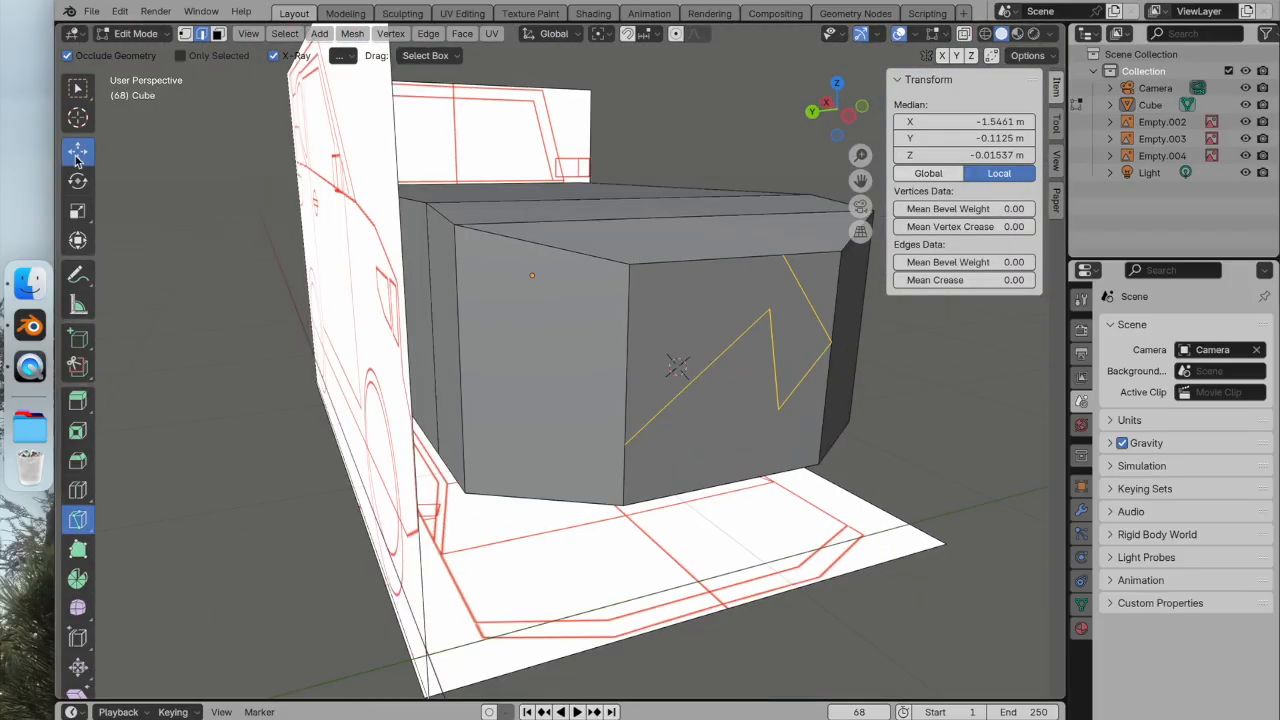
drag(710, 330, 803, 400)
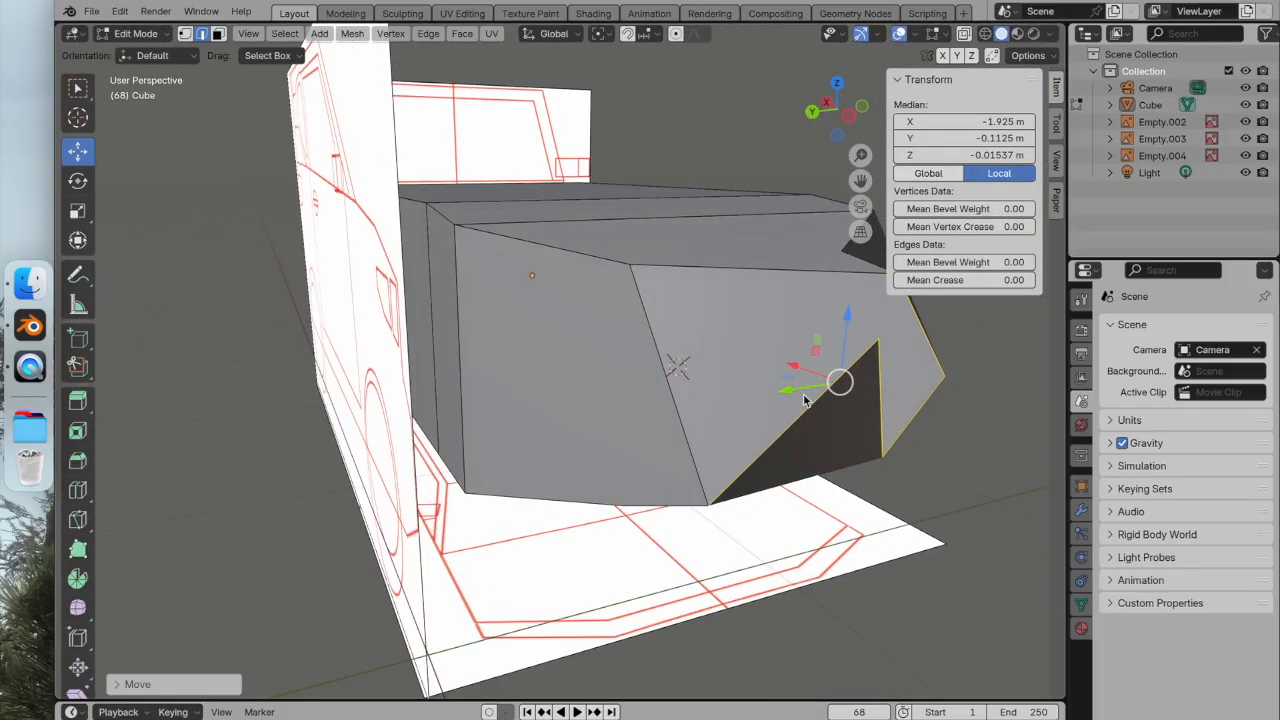
key(ctrl+z)
Try deleting the zigzag knife-cut edges on the front face, and undo the deletion.
middle_drag(740, 350, 658, 362)
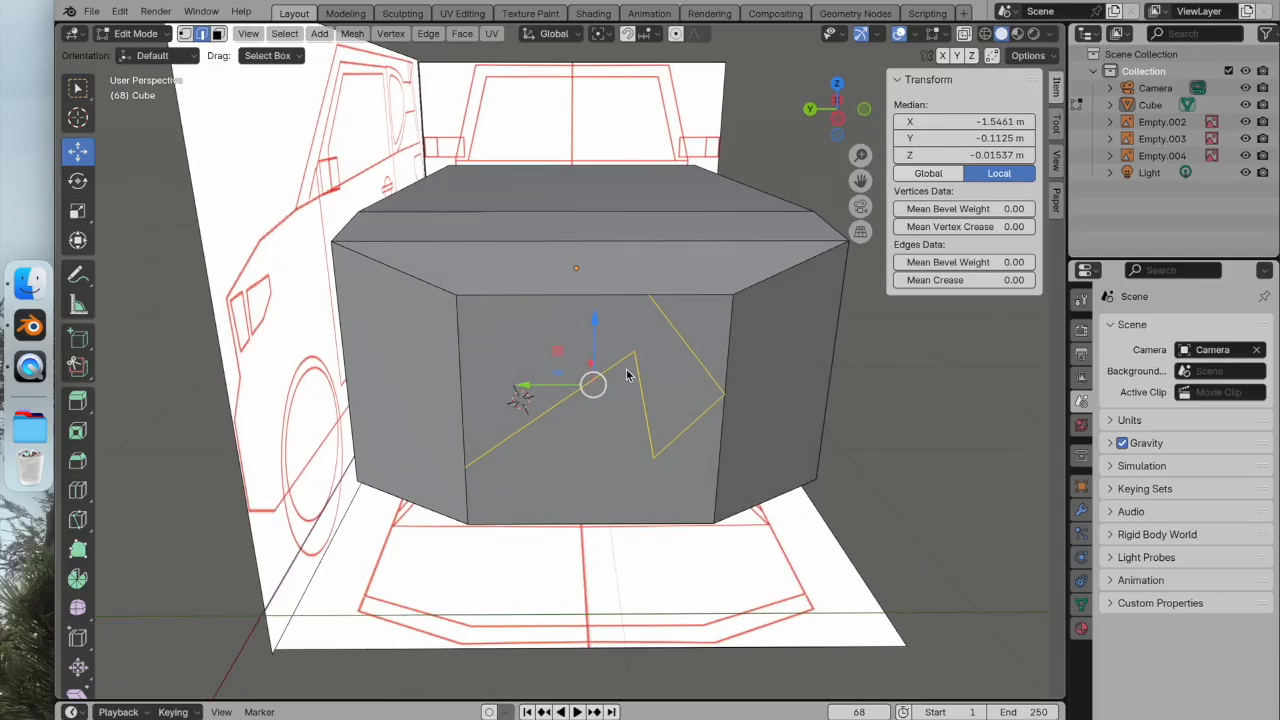
key(ctrl+e)
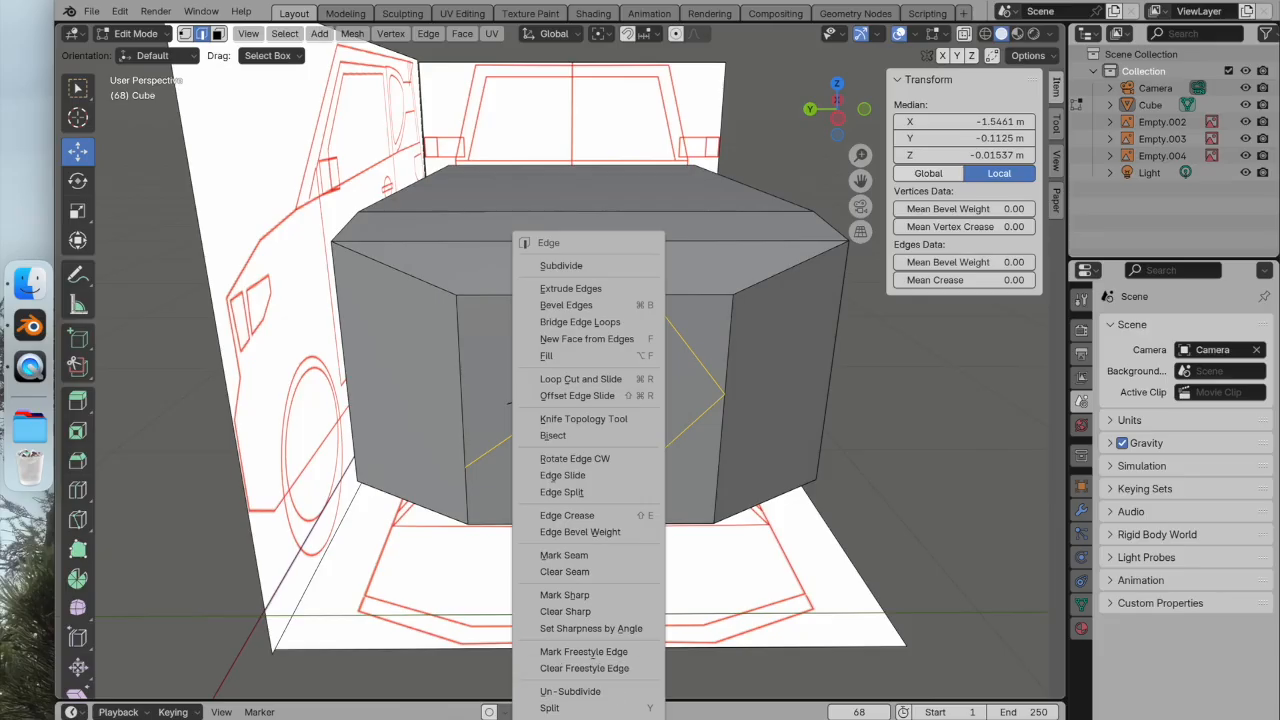
mouse_move(590, 717)
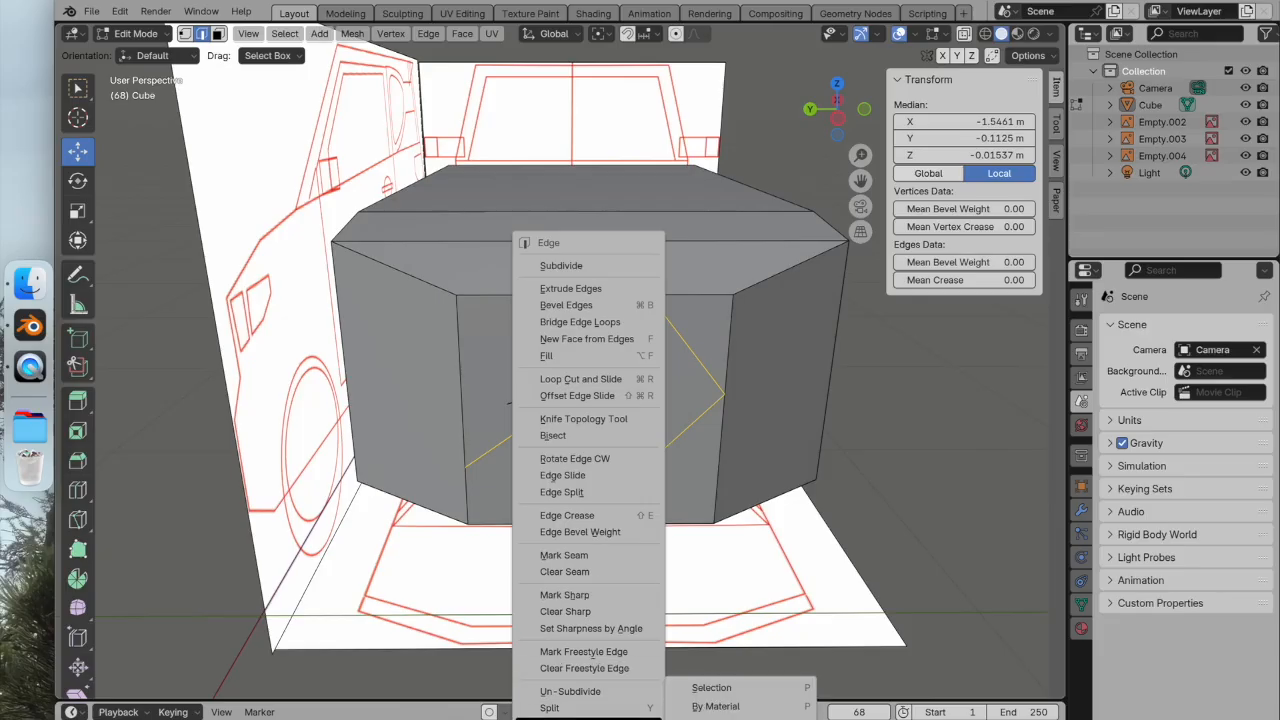
click(589, 719)
key(super+z)
right_click(584, 451)
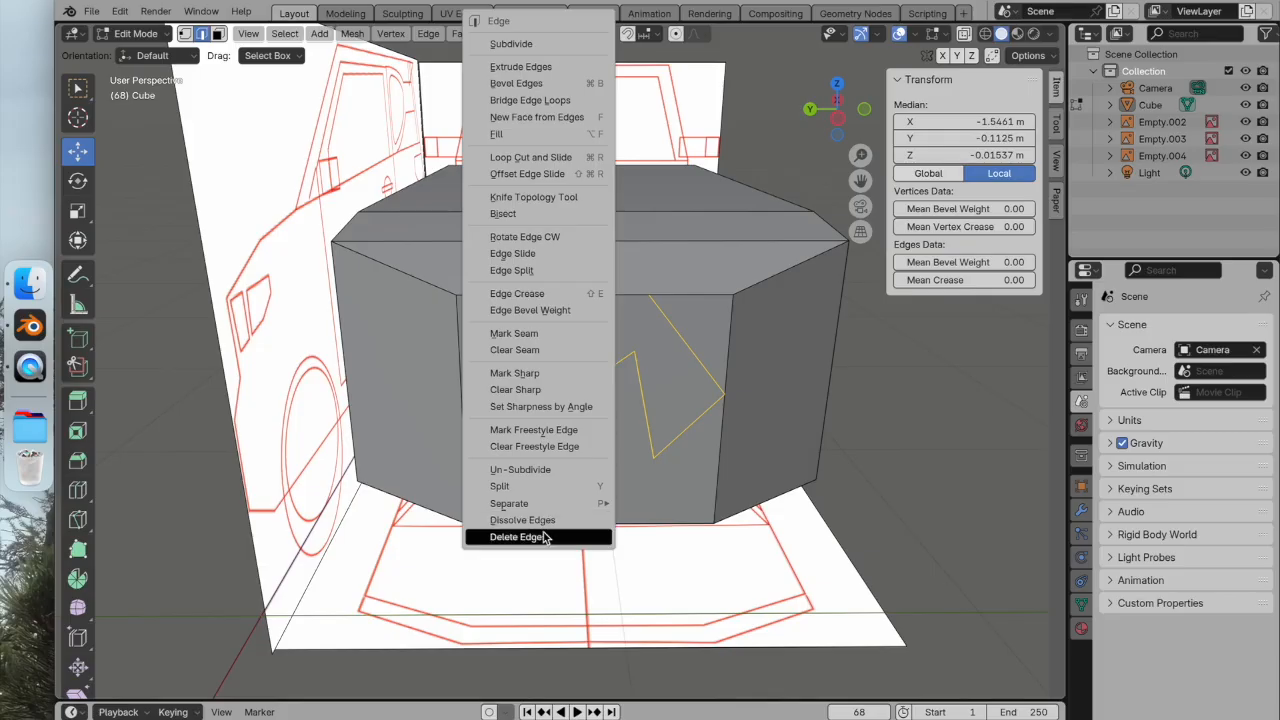
click(500, 536)
middle_drag(542, 532, 592, 465)
key(super+z)
Dissolve the zigzag knife-cut edges on the car's front face.
scroll(630, 434, up, 2)
scroll(630, 434, down, 4)
right_click(591, 457)
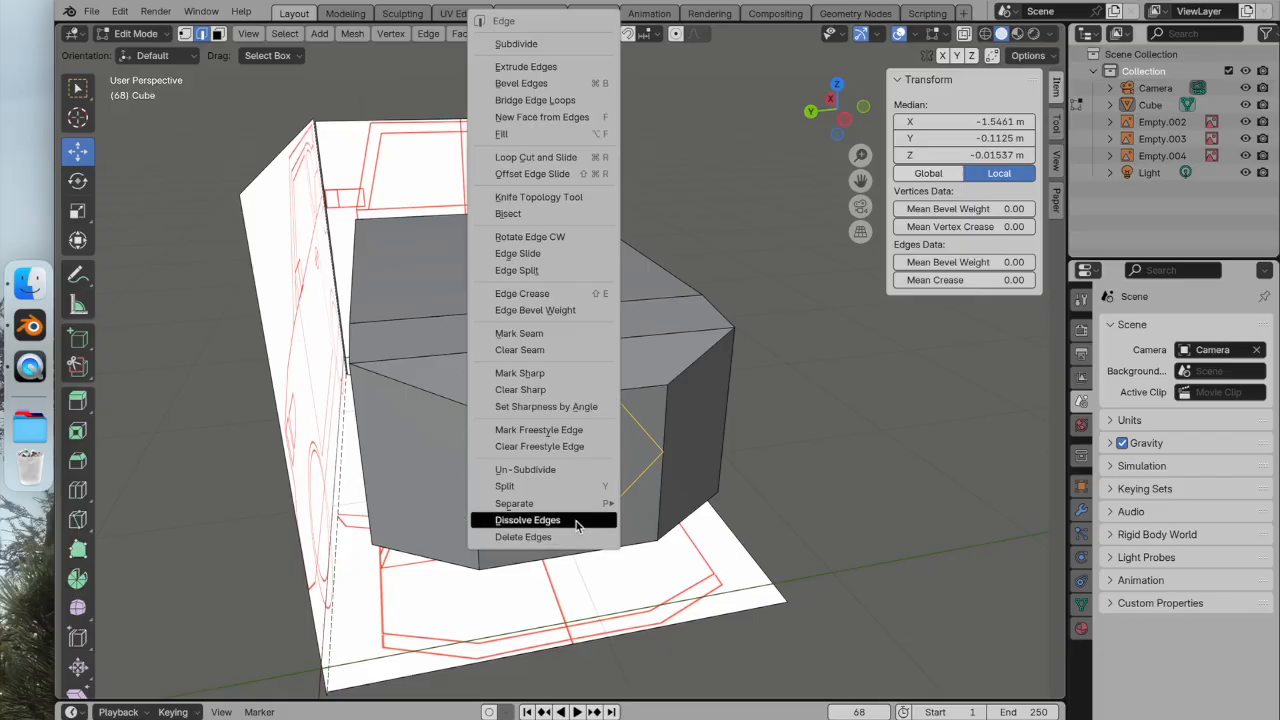
click(576, 521)
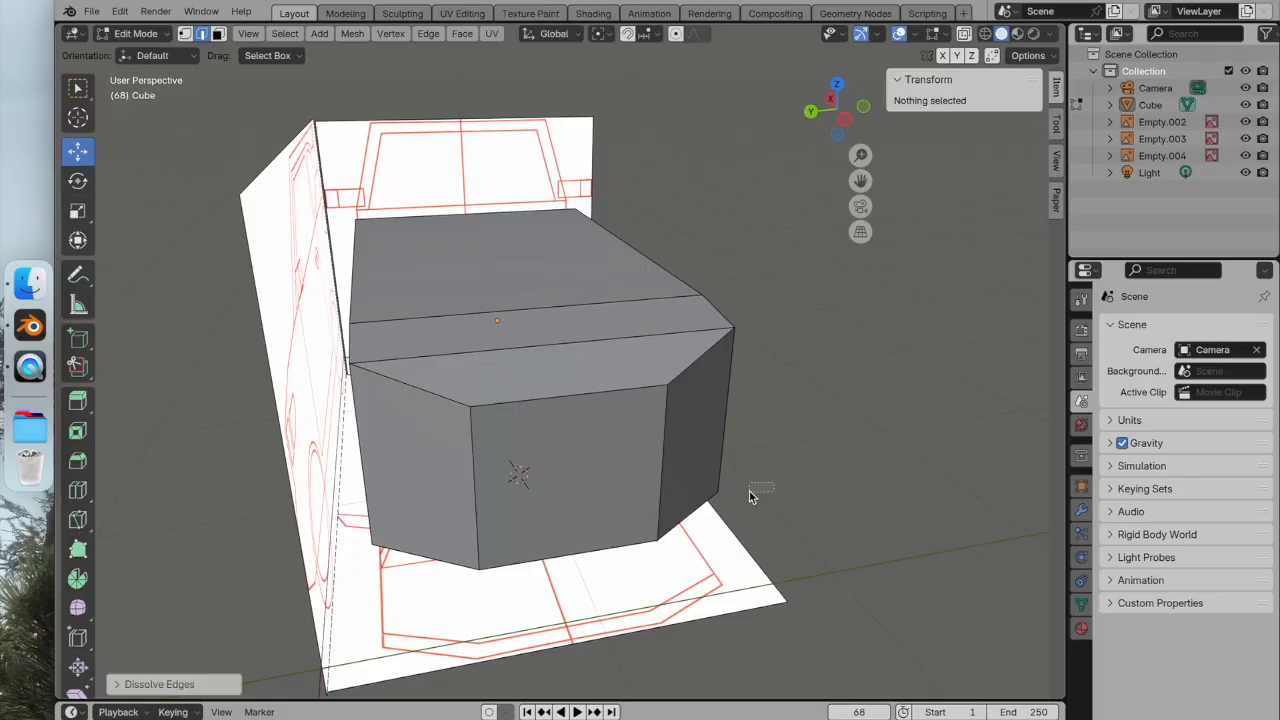
Knife-cut a horizontal line, constrained to the Y axis, across the front face and both angled corner faces at about mid-height.
click(844, 121)
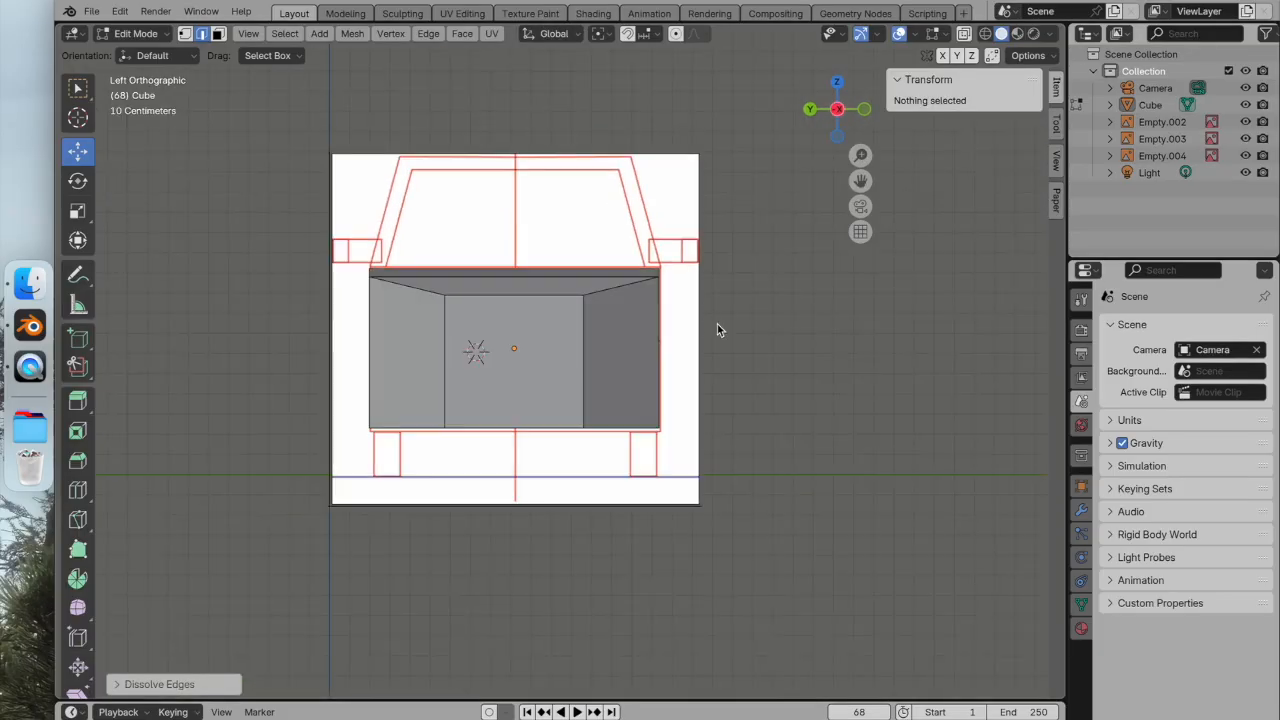
scroll(663, 362, up, 2)
middle_drag(661, 372, 625, 386)
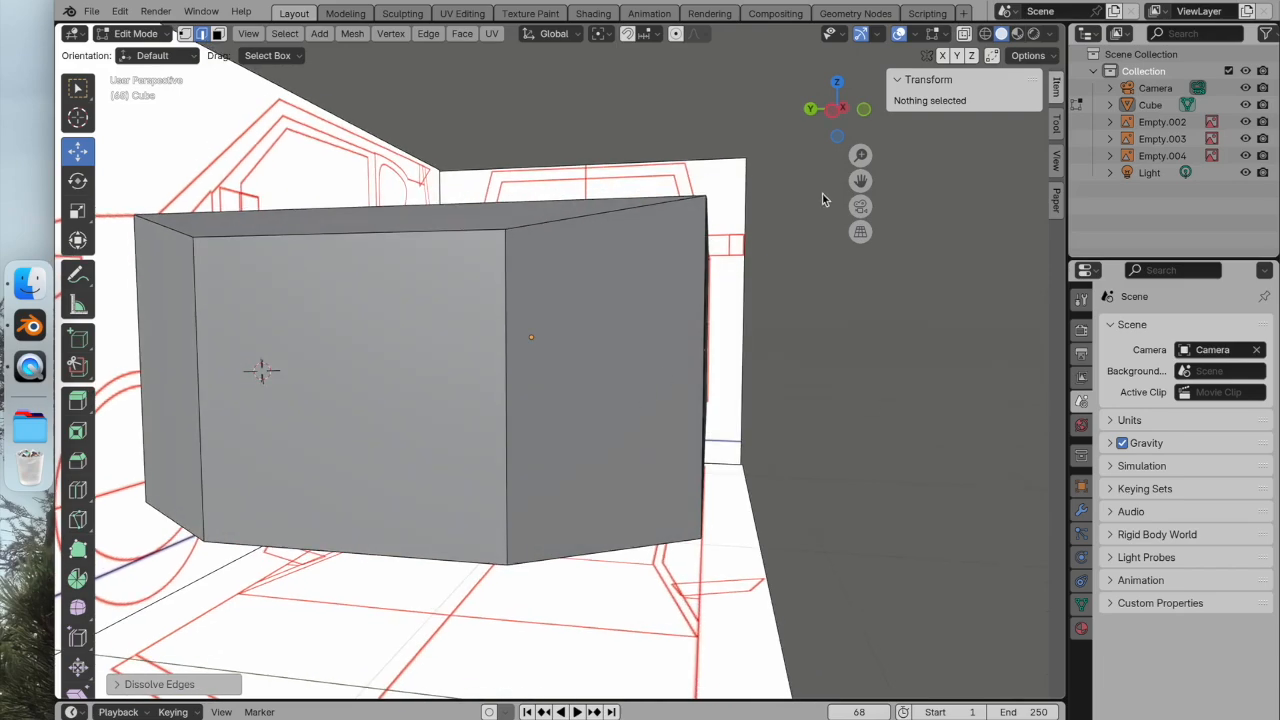
click(834, 114)
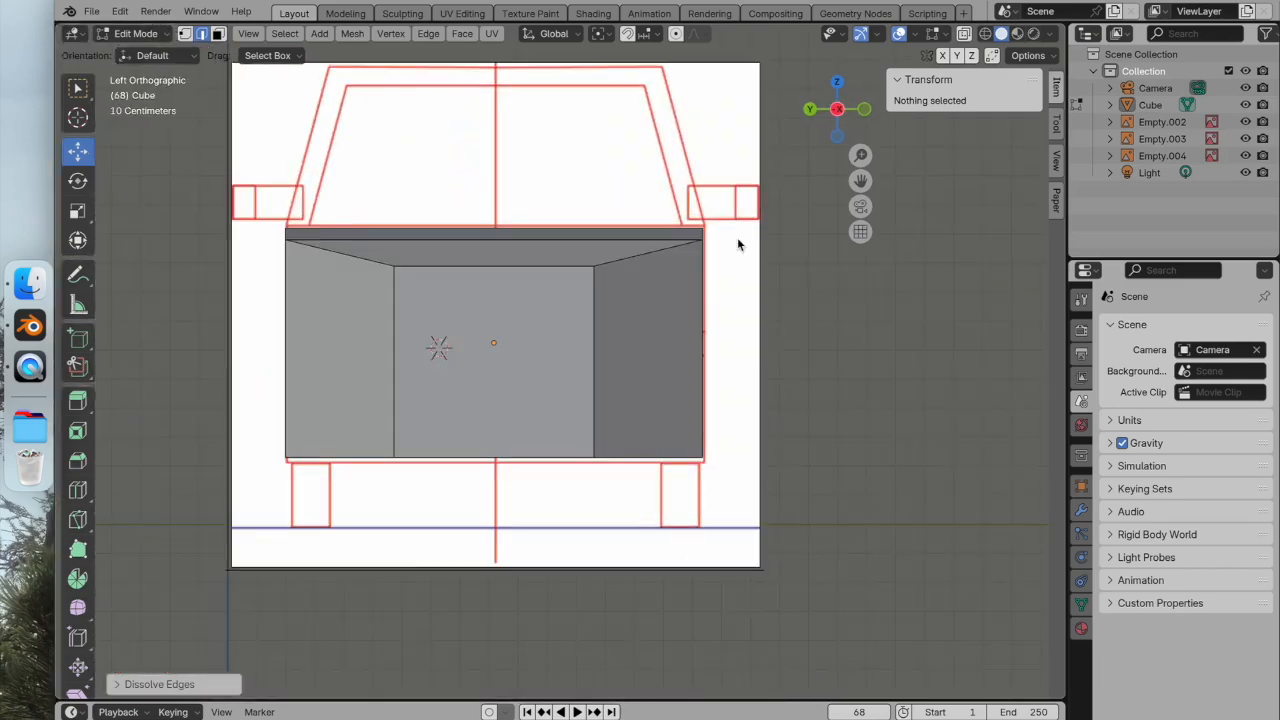
click(77, 519)
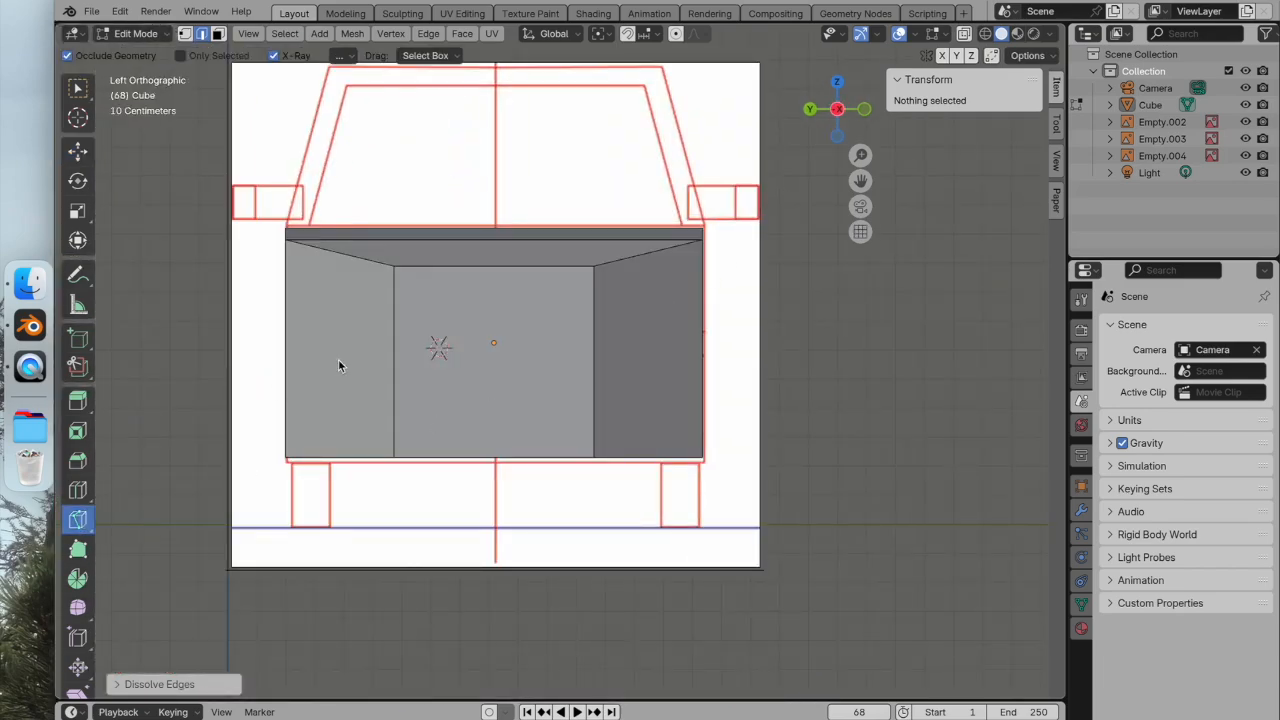
click(286, 365)
key(y)
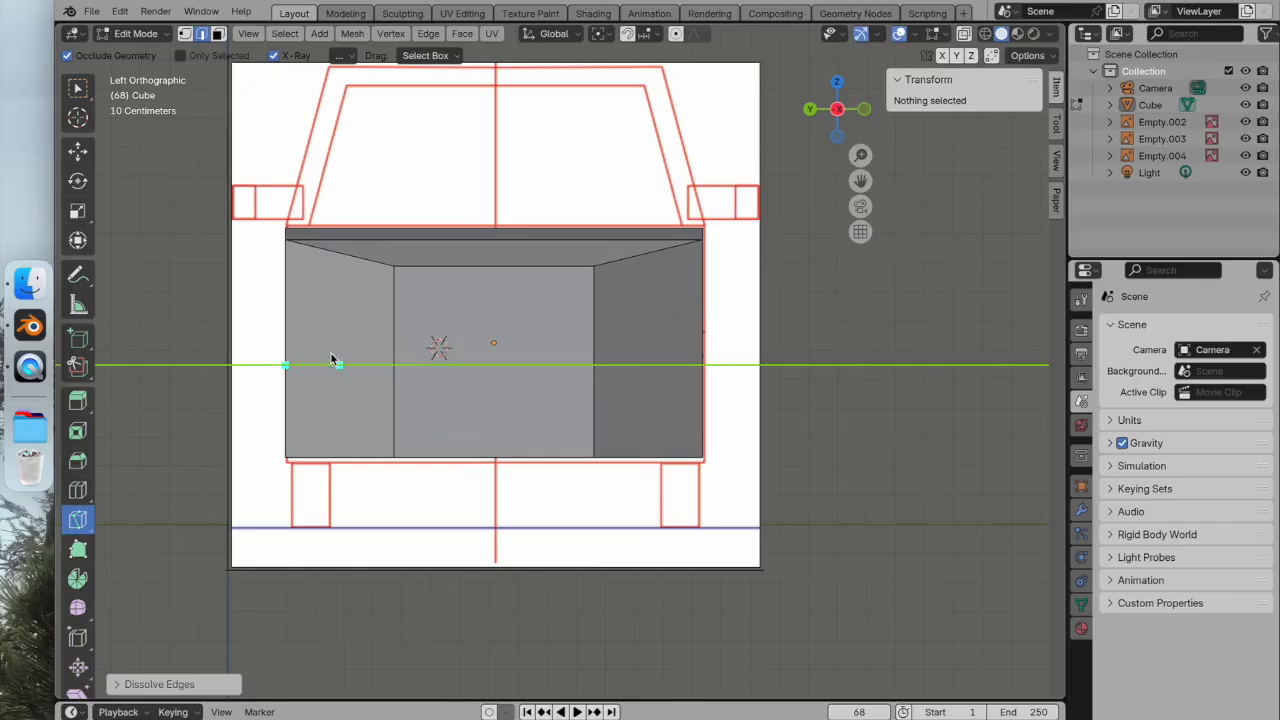
click(702, 368)
key(Return)
Raise the new horizontal cut line to local Z 0.086317 m to match the bumper's upper corner in the side blueprint.
middle_drag(710, 362, 640, 455)
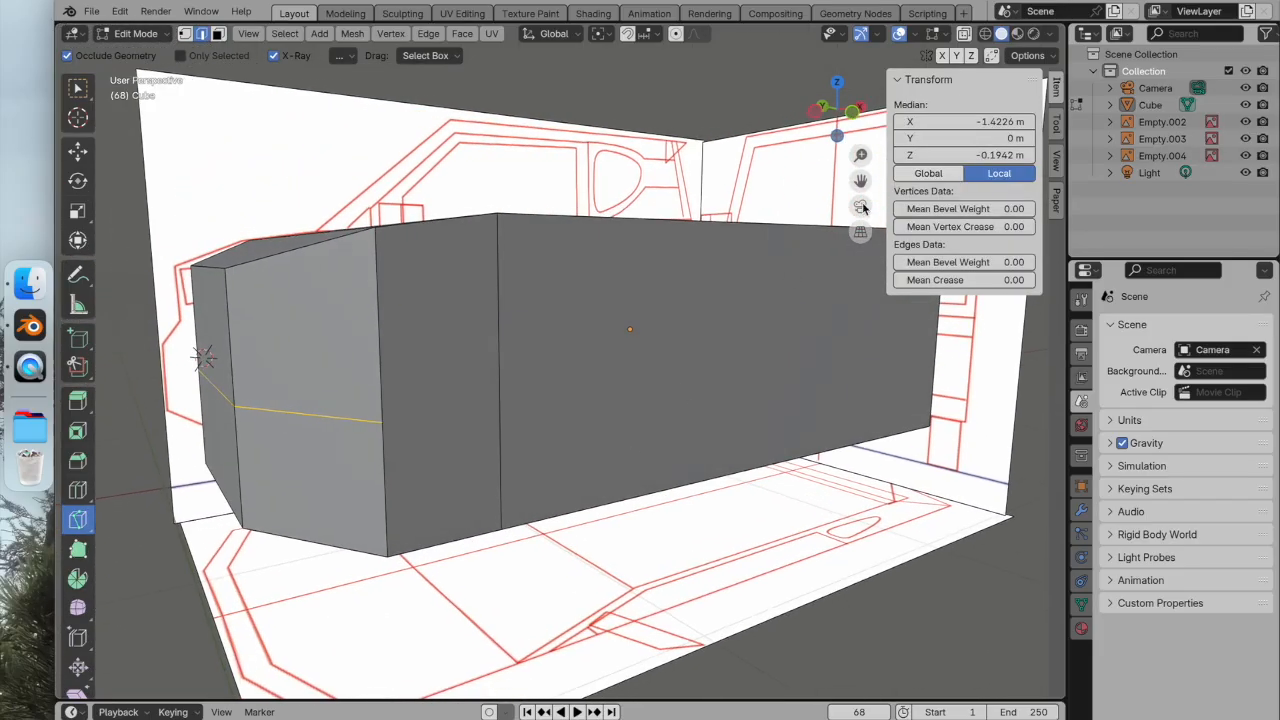
click(845, 112)
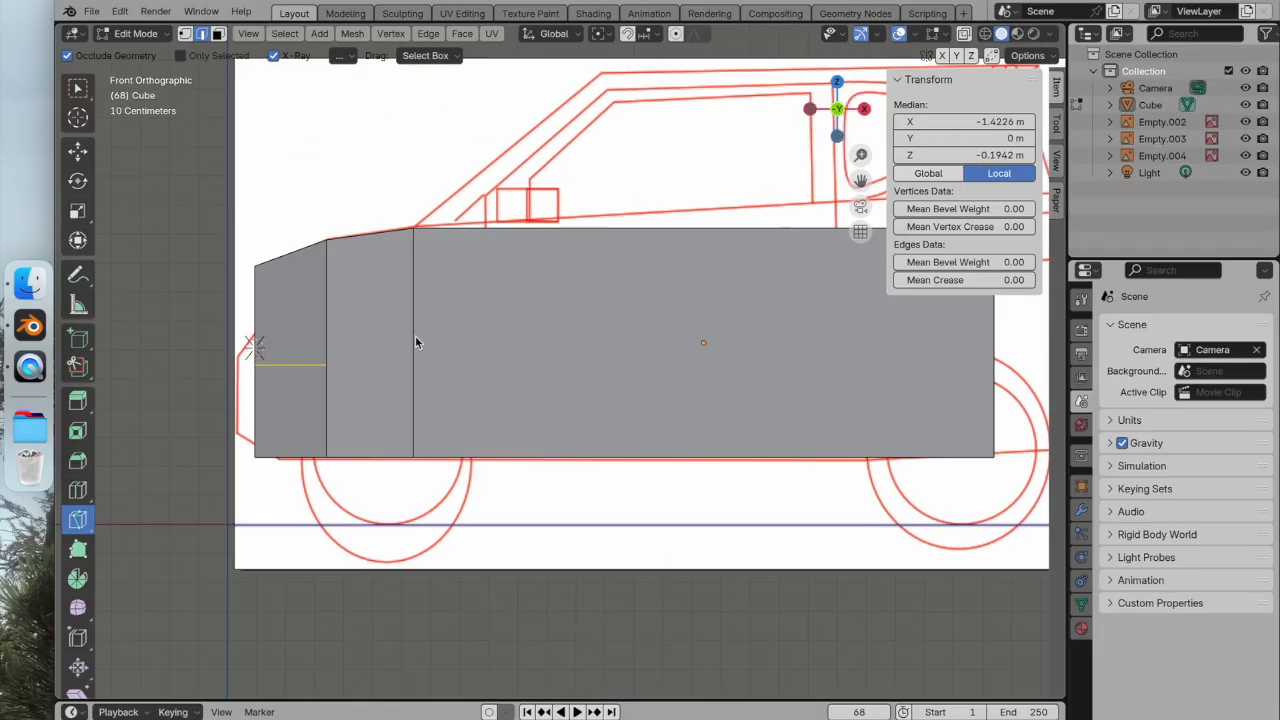
middle_drag(354, 365, 548, 310)
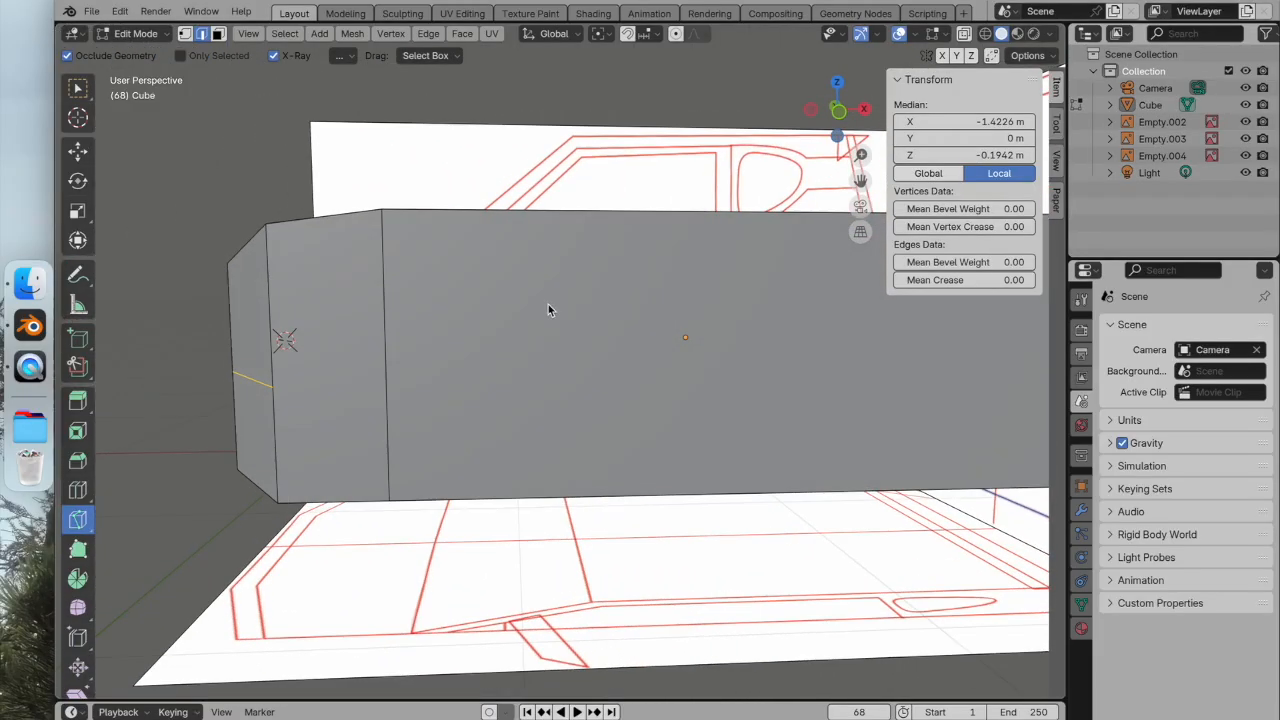
click(845, 112)
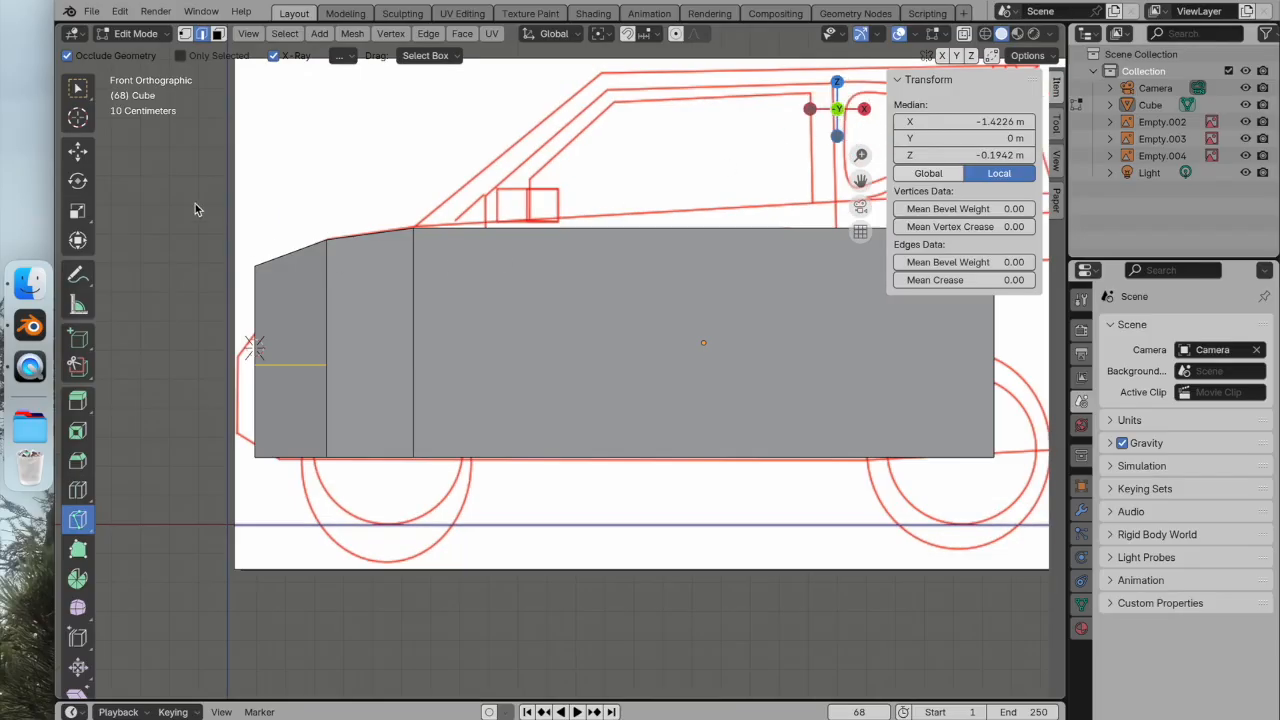
click(79, 153)
drag(289, 309, 288, 266)
Knife-cut a second Y-constrained horizontal line across the front faces, a little below the first one.
click(809, 108)
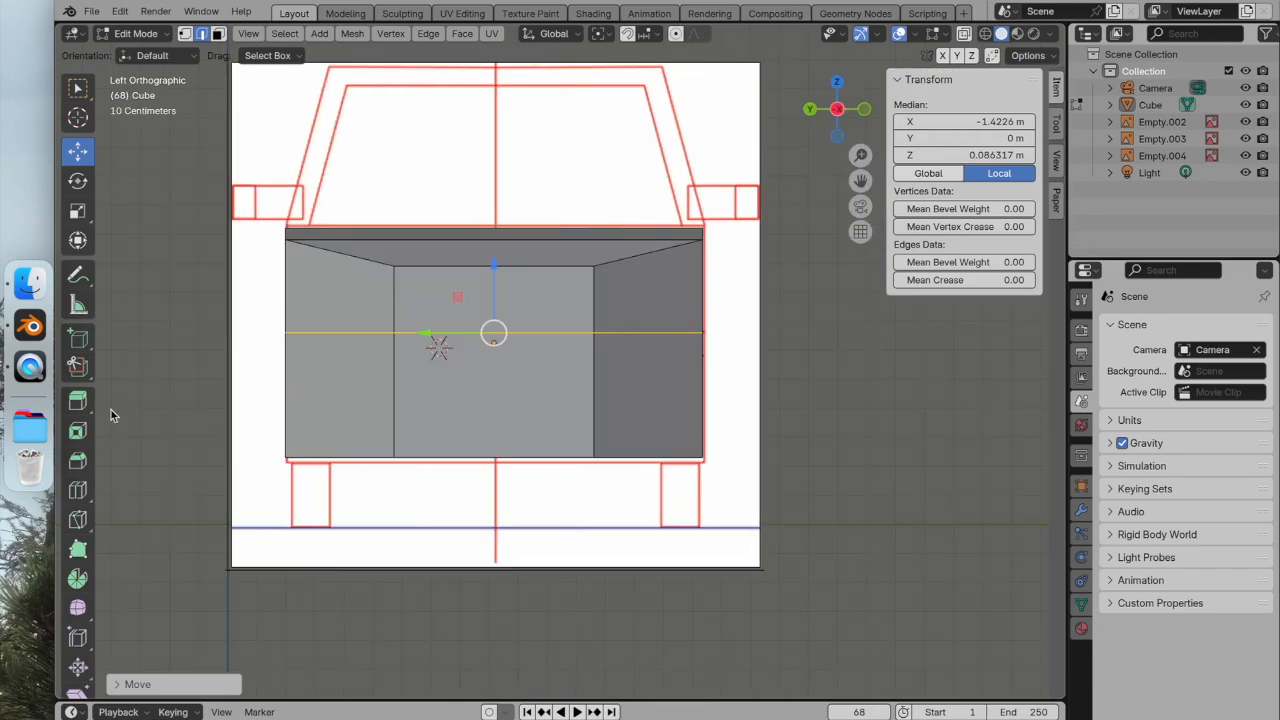
click(79, 519)
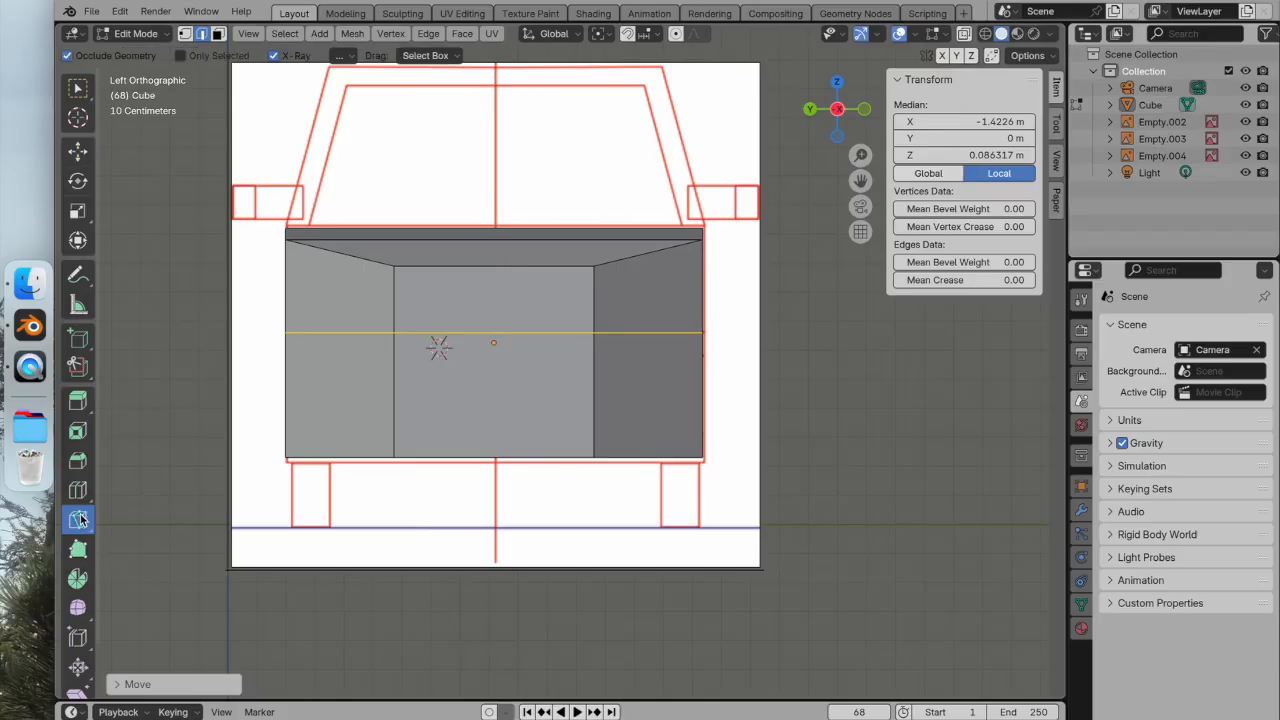
click(286, 360)
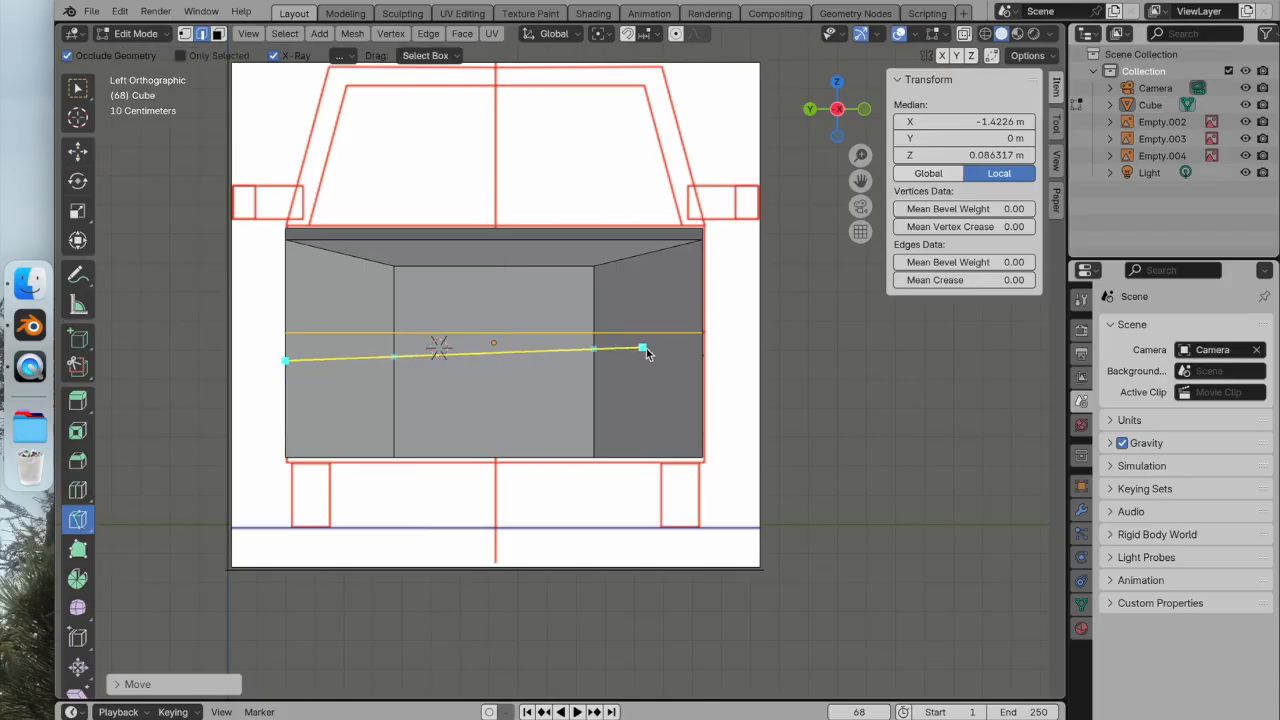
key(y)
click(706, 378)
key(Return)
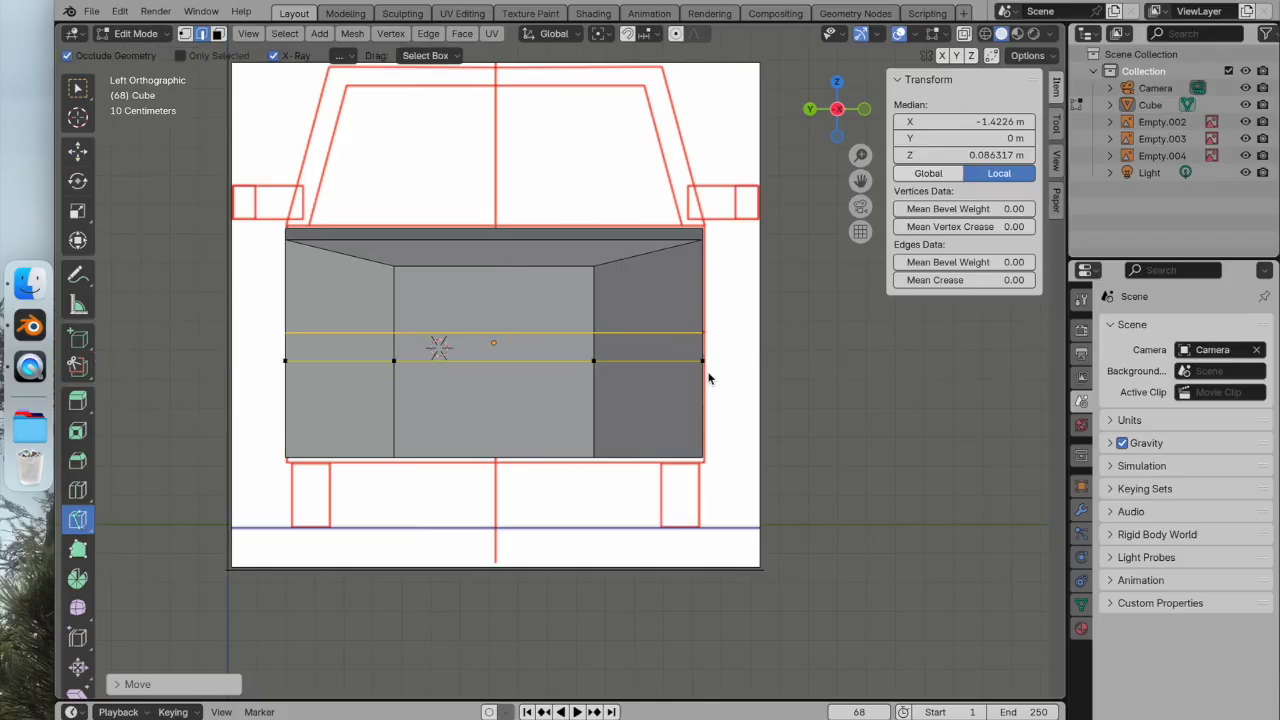
Knife-cut a third Y-constrained horizontal line across the front faces, just above the body's lower edge.
click(287, 424)
key(y)
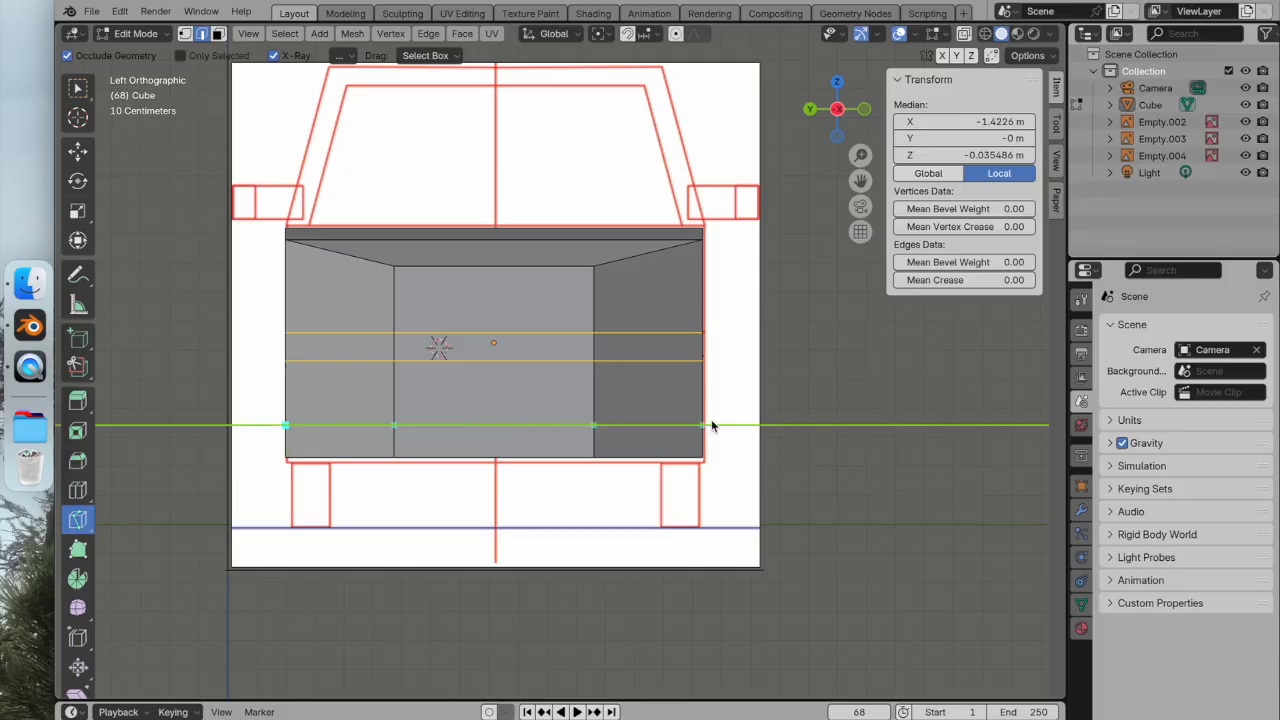
click(706, 427)
key(Return)
Switch to the Tweak selection tool and deselect all the knife-cut edges on the front.
middle_drag(698, 433, 563, 399)
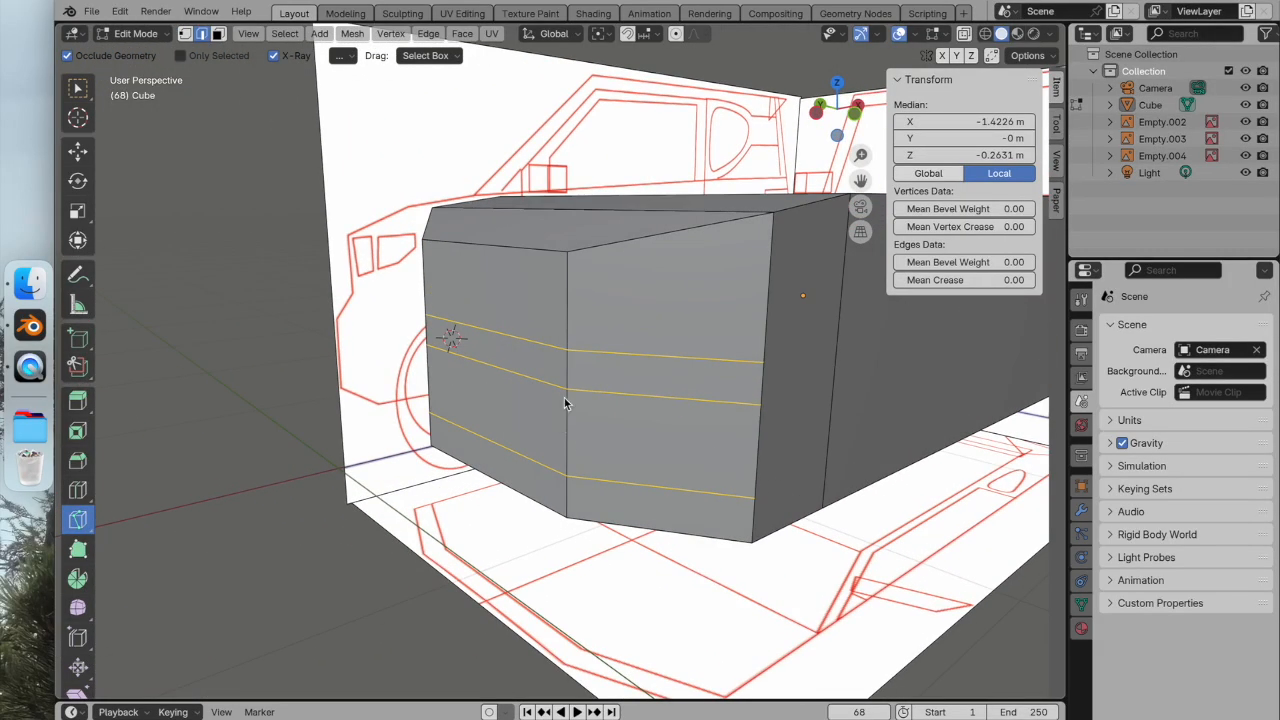
click(851, 118)
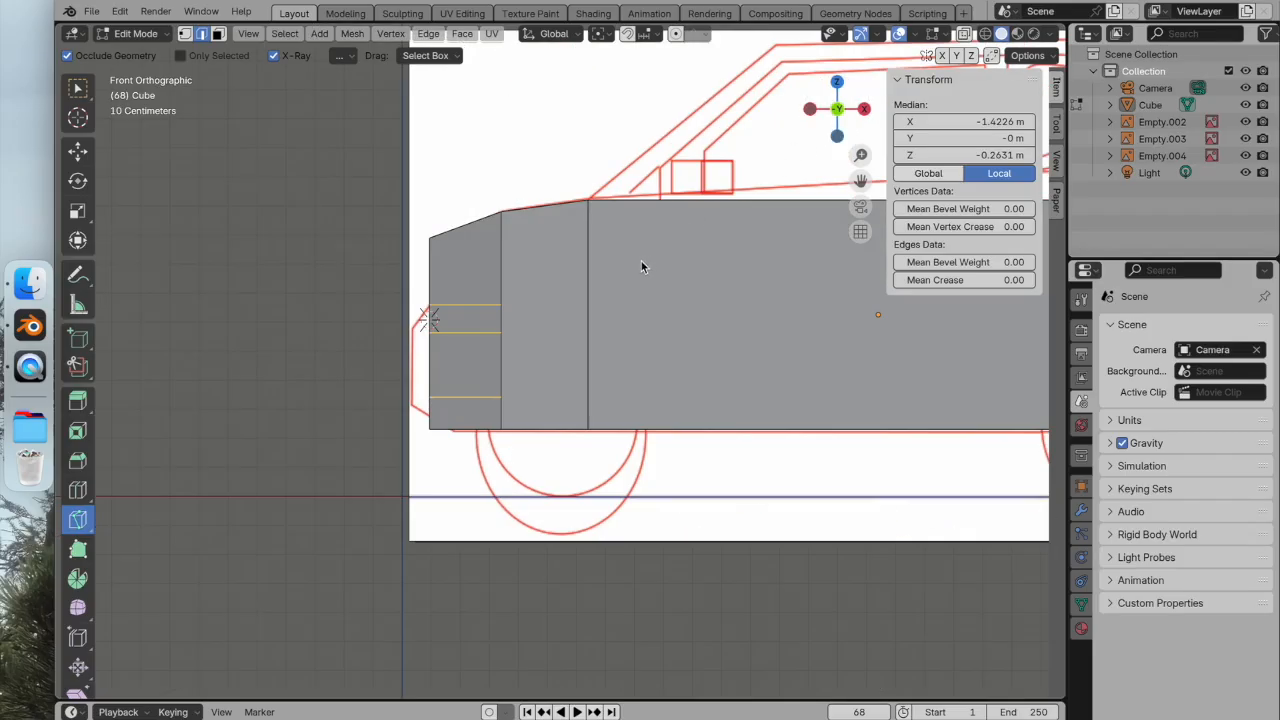
scroll(641, 261, up, 2)
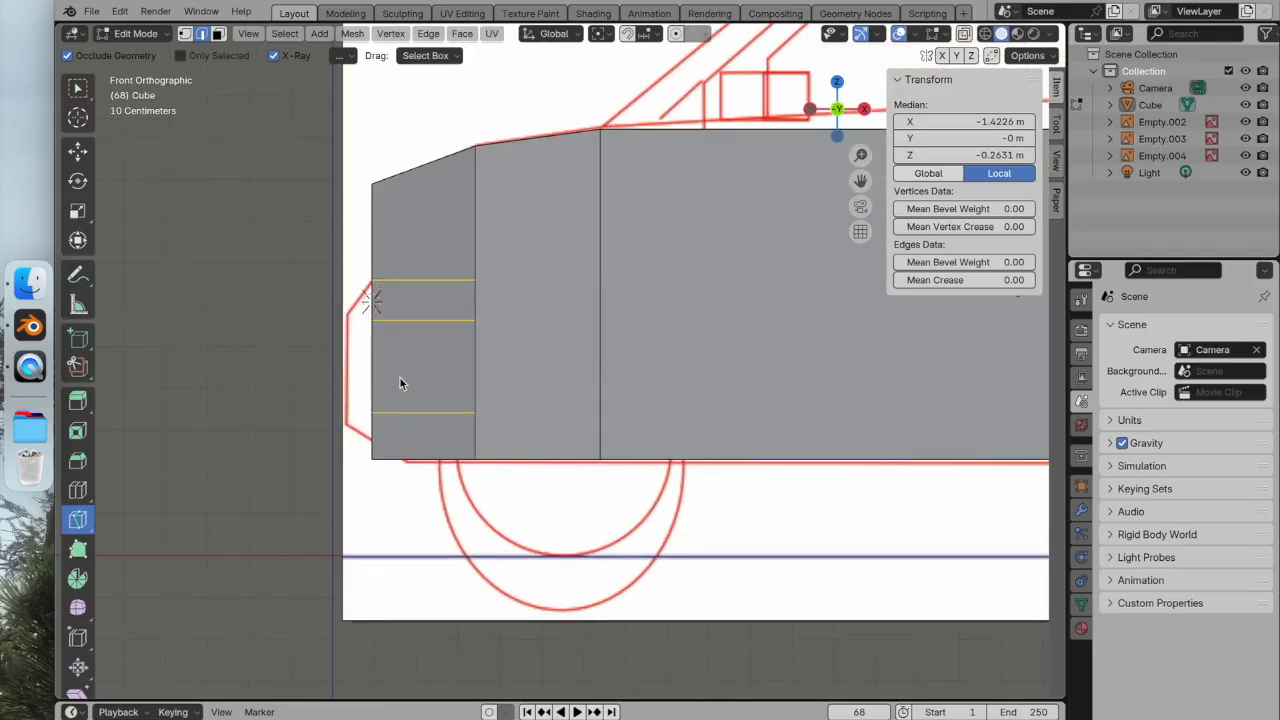
middle_drag(437, 379, 523, 399)
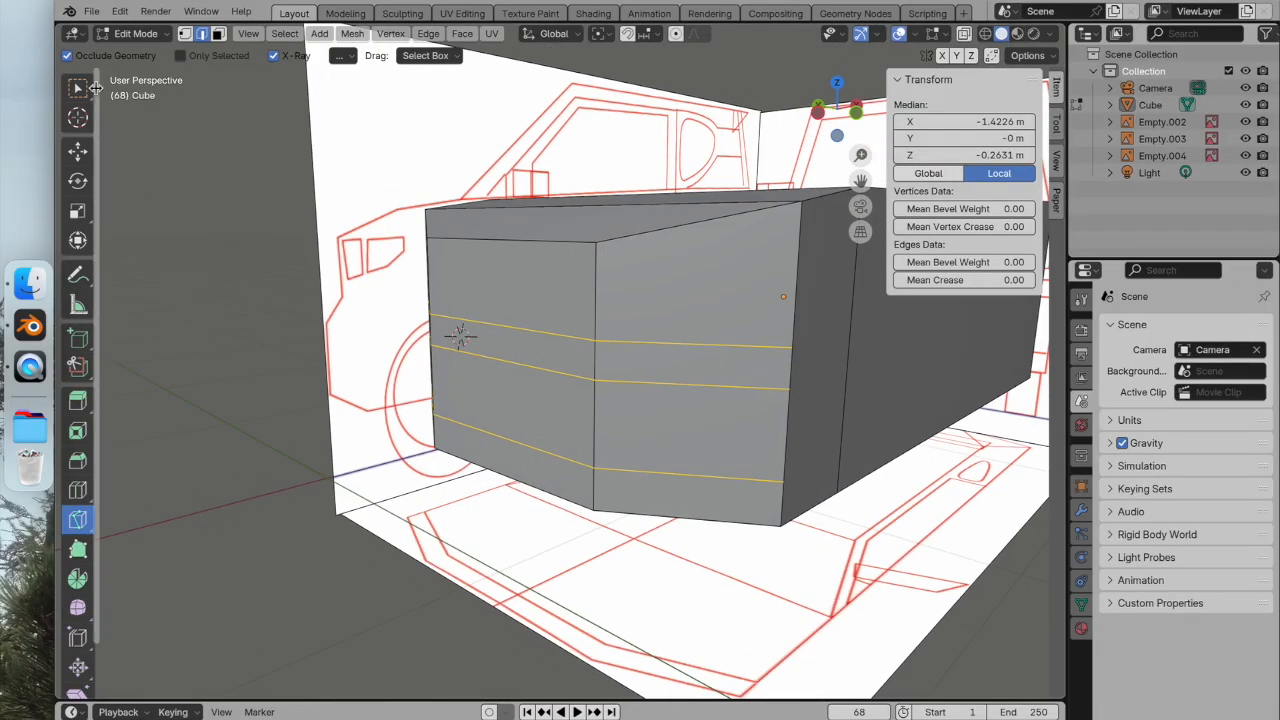
drag(79, 89, 115, 95)
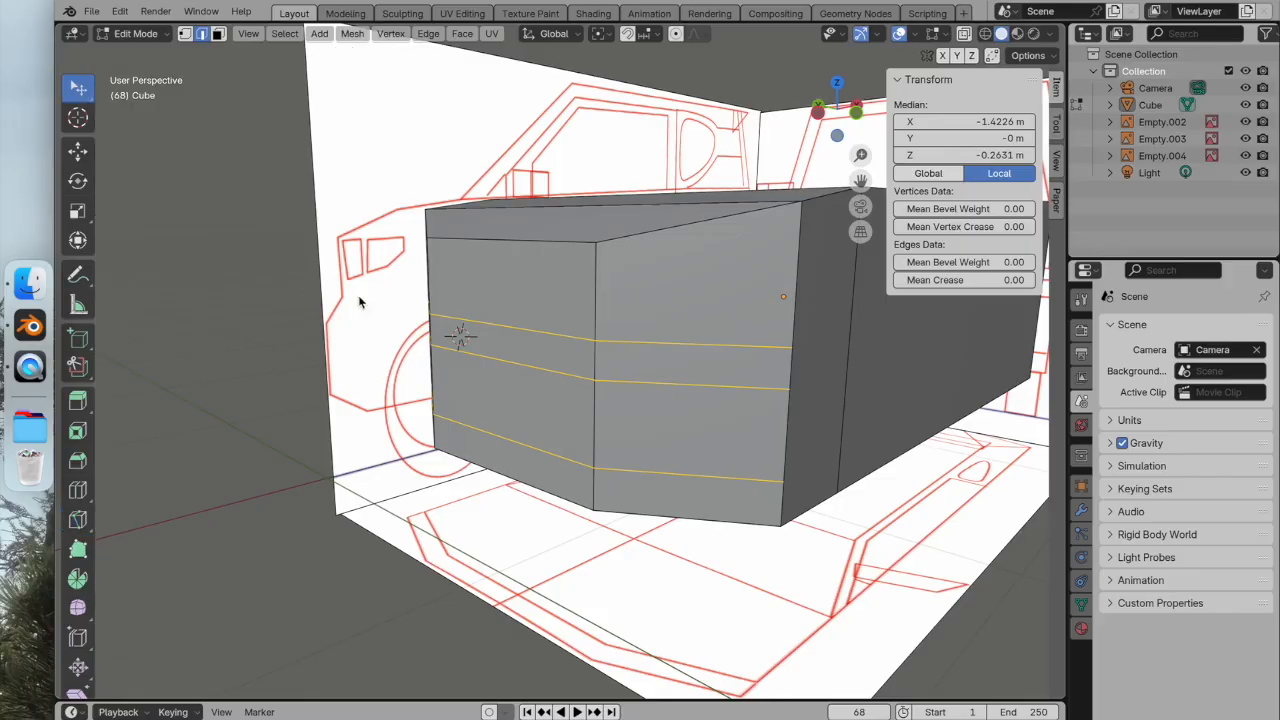
click(519, 338)
middle_drag(612, 357, 541, 375)
shift+click(472, 346)
shift+click(766, 365)
click(222, 342)
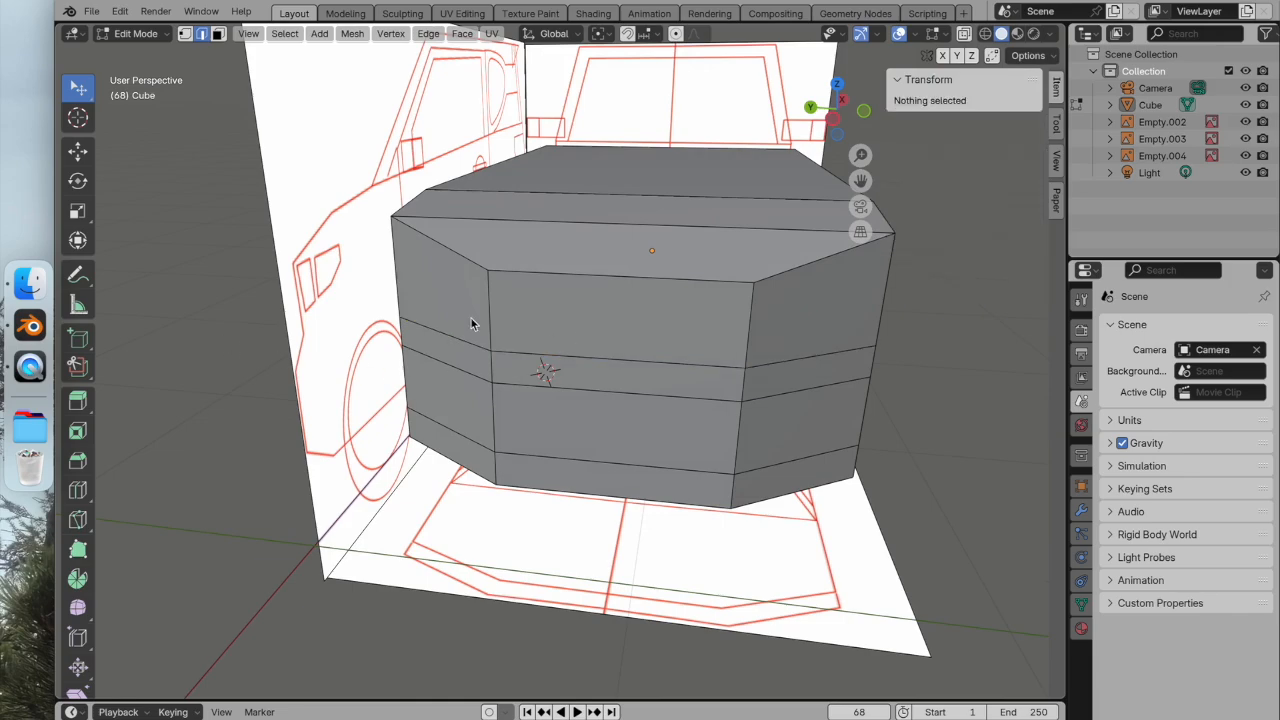
Select the middle horizontal cut line around the front and raise it to local Z -0.095772 m in the side view.
middle_drag(674, 355, 606, 384)
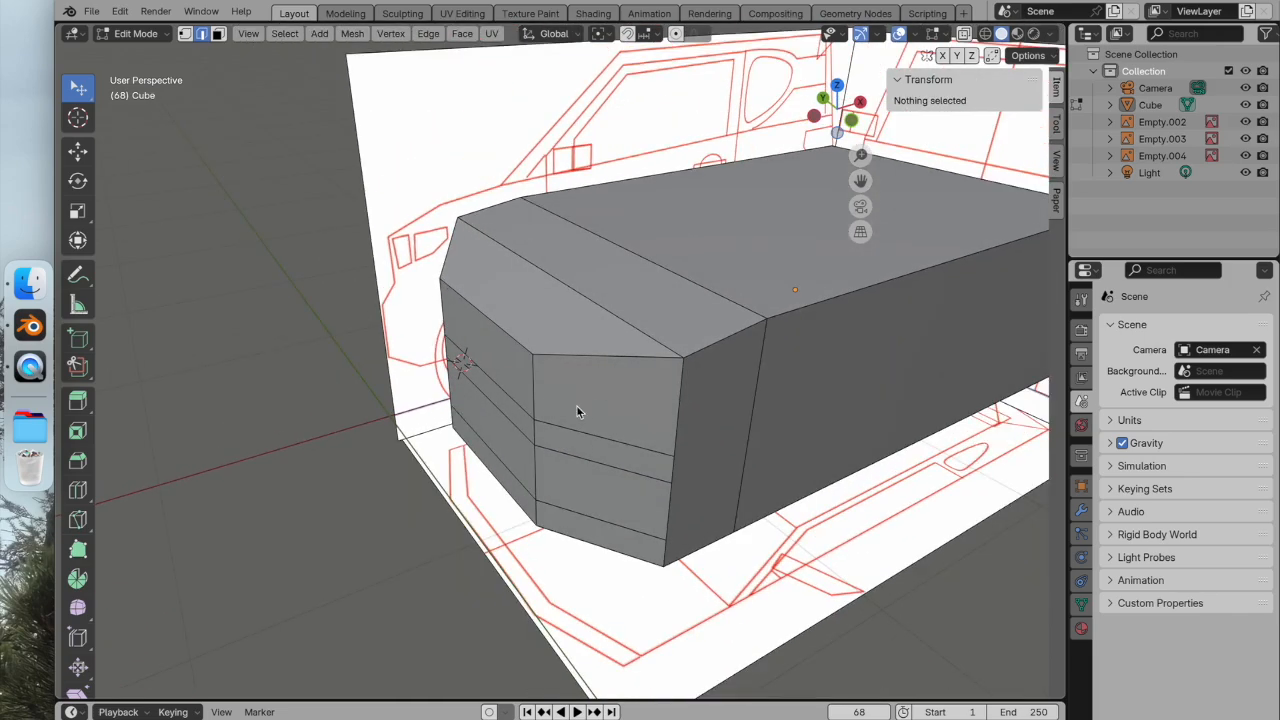
middle_drag(667, 288, 686, 234)
alt+click(679, 234)
middle_drag(707, 341, 634, 352)
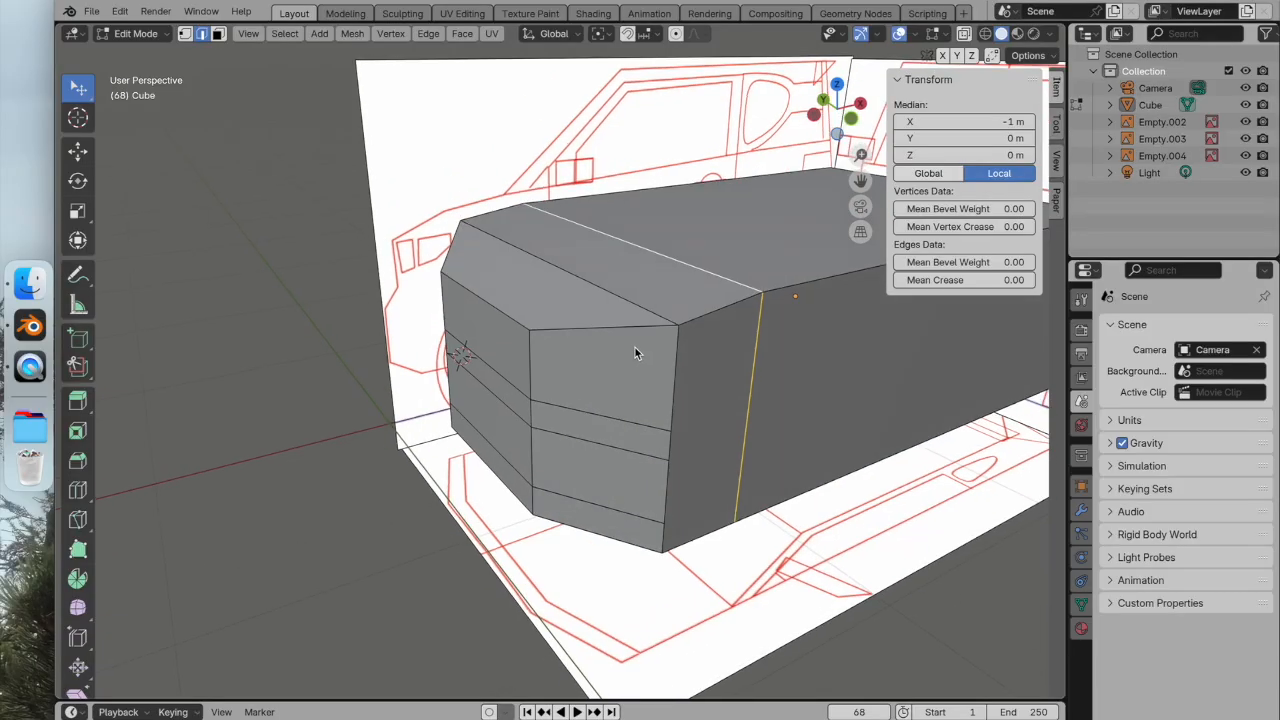
alt+click(510, 387)
middle_drag(504, 380, 780, 180)
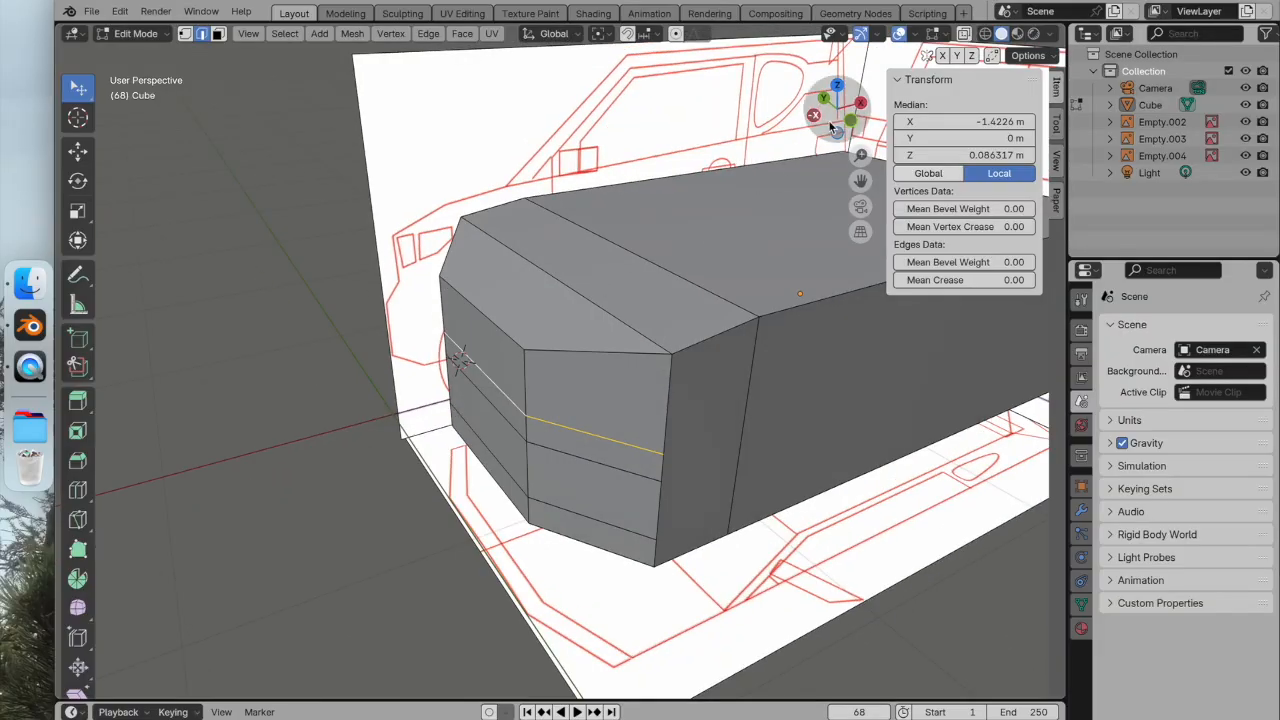
click(850, 121)
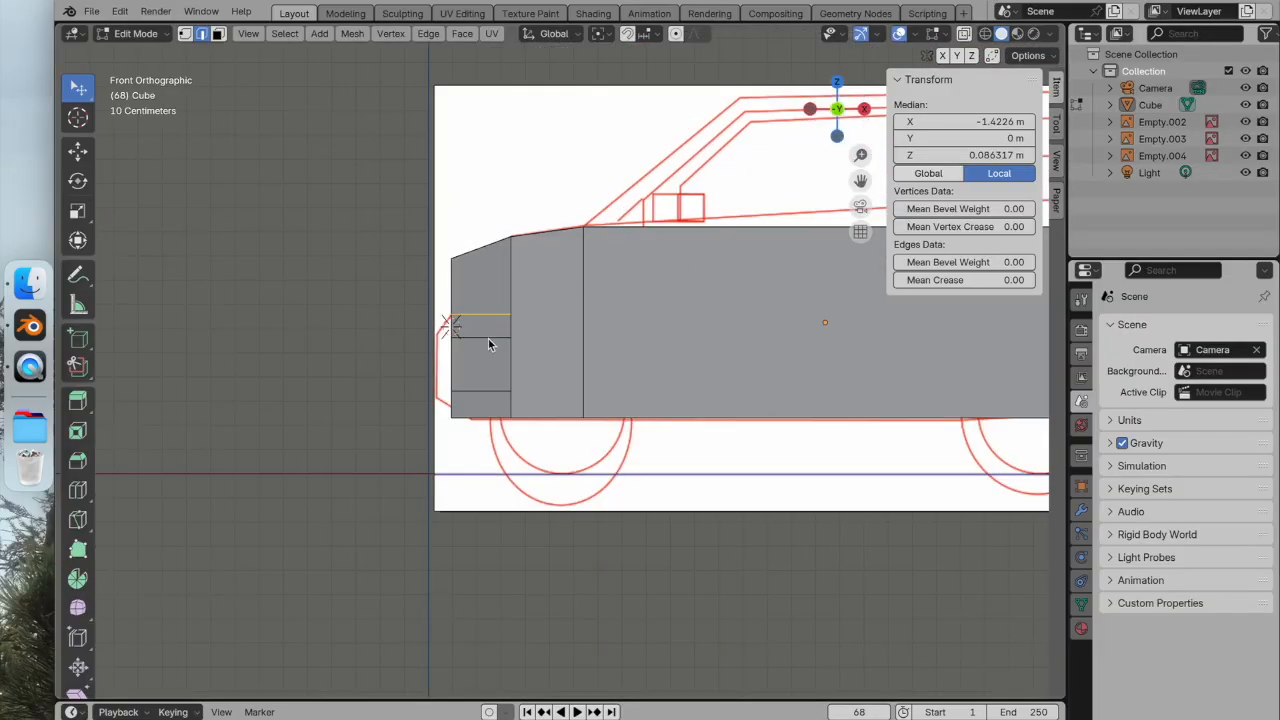
middle_drag(521, 347, 600, 320)
click(842, 118)
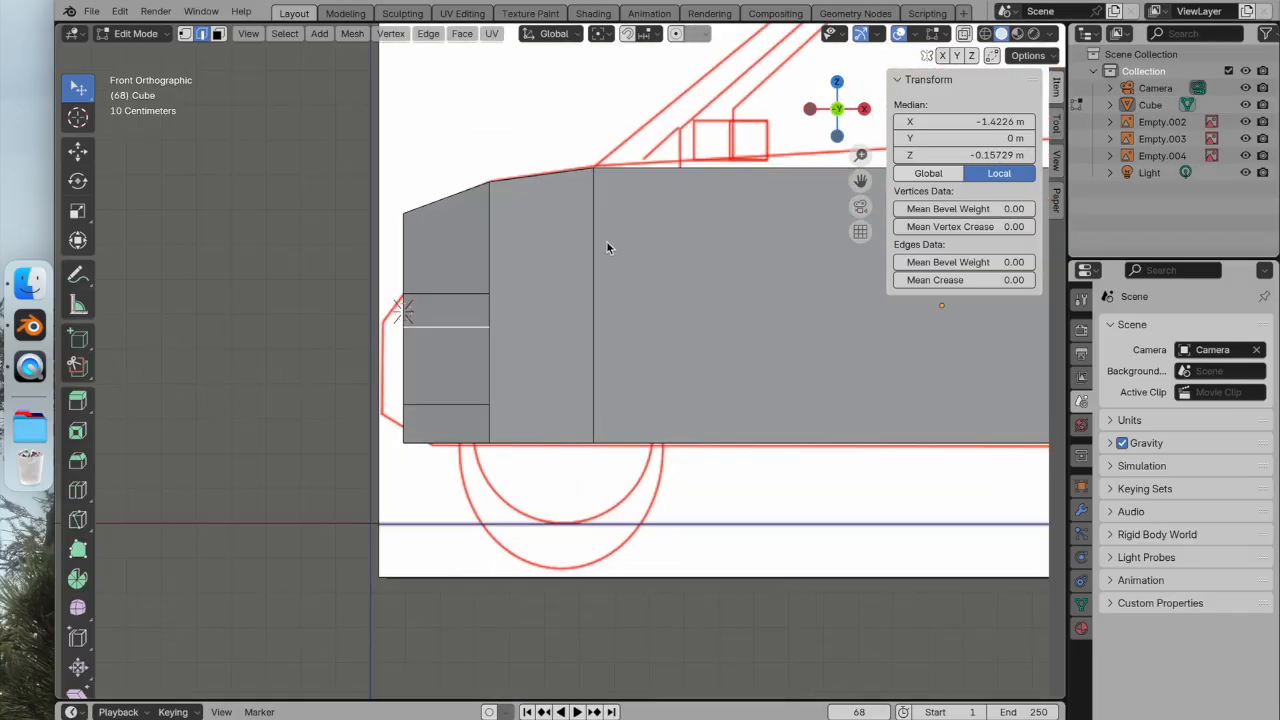
click(78, 150)
drag(440, 256, 444, 253)
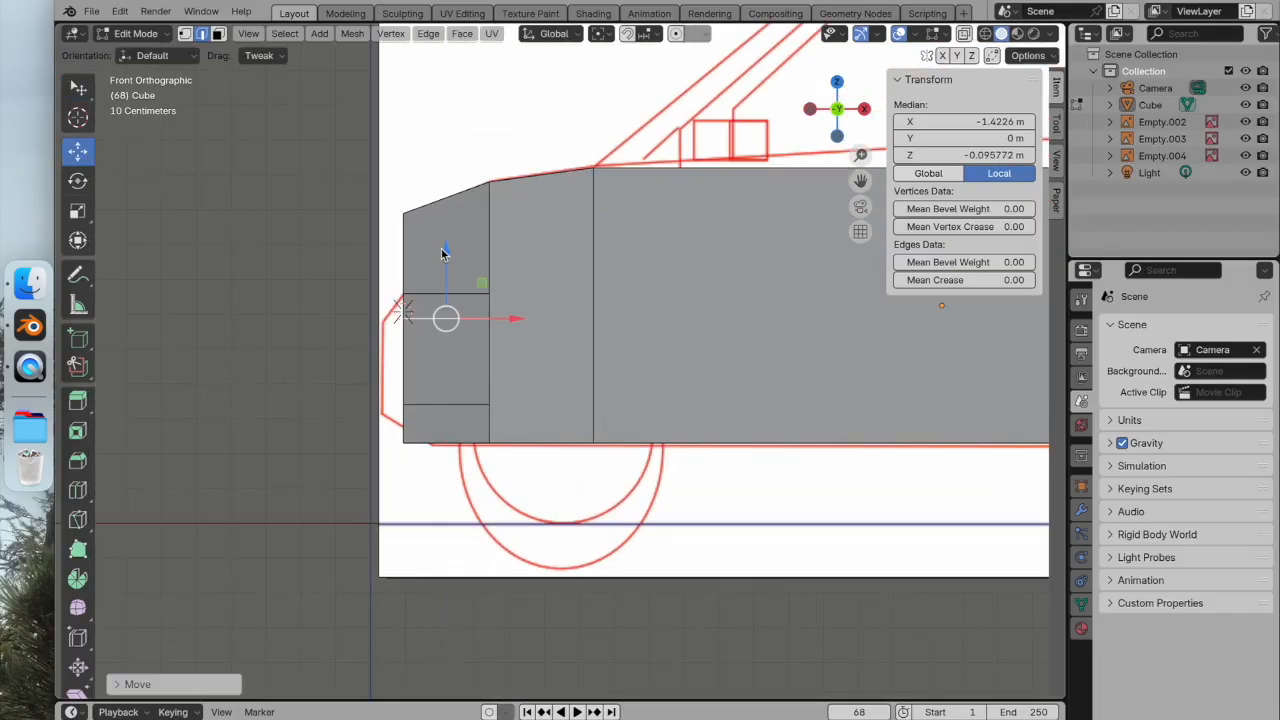
Select the lowest cut line around the front, lower it to local Z -0.78599 m, and clear the selection.
click(420, 404)
middle_drag(420, 404, 462, 418)
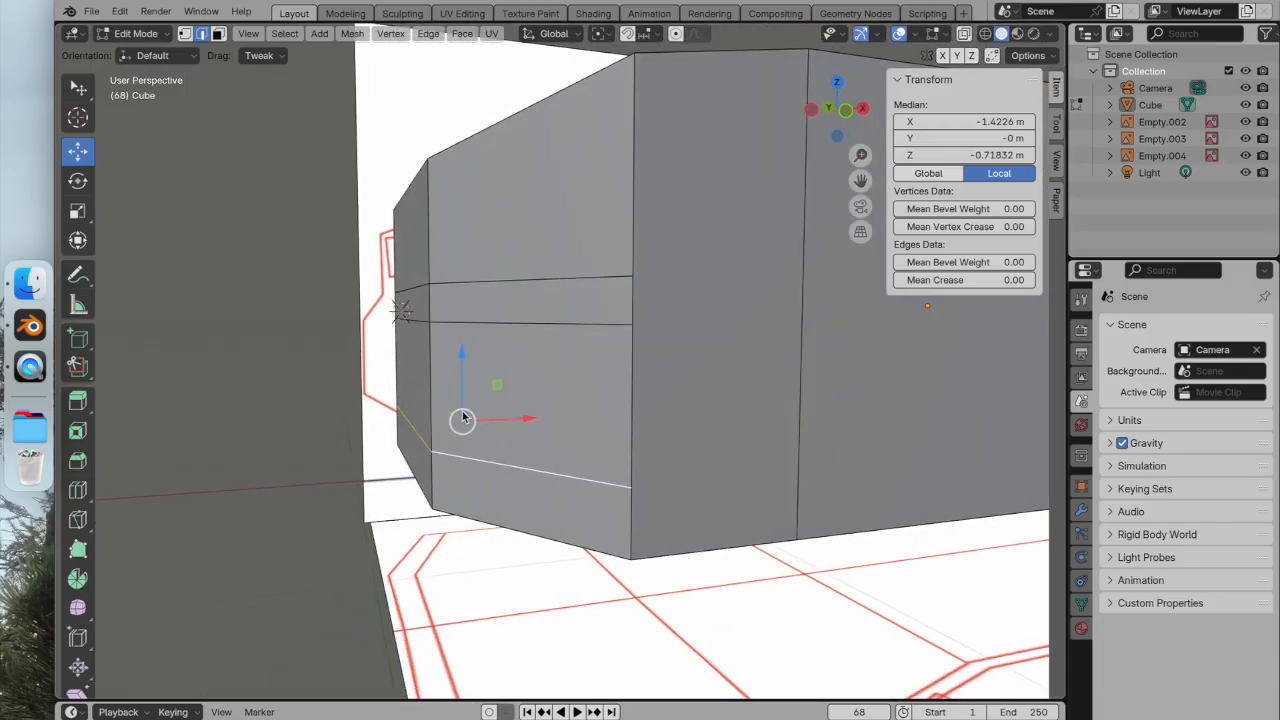
click(845, 112)
drag(448, 342, 450, 346)
middle_drag(438, 356, 552, 300)
scroll(514, 310, up, 2)
scroll(513, 309, down, 3)
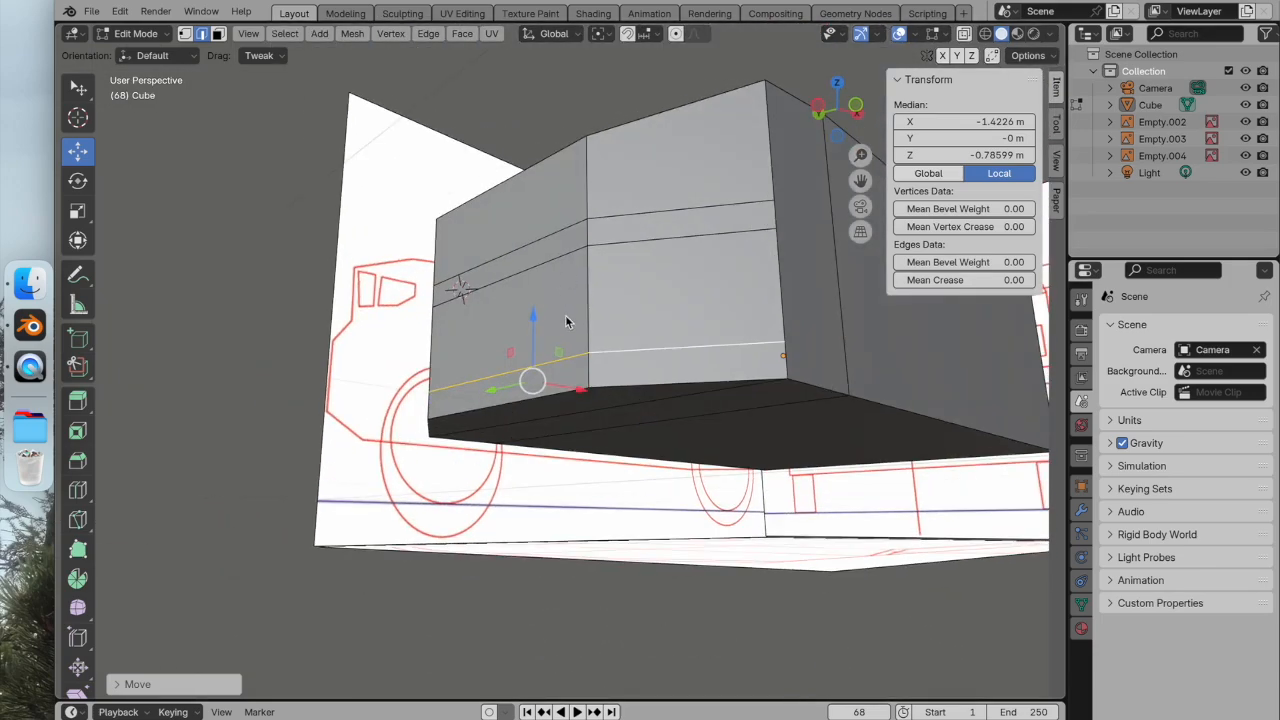
click(306, 283)
Switch to face selection and select the three front faces between the middle and lowest cut lines.
scroll(342, 304, down, 3)
middle_drag(315, 287, 404, 279)
click(219, 34)
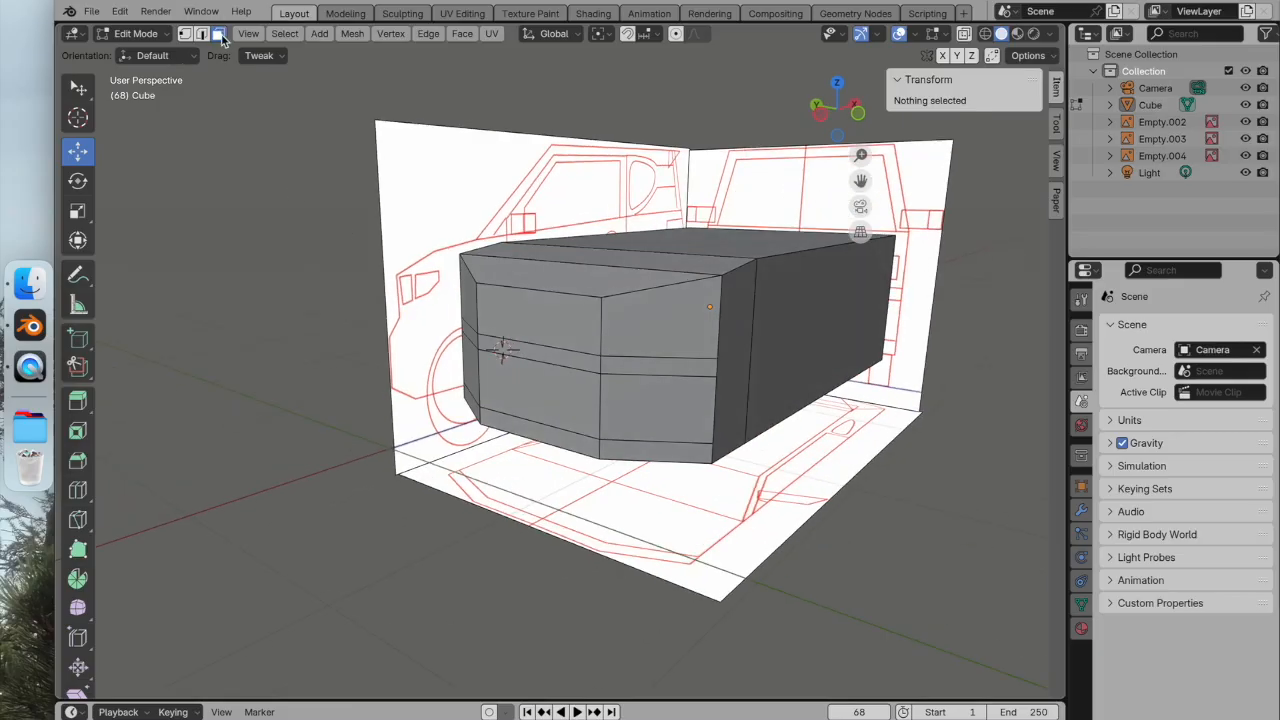
click(476, 376)
shift+click(520, 383)
shift+click(650, 396)
Try to pull the band of front bumper faces forward along X and undo the attempt.
middle_drag(530, 375, 500, 384)
drag(577, 390, 559, 391)
middle_drag(559, 391, 500, 385)
click(458, 380)
click(525, 384)
drag(581, 377, 556, 378)
middle_drag(556, 378, 518, 400)
key(ctrl+z)
Complete the selection of the three bumper faces, move them forward to local X -1.5146 m, and compare the deselected body with the side blueprint.
shift+click(598, 388)
shift+click(517, 399)
middle_drag(604, 397, 521, 391)
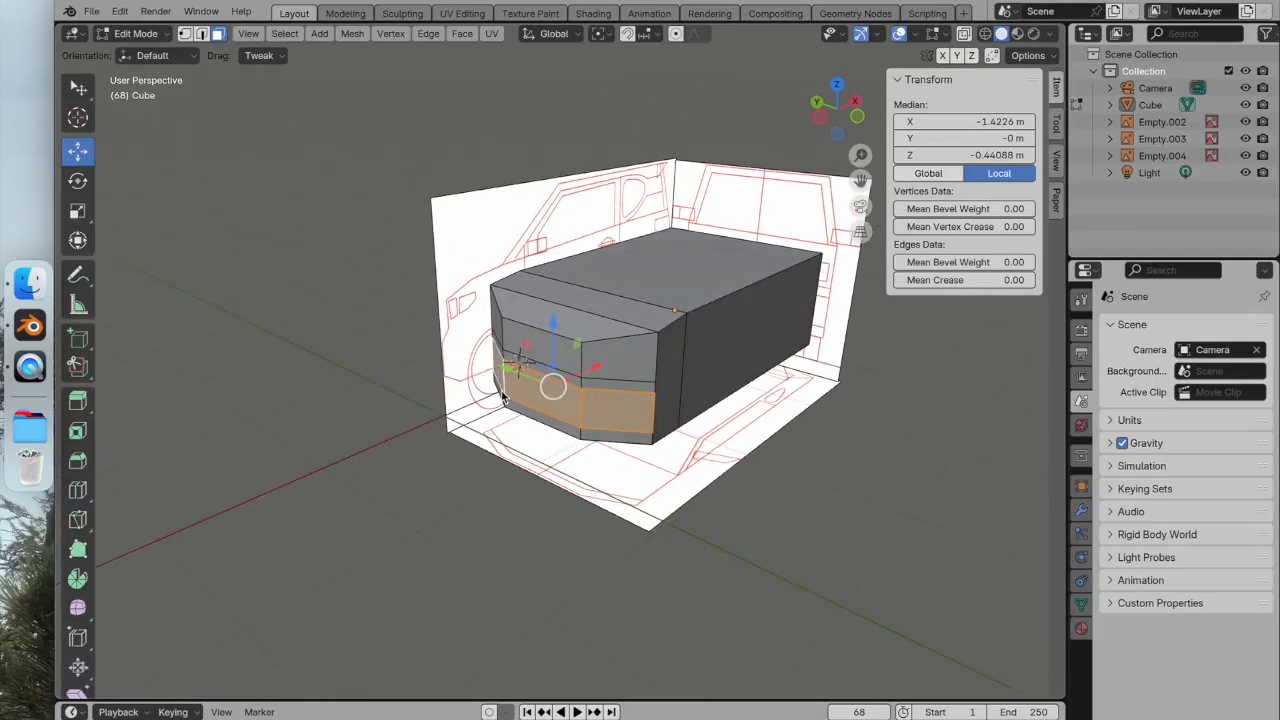
scroll(521, 391, up, 3)
drag(588, 382, 568, 385)
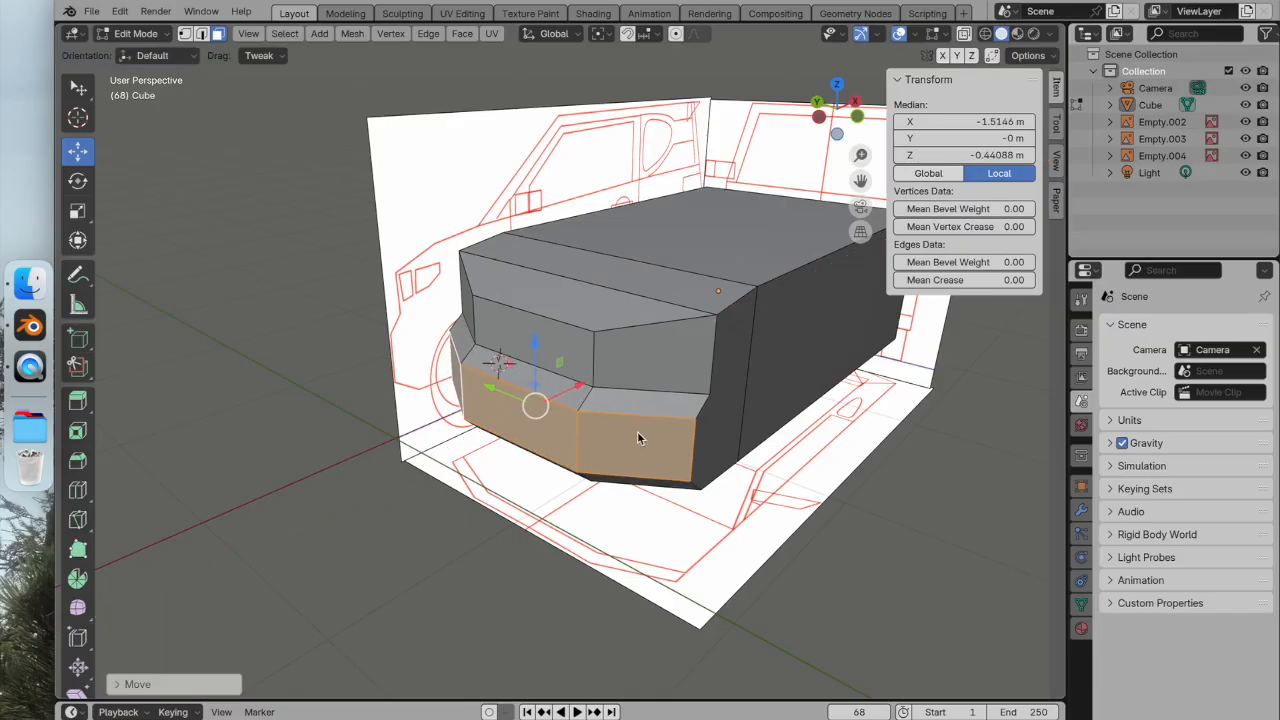
click(637, 535)
middle_drag(637, 535, 578, 404)
click(842, 108)
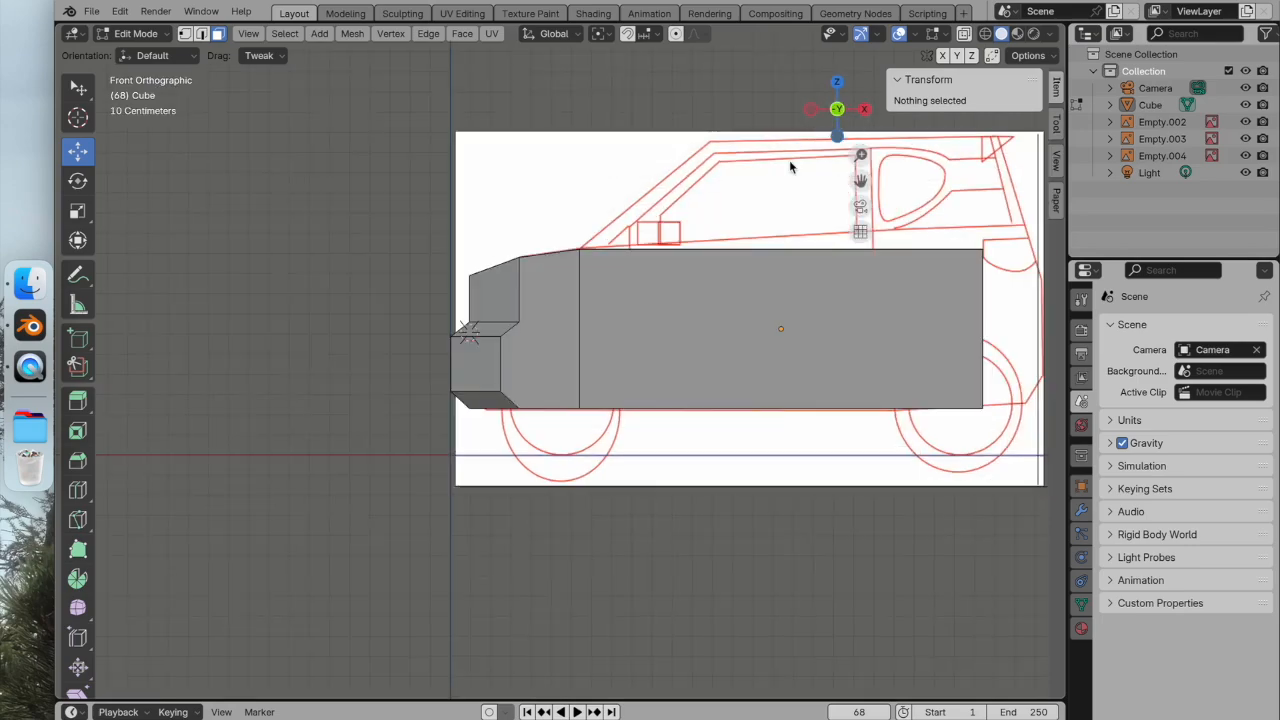
scroll(500, 399, up, 2)
middle_drag(500, 399, 574, 263)
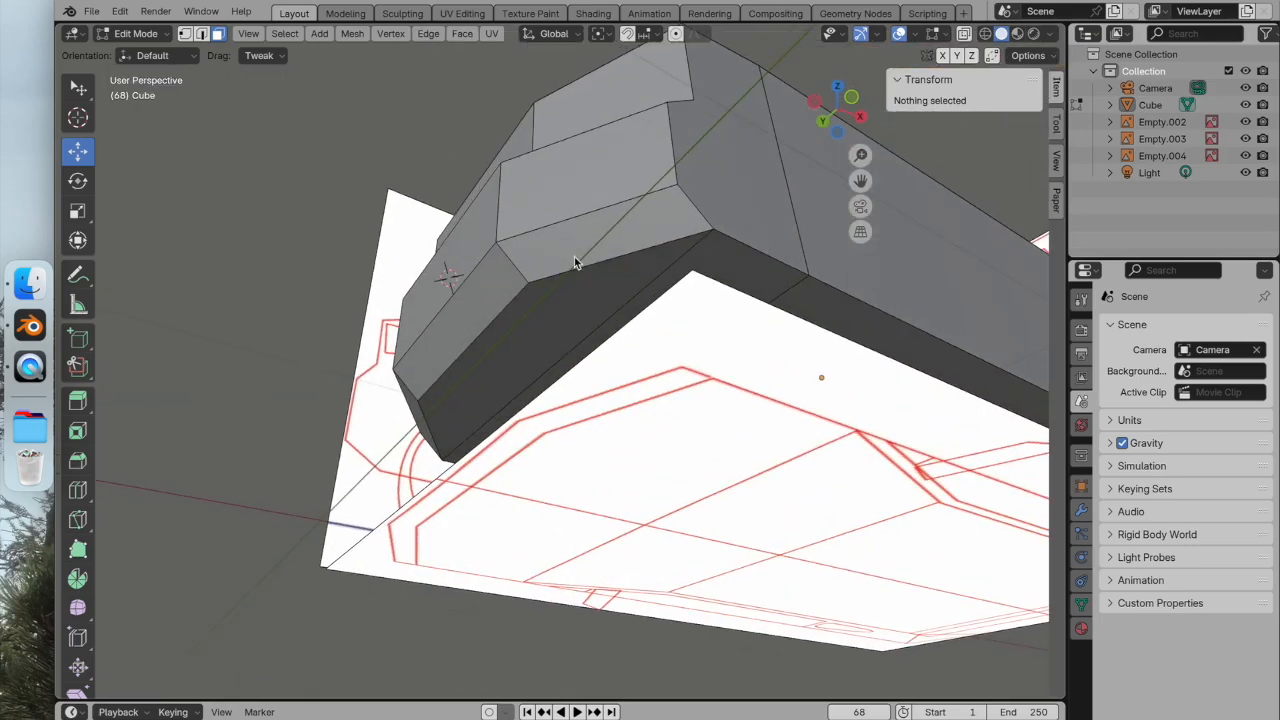
alt+click(592, 267)
click(201, 33)
click(621, 261)
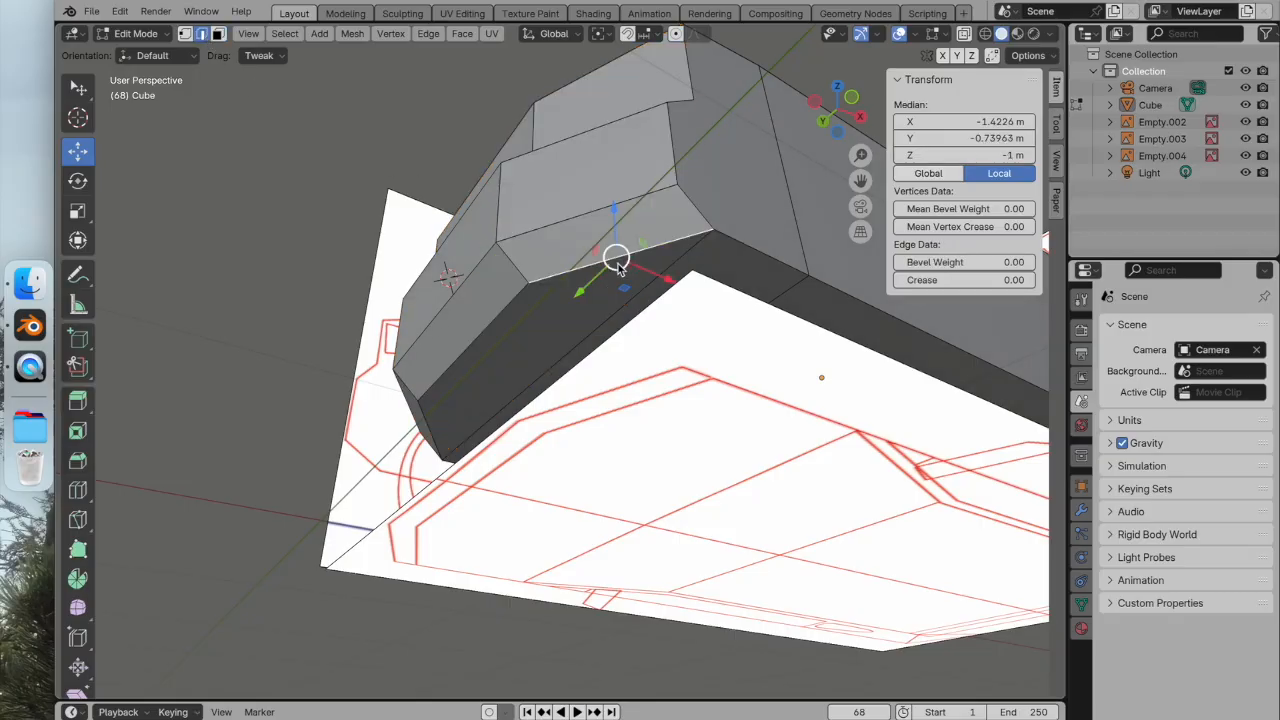
click(217, 33)
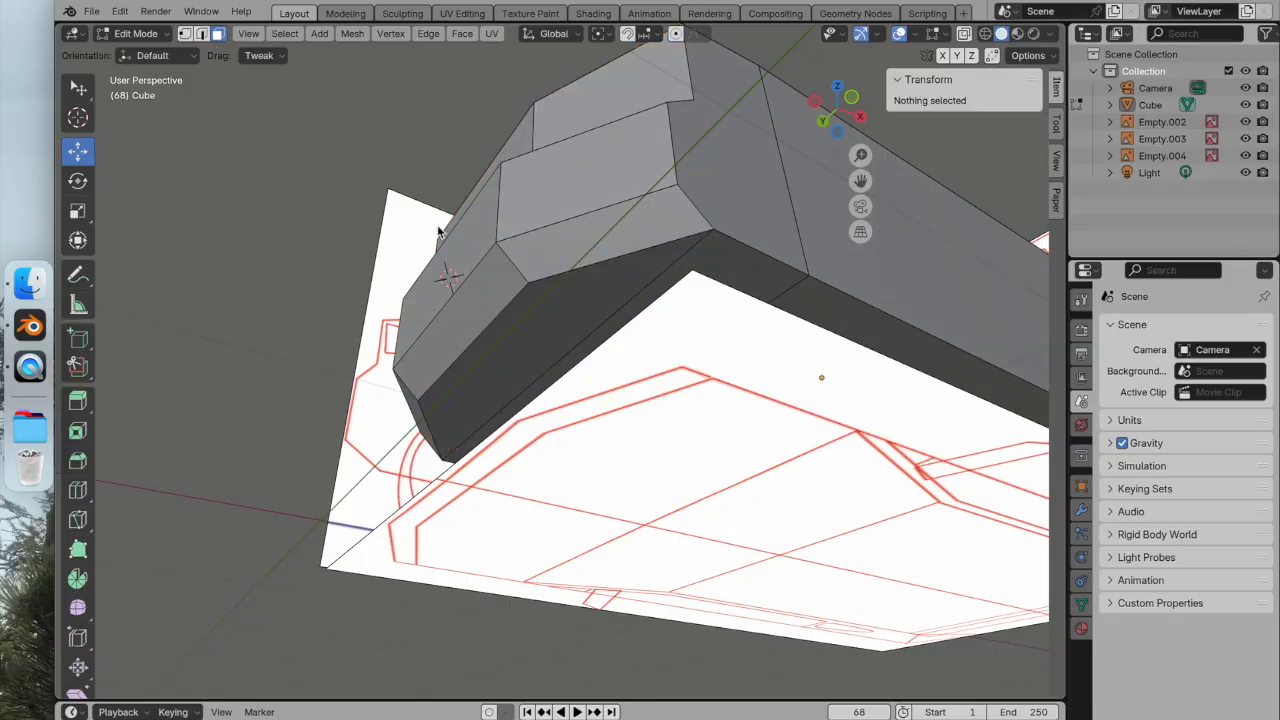
Select the underside face at the front of the body and move it backward to local X -1.3381 m in the side view.
click(579, 324)
middle_drag(579, 324, 561, 365)
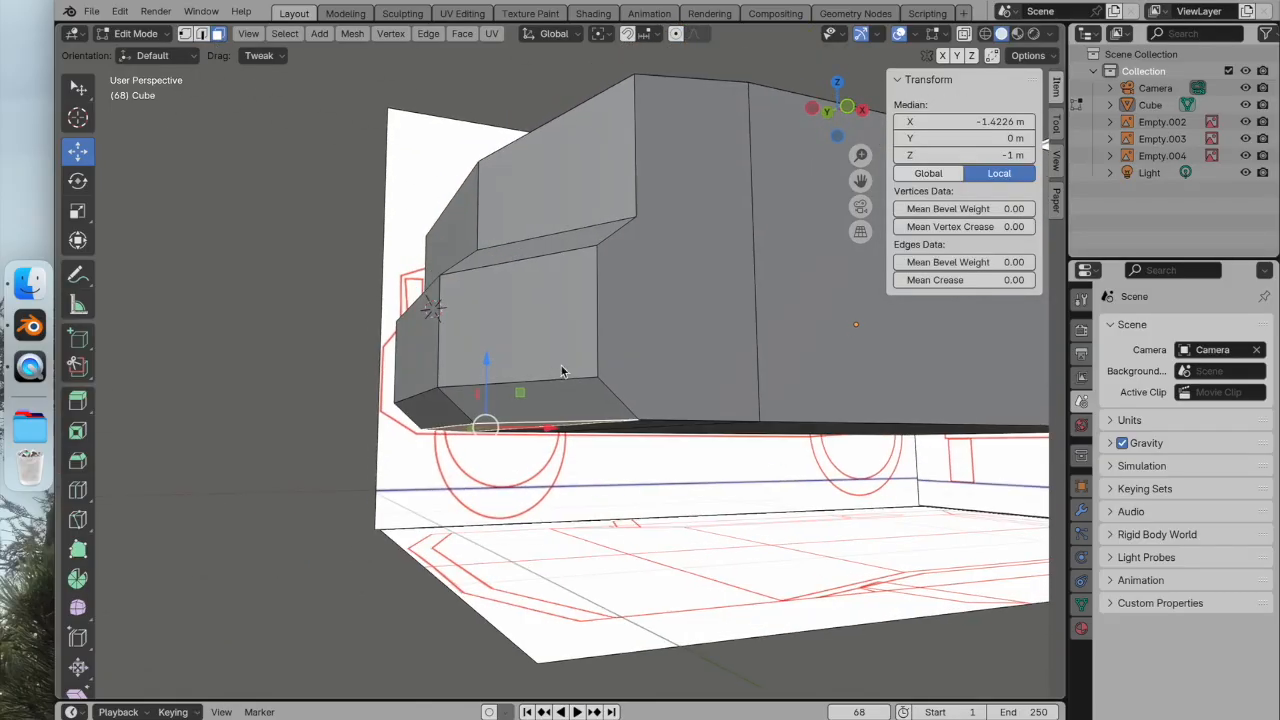
click(846, 108)
drag(533, 432, 558, 429)
click(557, 460)
middle_drag(557, 458, 454, 417)
click(633, 392)
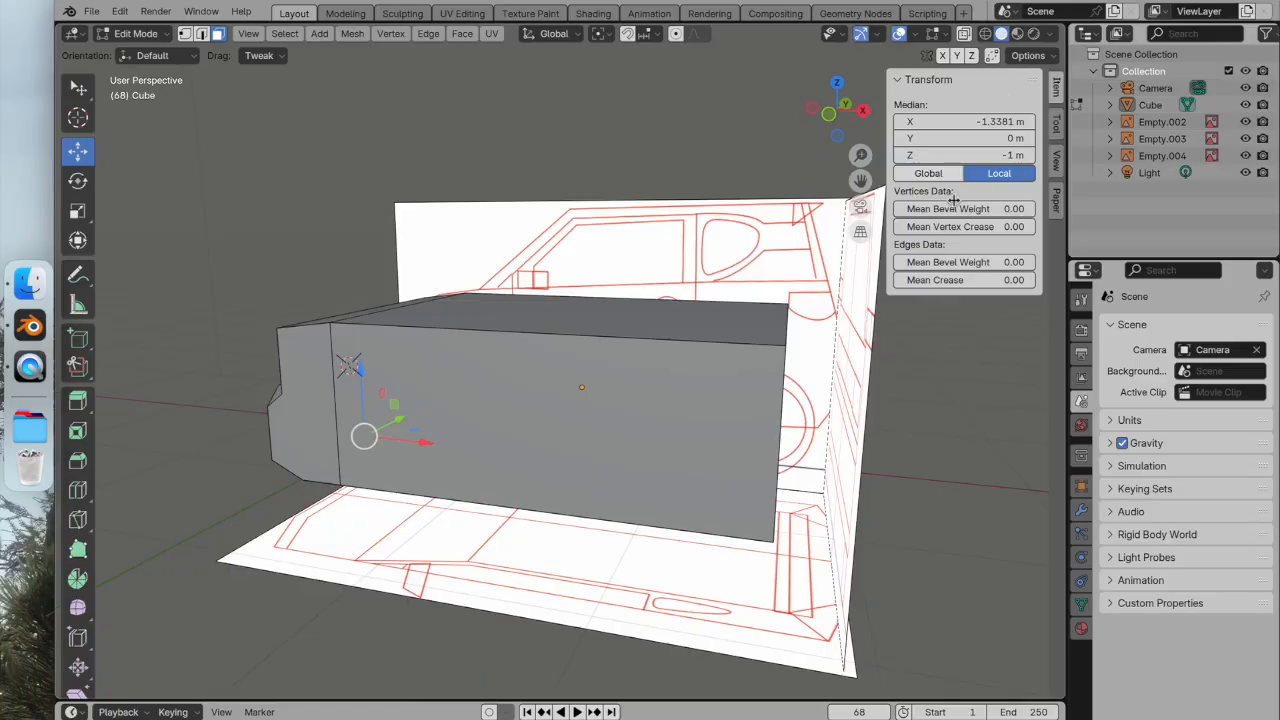
Turn on X-ray display, compare the body with the side blueprint, and clear the selection.
middle_drag(848, 289, 872, 214)
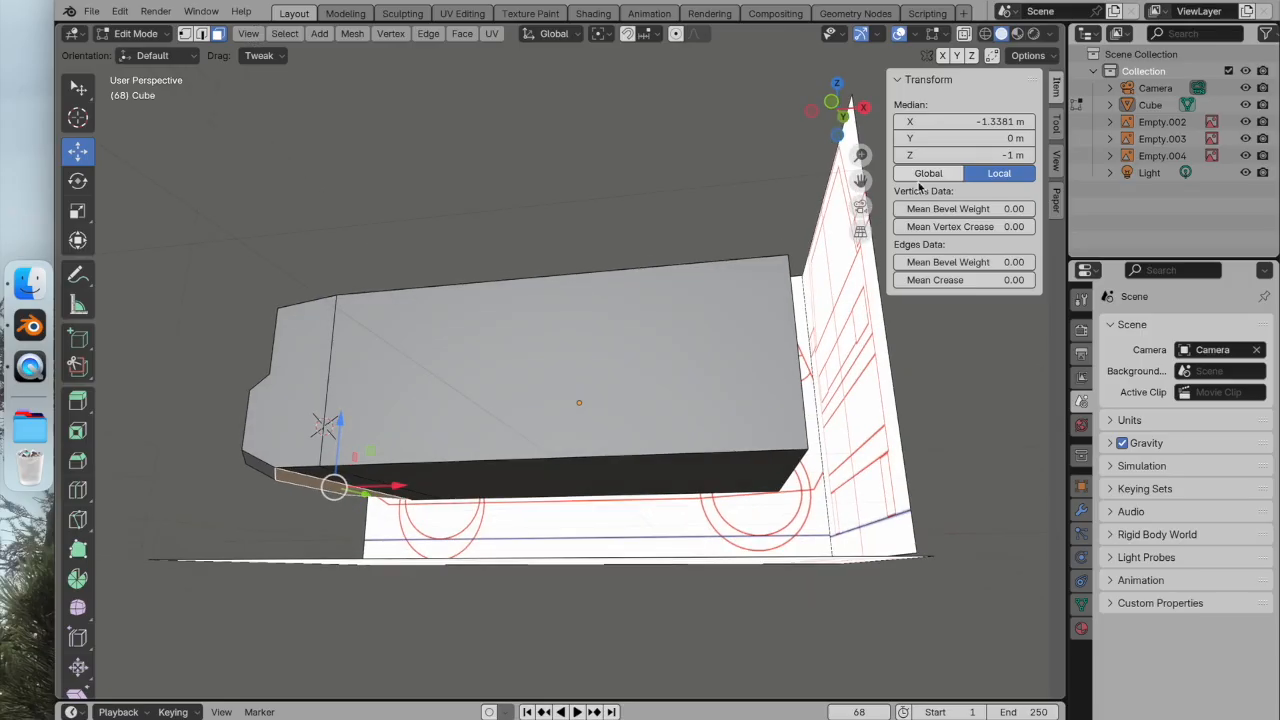
drag(1245, 121, 1245, 155)
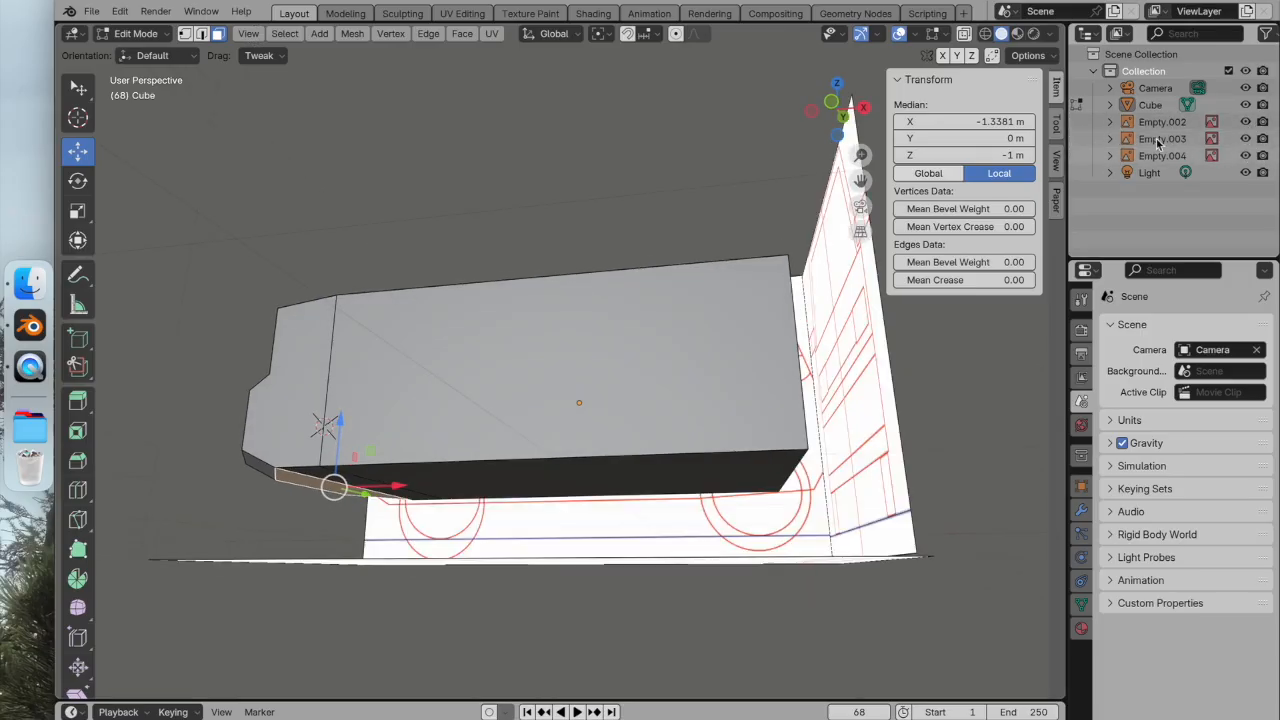
click(964, 35)
key(KP_1)
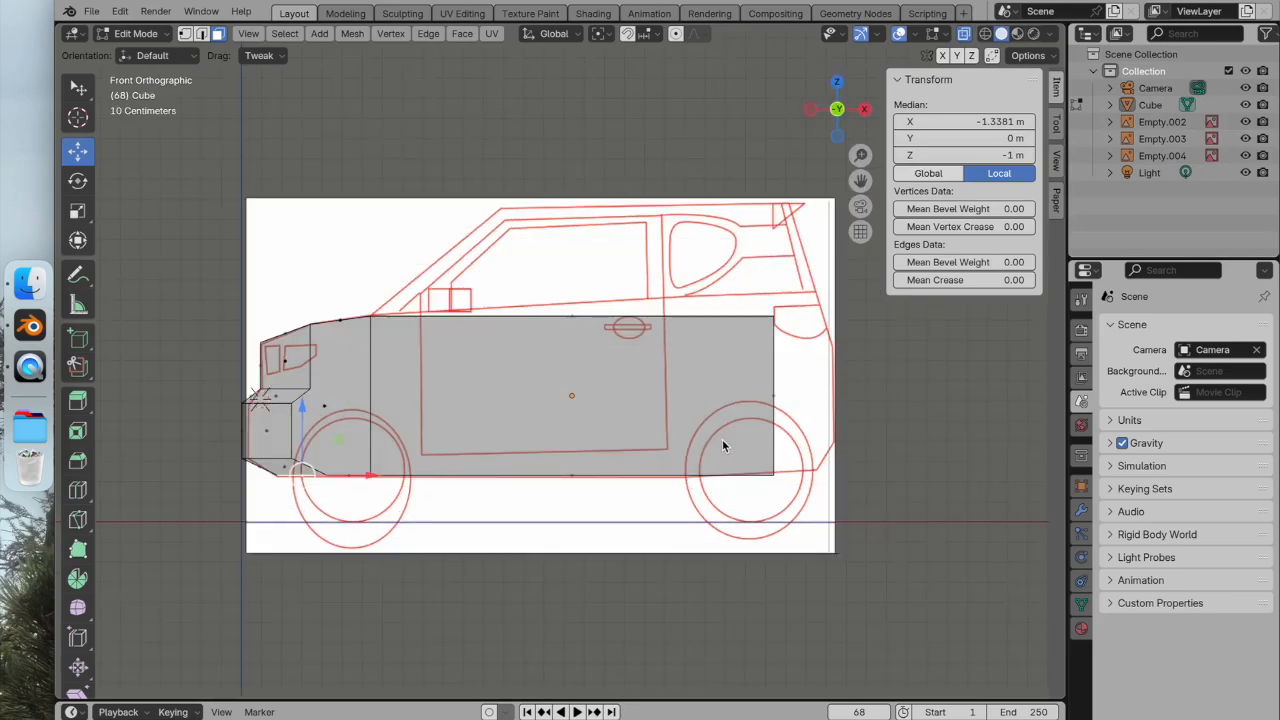
shift+middle_drag(754, 420, 596, 434)
click(606, 433)
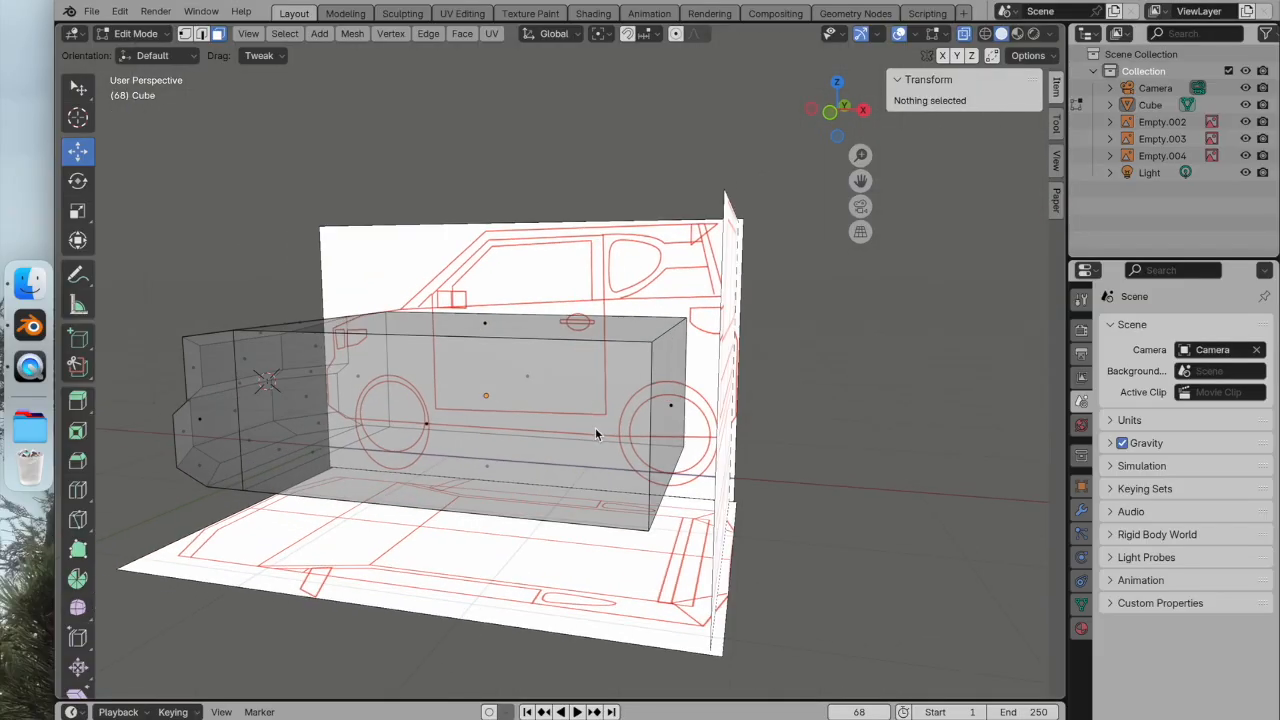
Select the rear face and move it backward to local X 1.2225 m in the side view.
click(667, 391)
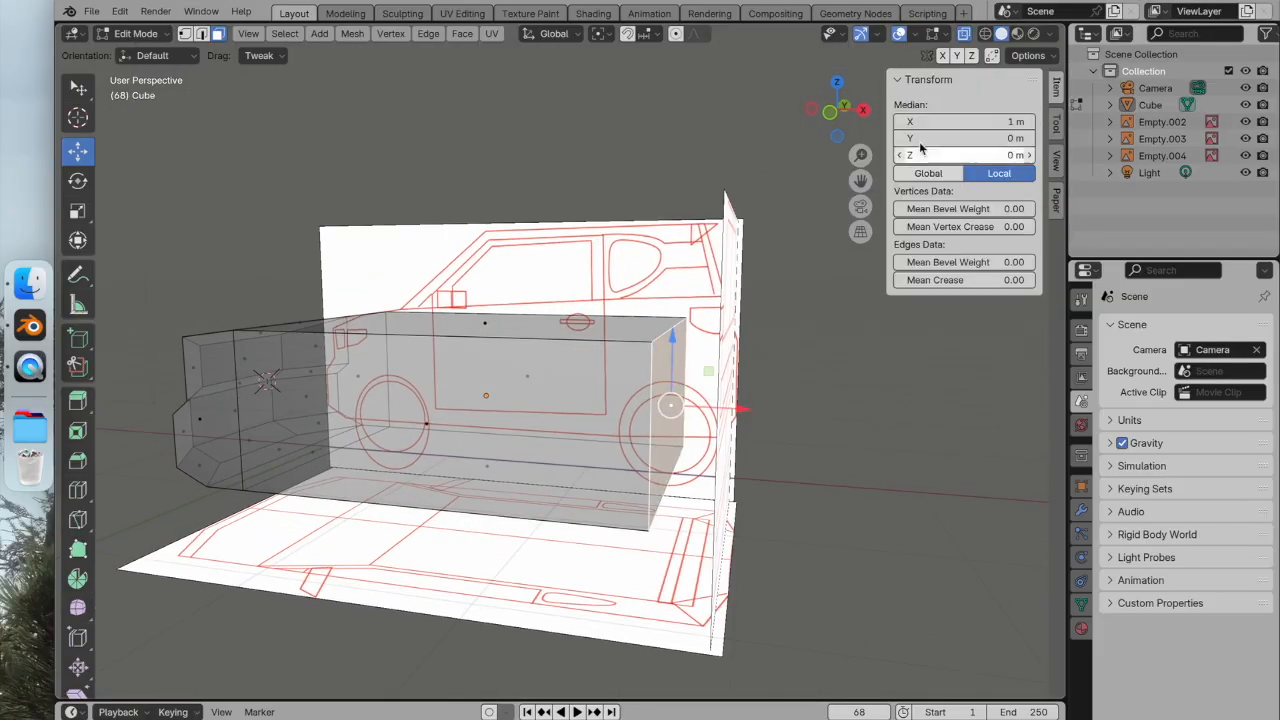
click(831, 113)
drag(740, 407, 782, 418)
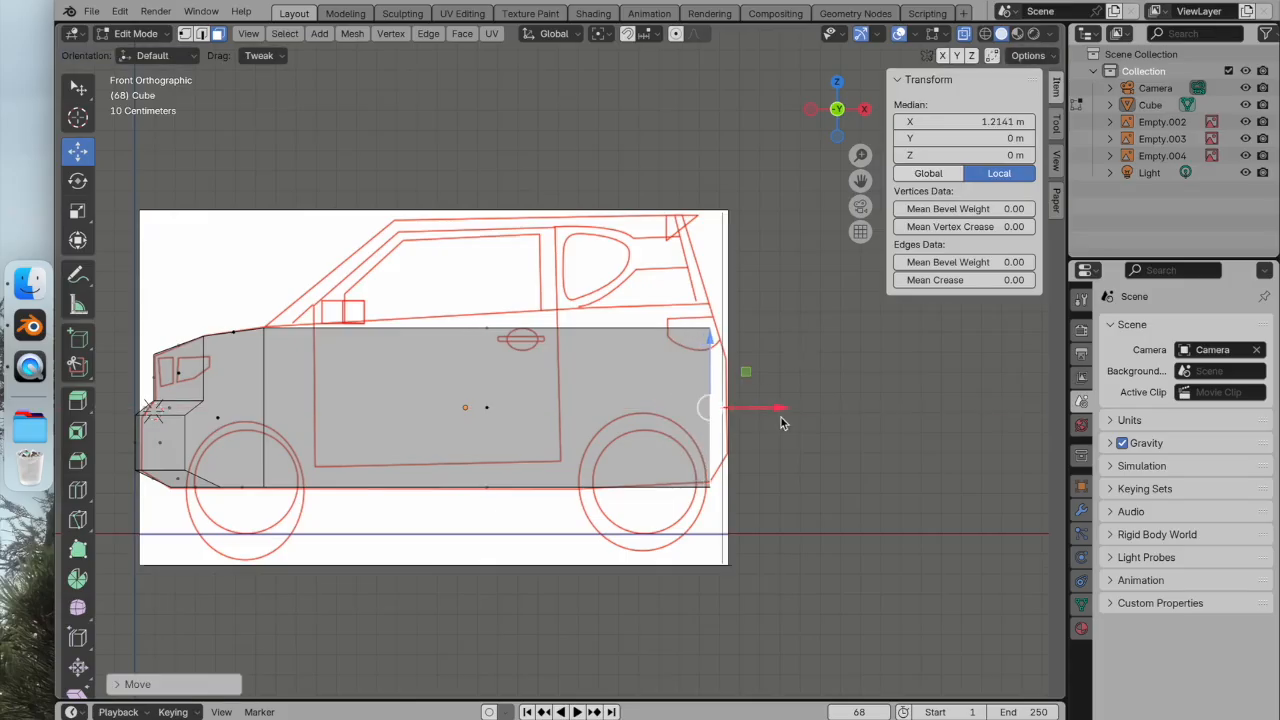
key(ctrl+z)
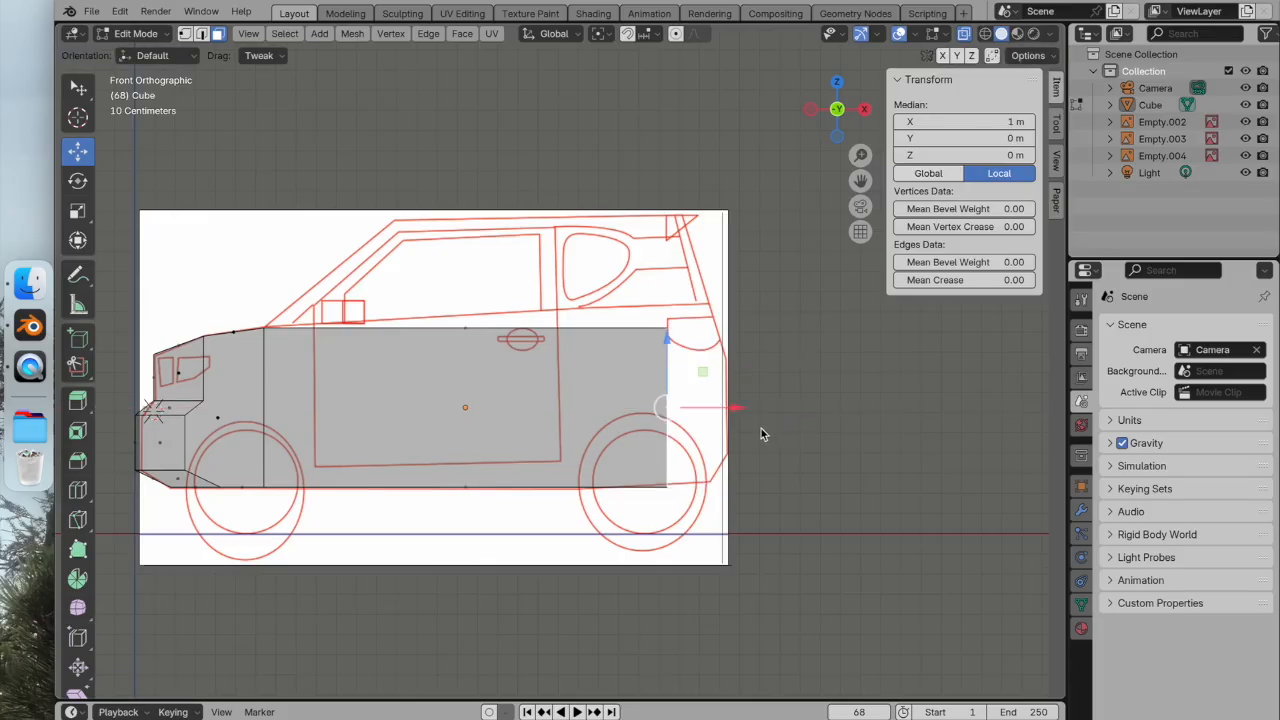
drag(716, 408, 776, 412)
key(ctrl+z)
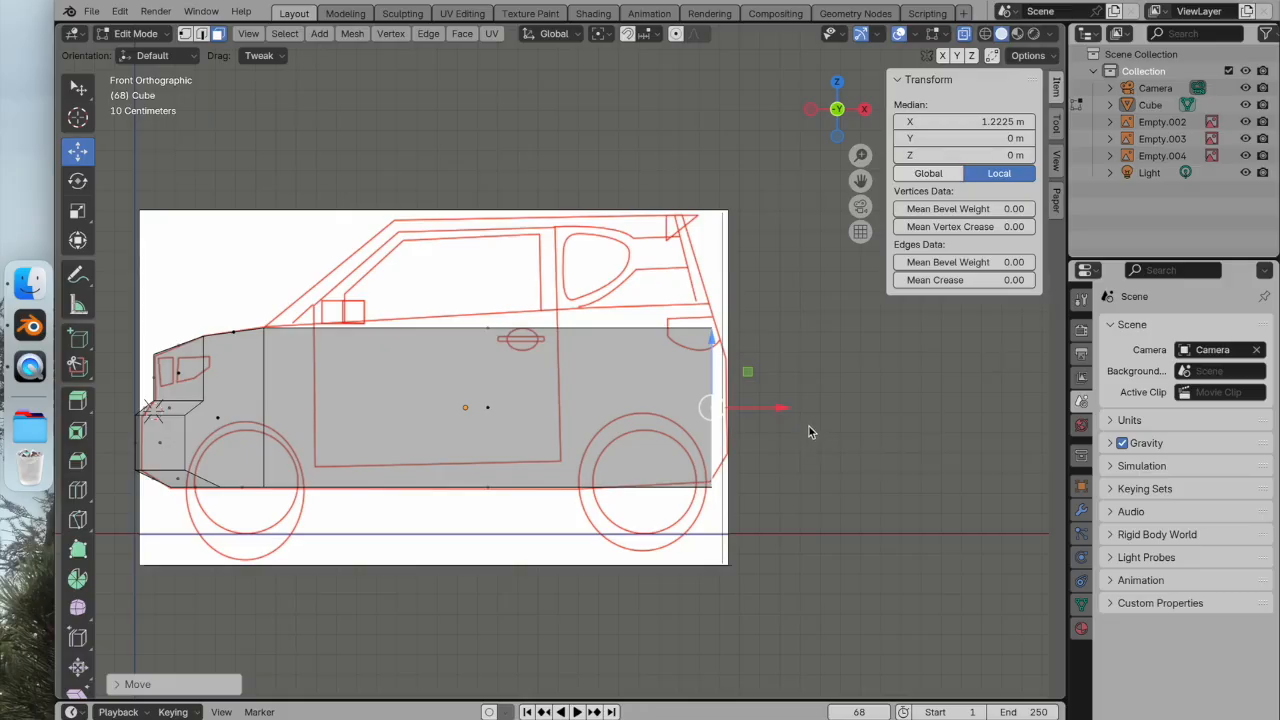
Hide the rear-view blueprint image Empty.002 and clear the rear face selection.
key(KP_5)
middle_drag(810, 425, 789, 448)
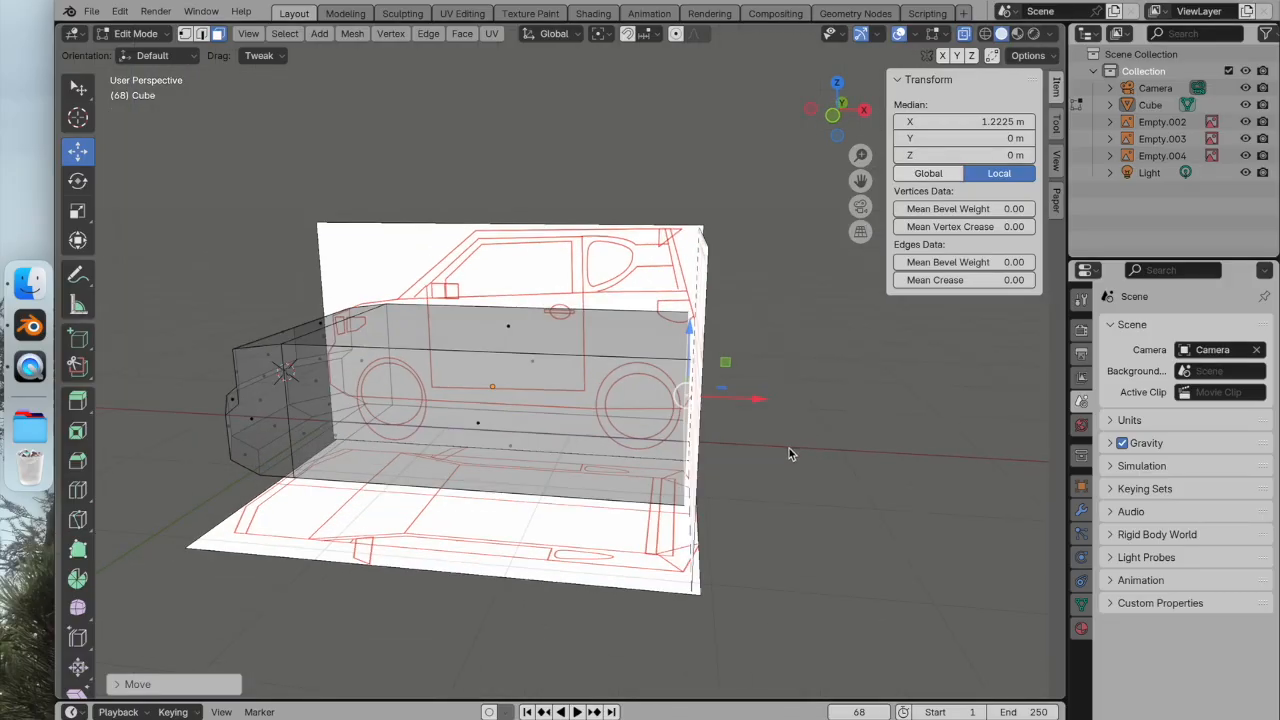
click(1245, 156)
click(1245, 156)
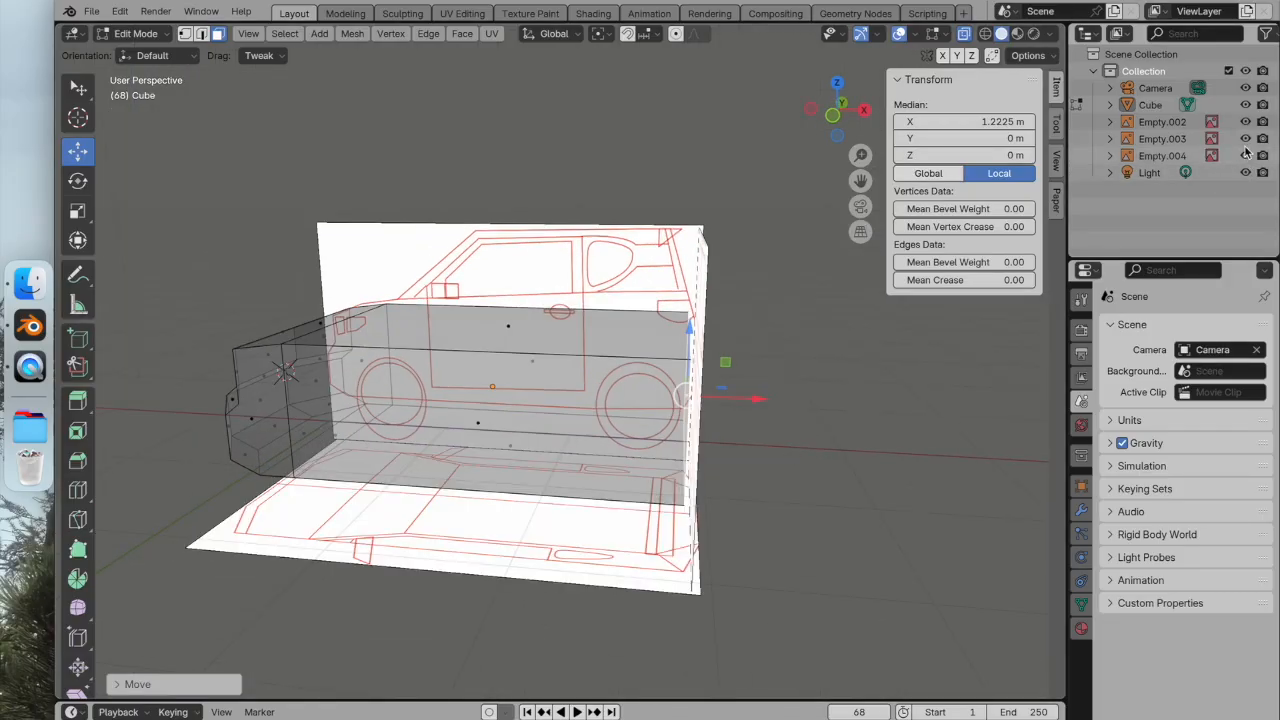
click(1245, 143)
click(1245, 143)
click(1245, 121)
middle_drag(950, 280, 823, 152)
click(821, 117)
middle_drag(791, 259, 737, 372)
click(461, 315)
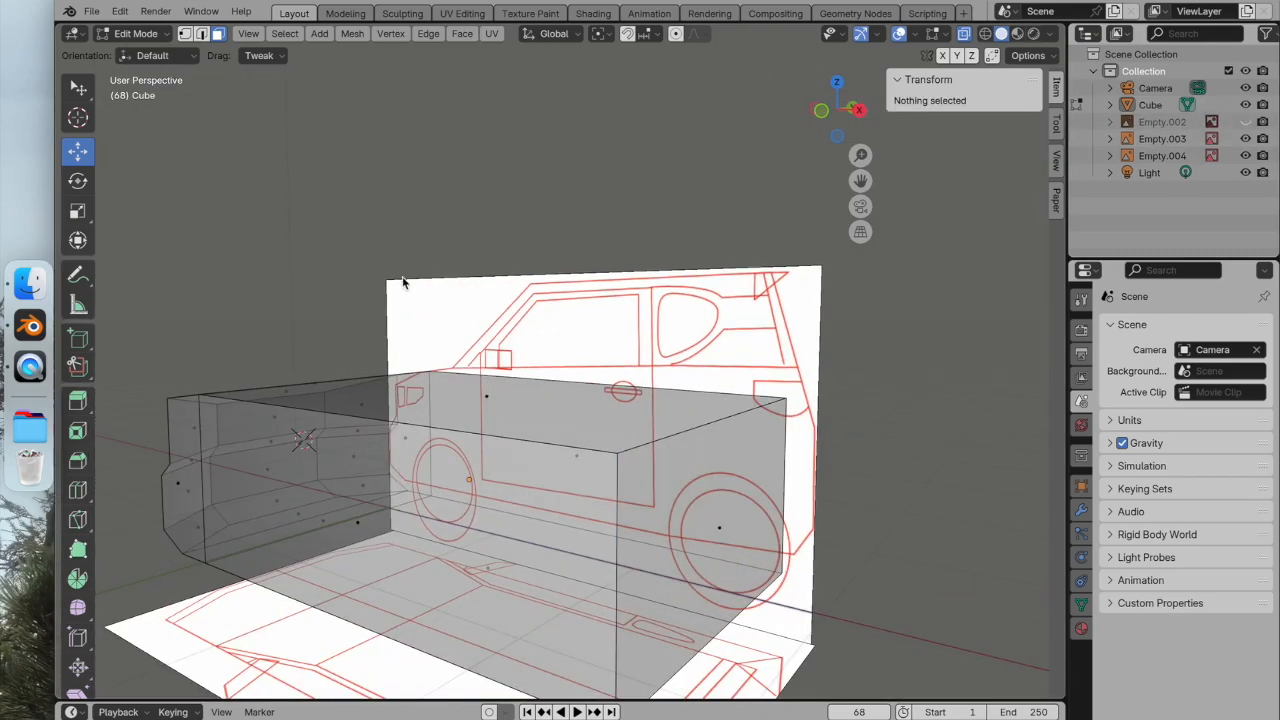
Select the top rear edge, raise it to the blueprint's window line, shift it slightly forward along X, and clear the selection.
key(2)
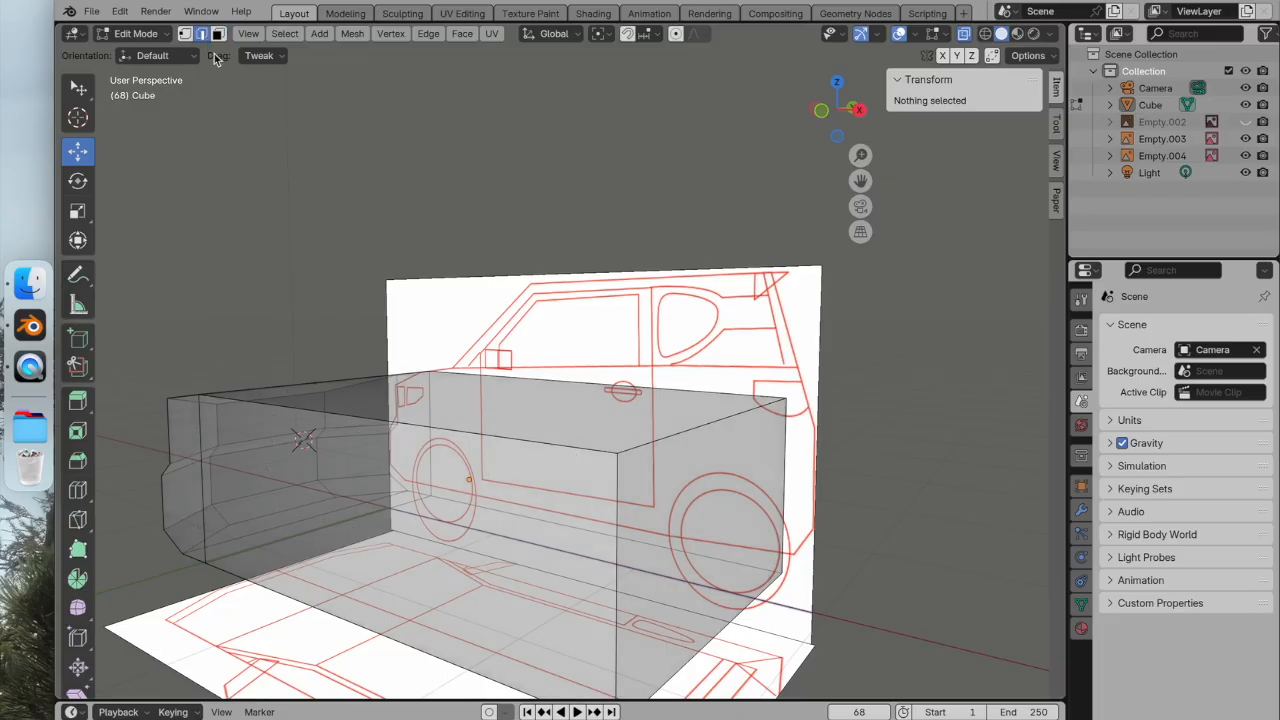
click(708, 430)
click(821, 111)
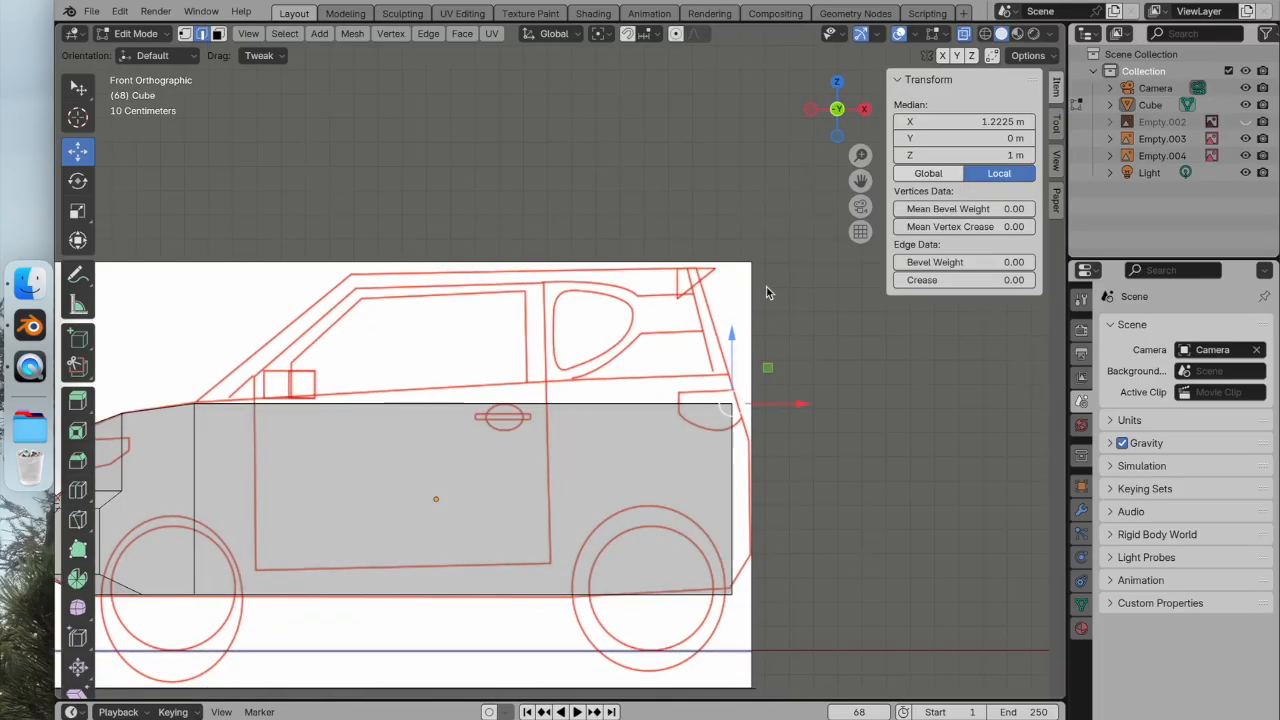
drag(742, 336, 736, 308)
drag(797, 374, 797, 380)
click(820, 395)
middle_drag(845, 407, 797, 426)
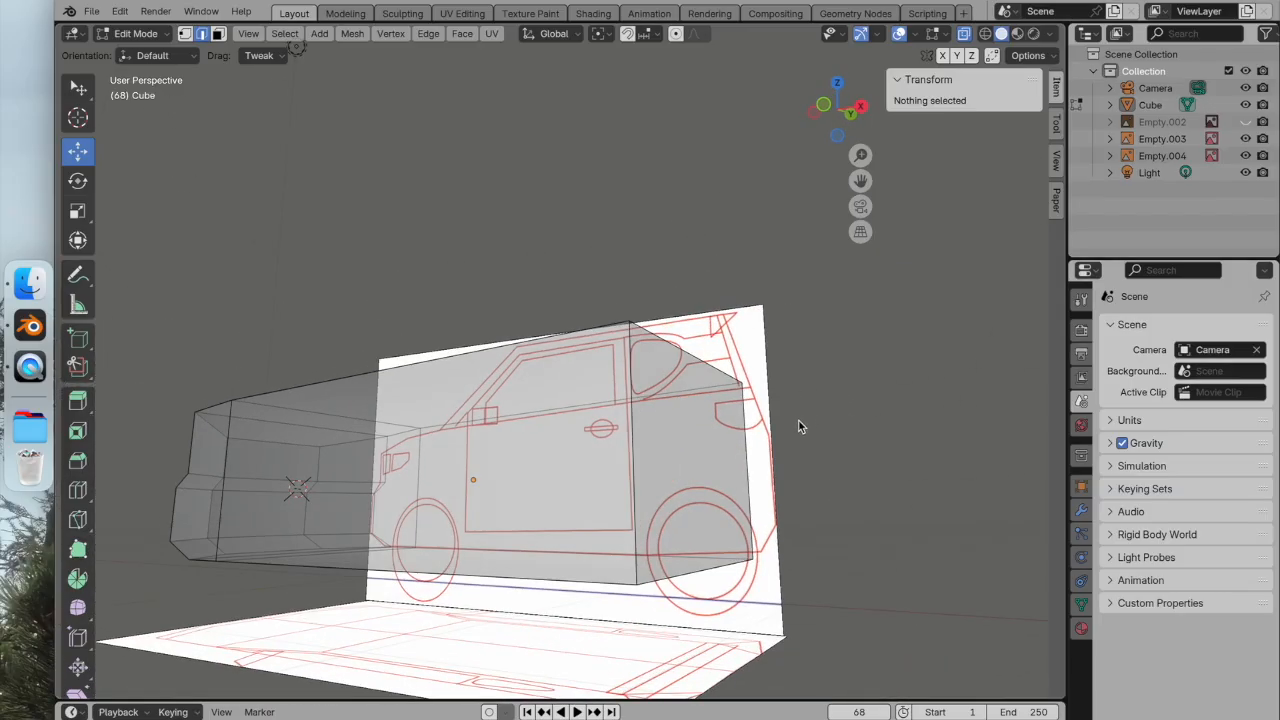
Turn off X-ray display and extrude the rear face backward to local X 1.3114 m in the side view.
click(965, 35)
middle_drag(840, 329, 770, 205)
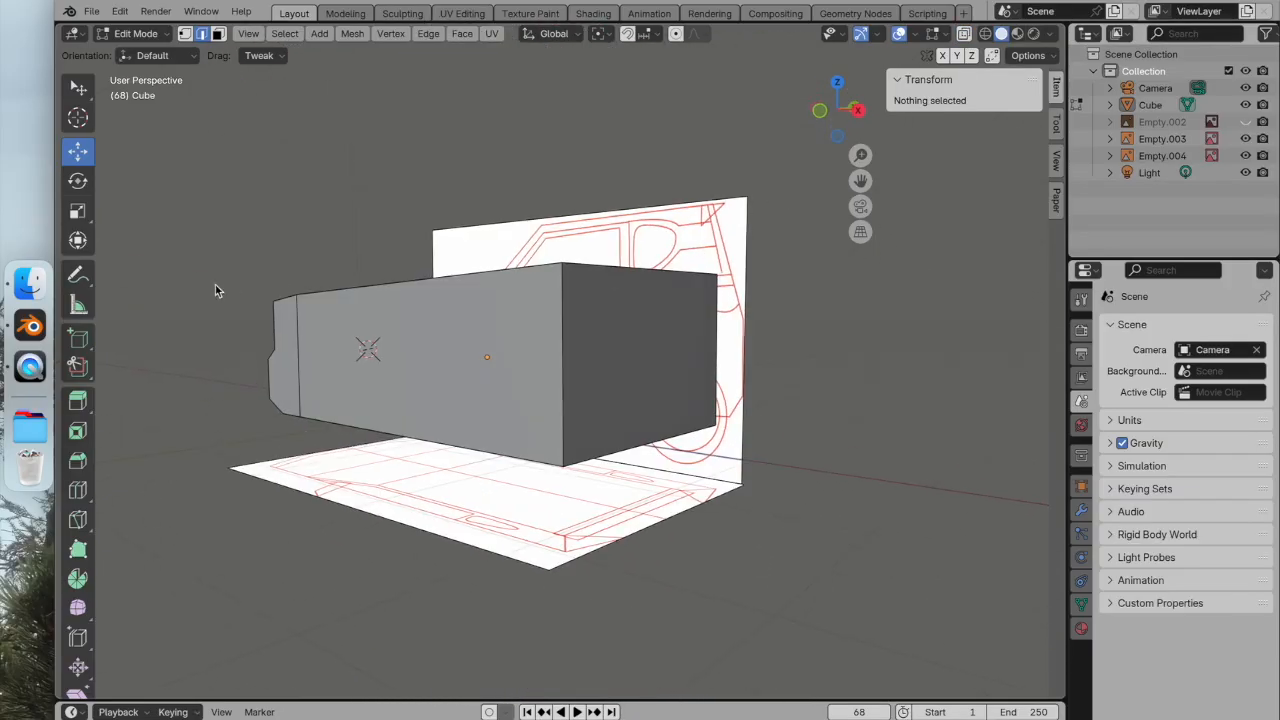
click(219, 35)
click(658, 345)
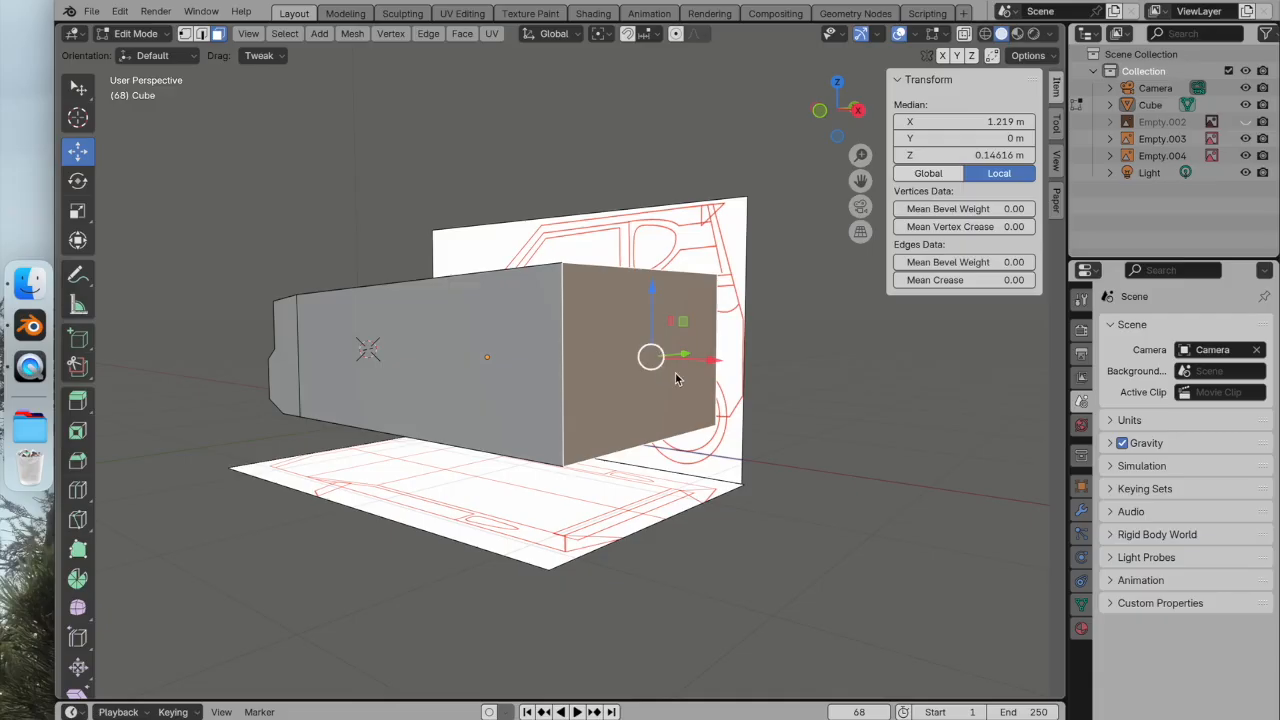
click(820, 111)
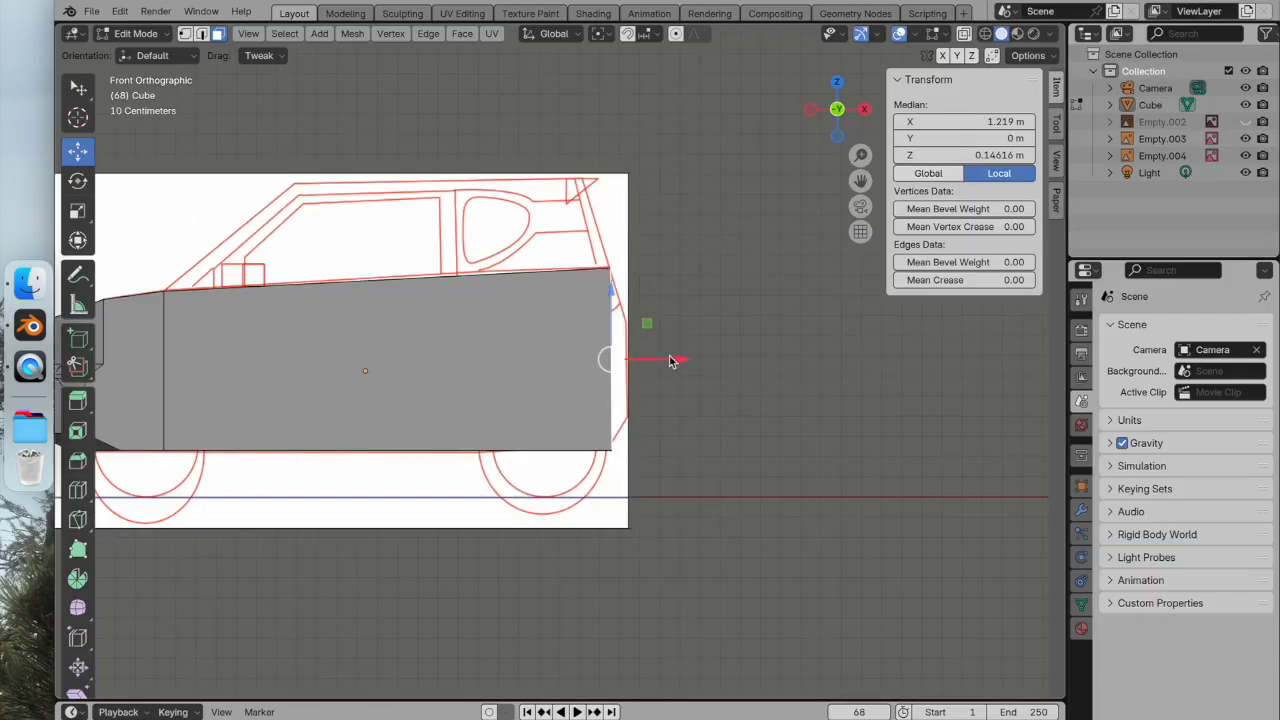
drag(681, 366, 691, 368)
key(super+z)
click(80, 404)
drag(674, 360, 693, 358)
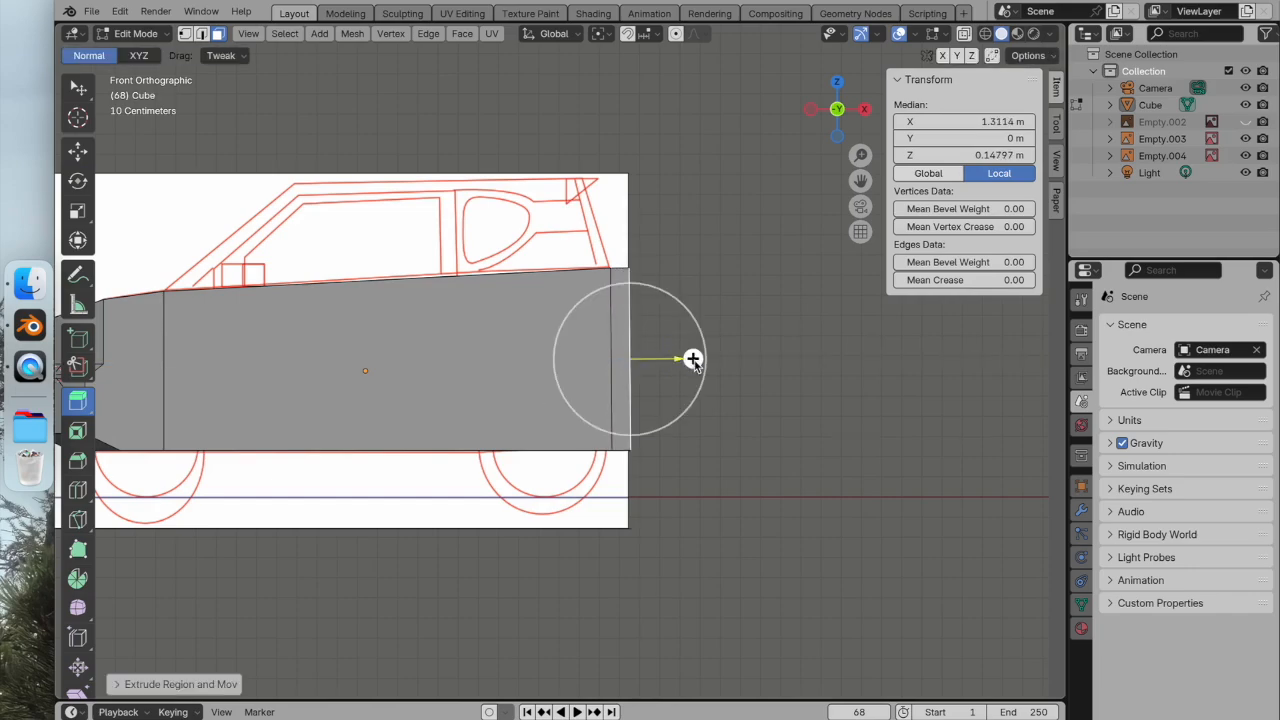
Scale the extruded rear face down along Y to match the top blueprint and along Z to taper the rear end.
click(836, 84)
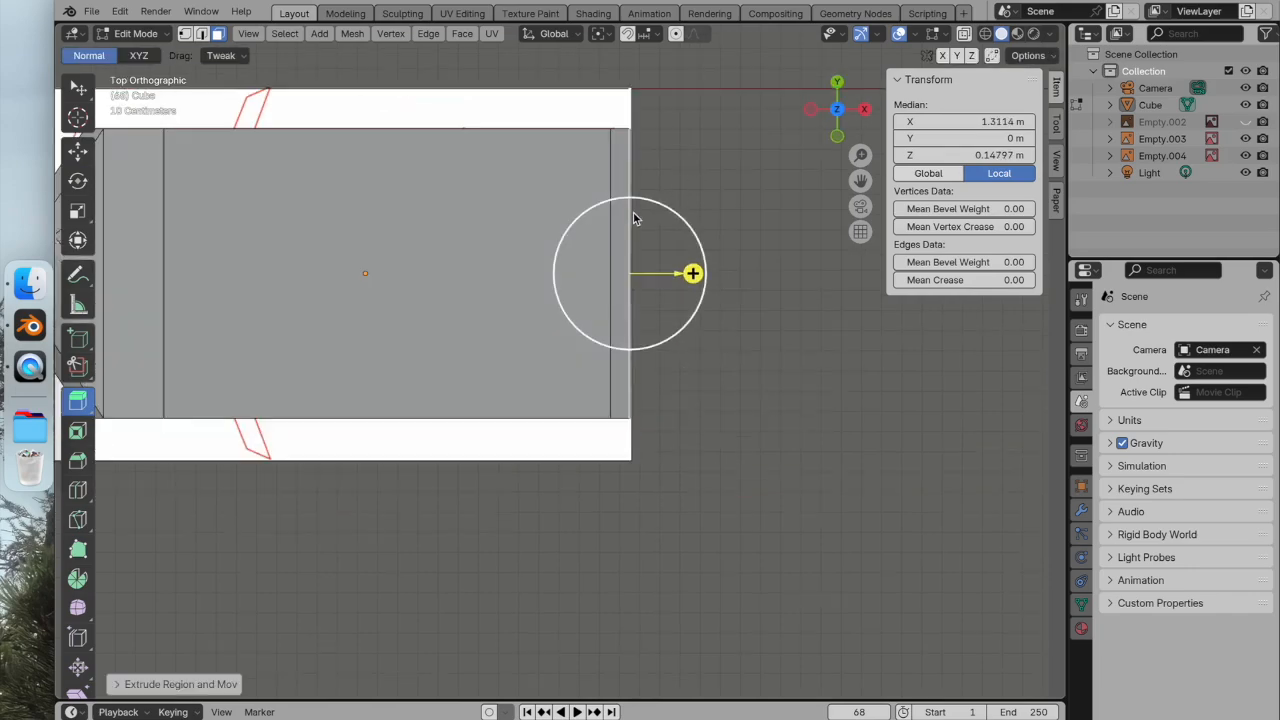
click(78, 210)
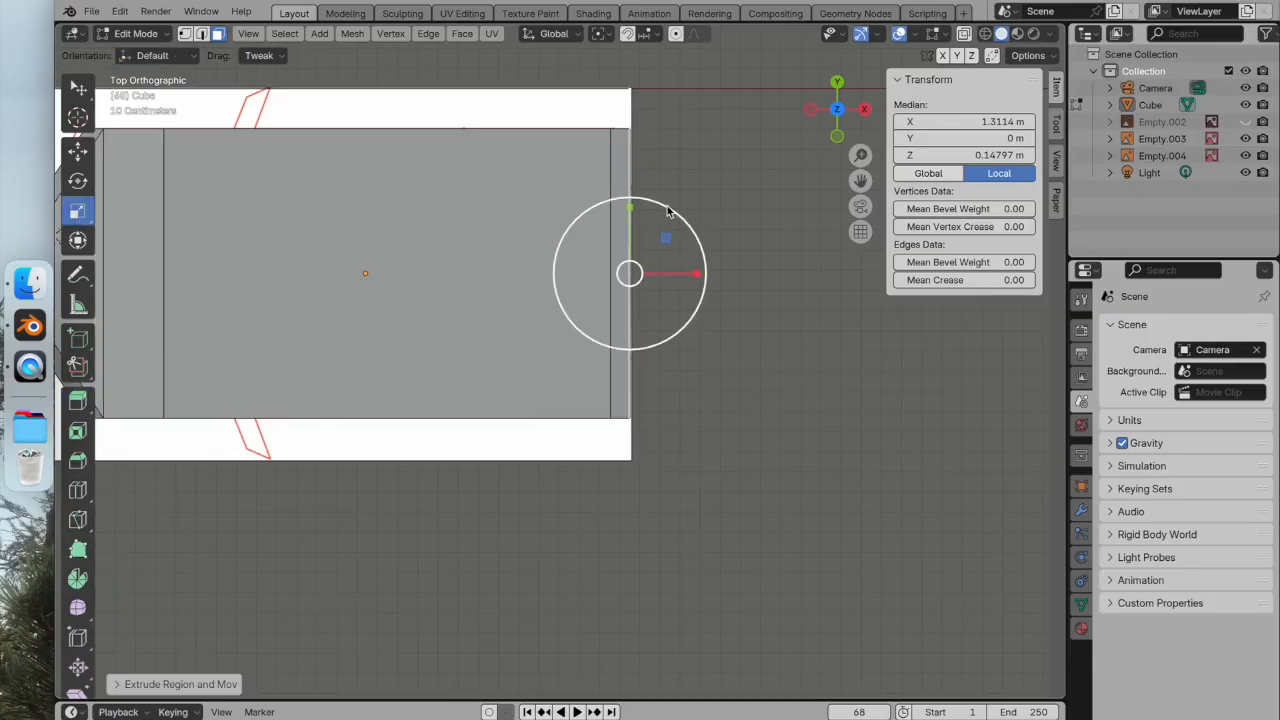
mouse_move(629, 207)
mouse_down()
mouse_move(631, 250)
mouse_move(631, 232)
mouse_up()
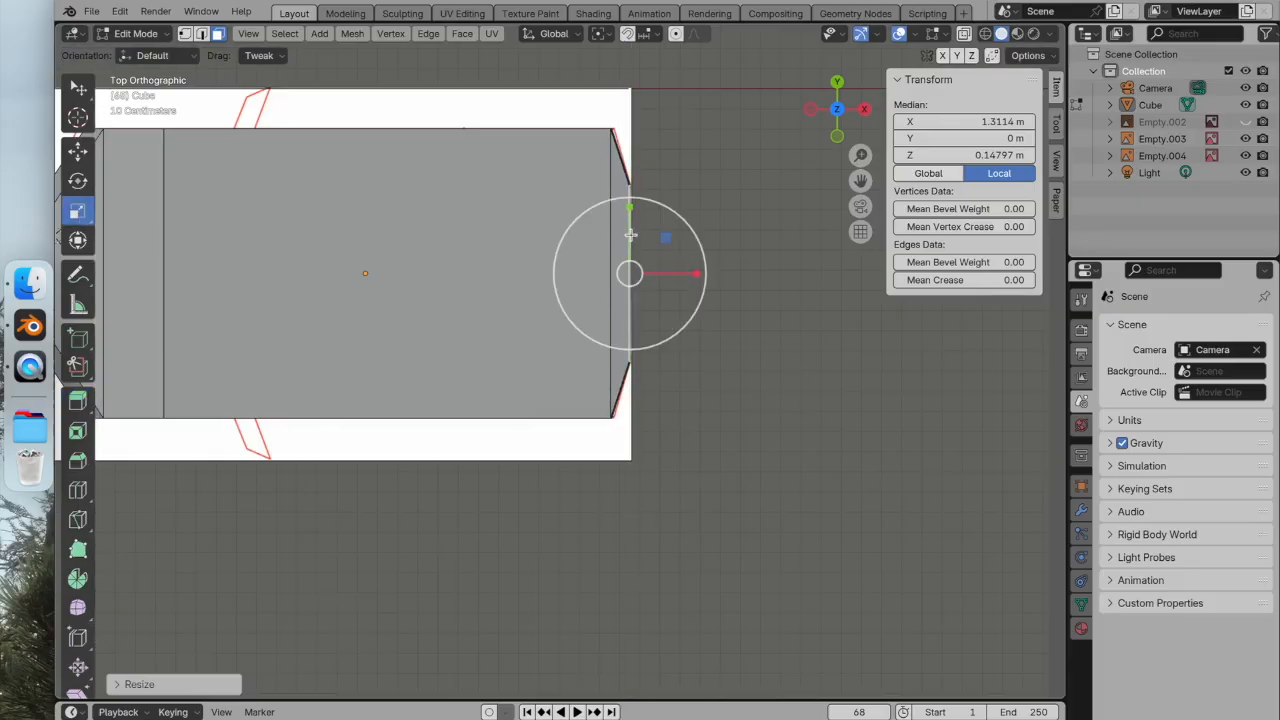
middle_drag(740, 311, 825, 157)
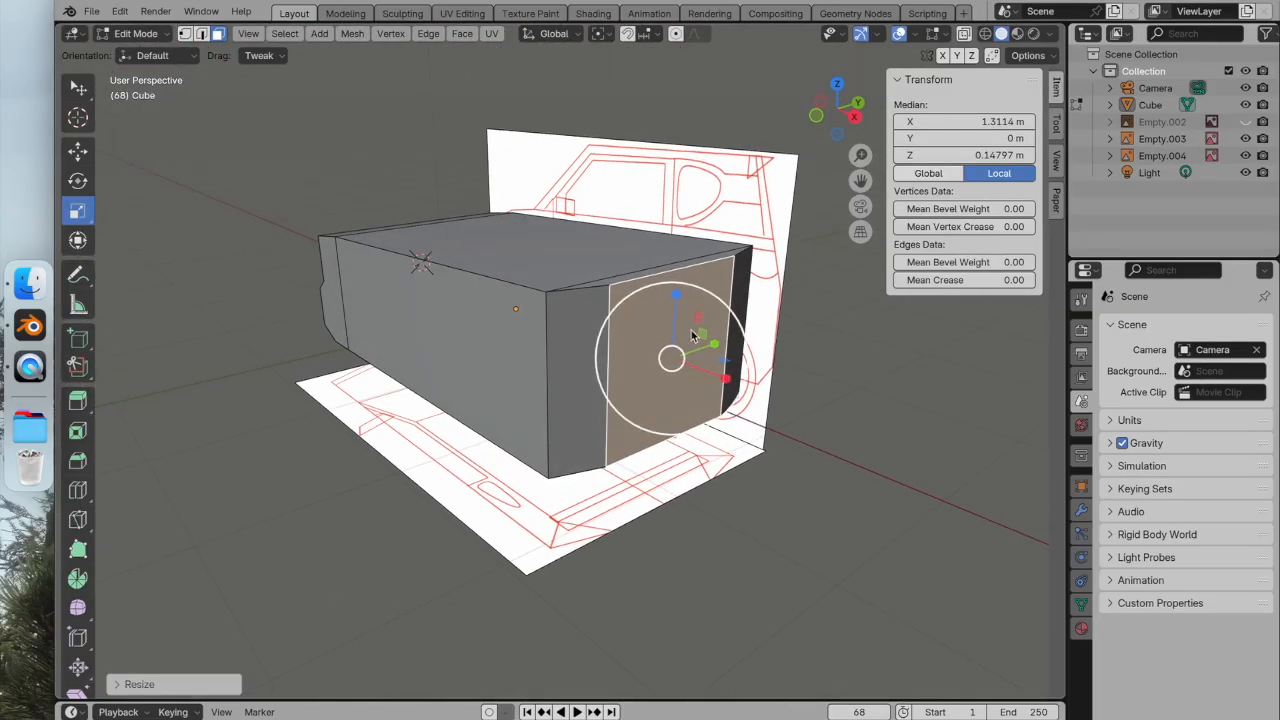
drag(677, 300, 680, 318)
click(816, 116)
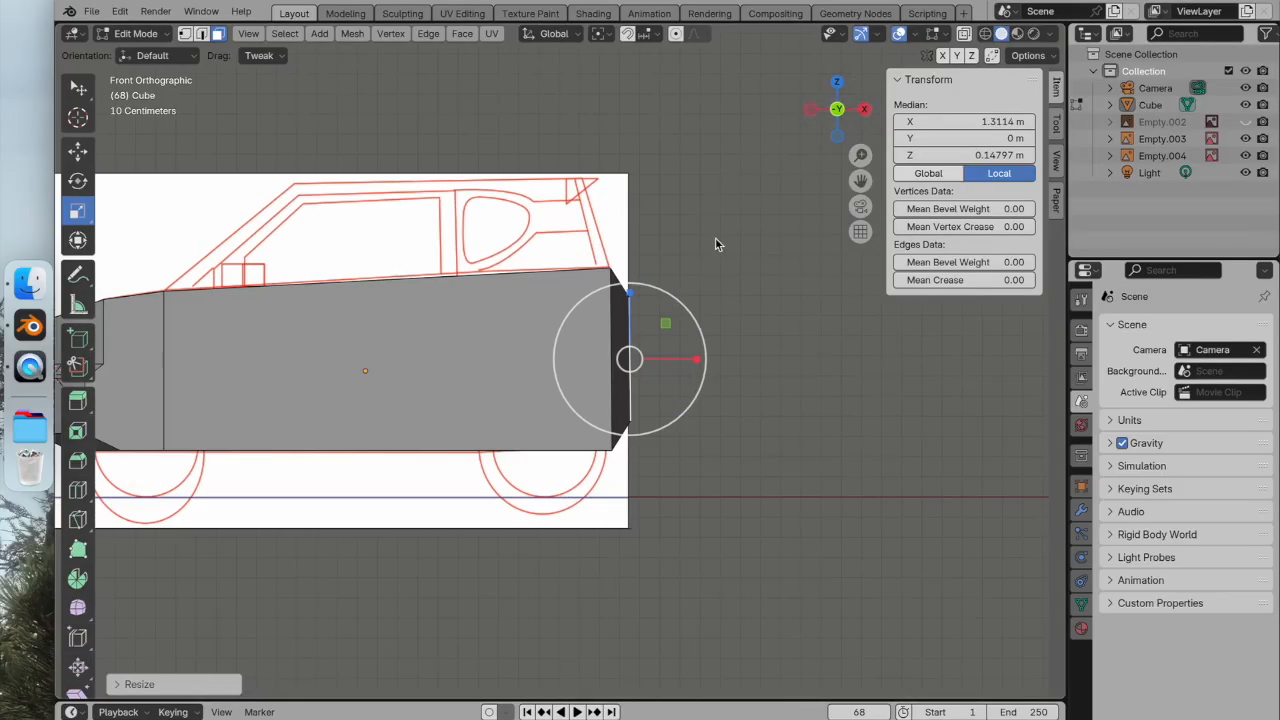
Turn on X-ray display and lower the upper edge of the tapered rear face along Z to match the side blueprint.
click(964, 33)
scroll(788, 210, up, 3)
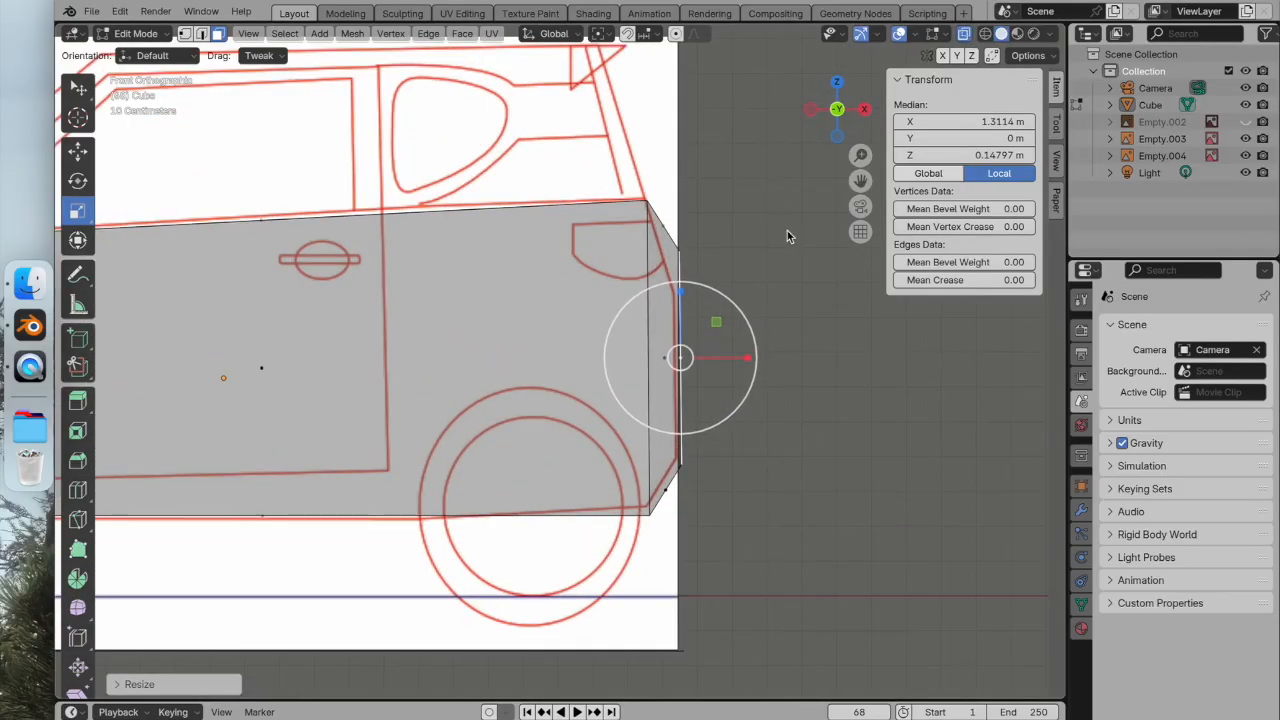
middle_drag(628, 197, 561, 203)
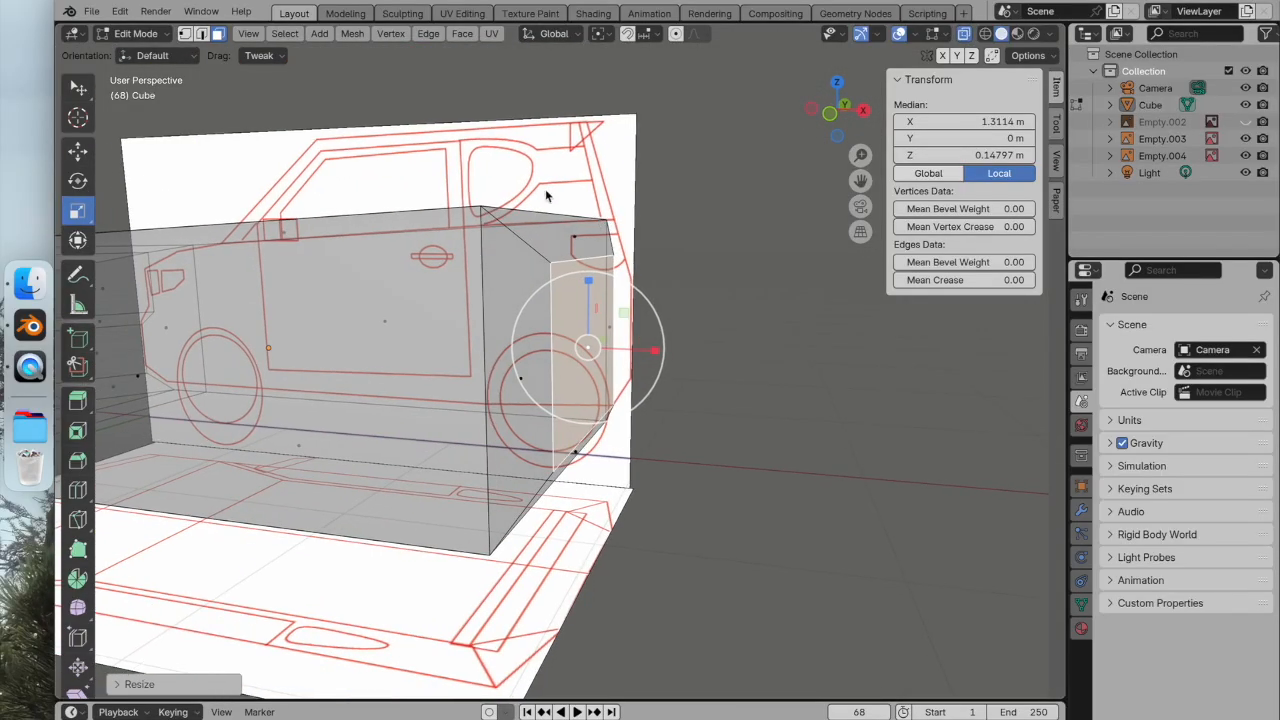
click(201, 33)
click(573, 266)
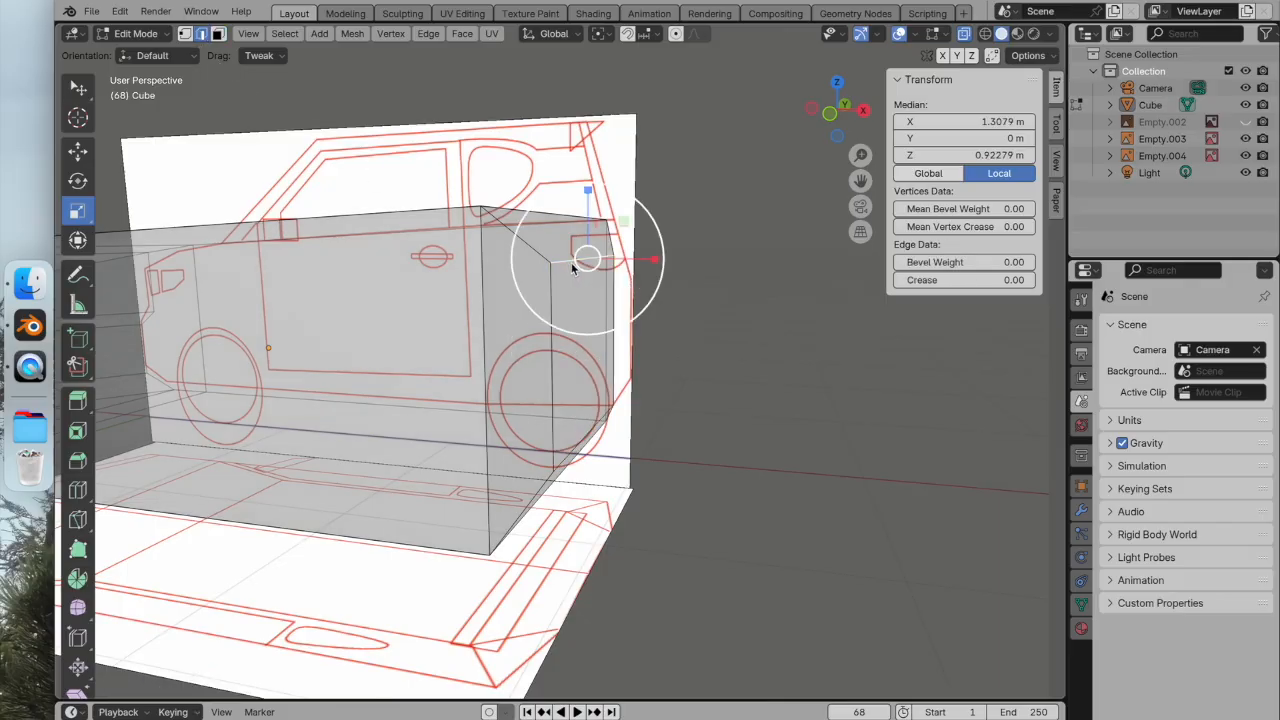
click(78, 150)
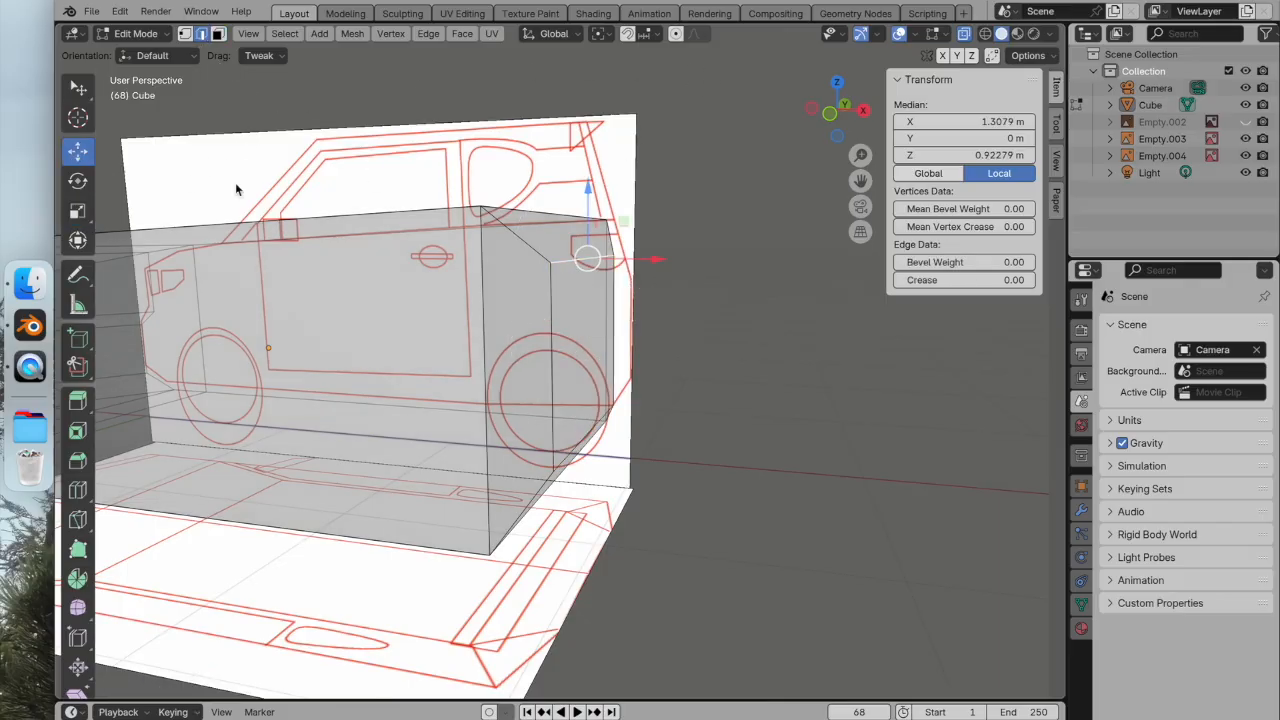
click(831, 114)
drag(550, 198, 556, 243)
Raise the lower edge of the tapered rear face to local Z -0.49929 m, following the side blueprint.
middle_drag(624, 371, 508, 369)
click(600, 477)
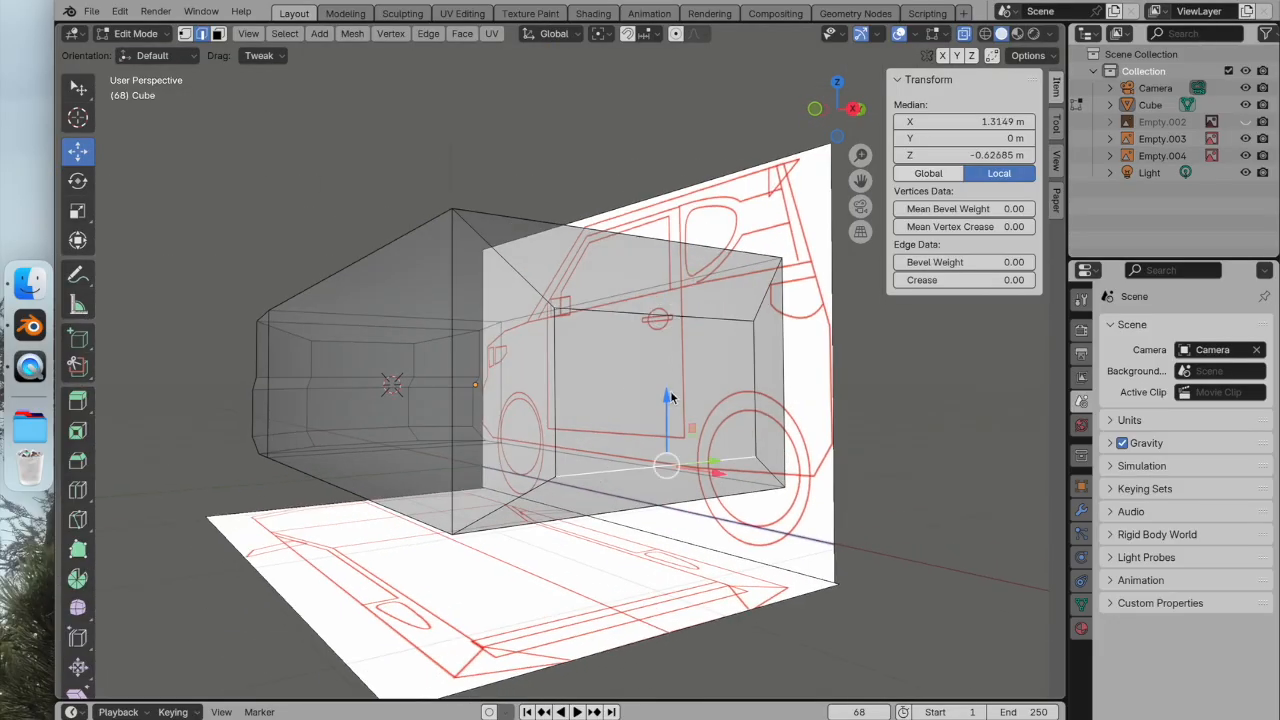
click(757, 287)
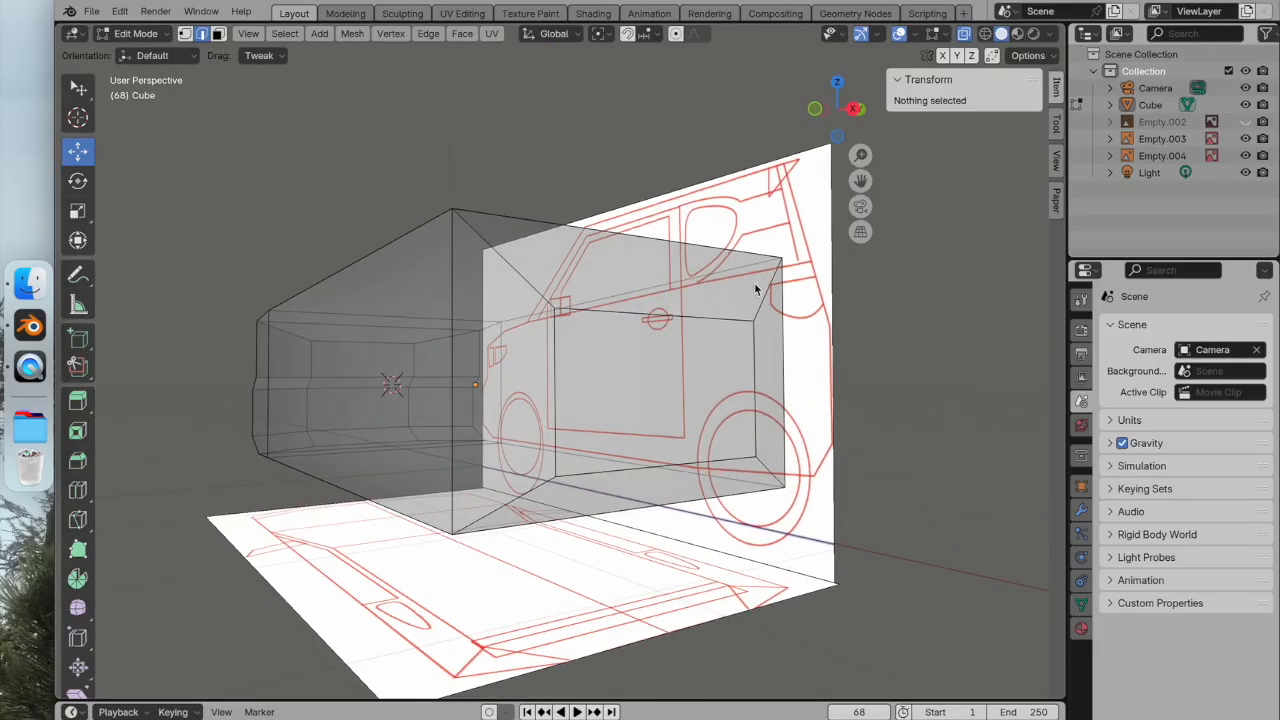
click(815, 113)
click(864, 109)
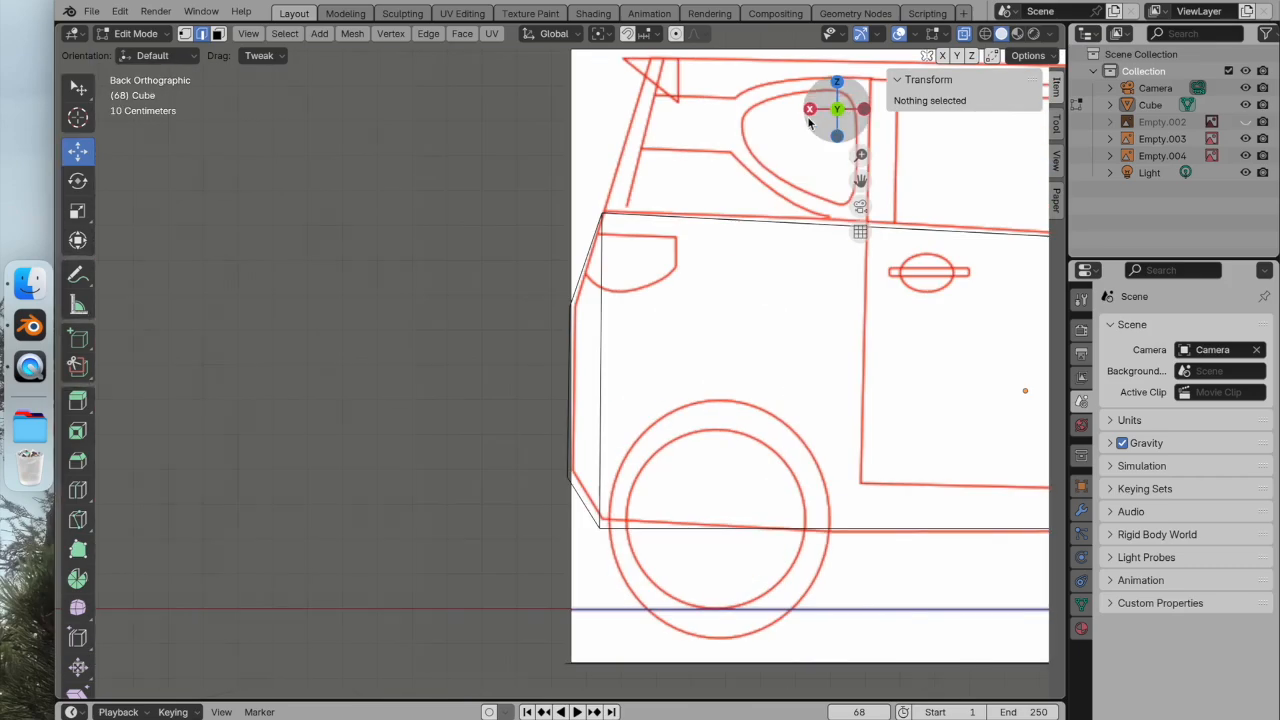
click(839, 112)
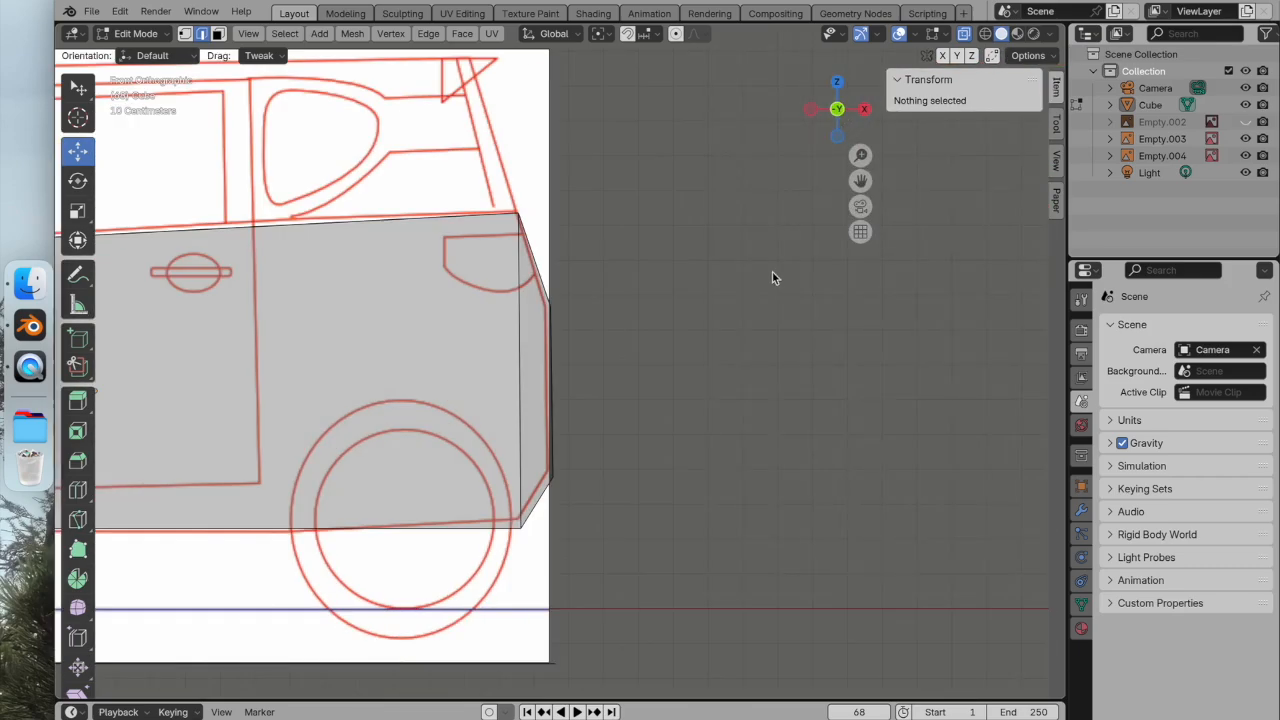
middle_drag(200, 260, 405, 333)
click(572, 424)
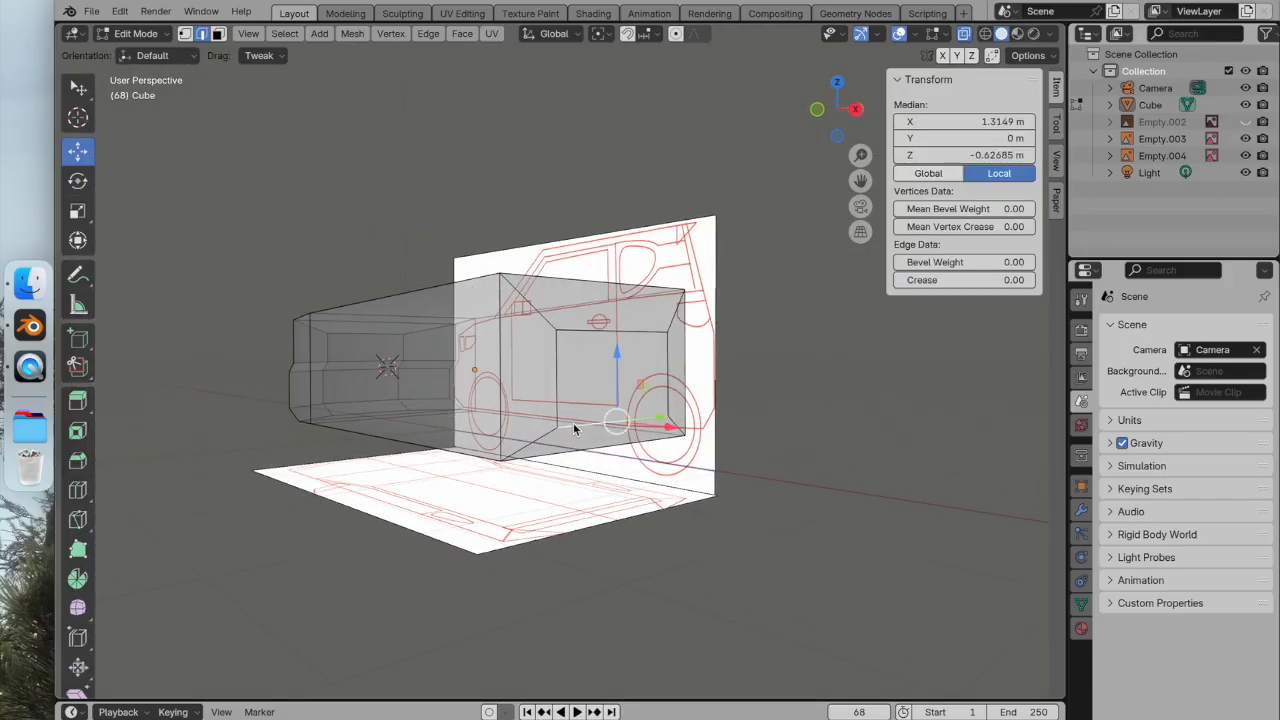
click(848, 107)
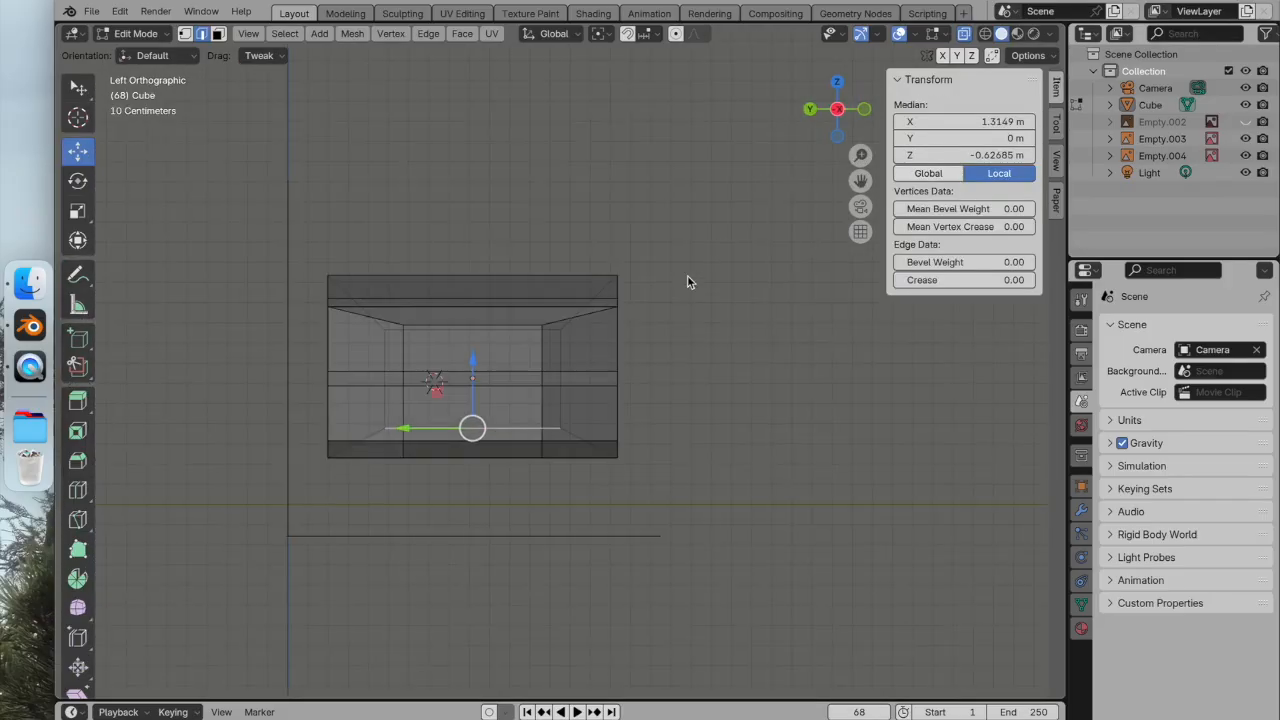
click(860, 111)
drag(567, 362, 559, 345)
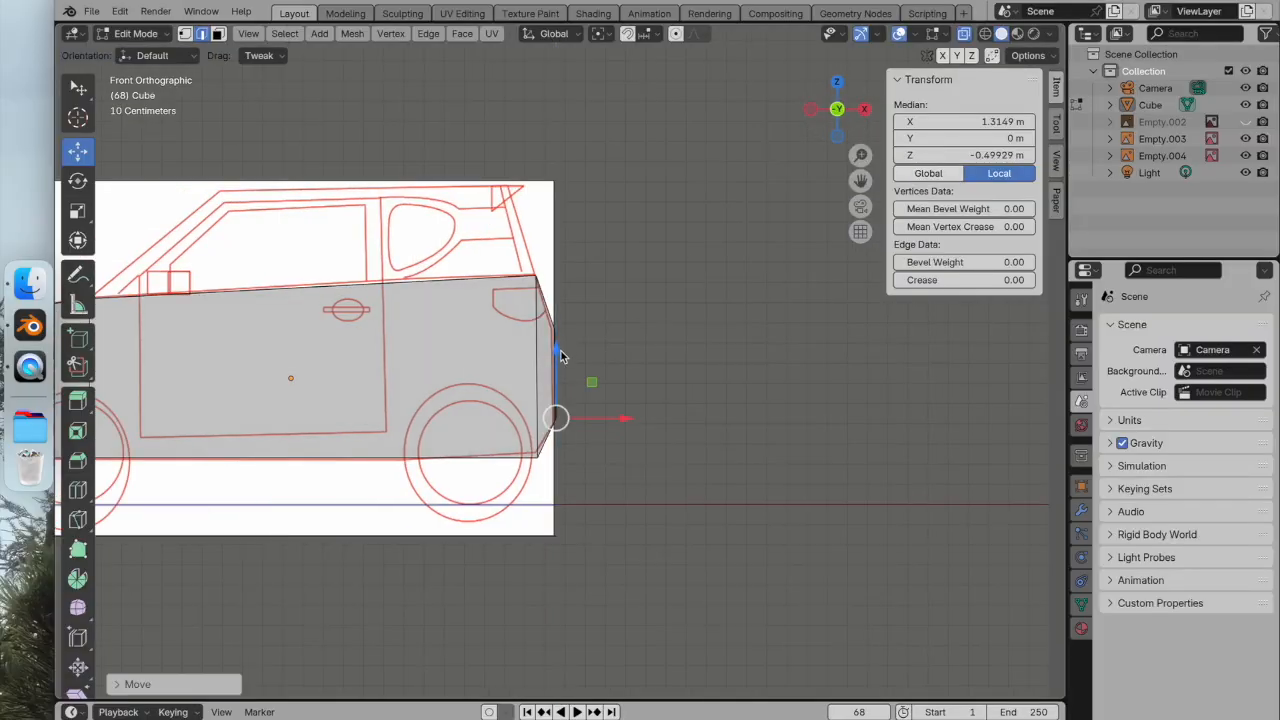
Turn off X-ray display and hide the blueprint images Empty.003 and Empty.004 to expose the body's underside.
middle_drag(595, 443, 640, 400)
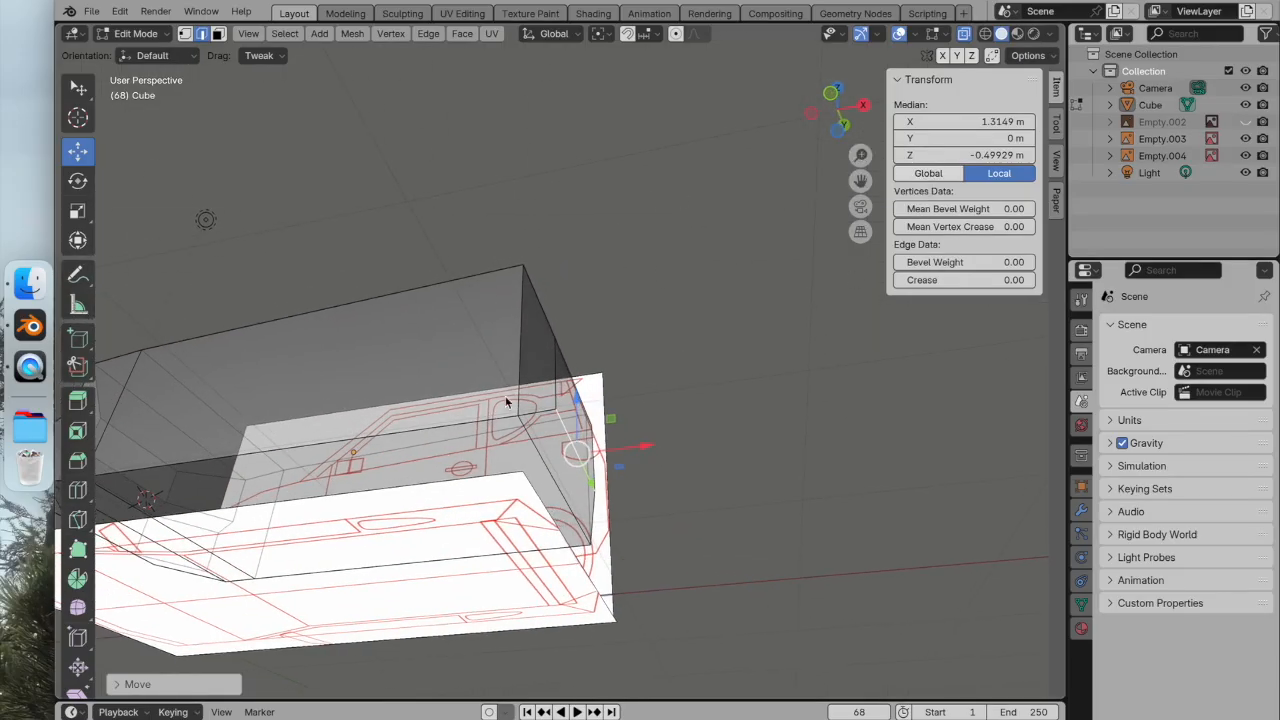
click(968, 37)
middle_drag(727, 248, 727, 222)
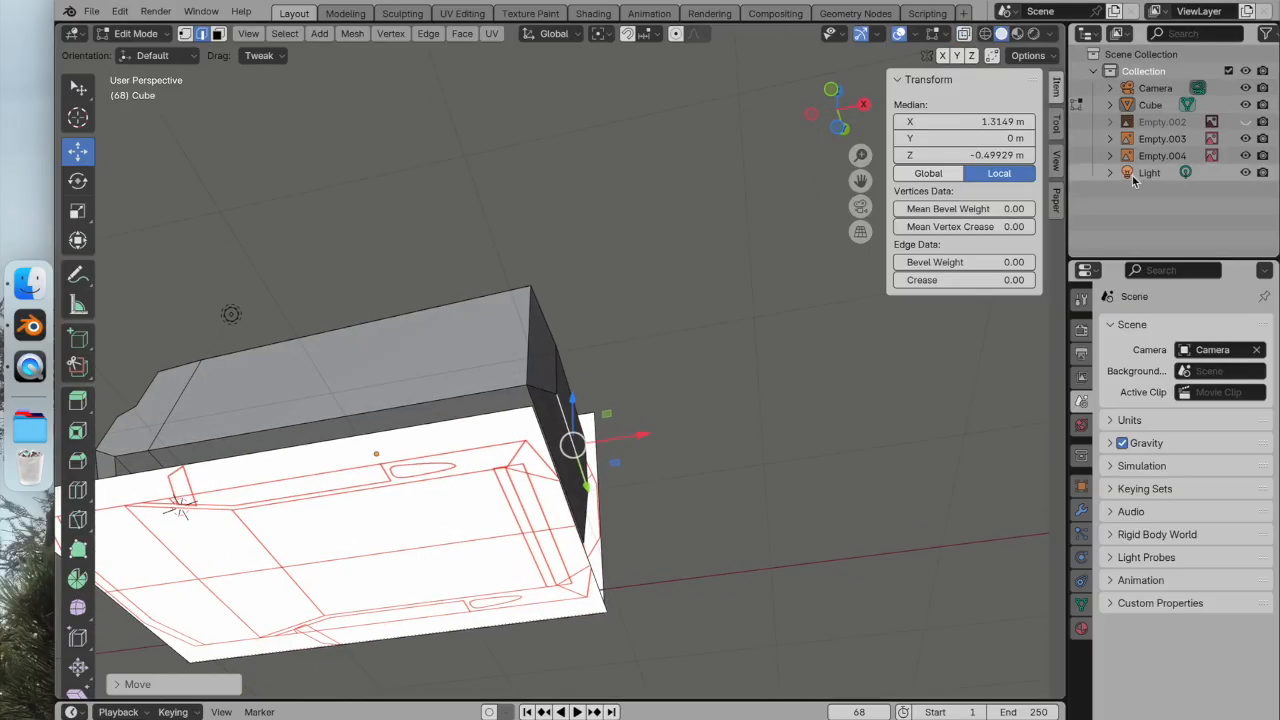
click(1245, 138)
click(1245, 155)
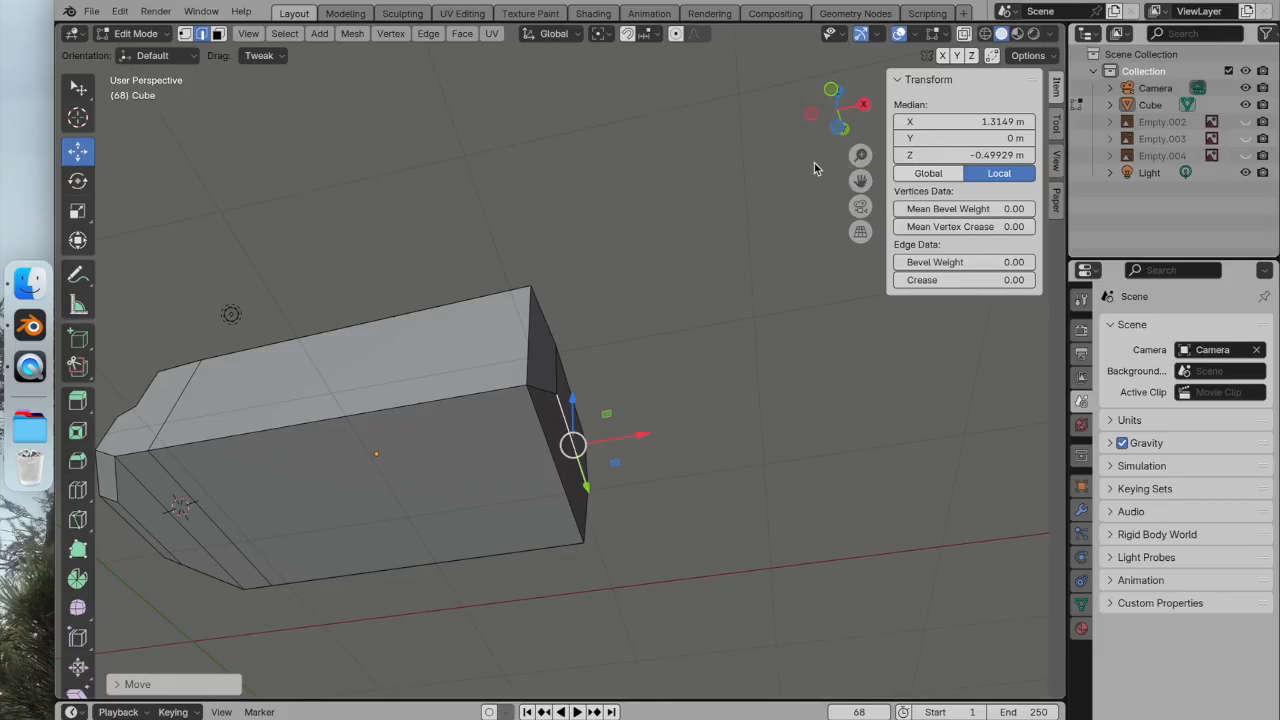
Knife-cut a straight line along Y across the full width of the underside, at about local X 0.727 m near the rear.
middle_drag(829, 163, 789, 140)
click(838, 126)
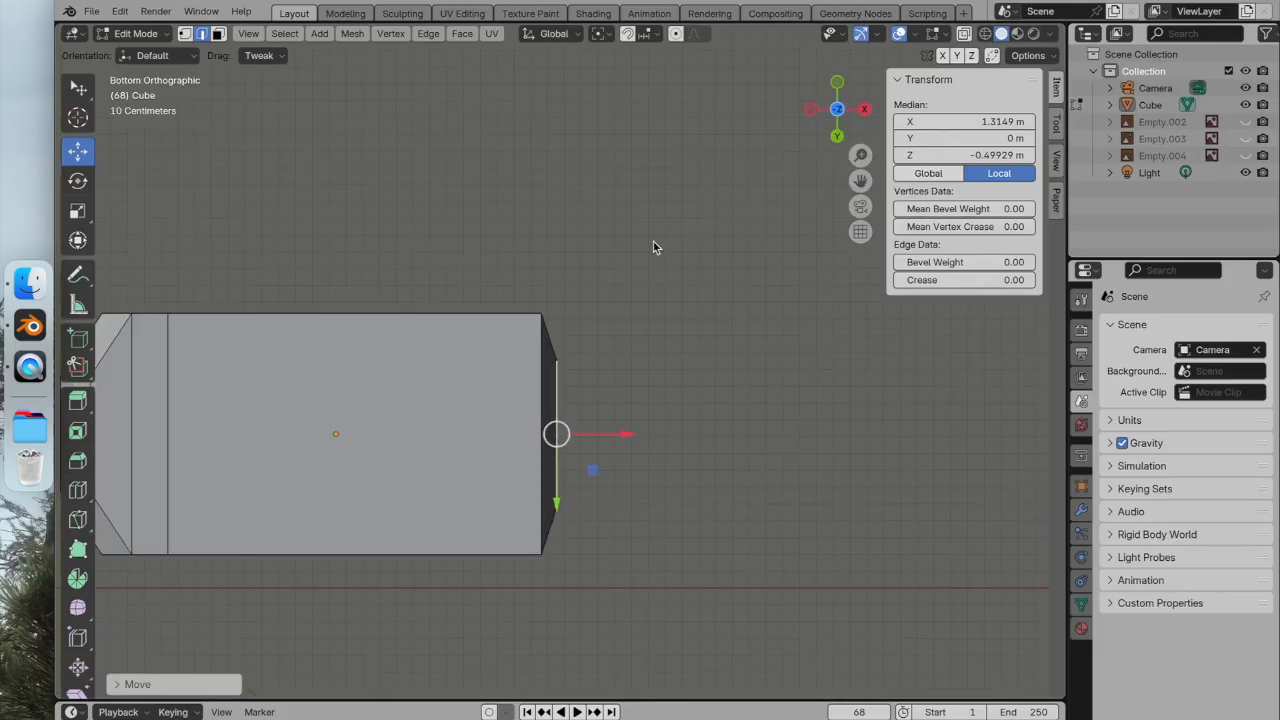
shift+middle_drag(655, 244, 630, 312)
click(77, 519)
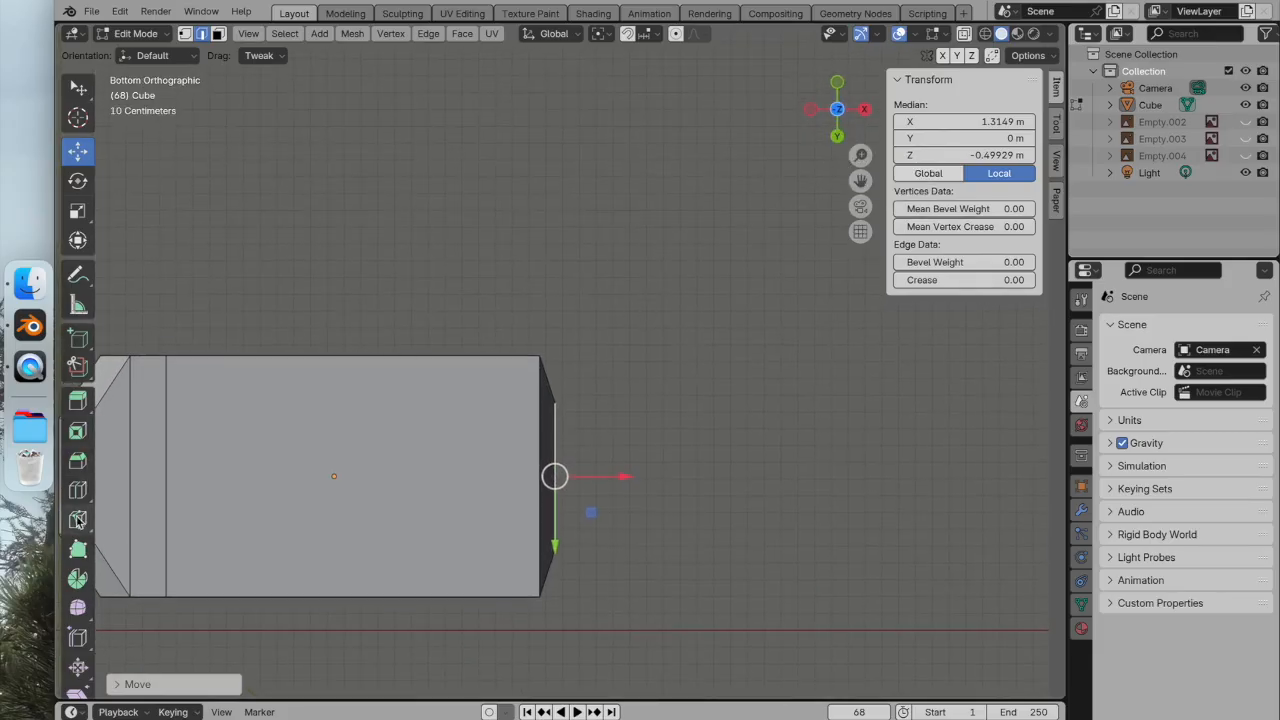
click(456, 356)
key(y)
click(456, 597)
key(Return)
Turn X-ray display back on and show the side and rear blueprint images, keeping the top-view image Empty.004 hidden.
middle_drag(482, 604, 163, 197)
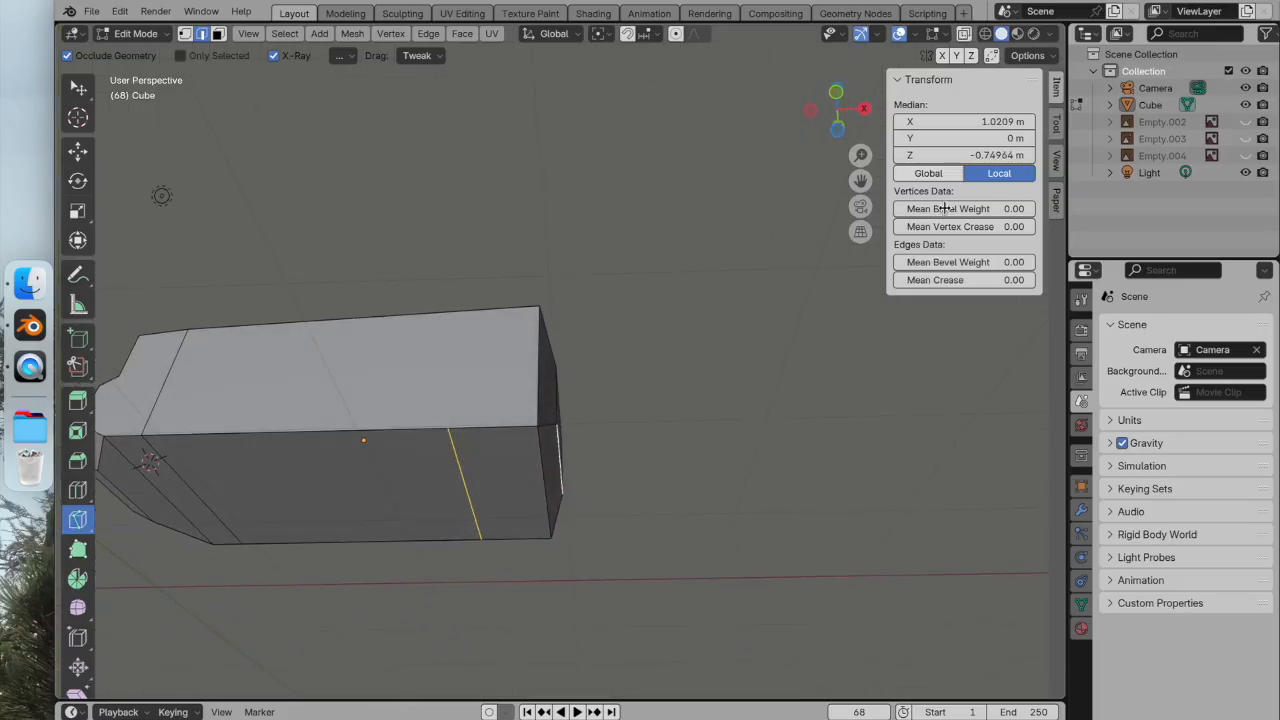
click(964, 33)
drag(1245, 121, 1245, 155)
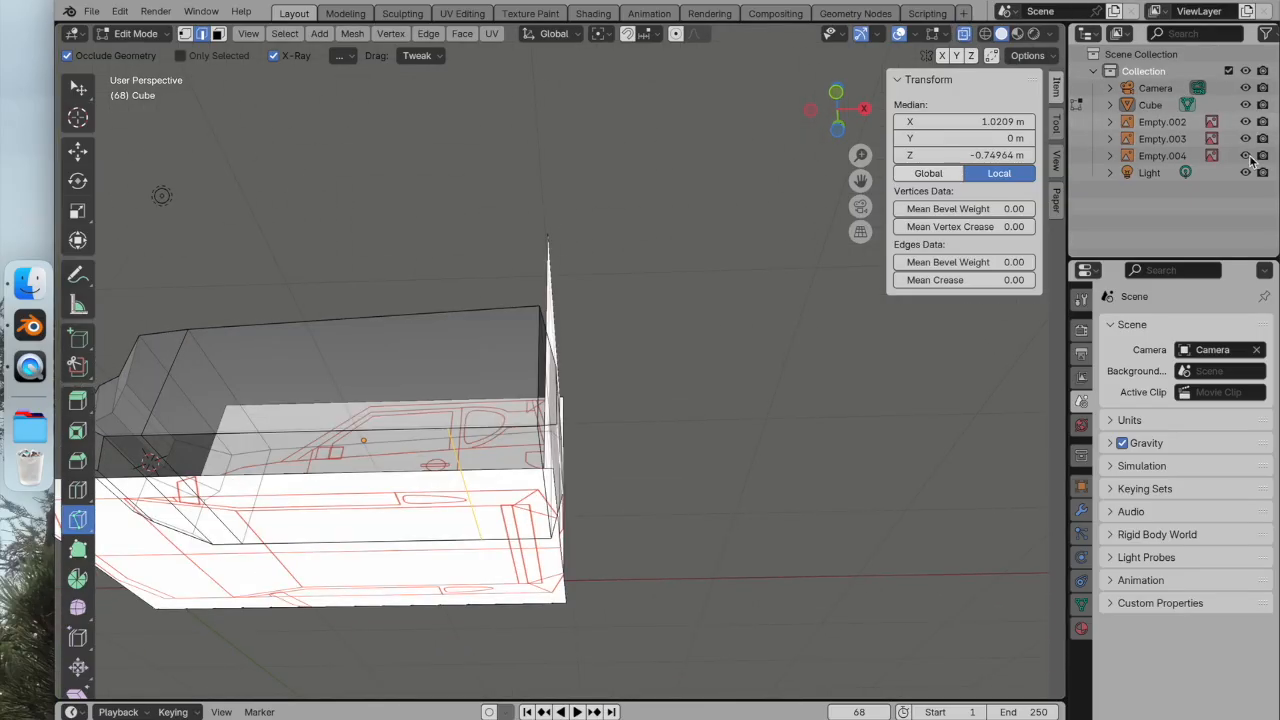
middle_drag(783, 257, 809, 161)
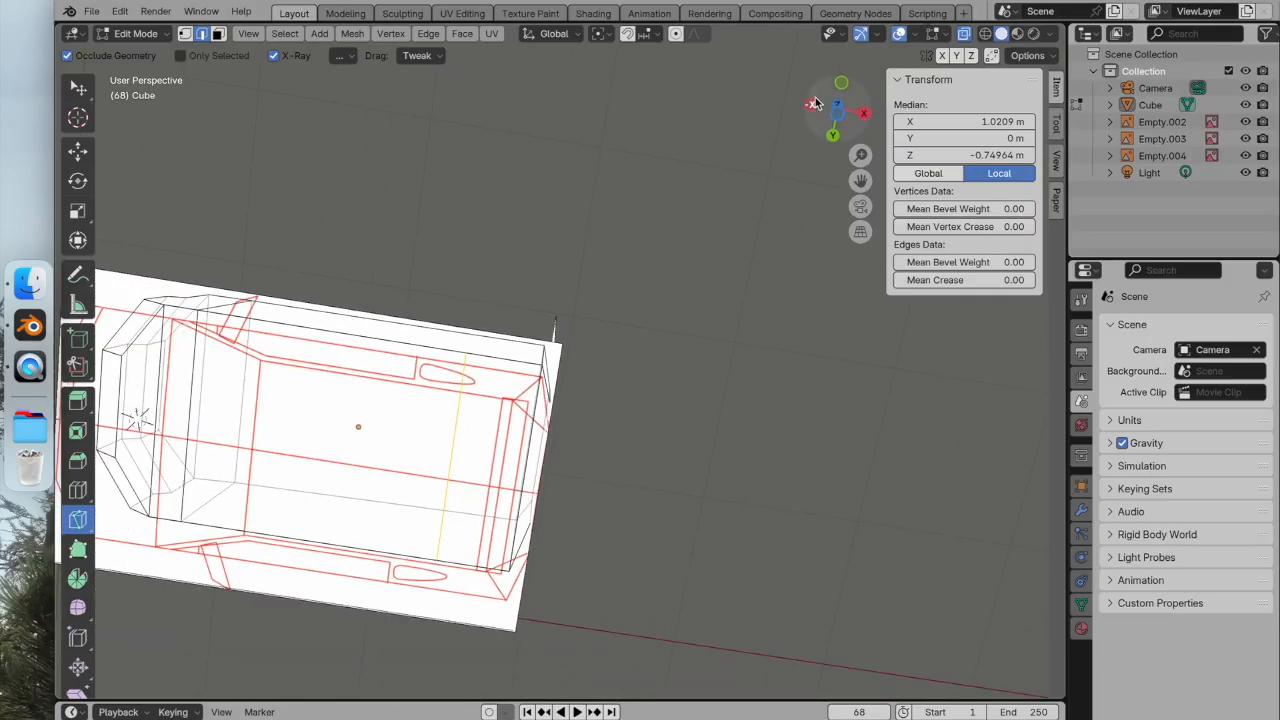
middle_drag(777, 209, 757, 277)
click(1245, 138)
click(1245, 138)
click(1245, 155)
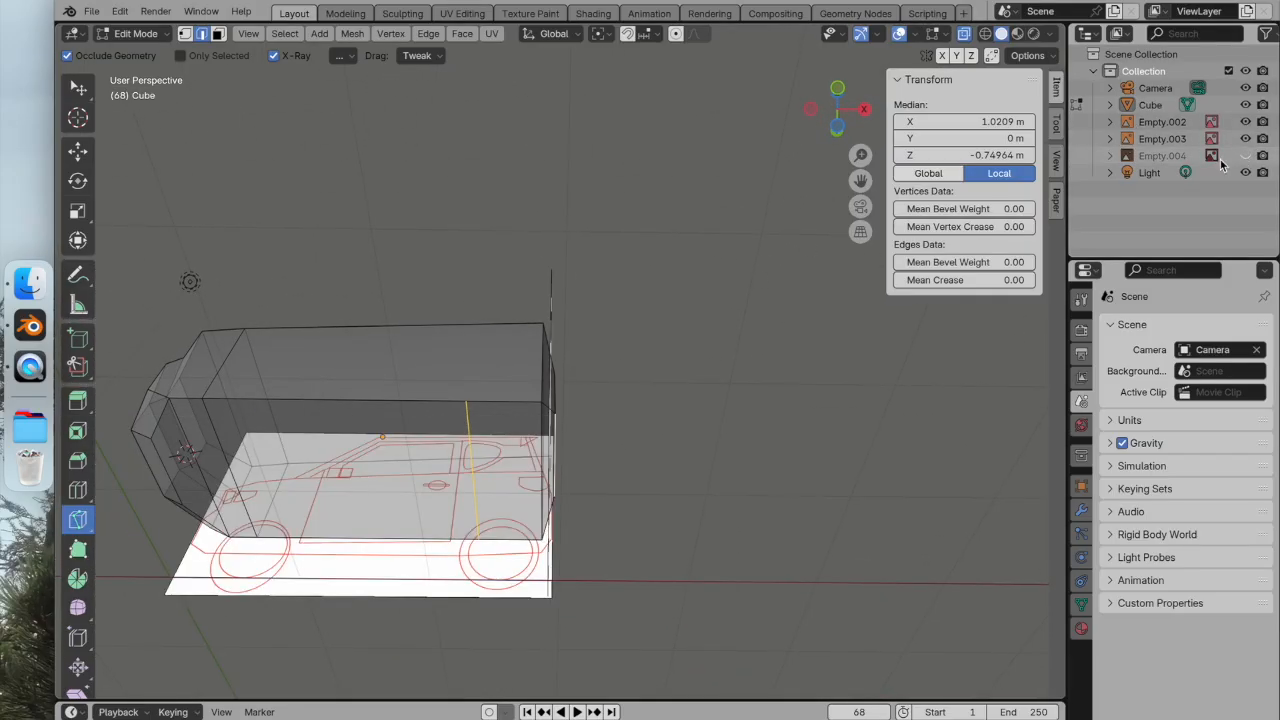
Try to move the selected underside cut and rear face edge forward along X, undo the move, and clear the selection.
click(838, 90)
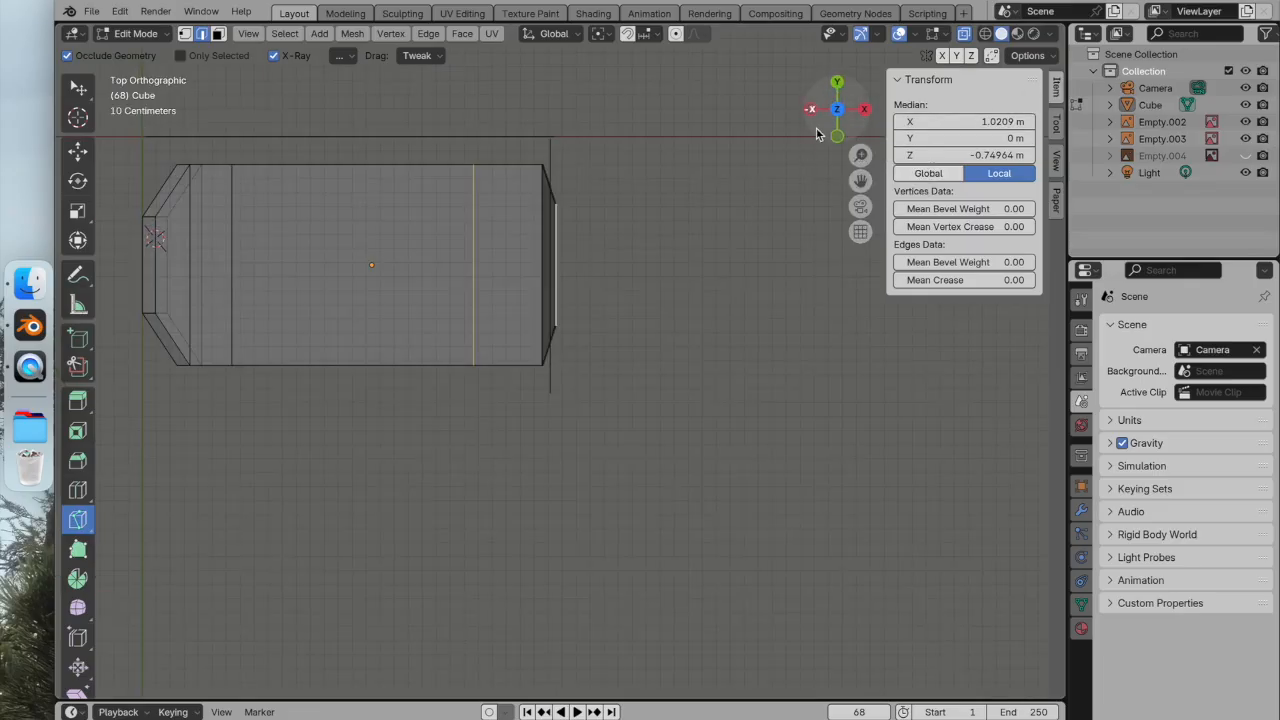
click(837, 82)
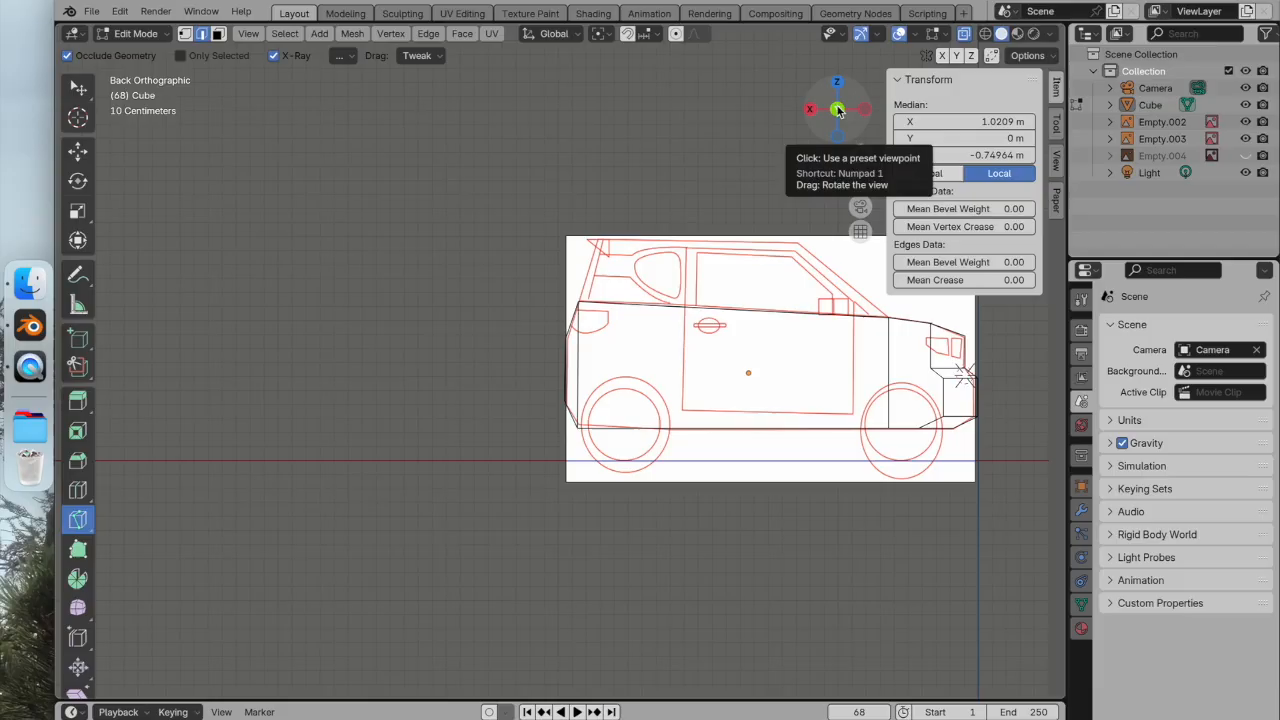
click(840, 106)
middle_drag(625, 381, 637, 358)
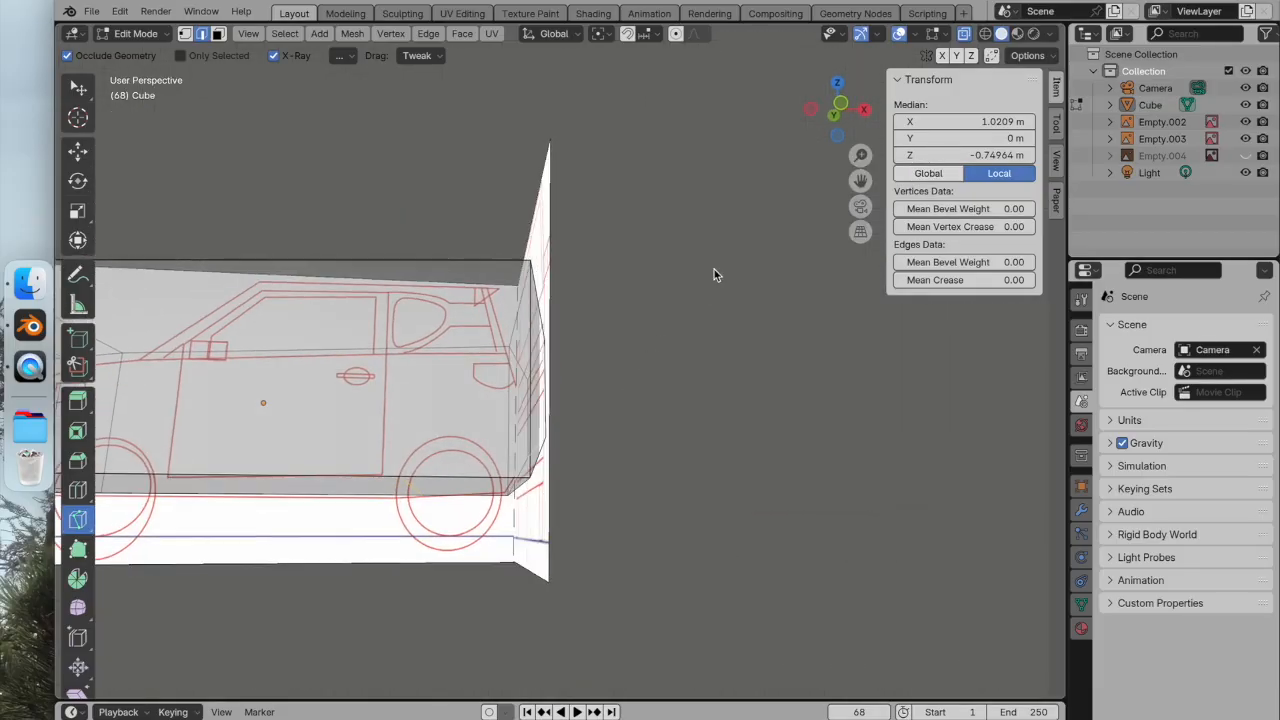
click(834, 117)
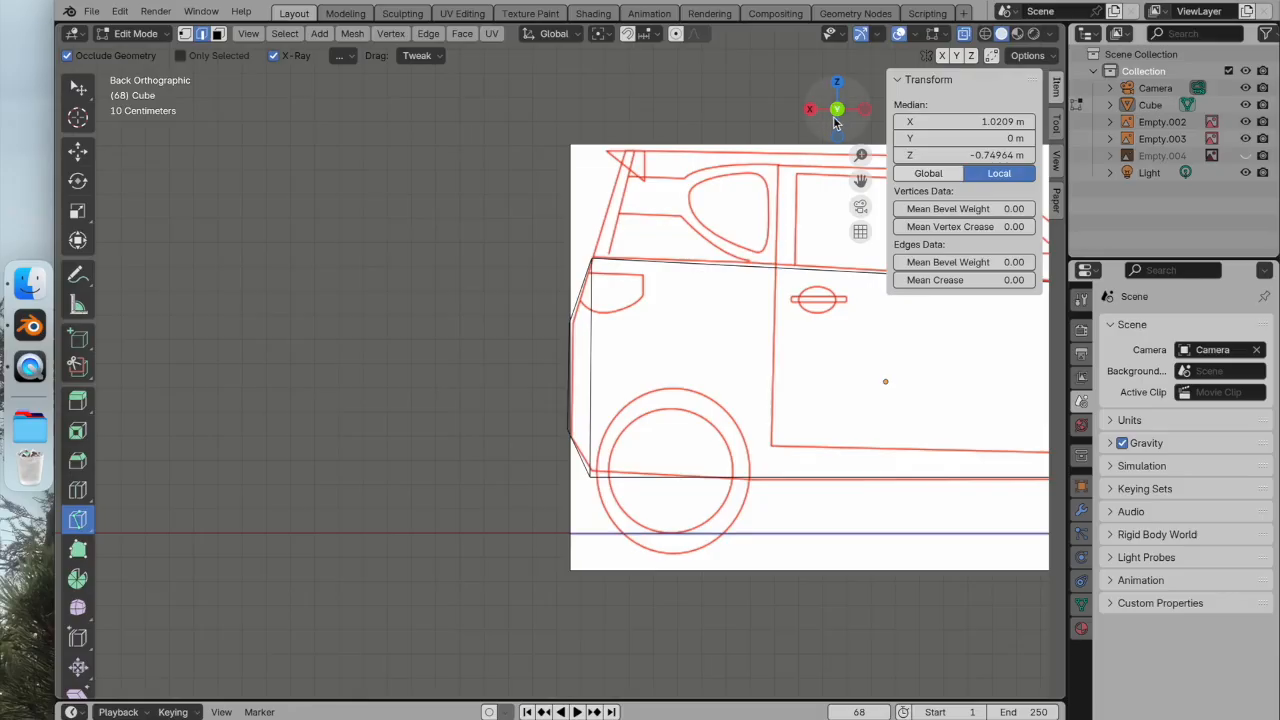
click(834, 117)
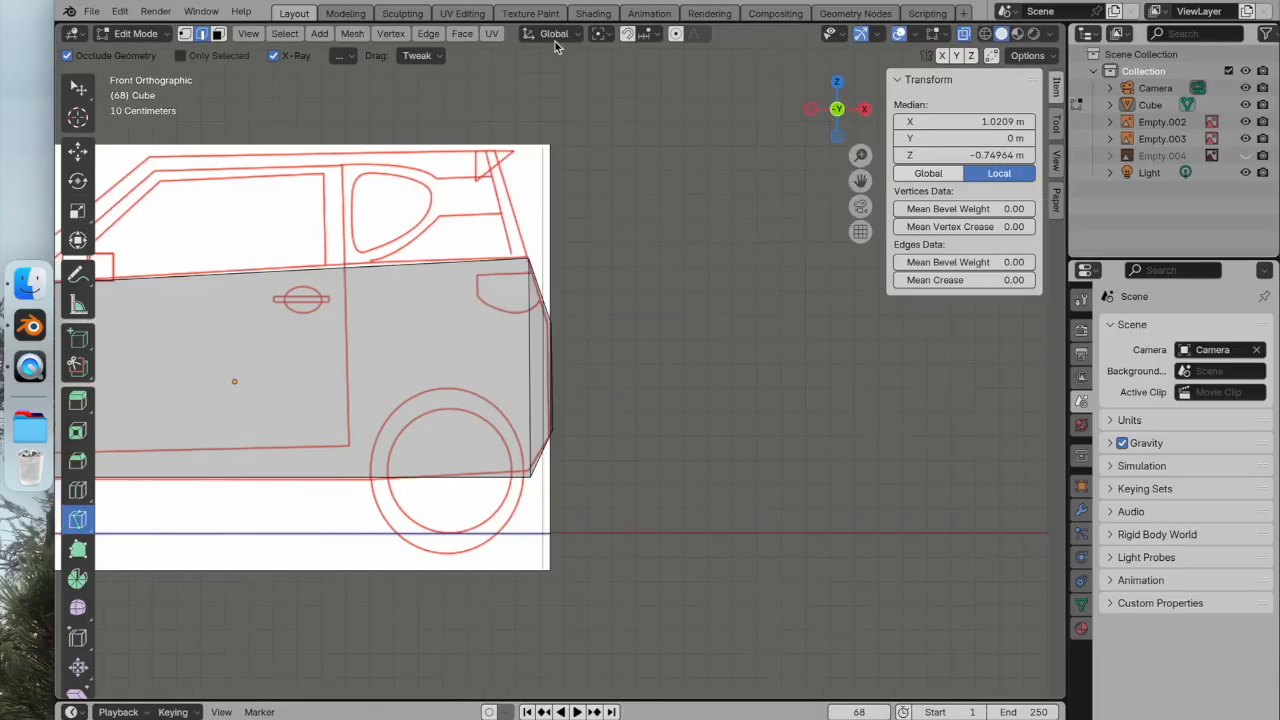
click(600, 33)
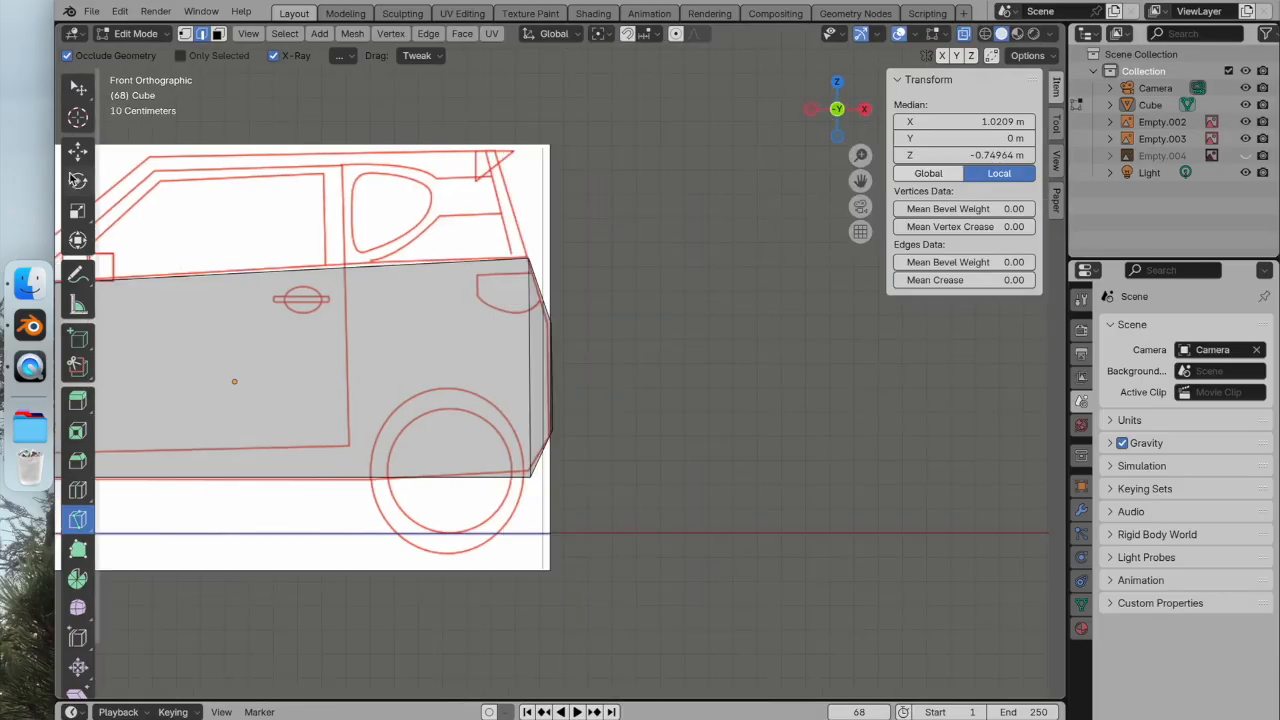
click(78, 150)
mouse_move(456, 388)
middle_down()
mouse_move(457, 312)
mouse_move(468, 357)
mouse_move(440, 371)
mouse_move(449, 377)
middle_up()
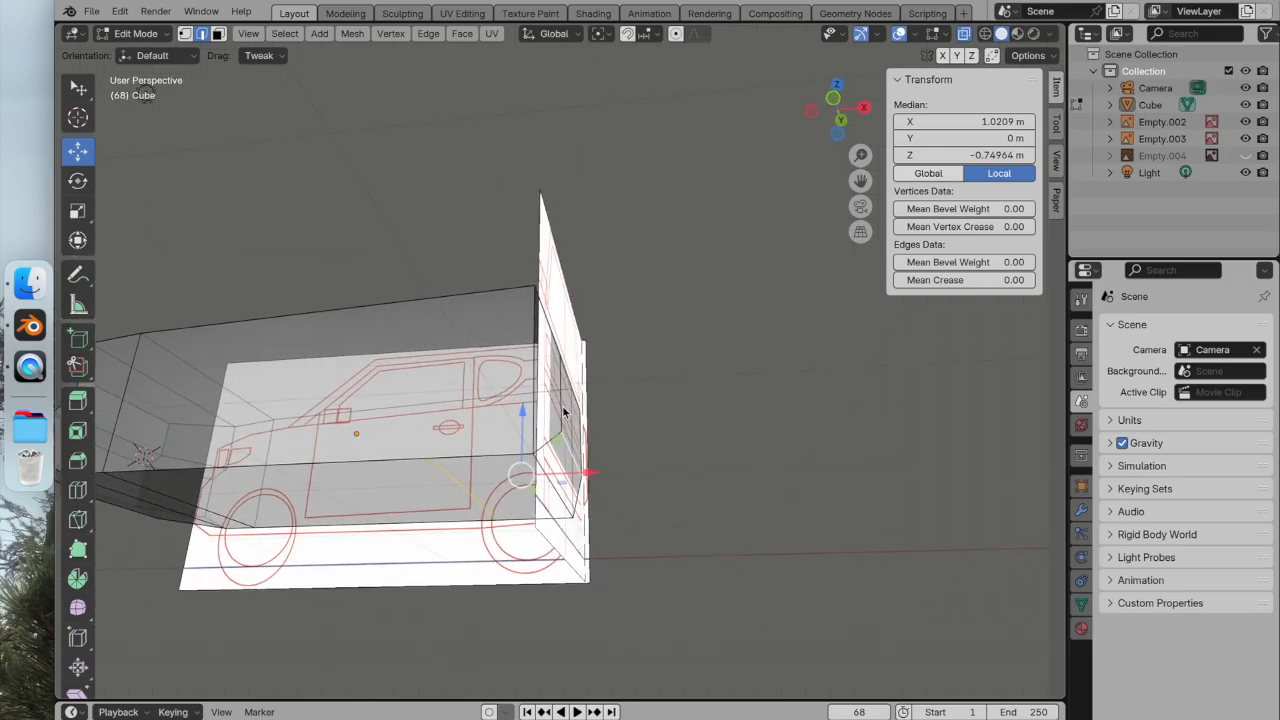
drag(578, 478, 550, 480)
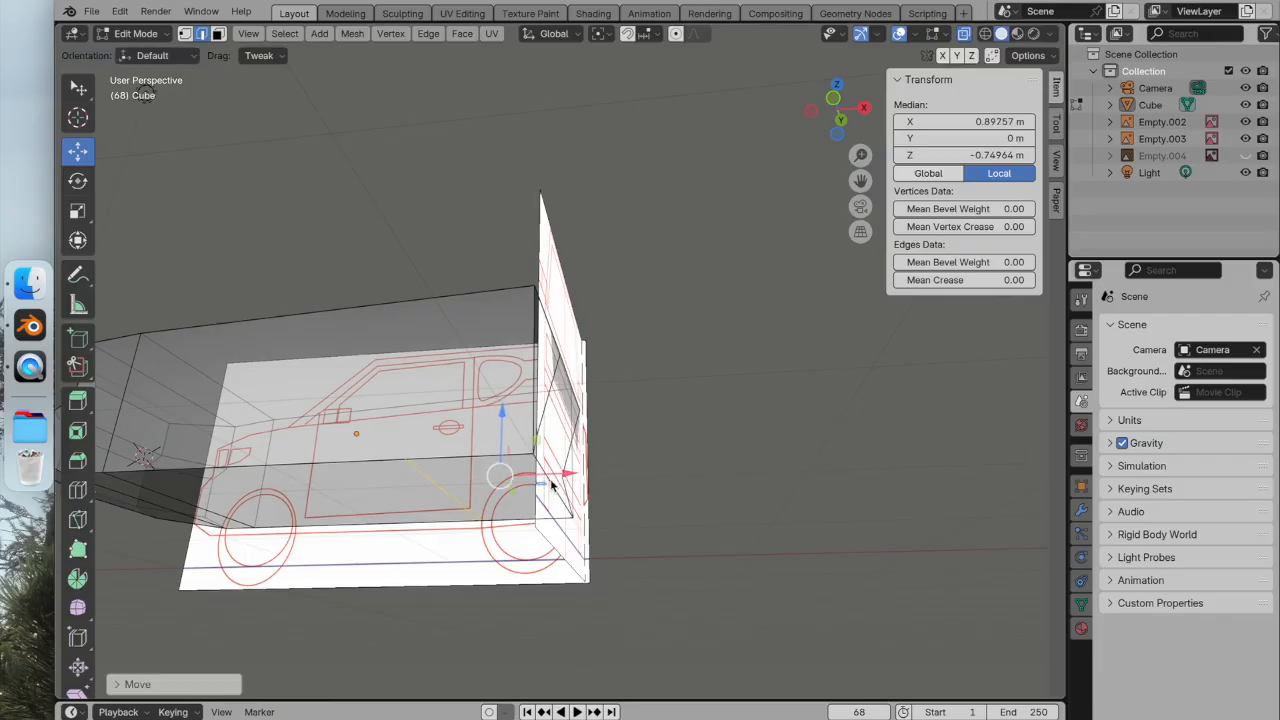
scroll(658, 416, down, 1)
key(alt+a)
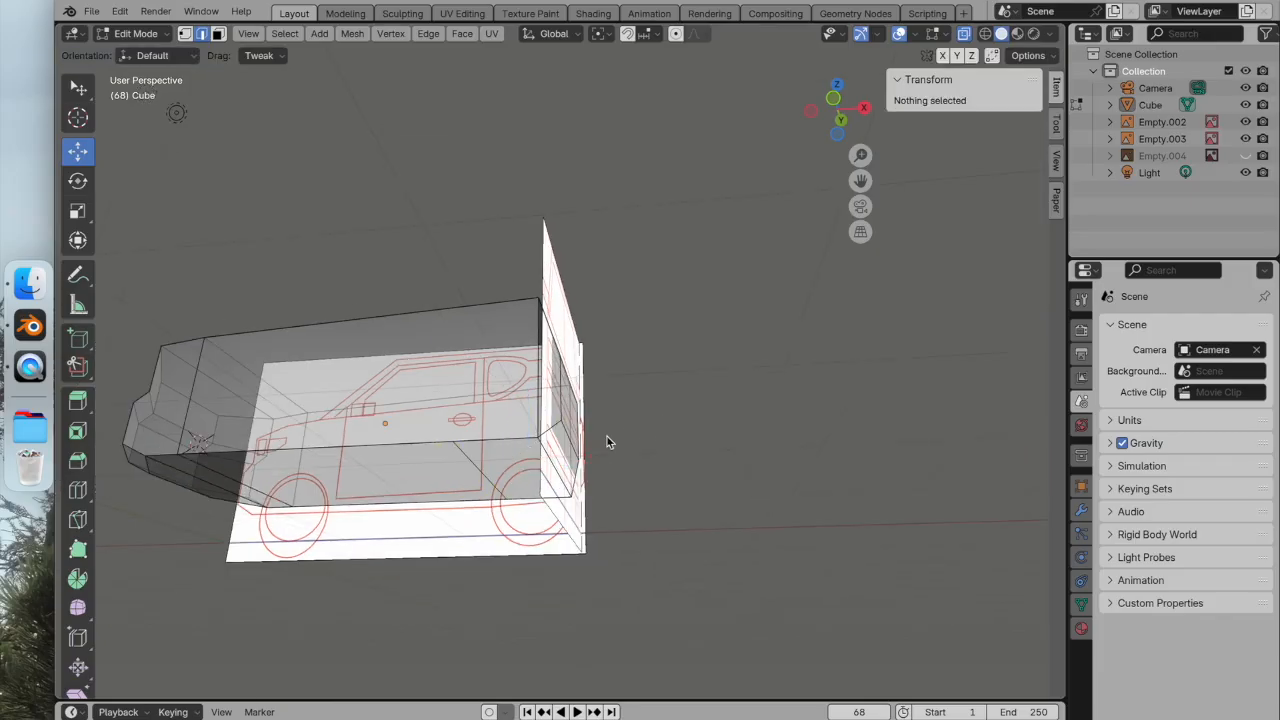
Select only the underside cut edge and move it forward along X to local X 0.559 m in the side view.
click(488, 481)
middle_drag(632, 442, 646, 470)
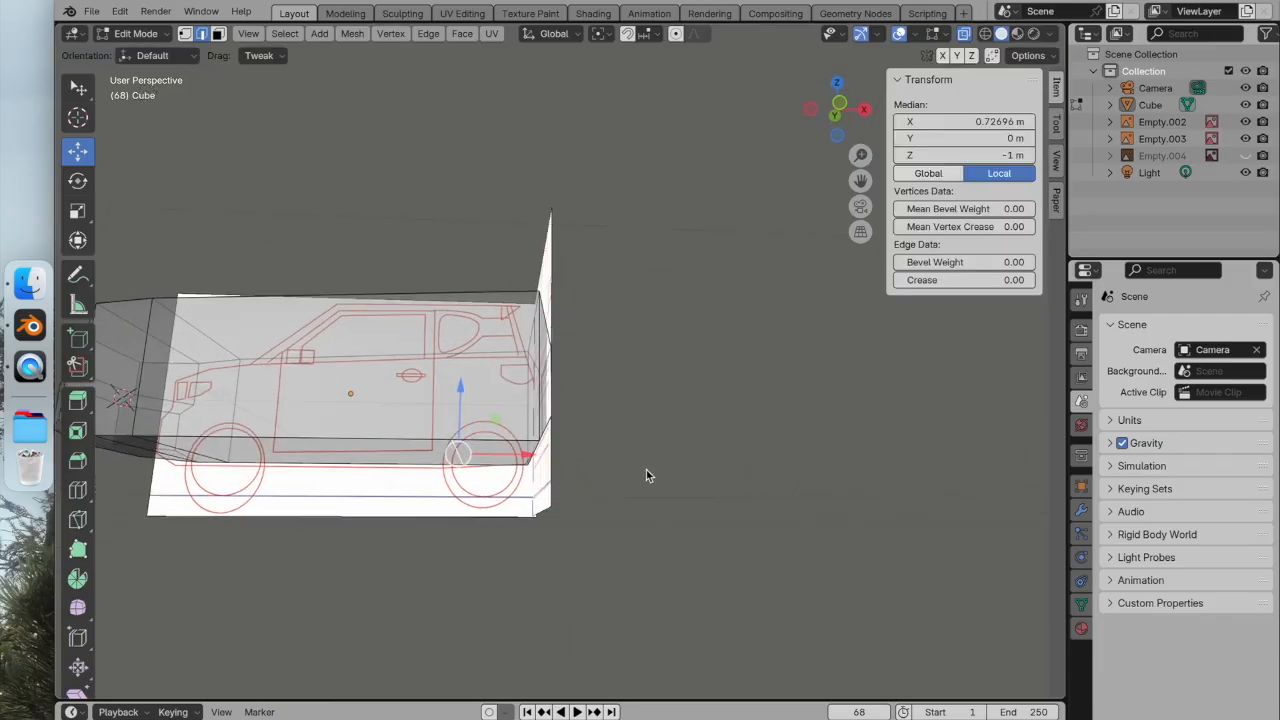
scroll(646, 470, down, 1)
click(832, 114)
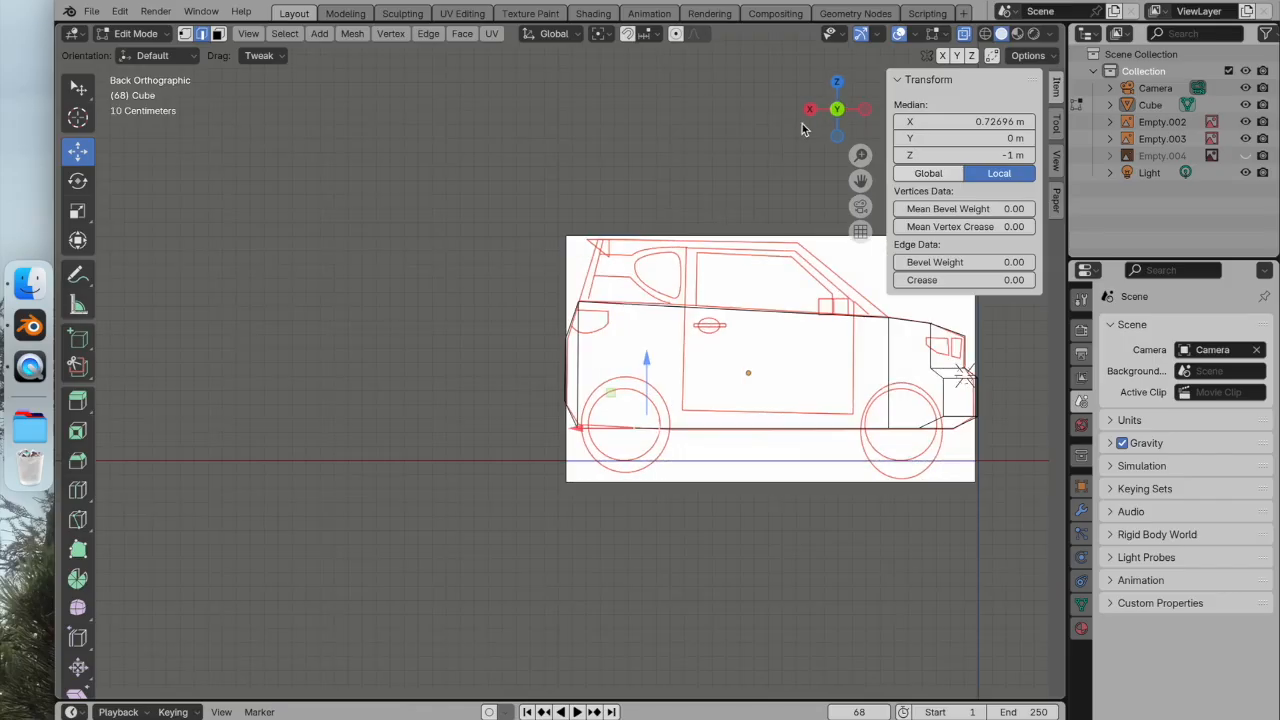
click(836, 110)
scroll(618, 293, up, 3)
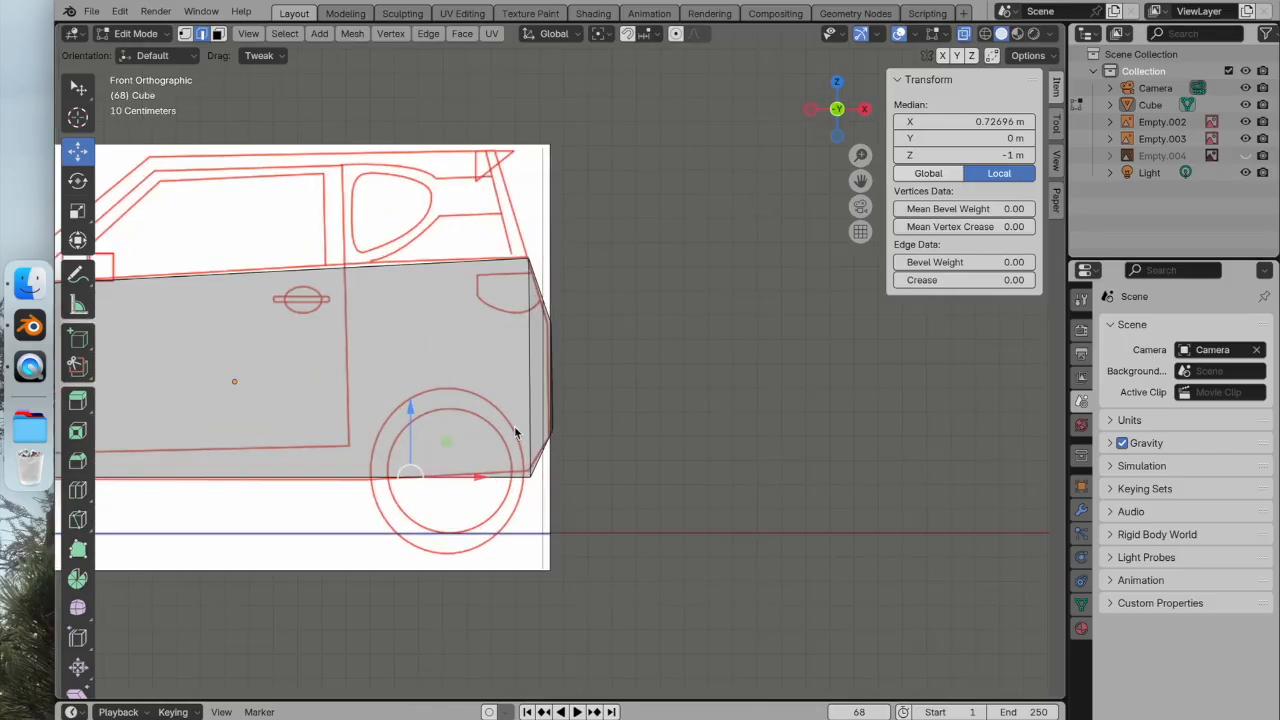
drag(476, 482, 441, 478)
Hide the rear-view blueprint image Empty.002.
middle_drag(548, 459, 549, 465)
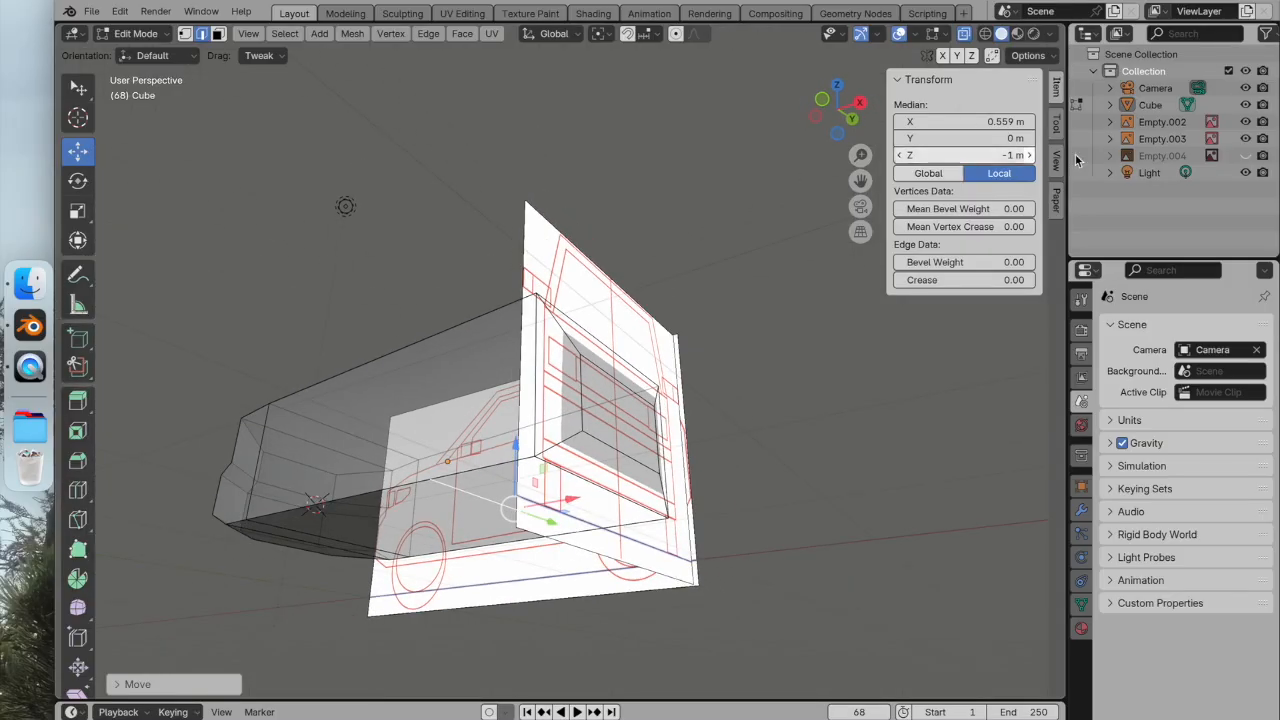
click(1245, 138)
click(1245, 138)
click(1245, 121)
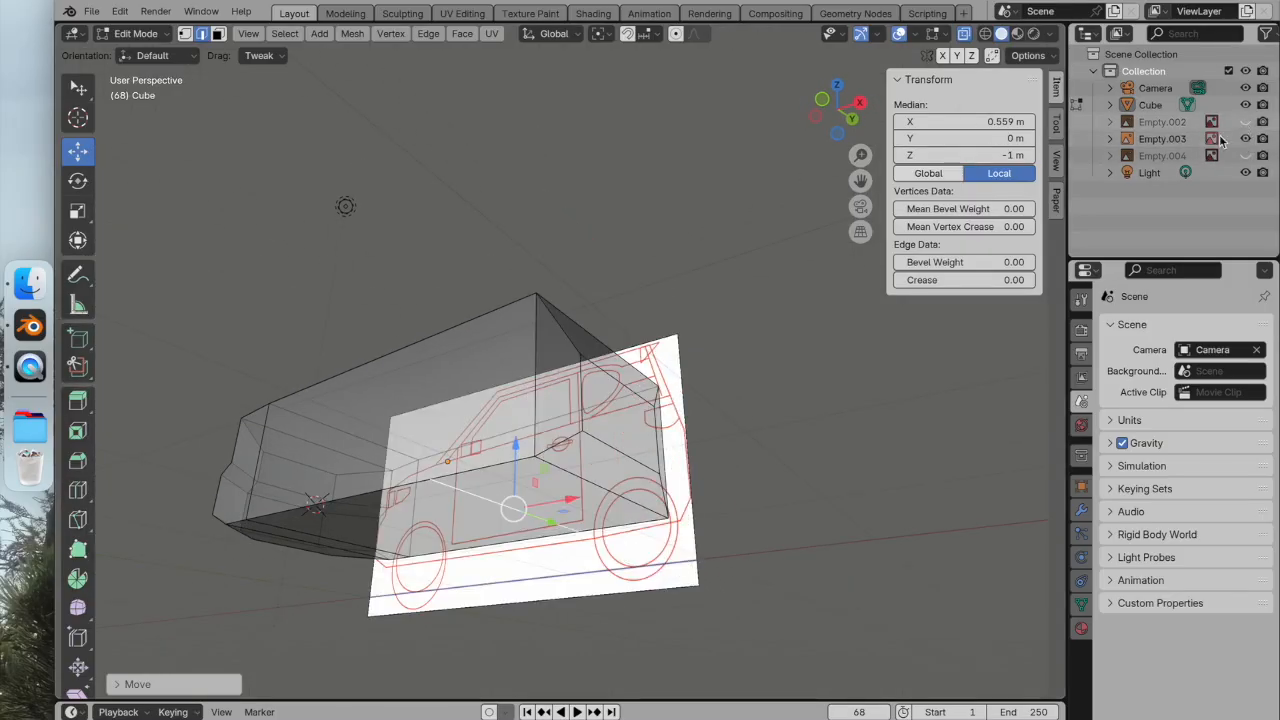
Select the body's lower rear edge and raise it along Z to local Z -0.91142 m in the side view.
middle_drag(715, 380, 748, 385)
click(600, 528)
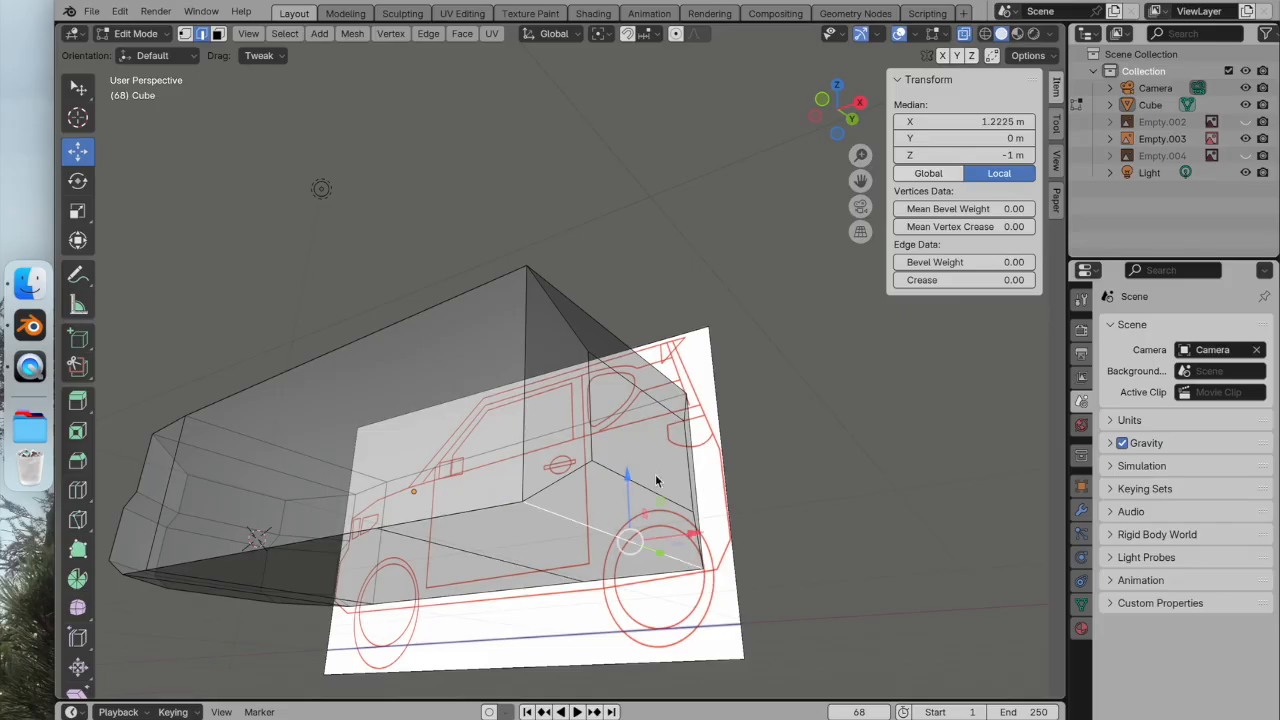
click(848, 120)
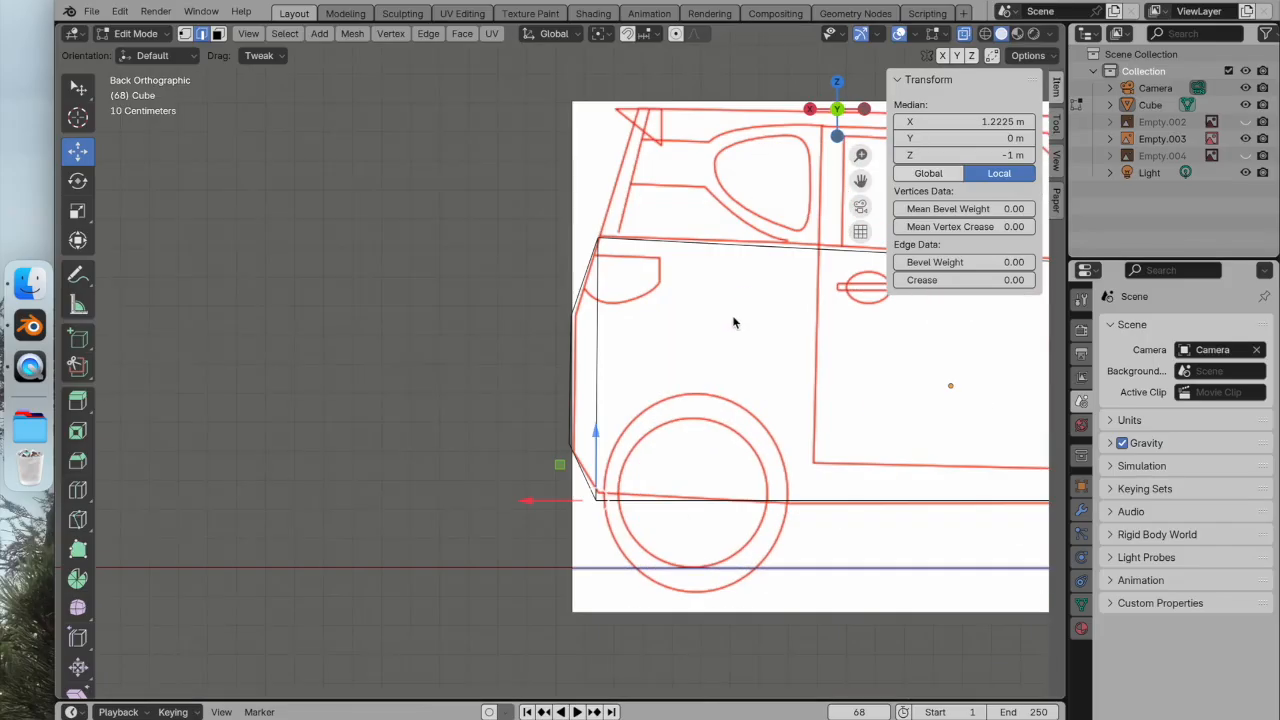
click(837, 109)
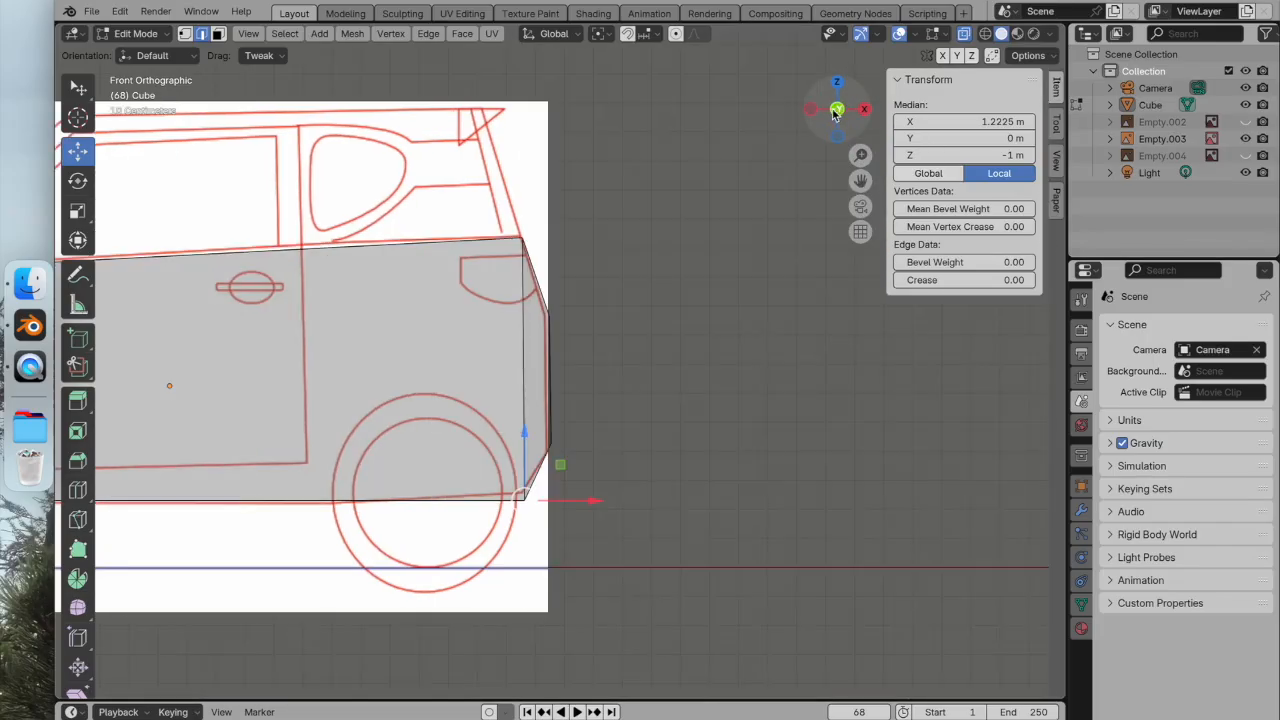
drag(526, 432, 526, 423)
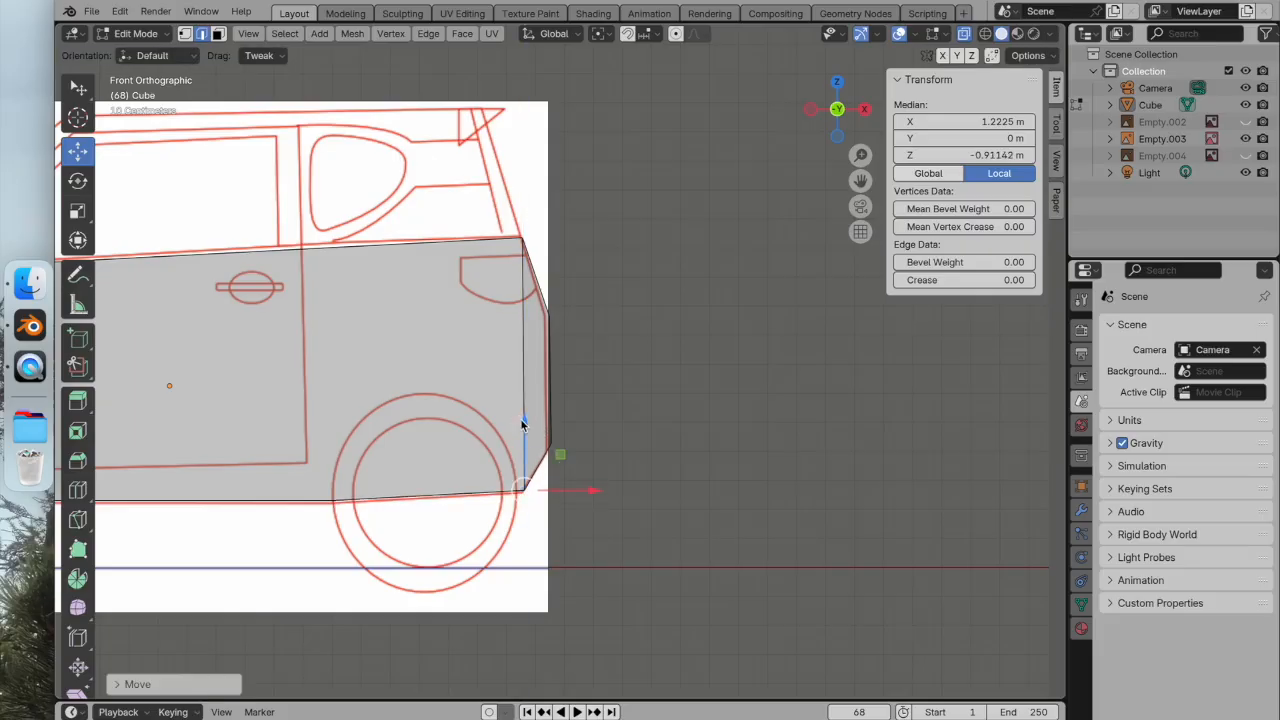
click(621, 453)
scroll(614, 449, down, 4)
shift+middle_drag(457, 434, 513, 519)
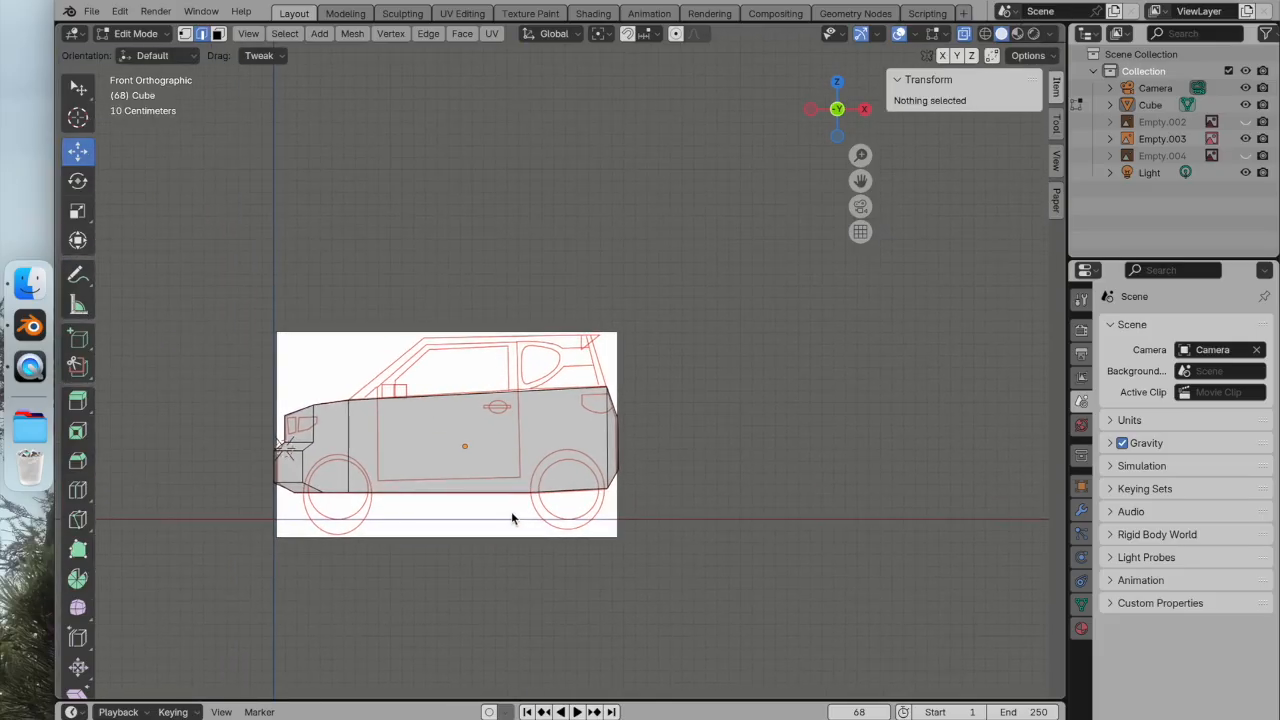
Turn off X-ray display and select the large top face behind the hood in face select mode.
middle_drag(590, 462, 645, 478)
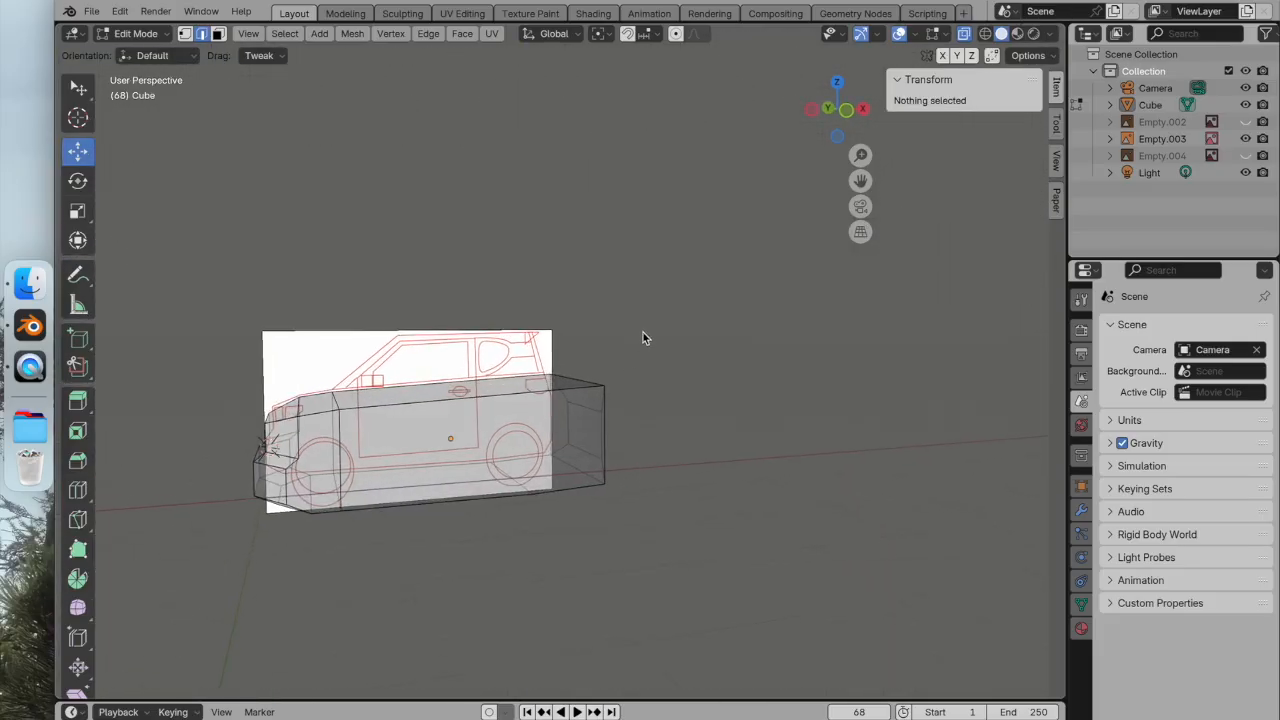
click(965, 35)
middle_drag(830, 300, 639, 396)
click(636, 392)
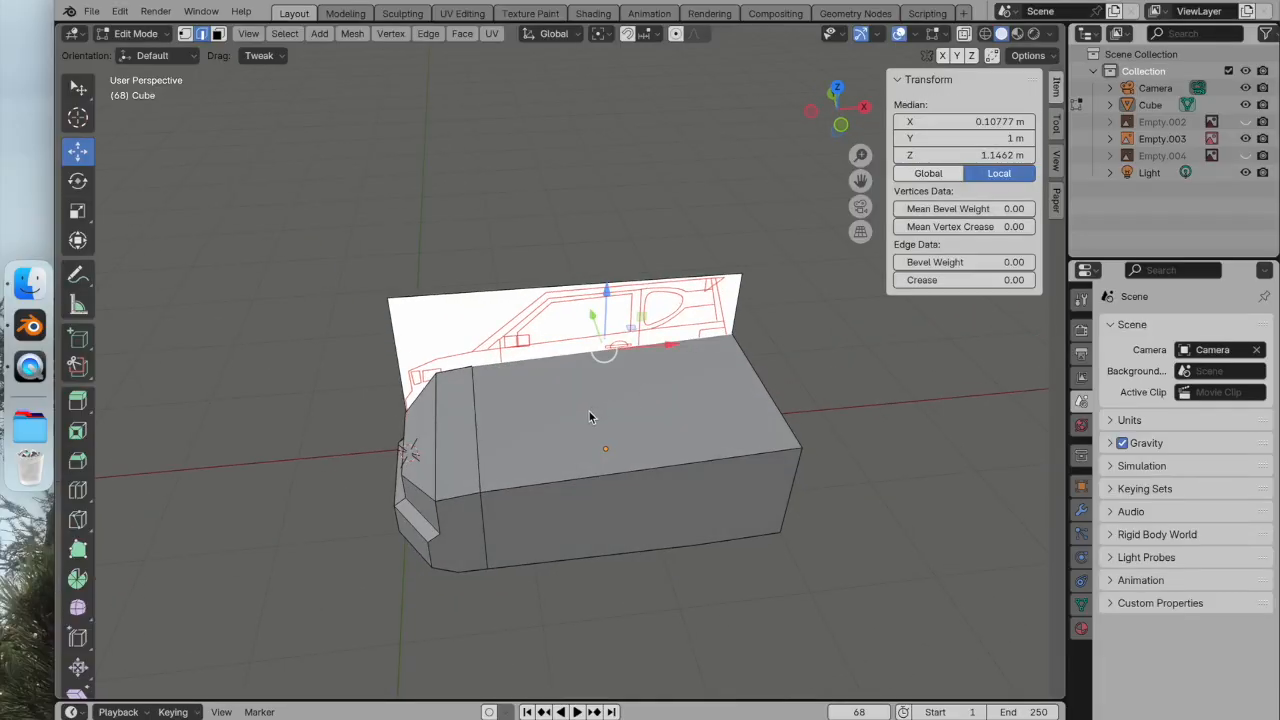
click(217, 34)
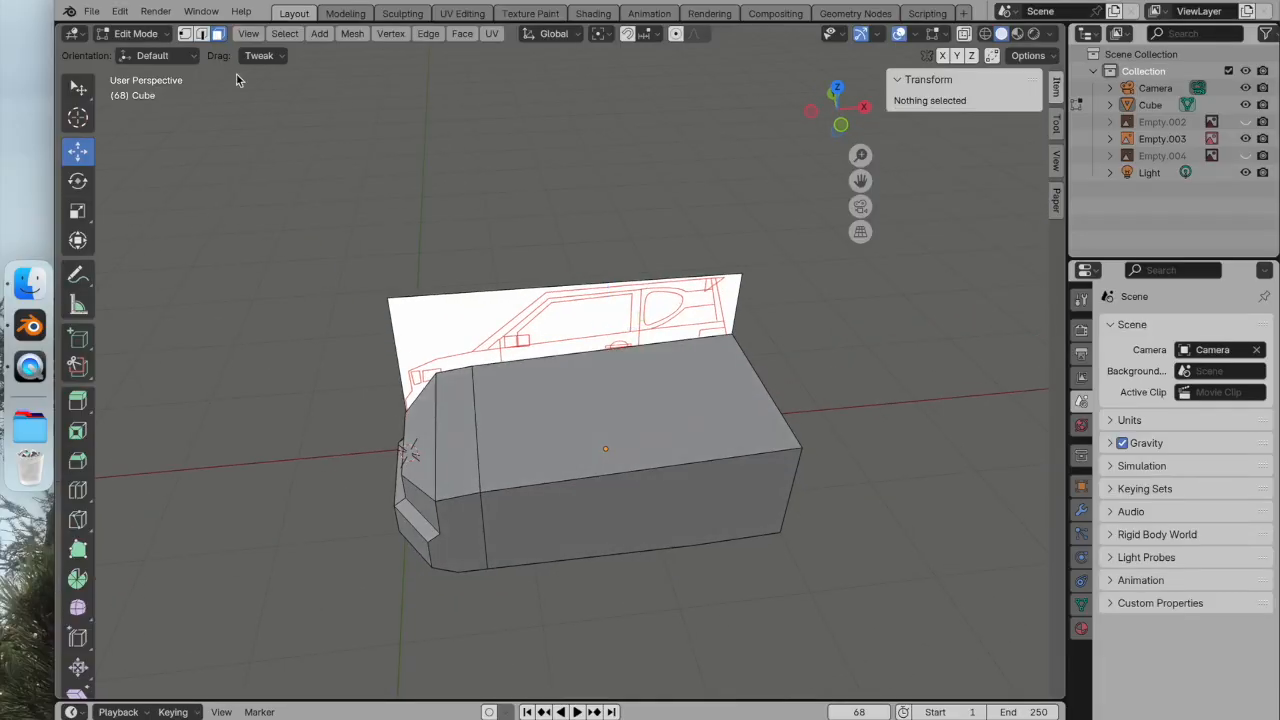
click(551, 388)
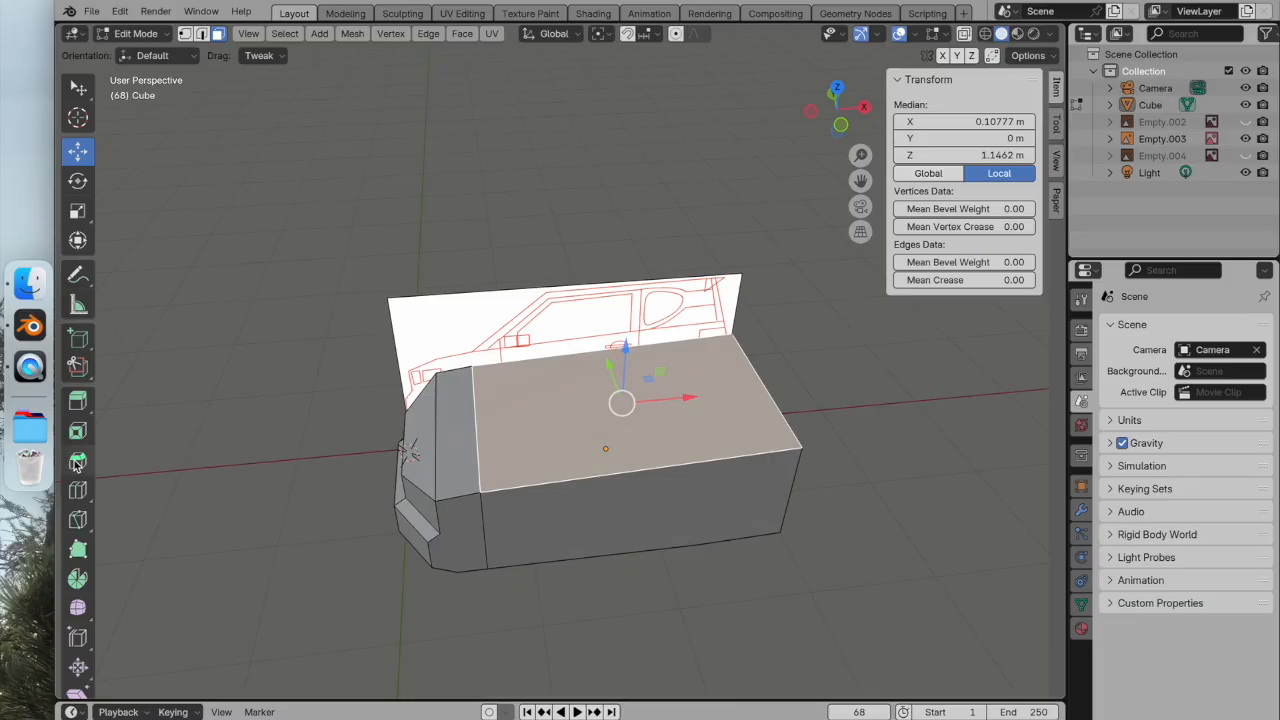
Extrude the large top face upward to local Z 2.8377 m and turn X-ray display on in solid shading.
click(78, 400)
drag(621, 352, 610, 274)
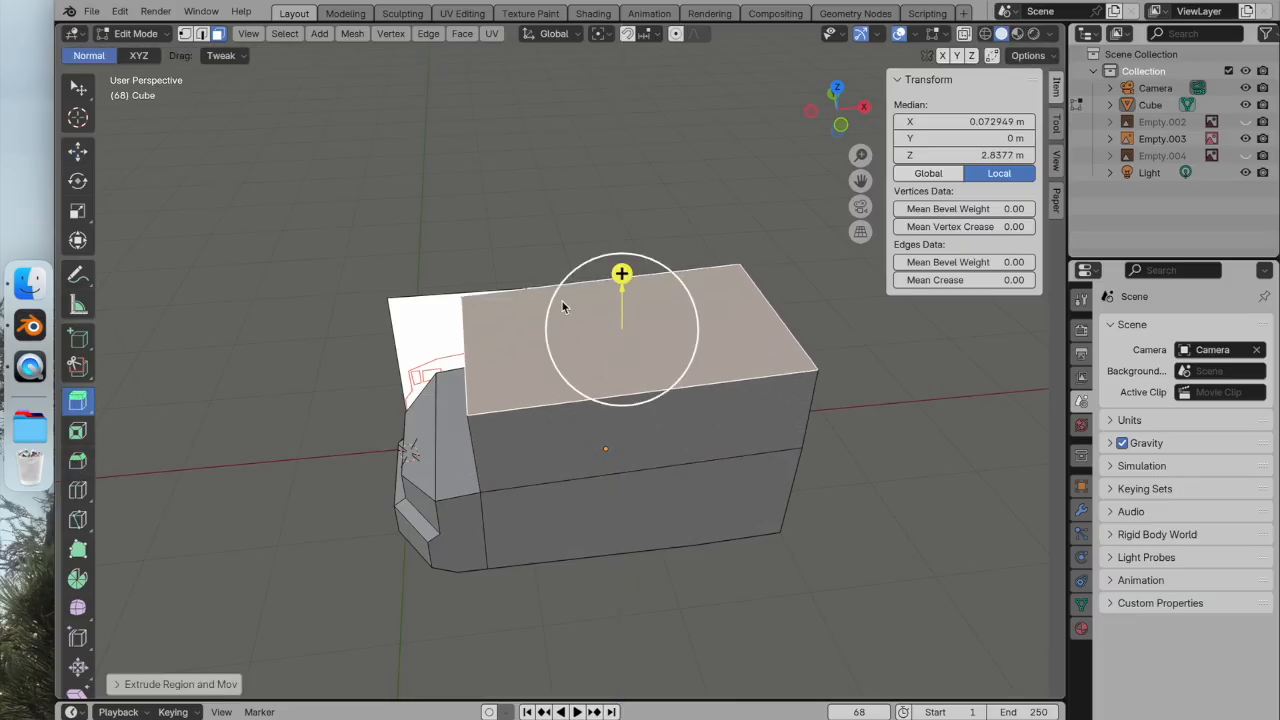
click(965, 34)
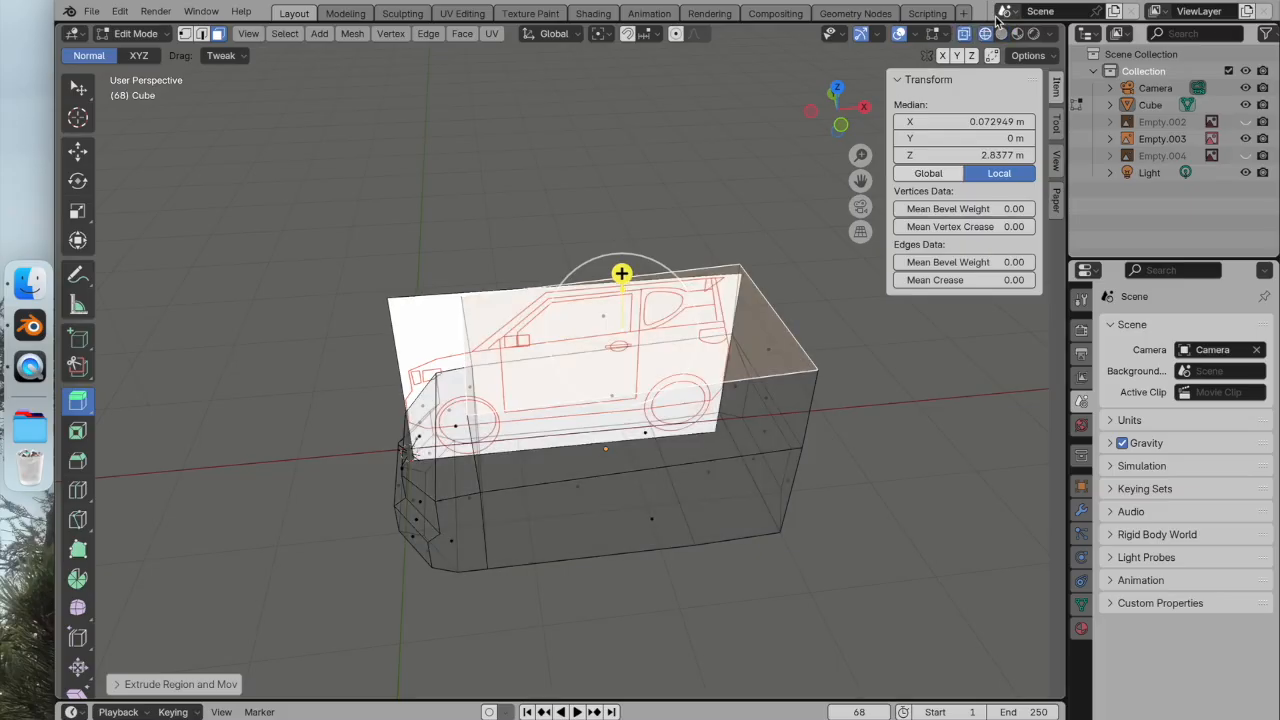
click(1001, 34)
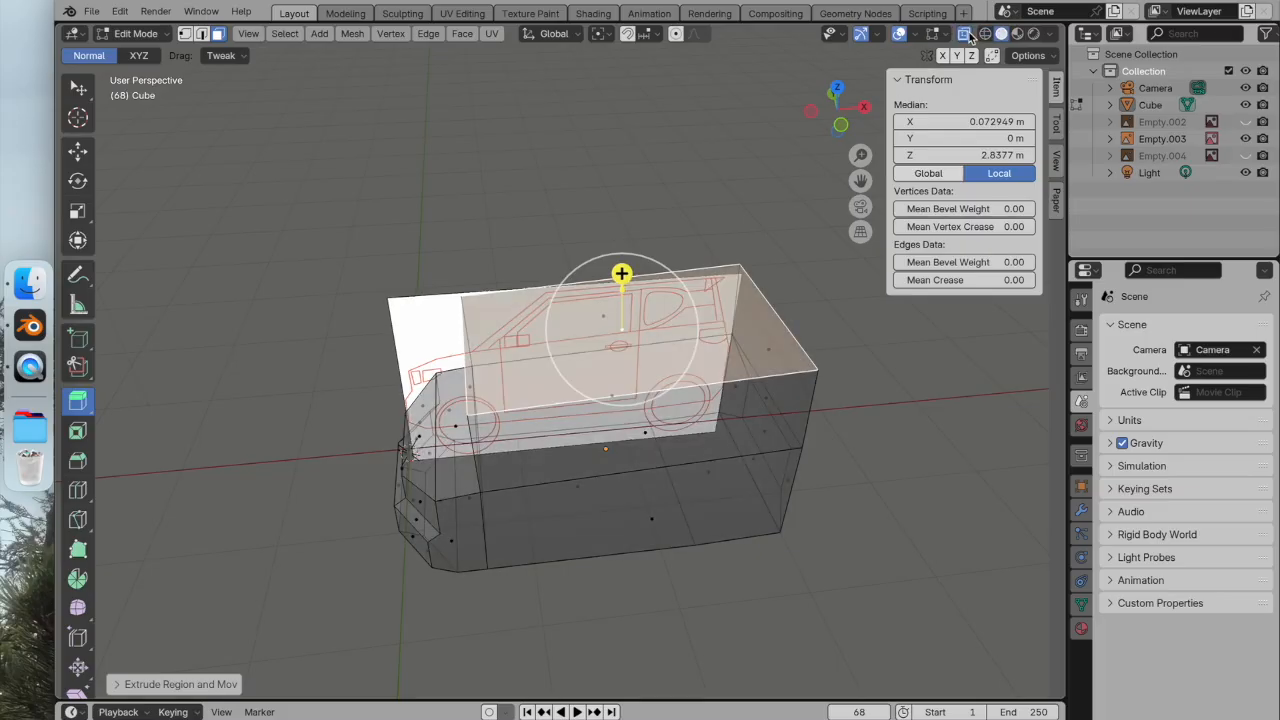
Switch to the top orthographic view and show the top-view blueprint image Empty.004.
click(841, 97)
click(841, 97)
click(841, 90)
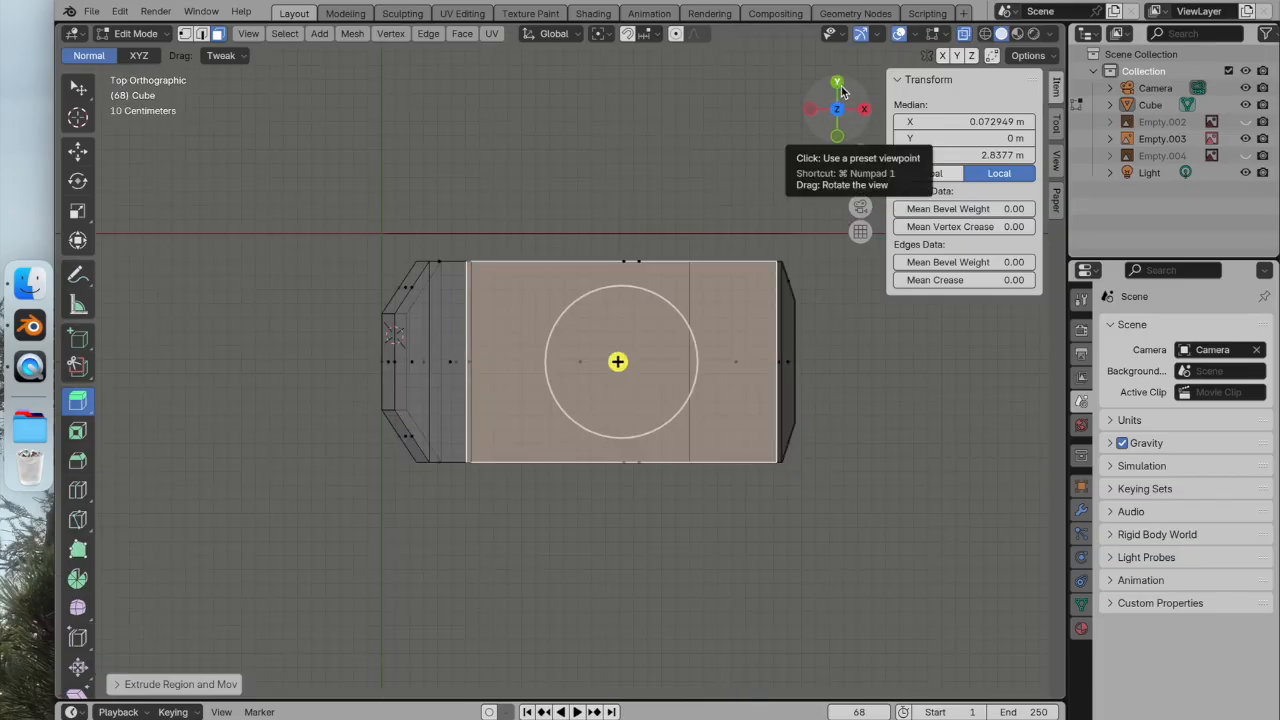
click(1245, 155)
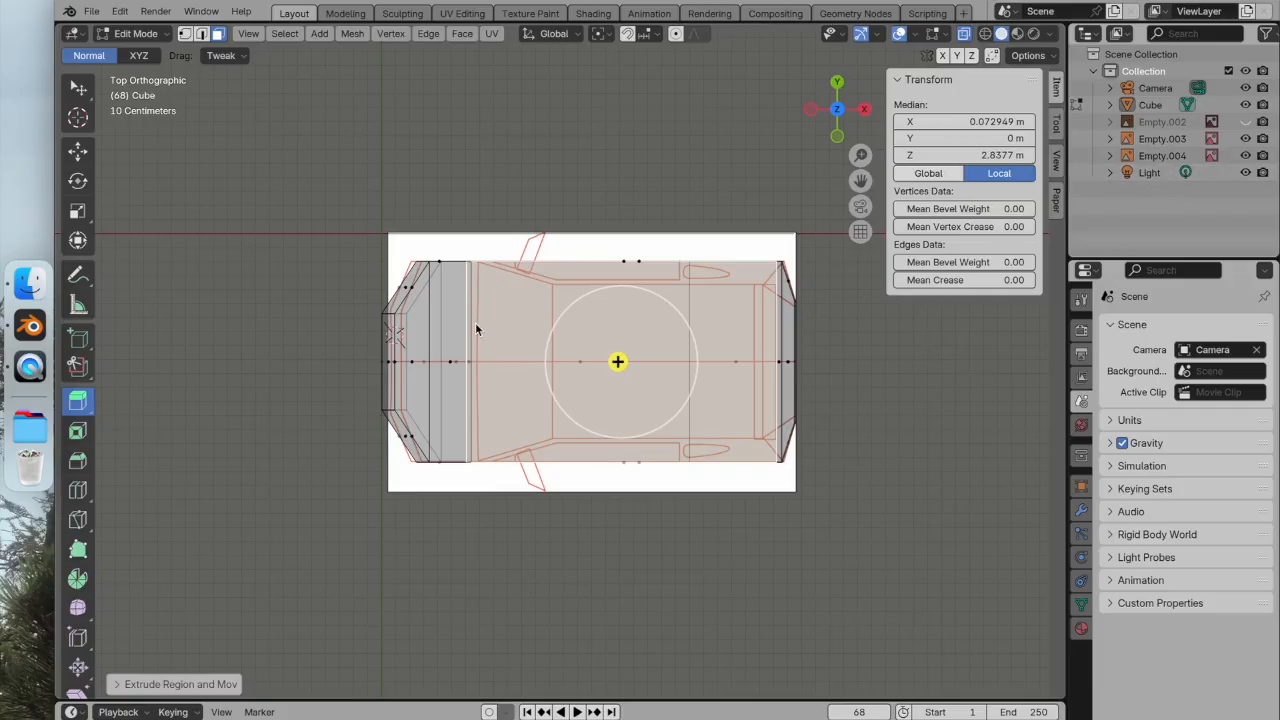
Scale the extruded roof face down along Y and X to fit the roof outline in the top-view blueprint.
click(77, 210)
drag(620, 307, 622, 320)
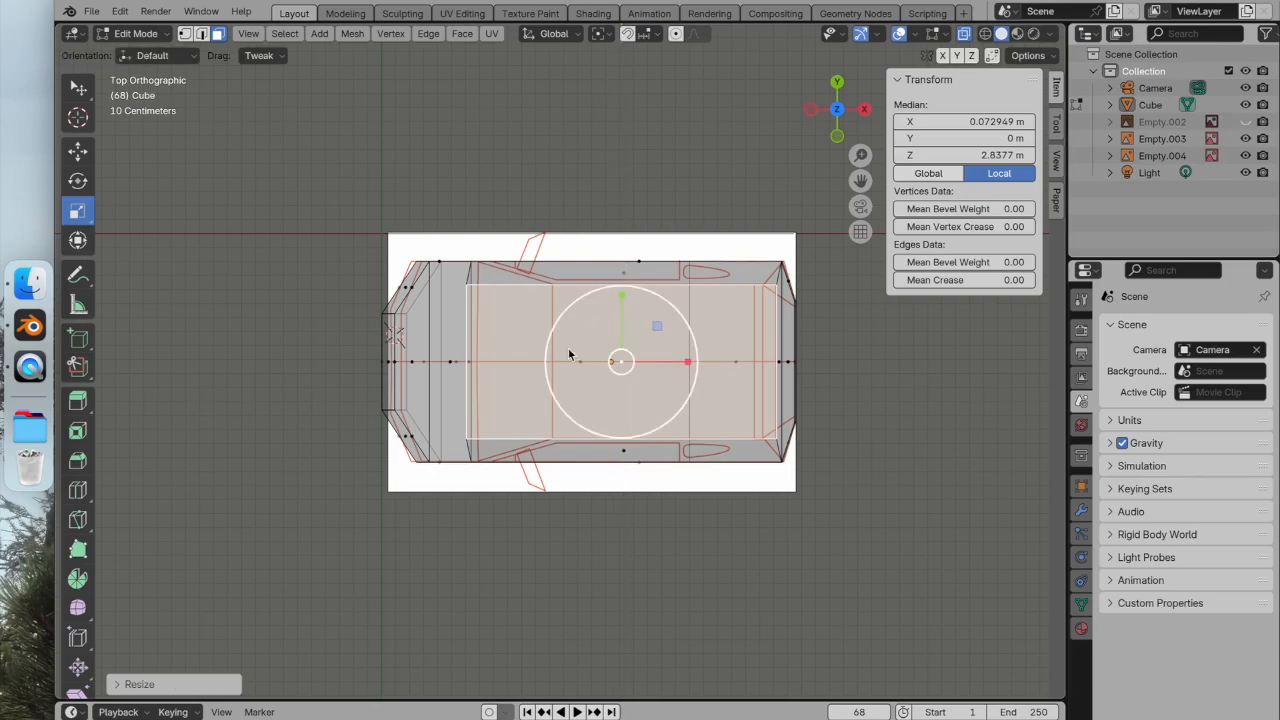
mouse_move(686, 363)
mouse_down()
mouse_move(662, 363)
mouse_move(680, 364)
mouse_up()
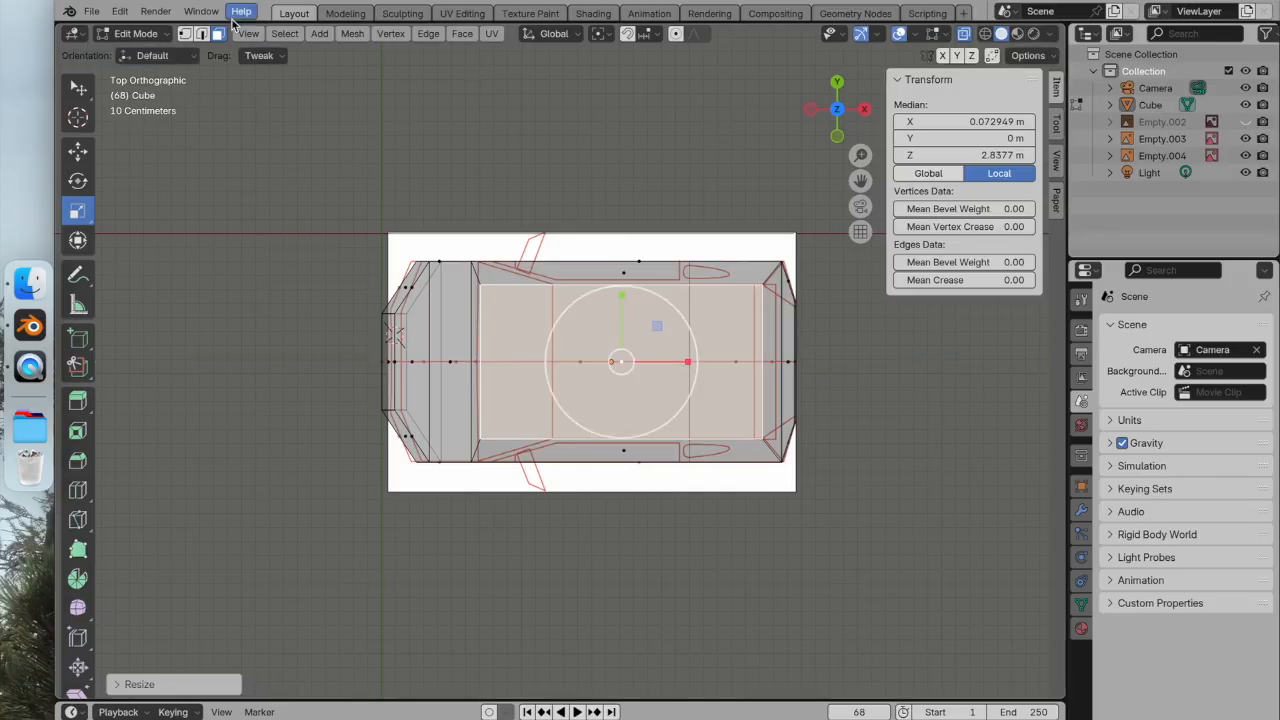
Select the roof's front edge and move it rearward along X to local X -0.41514 m.
click(508, 259)
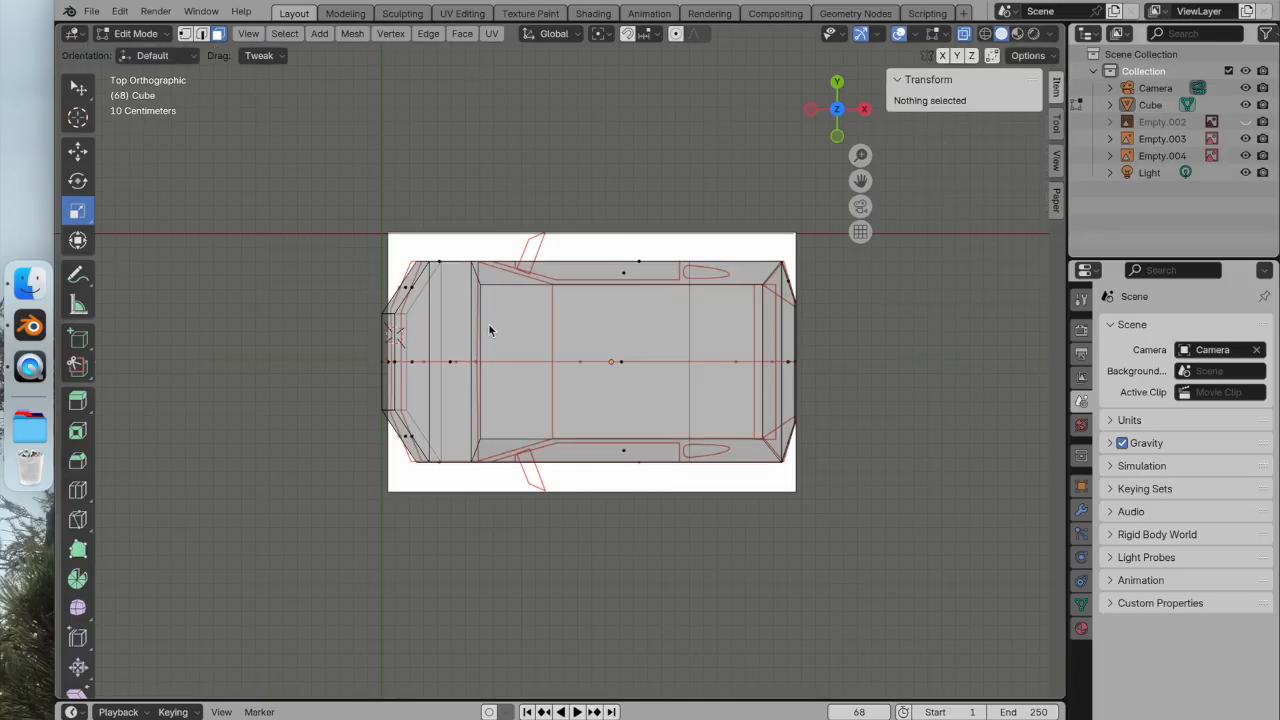
alt+click(486, 332)
click(200, 36)
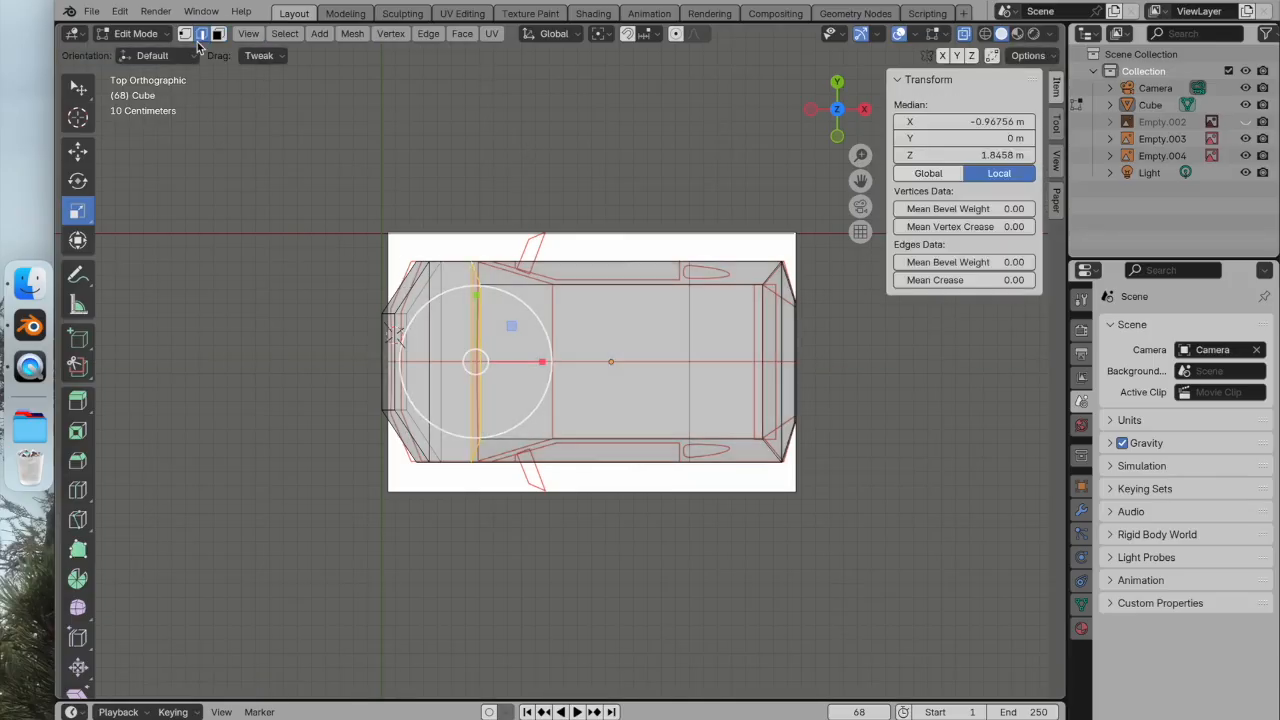
click(483, 332)
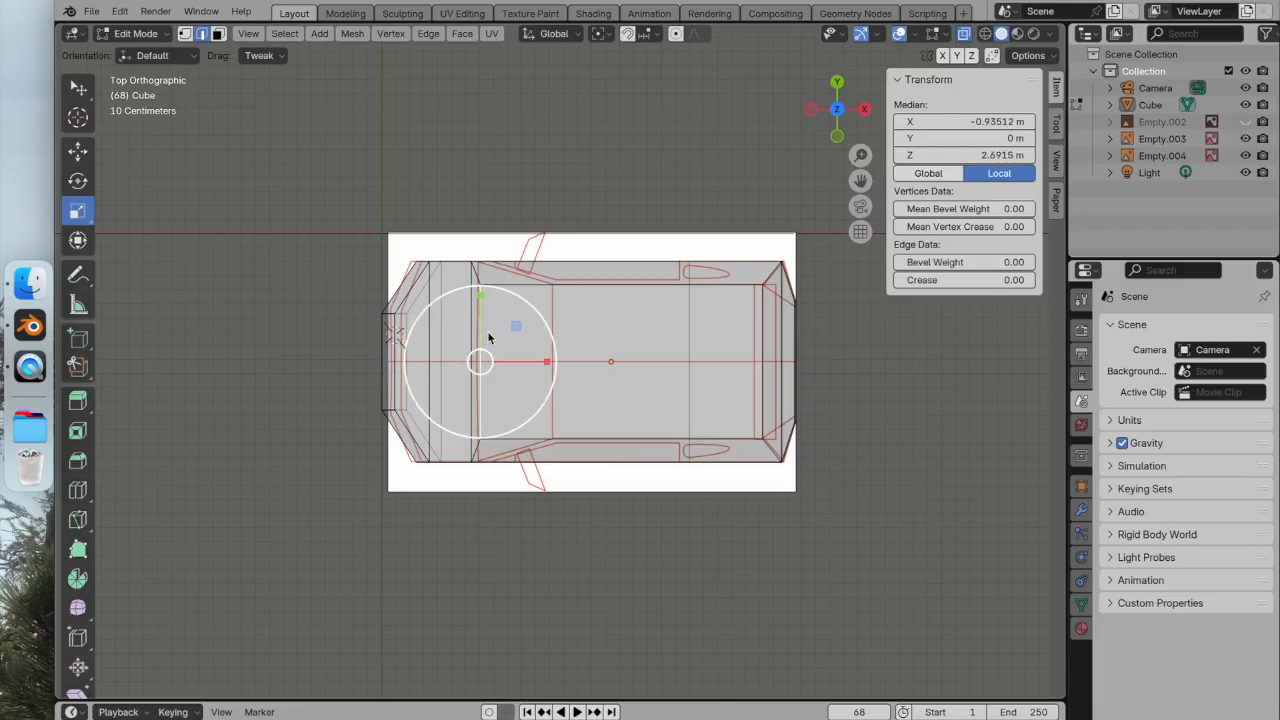
click(78, 149)
drag(535, 366, 608, 364)
middle_drag(608, 364, 587, 128)
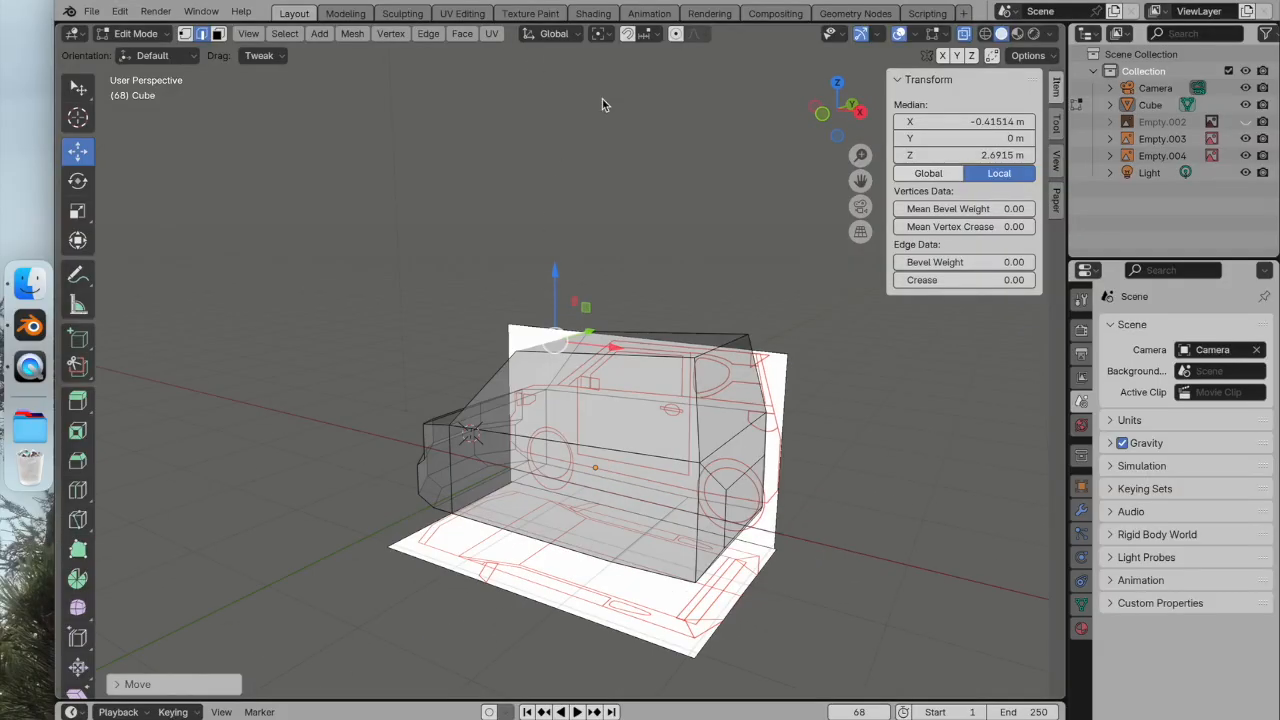
Select all four roof edges, lower them along Z toward the side blueprint's roofline, and clear the selection.
click(823, 113)
scroll(751, 150, up, 5)
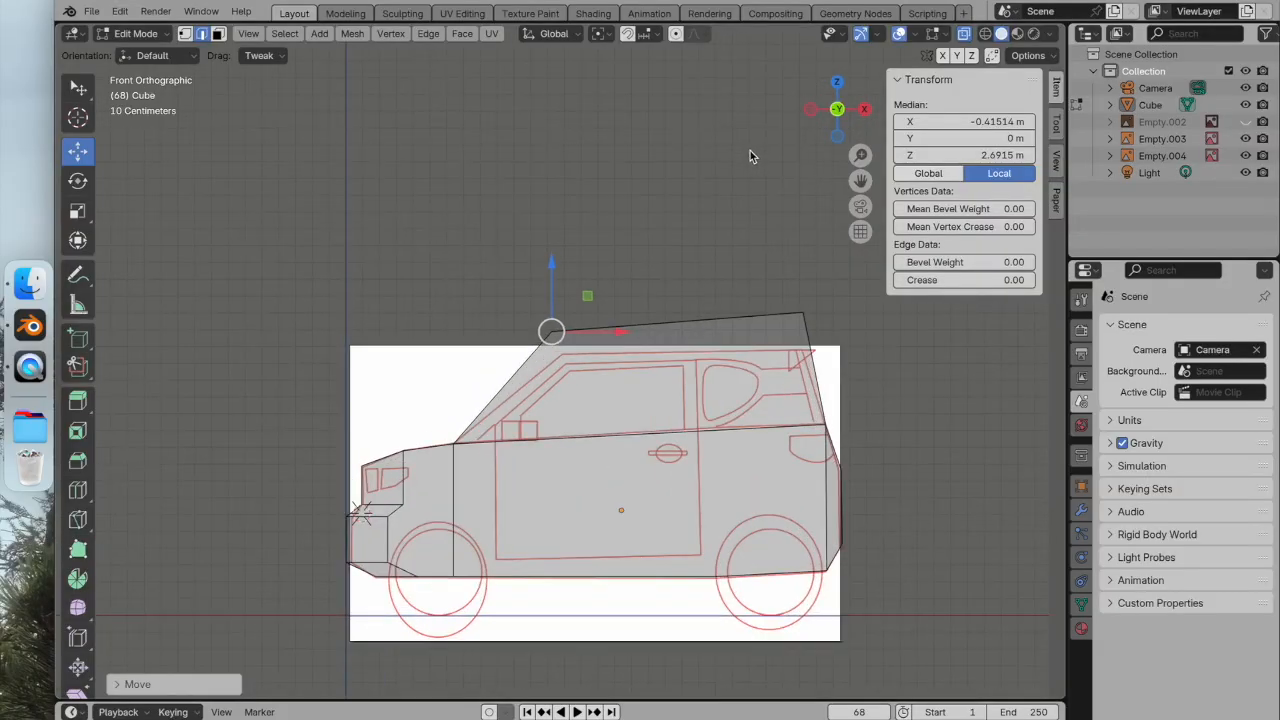
middle_drag(661, 219, 703, 298)
click(686, 311)
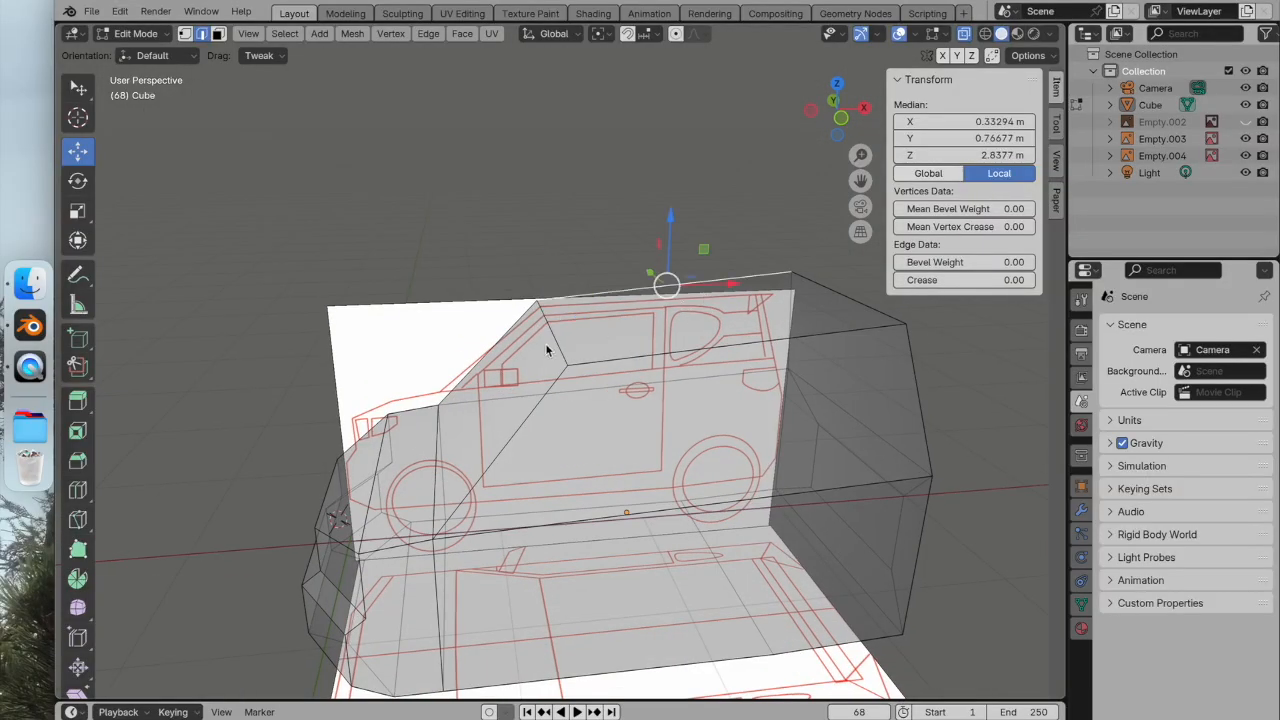
shift+click(552, 342)
shift+click(689, 352)
shift+click(842, 295)
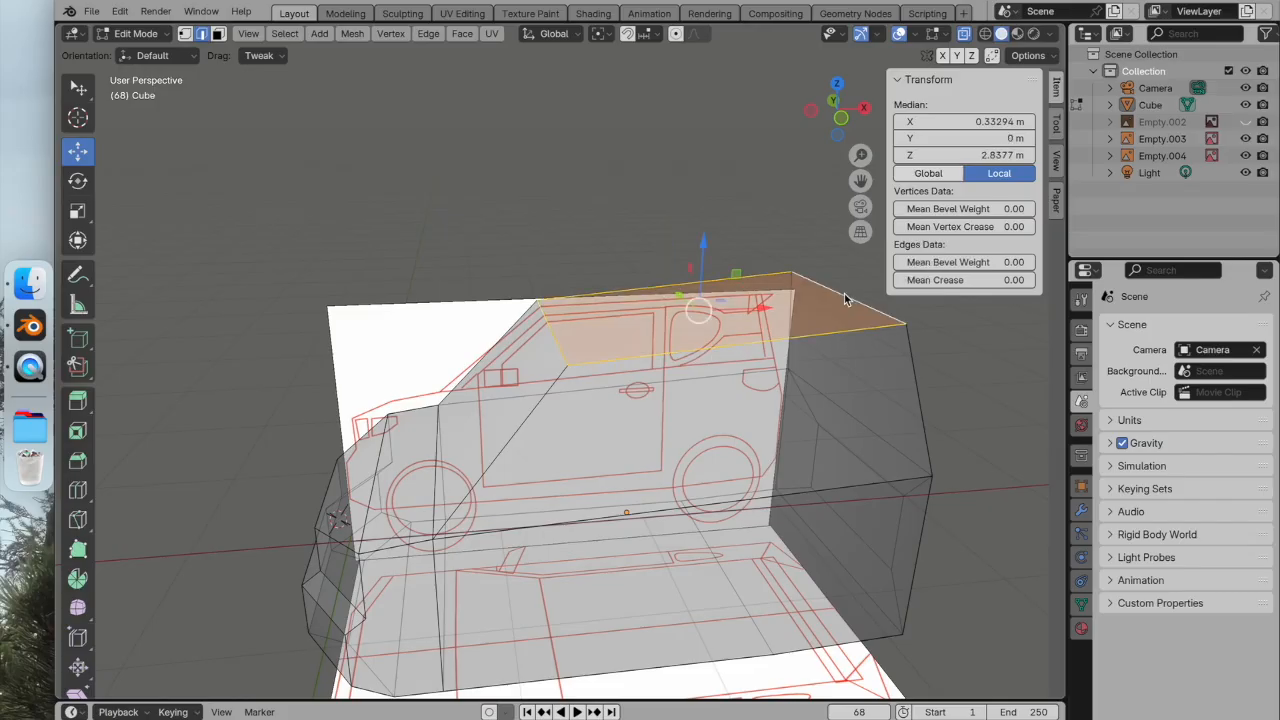
click(843, 117)
drag(703, 249, 704, 226)
click(605, 296)
middle_drag(605, 296, 546, 370)
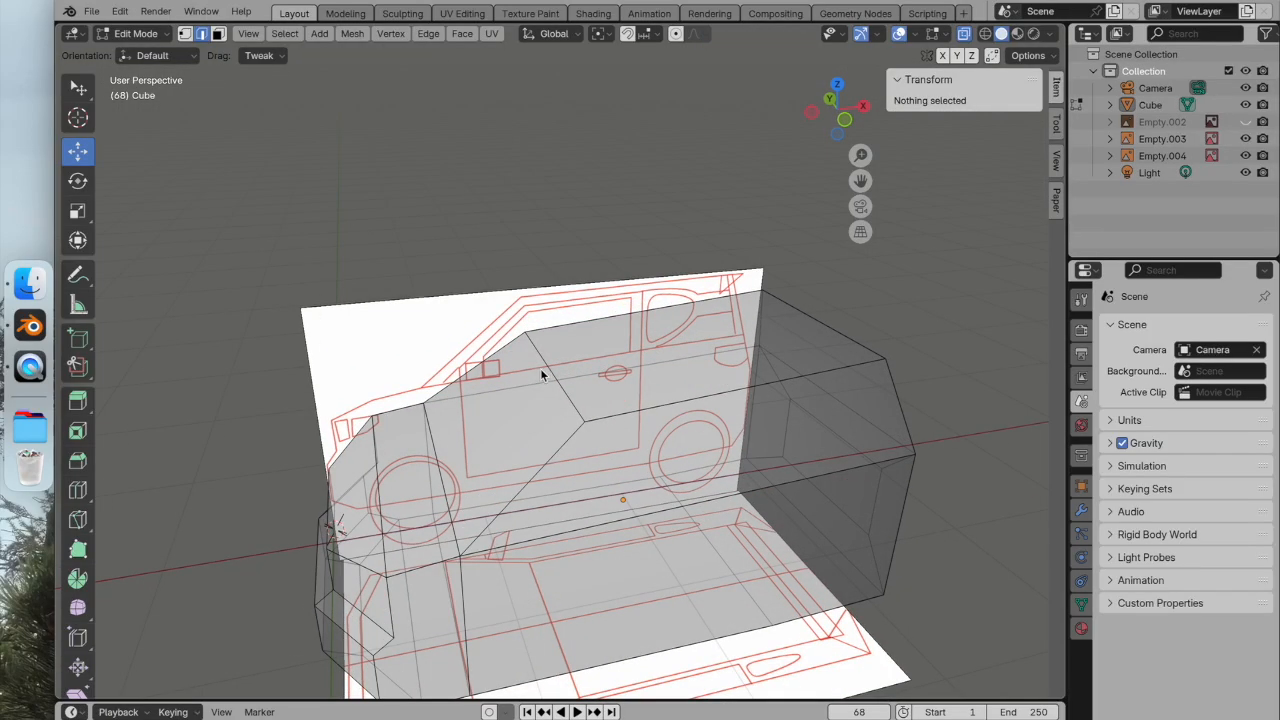
Move the roof's front edge to local X -0.36895 m and Z 2.3407 m in the side view, and clear the selection.
click(549, 372)
click(846, 119)
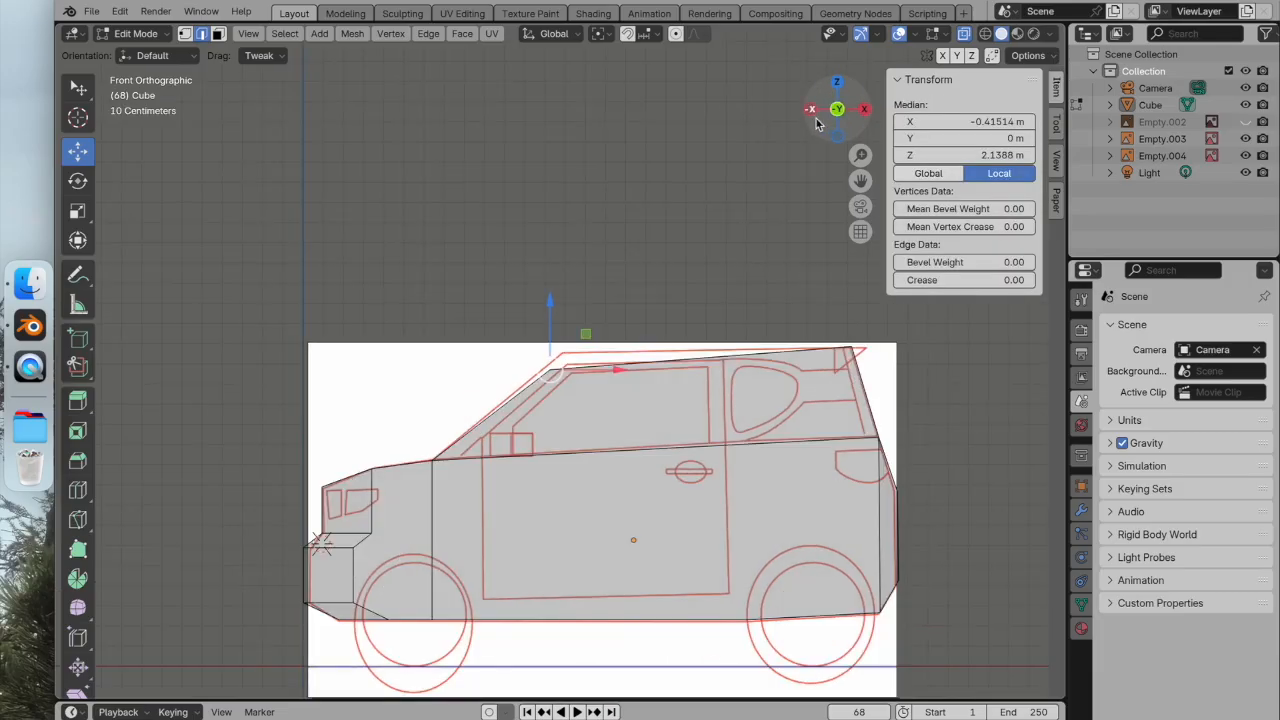
drag(552, 298, 557, 277)
drag(616, 352, 626, 350)
click(602, 243)
middle_drag(602, 243, 671, 270)
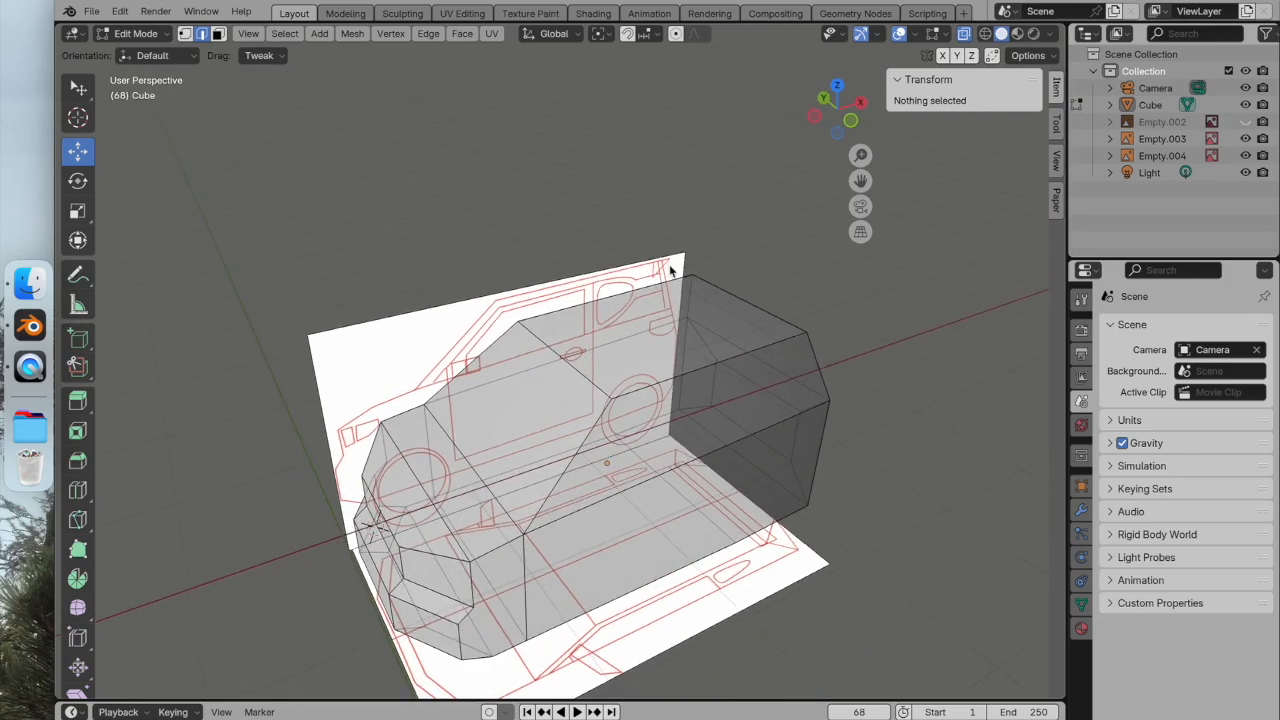
Turn off X-ray display and undo all roof edits back to the selected top face before its extrusion.
click(964, 33)
key(ctrl+z)
key(ctrl+z)
key(ctrl+z)
key(ctrl+z)
key(ctrl+z)
key(ctrl+z)
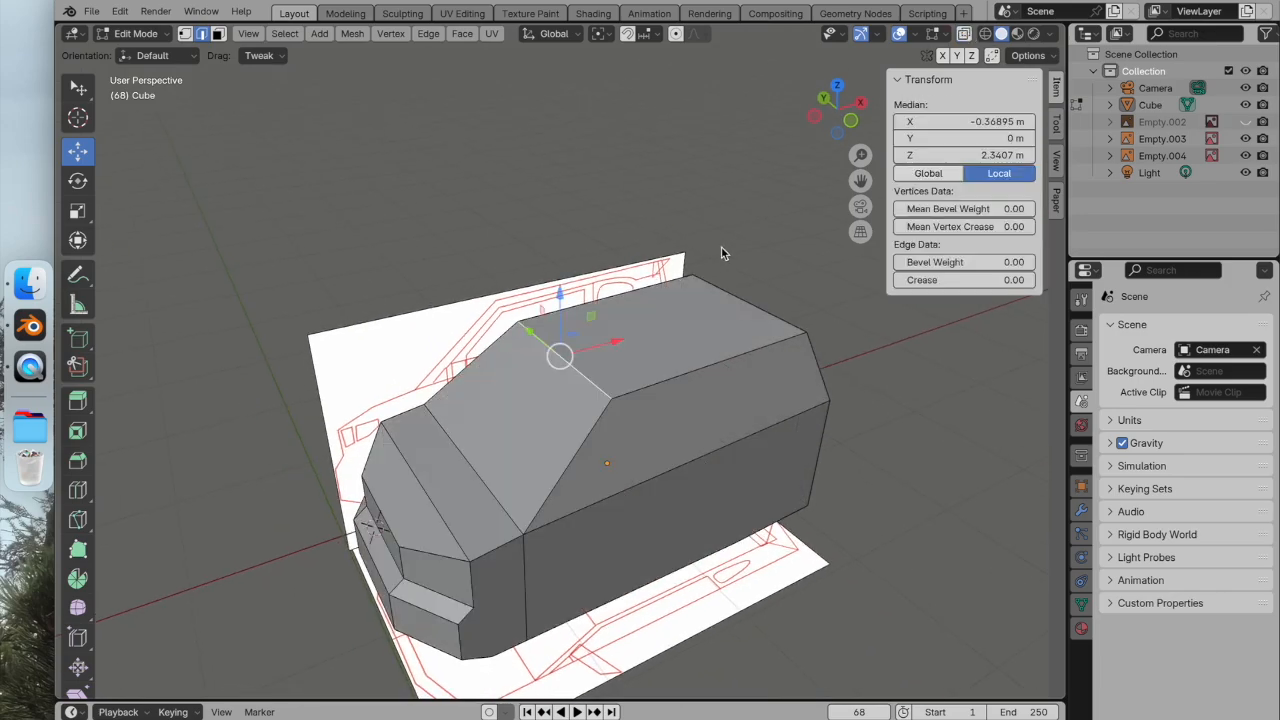
key(ctrl+z)
key(ctrl+z)
key(ctrl+z)
key(ctrl+z)
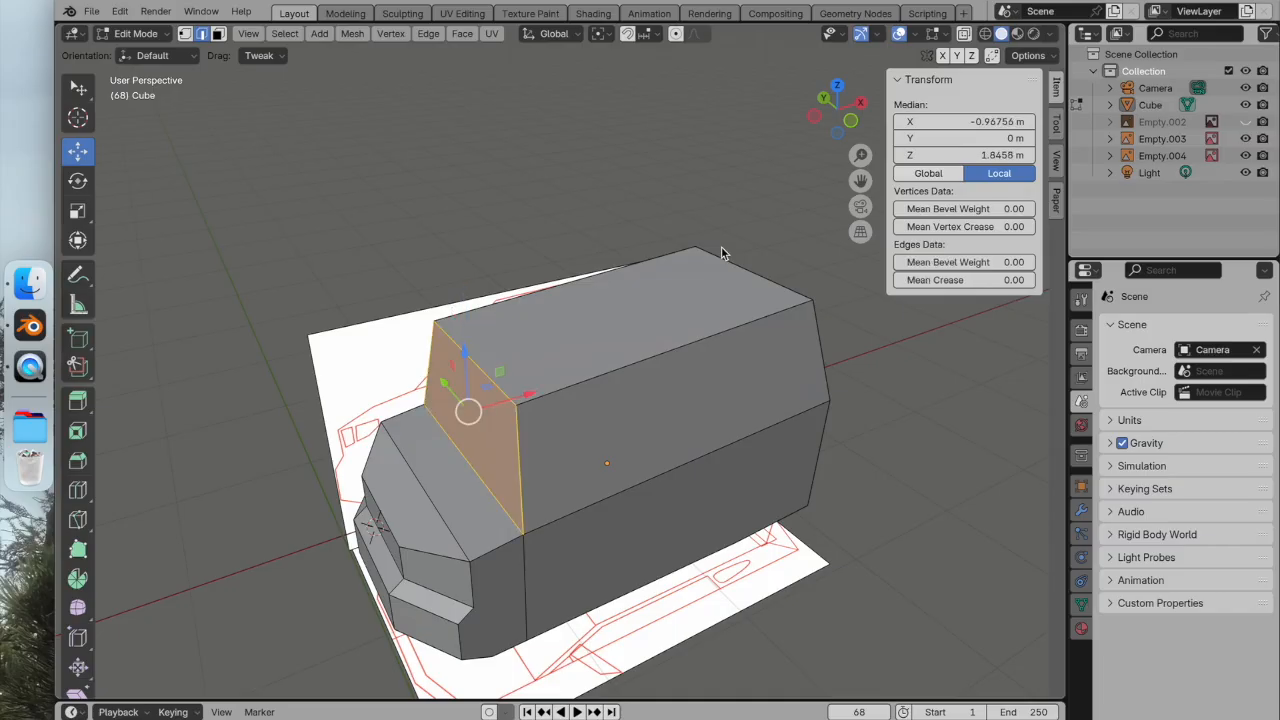
key(ctrl+z)
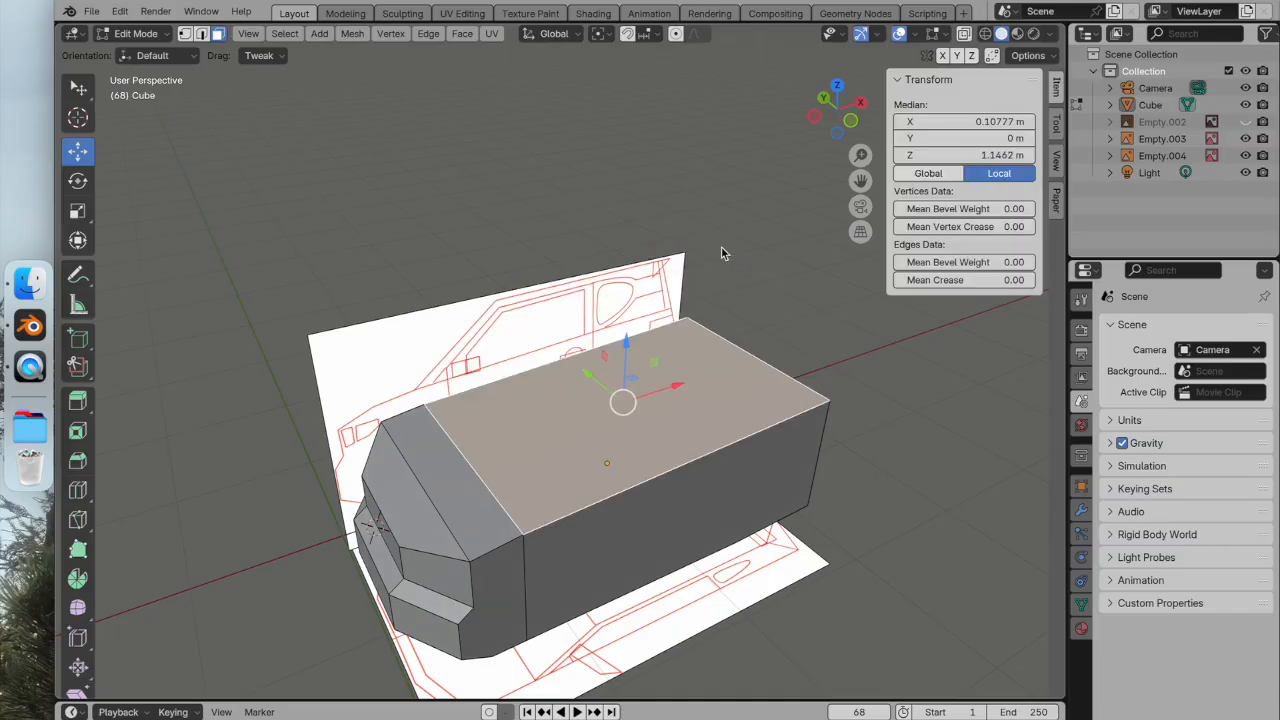
Try to inset the large top face in the perspective view, and undo the inset.
click(77, 430)
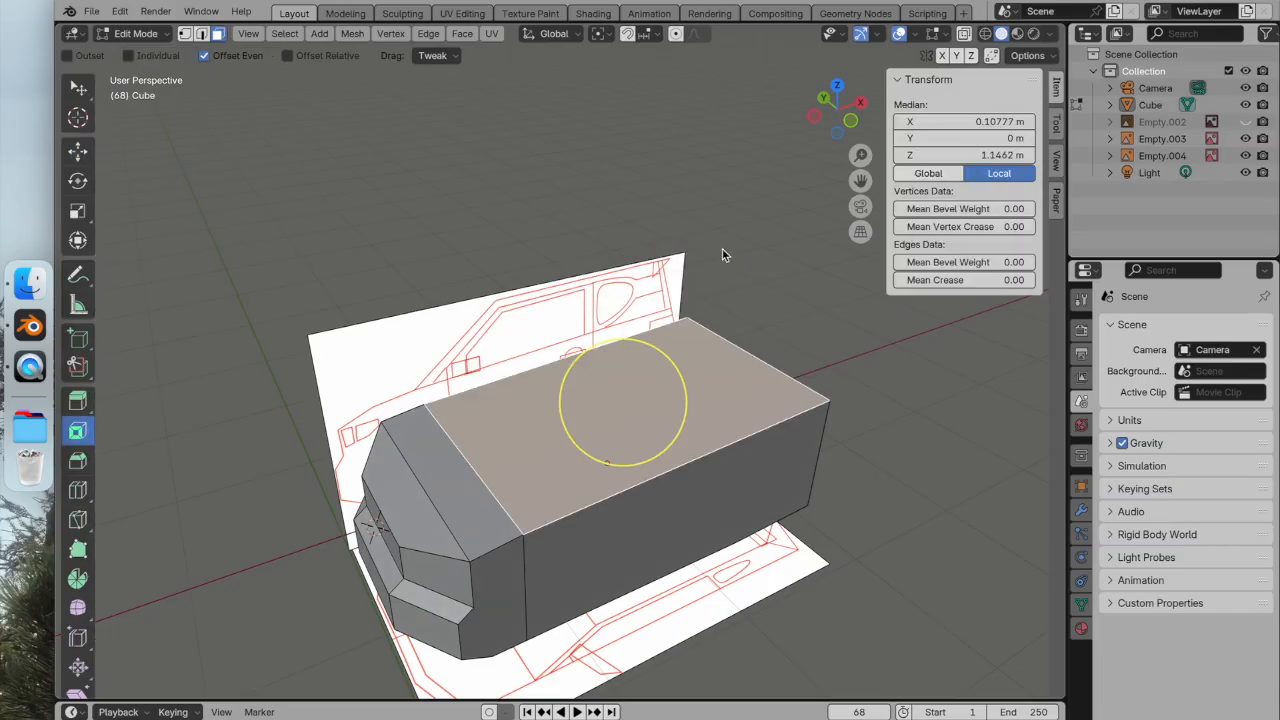
middle_drag(672, 307, 639, 333)
mouse_move(662, 346)
mouse_down()
mouse_move(637, 361)
mouse_move(648, 364)
mouse_up()
key(ctrl+z)
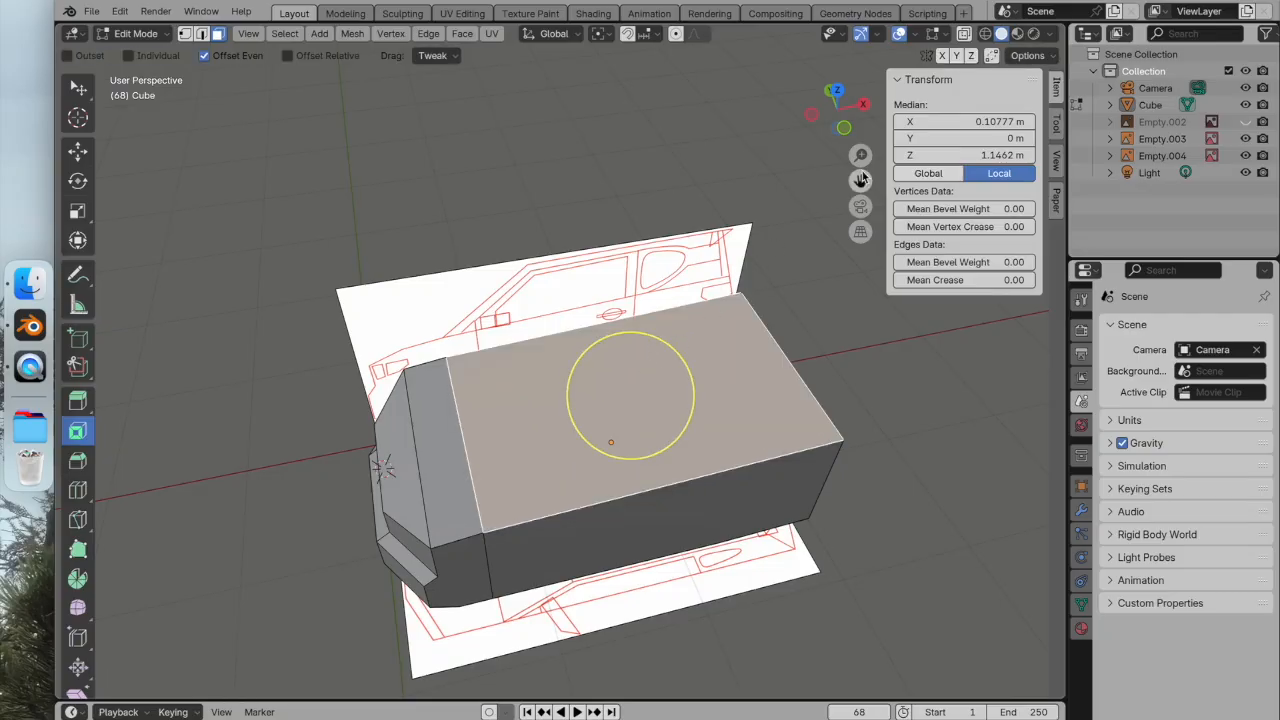
Turn on X-ray display and inset the large top face in the top view to match the blueprint's roof width.
click(836, 87)
click(964, 34)
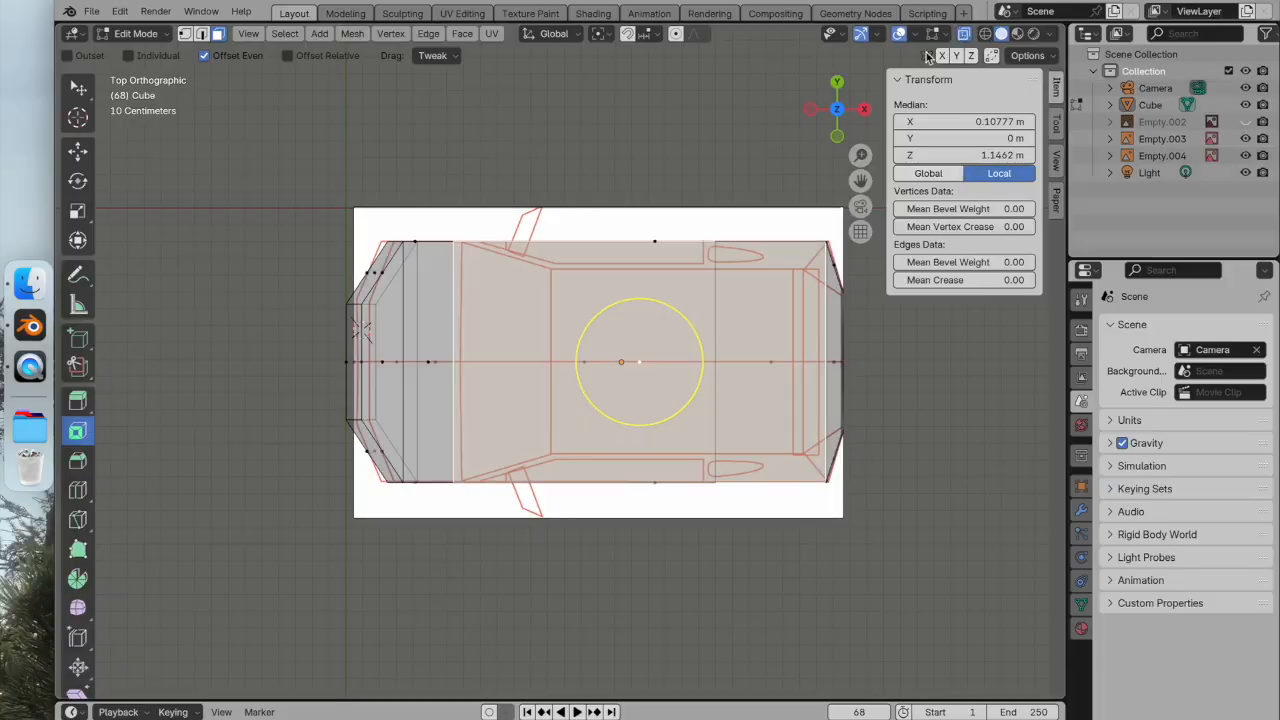
drag(688, 319, 668, 330)
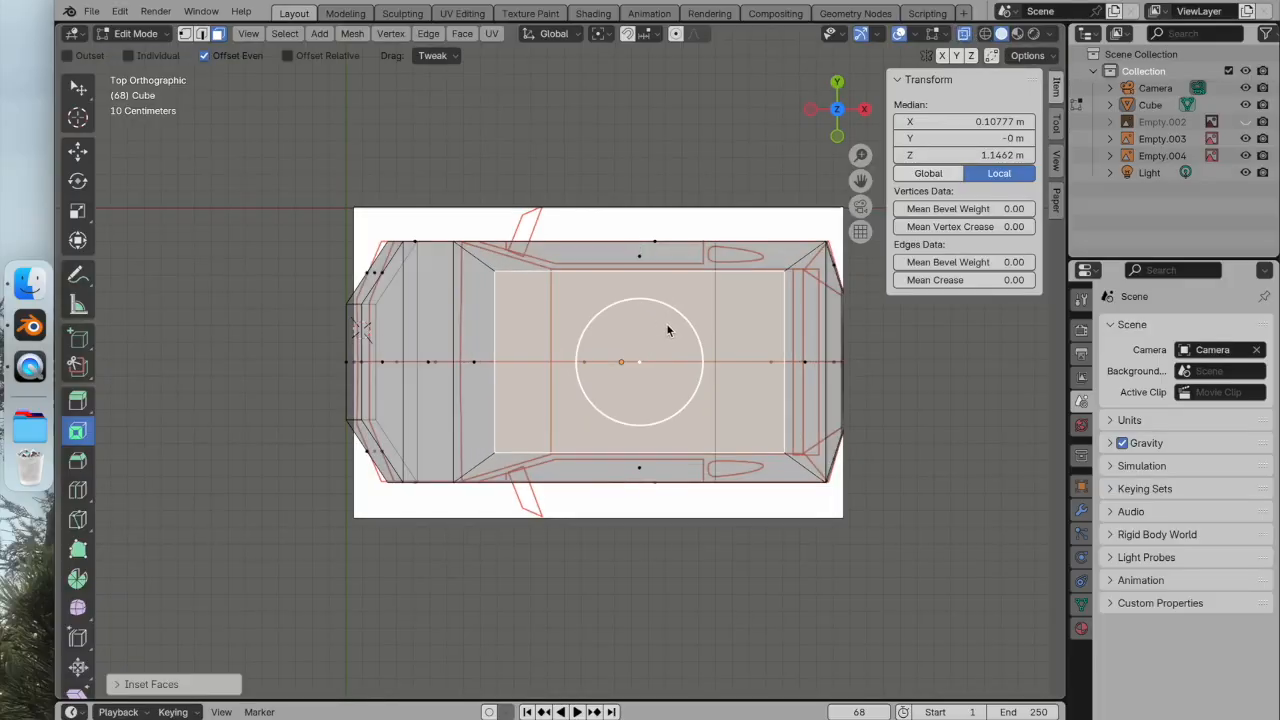
Move the inset top face's rear edge back to local X 1.086 m in the top view, matching the blueprint.
click(201, 33)
click(784, 356)
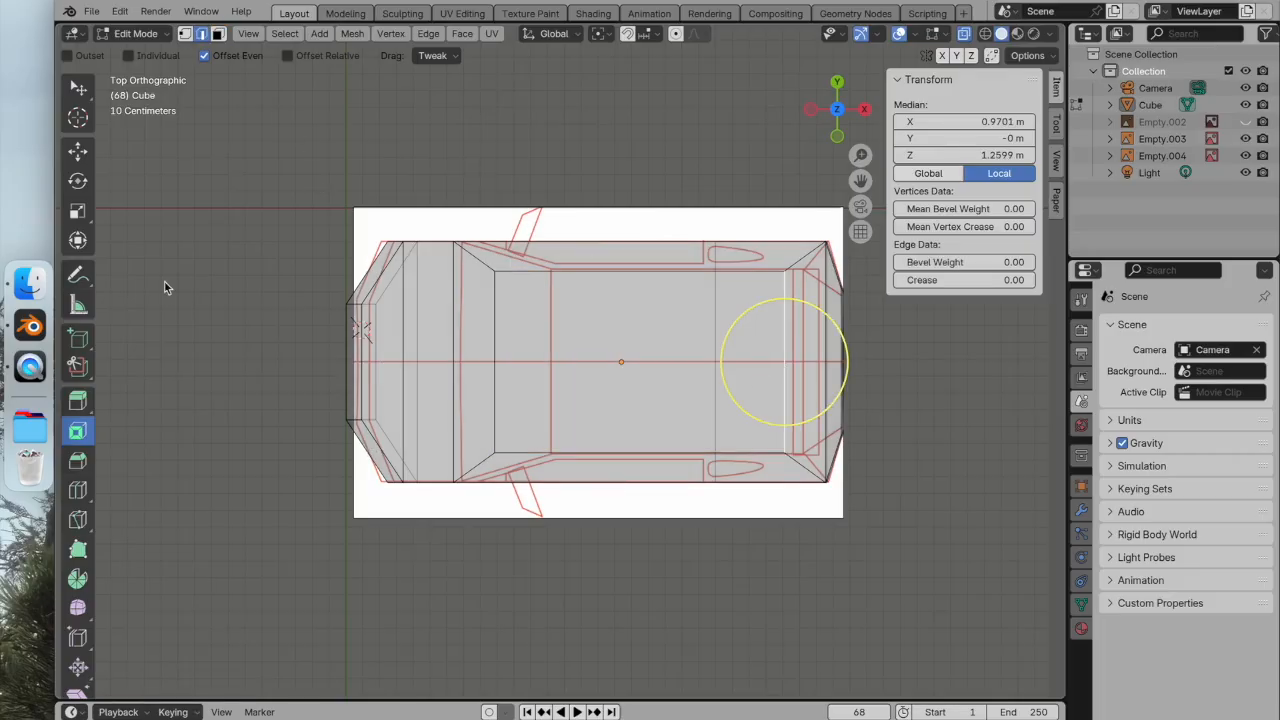
click(78, 152)
drag(855, 367, 877, 368)
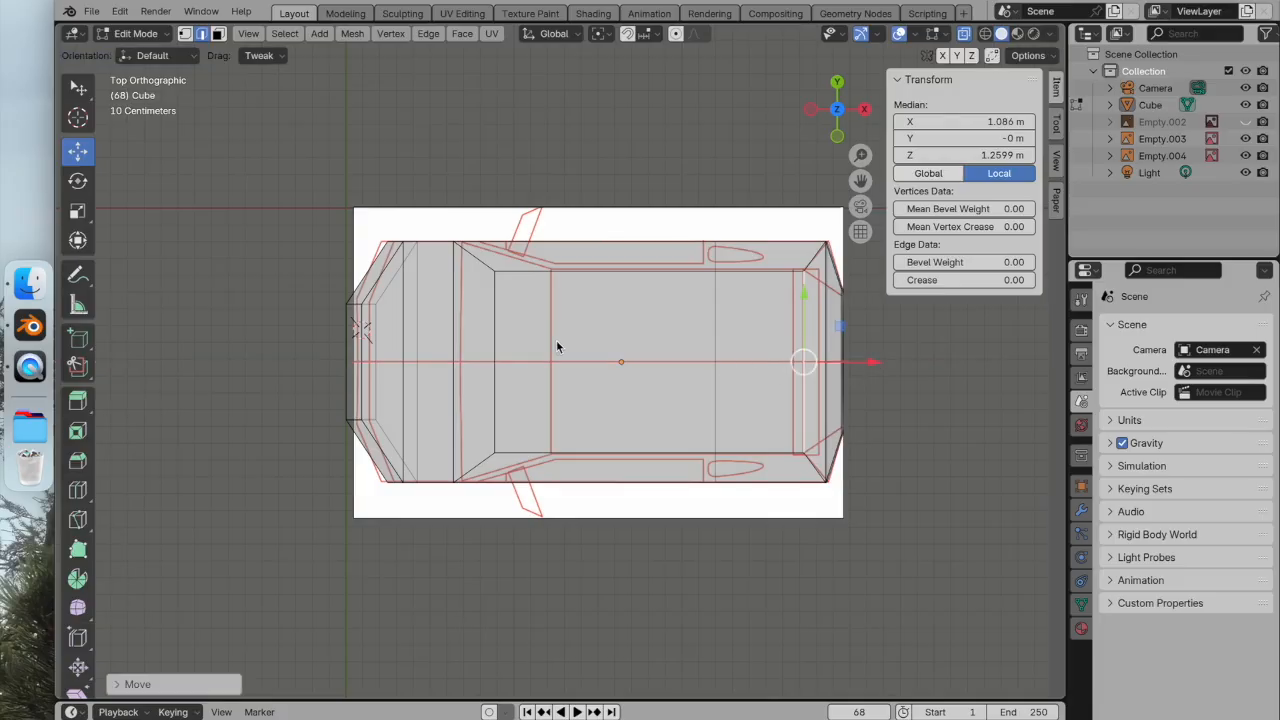
Move the inset top face's front edge back along X to local X -0.41193 m.
click(497, 356)
drag(571, 367, 616, 358)
scroll(616, 358, down, 1)
middle_drag(616, 358, 680, 229)
scroll(689, 227, up, 2)
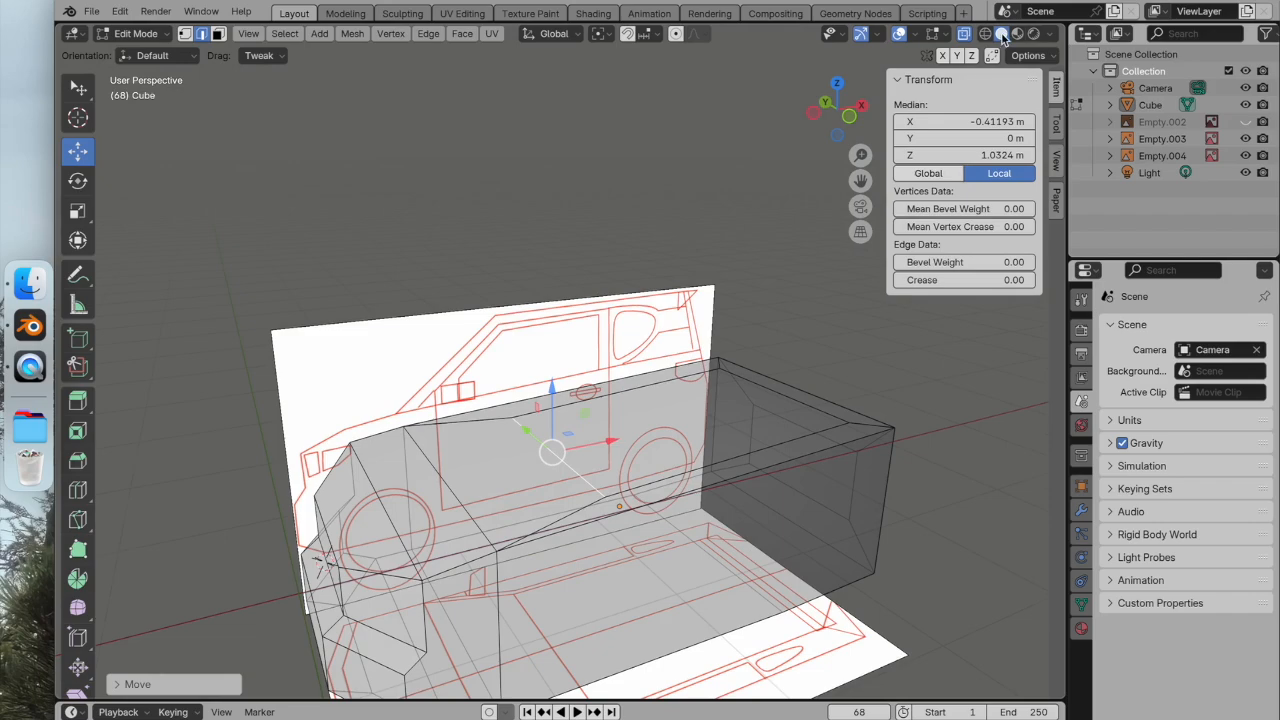
Turn off X-ray display and raise the inset top face to local Z 2.3155 m in the side view to form the cabin.
click(967, 38)
shift+middle_drag(766, 286, 703, 227)
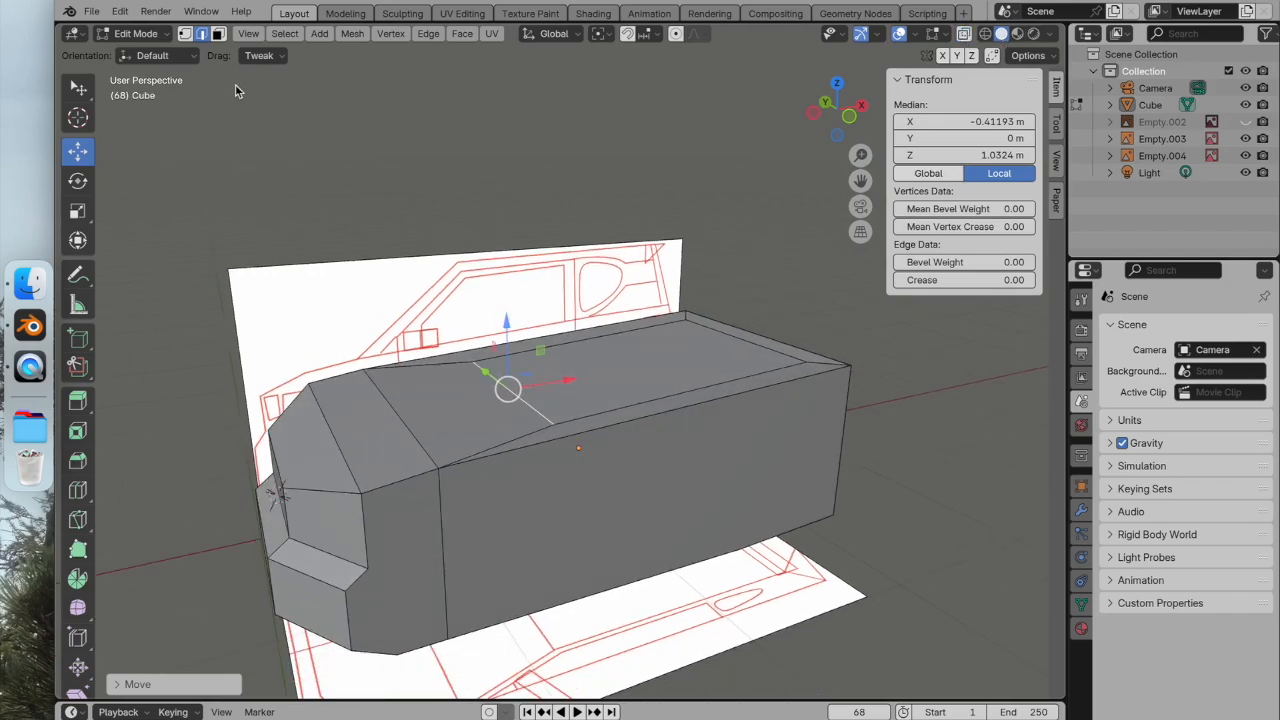
click(219, 36)
click(573, 403)
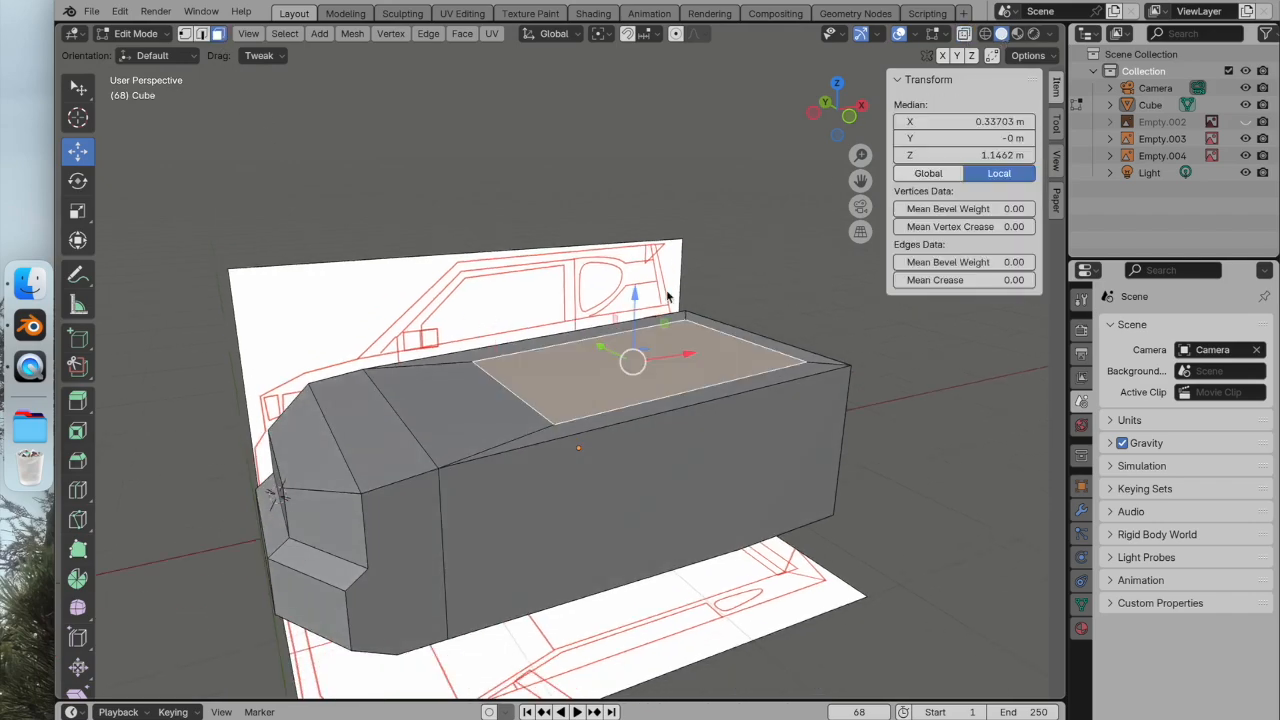
click(849, 116)
drag(676, 323, 668, 229)
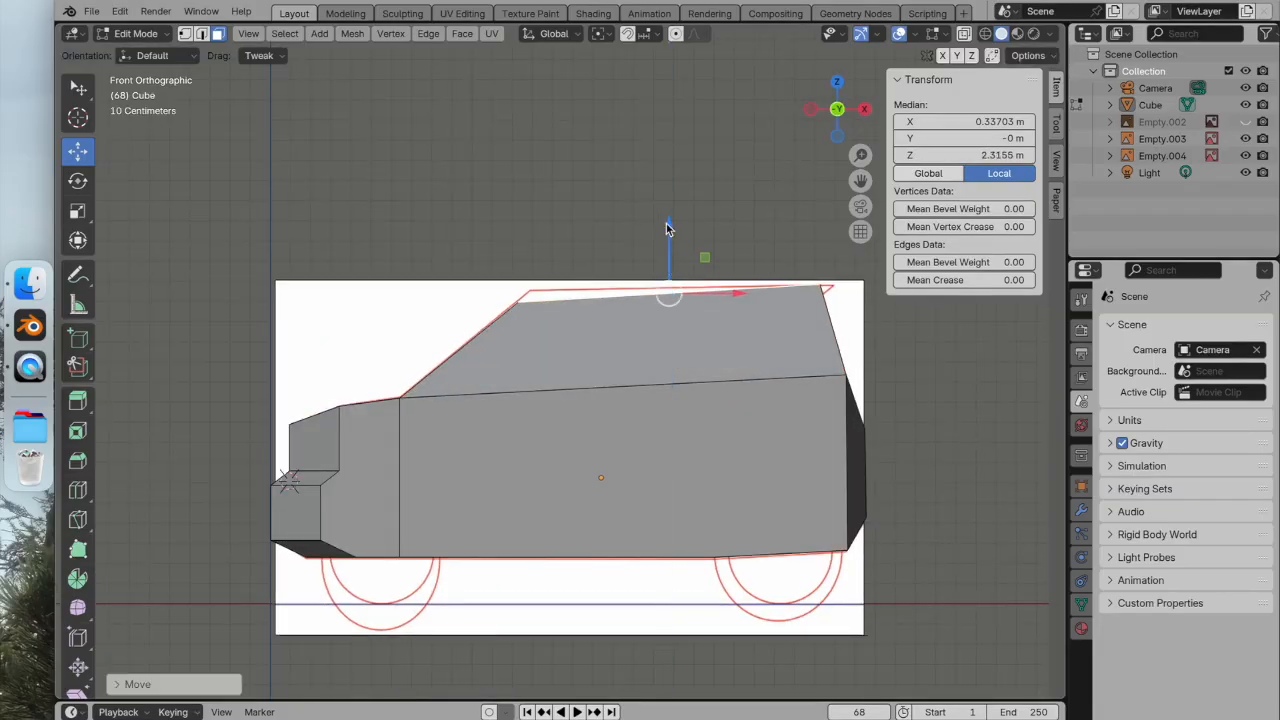
Move the roof's front edge slightly up and rearward in the side view to meet the blueprint's roof corner, and clear the selection.
key(KP_5)
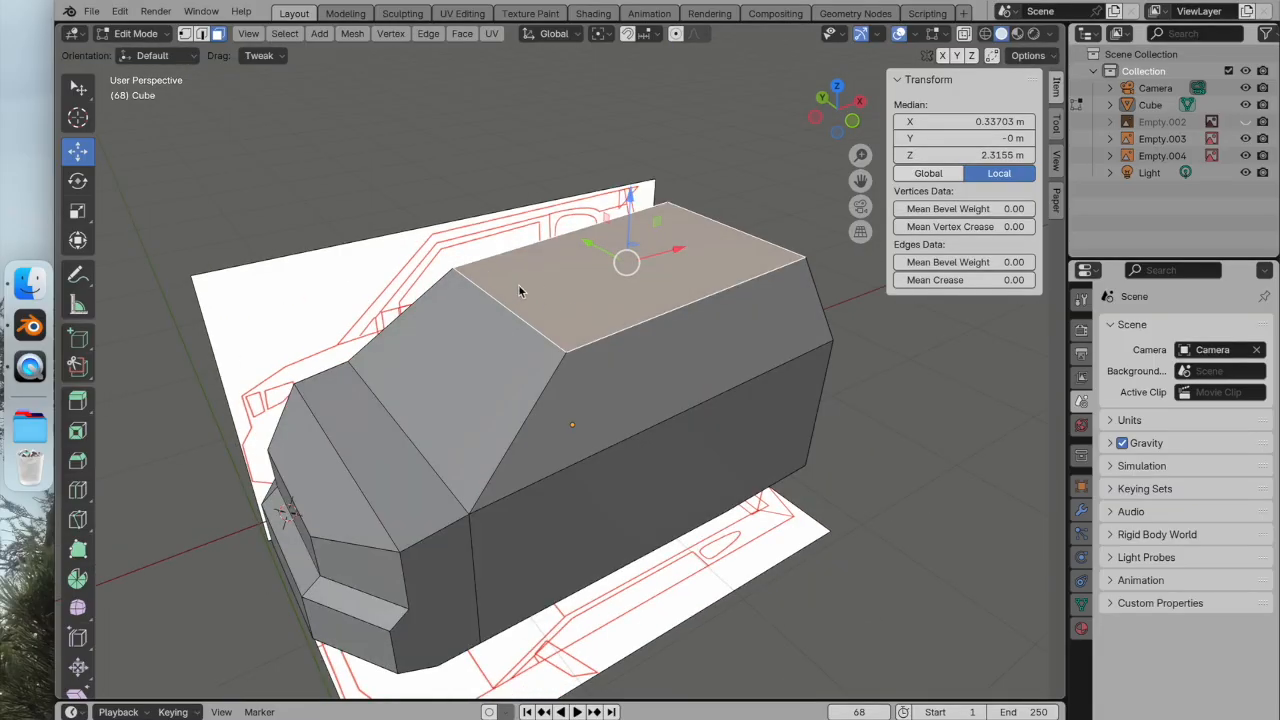
click(448, 121)
click(497, 298)
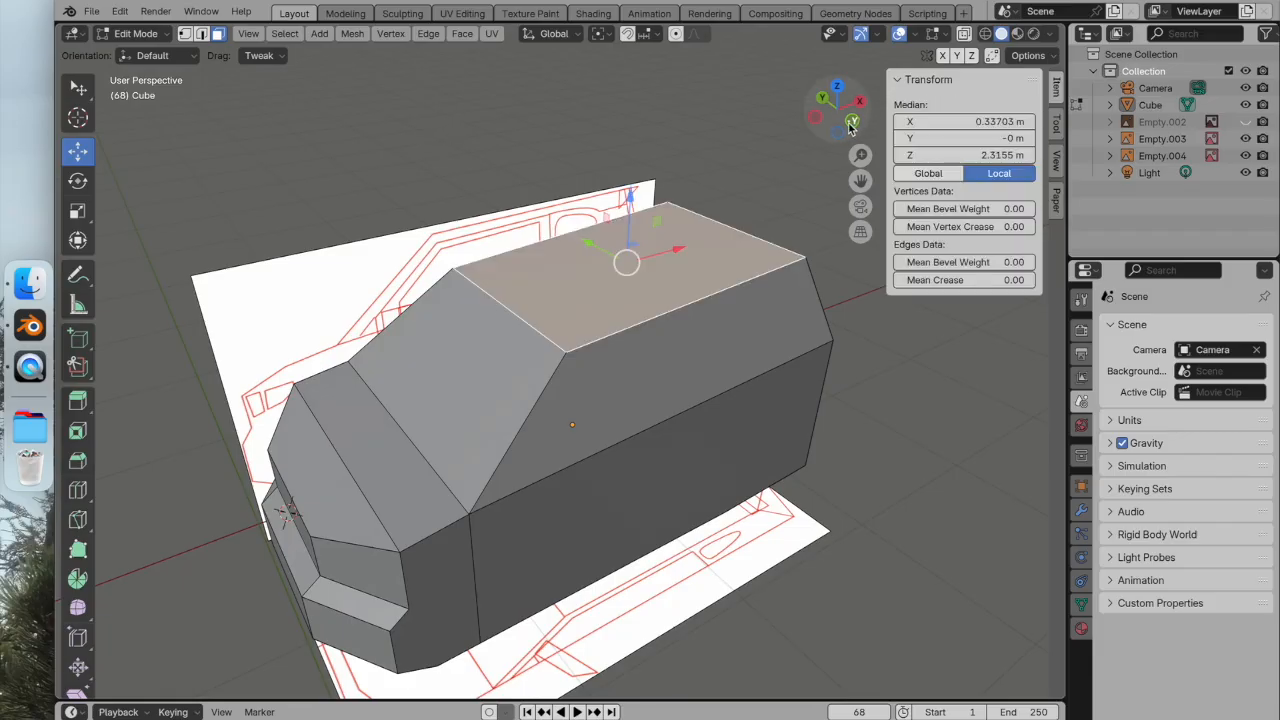
click(202, 34)
click(490, 298)
click(852, 121)
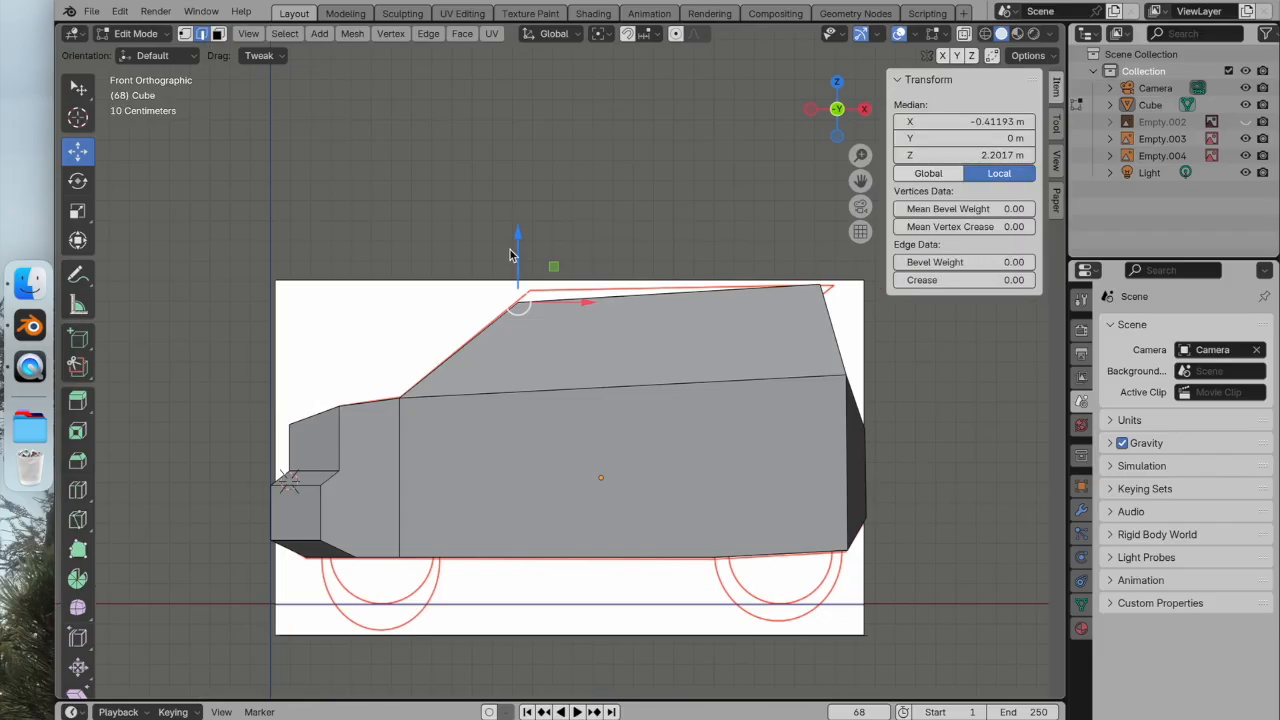
drag(516, 241, 516, 227)
mouse_move(588, 296)
mouse_down()
mouse_move(632, 292)
mouse_move(601, 293)
mouse_up()
click(612, 242)
Show all three blueprint images, Empty.002, Empty.003 and Empty.004, and hide the Cube car body.
middle_drag(612, 242, 741, 287)
scroll(697, 267, down, 4)
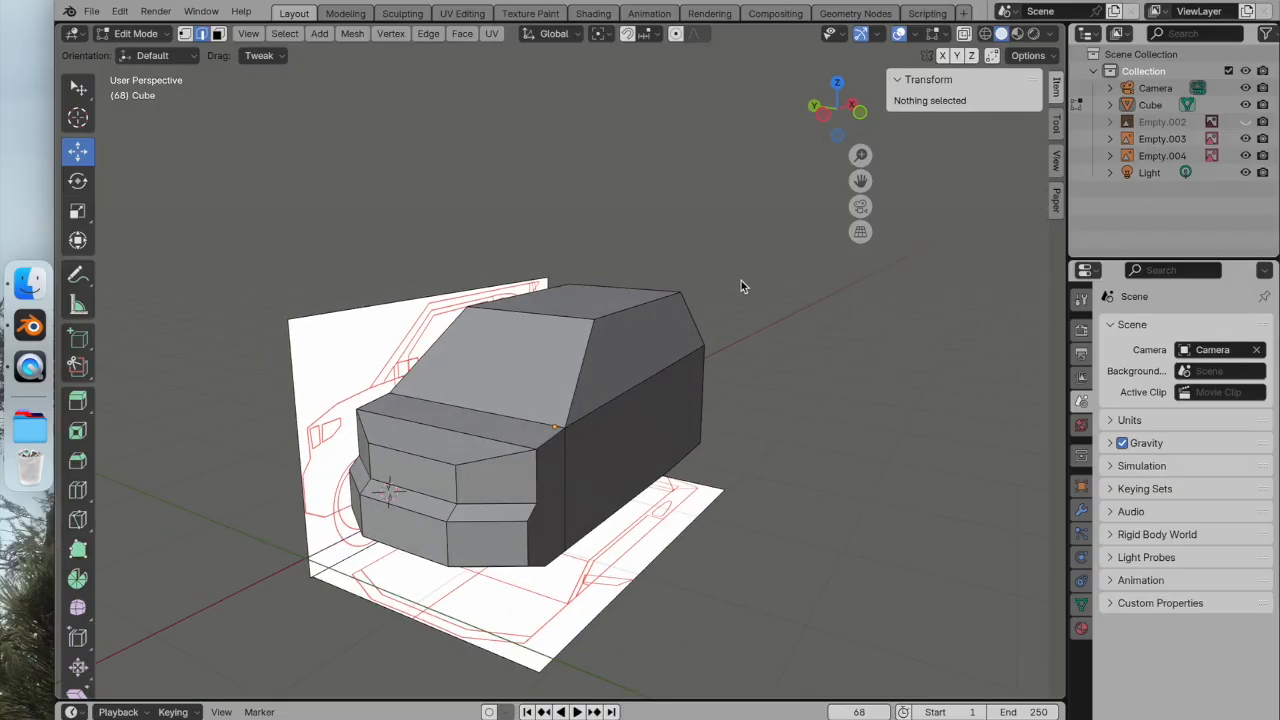
middle_drag(649, 298, 595, 322)
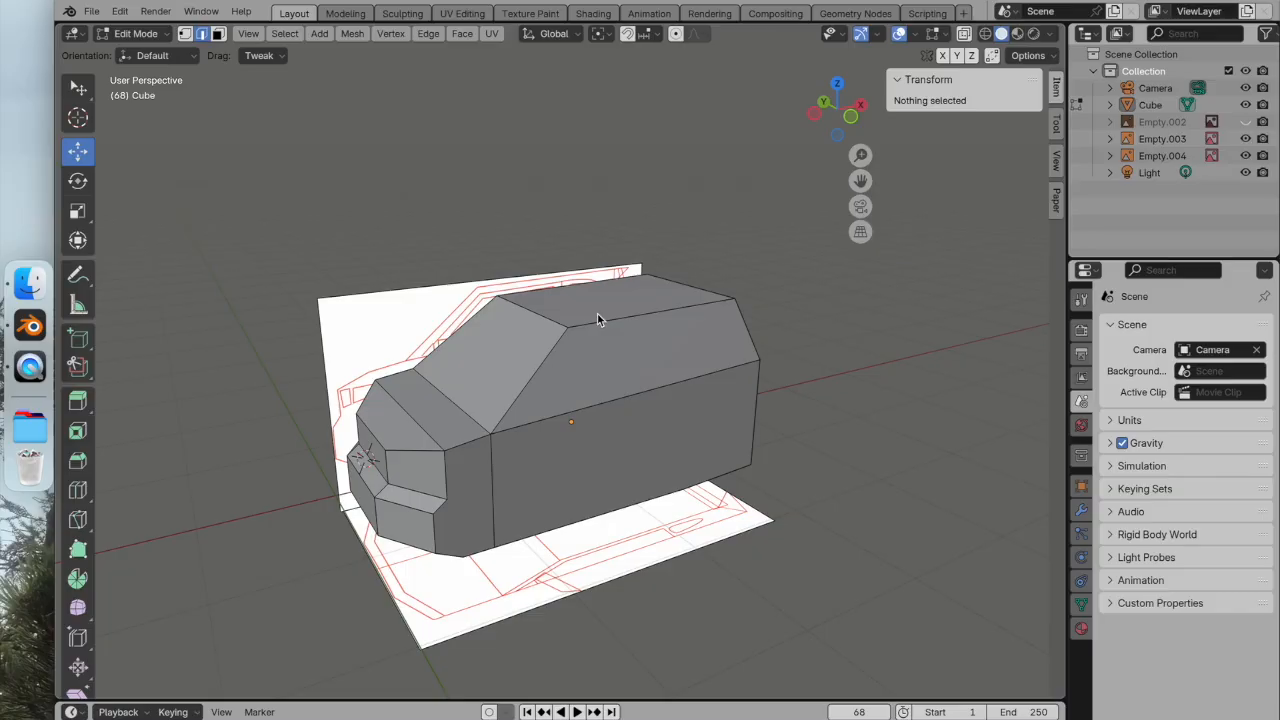
click(1245, 138)
click(1245, 153)
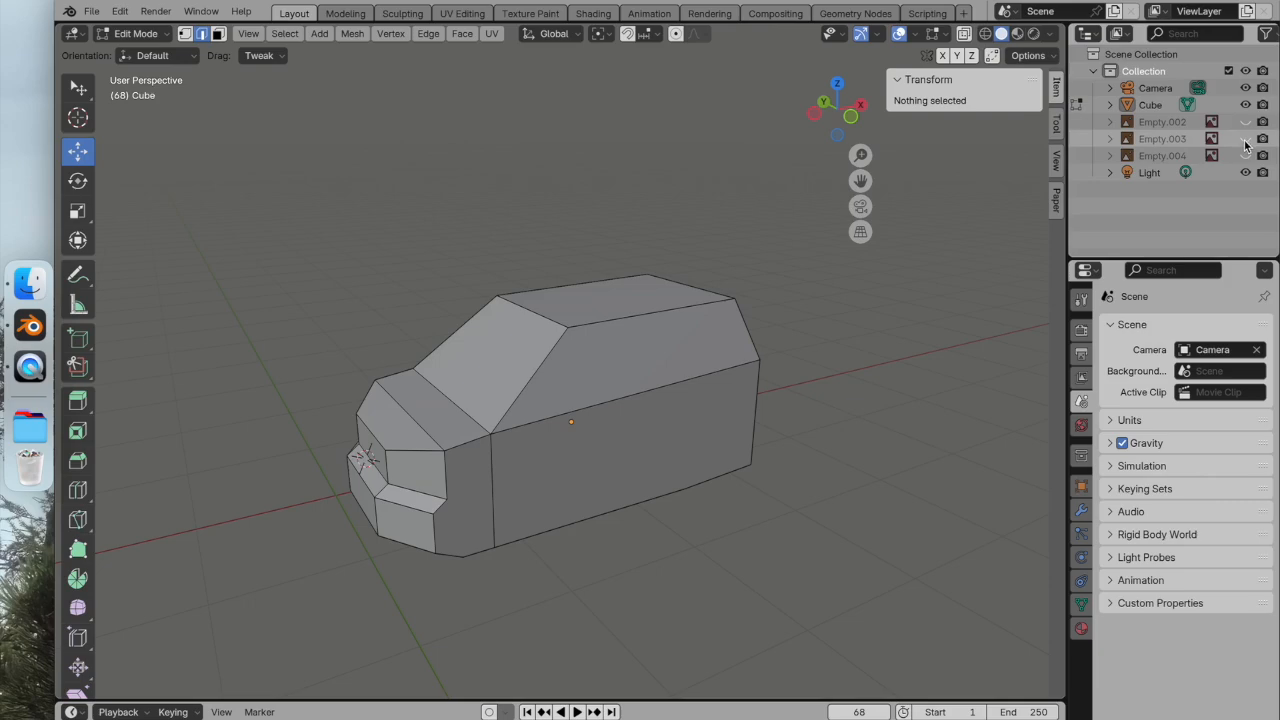
drag(1245, 155, 1245, 121)
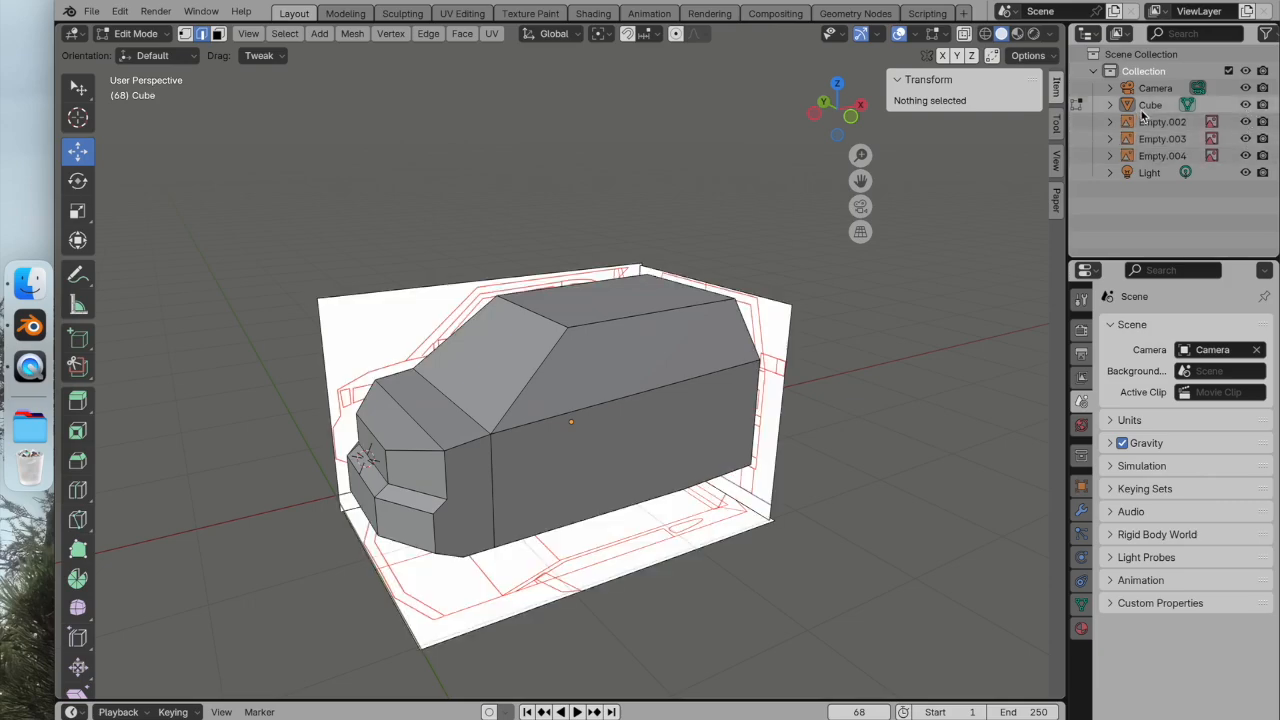
click(1245, 104)
Examine the wheel outlines on the side blueprint and the arrangement of the three blueprint images.
middle_drag(580, 294, 518, 291)
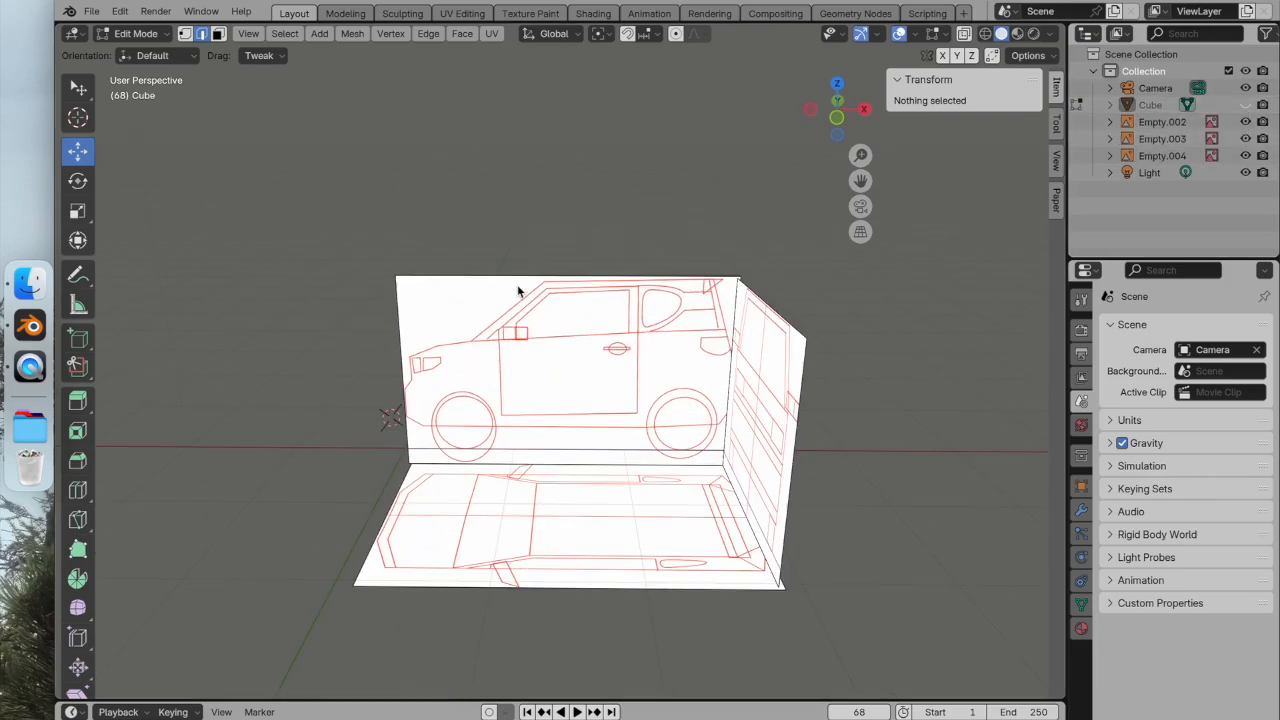
key(KP_1)
scroll(536, 255, up, 2)
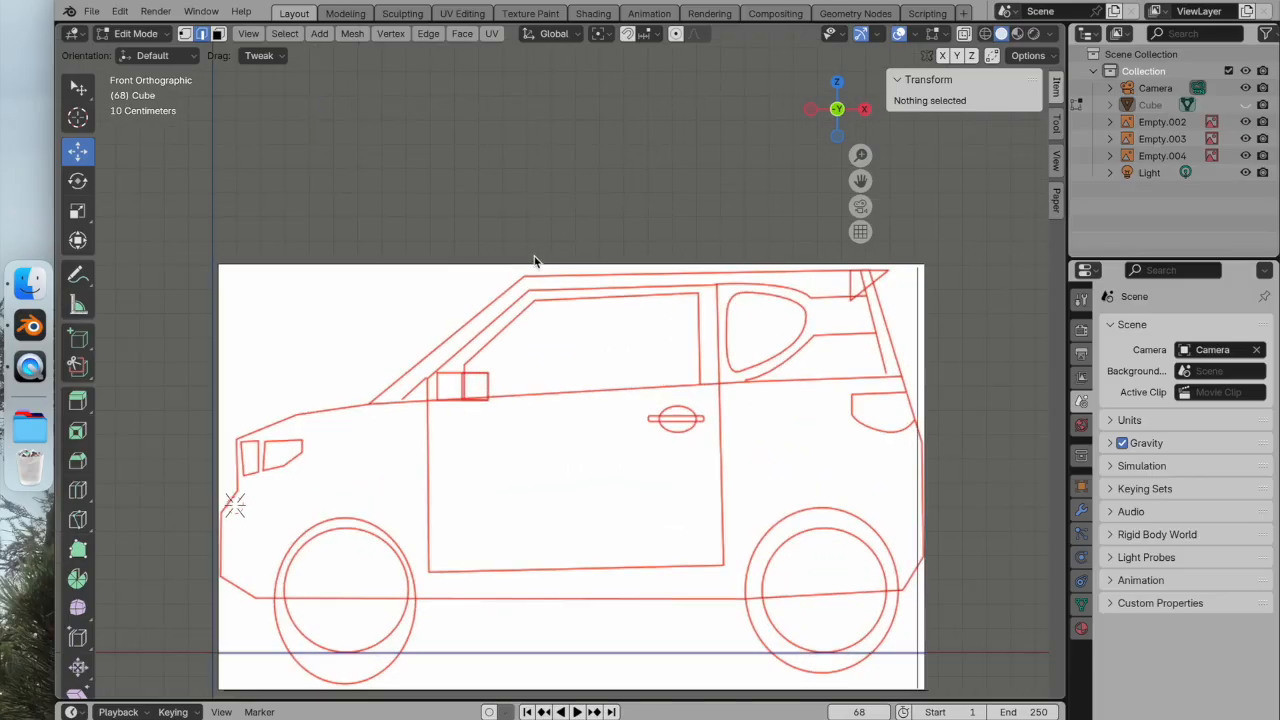
shift+scroll(523, 320, down, 3)
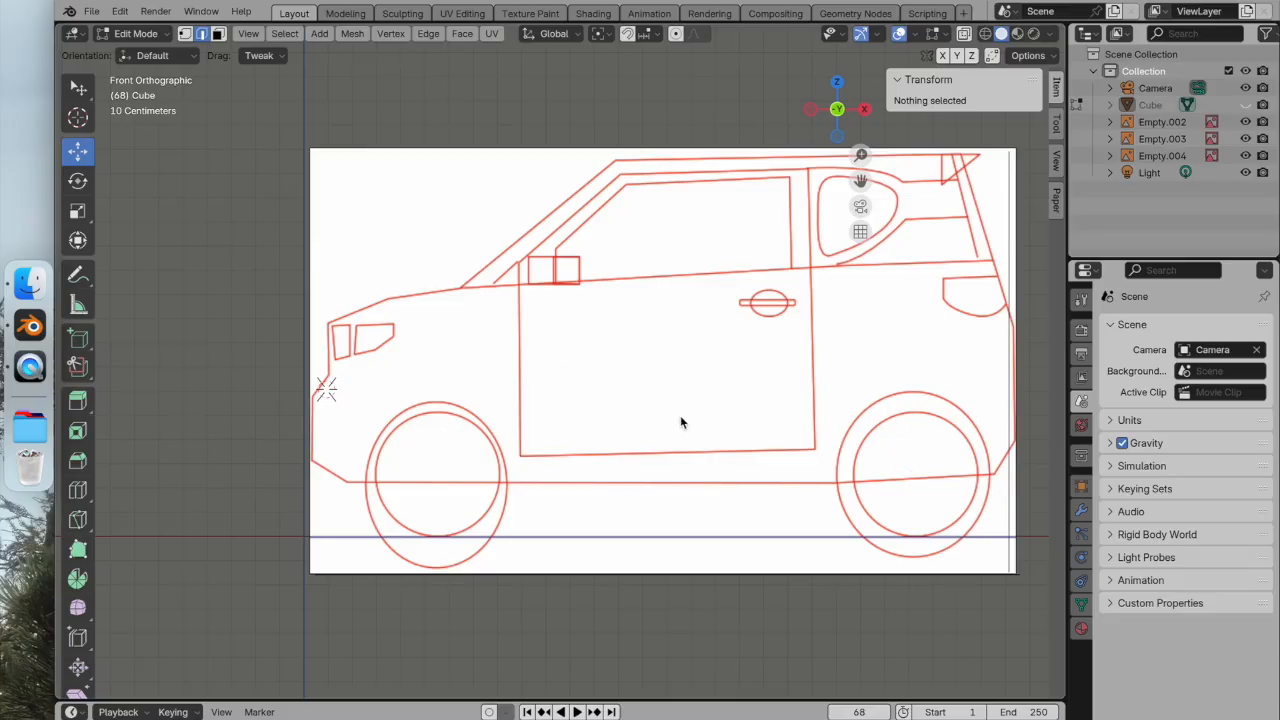
scroll(512, 401, down, 3)
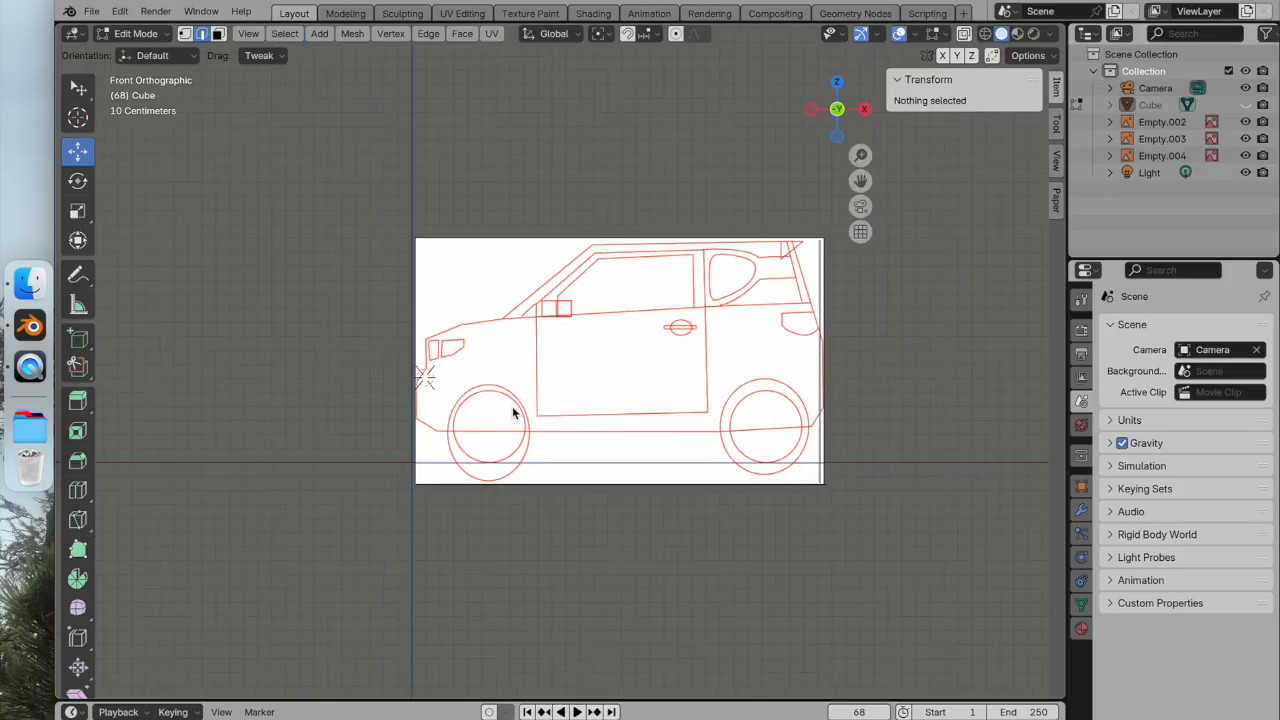
scroll(515, 408, up, 1)
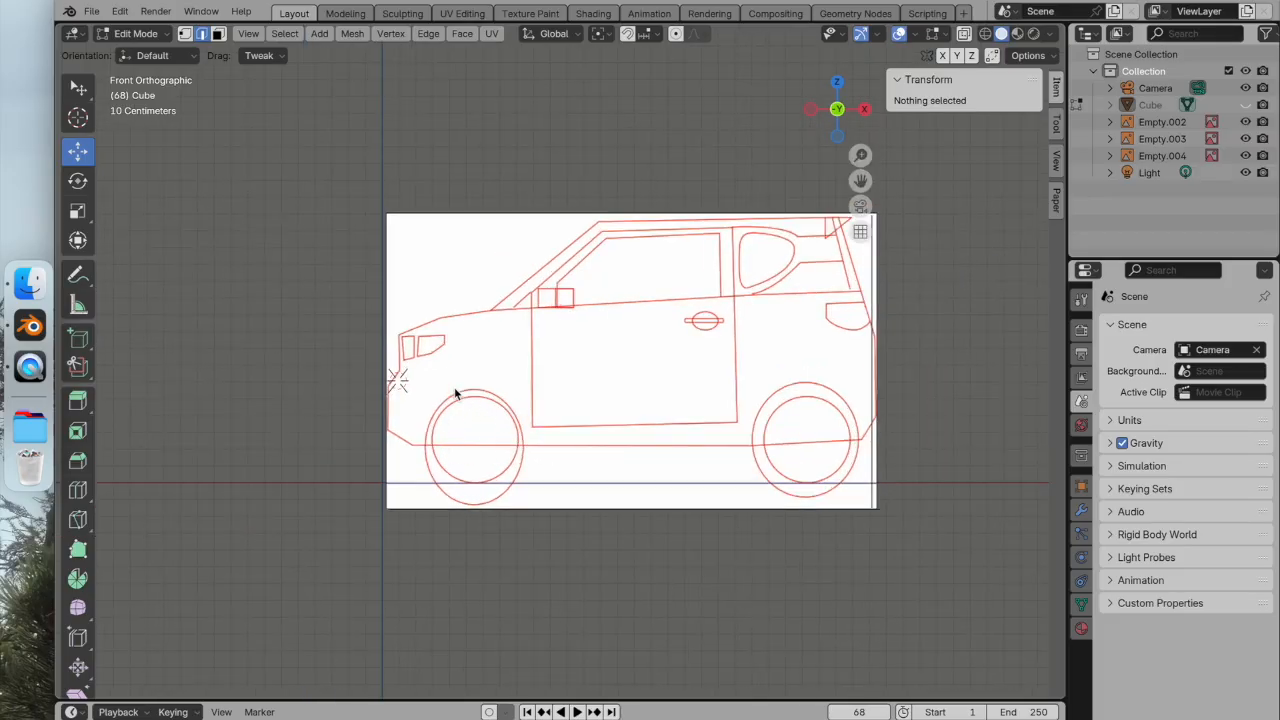
mouse_move(491, 351)
middle_down()
mouse_move(588, 403)
mouse_move(583, 423)
middle_up()
scroll(588, 403, down, 2)
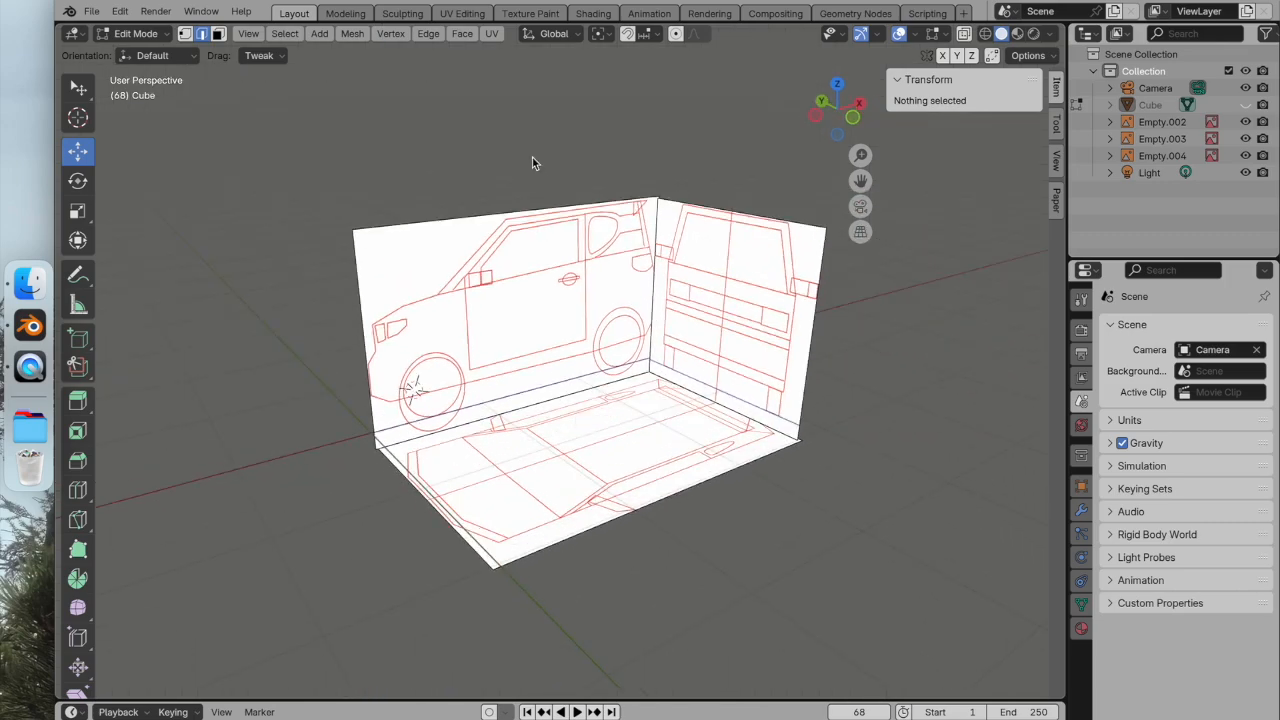
Switch to Object Mode and add a cylinder mesh for the wheel.
click(136, 33)
click(130, 51)
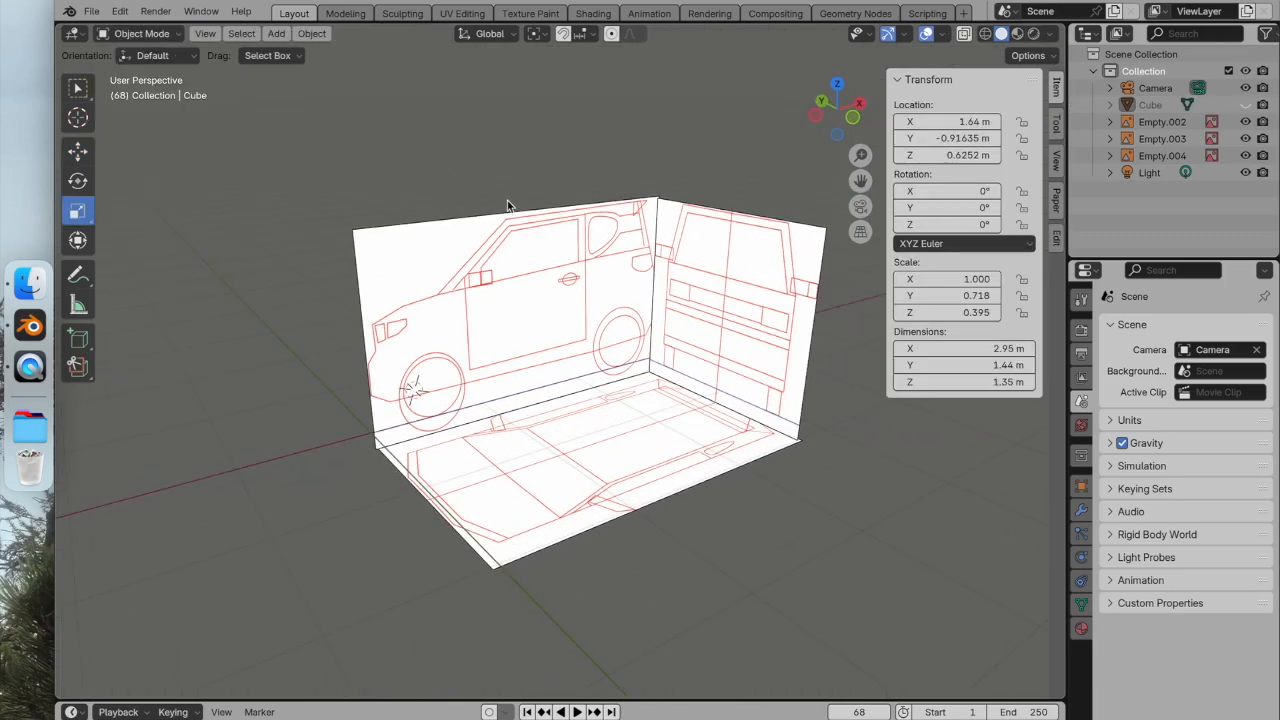
click(270, 33)
mouse_move(291, 63)
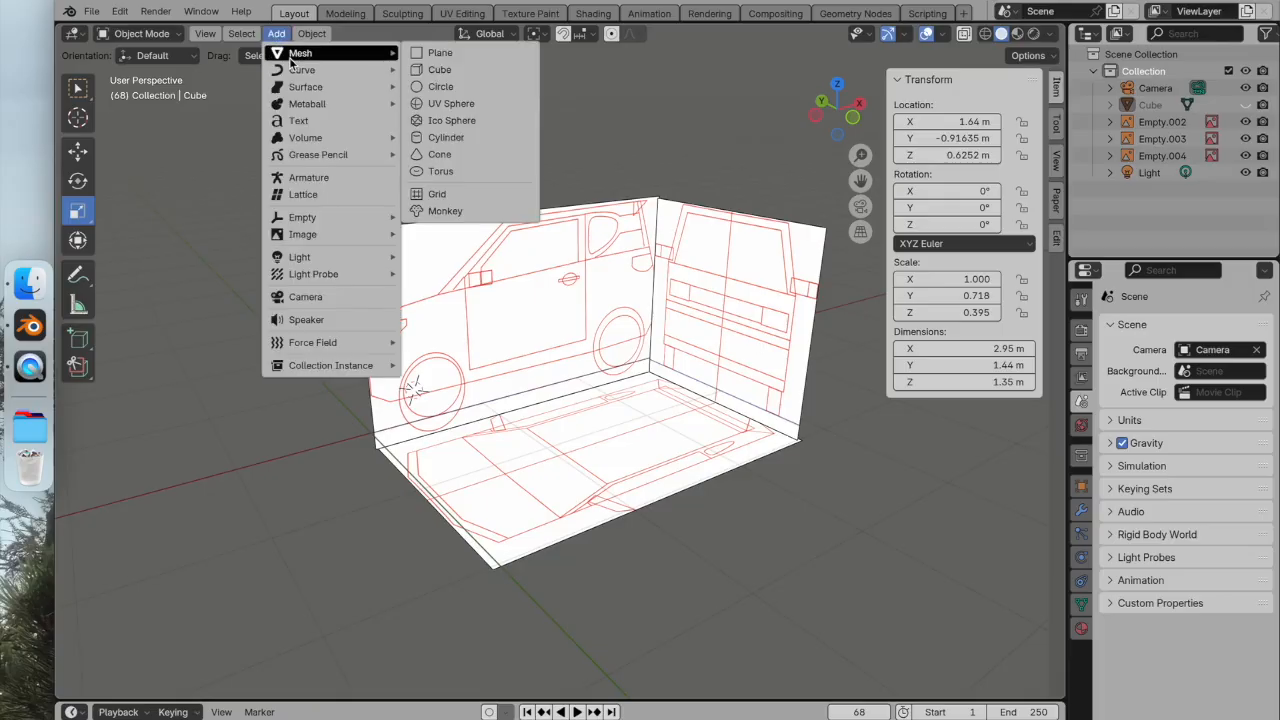
click(450, 140)
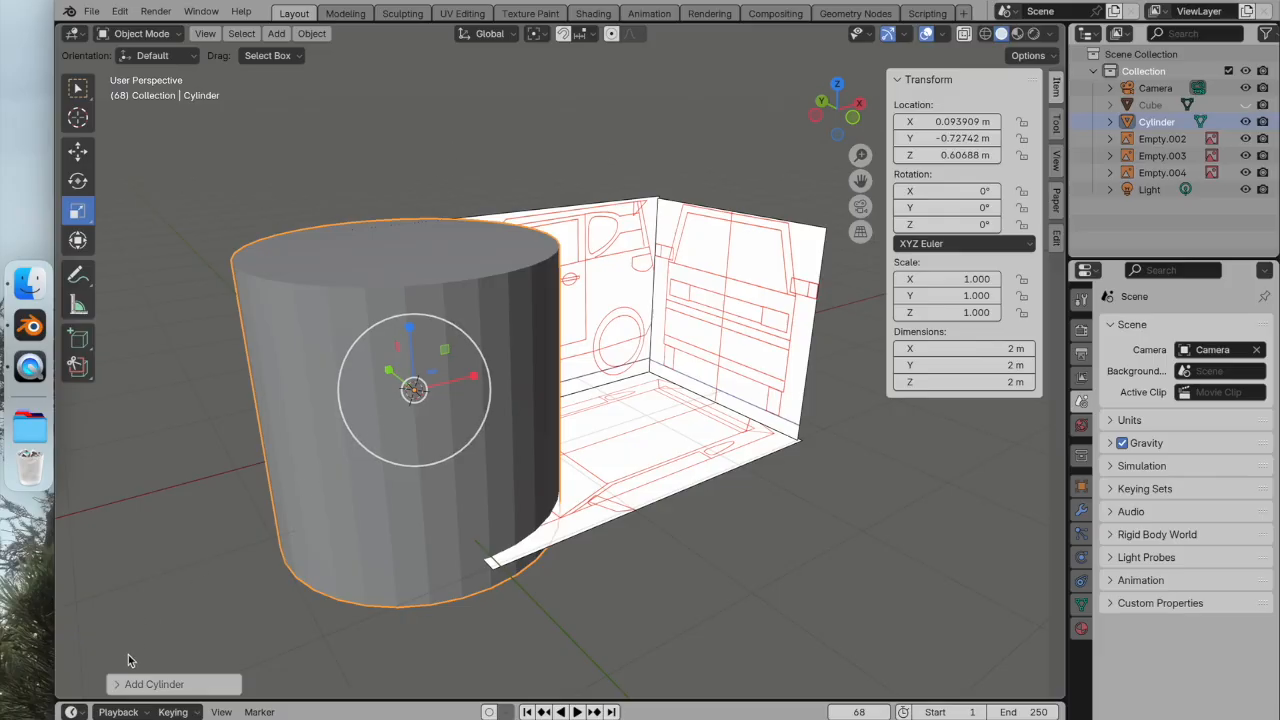
Set the new cylinder's vertex count to 80.
click(117, 685)
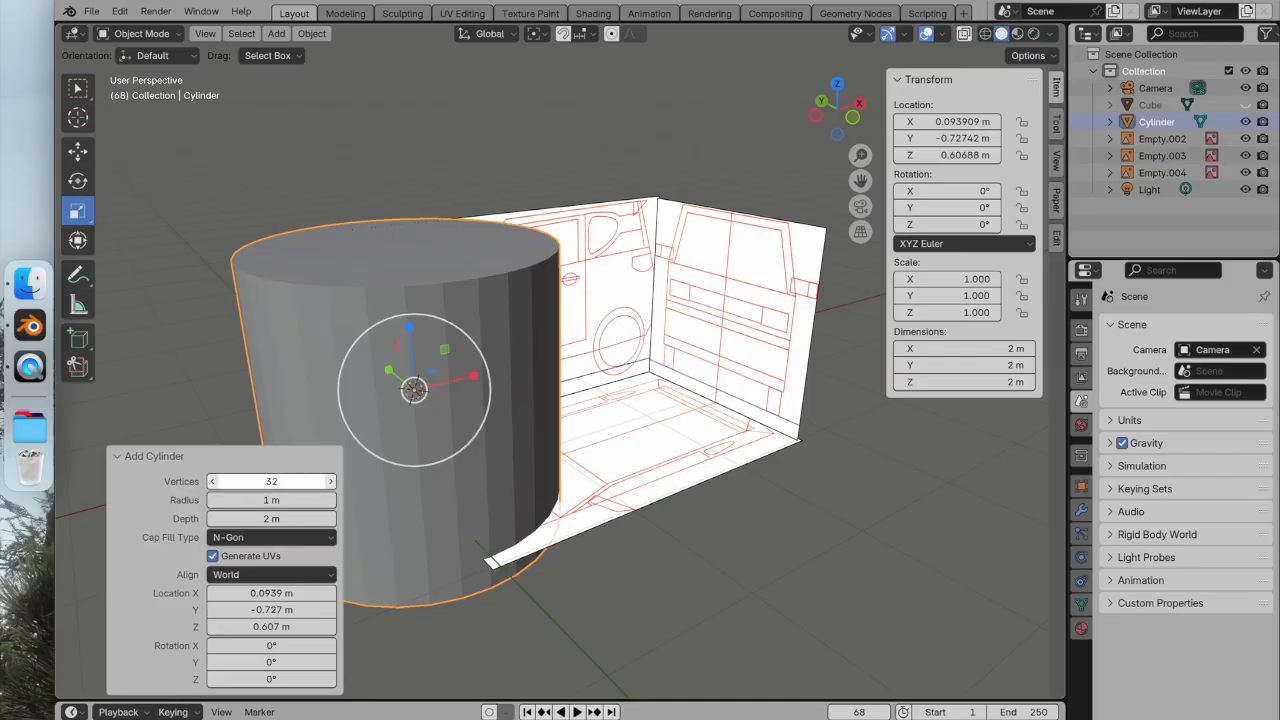
click(270, 483)
click(310, 459)
click(331, 483)
click(331, 483)
click(331, 483)
click(331, 483)
click(331, 484)
click(331, 484)
click(331, 484)
click(331, 484)
click(331, 484)
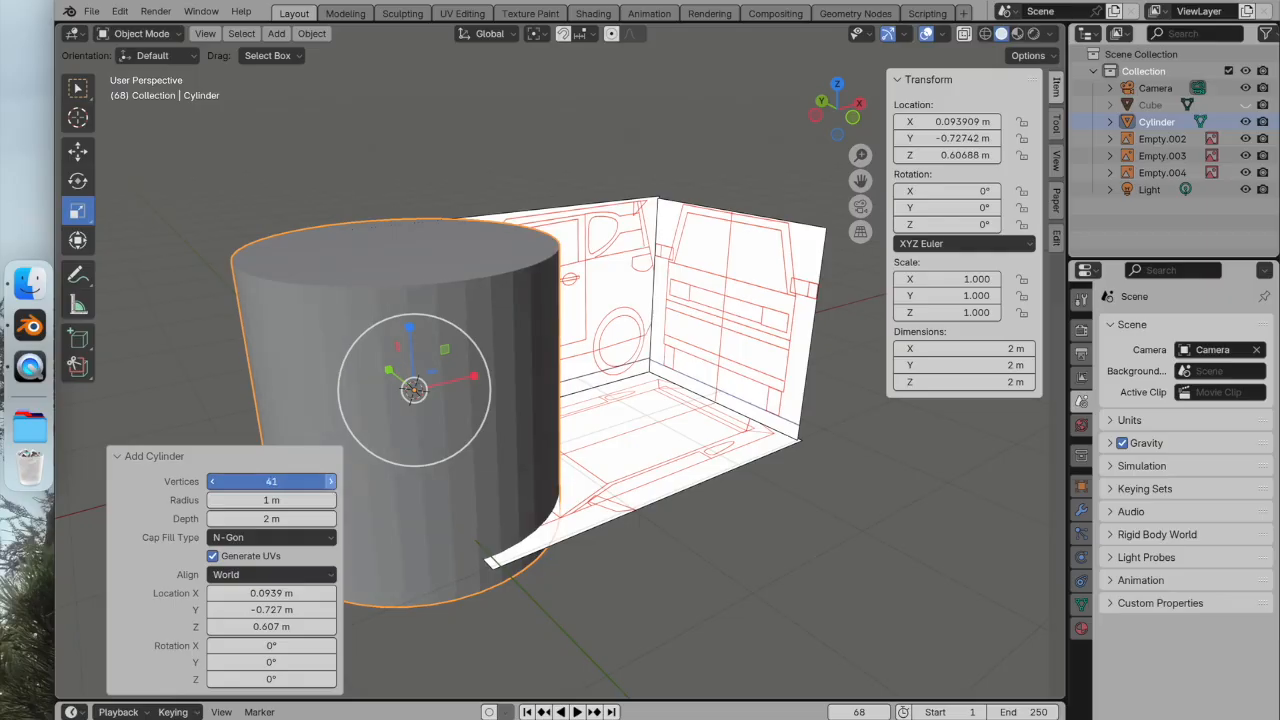
click(331, 484)
click(331, 484)
click(331, 484)
click(303, 487)
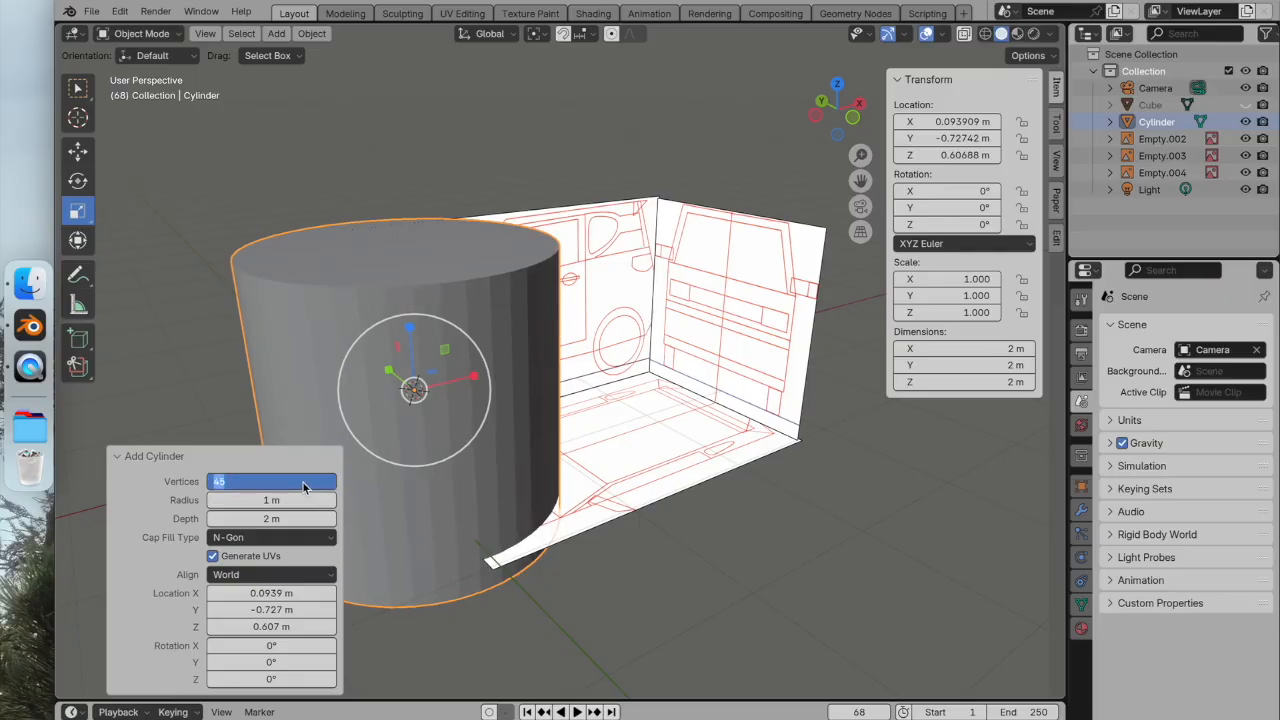
text(80)
key(Return)
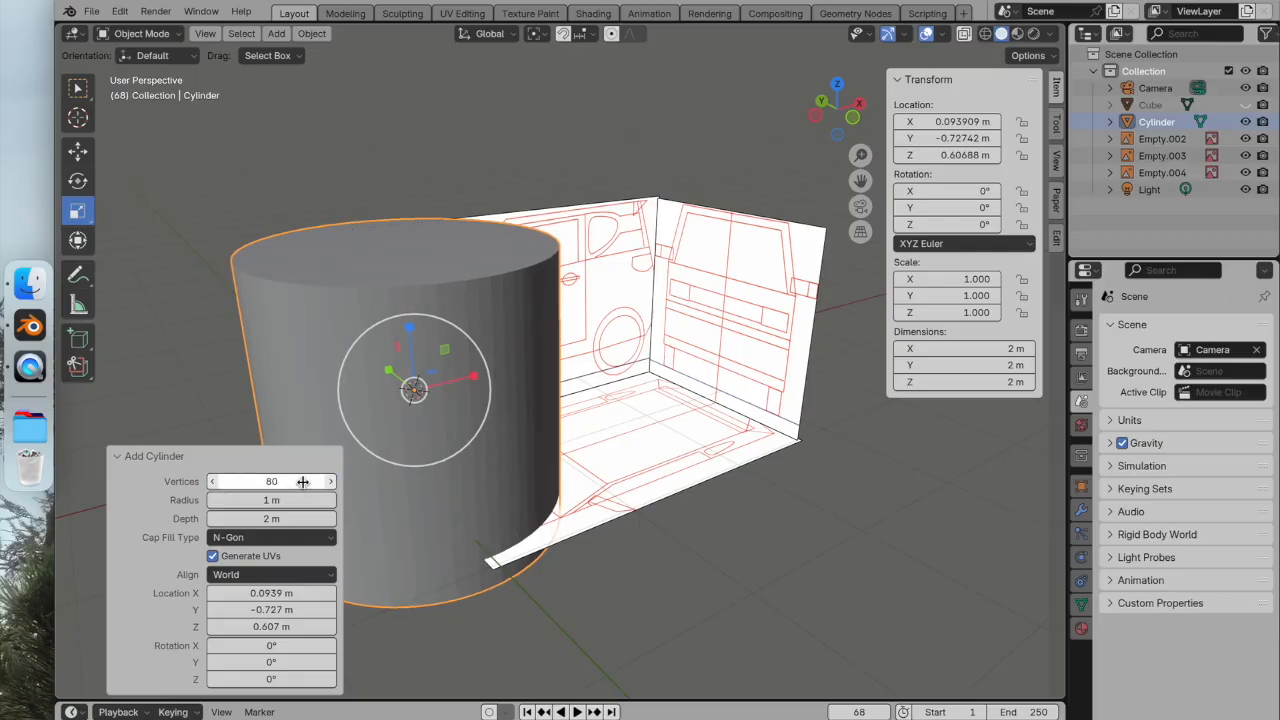
click(130, 456)
Rotate the cylinder to 90° about X and view it from the front against the side blueprint.
click(965, 191)
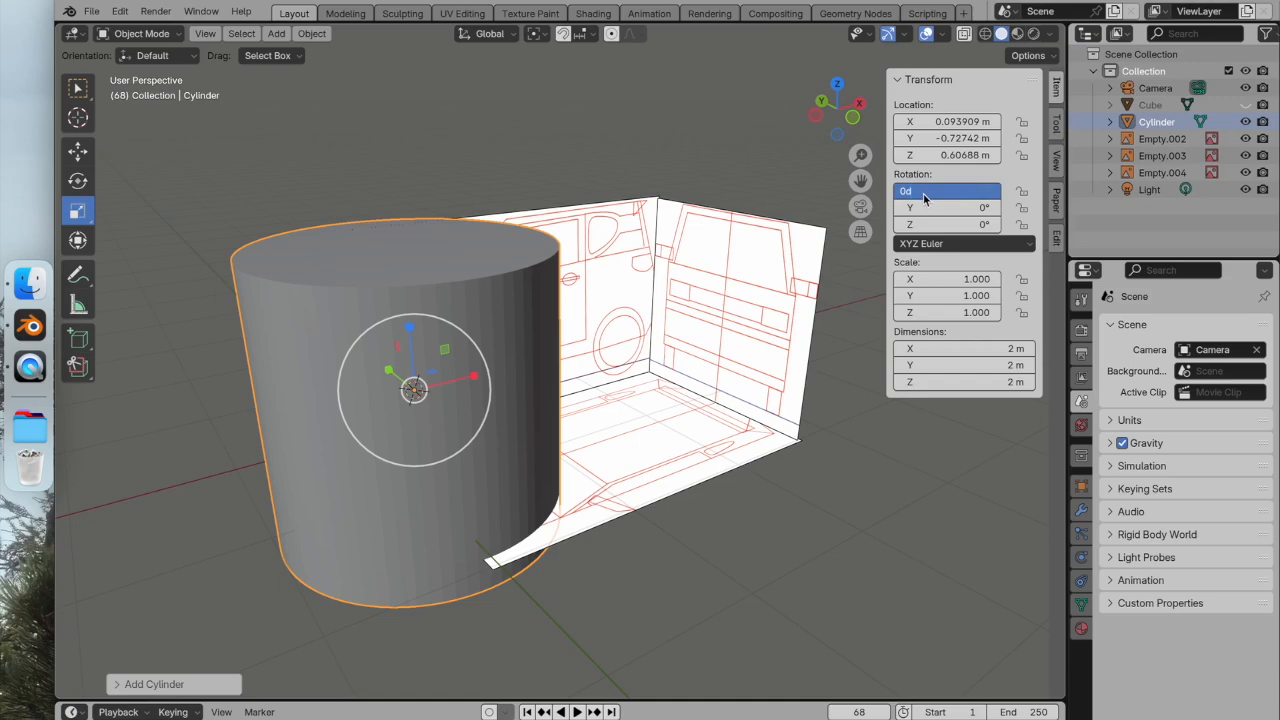
text(90)
key(Return)
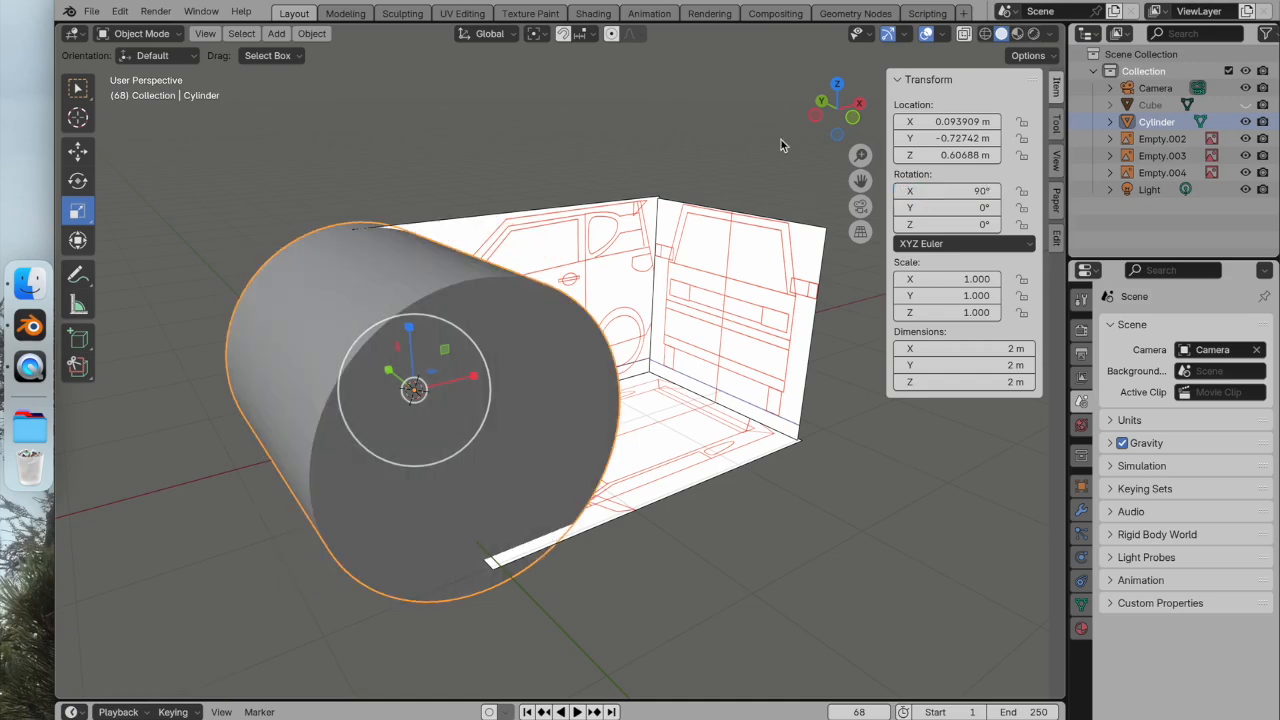
click(852, 118)
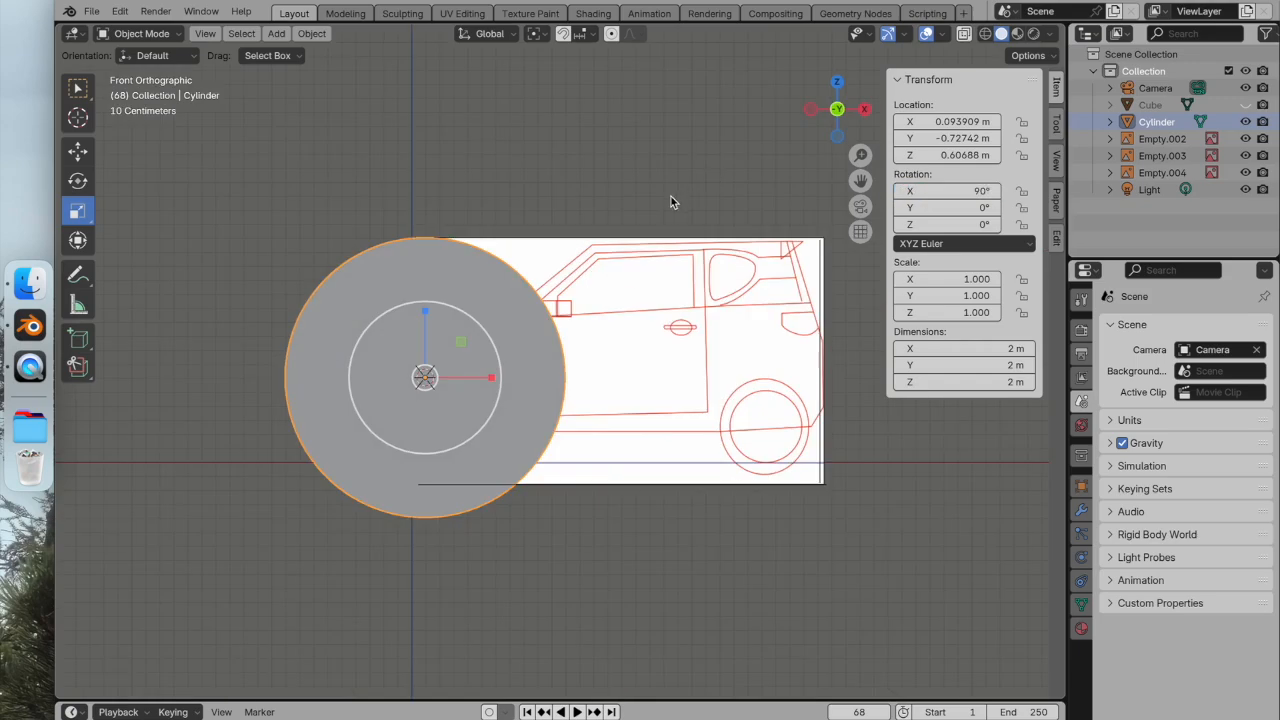
Move the cylinder below the blueprint's front wheel top, to about X 0.54 m and Z -0.49 m.
click(78, 150)
drag(485, 379, 572, 390)
drag(531, 306, 531, 466)
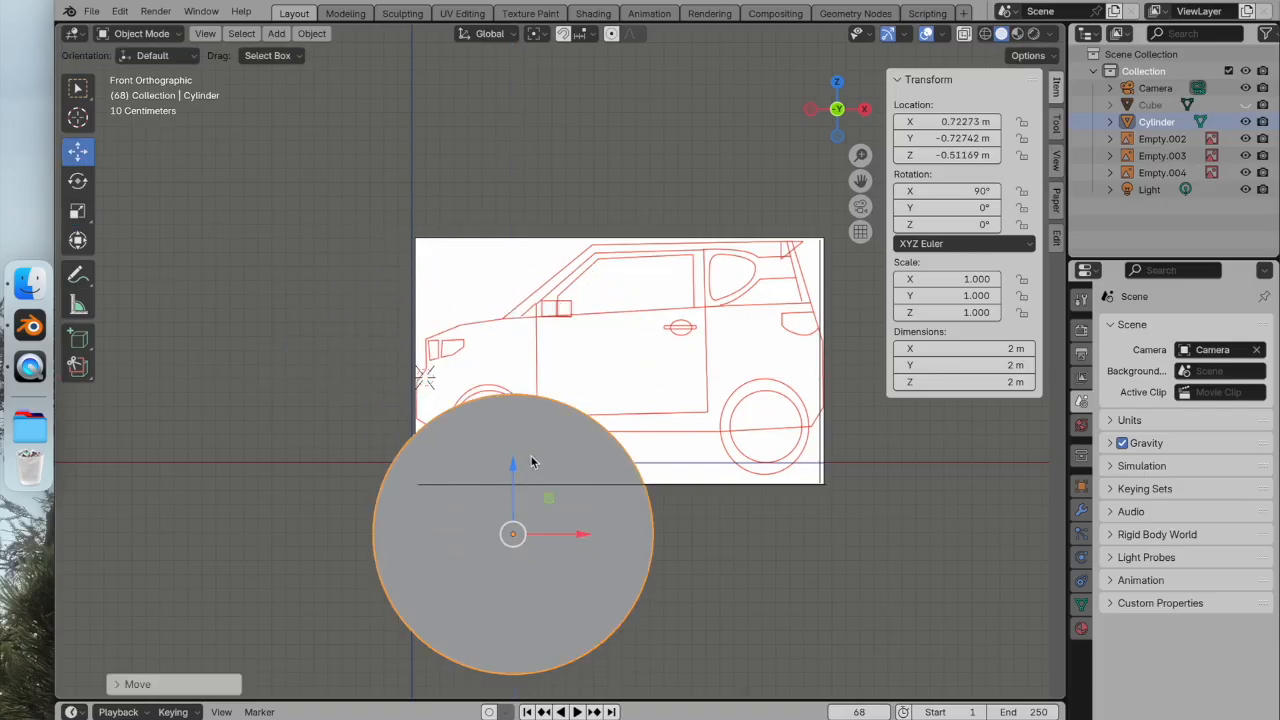
drag(575, 533, 550, 532)
drag(487, 468, 487, 465)
Place the 3D cursor at the top of the front wheel outline and set the pivot point to 3D Cursor.
click(76, 122)
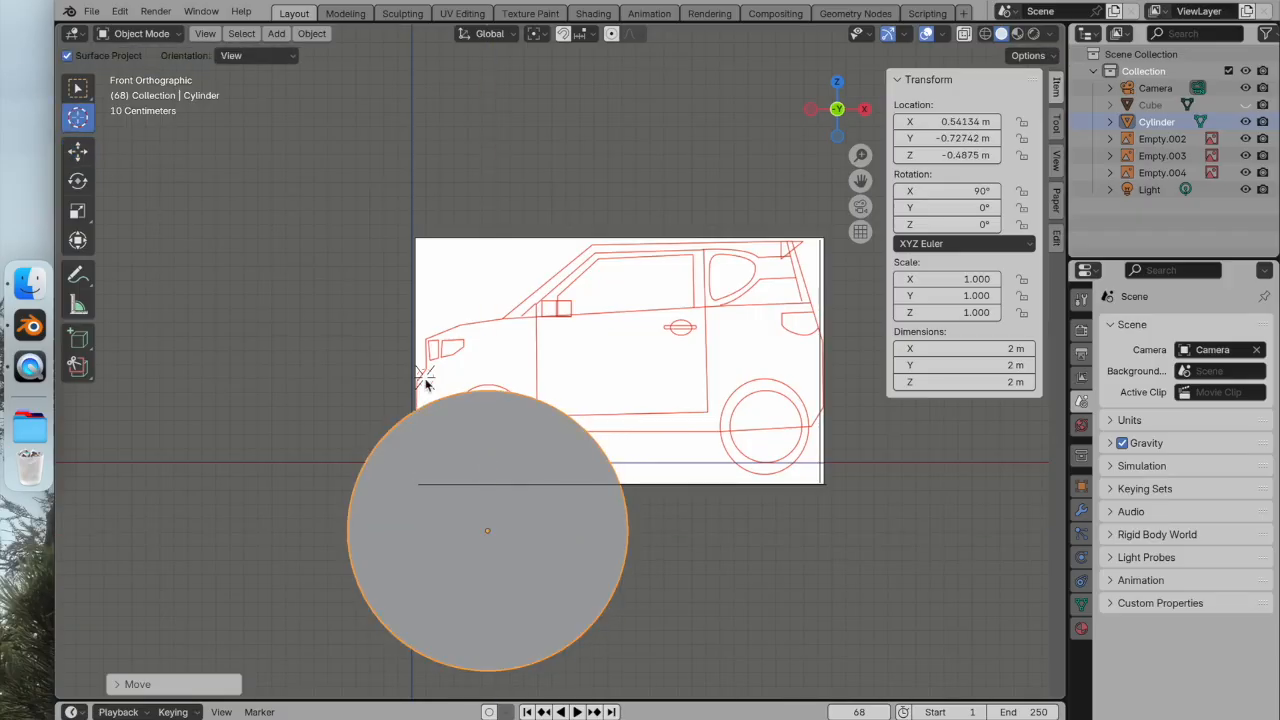
click(490, 395)
click(77, 211)
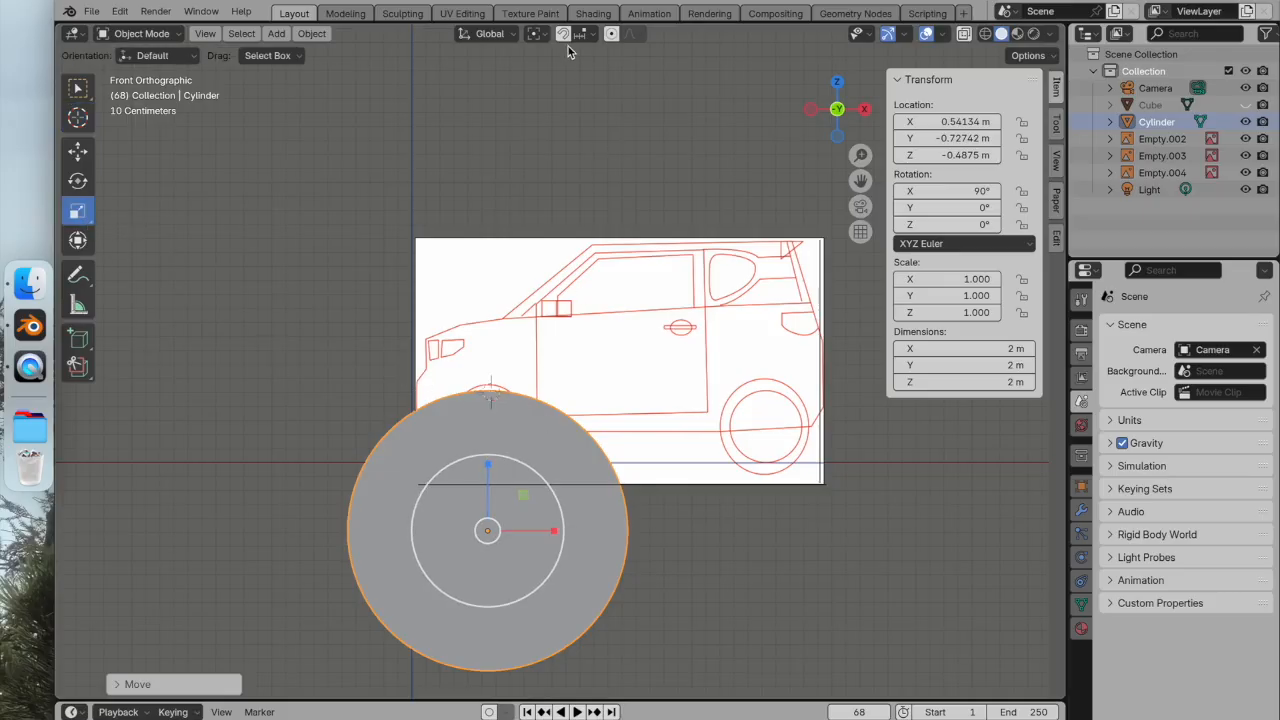
click(535, 38)
click(550, 95)
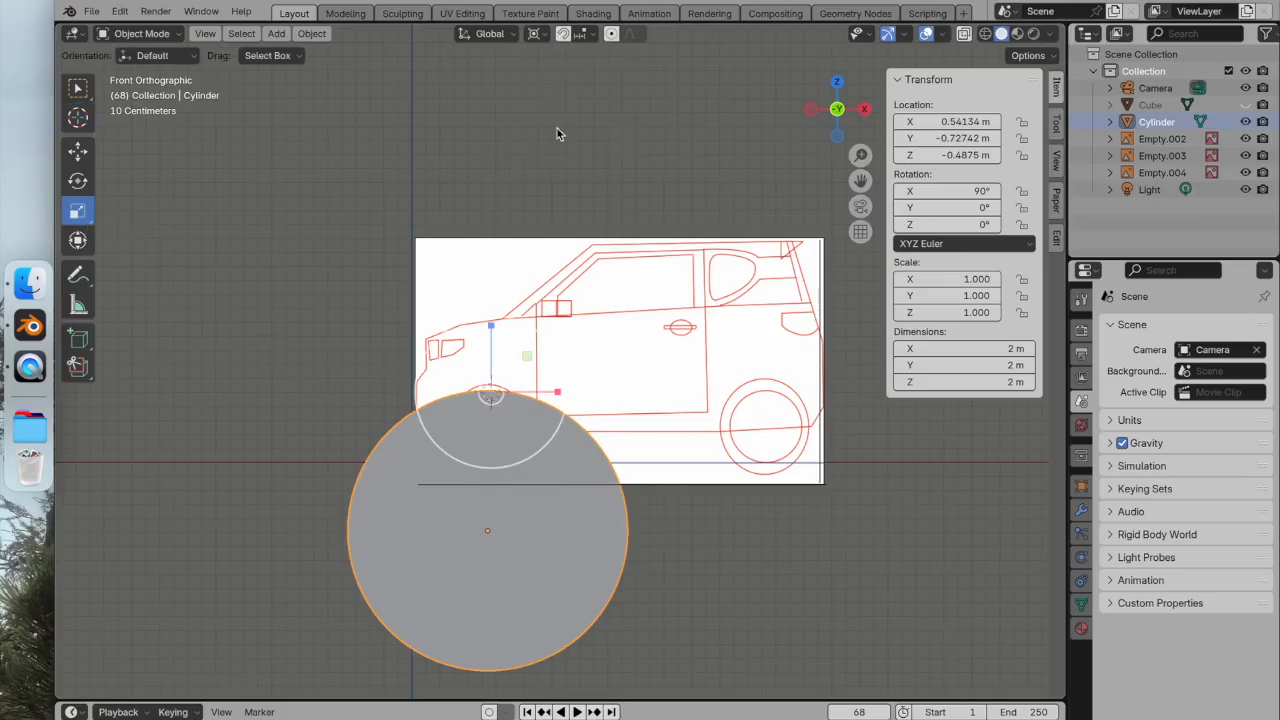
Scale the cylinder down uniformly to about 0.54 m to approximate the front wheel's inner circle.
drag(523, 462, 489, 423)
scroll(495, 490, up, 4)
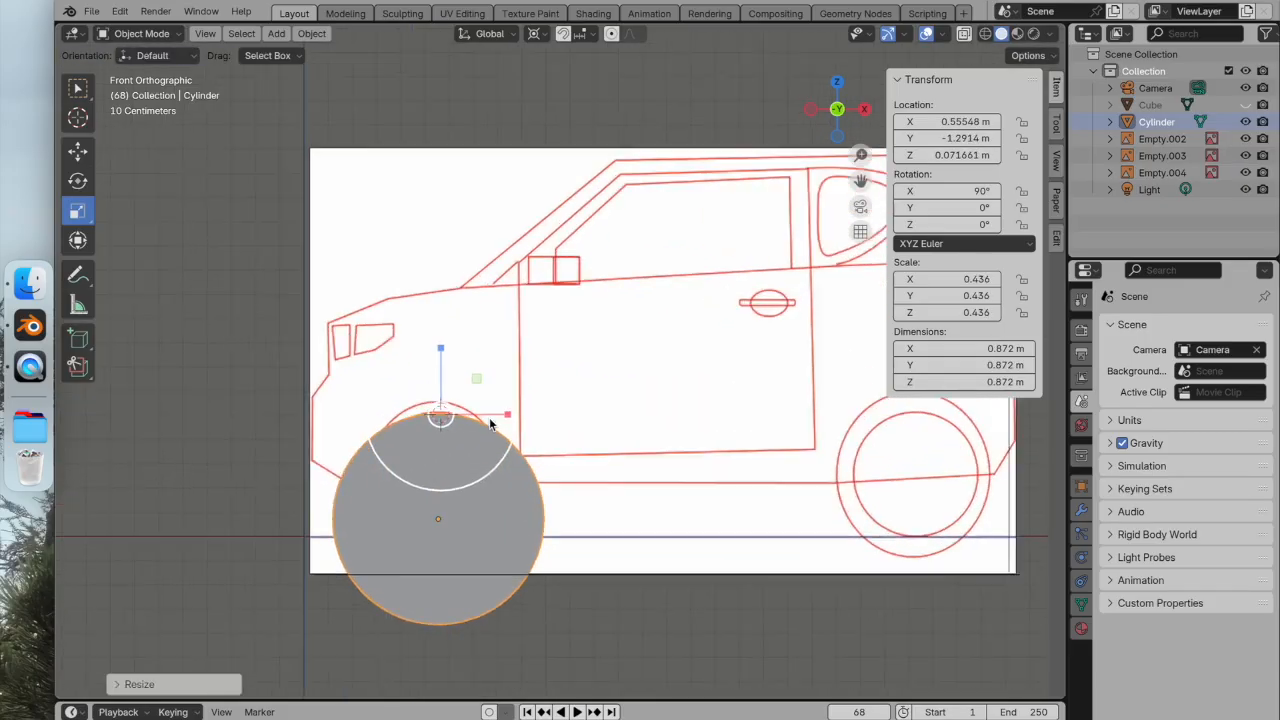
drag(475, 478, 456, 452)
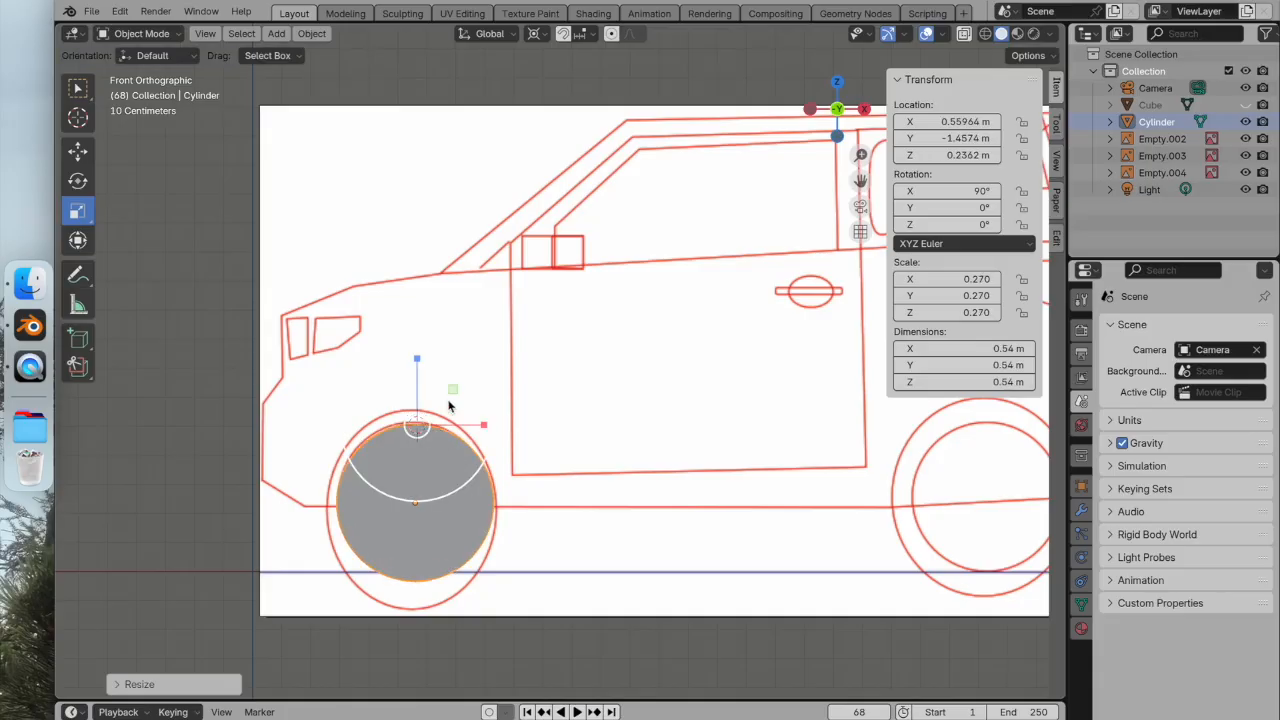
Nudge the cylinder slightly upward and scale it to about 0.523 m to match the front wheel's inner circle.
click(78, 150)
drag(419, 361, 420, 357)
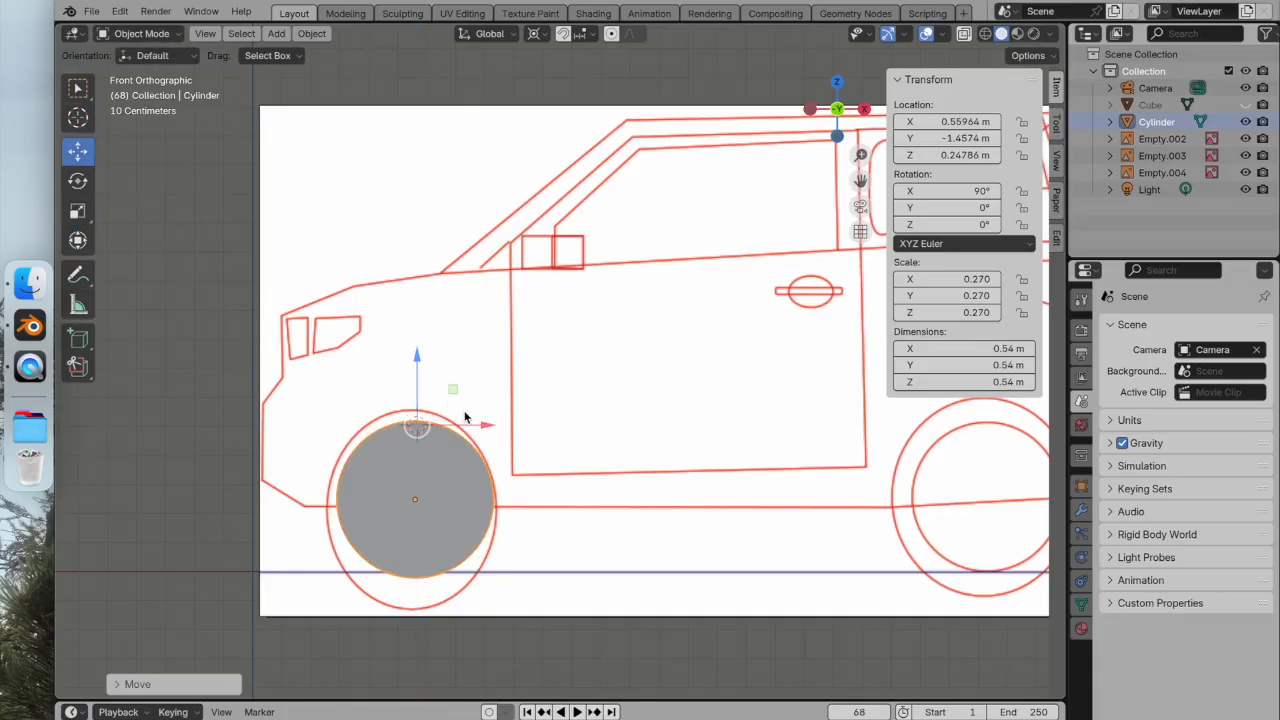
key(shift+space)
key(s)
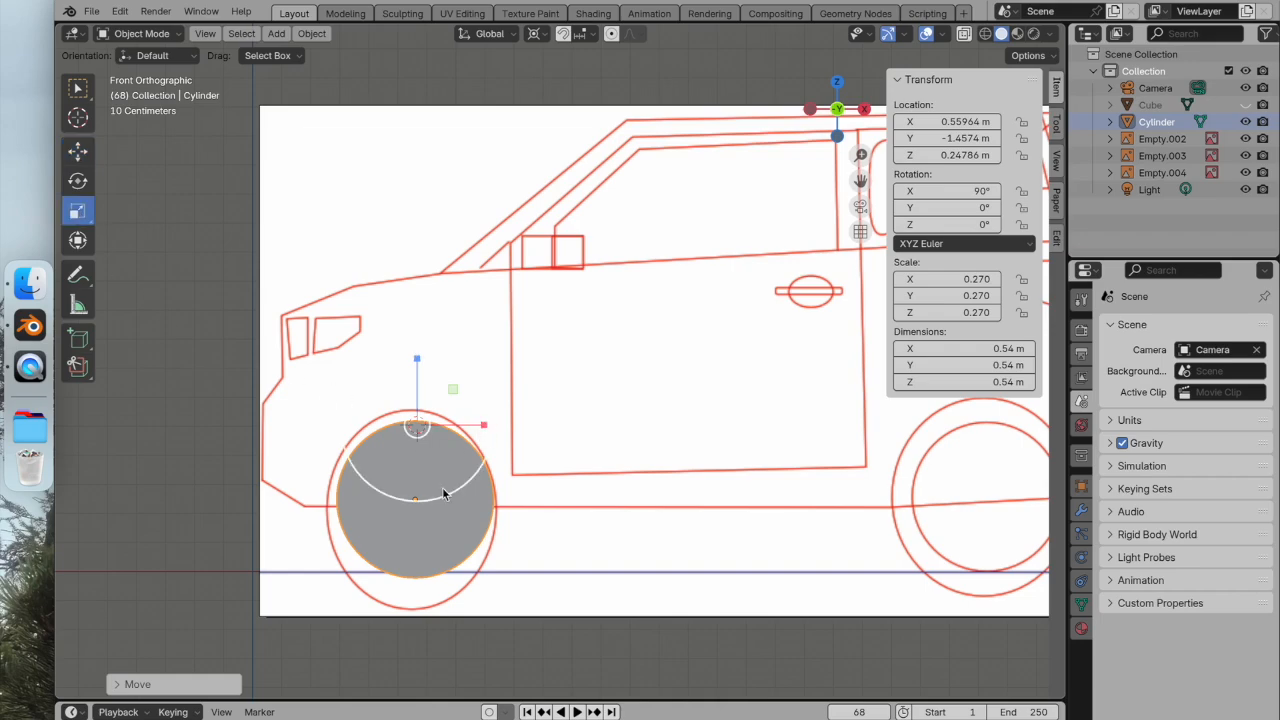
drag(444, 494, 446, 489)
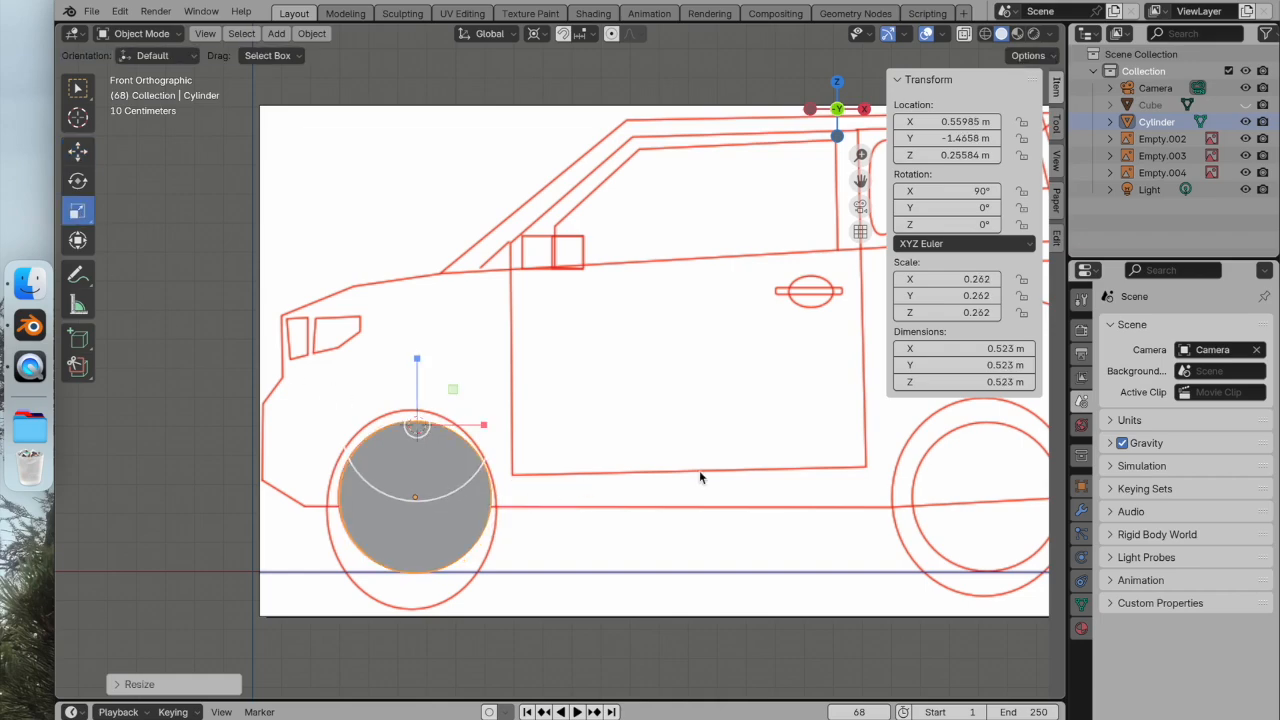
In the left orthographic view, move the cylinder outward along Y to about -1.75 m, beside the car's wheel area.
key(shift+space)
key(g)
scroll(349, 429, down, 2)
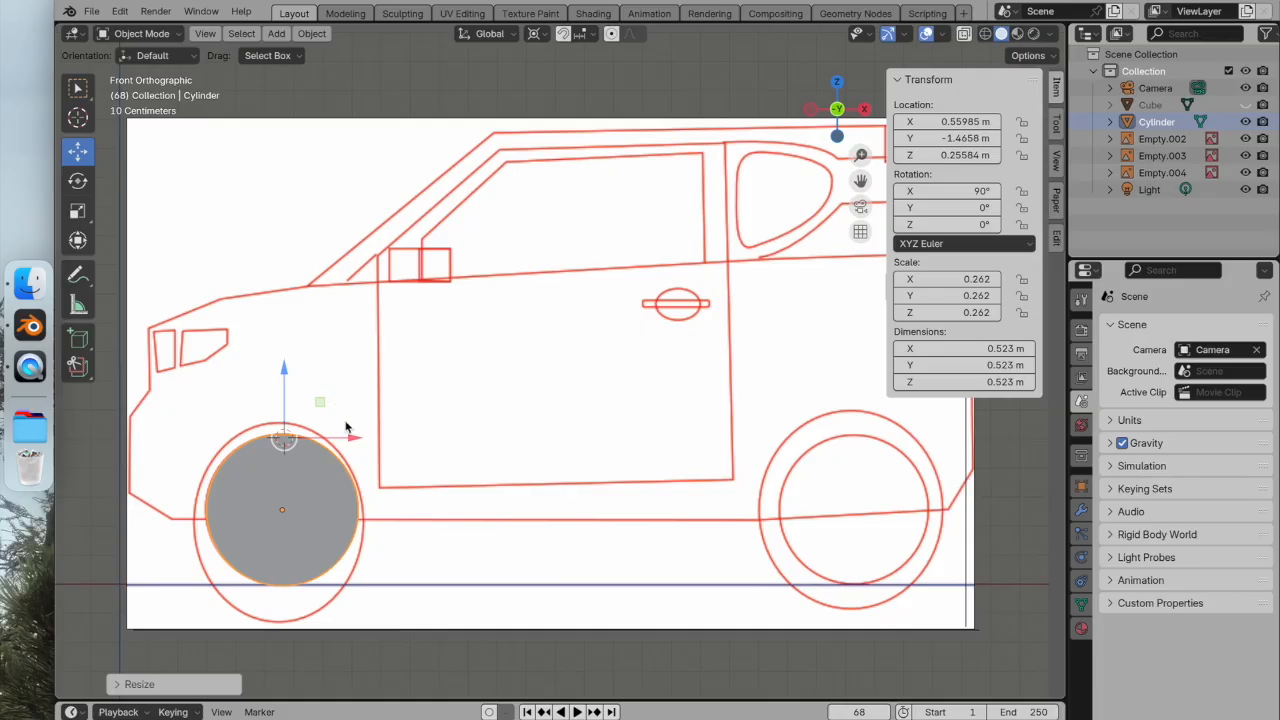
scroll(456, 453, down, 2)
middle_drag(456, 453, 534, 466)
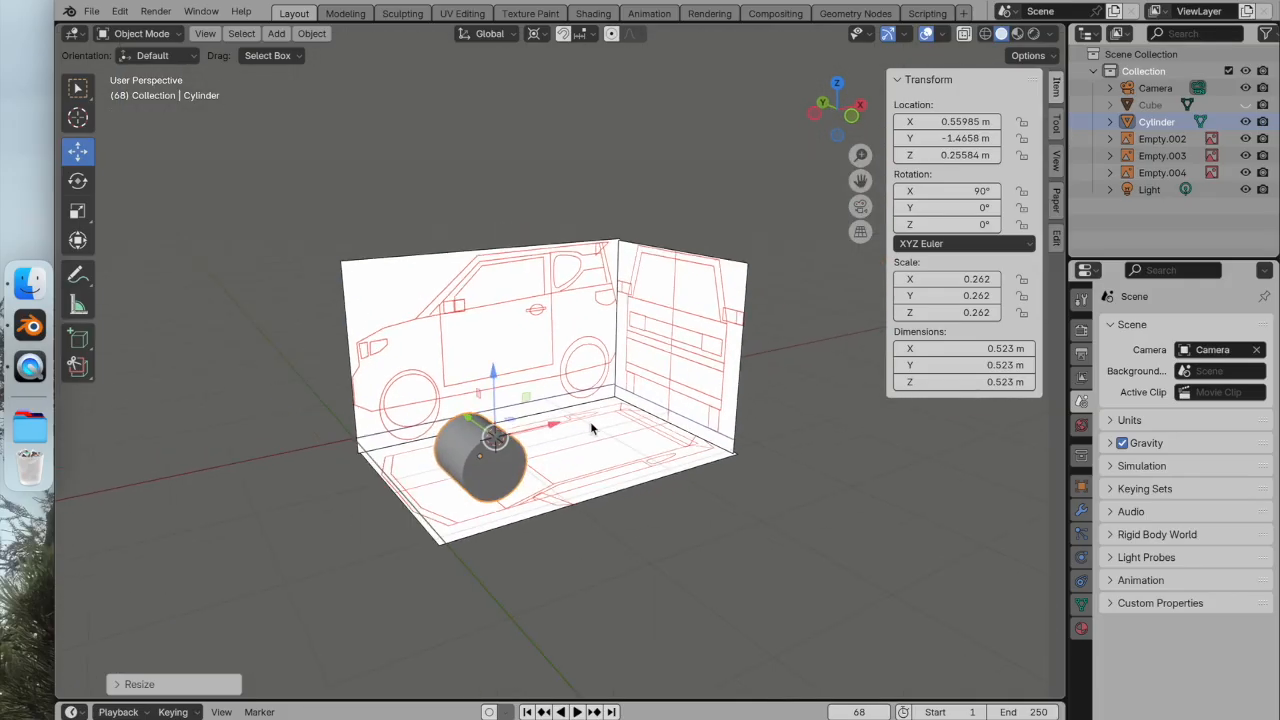
scroll(636, 410, down, 1)
scroll(633, 400, up, 3)
middle_drag(634, 397, 670, 392)
scroll(670, 392, down, 2)
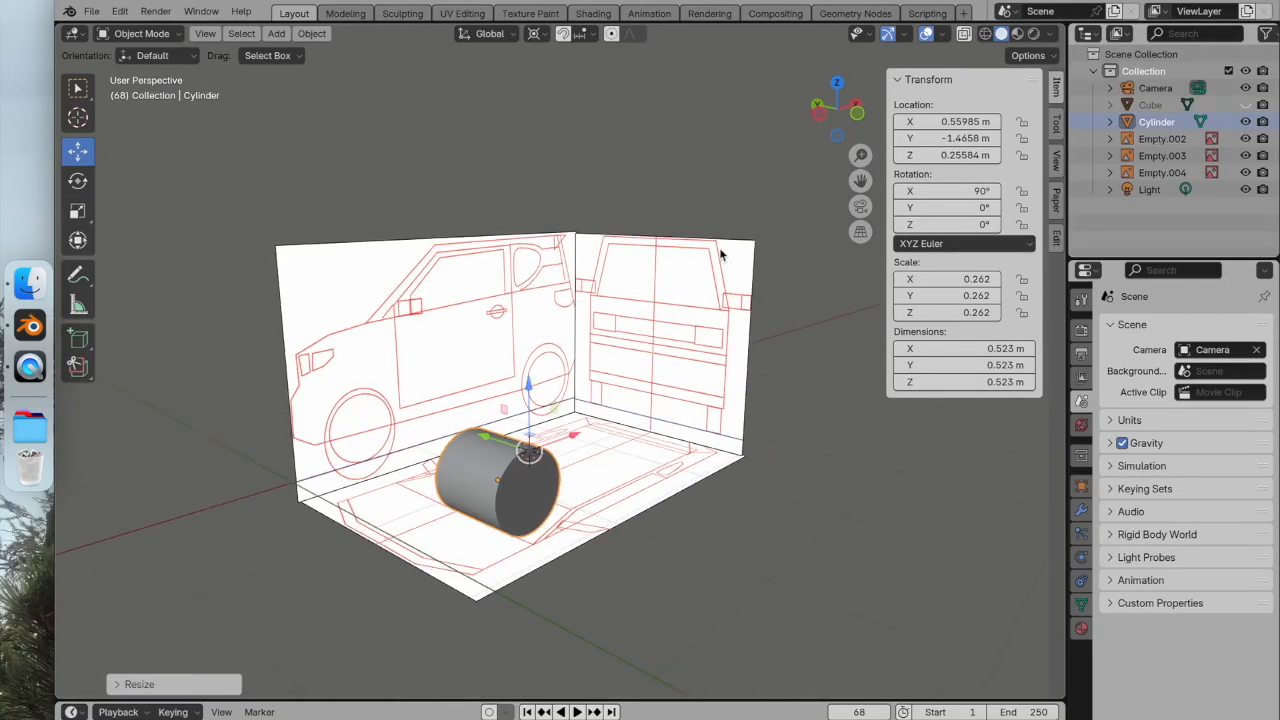
click(819, 118)
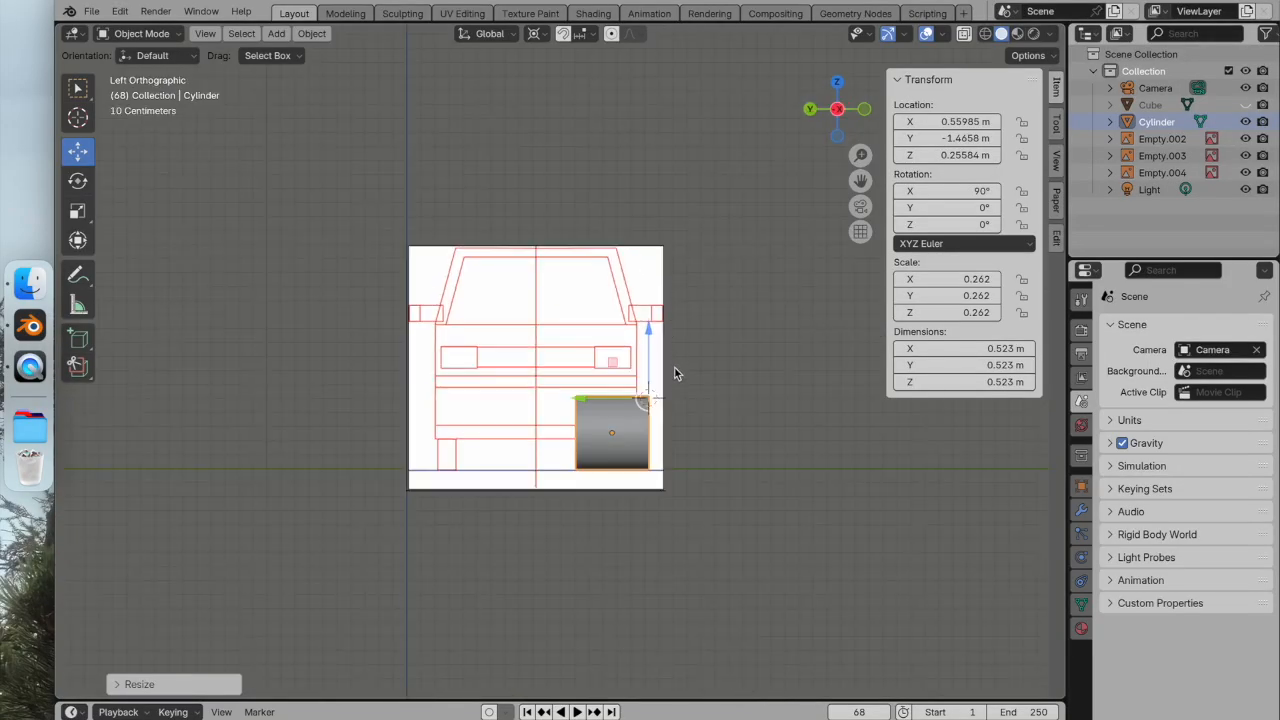
scroll(676, 374, up, 2)
drag(623, 425, 687, 416)
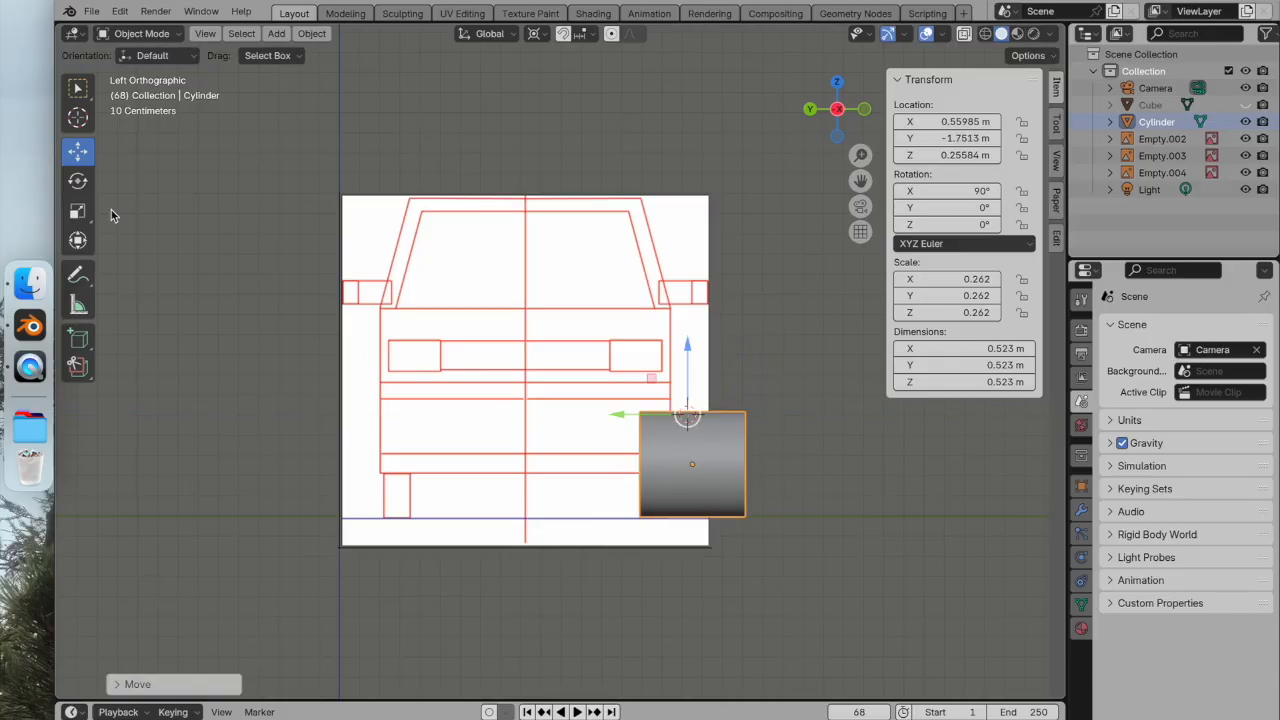
Place the 3D cursor on the cylinder's inner edge and scale its width along Y to about 0.144 m.
click(78, 117)
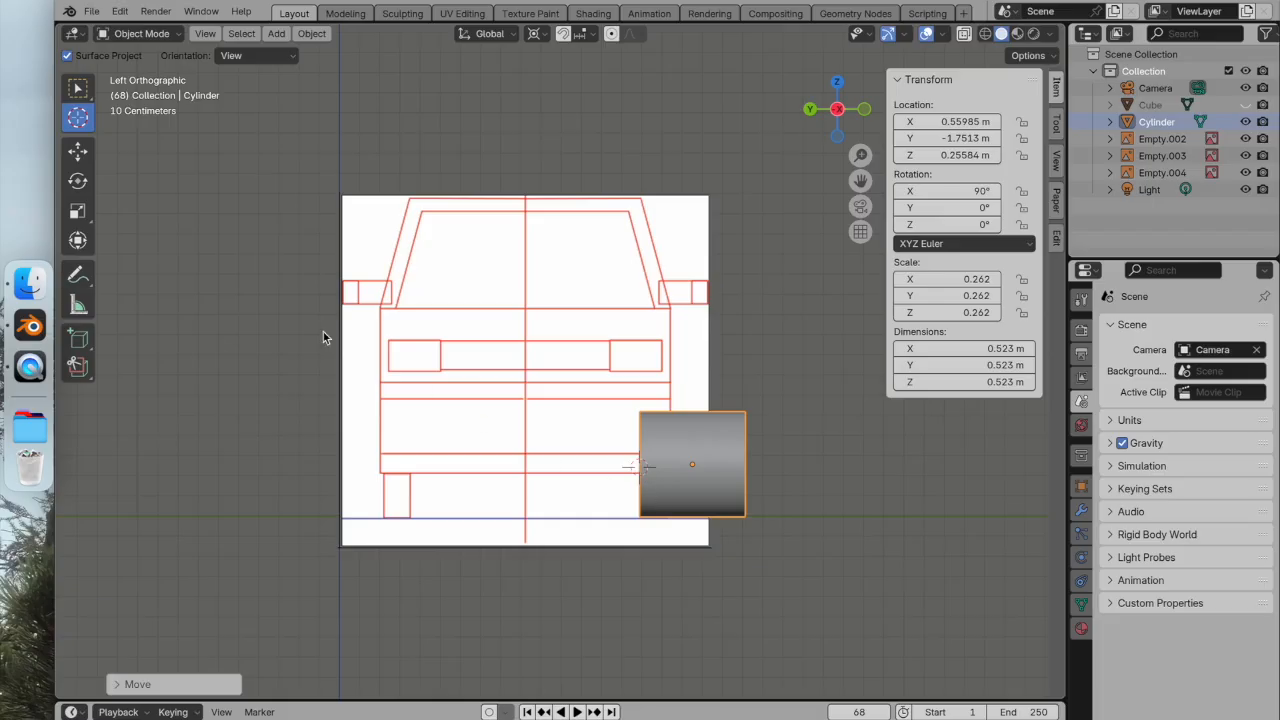
click(68, 210)
drag(570, 467, 614, 467)
middle_drag(754, 434, 517, 417)
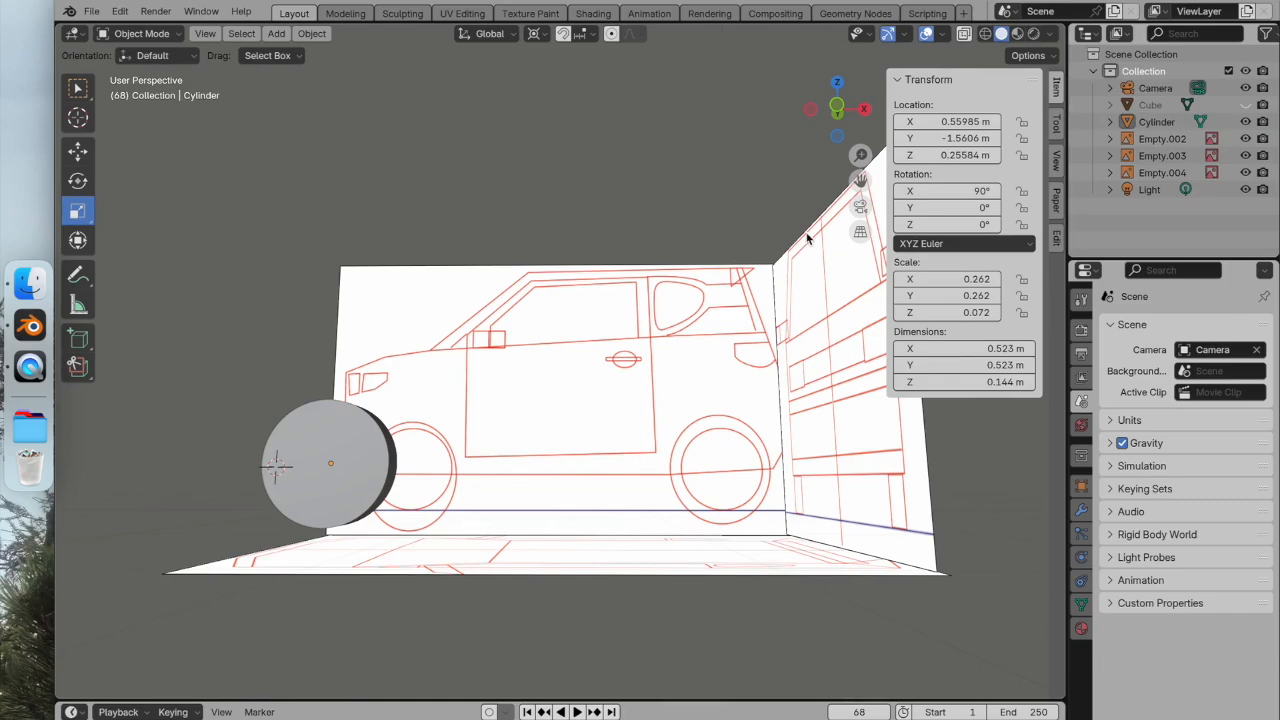
click(838, 113)
click(836, 111)
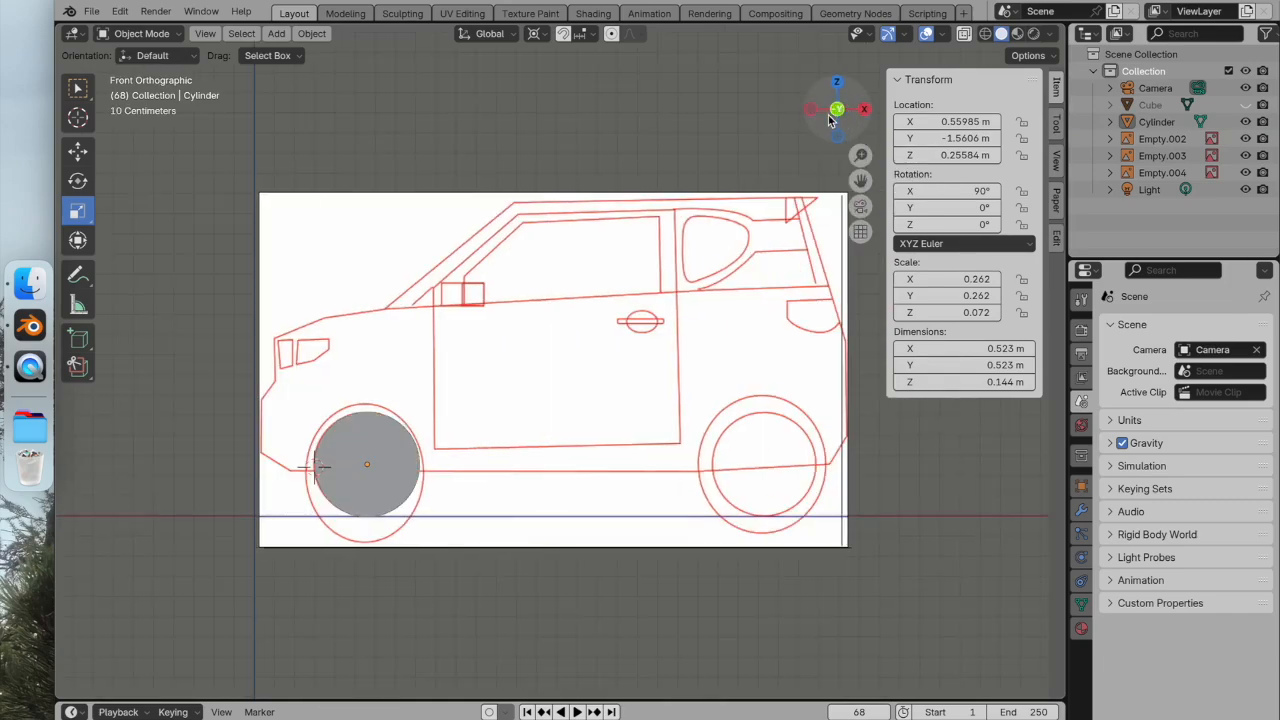
Duplicate the wheel cylinder twice, leaving both copies in place.
middle_drag(590, 395, 694, 434)
click(576, 432)
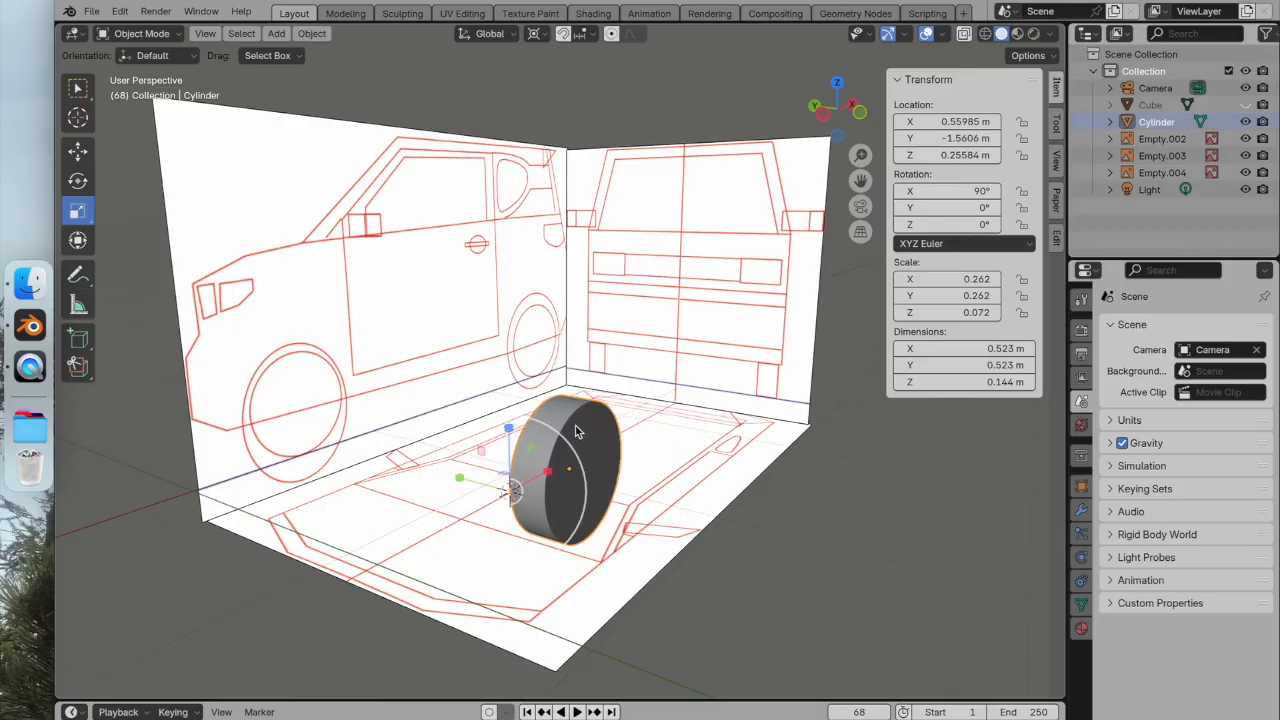
right_click(576, 432)
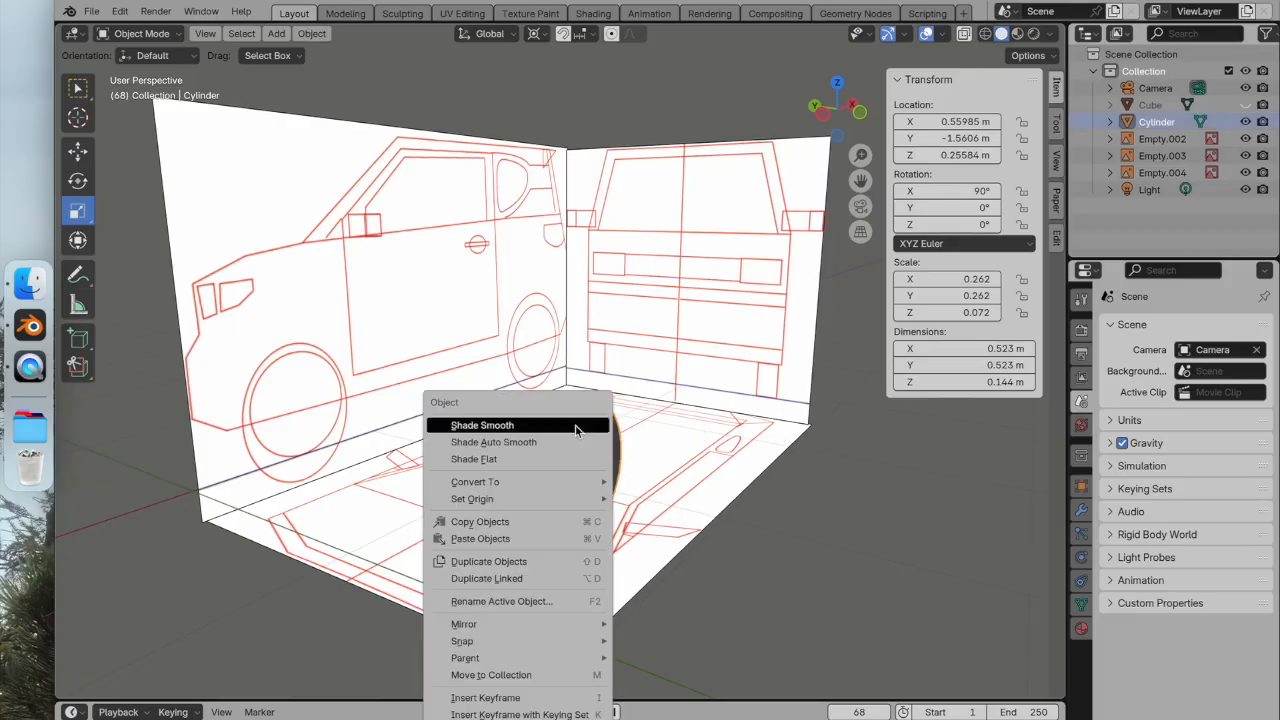
click(562, 562)
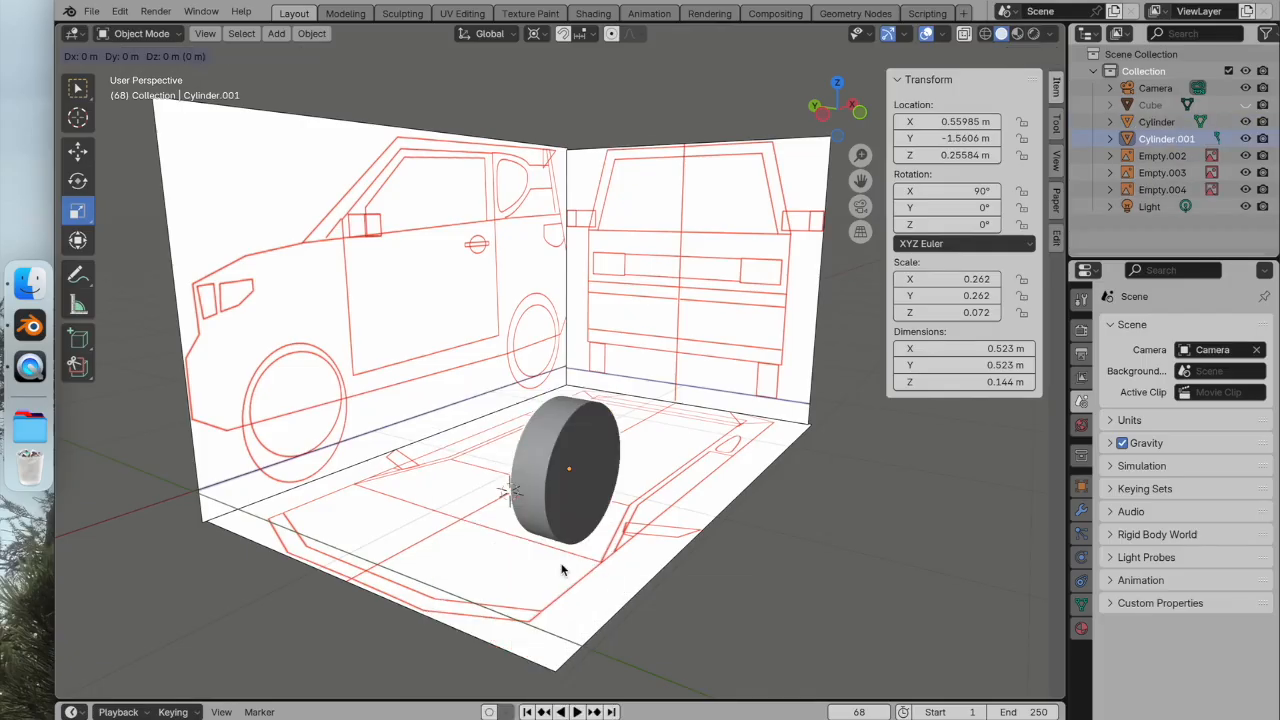
right_click(610, 540)
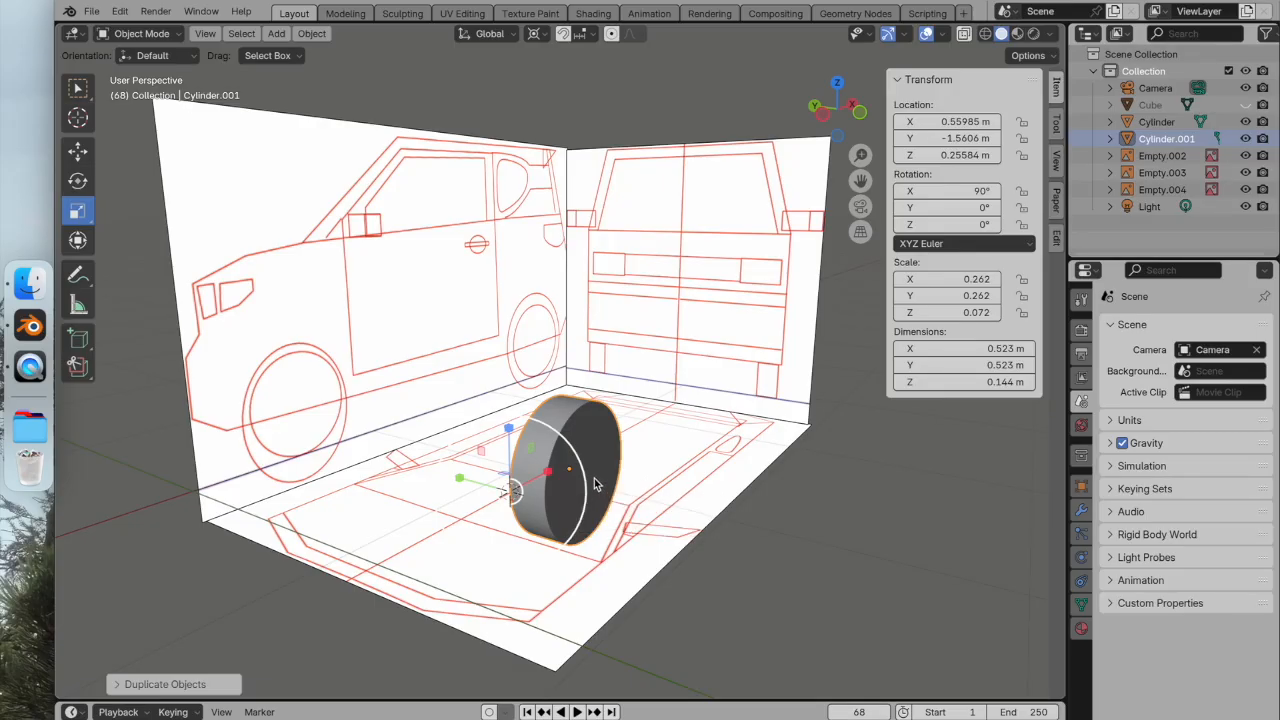
right_click(588, 438)
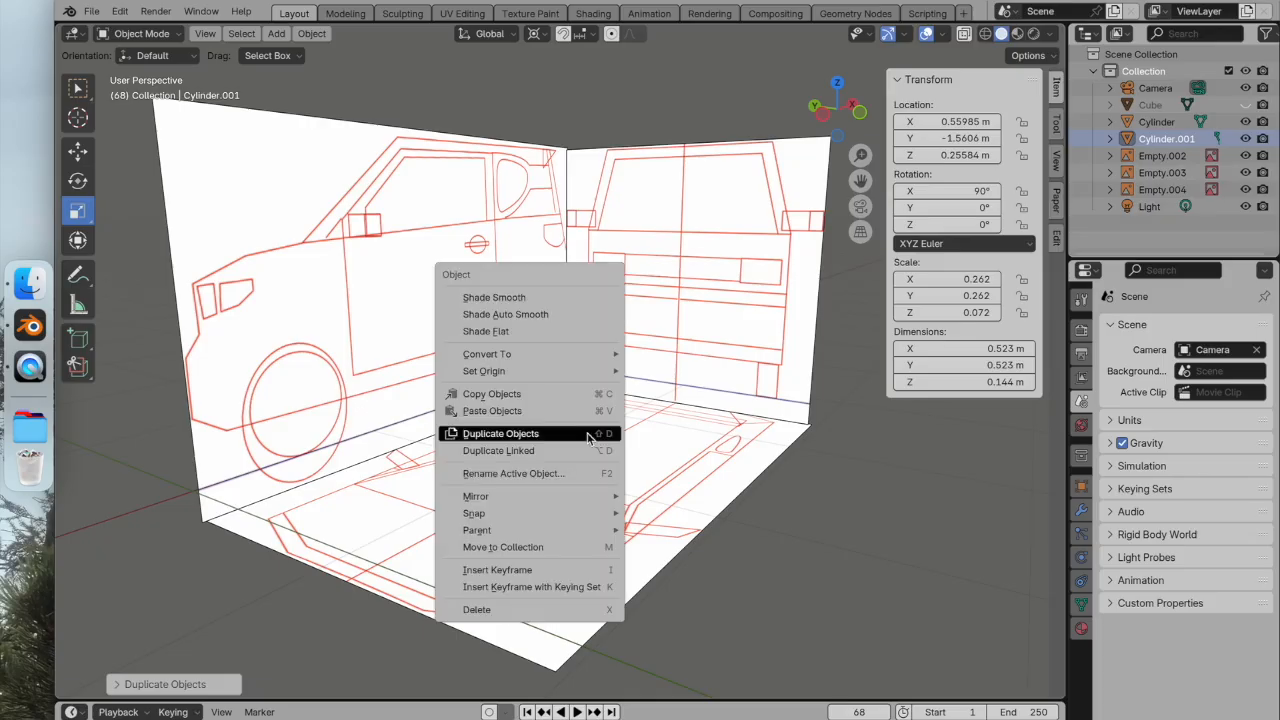
click(590, 436)
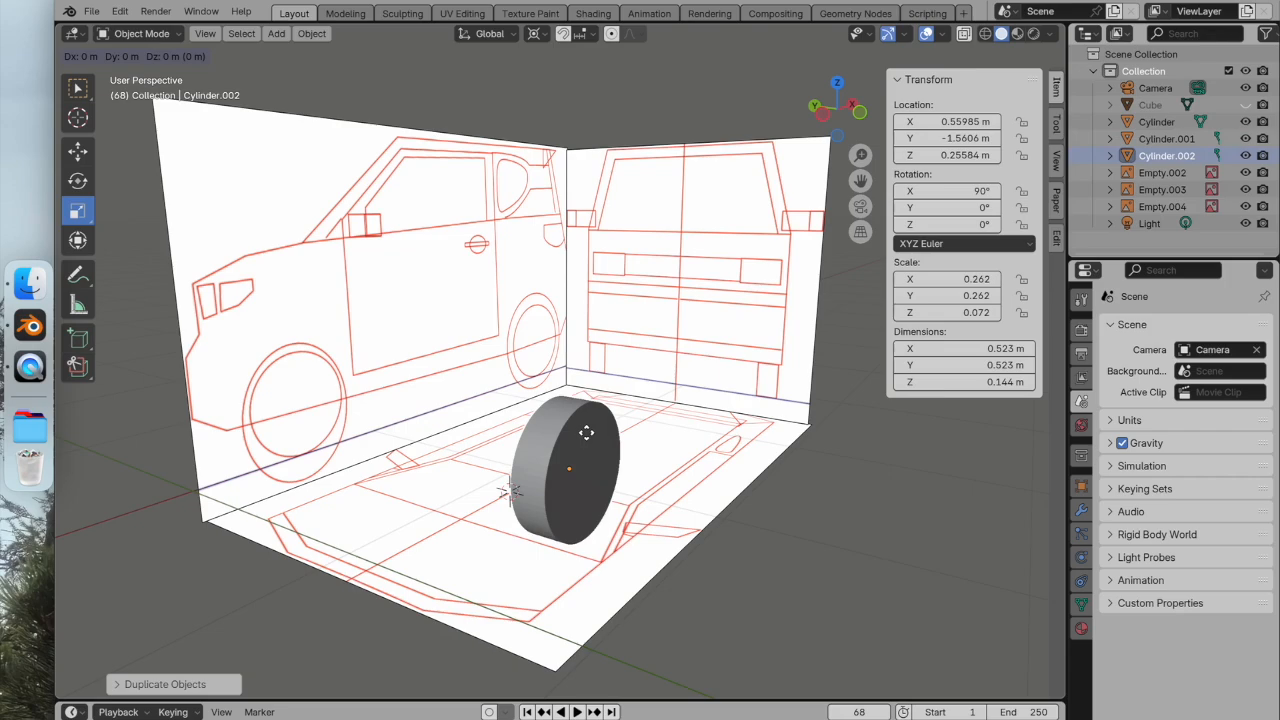
click(588, 438)
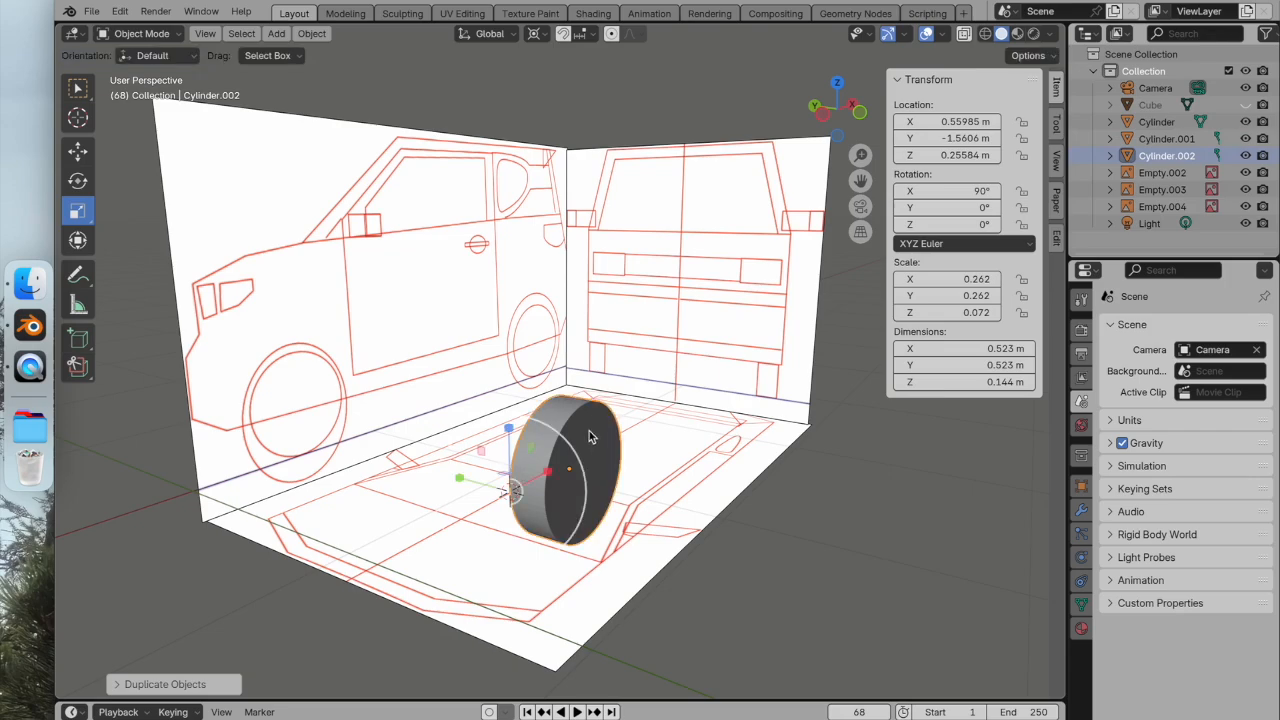
In the left orthographic view, scale the newest cylinder copy outward along Y to about 0.206 m wide.
middle_drag(640, 521, 672, 518)
scroll(672, 518, up, 3)
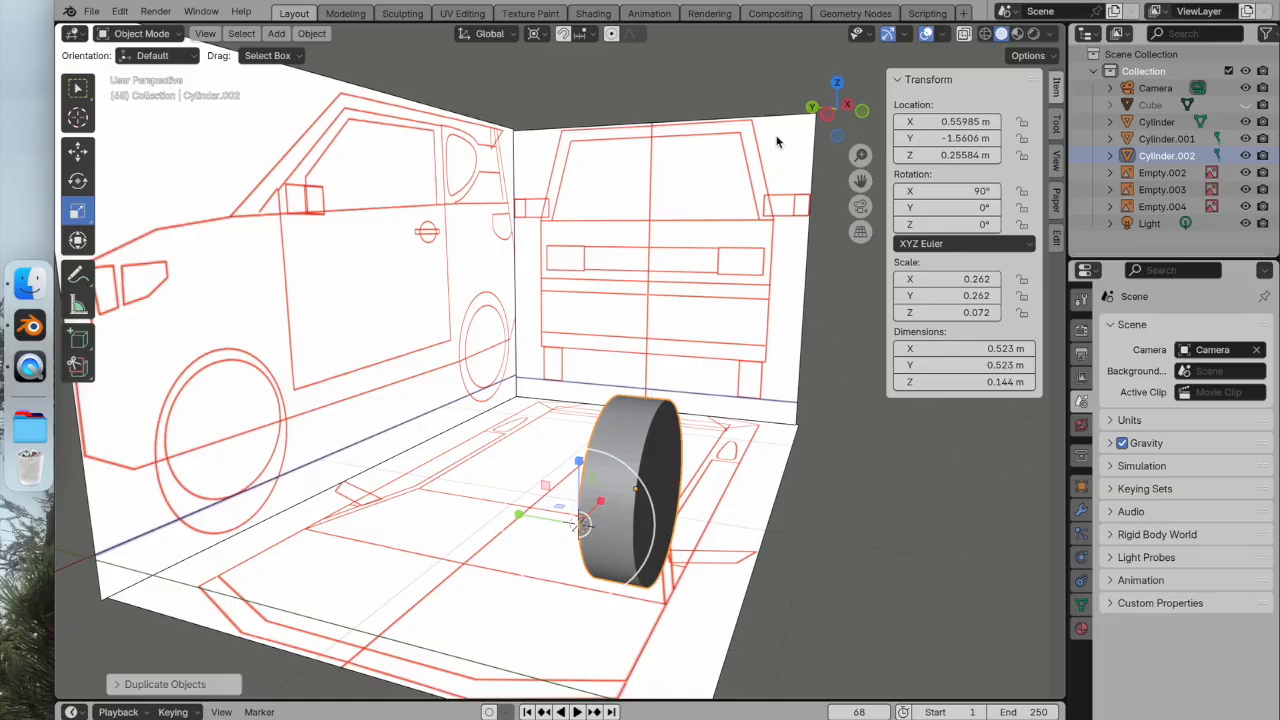
click(828, 115)
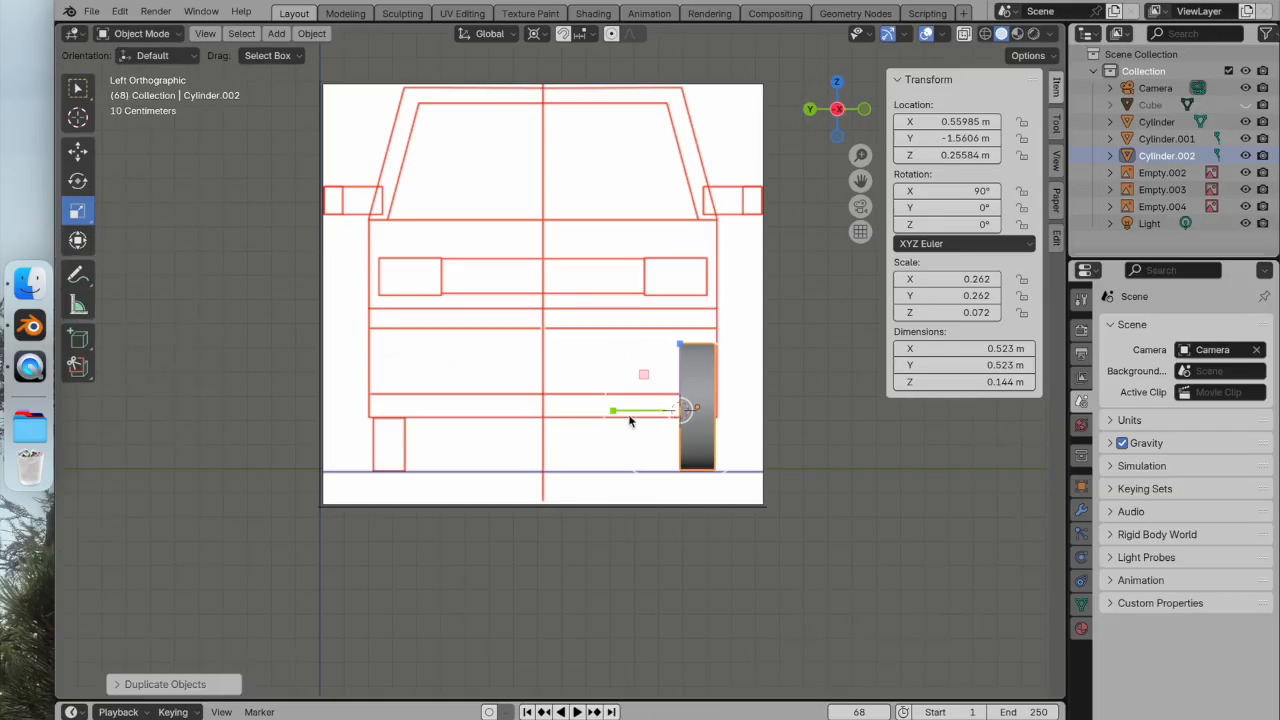
drag(613, 411, 576, 410)
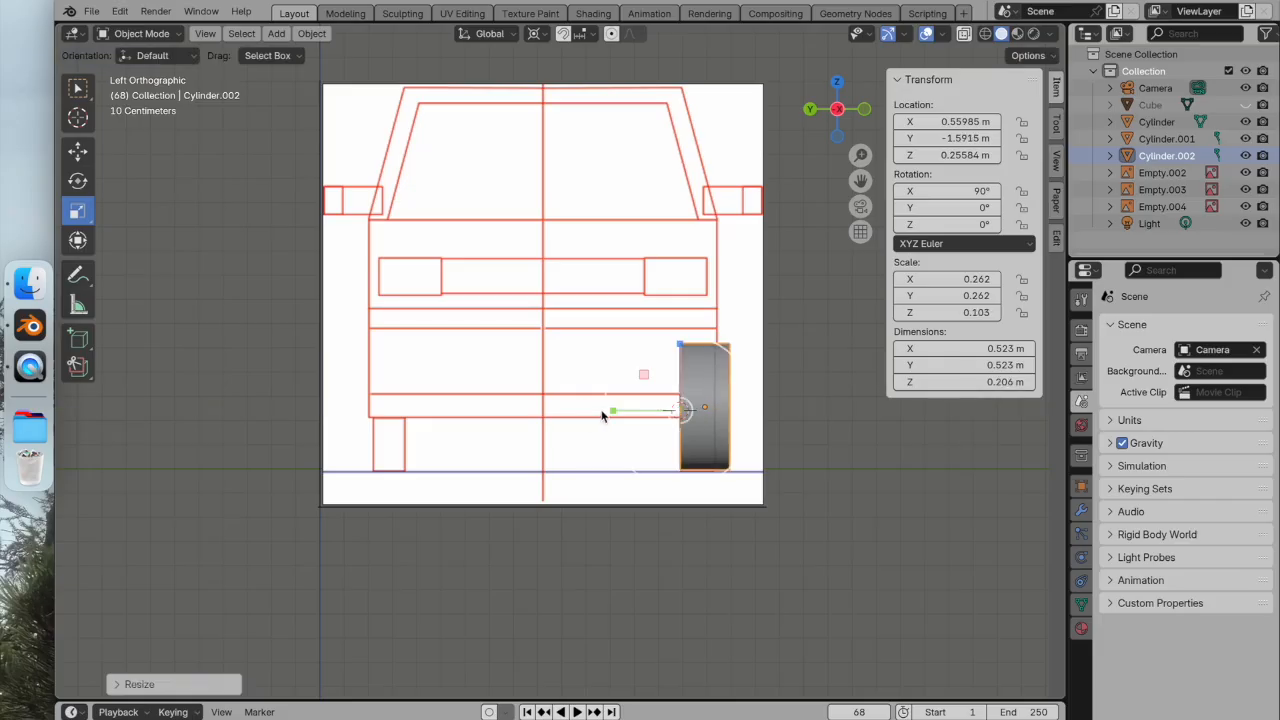
middle_drag(751, 409, 648, 445)
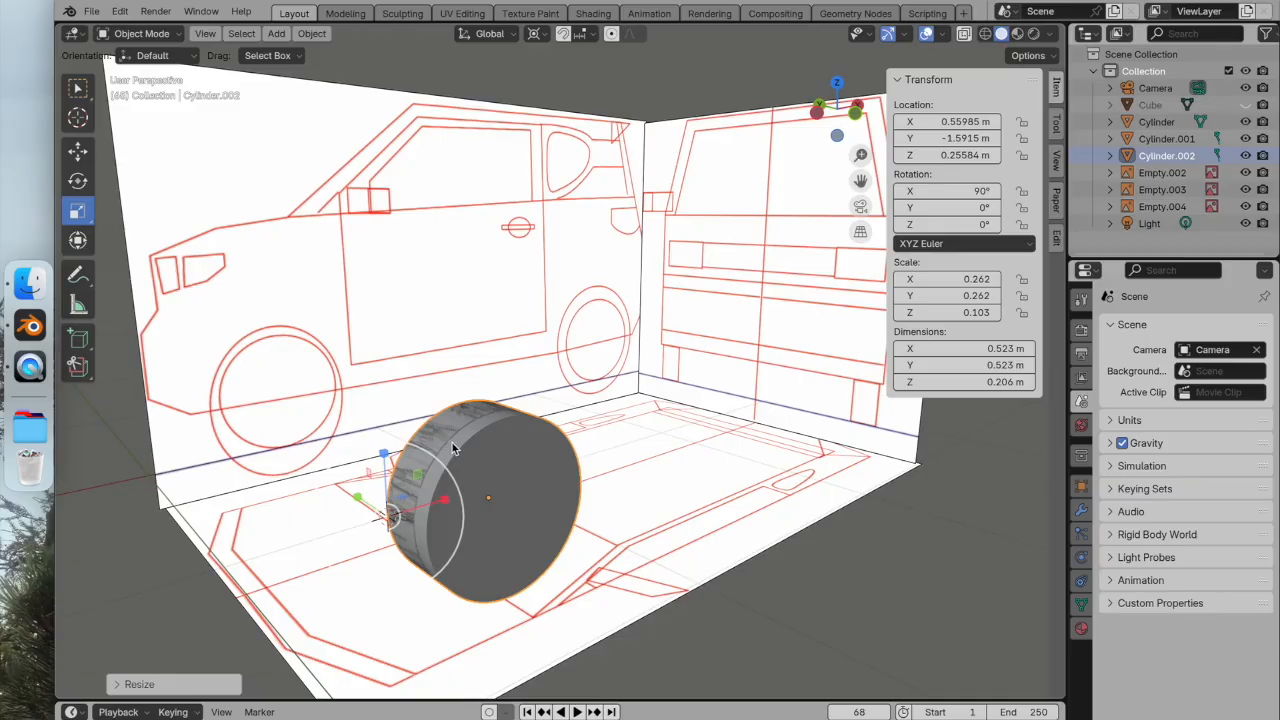
In the front view, return the pivot to the cylinder's center and scale the copy along Z to about 0.605 m tall.
click(855, 116)
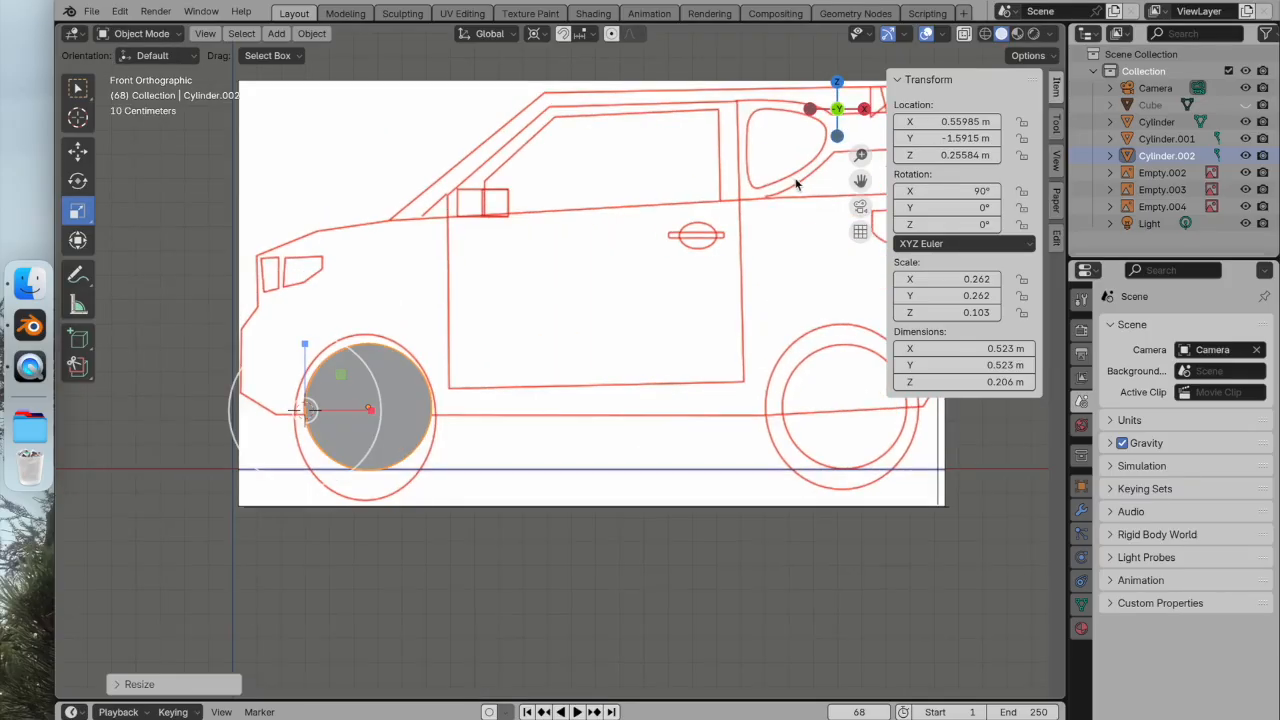
click(535, 33)
click(550, 62)
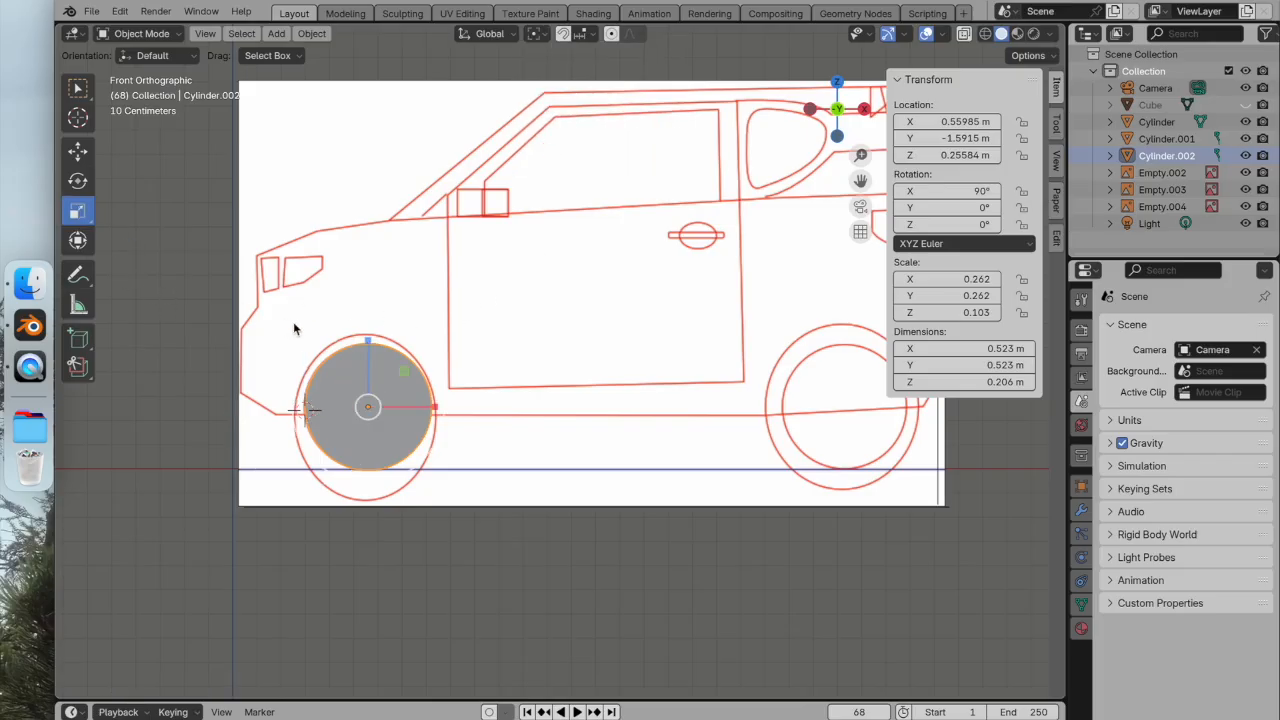
drag(369, 341, 367, 445)
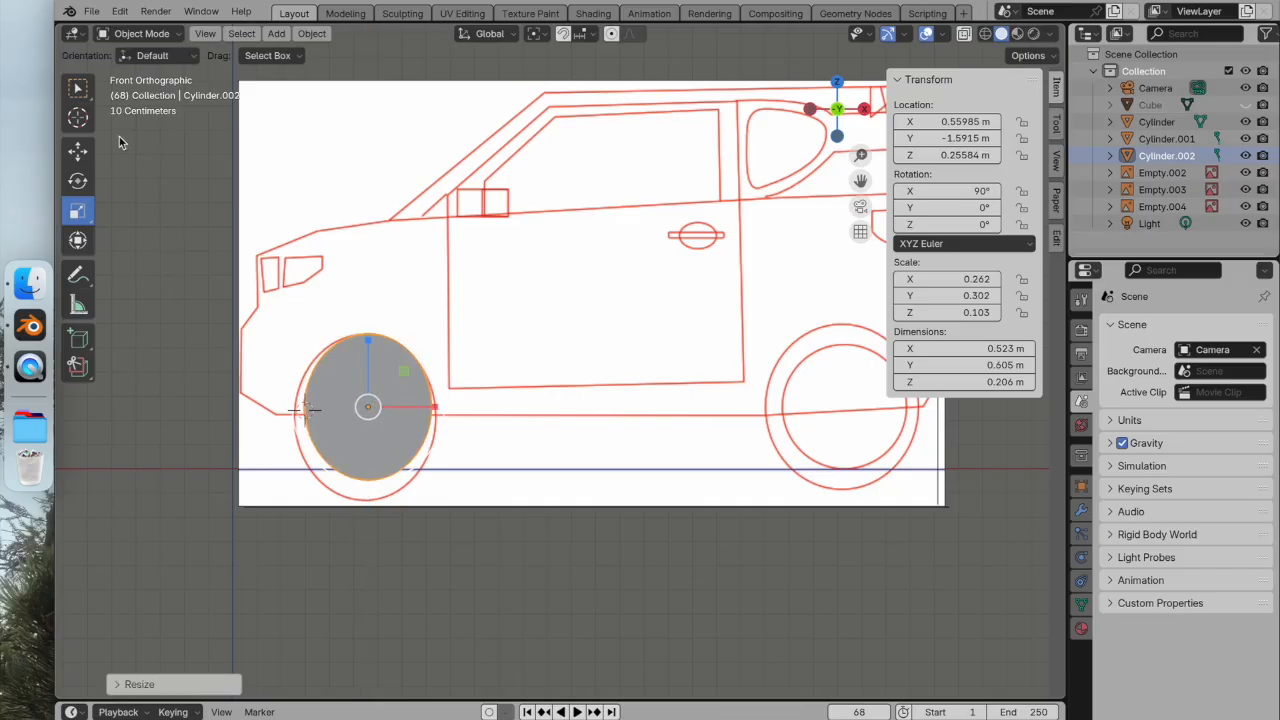
Place the 3D cursor at the top of the front wheel's outer circle and set the pivot point to 3D Cursor.
click(79, 119)
click(367, 331)
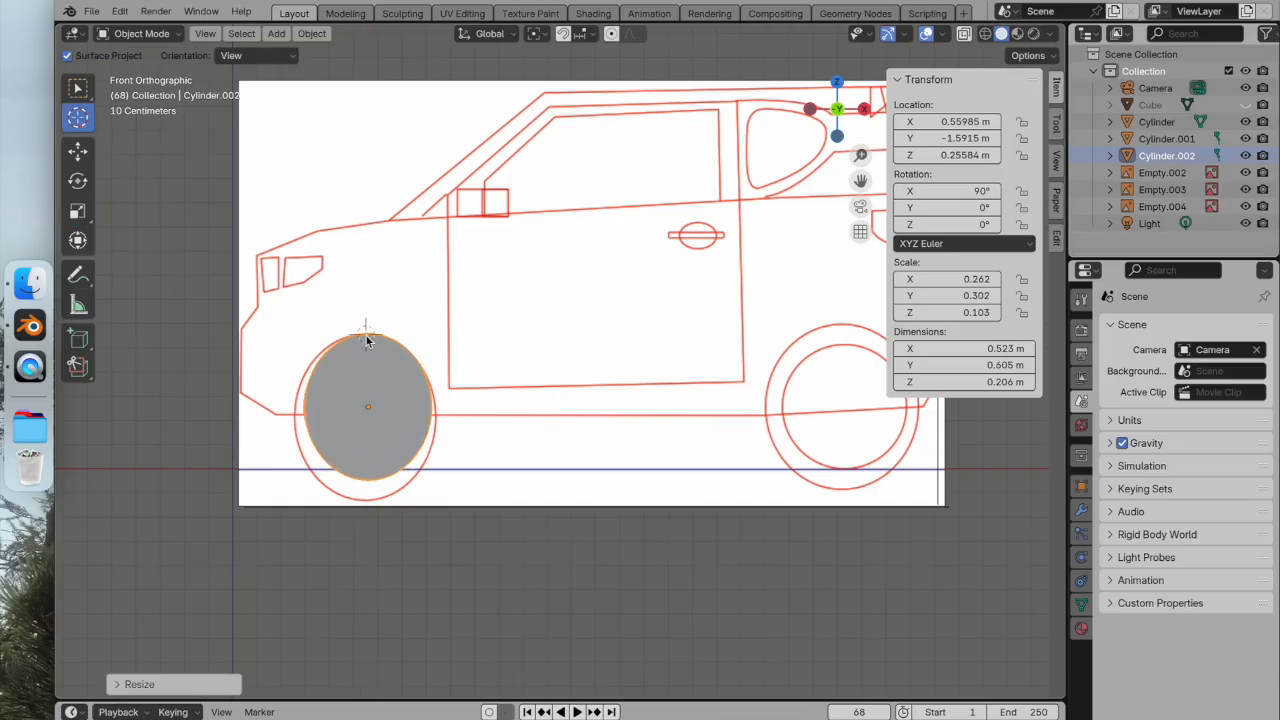
click(78, 211)
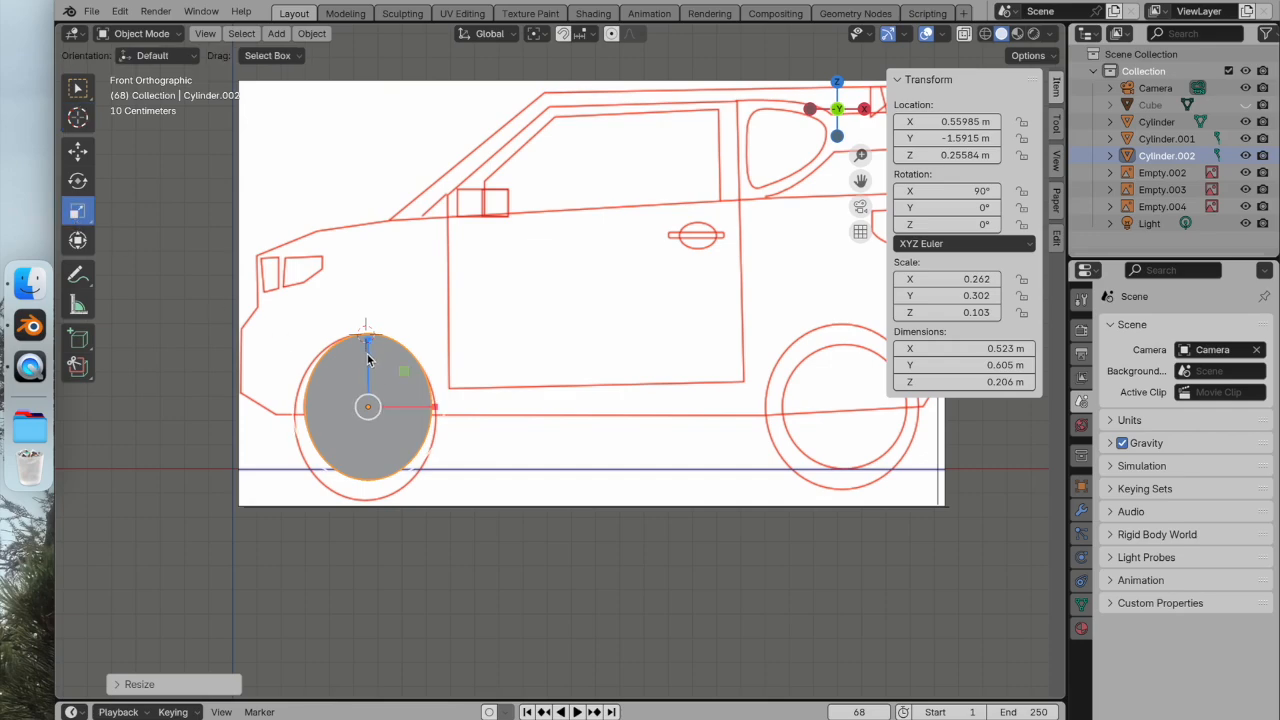
drag(367, 347, 366, 339)
key(super+z)
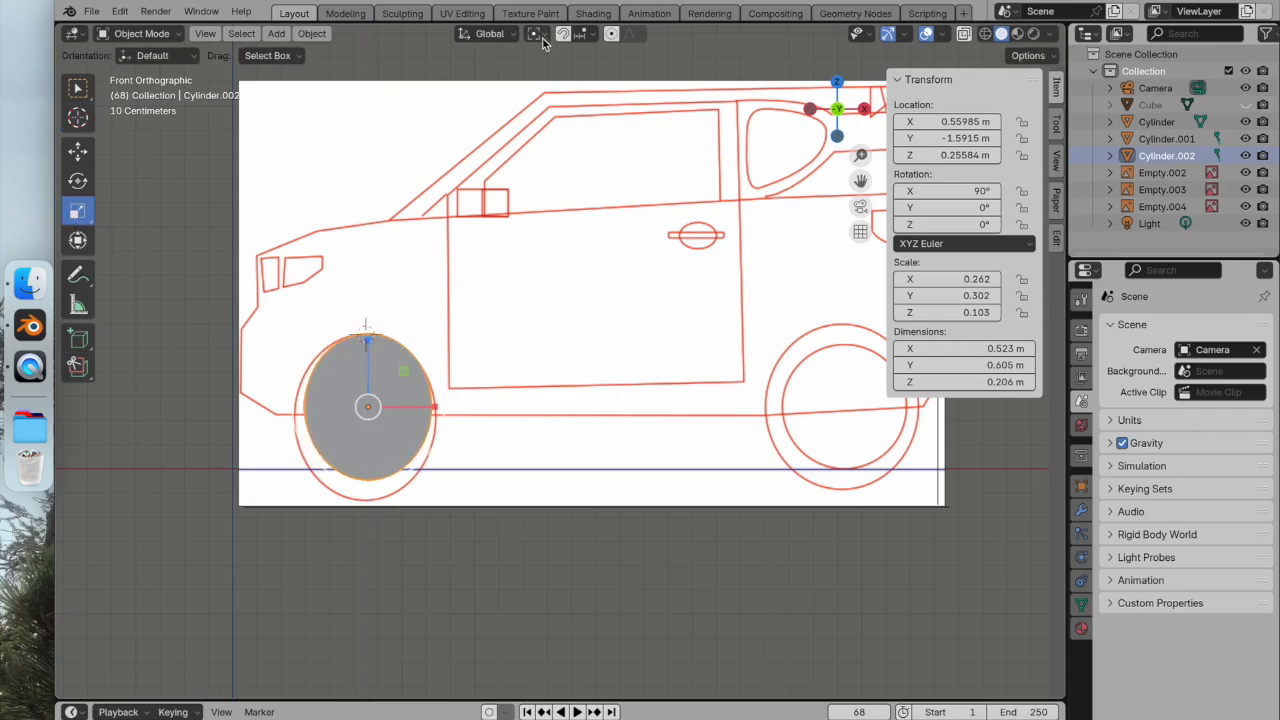
click(540, 33)
click(565, 91)
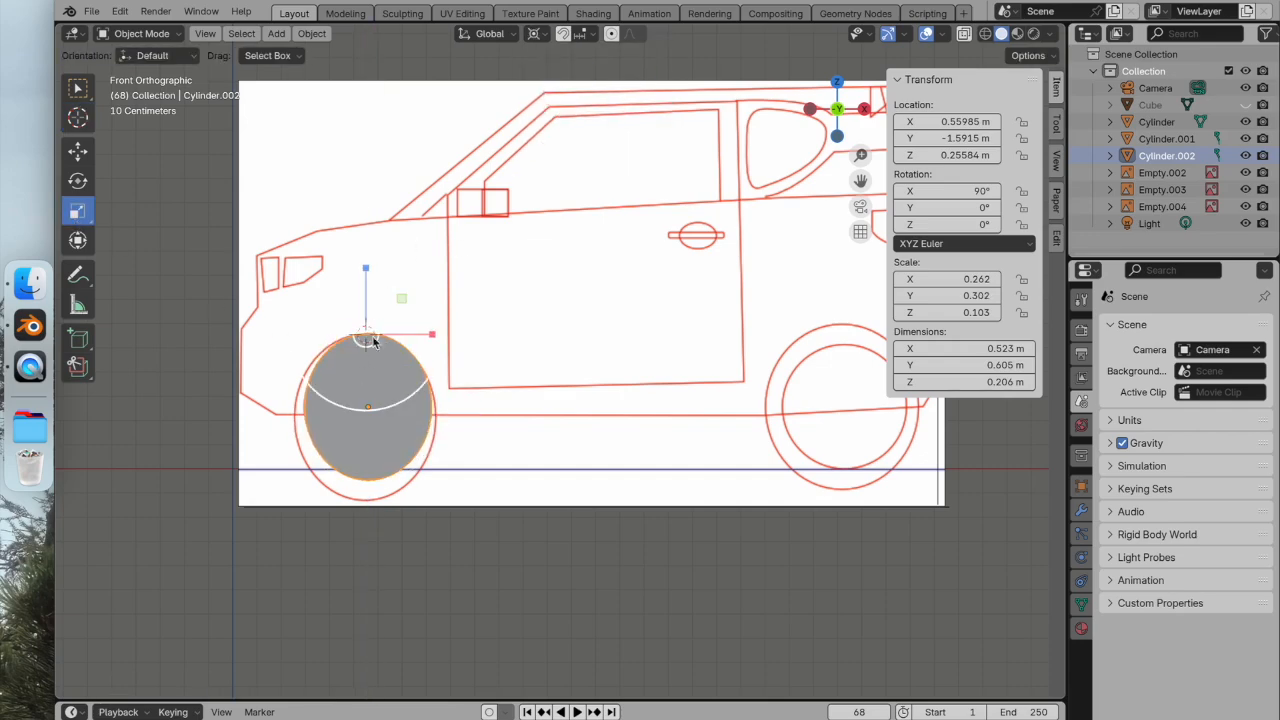
Scale the cylinder copy from the 3D cursor to about 0.689 m tall and 0.62 m wide, matching the front wheel's outer circle.
drag(365, 290, 363, 283)
drag(430, 337, 446, 335)
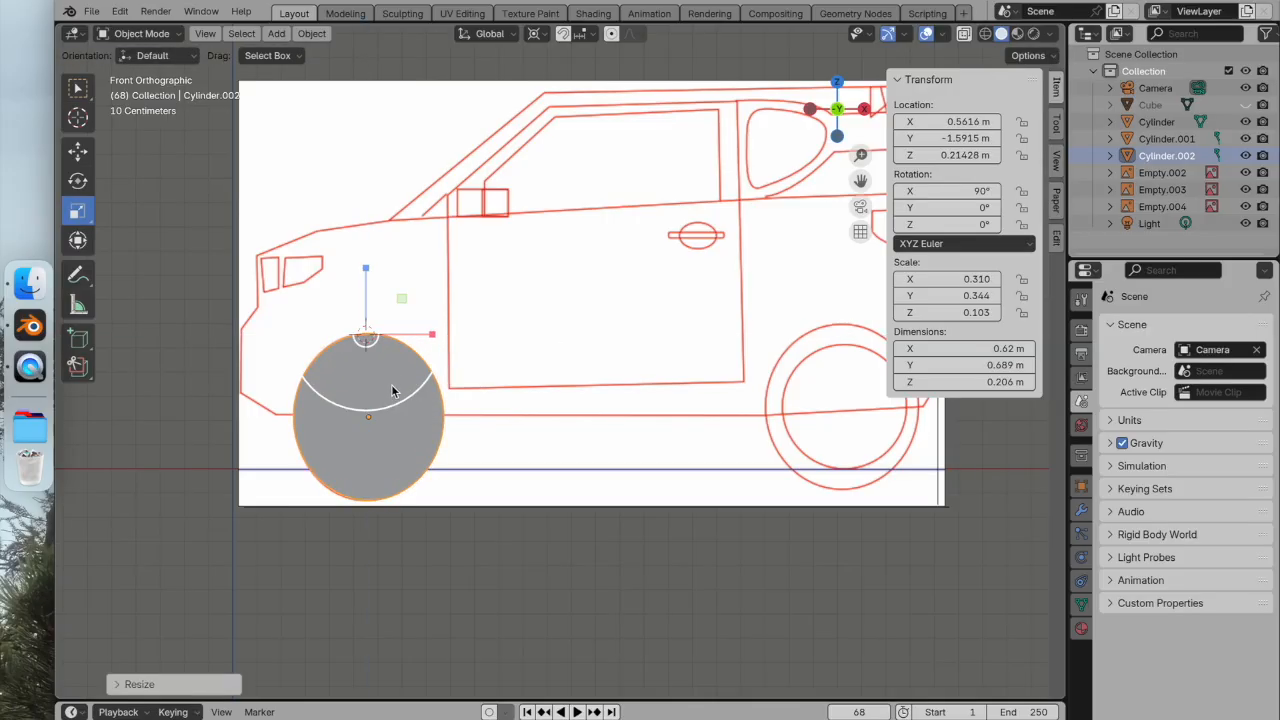
Duplicate the enlarged front wheel cylinder, leaving the copy in place.
middle_drag(597, 535, 475, 490)
click(450, 462)
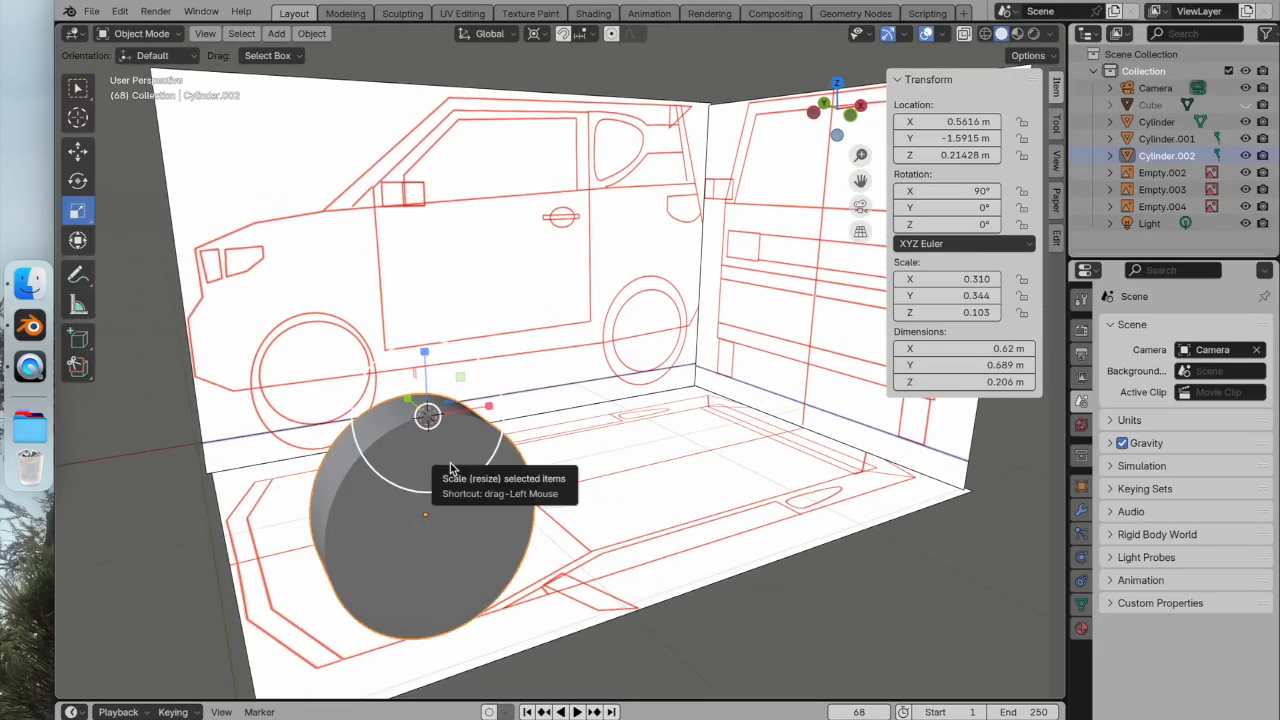
right_click(450, 463)
click(452, 459)
right_click(449, 460)
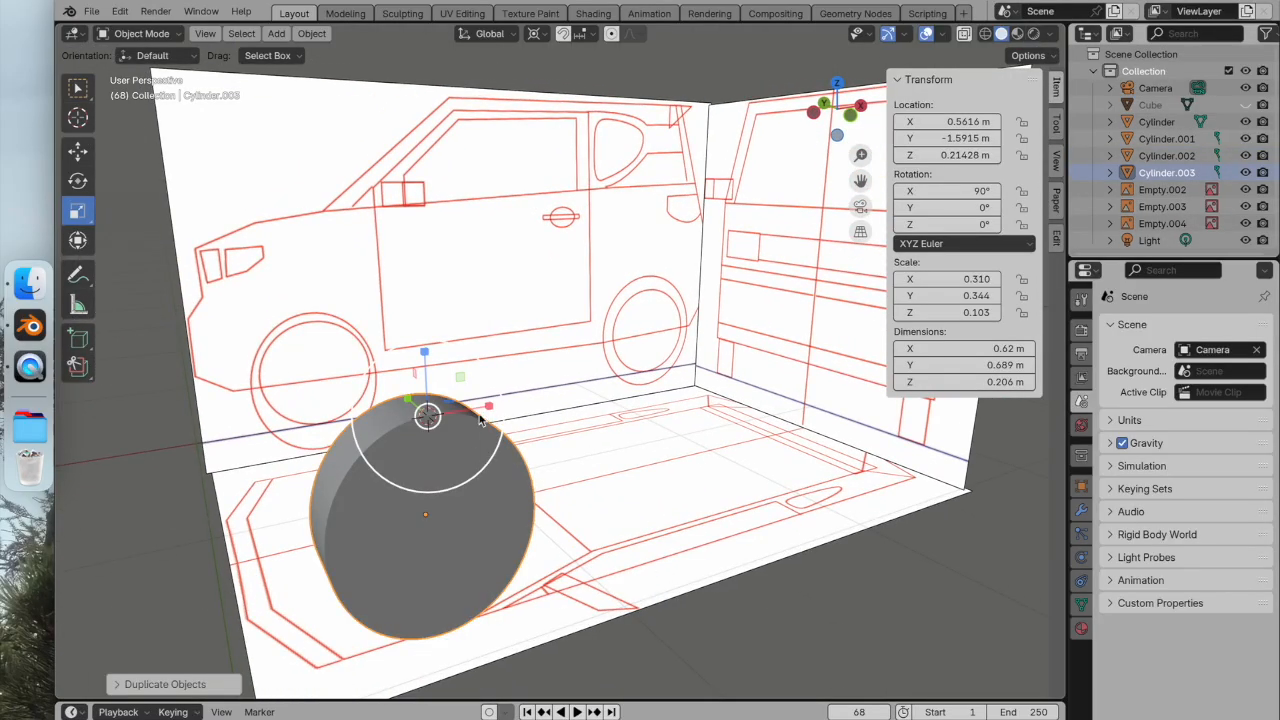
Move the wheel copy along X and Z onto the rear wheel circle, at about X 2.52 m and Z 0.256 m.
click(79, 150)
drag(487, 408, 801, 372)
click(851, 116)
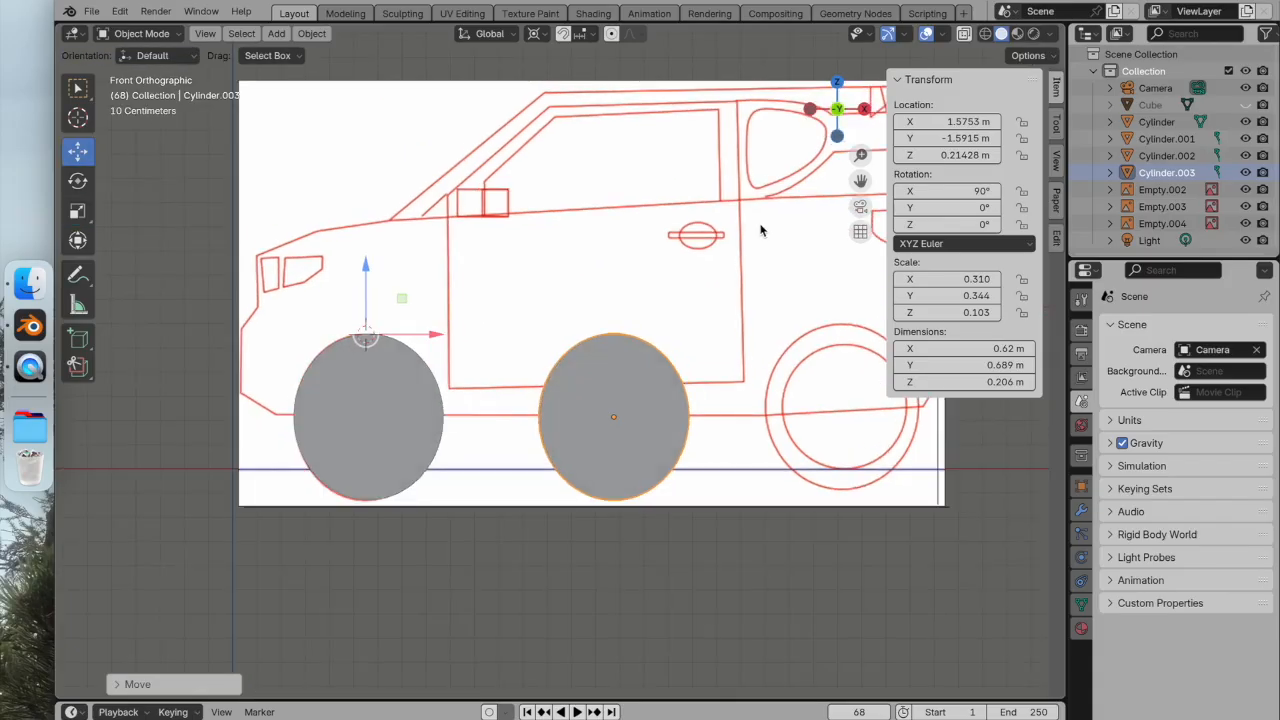
drag(422, 335, 623, 340)
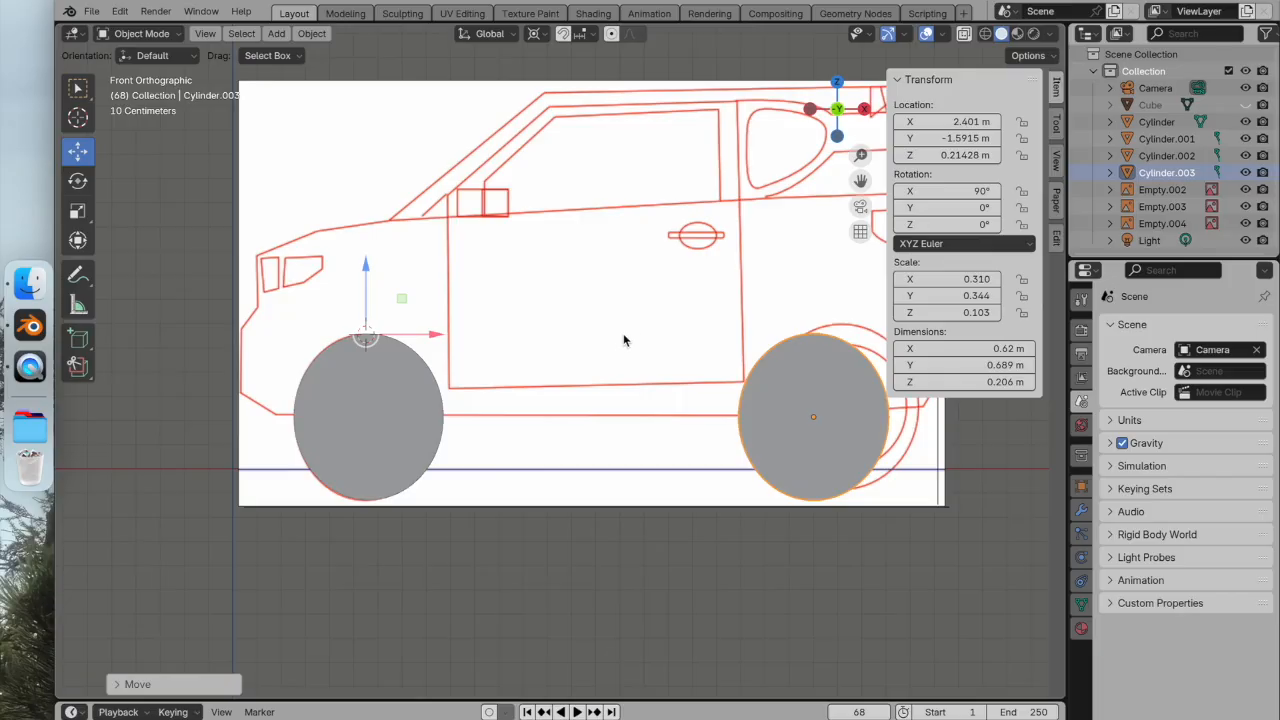
shift+middle_drag(623, 340, 326, 343)
drag(138, 337, 163, 336)
shift+middle_drag(280, 336, 376, 349)
drag(165, 284, 165, 272)
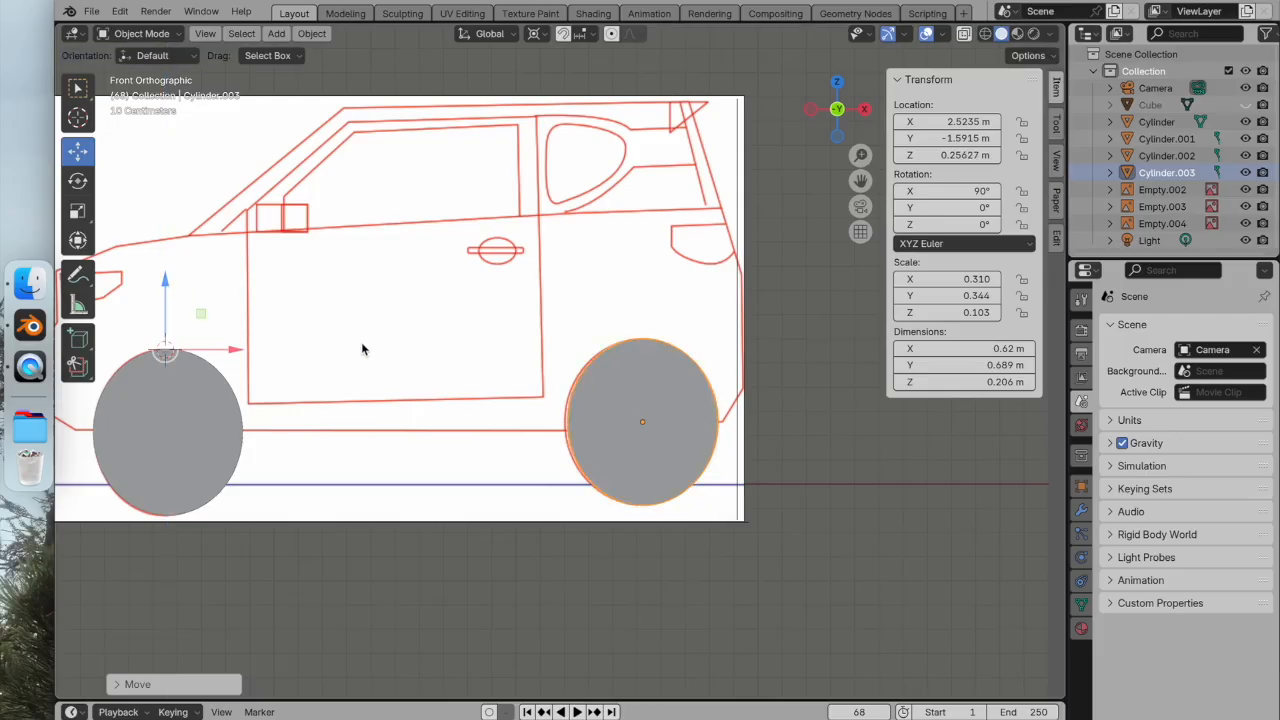
drag(229, 349, 221, 347)
Set the pivot to the rear wheel's own center and scale the wheel along X to about 0.643 m wide.
click(78, 212)
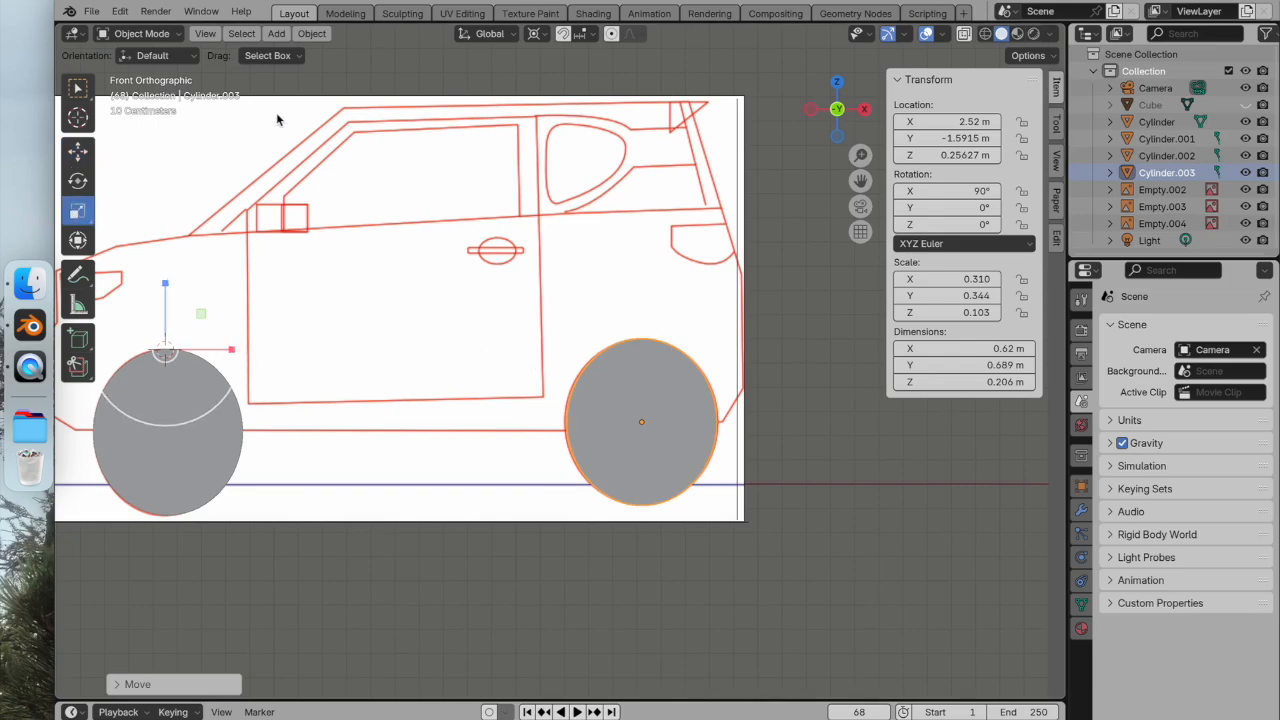
click(535, 36)
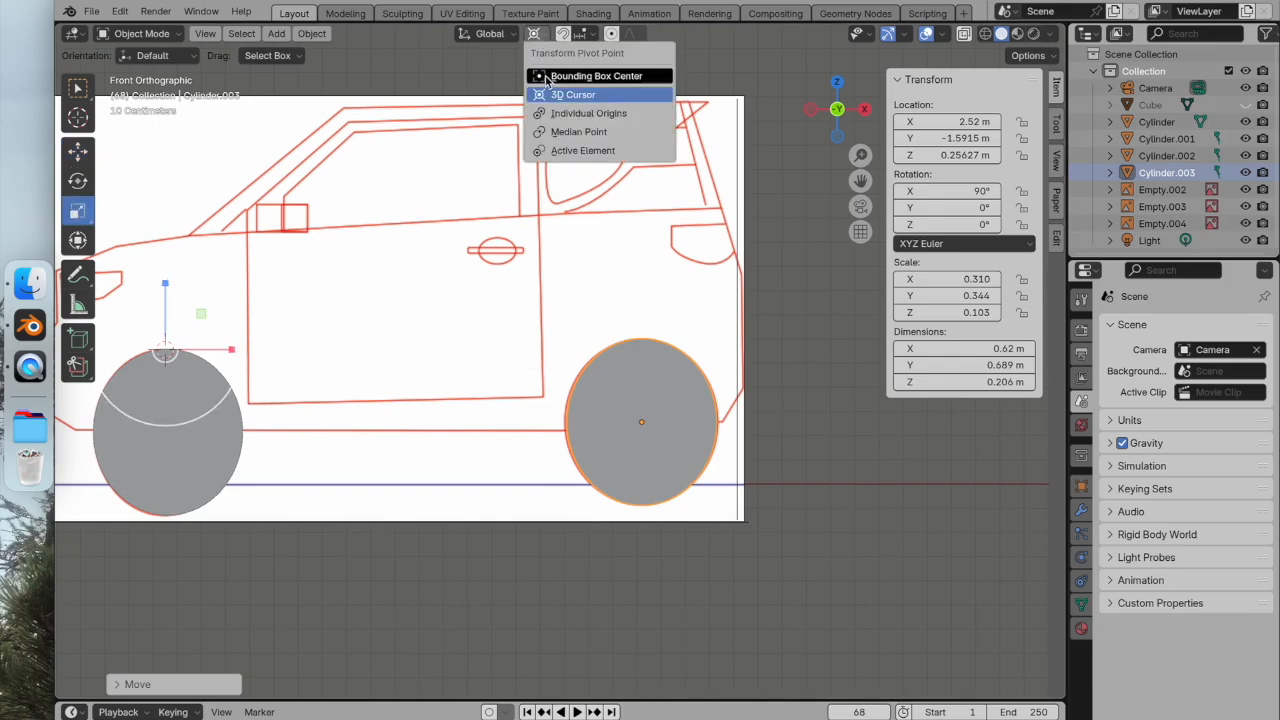
click(546, 113)
drag(702, 427, 716, 428)
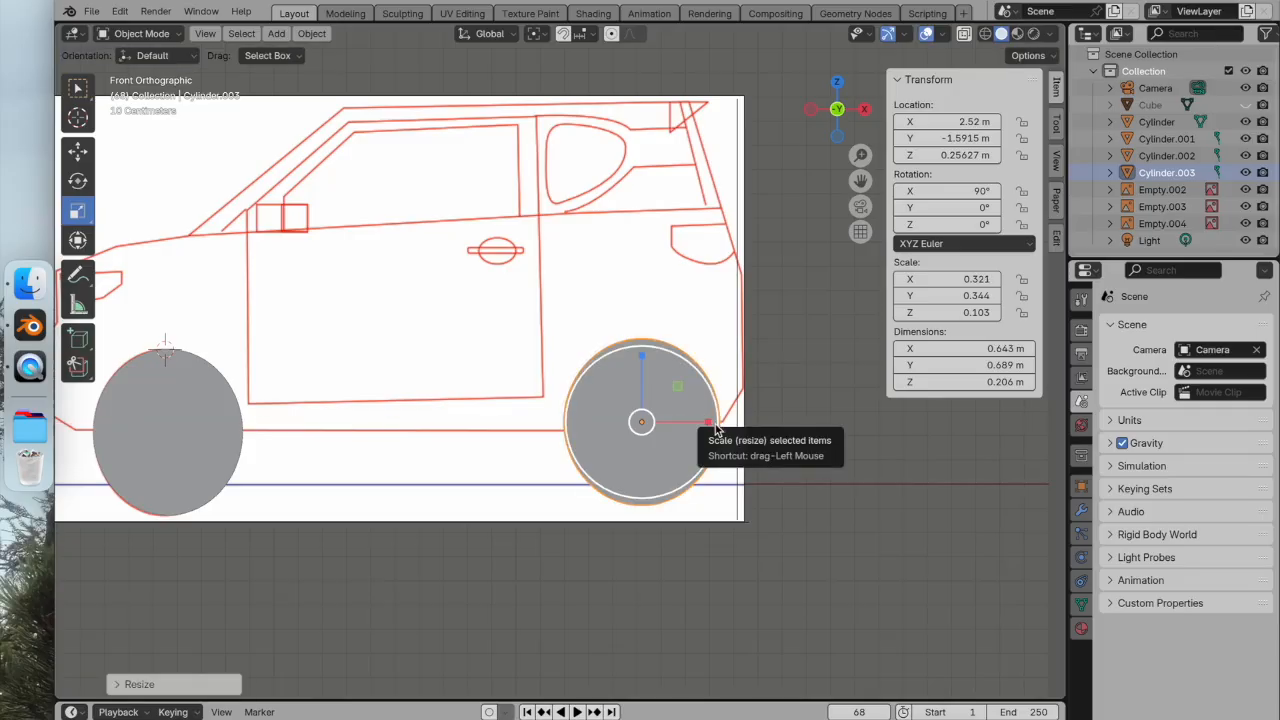
click(838, 461)
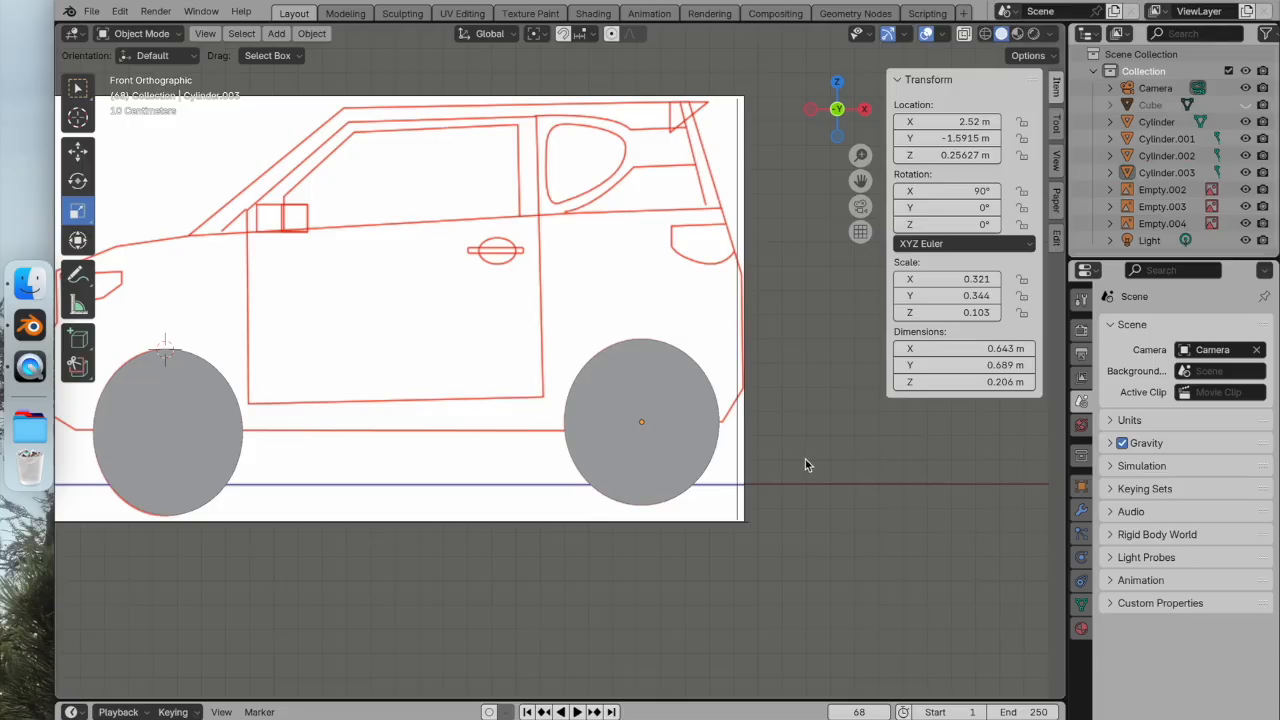
In the top view, duplicate the front and rear wheels and move the copies along Y to the car's opposite side, about Y -0.223 m.
middle_drag(681, 405, 726, 460)
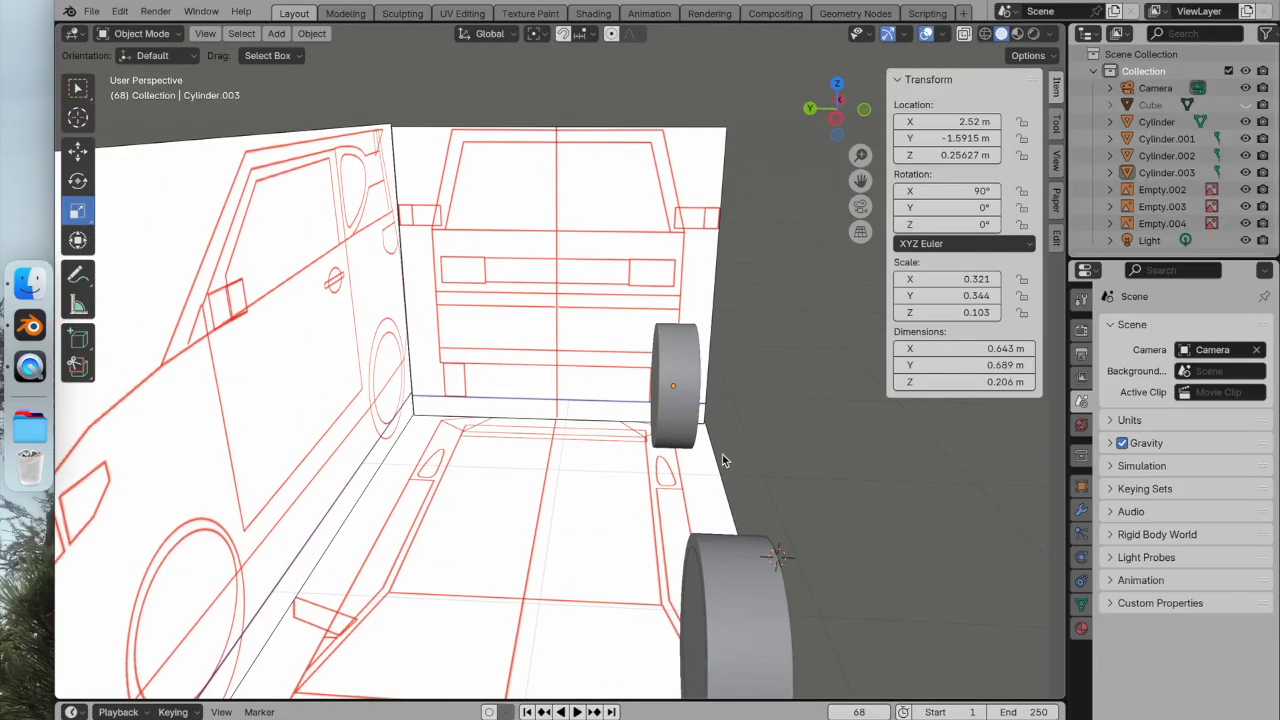
click(837, 84)
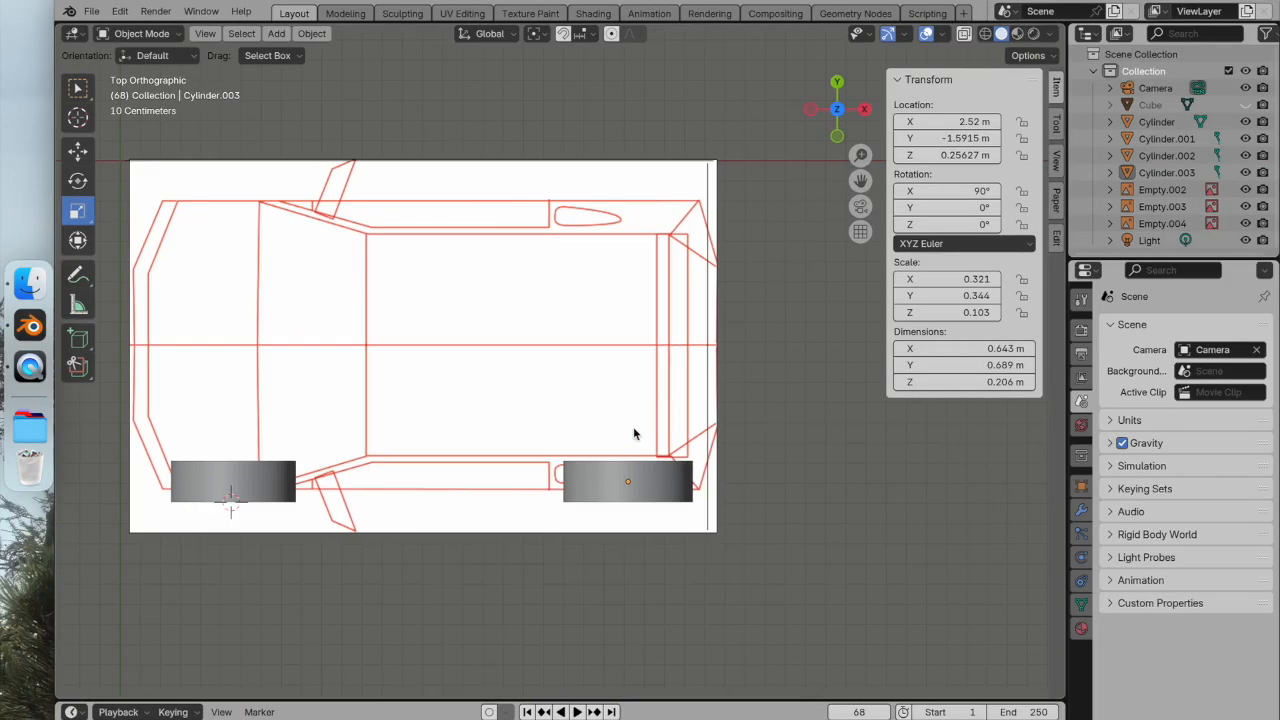
click(606, 483)
shift+click(250, 478)
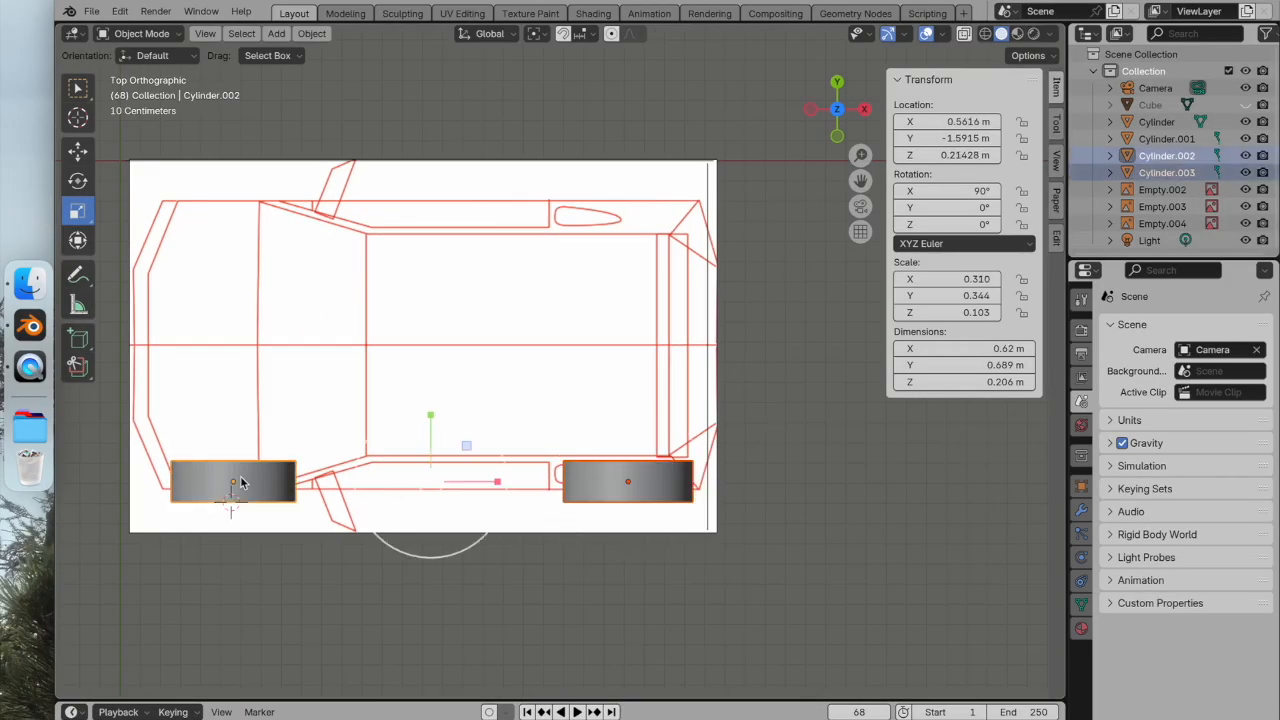
right_click(241, 483)
click(154, 477)
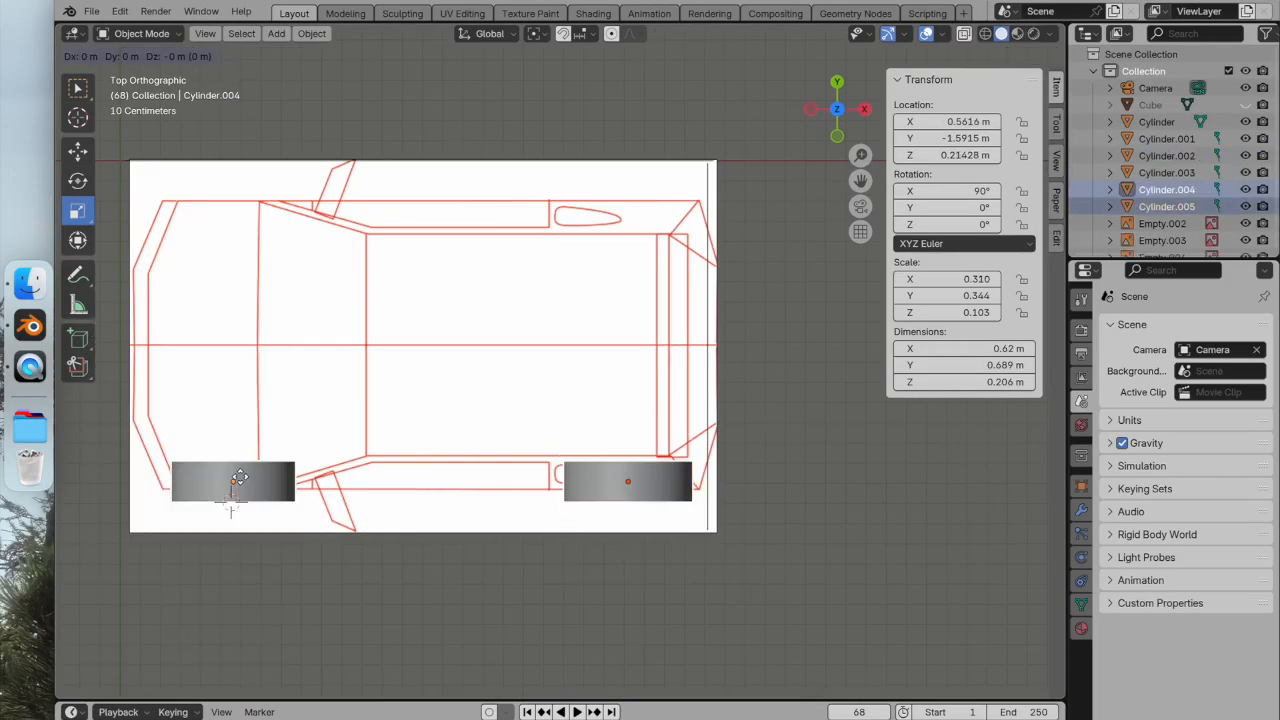
right_click(241, 483)
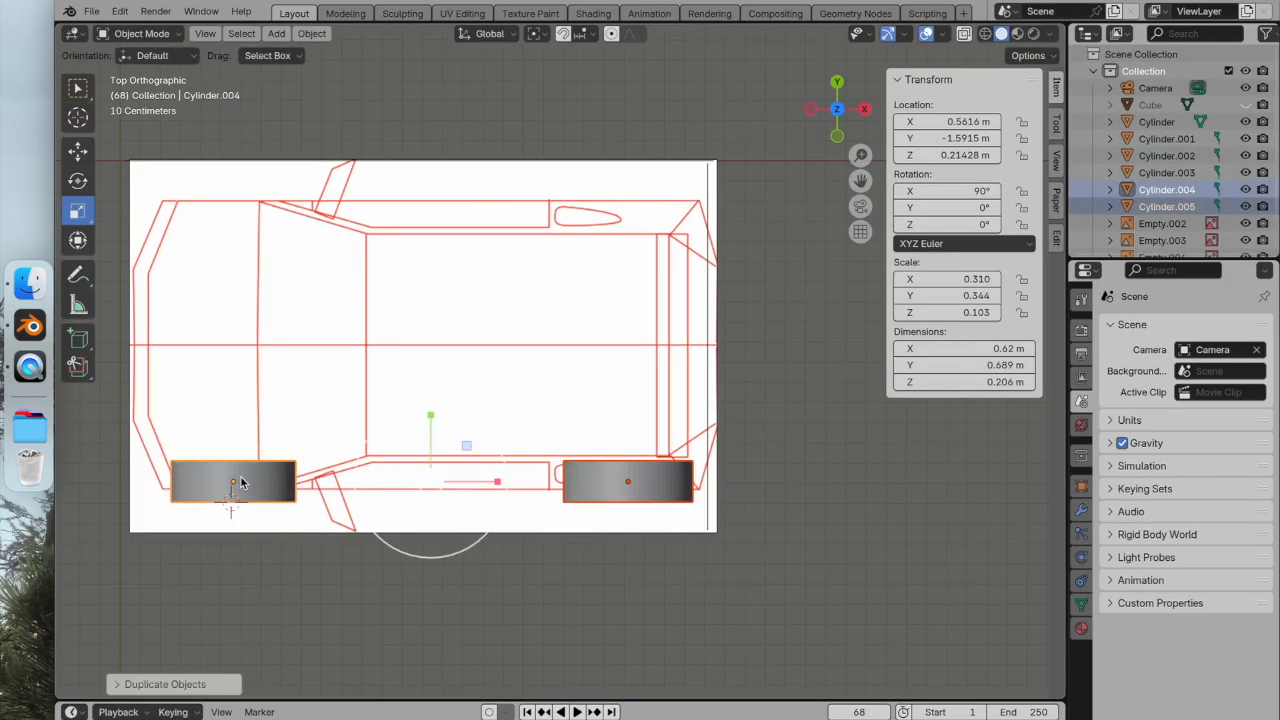
click(78, 150)
drag(430, 420, 403, 161)
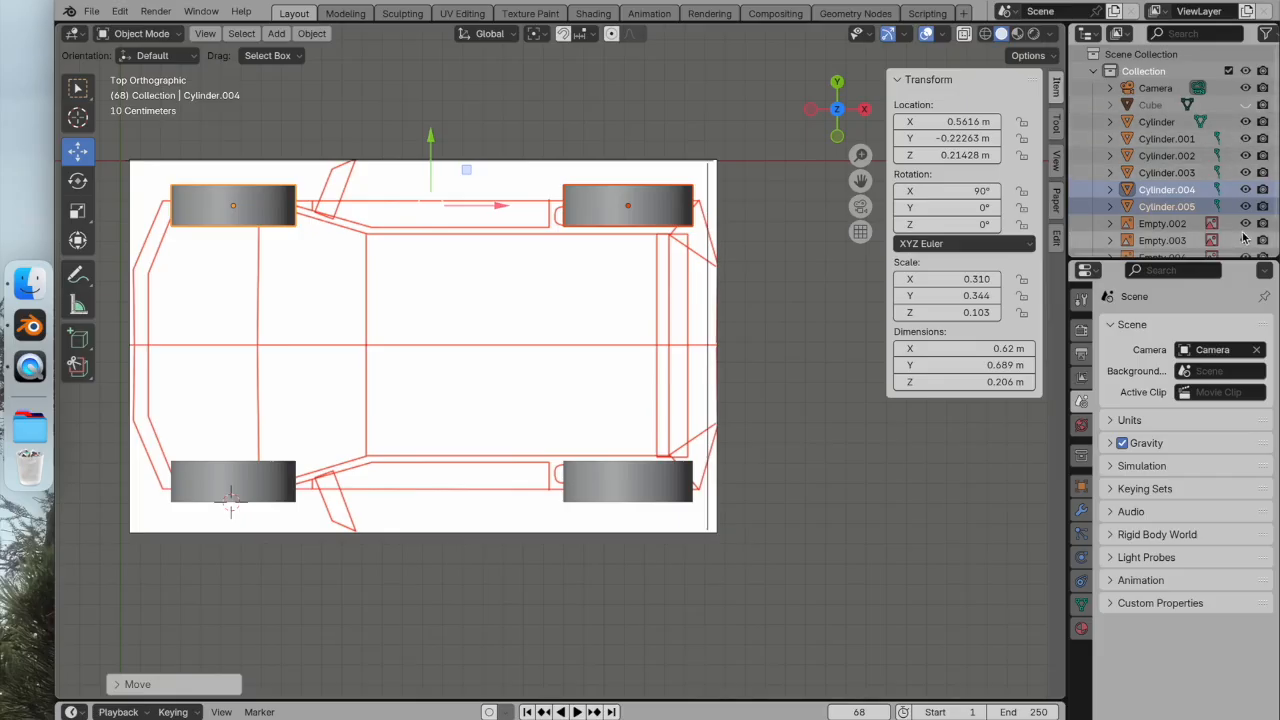
Show the hidden Cube car body while facing the front blueprint in the left orthographic view.
click(810, 111)
scroll(783, 189, up, 3)
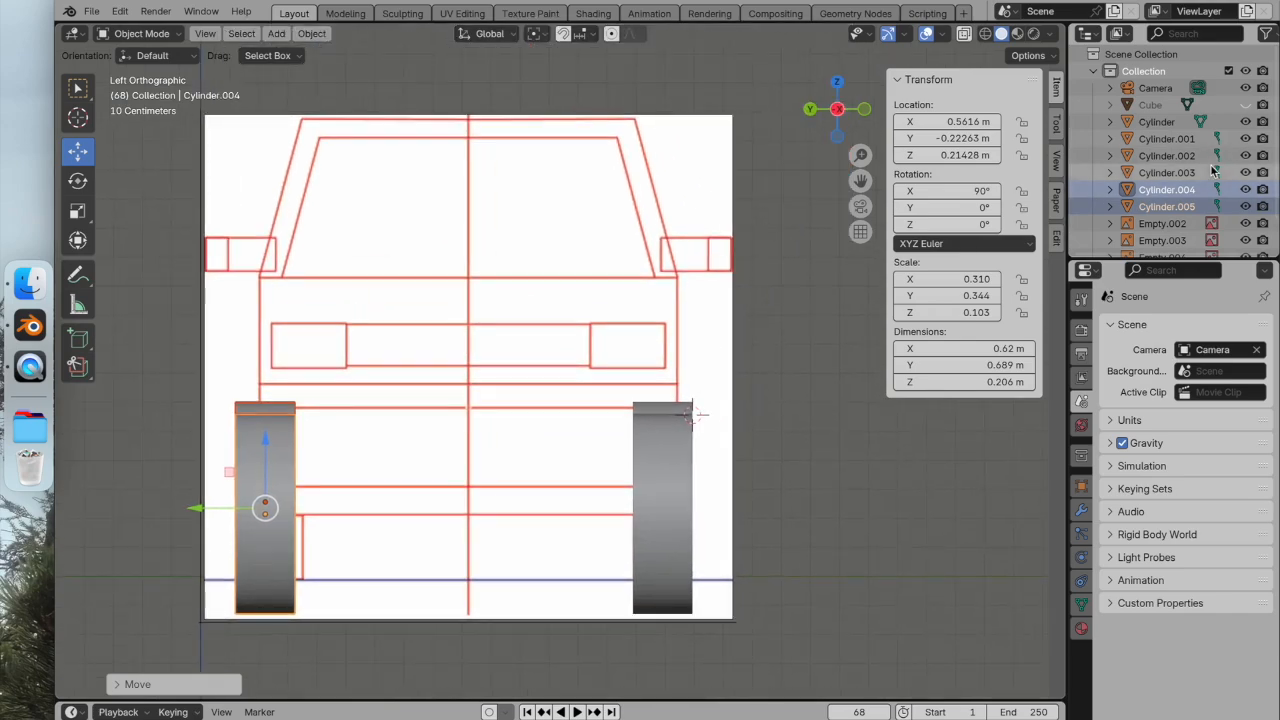
click(1245, 104)
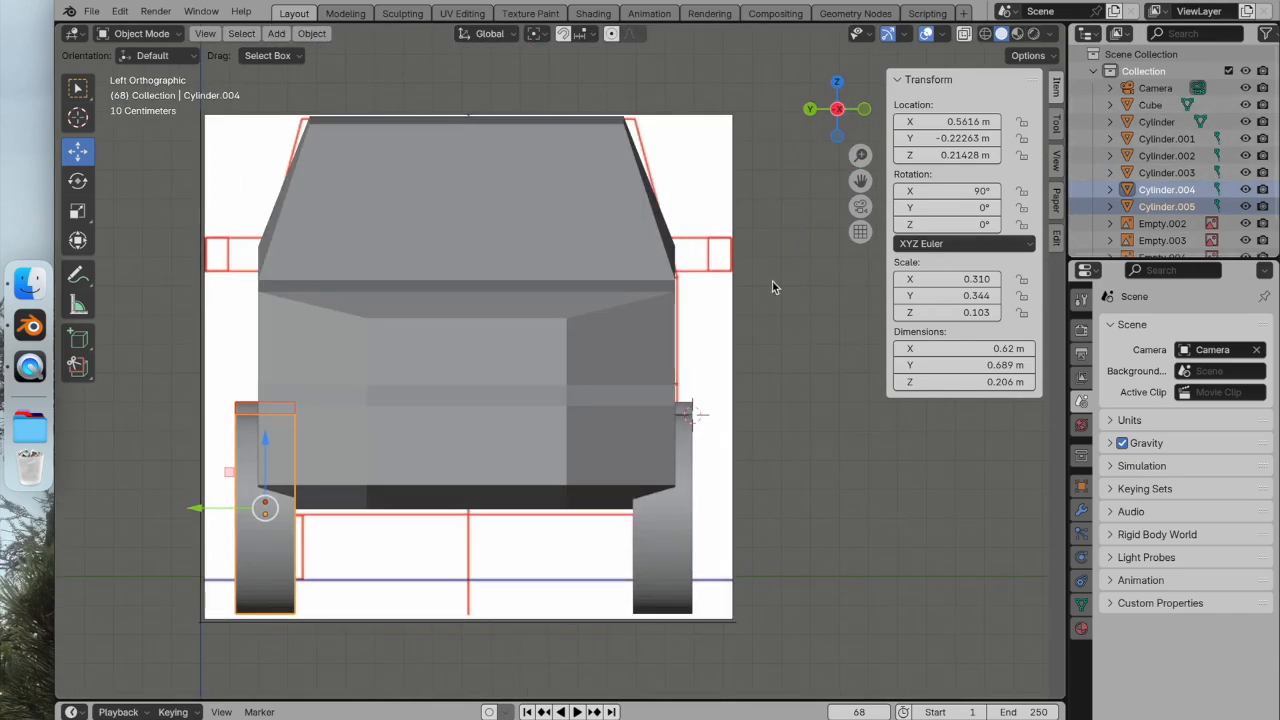
Compare the wheels on both sides with the car body and the front blueprint, with X-ray on and off.
click(965, 34)
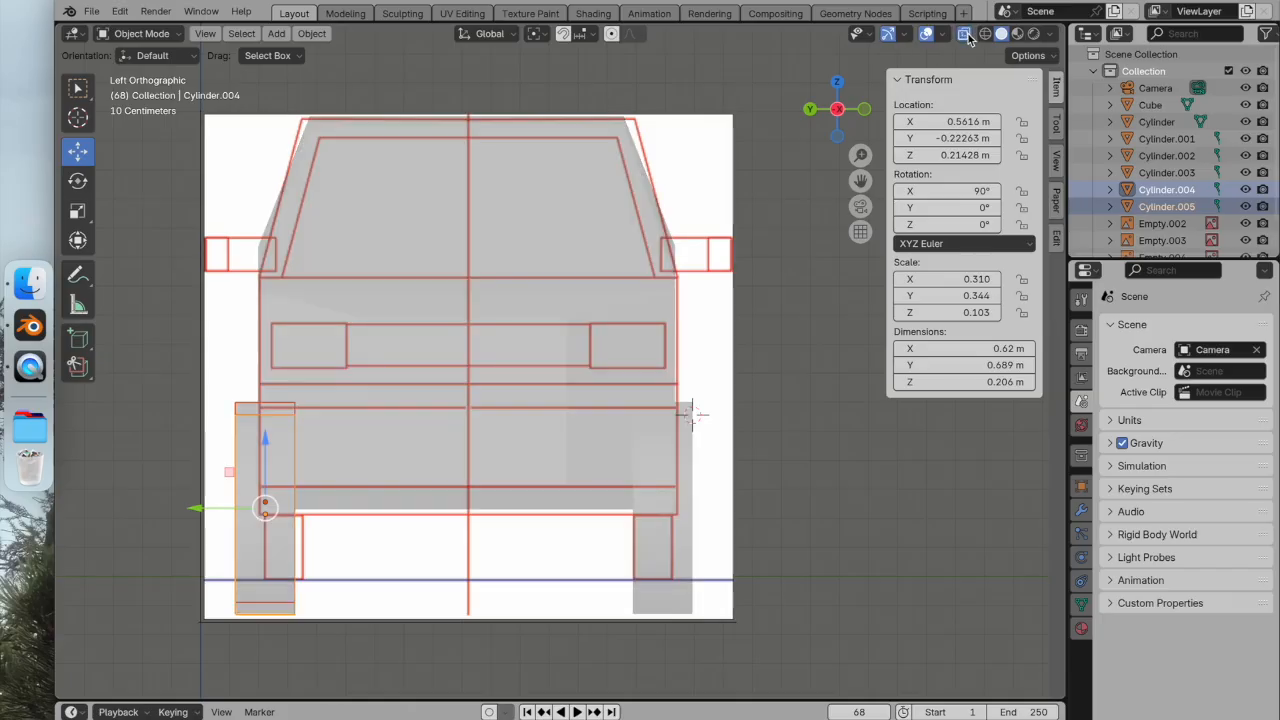
click(965, 34)
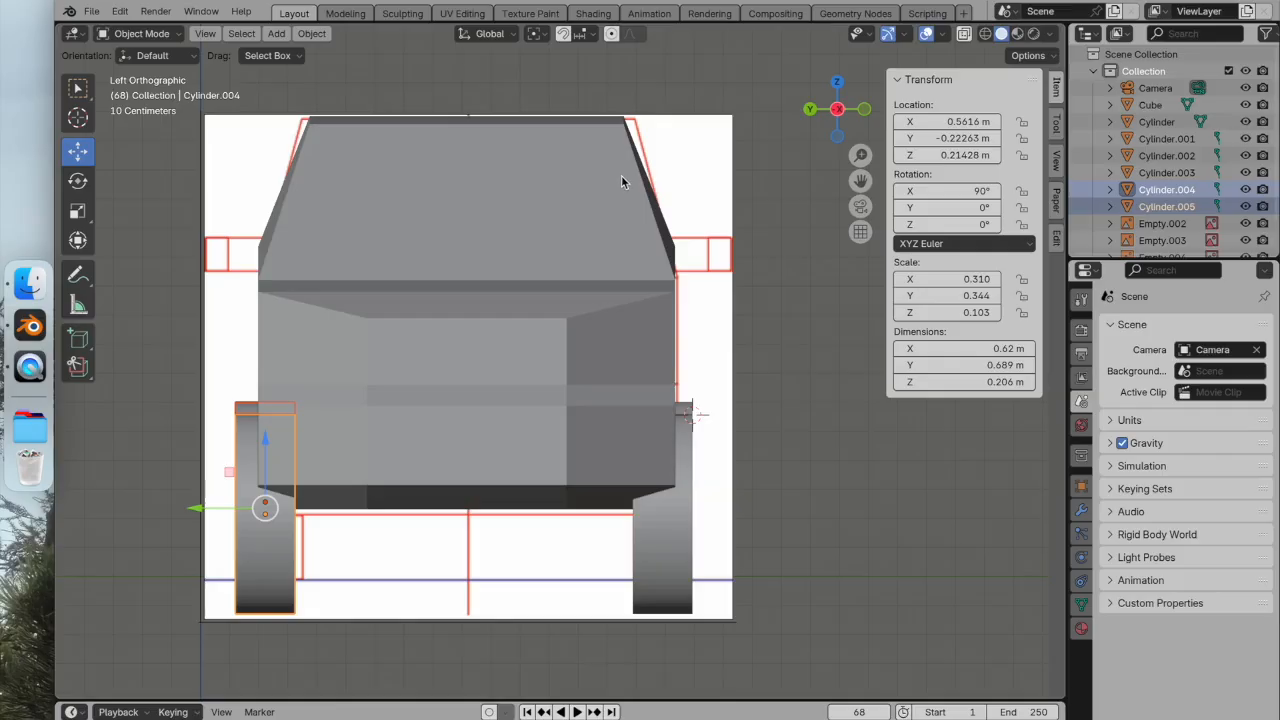
middle_drag(630, 171, 603, 190)
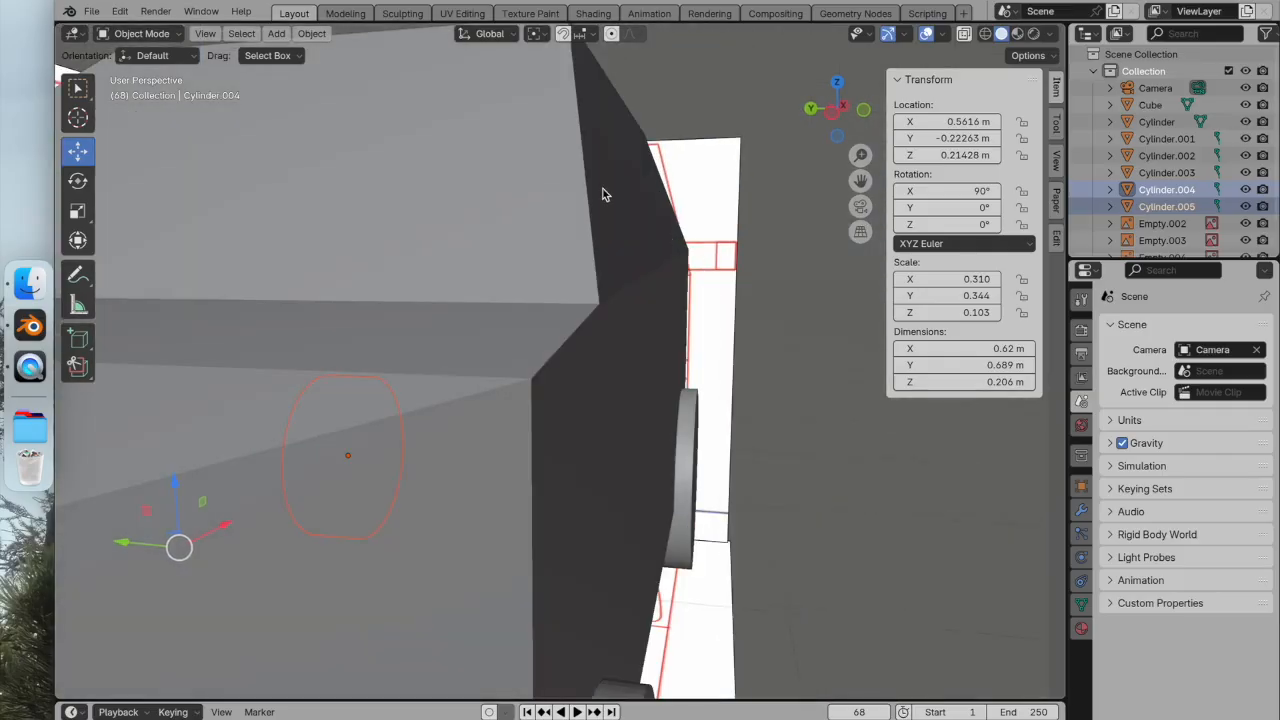
click(842, 109)
click(842, 109)
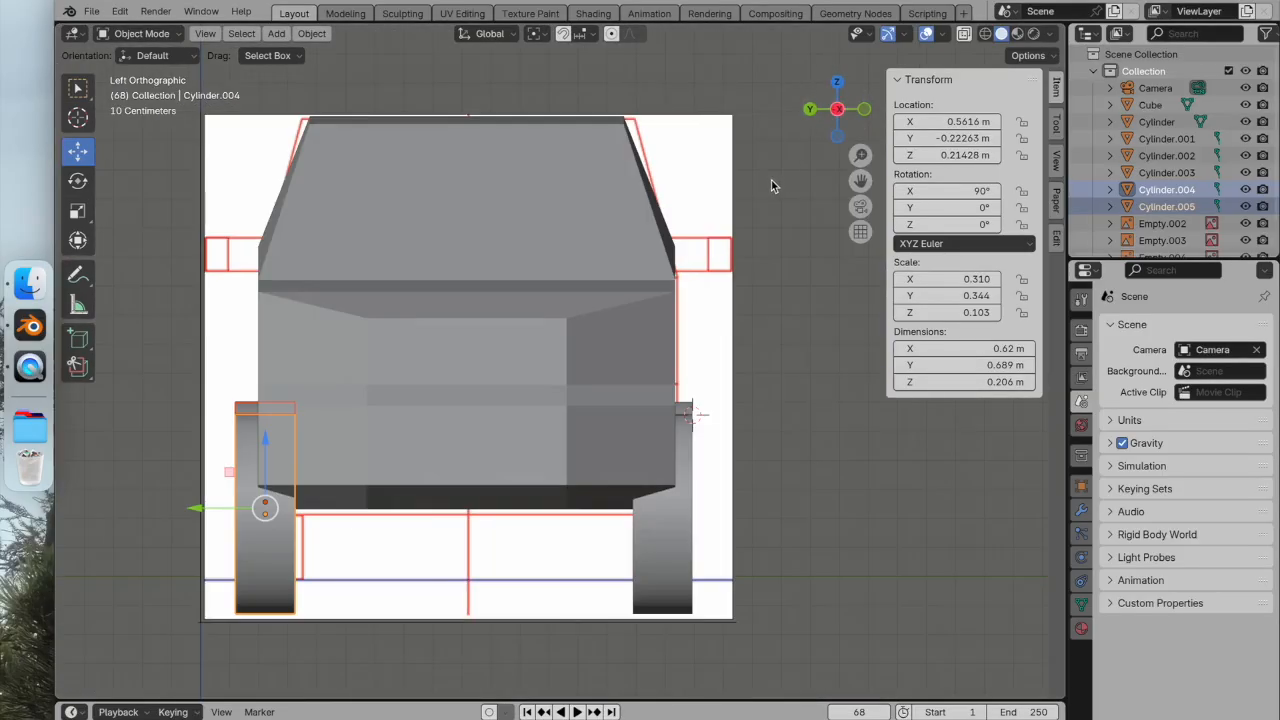
scroll(768, 180, down, 2)
scroll(763, 178, up, 1)
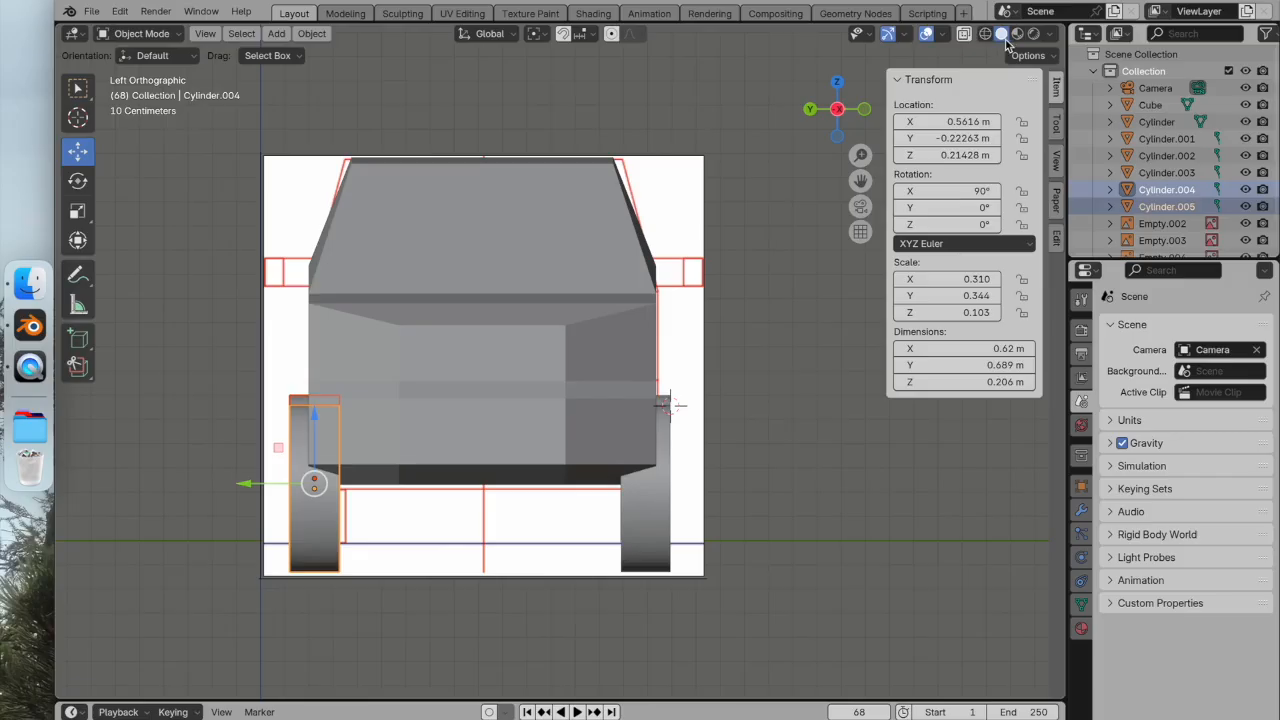
click(965, 35)
click(965, 35)
click(965, 35)
Hide the side blueprint image Empty.003 and turn off X-ray.
click(328, 524)
middle_drag(338, 518, 794, 348)
scroll(430, 553, down, 4)
click(1245, 240)
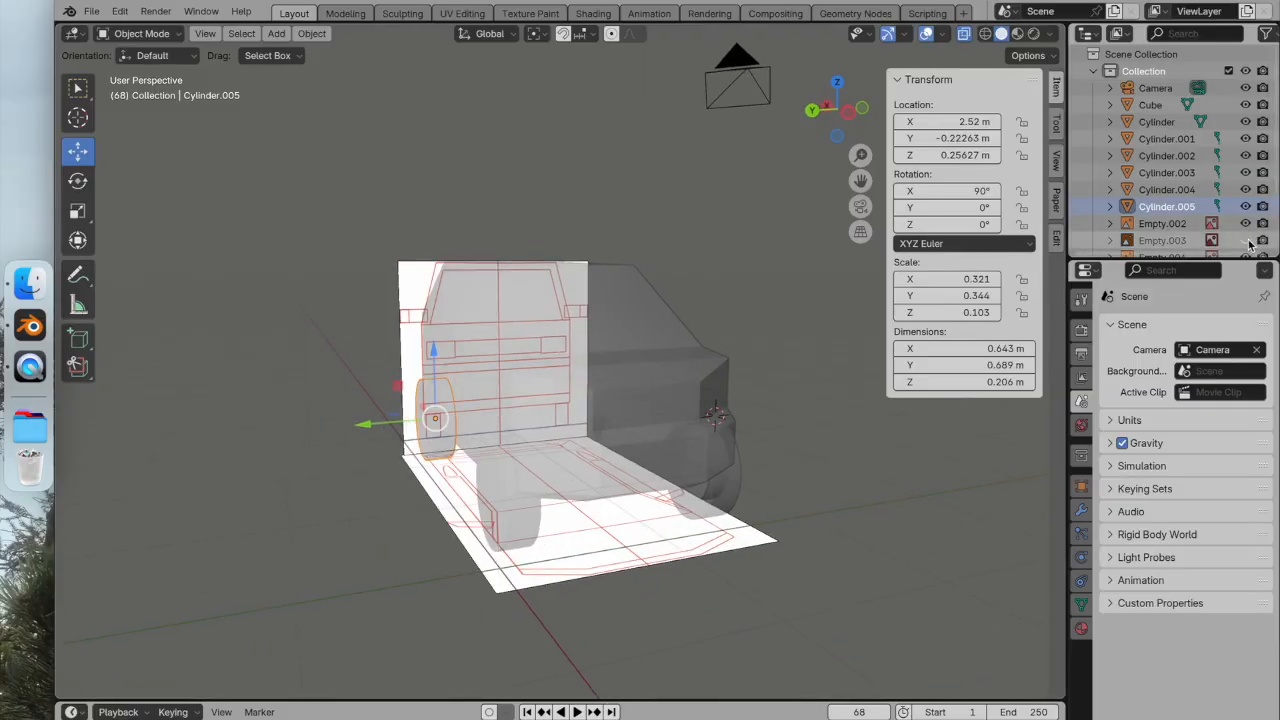
click(964, 34)
Select both duplicated wheels on the opposite side and move them inward along Y to about -0.244 m.
middle_drag(714, 237, 639, 344)
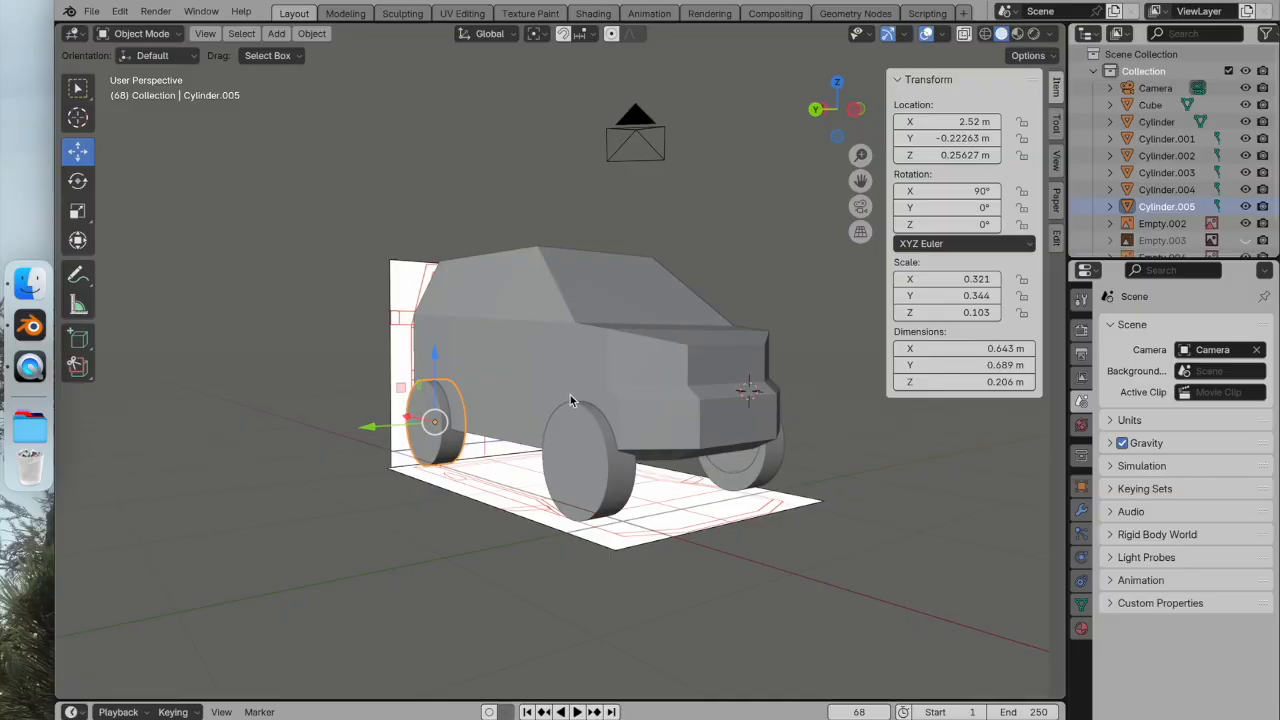
scroll(570, 398, up, 2)
shift+click(574, 503)
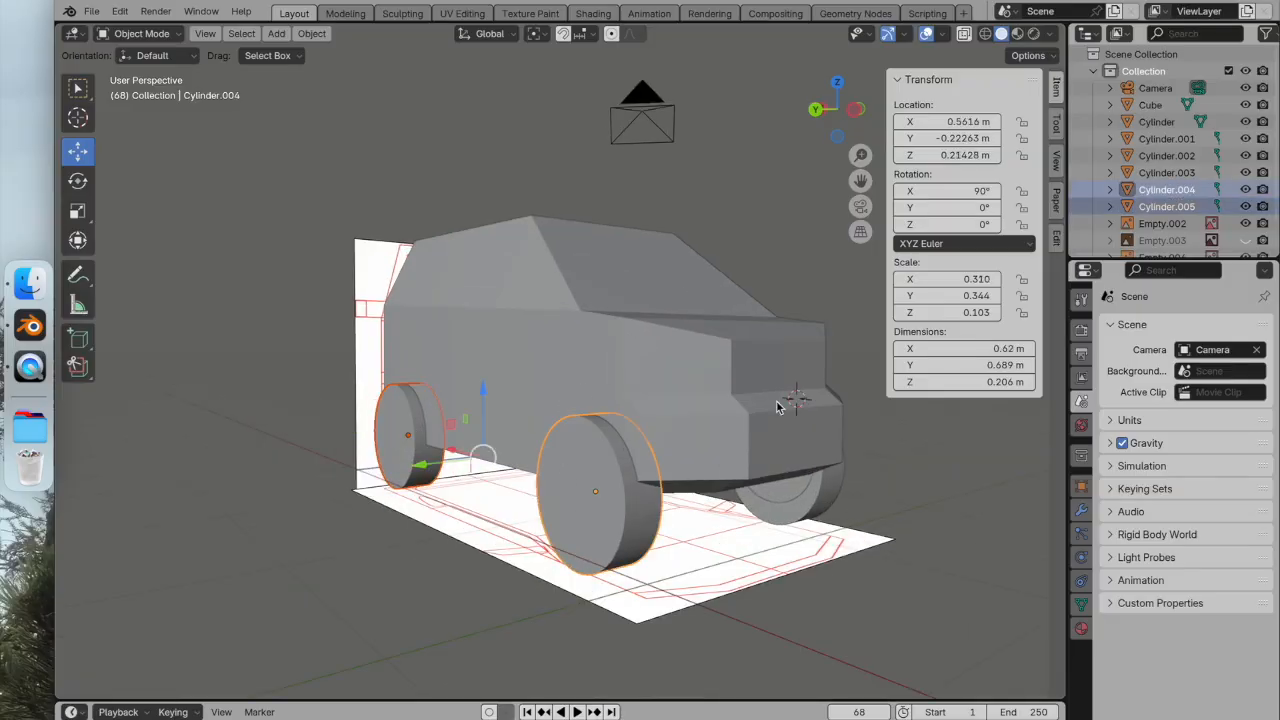
click(360, 432)
click(398, 456)
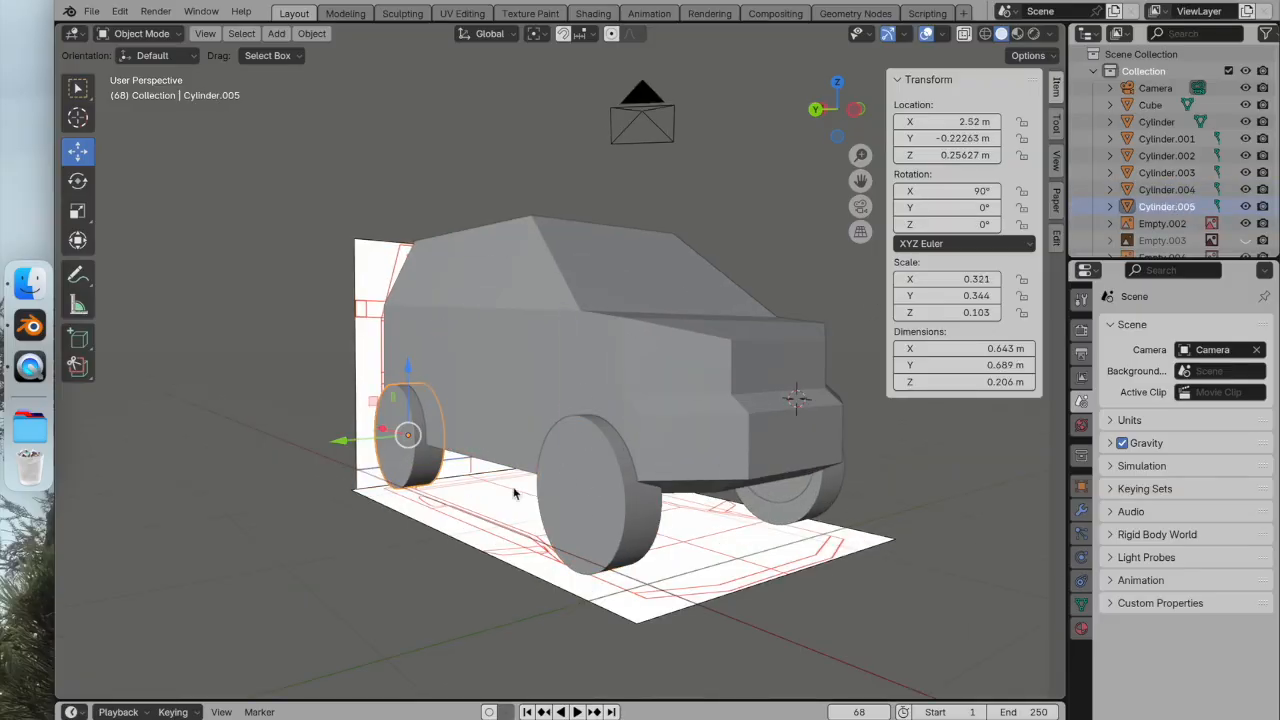
shift+click(603, 507)
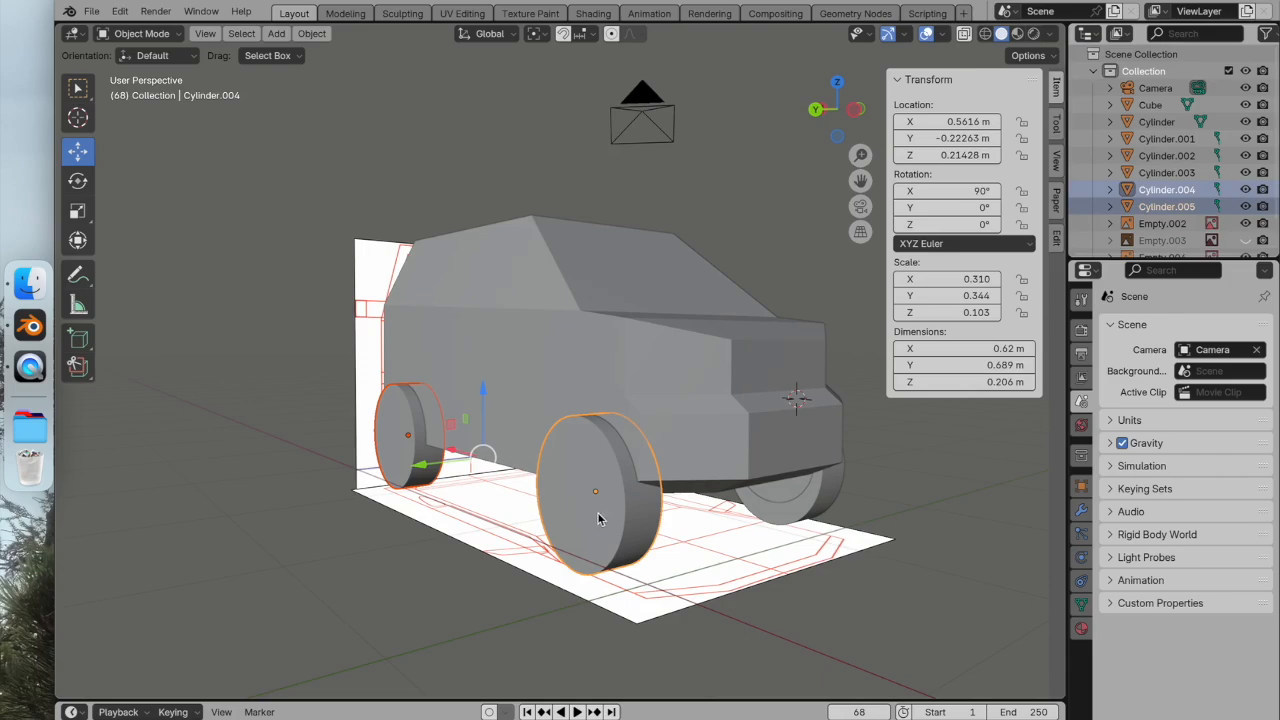
click(854, 111)
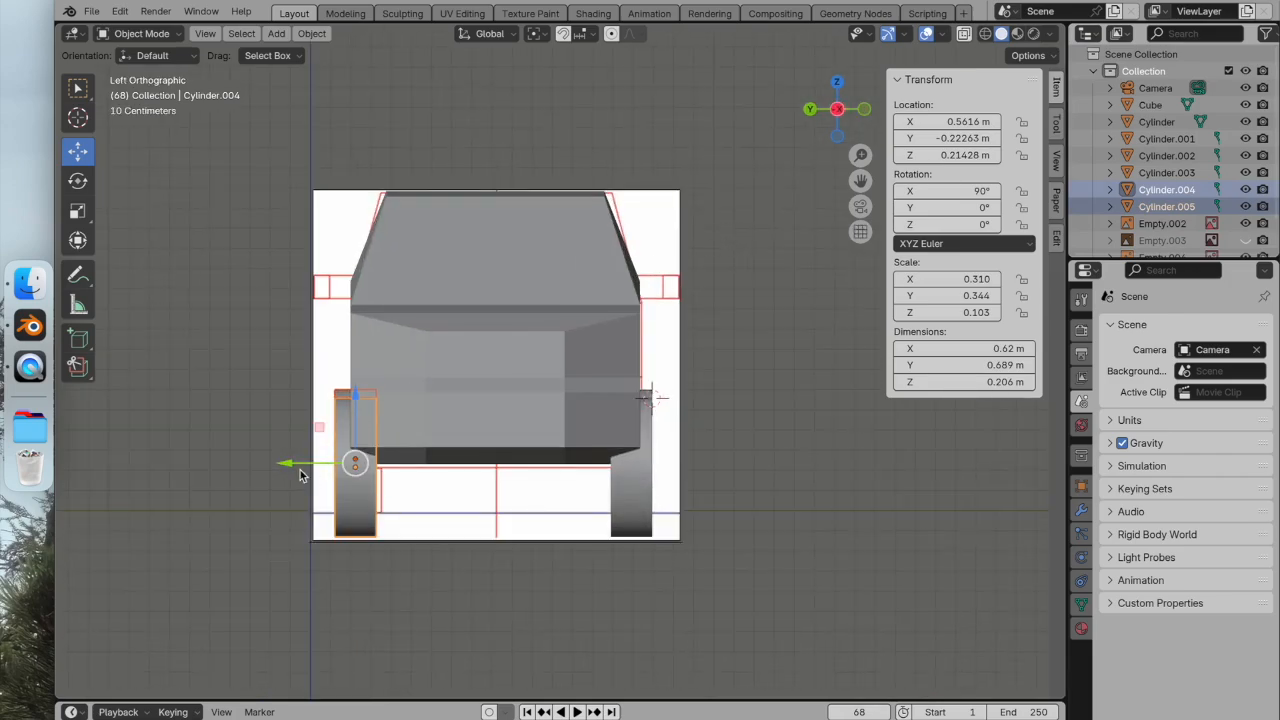
drag(294, 466, 298, 465)
mouse_move(633, 402)
middle_down()
mouse_move(601, 408)
mouse_move(663, 379)
mouse_move(645, 380)
middle_up()
click(837, 109)
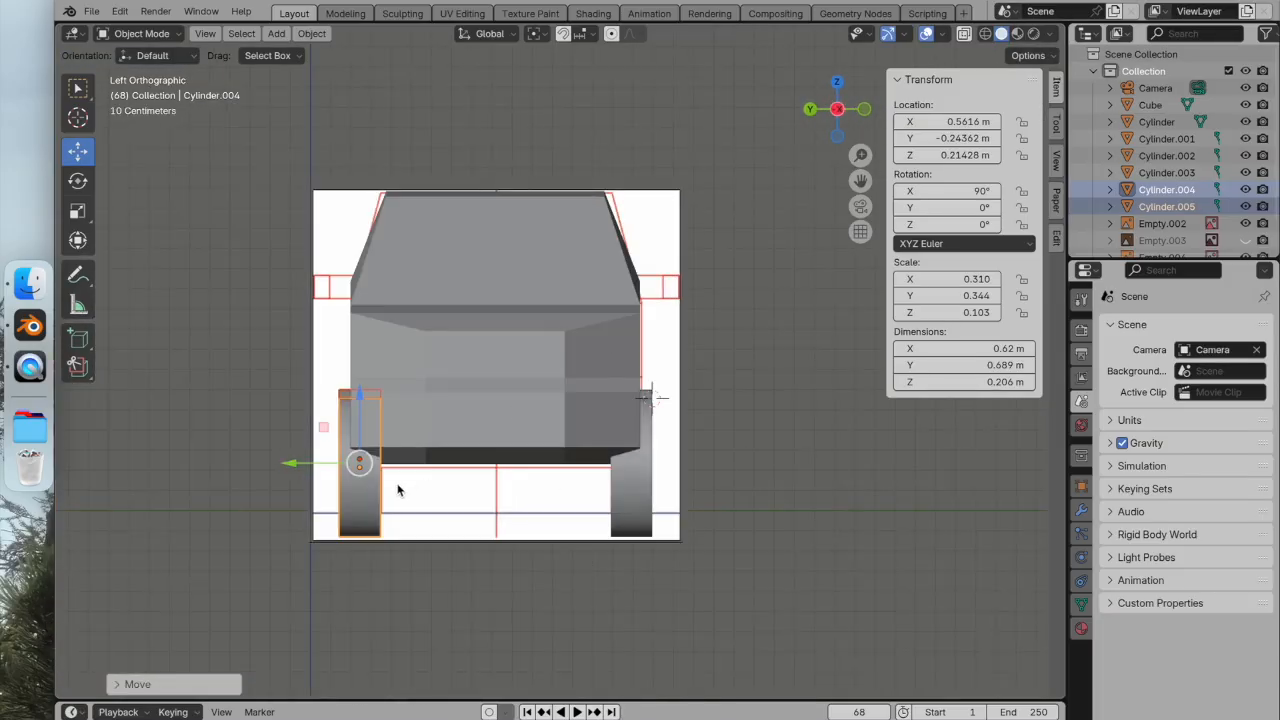
middle_drag(481, 503, 478, 418)
click(797, 452)
Hide the top blueprint image Empty.004 and view the wheels under the car body.
middle_drag(795, 450, 915, 444)
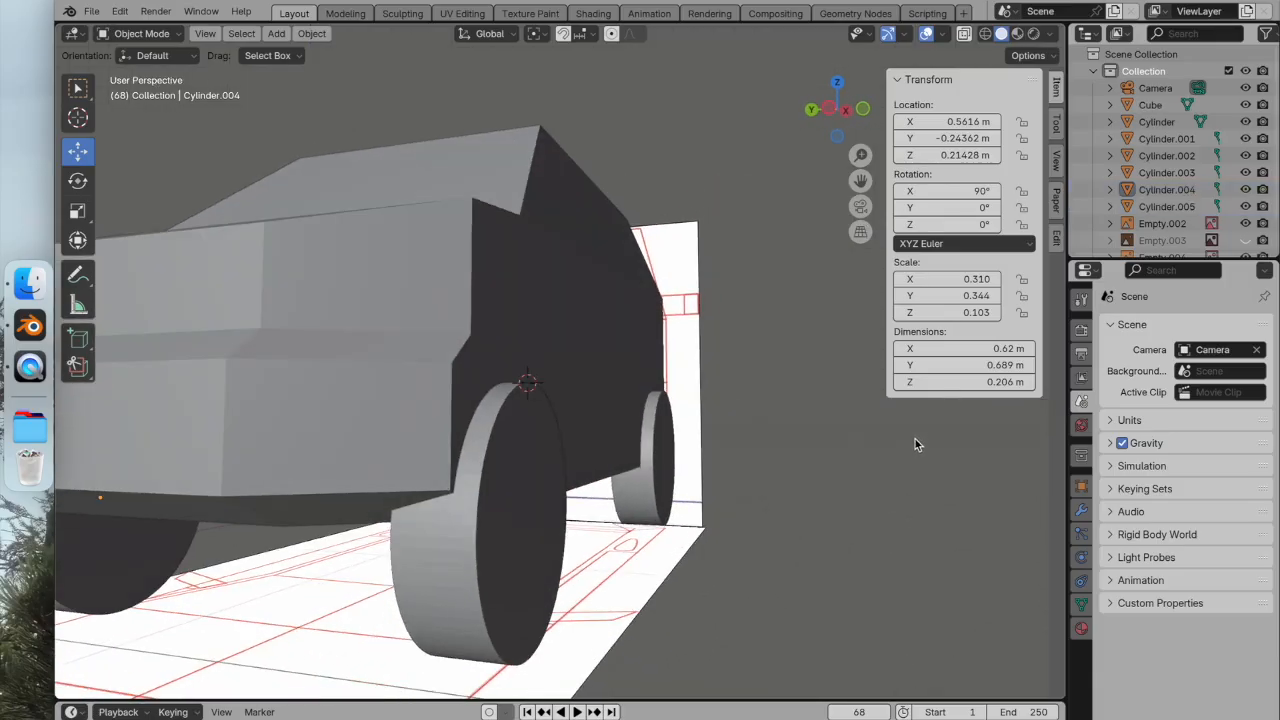
click(828, 107)
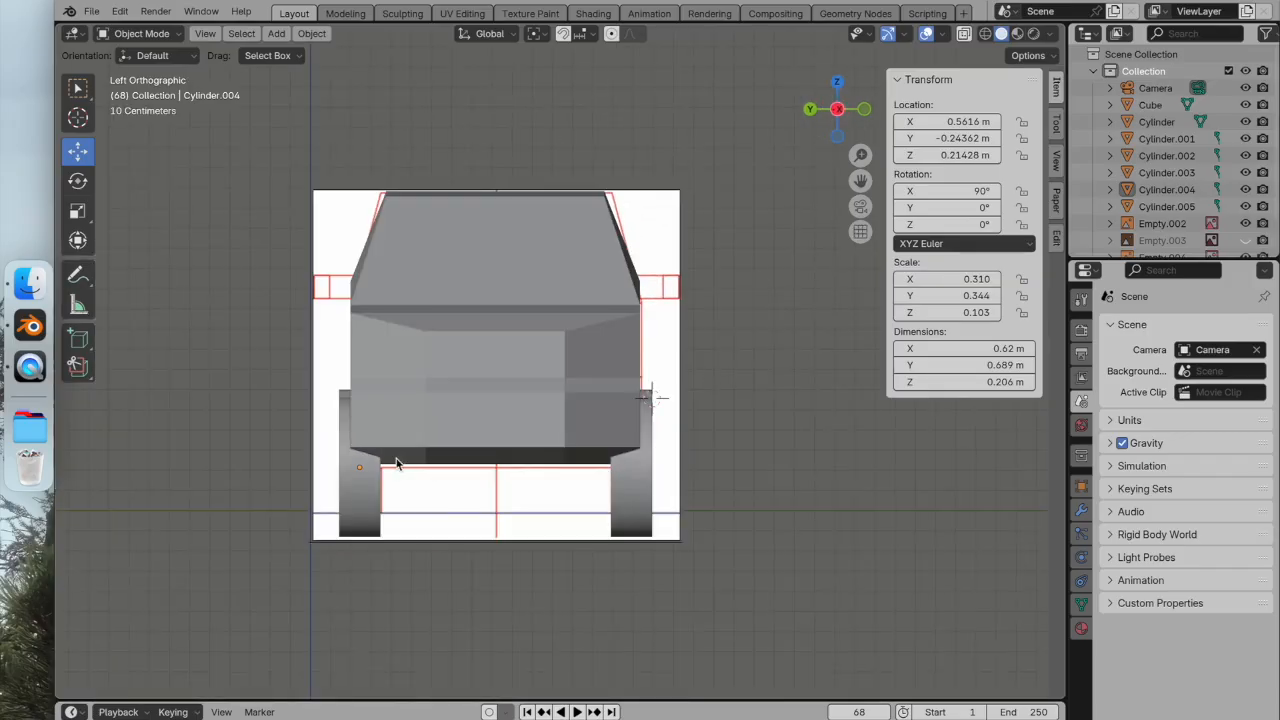
click(837, 136)
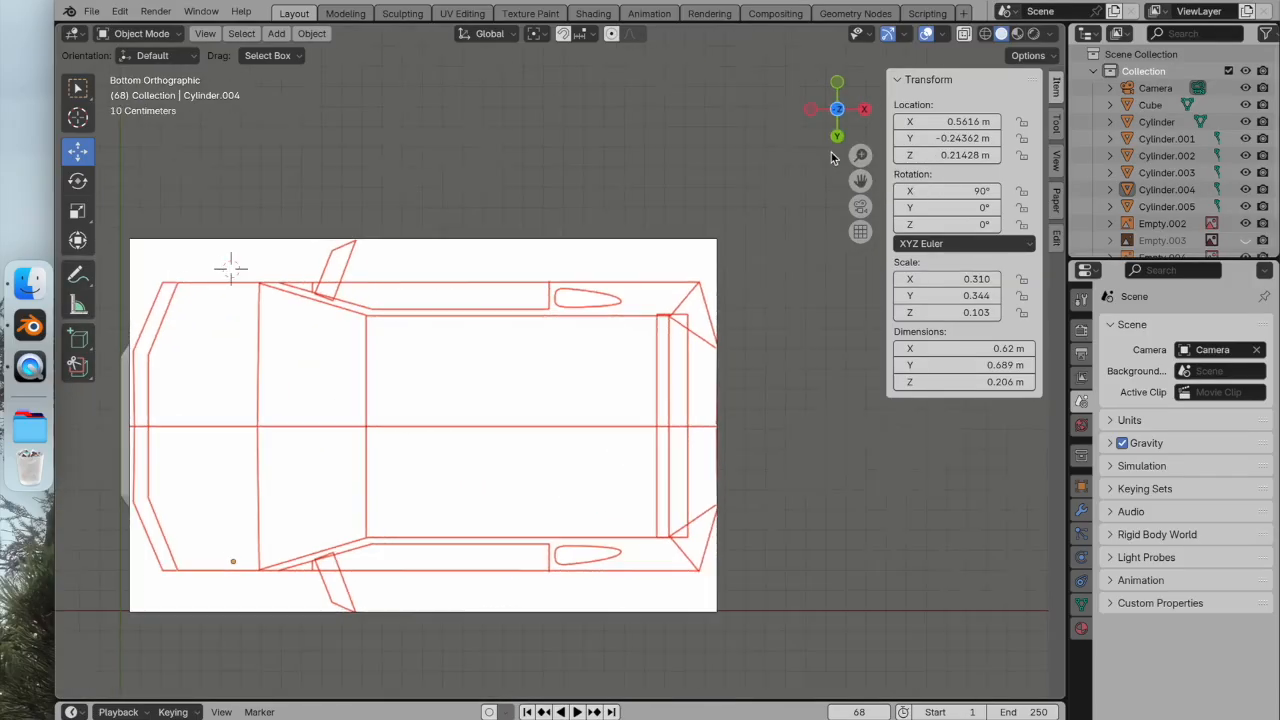
scroll(1247, 230, down, 2)
click(1245, 223)
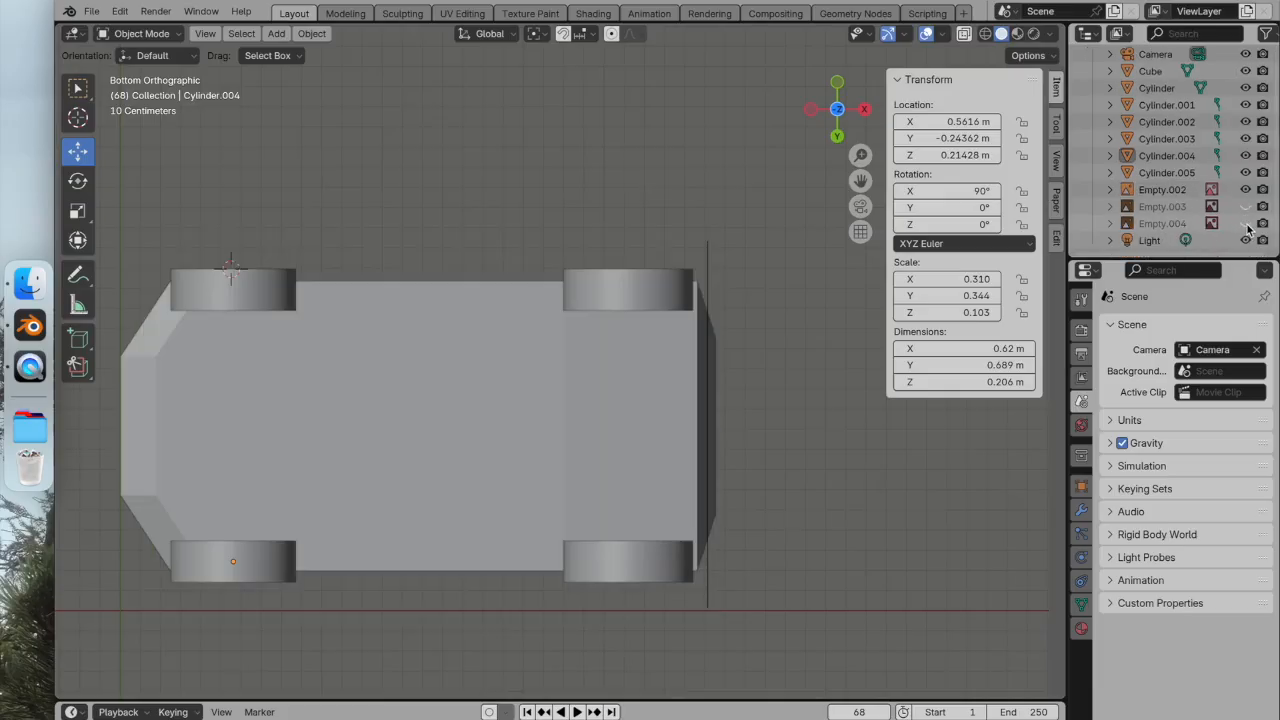
middle_drag(475, 190, 507, 372)
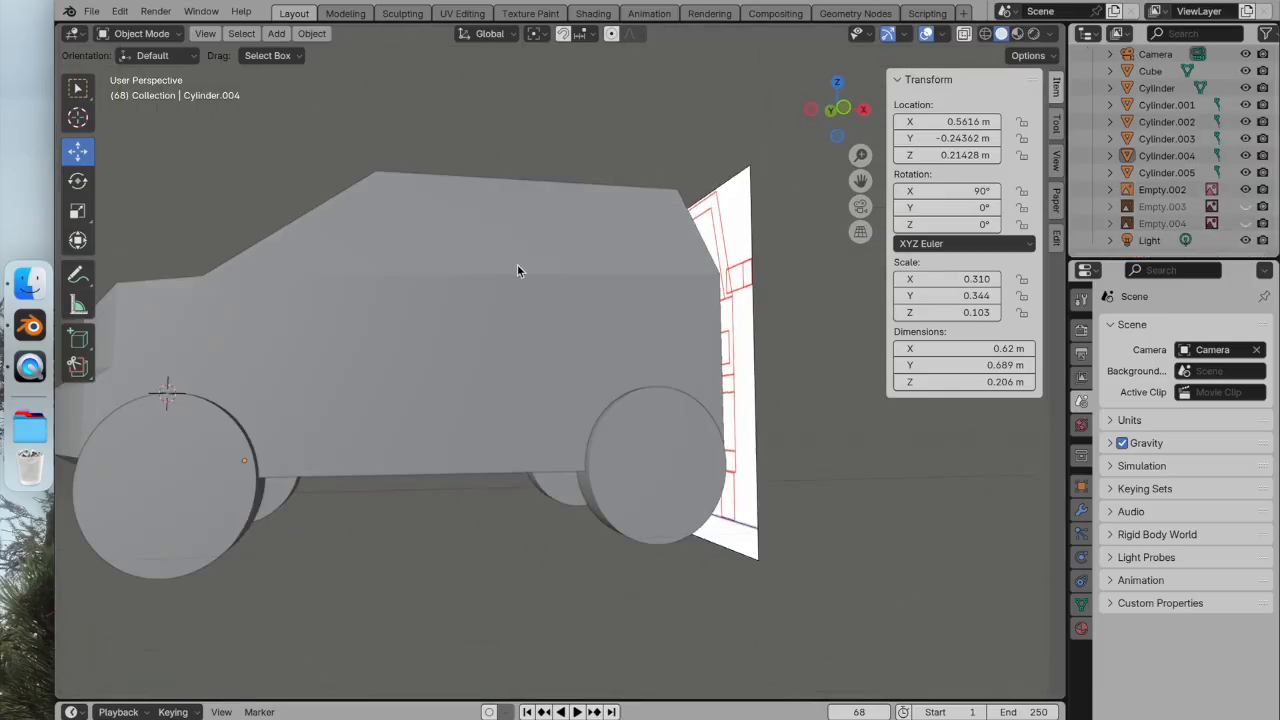
Save the model as a new file named miniEV-2.blend in the same folder.
scroll(513, 277, down, 5)
middle_drag(451, 260, 601, 380)
scroll(591, 343, up, 4)
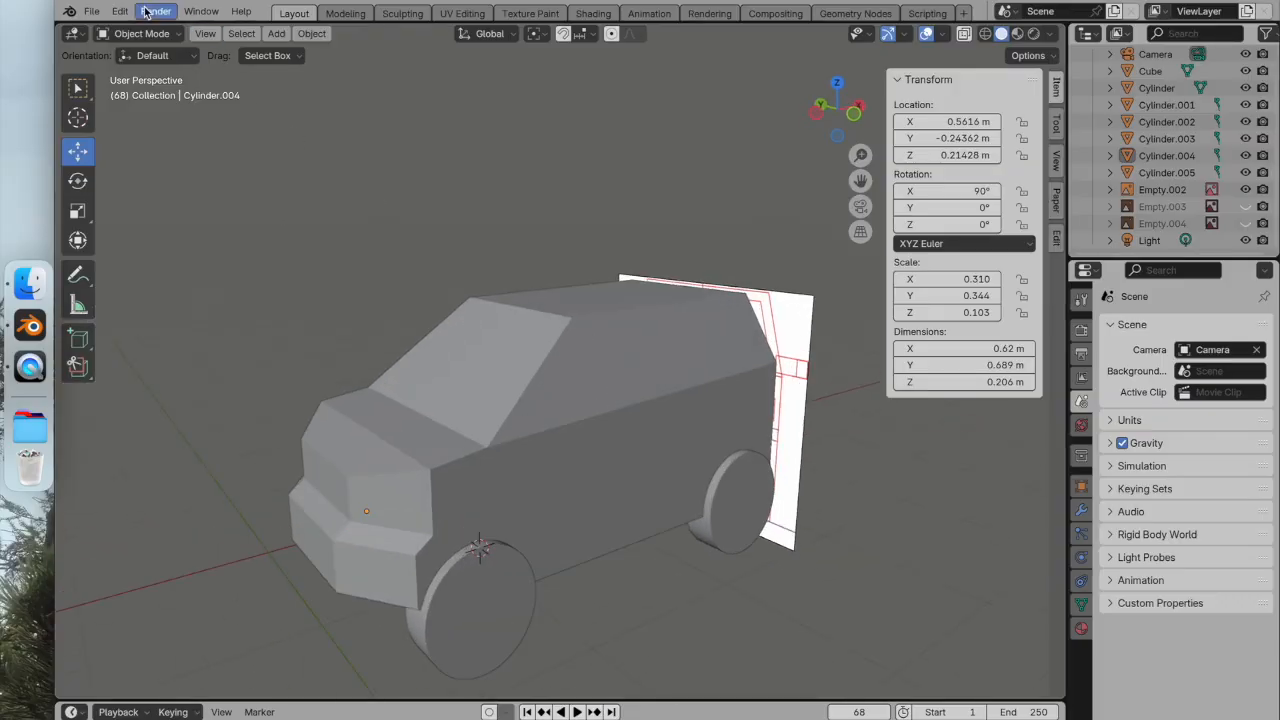
click(90, 12)
click(123, 139)
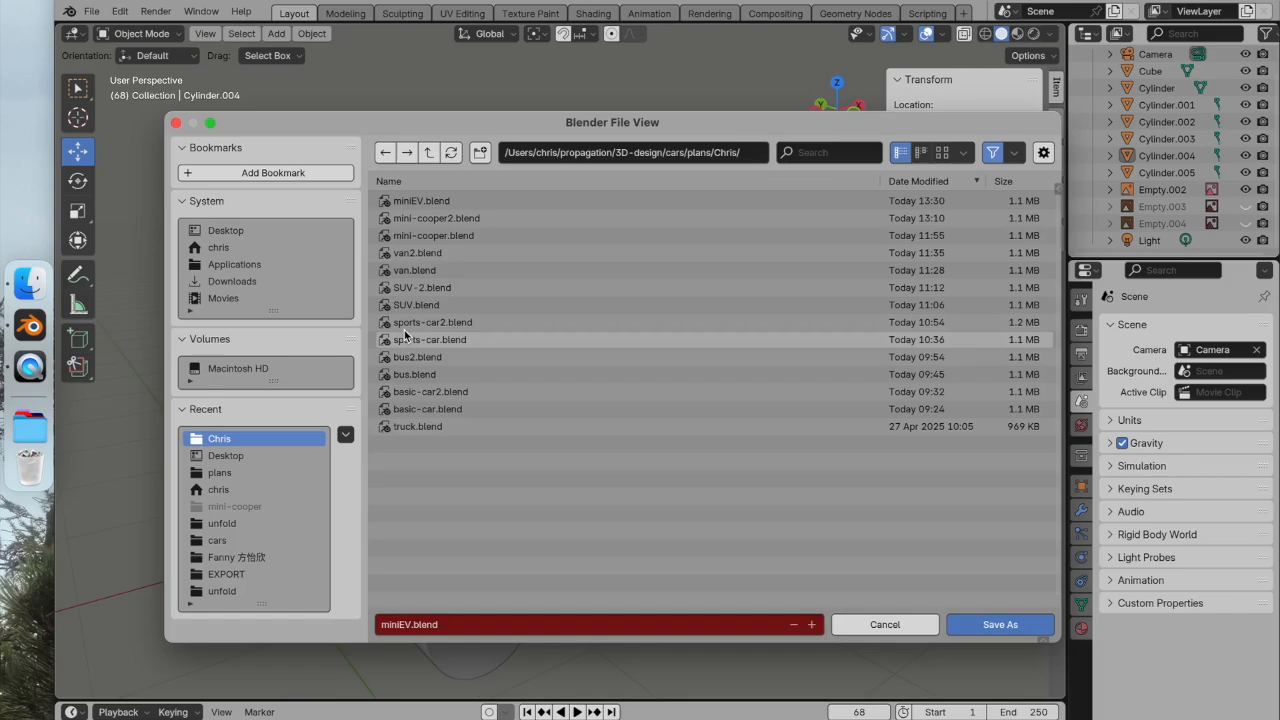
click(409, 625)
click(411, 625)
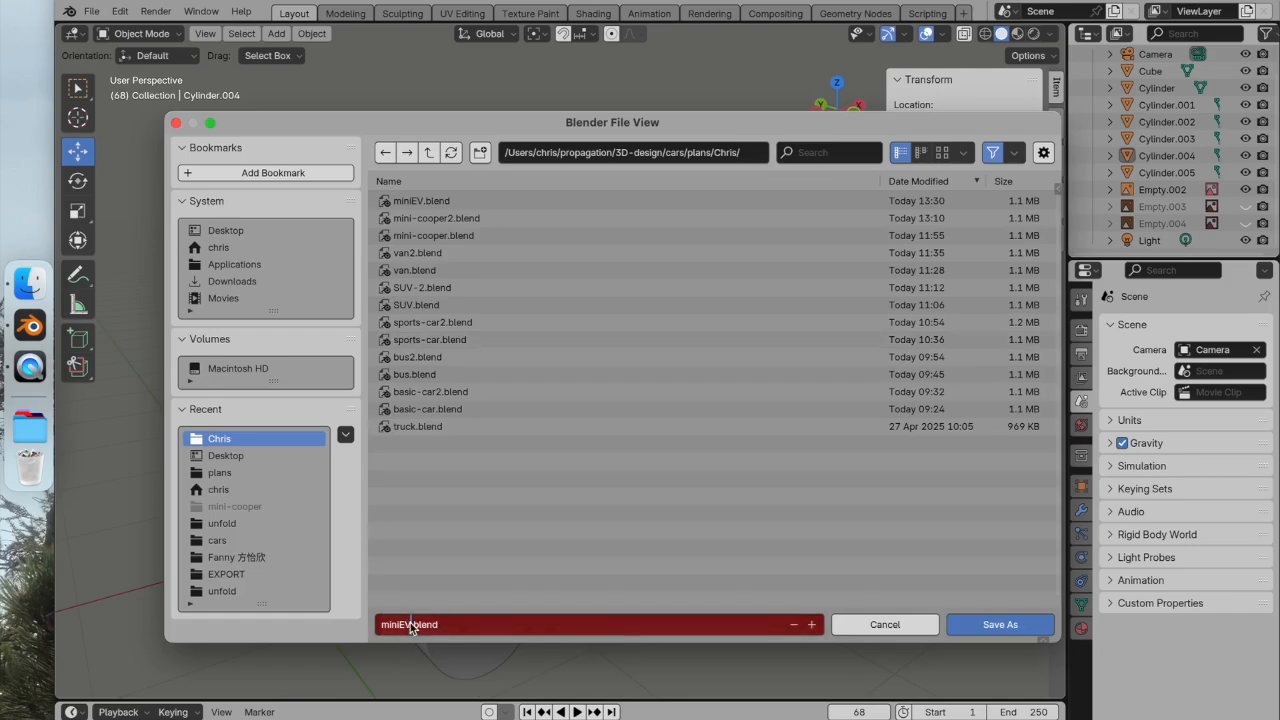
text(-2)
key(Return)
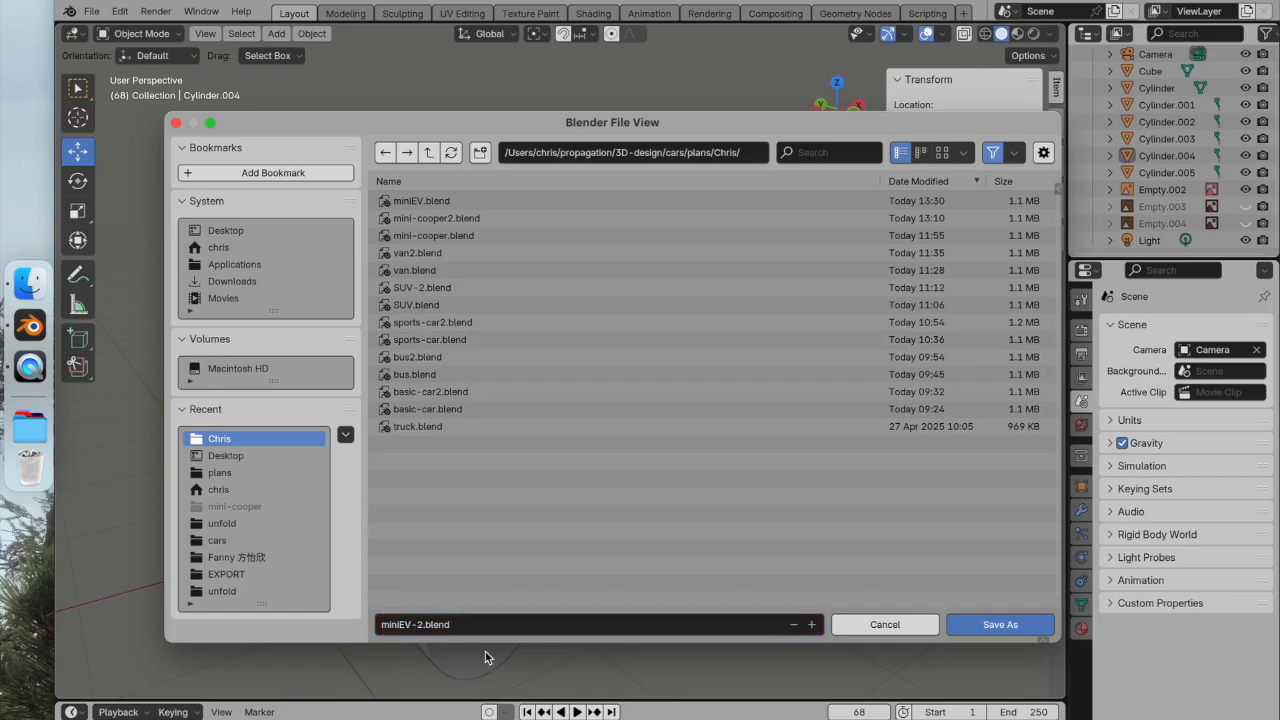
click(984, 619)
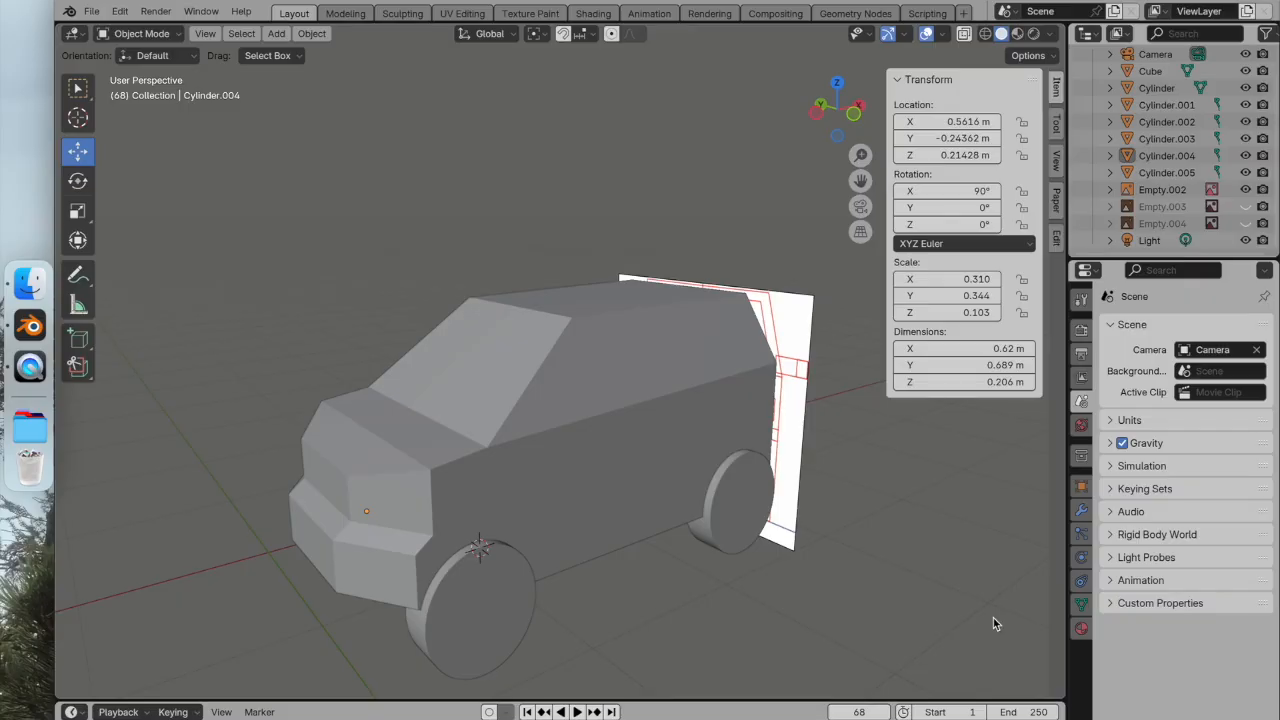
middle_drag(635, 494, 437, 472)
middle_drag(530, 449, 530, 550)
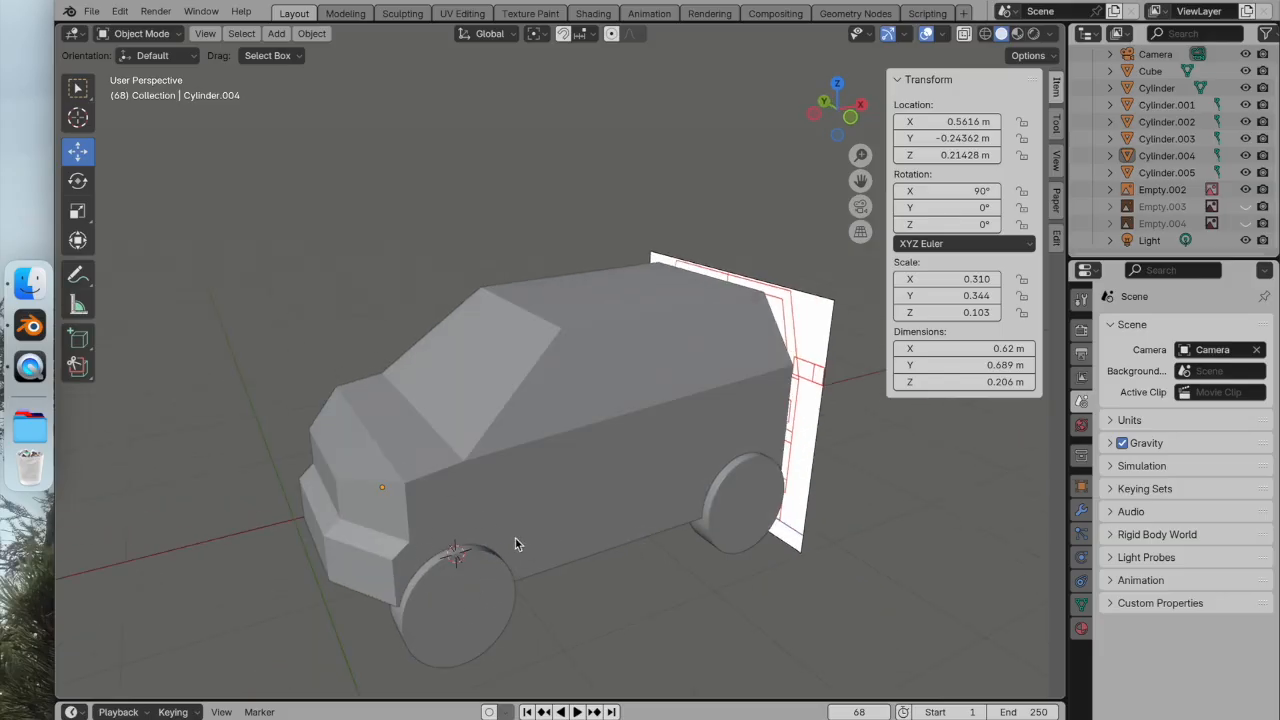
click(597, 431)
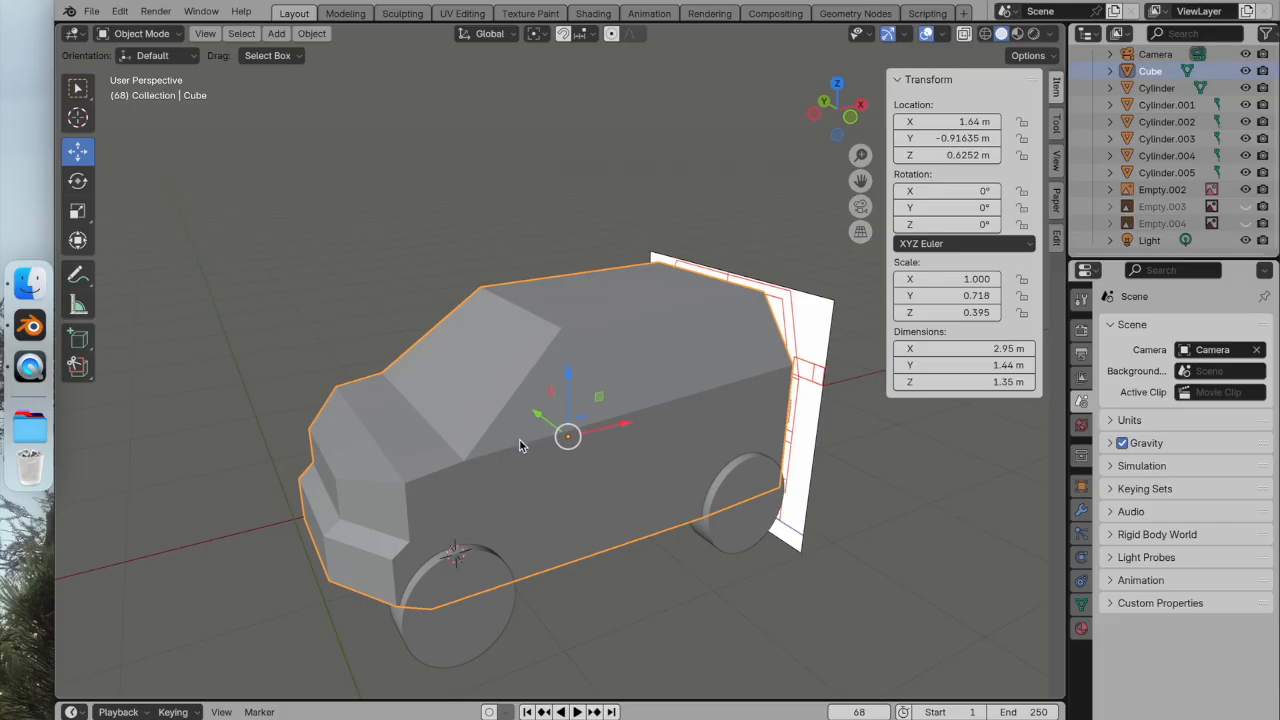
click(413, 312)
shift+scroll(499, 304, down, 5)
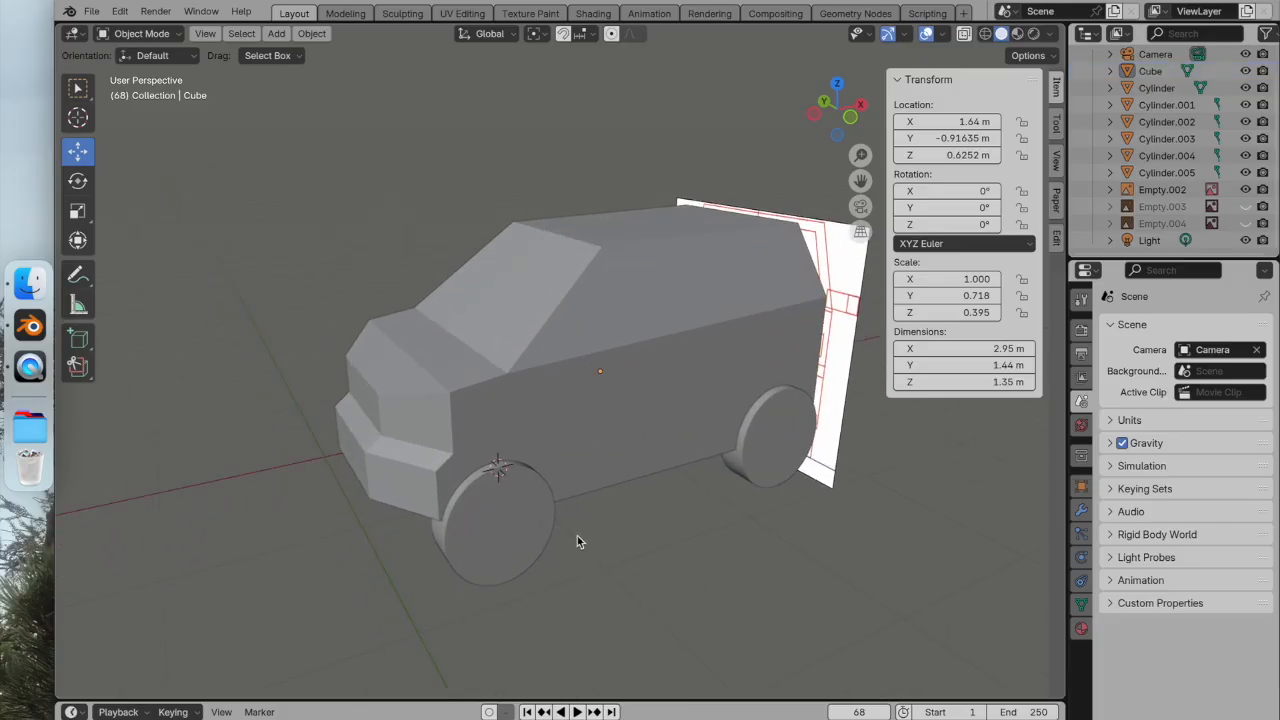
click(509, 533)
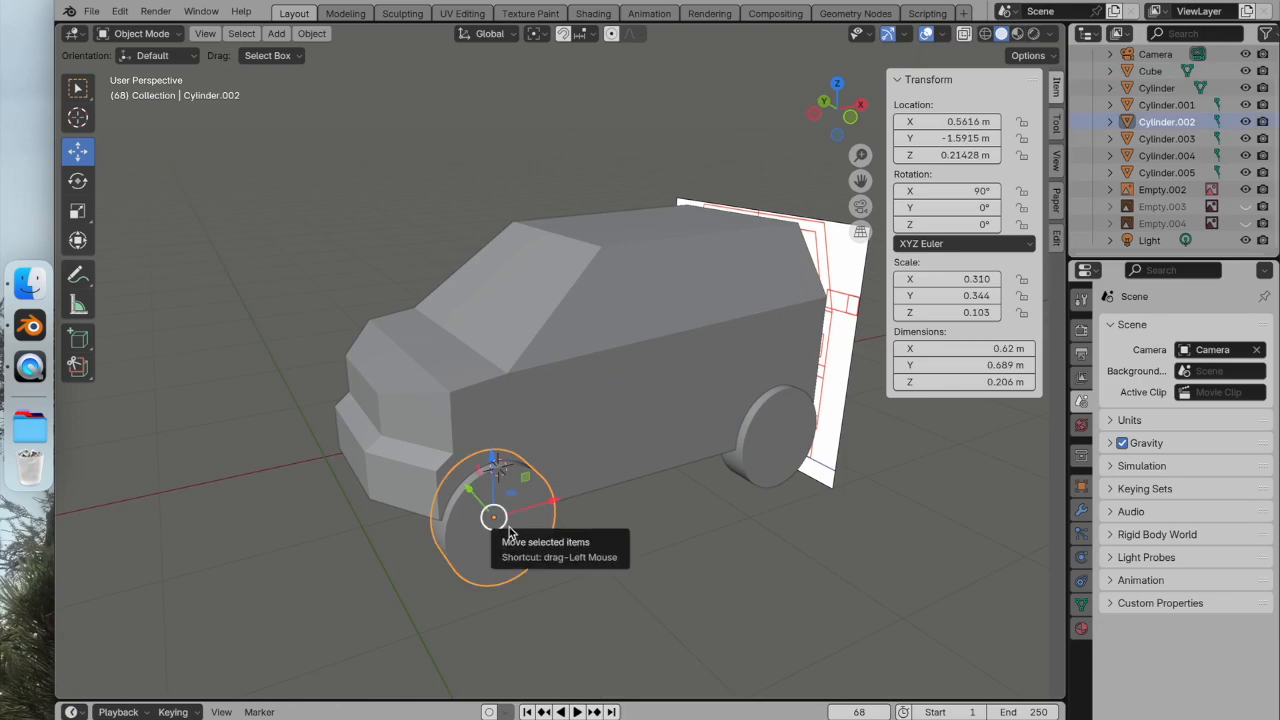
click(311, 33)
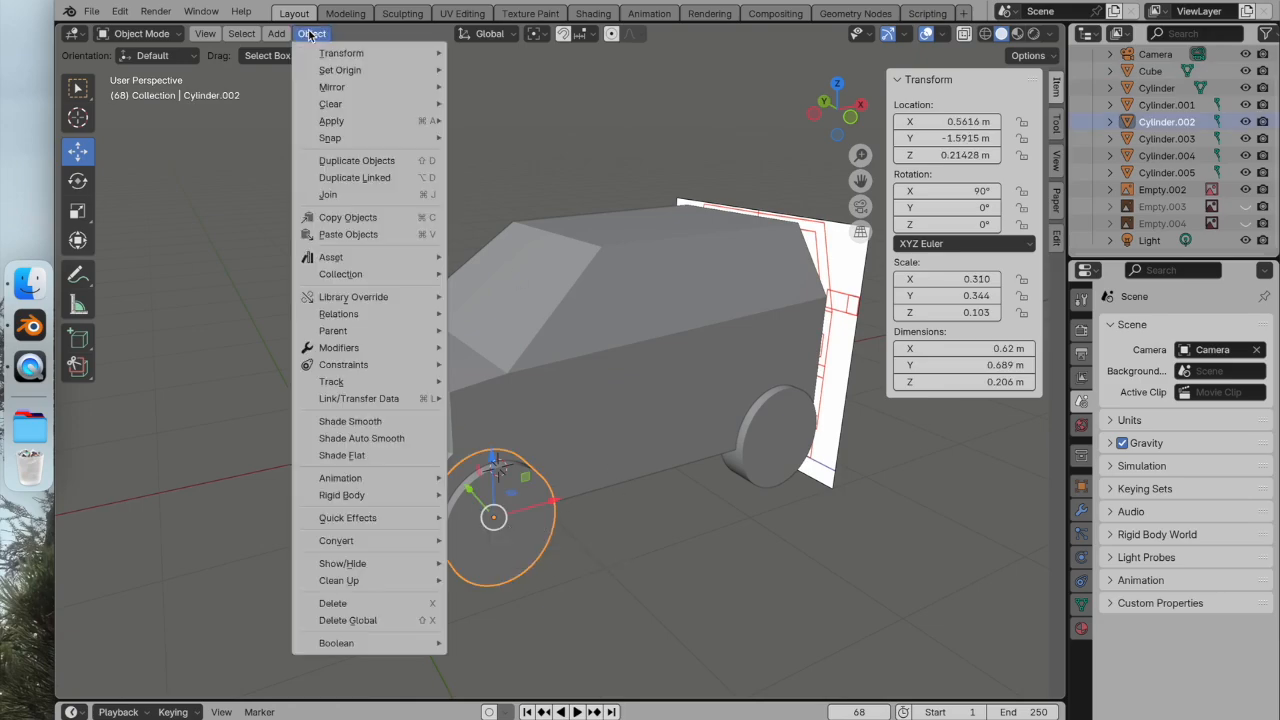
mouse_move(430, 644)
click(478, 503)
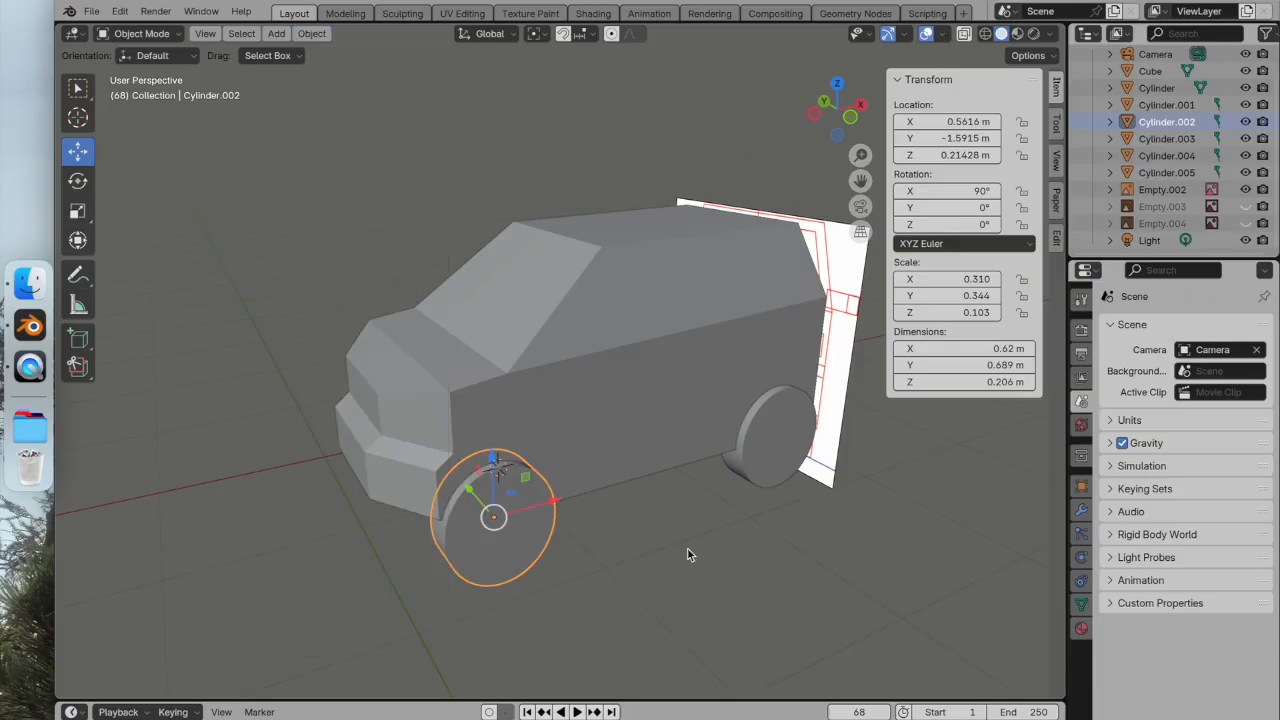
click(495, 543)
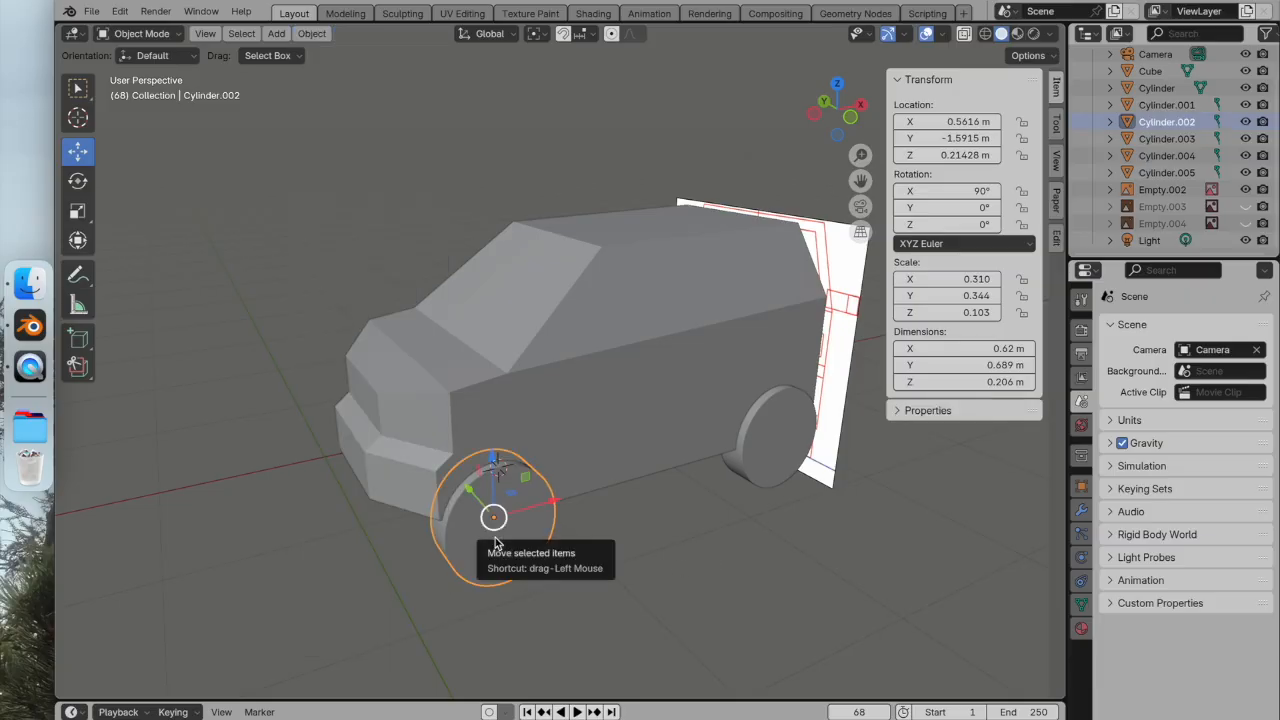
Try an auto Boolean difference on the car body and front wheel Cylinder.002 with the wheel as active object, and undo it.
click(526, 412)
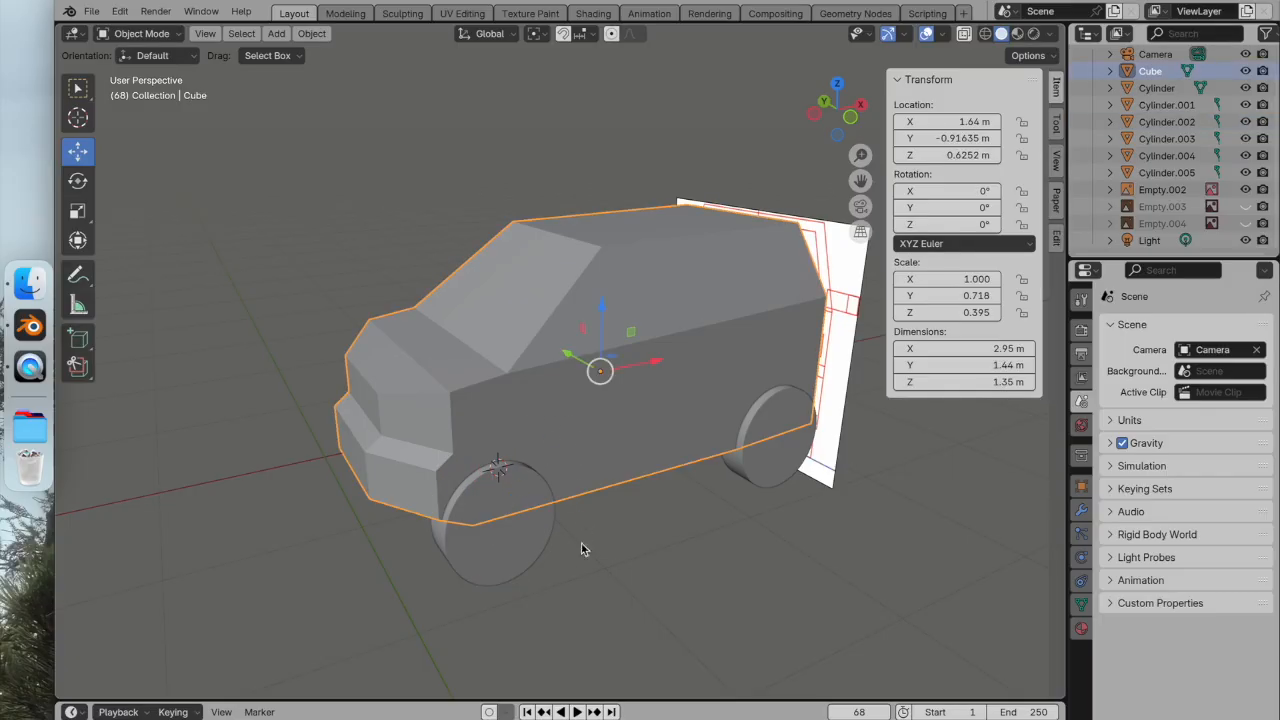
shift+click(513, 558)
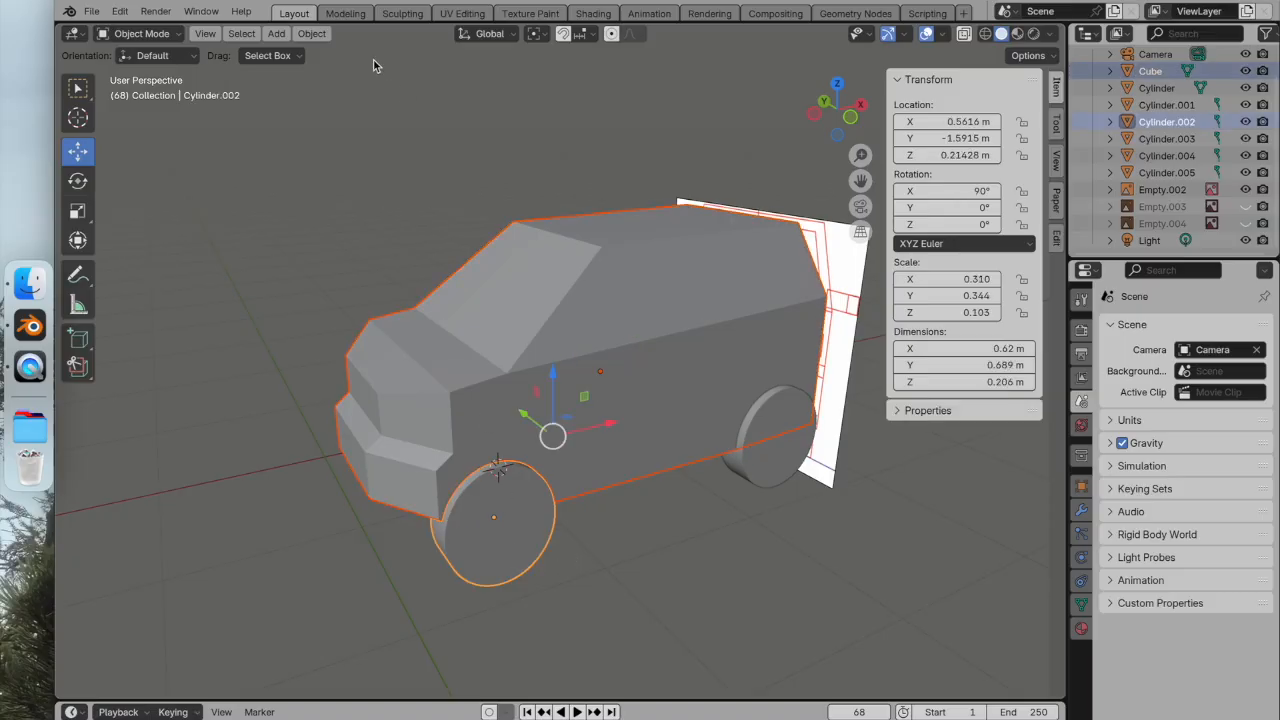
click(316, 38)
mouse_move(340, 645)
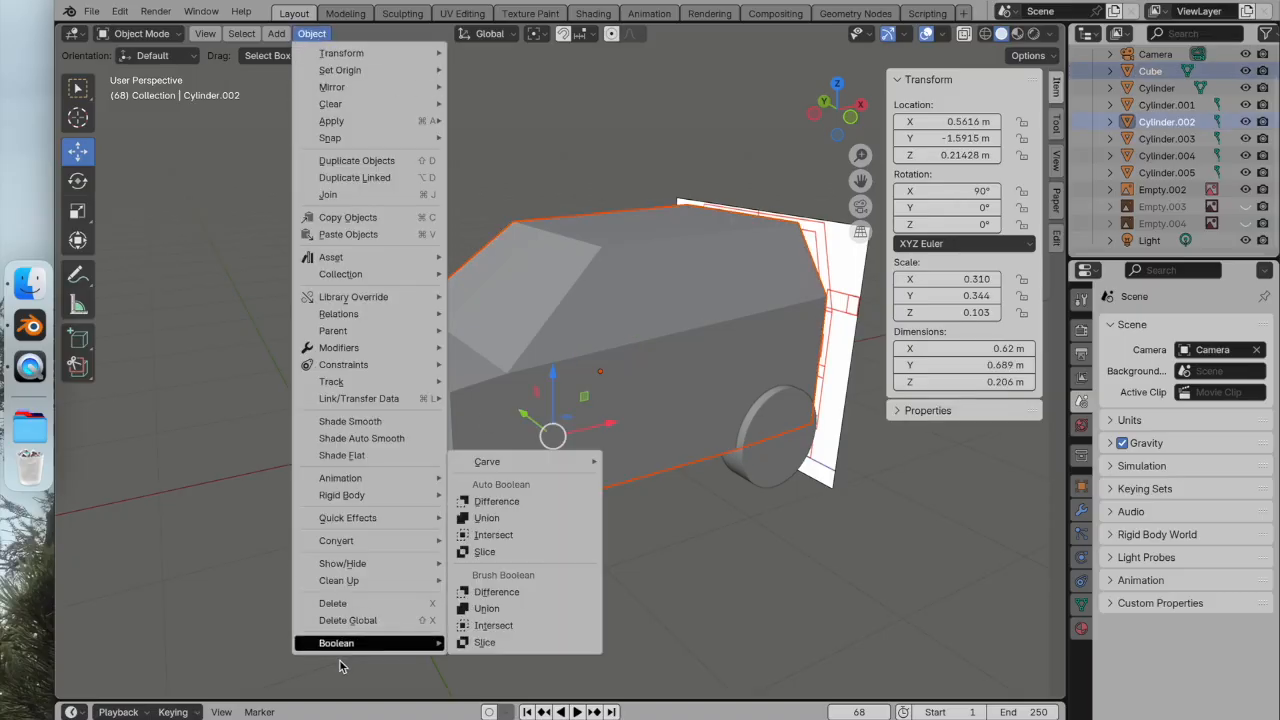
click(496, 501)
middle_drag(583, 514, 752, 423)
scroll(771, 425, up, 3)
key(ctrl+z)
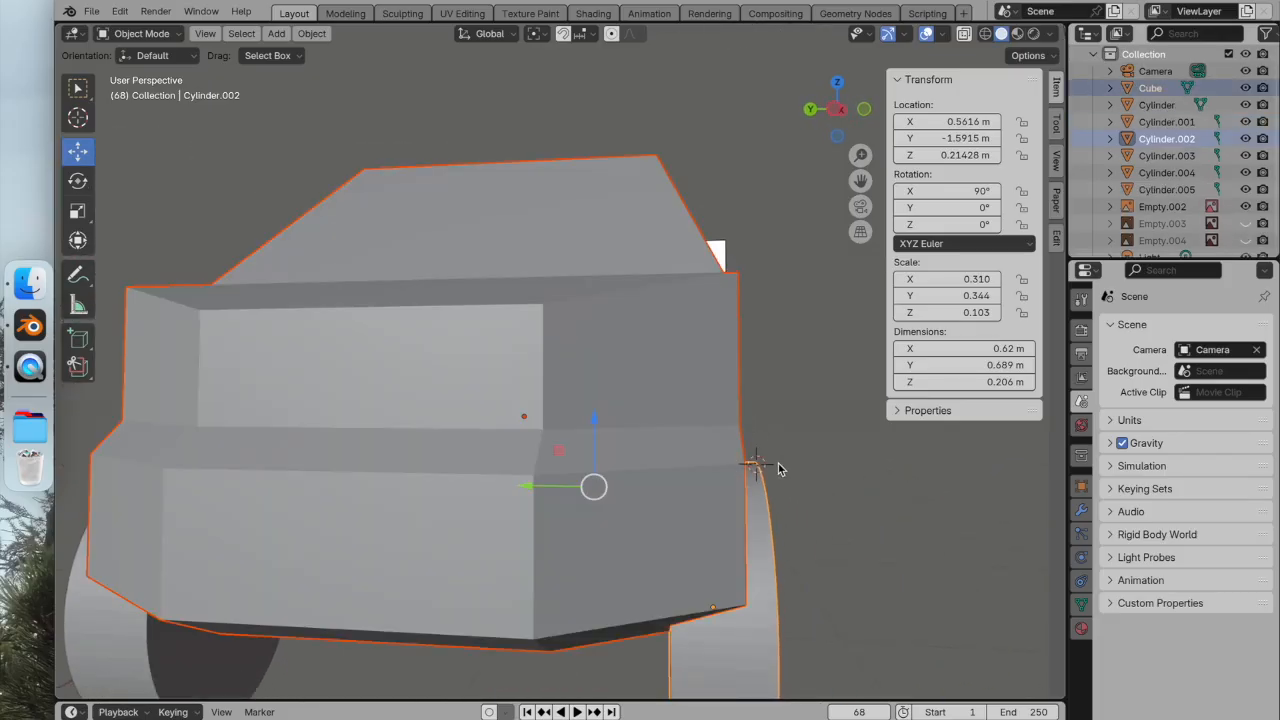
Cut the front wheel arch by subtracting Cylinder.002 from the car body with an auto Boolean difference, keeping the body active.
middle_drag(778, 464, 669, 463)
scroll(715, 500, up, 2)
scroll(712, 498, down, 5)
click(715, 563)
middle_drag(715, 563, 643, 549)
click(500, 560)
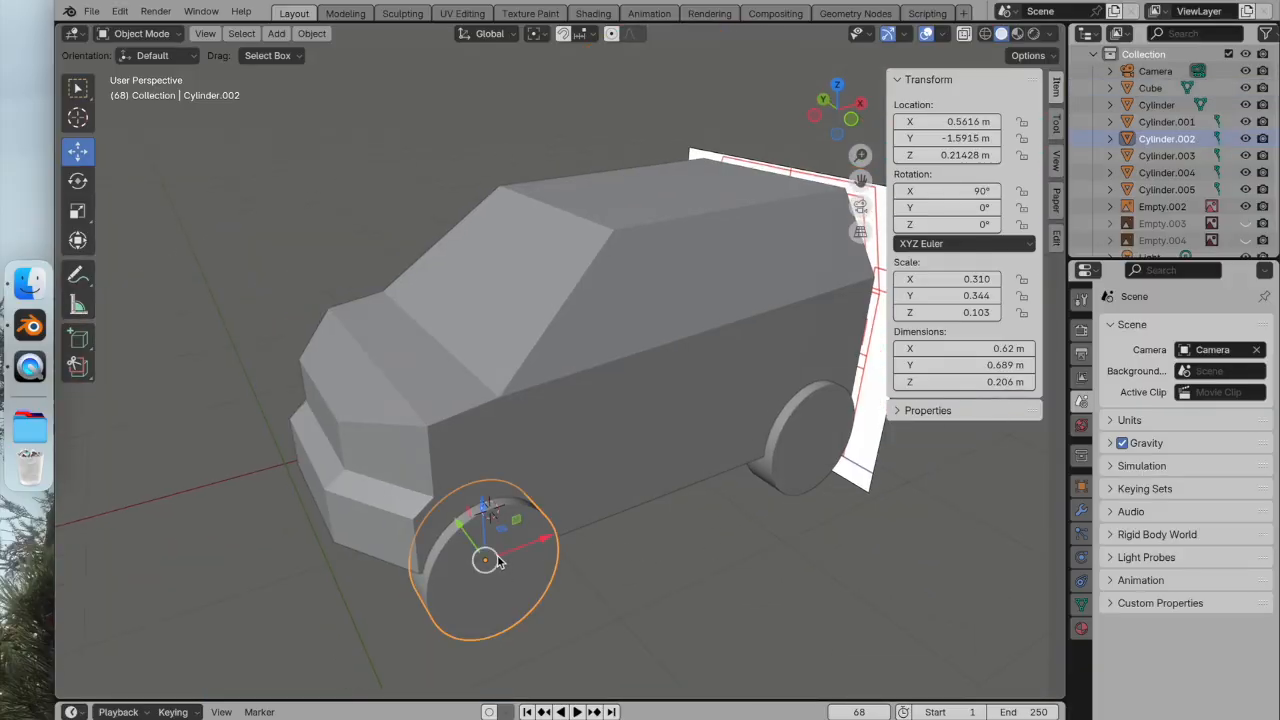
shift+click(493, 463)
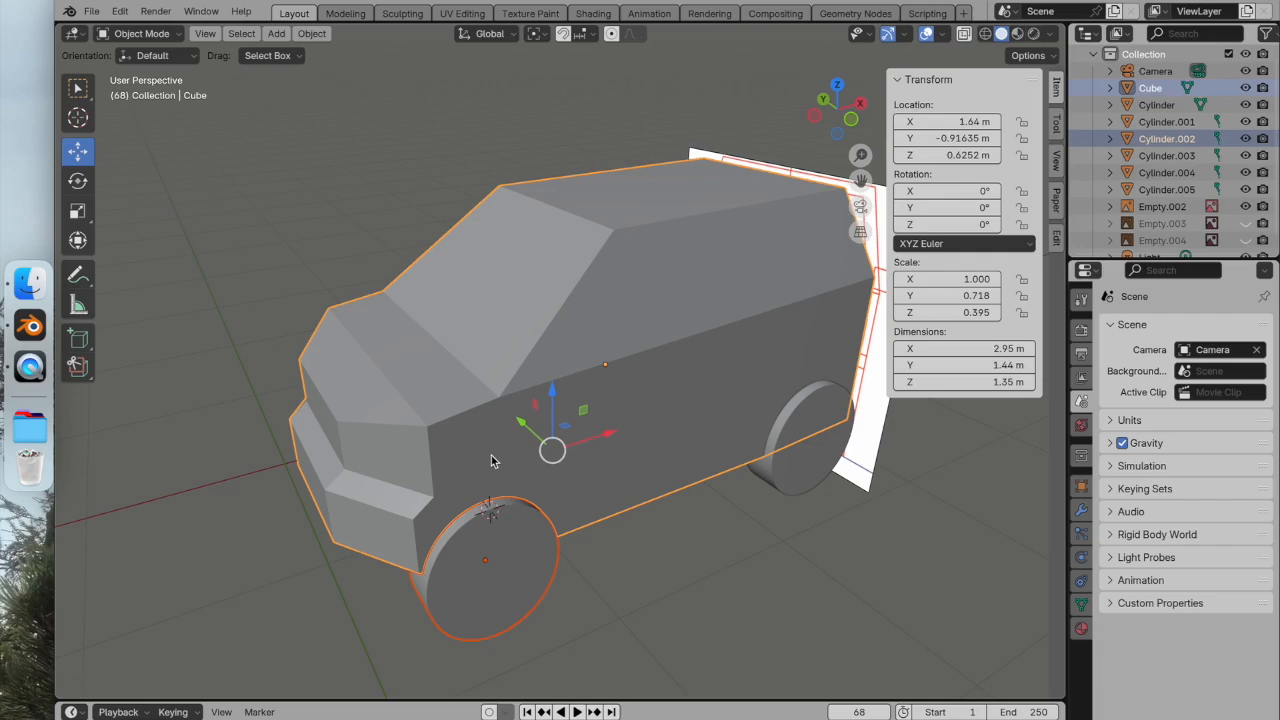
click(299, 38)
mouse_move(423, 643)
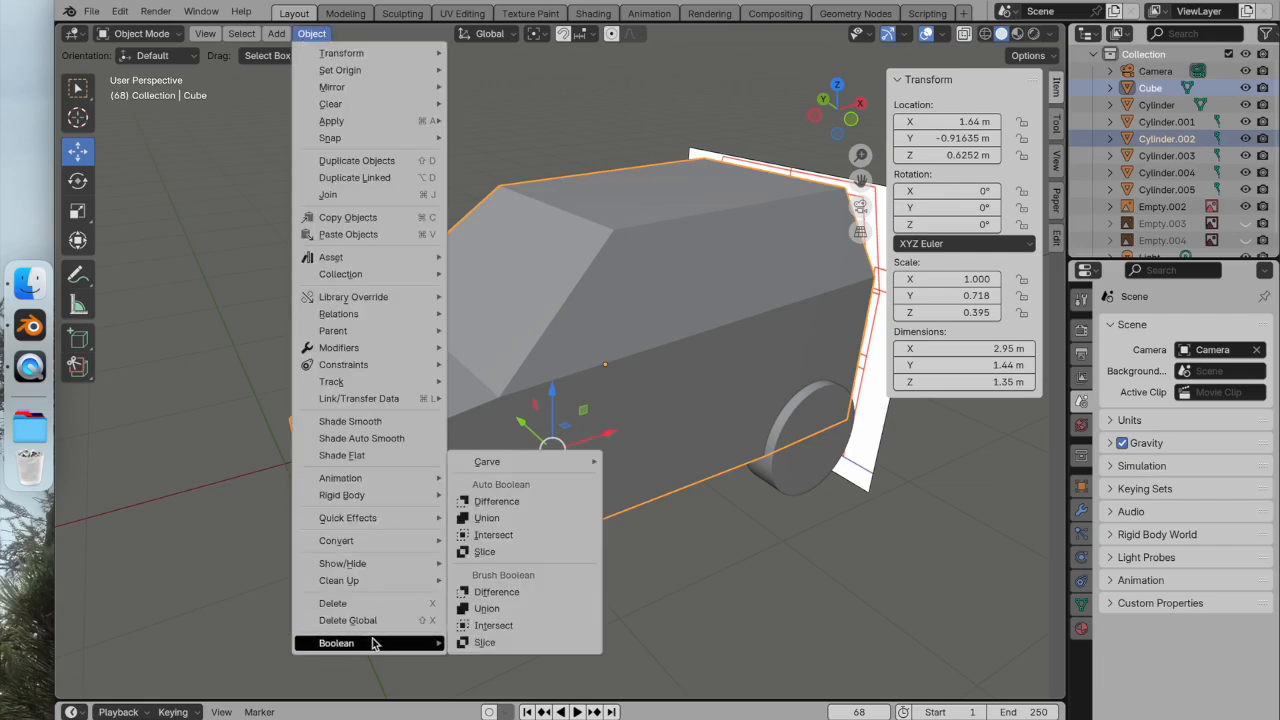
click(496, 501)
middle_drag(600, 470, 762, 474)
click(851, 443)
click(602, 314)
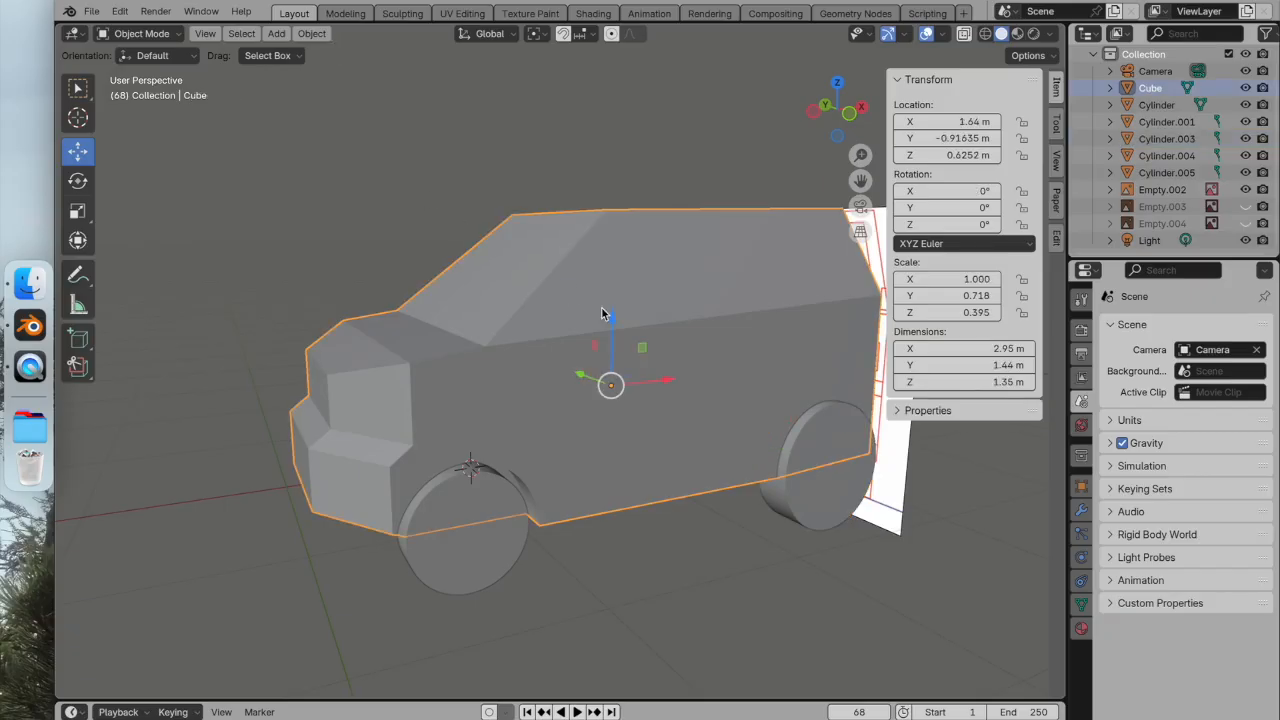
Cut the rear wheel arch on the same side by subtracting Cylinder.003 from the car body with an auto Boolean difference.
click(850, 515)
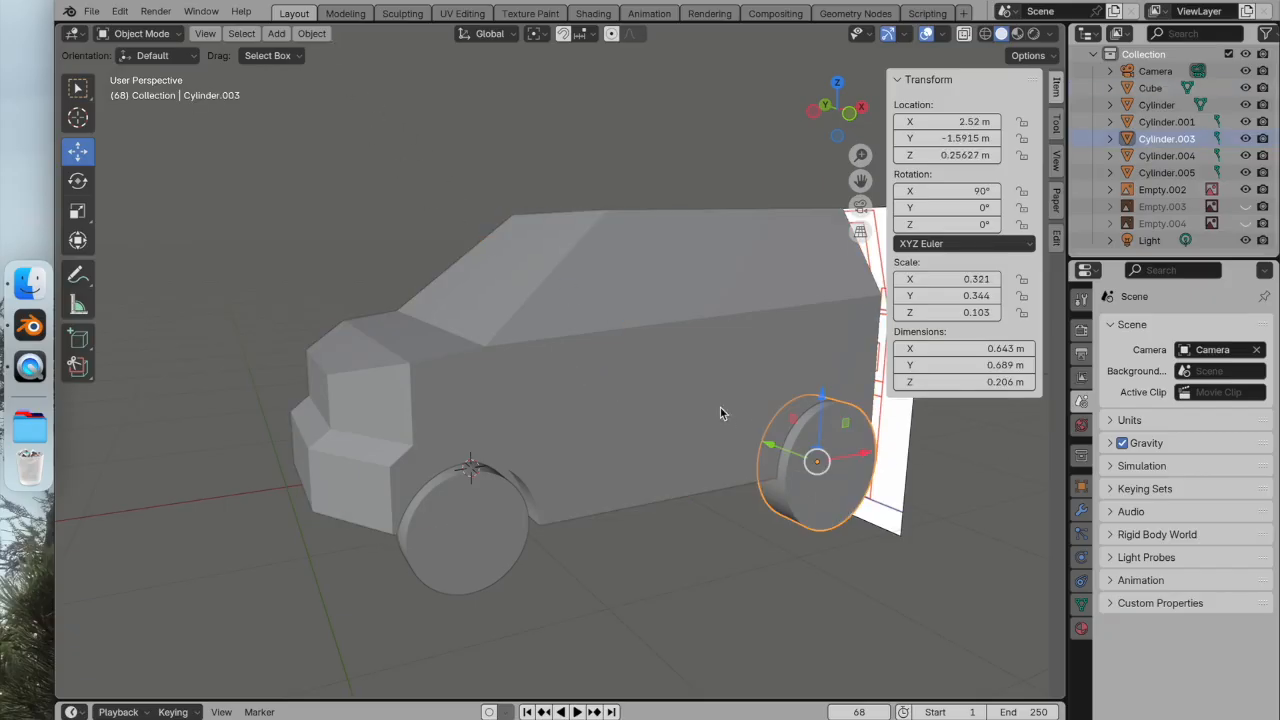
shift+click(637, 362)
click(311, 33)
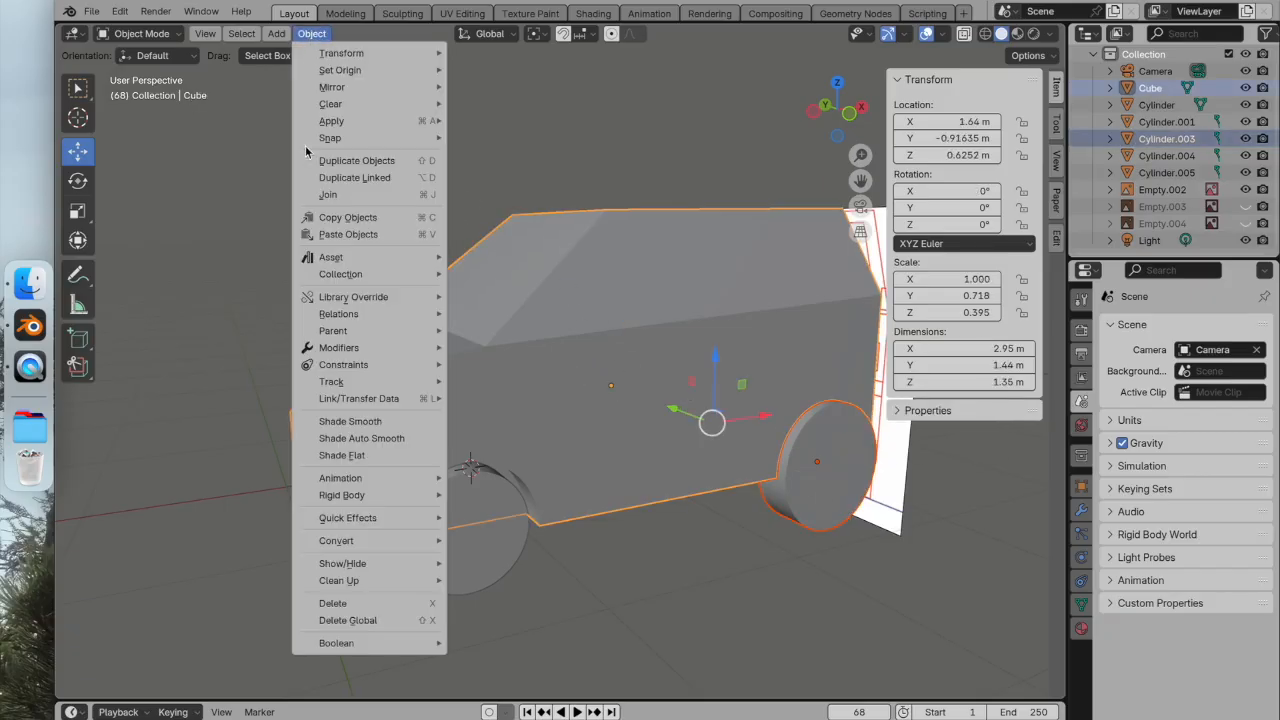
mouse_move(430, 643)
click(514, 500)
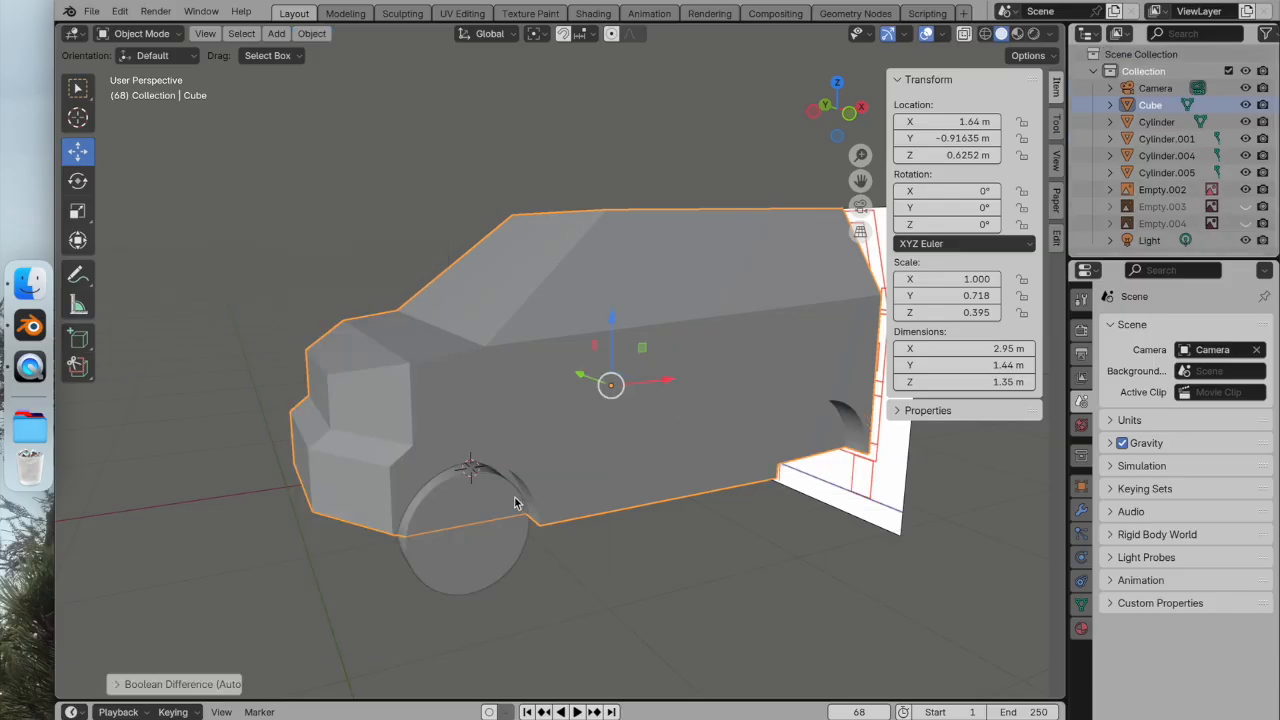
scroll(766, 549, down, 1)
scroll(766, 549, up, 1)
Cut the front wheel arch on the opposite side by subtracting Cylinder.004 from the car body with an auto Boolean difference.
middle_drag(718, 548, 883, 533)
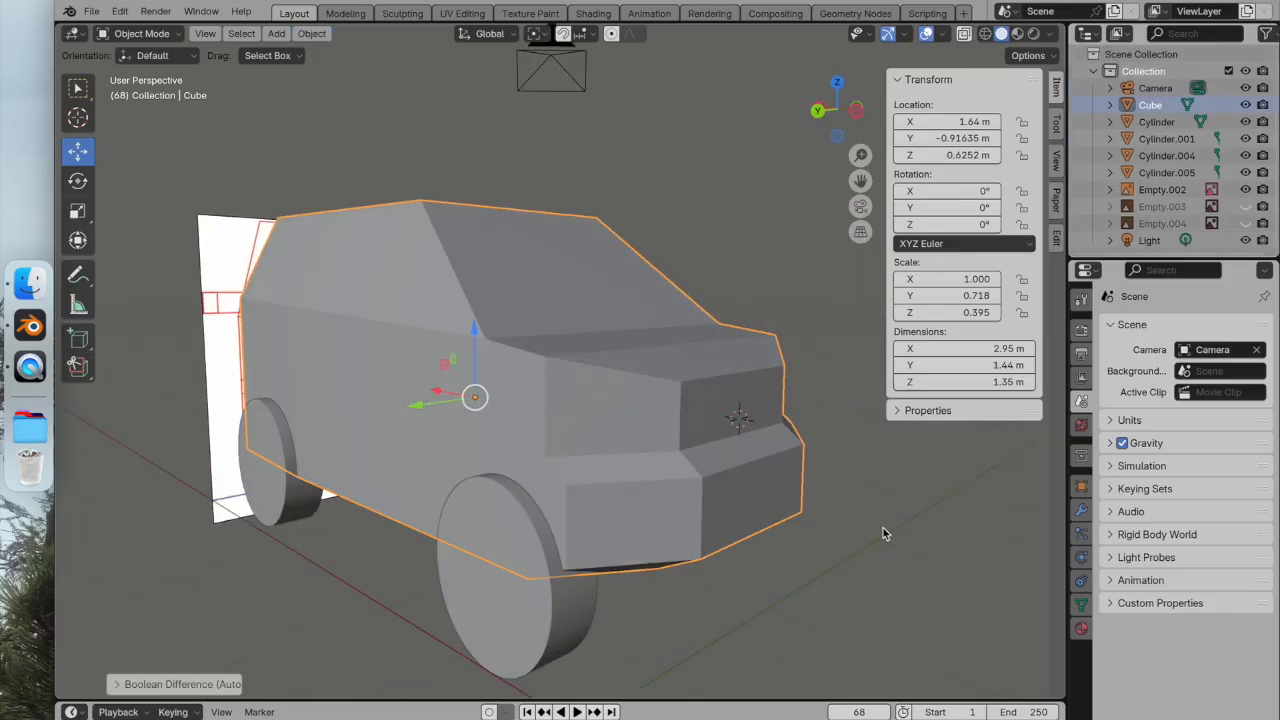
click(500, 542)
shift+click(481, 392)
click(311, 33)
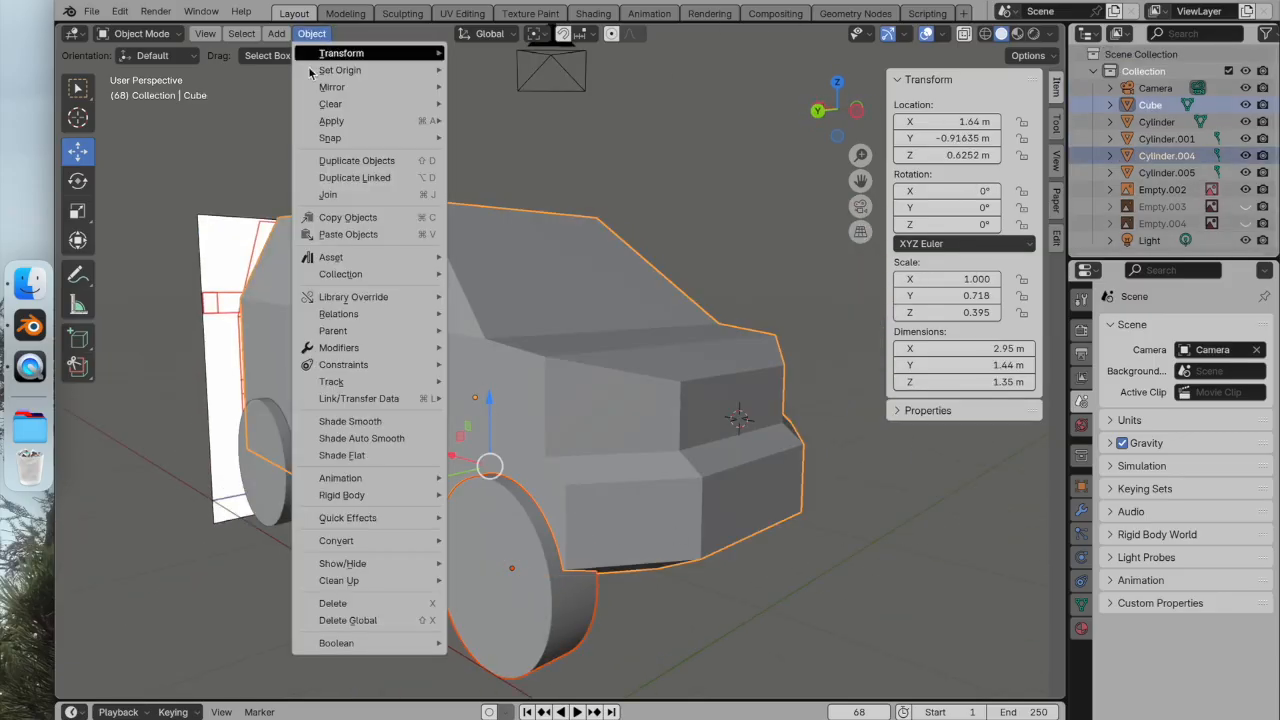
mouse_move(379, 643)
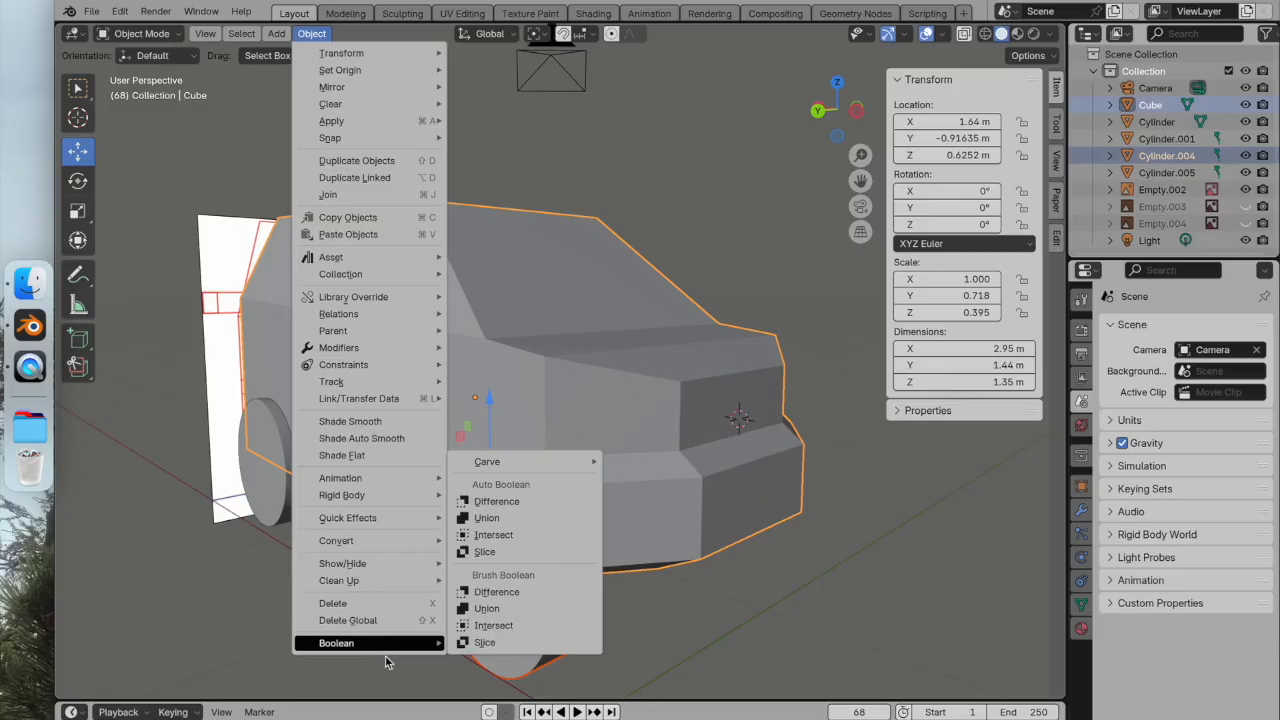
click(495, 501)
click(619, 640)
Cut the remaining rear wheel arch by subtracting Cylinder.005 from the car body with an auto Boolean difference.
click(288, 500)
shift+click(383, 414)
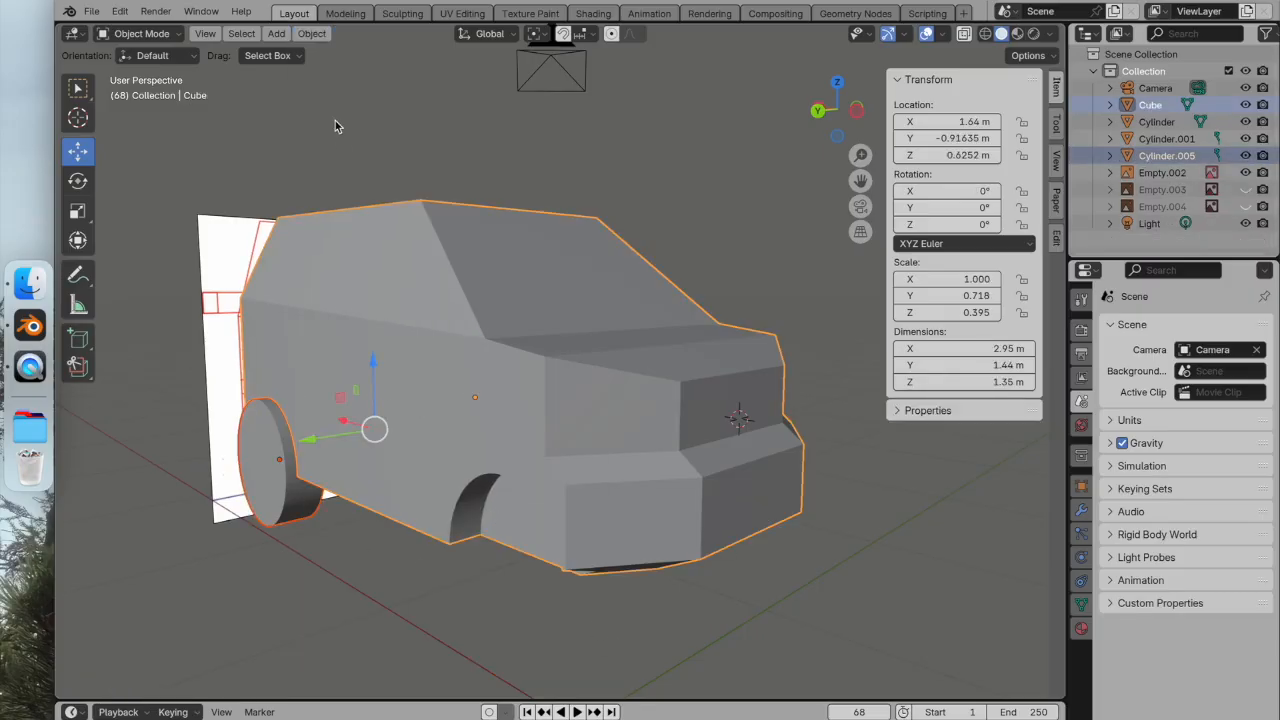
click(313, 34)
mouse_move(333, 644)
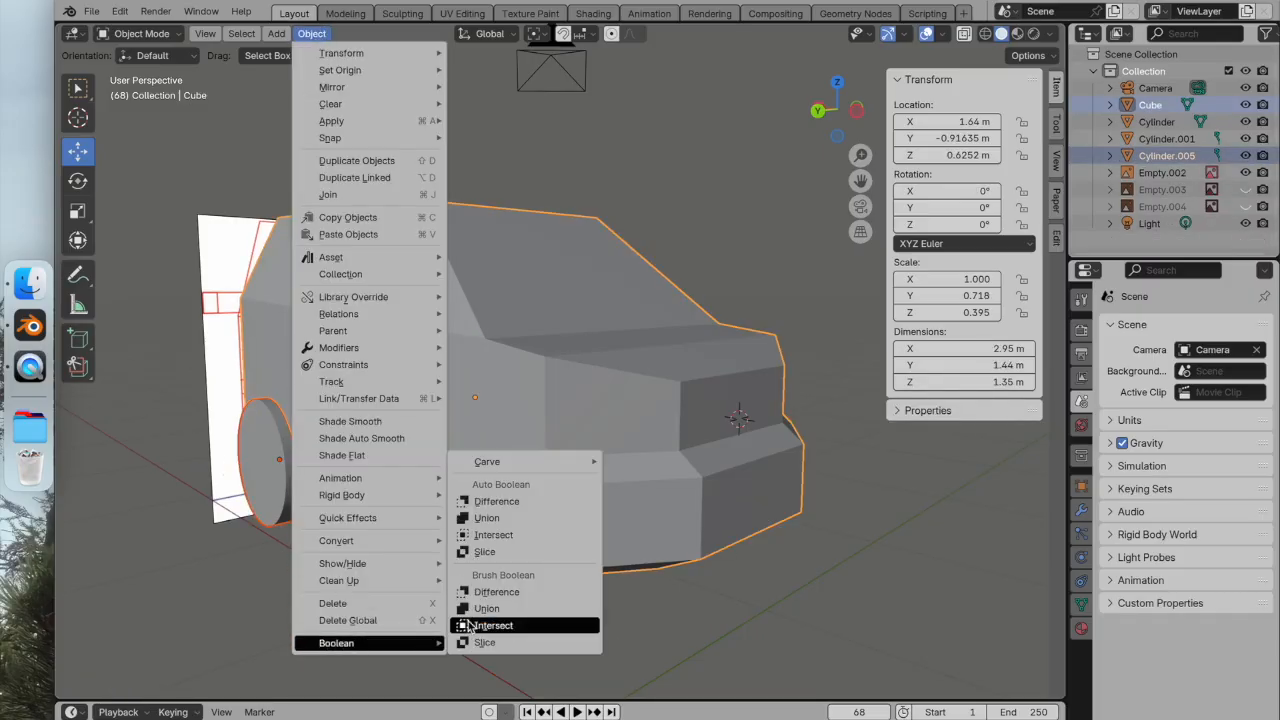
click(497, 502)
middle_drag(495, 519, 580, 438)
In bottom view, duplicate the front wheel Cylinder and move the copy along X into the rear arch at about 2.515 m.
click(836, 118)
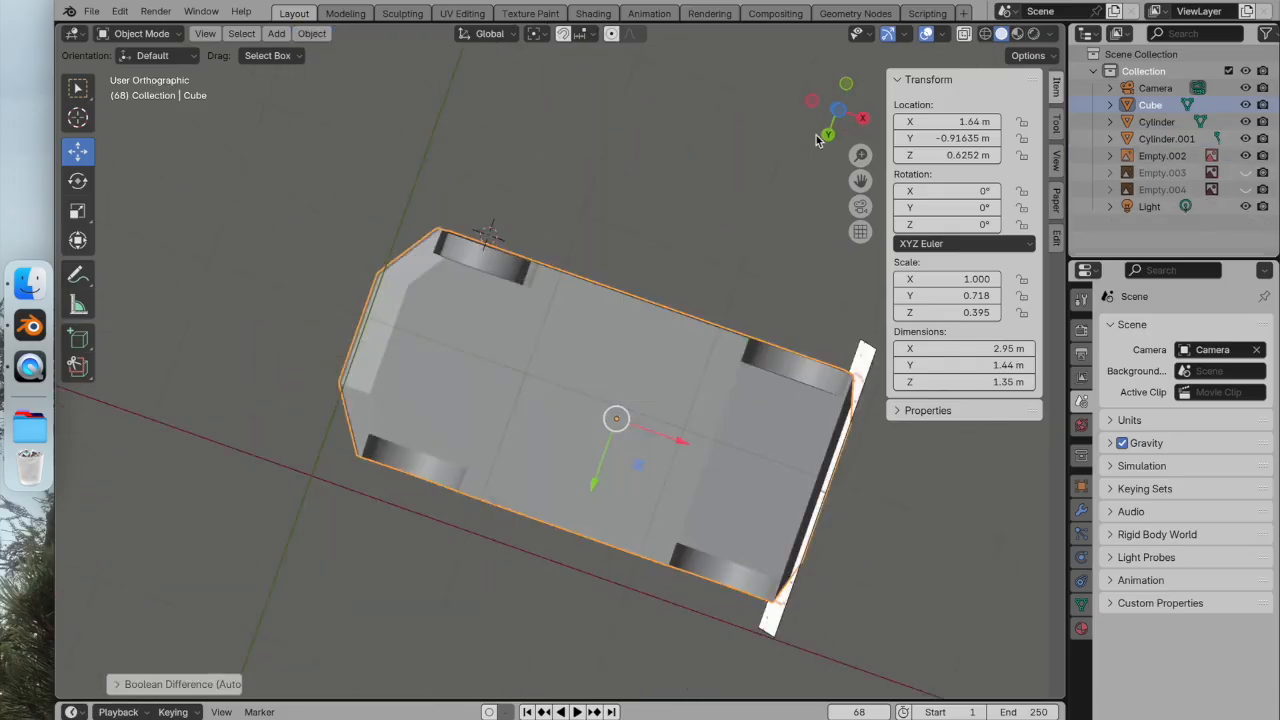
click(451, 288)
right_click(452, 291)
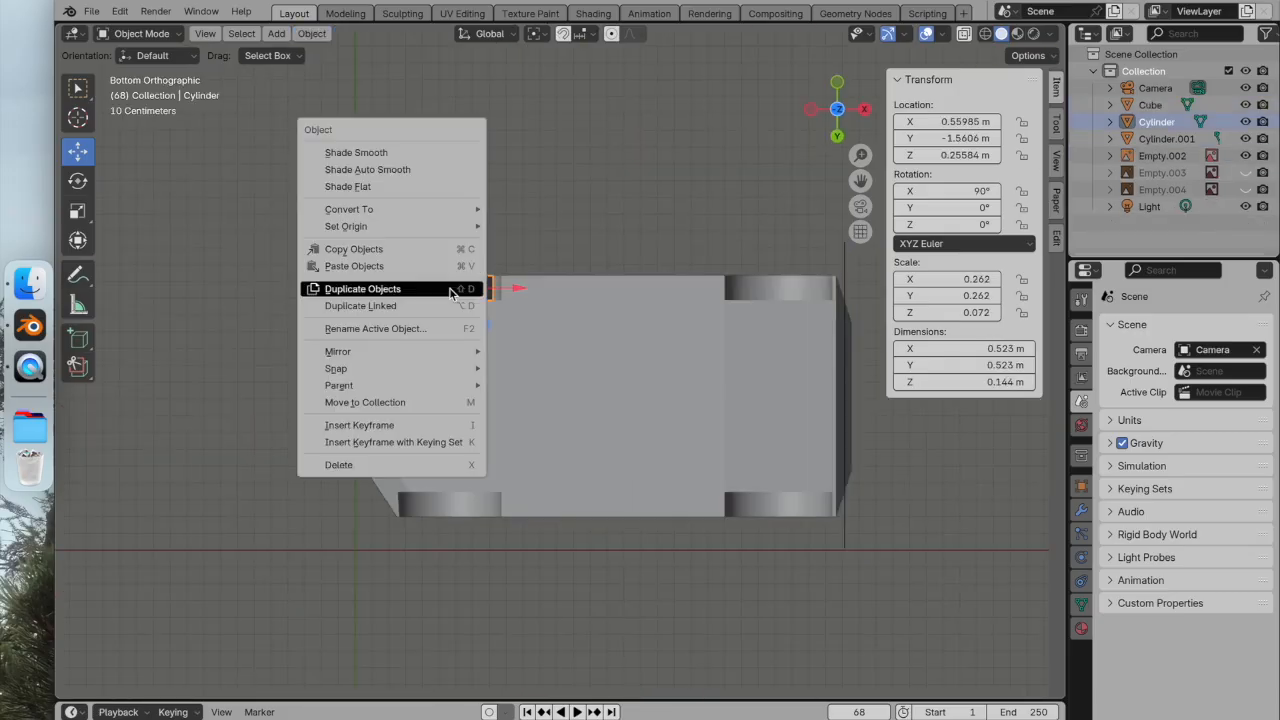
click(452, 289)
click(448, 288)
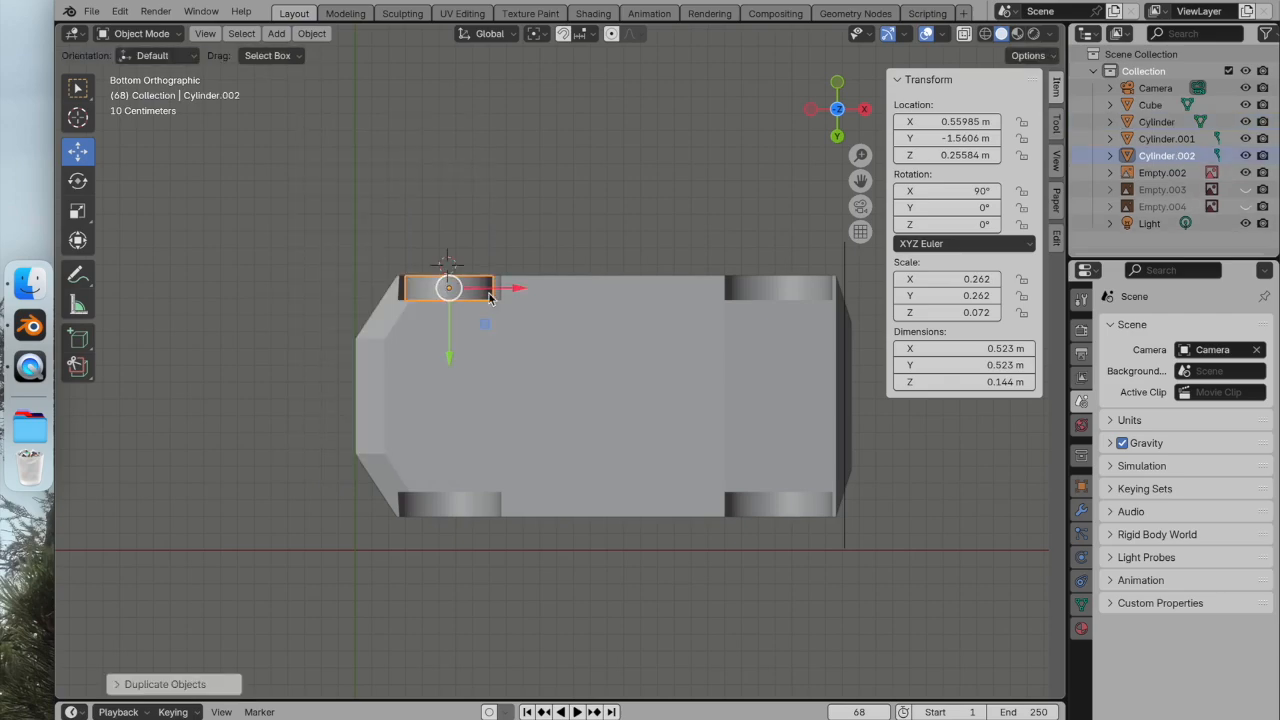
drag(522, 289, 850, 289)
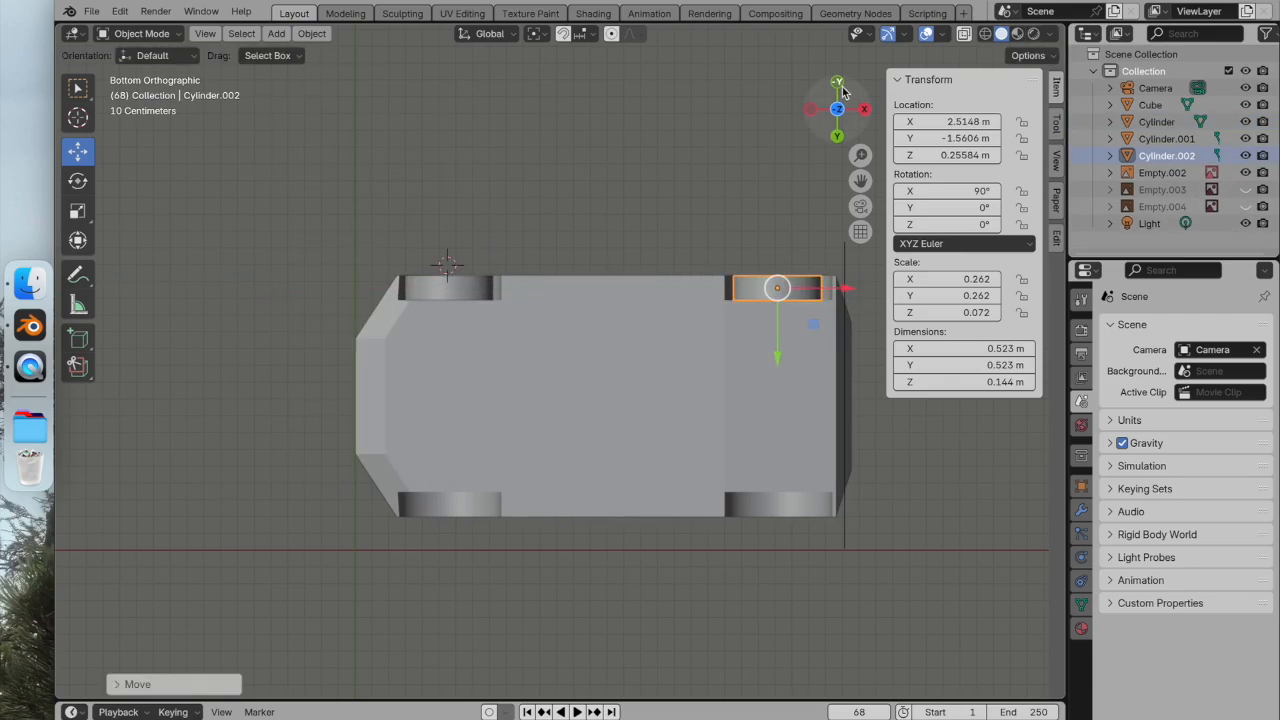
Check how the front and duplicated rear wheels sit in their arches, using front orthographic view with wireframe shading.
click(826, 132)
middle_drag(710, 328, 718, 328)
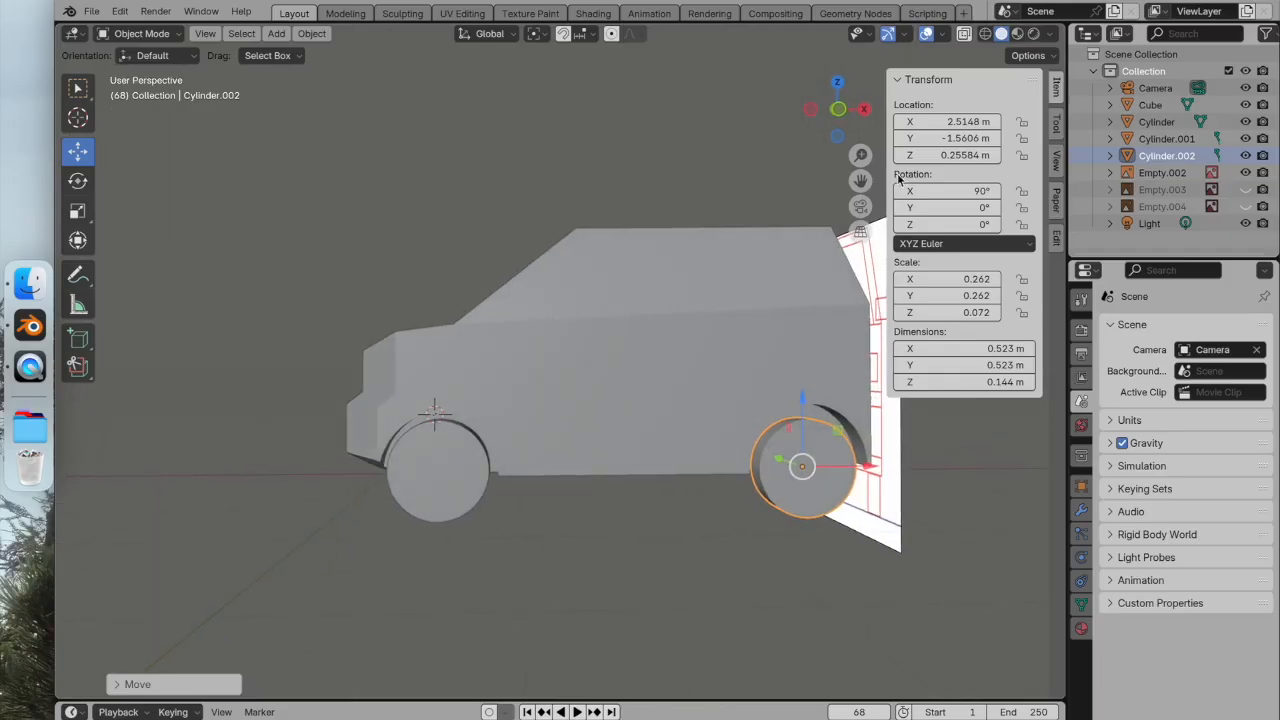
click(838, 110)
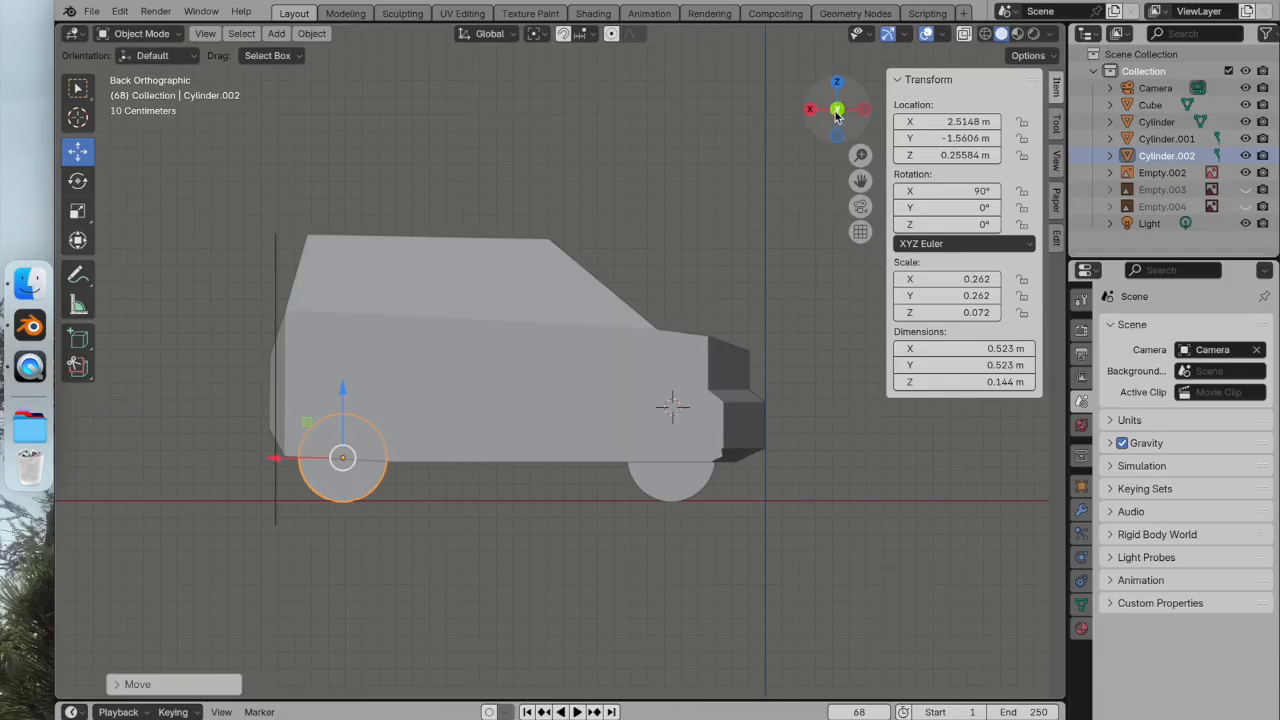
click(837, 109)
click(985, 35)
scroll(756, 218, up, 2)
shift+middle_drag(753, 214, 633, 202)
click(547, 555)
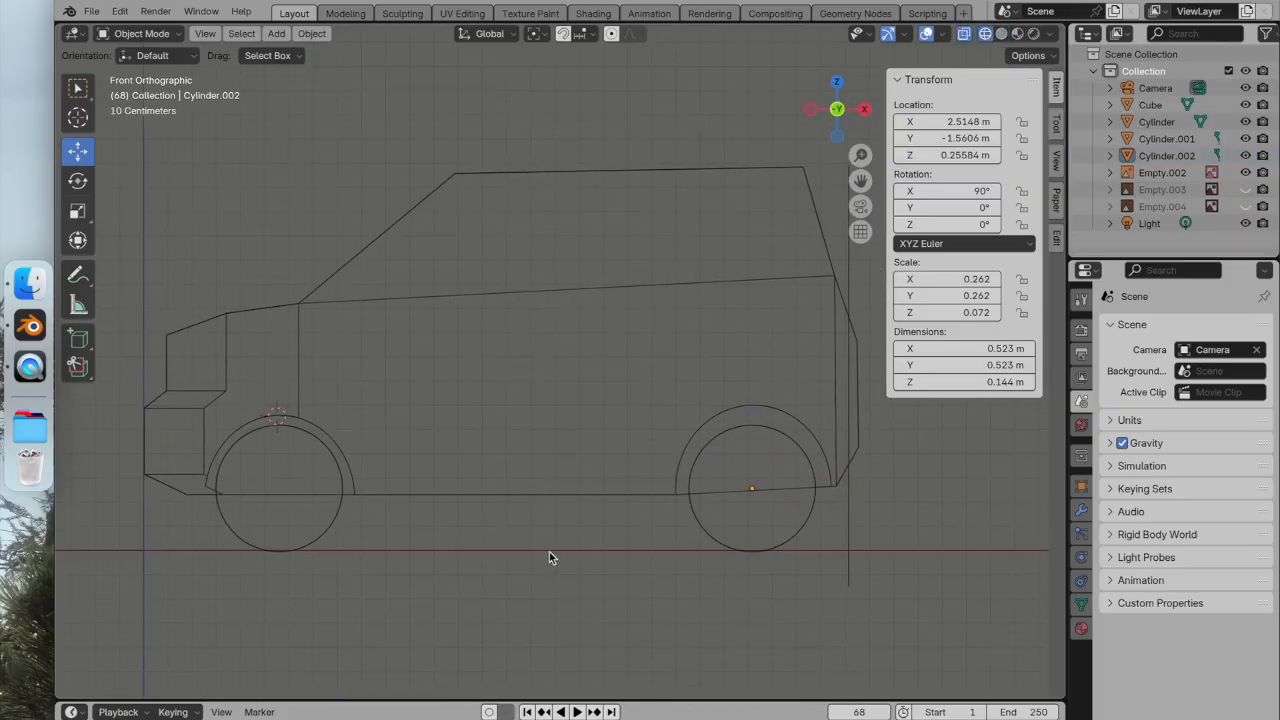
In bottom view with solid shading, duplicate the front and rear wheels and move the copies 1.291 m along Y into the opposite arches.
click(838, 134)
click(1001, 34)
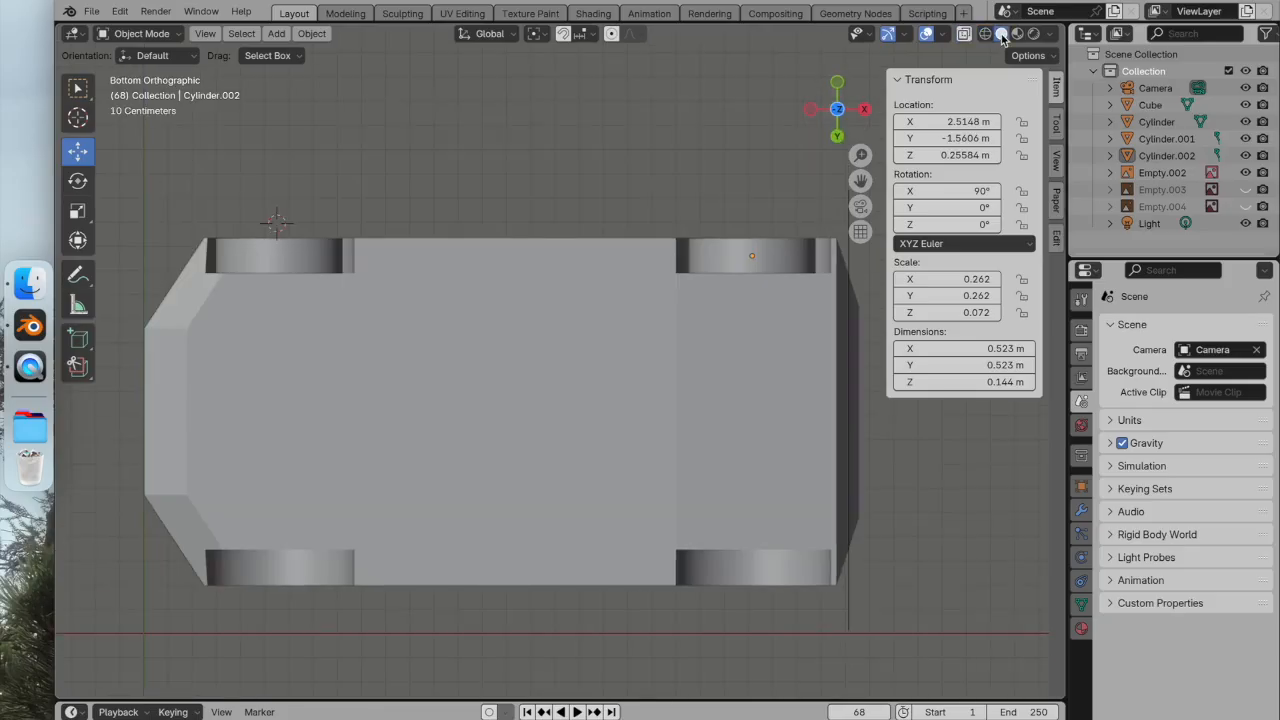
click(740, 250)
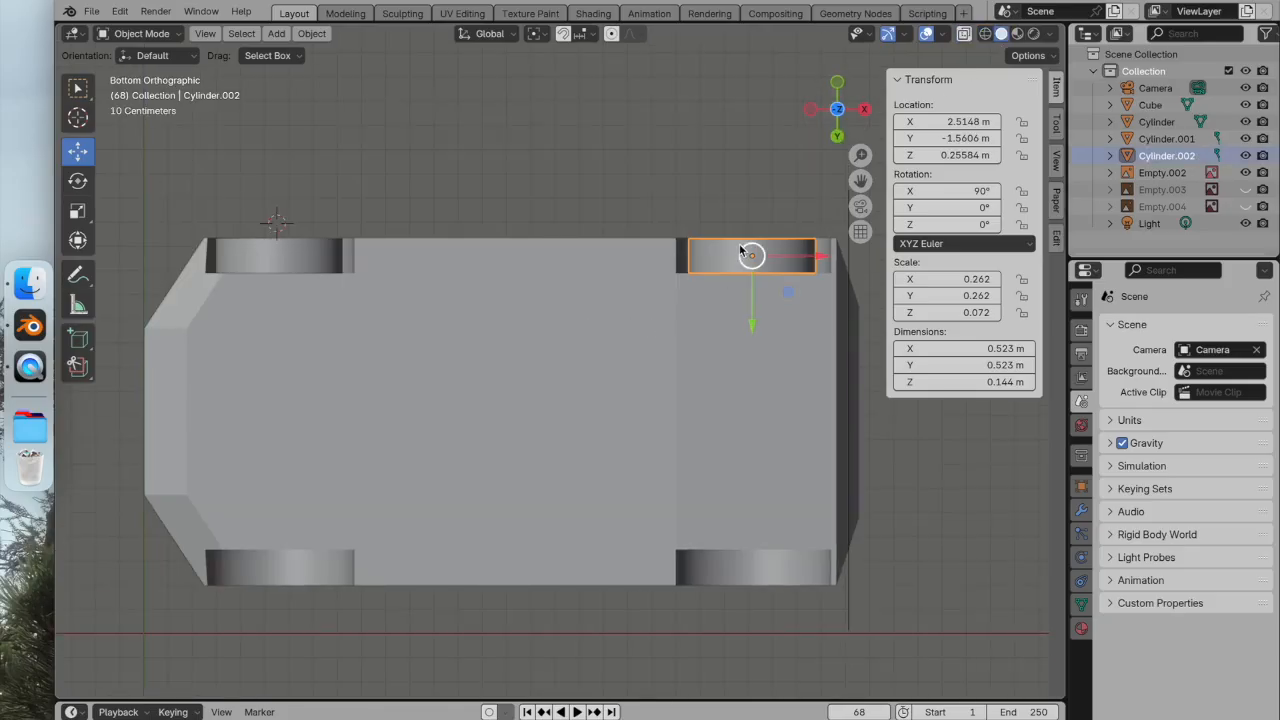
shift+click(331, 259)
right_click(328, 258)
click(320, 258)
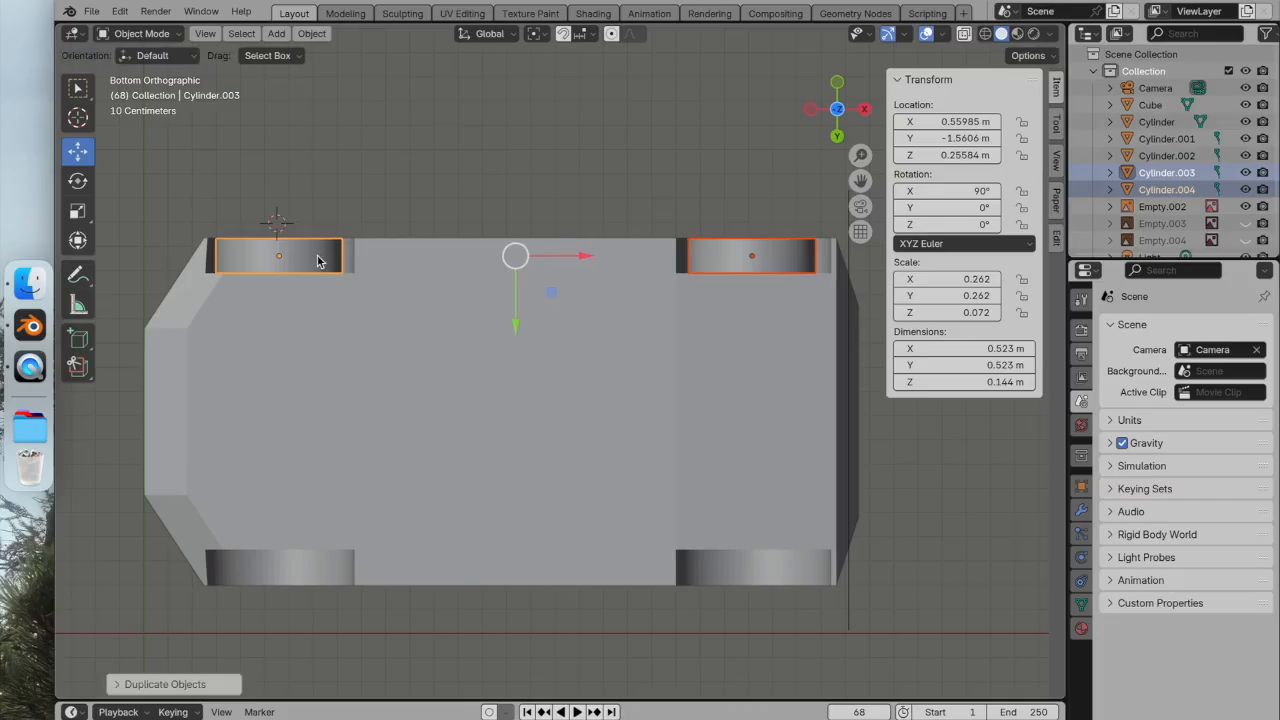
key(y)
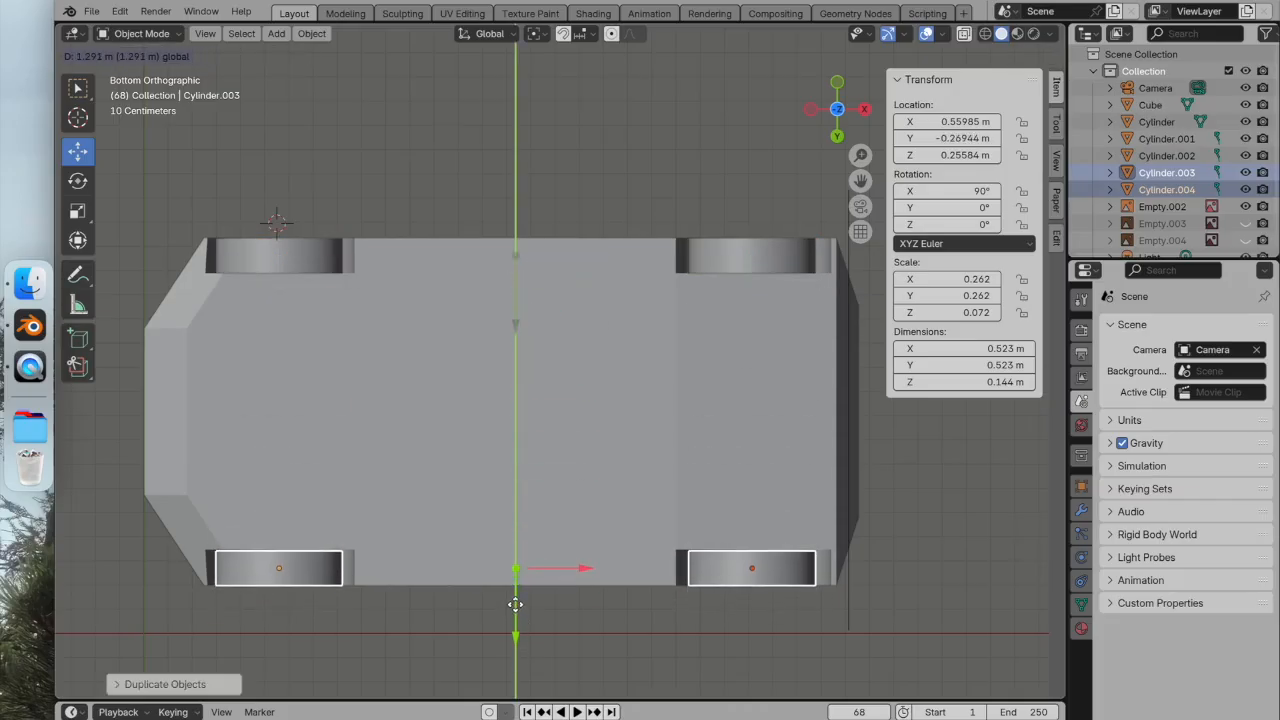
click(515, 603)
Deselect the wheels and unhide the blueprint images Empty.003 and Empty.004.
click(597, 150)
middle_drag(597, 150, 656, 300)
drag(1245, 223, 1245, 240)
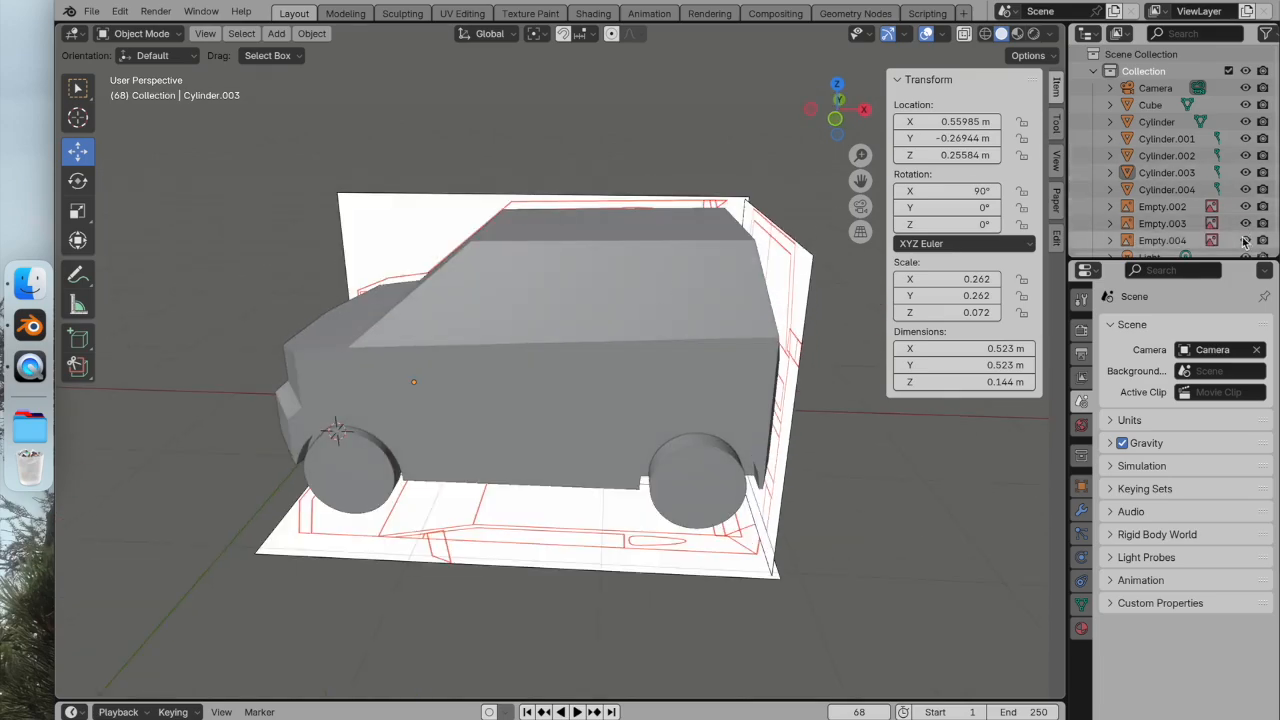
Temporarily hide the car body to examine the four wheels against the blueprints, and show it again.
middle_drag(795, 287, 740, 258)
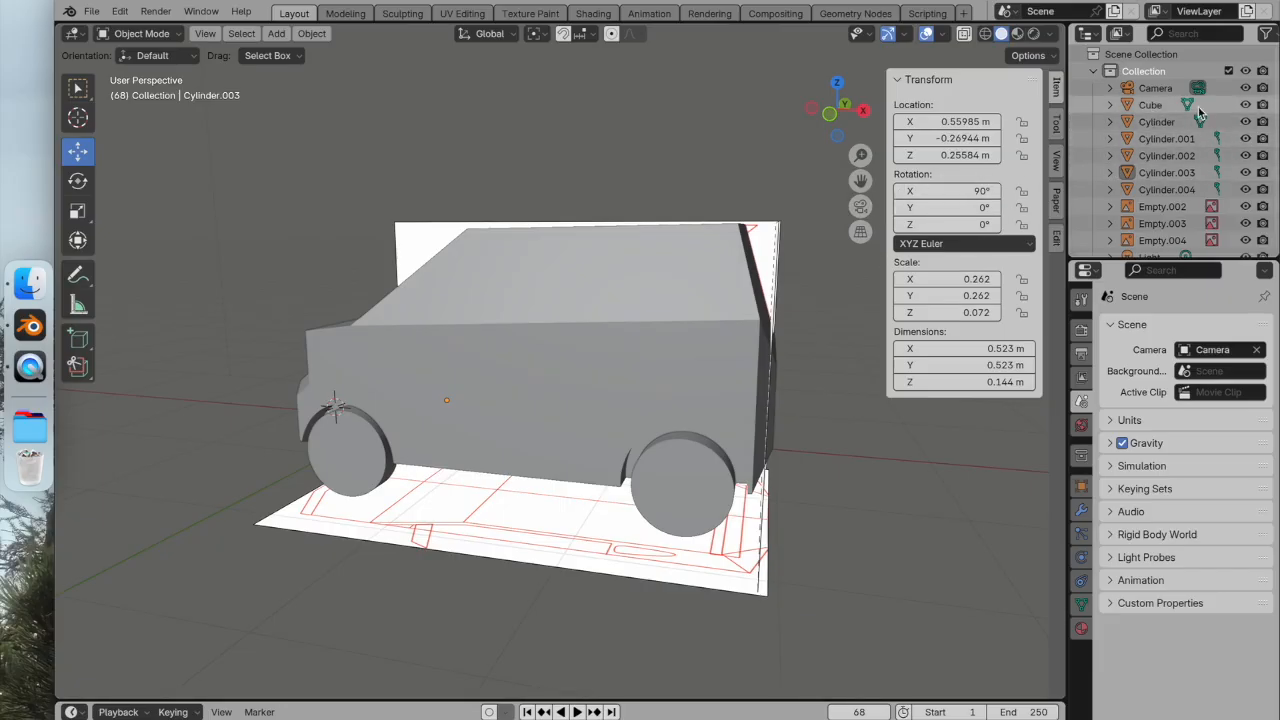
click(1245, 104)
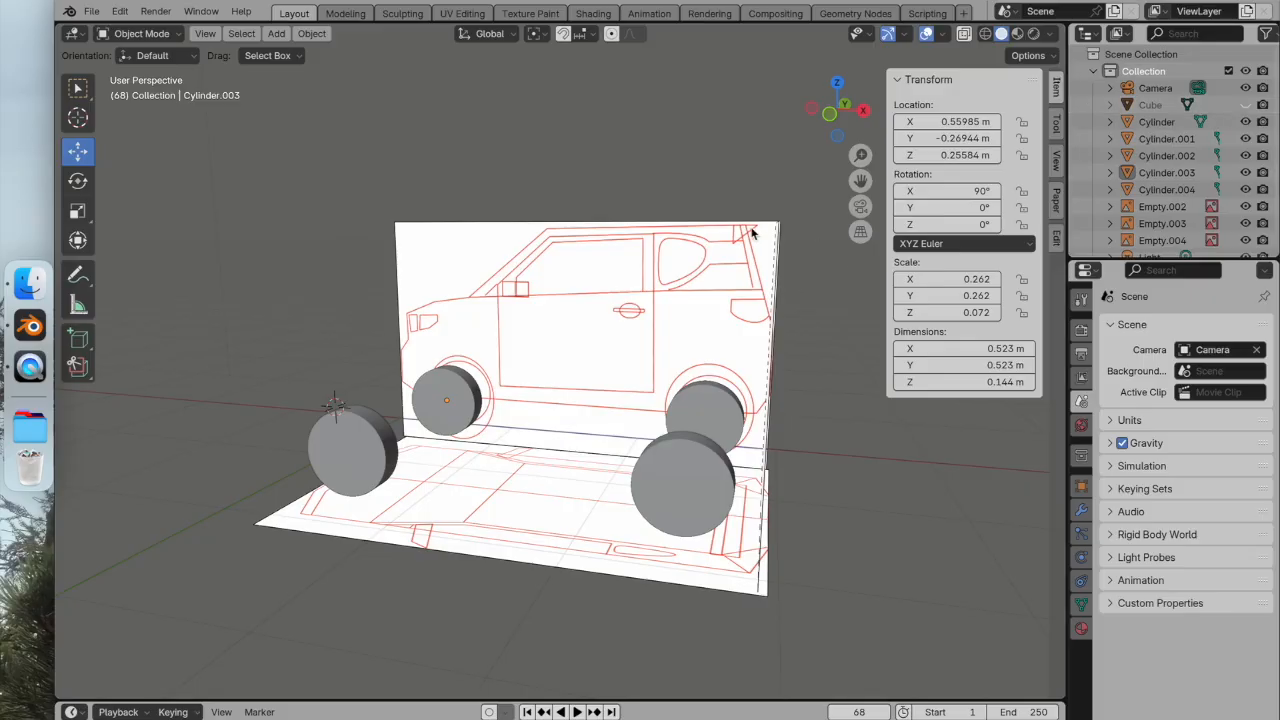
middle_drag(752, 233, 796, 252)
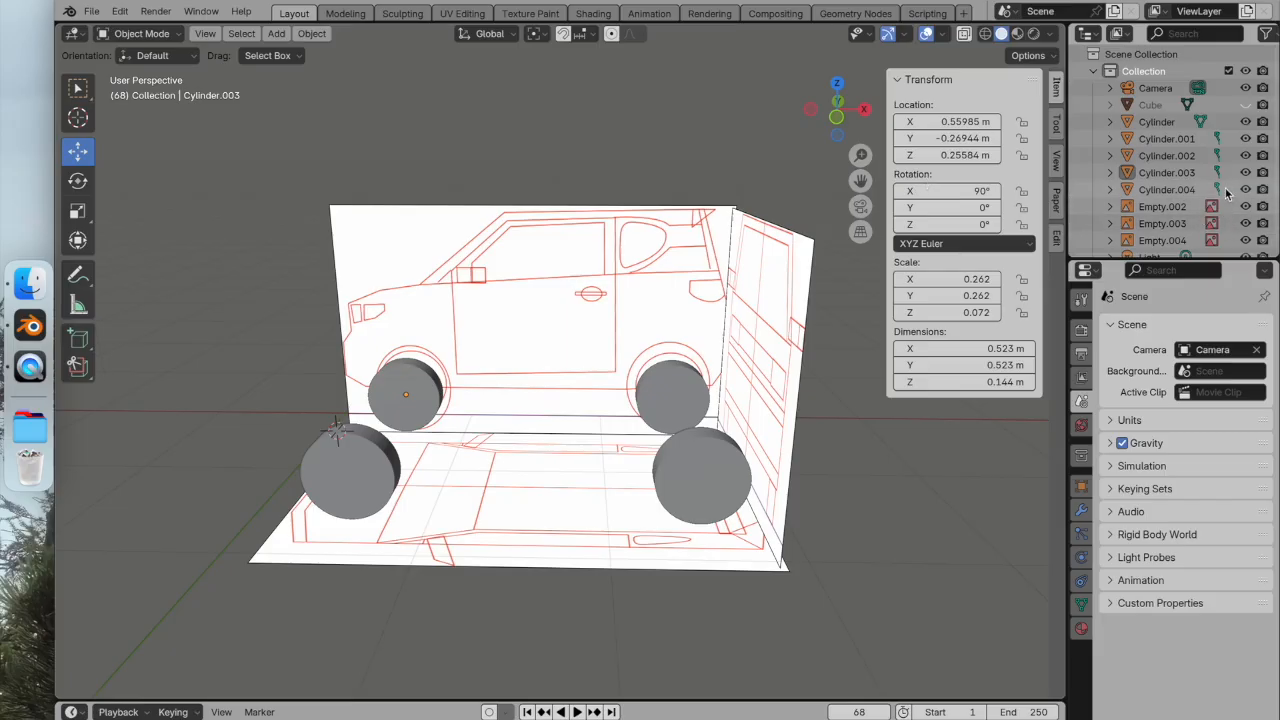
click(1245, 104)
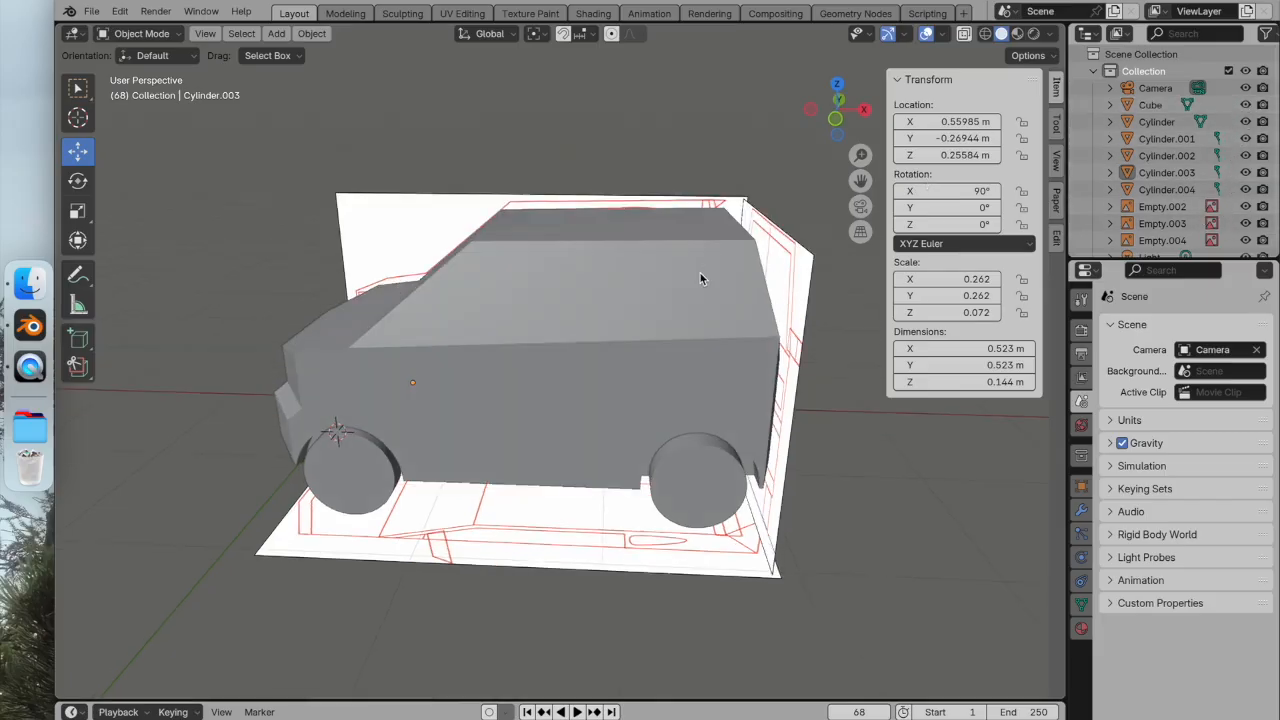
Open the car body mesh for editing and hide the blueprint image Empty.002.
click(440, 222)
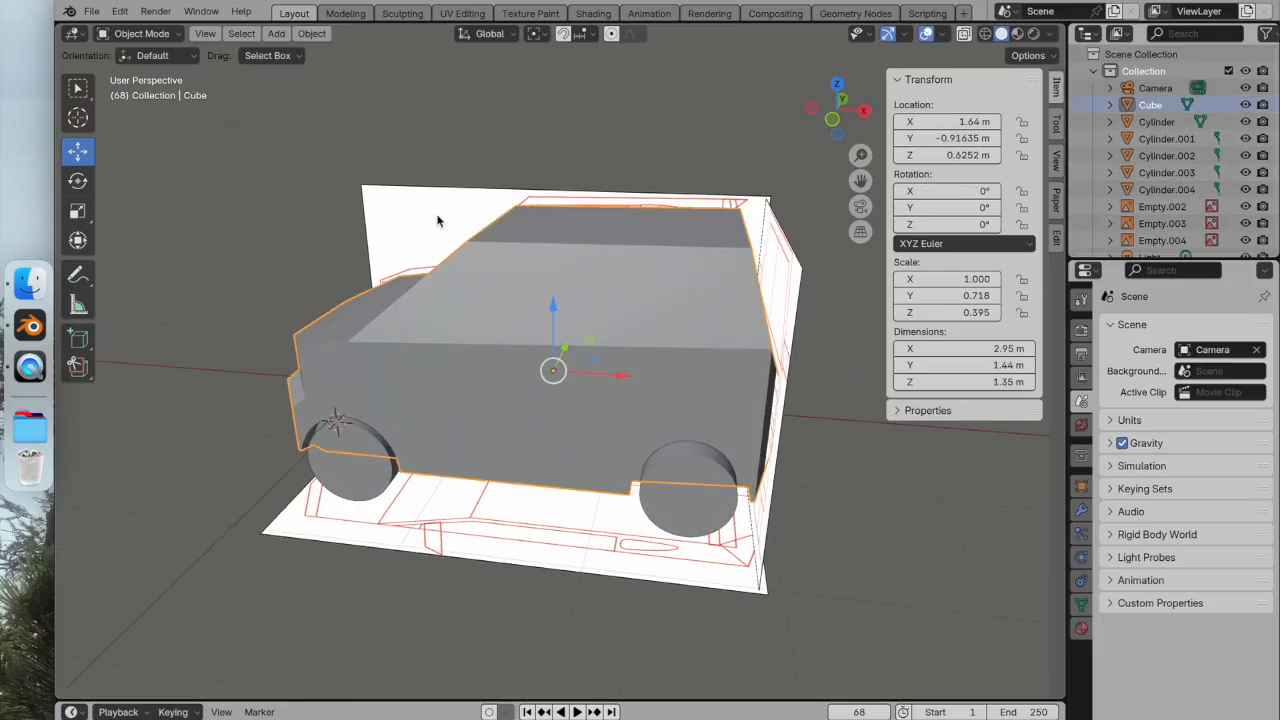
click(155, 37)
click(160, 68)
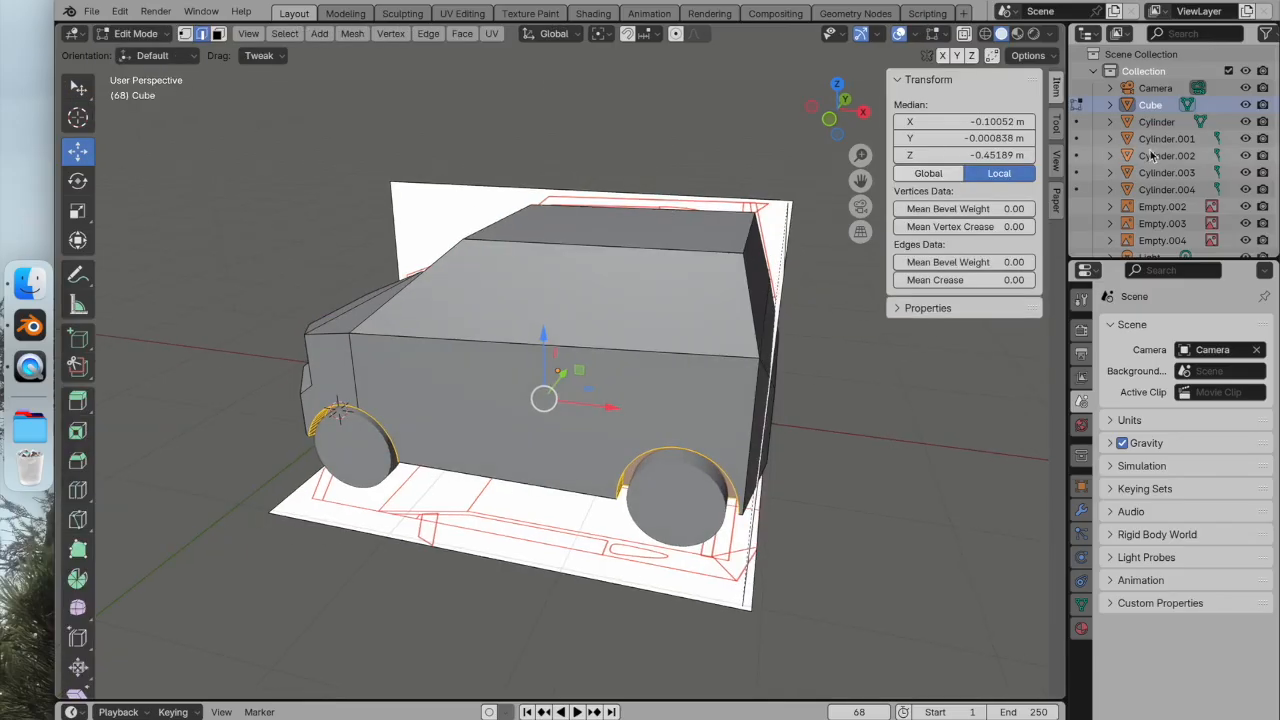
scroll(1150, 150, down, 1)
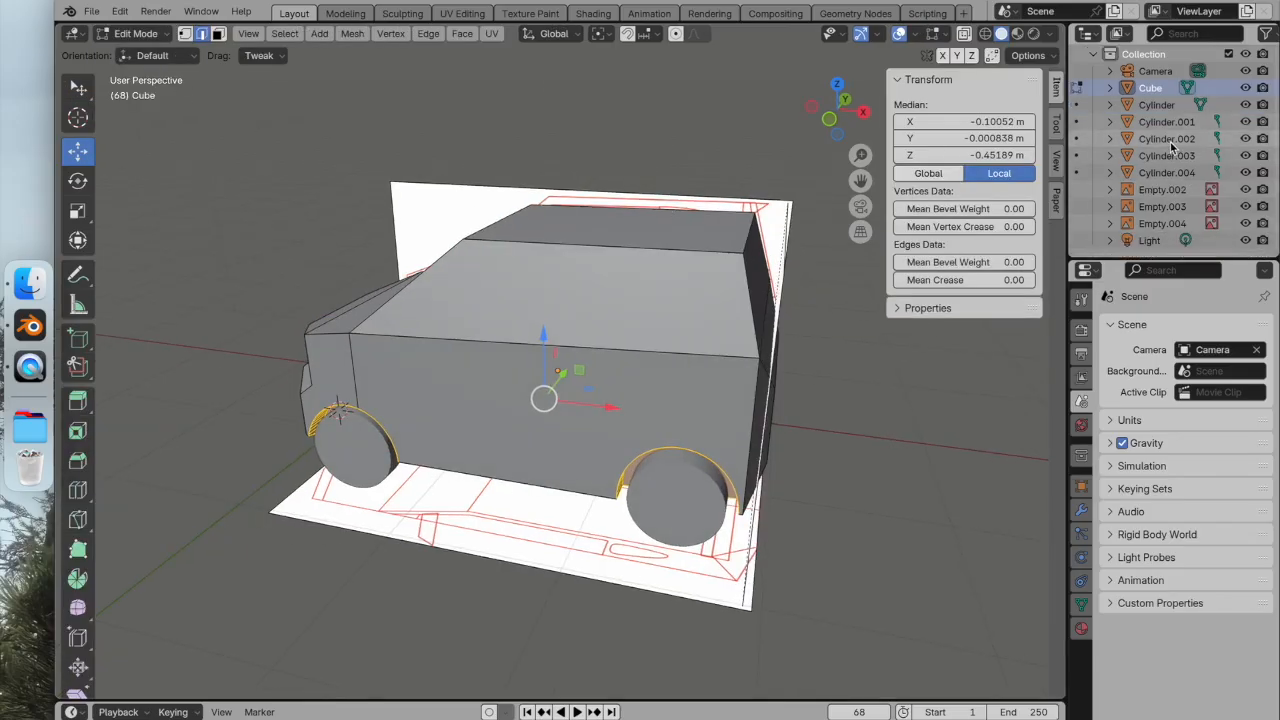
click(1247, 227)
click(1247, 227)
click(1246, 206)
click(1246, 206)
click(1246, 190)
middle_drag(880, 345, 765, 341)
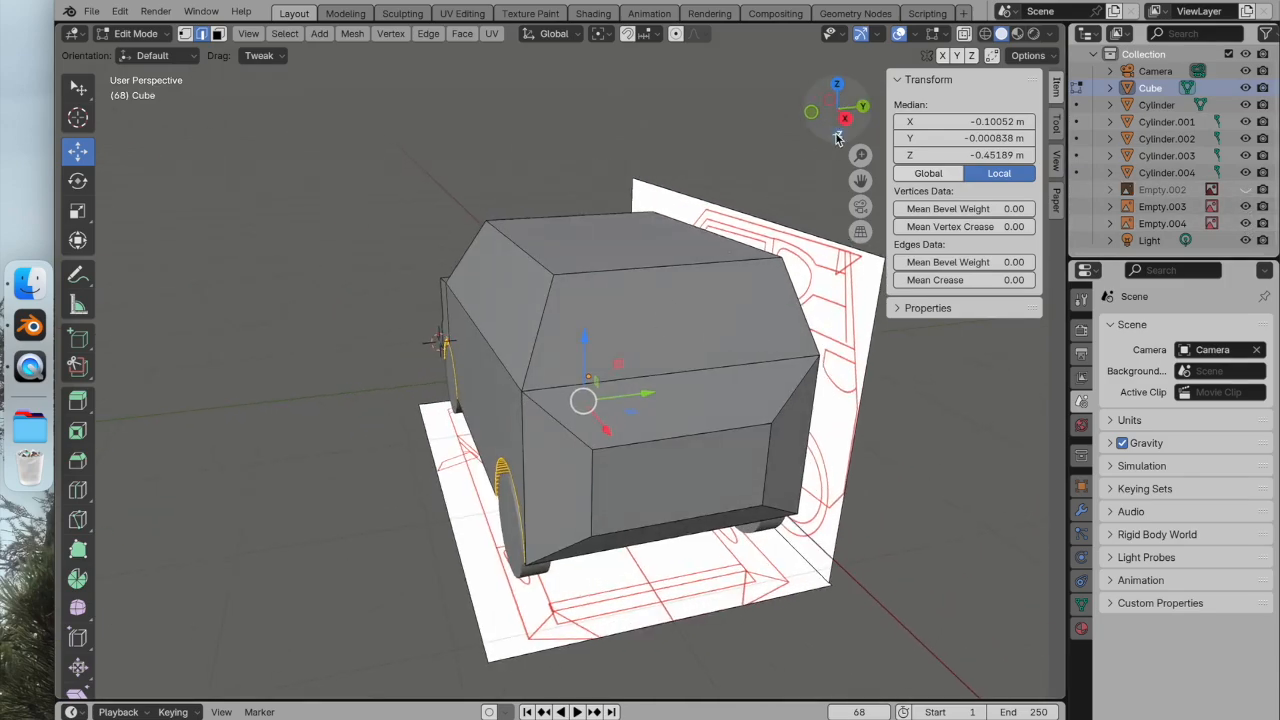
In right orthographic view, knife a horizontal cut across the rear window face just below the roof edge, constrained to Y.
key(KP_3)
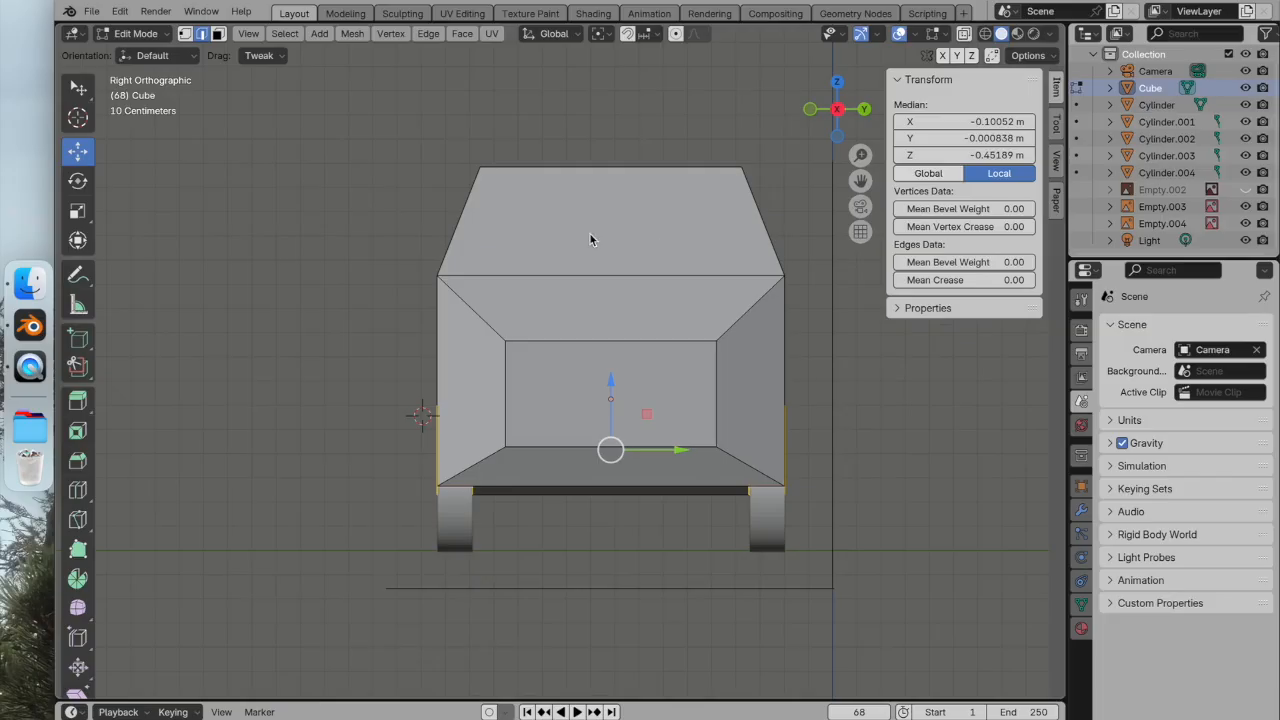
click(78, 519)
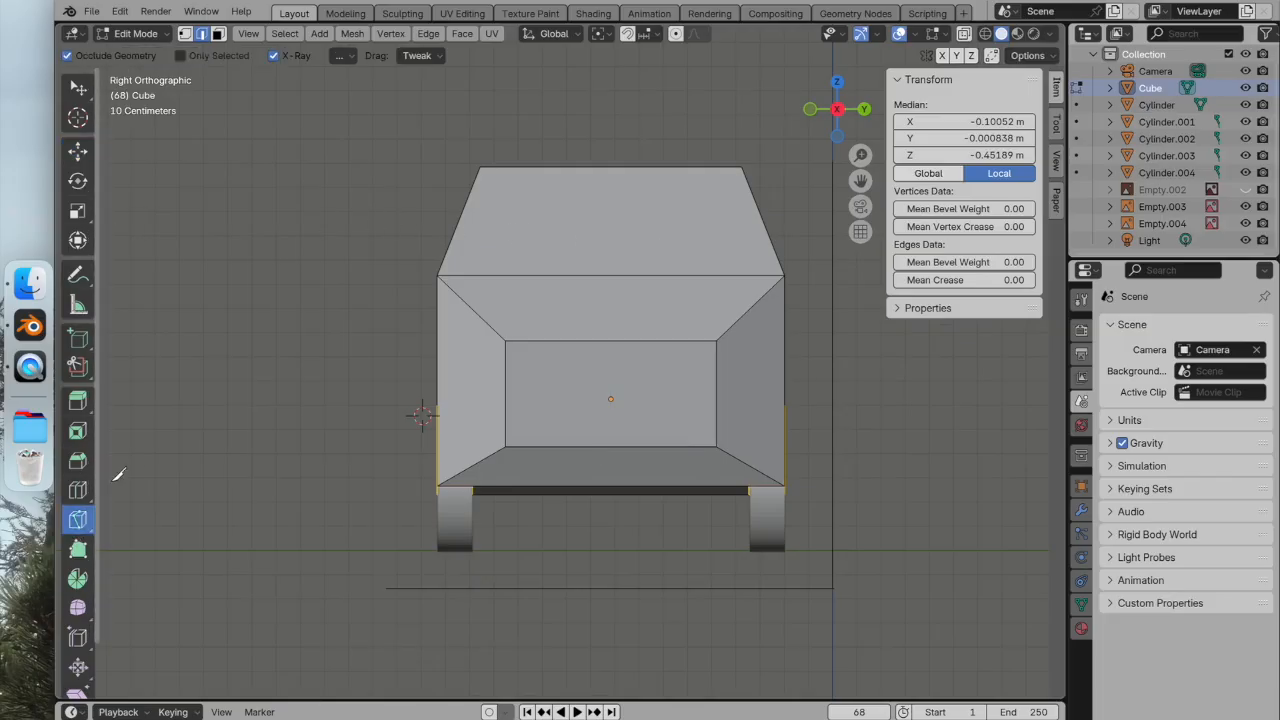
click(476, 197)
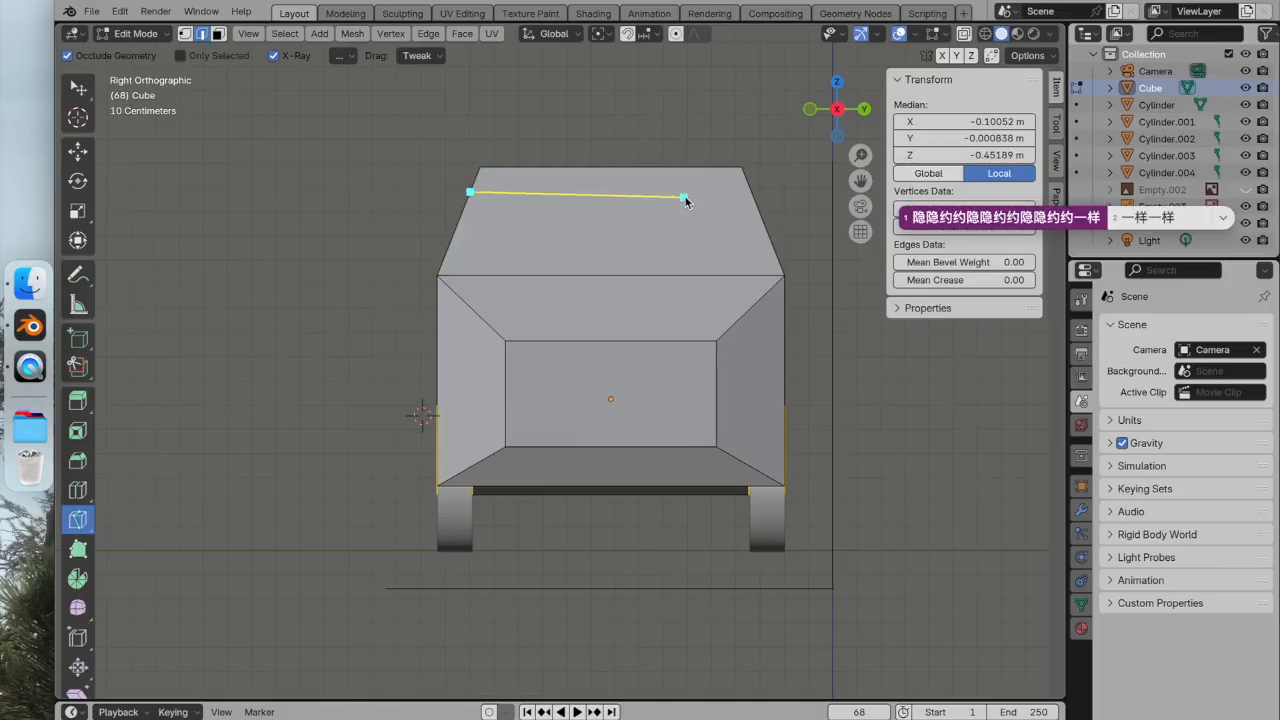
key(y)
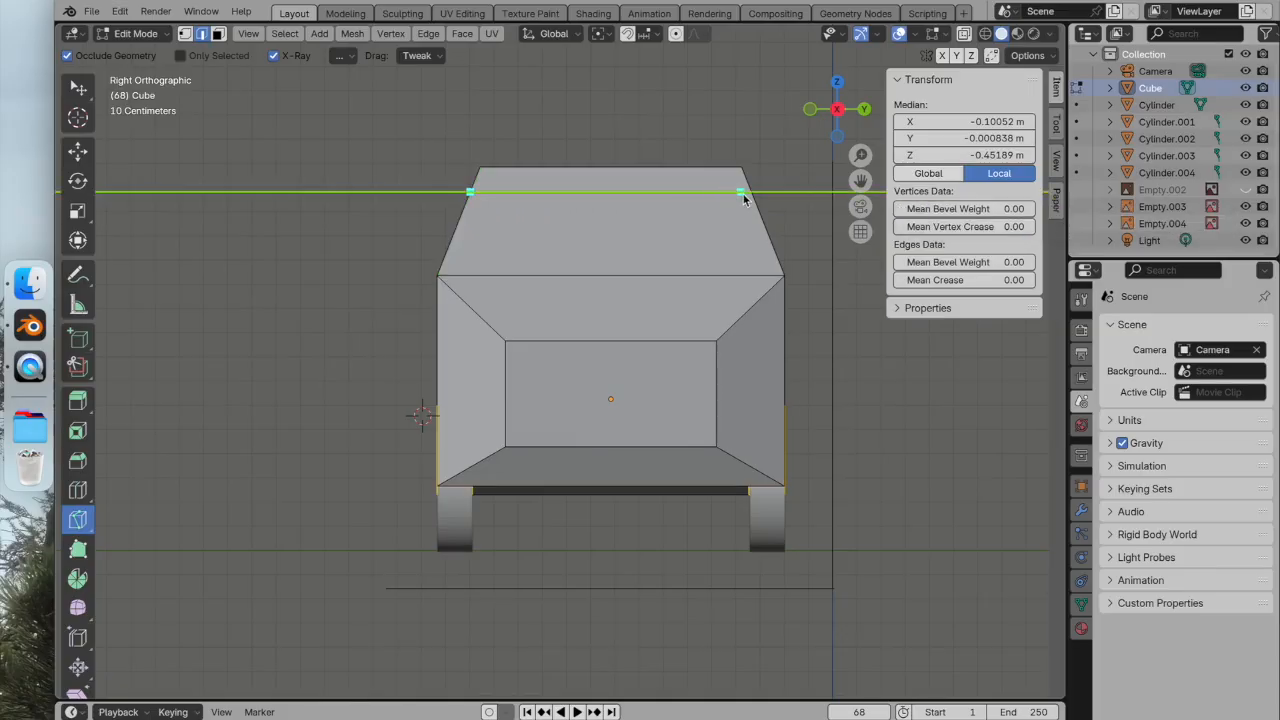
click(751, 193)
key(Return)
middle_drag(751, 196, 407, 277)
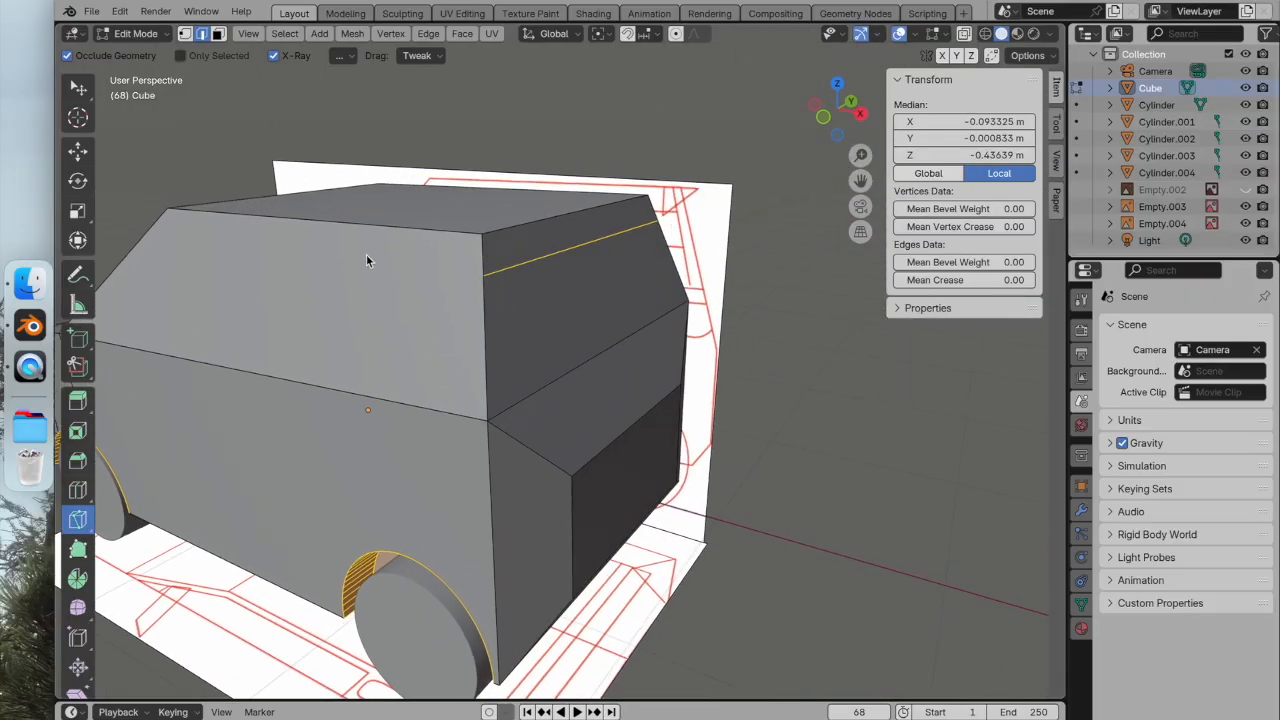
click(528, 222)
key(Escape)
Try extending the roof's rear edge outward along X, refining it in front view to a local median X of about 1.14 m.
click(78, 88)
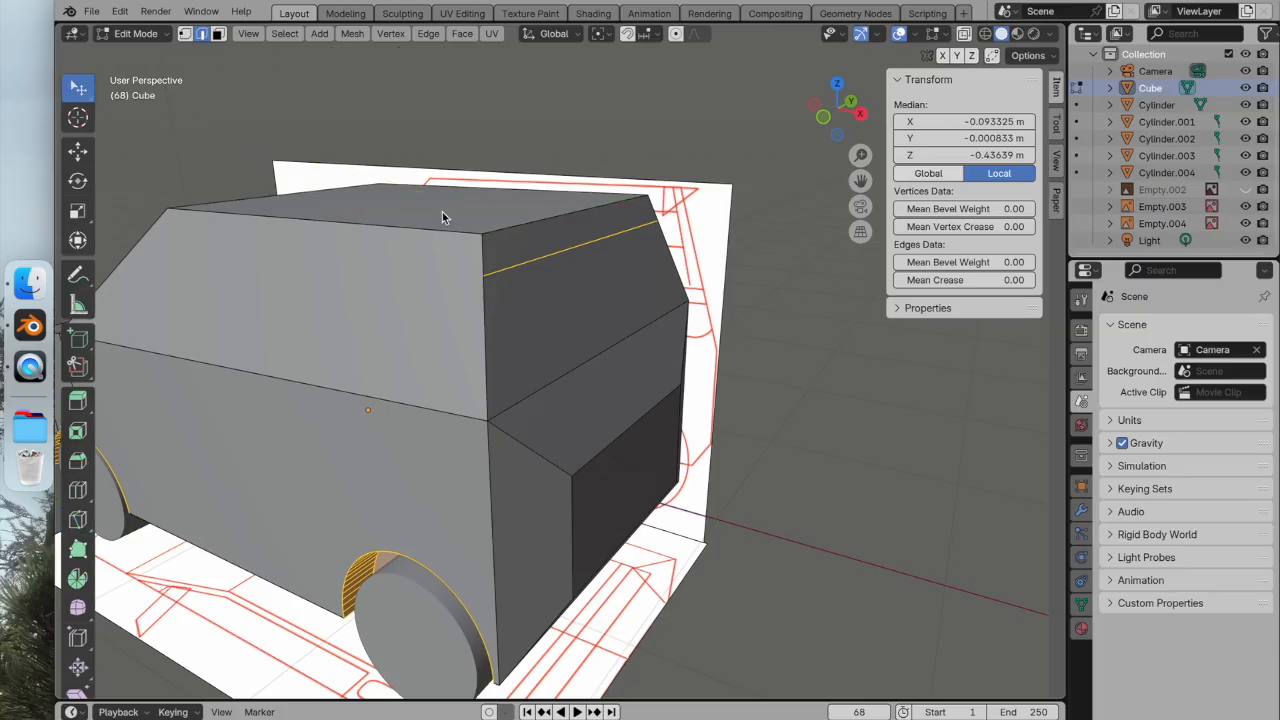
click(547, 230)
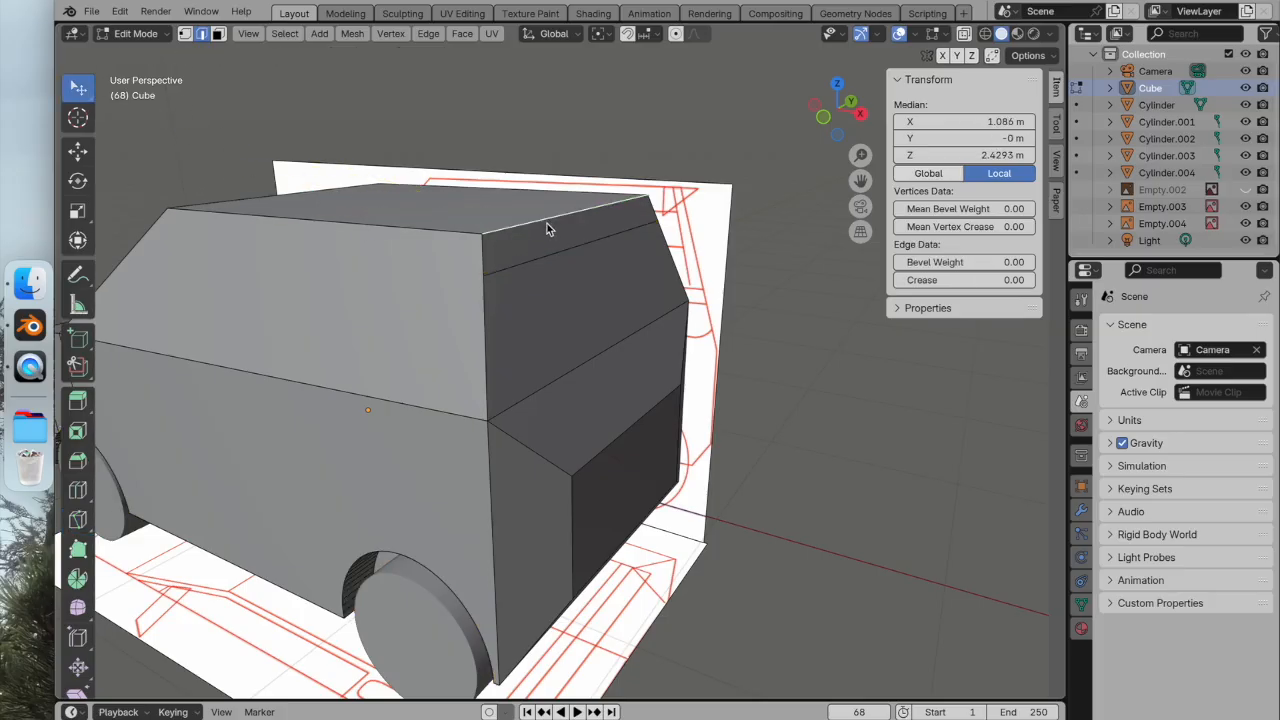
click(78, 150)
drag(650, 222, 670, 218)
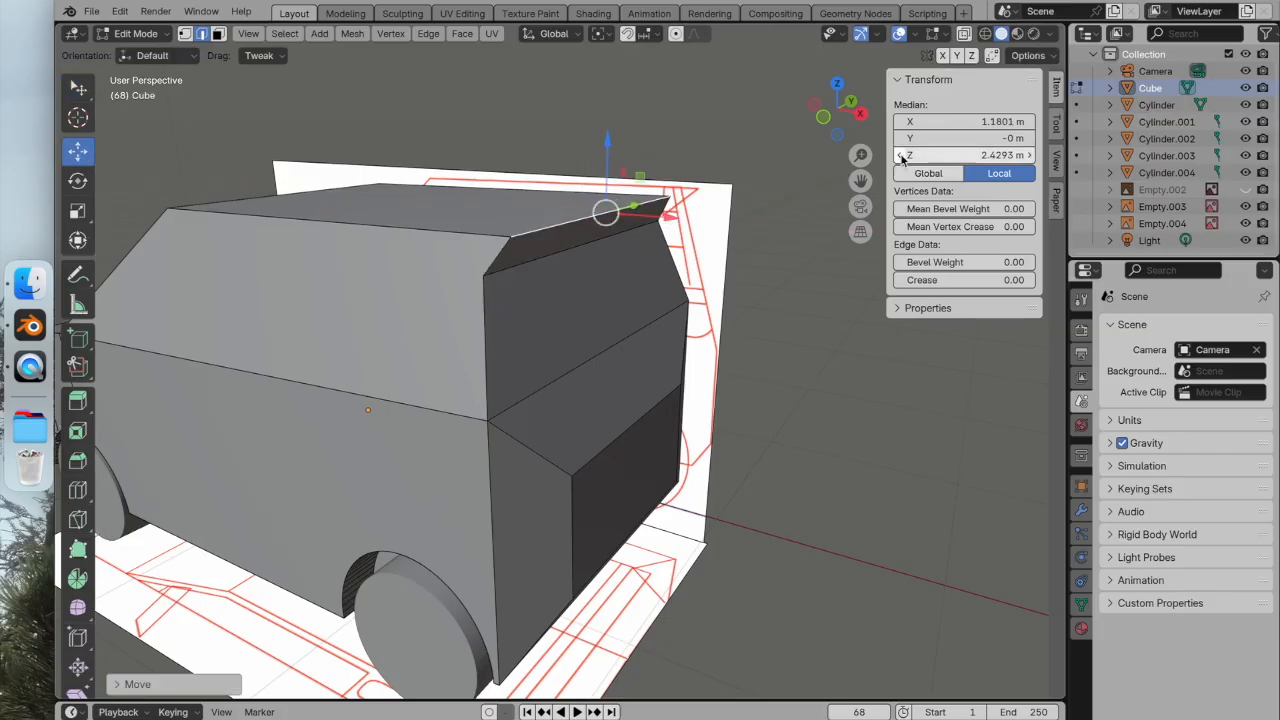
click(815, 106)
click(864, 108)
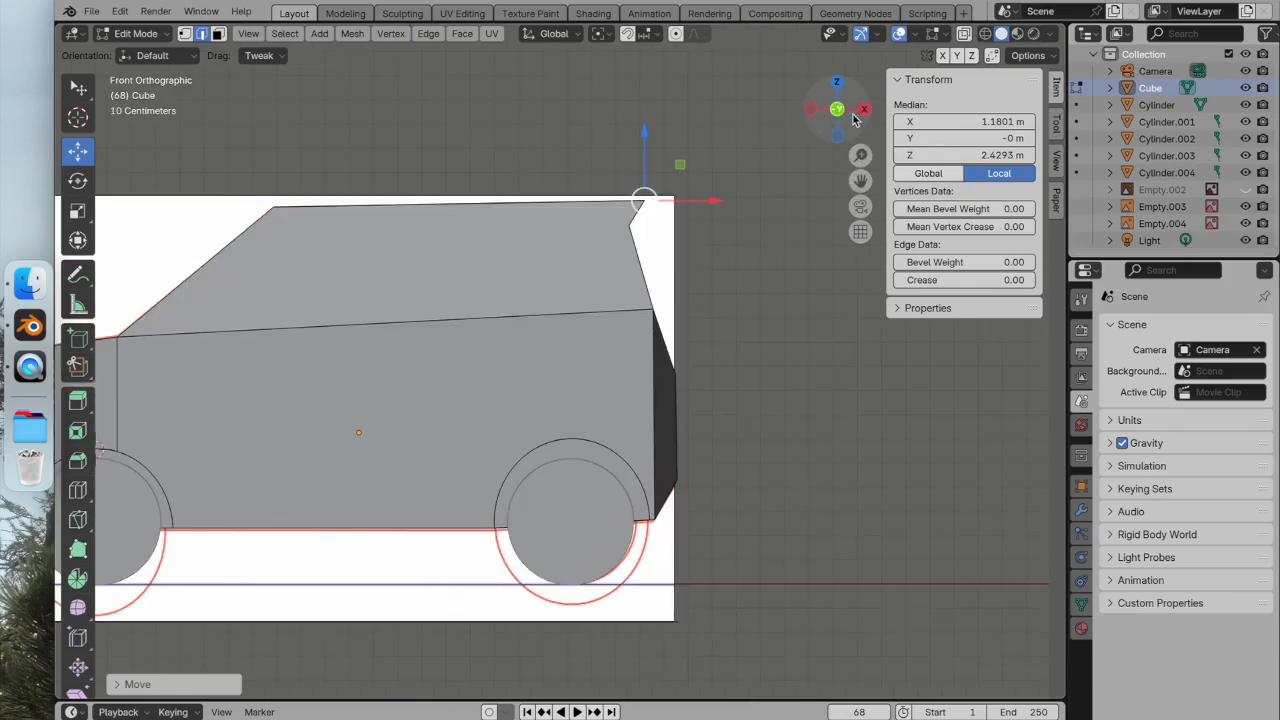
mouse_move(705, 201)
mouse_down()
mouse_move(620, 200)
mouse_move(697, 206)
mouse_up()
middle_drag(697, 206, 602, 237)
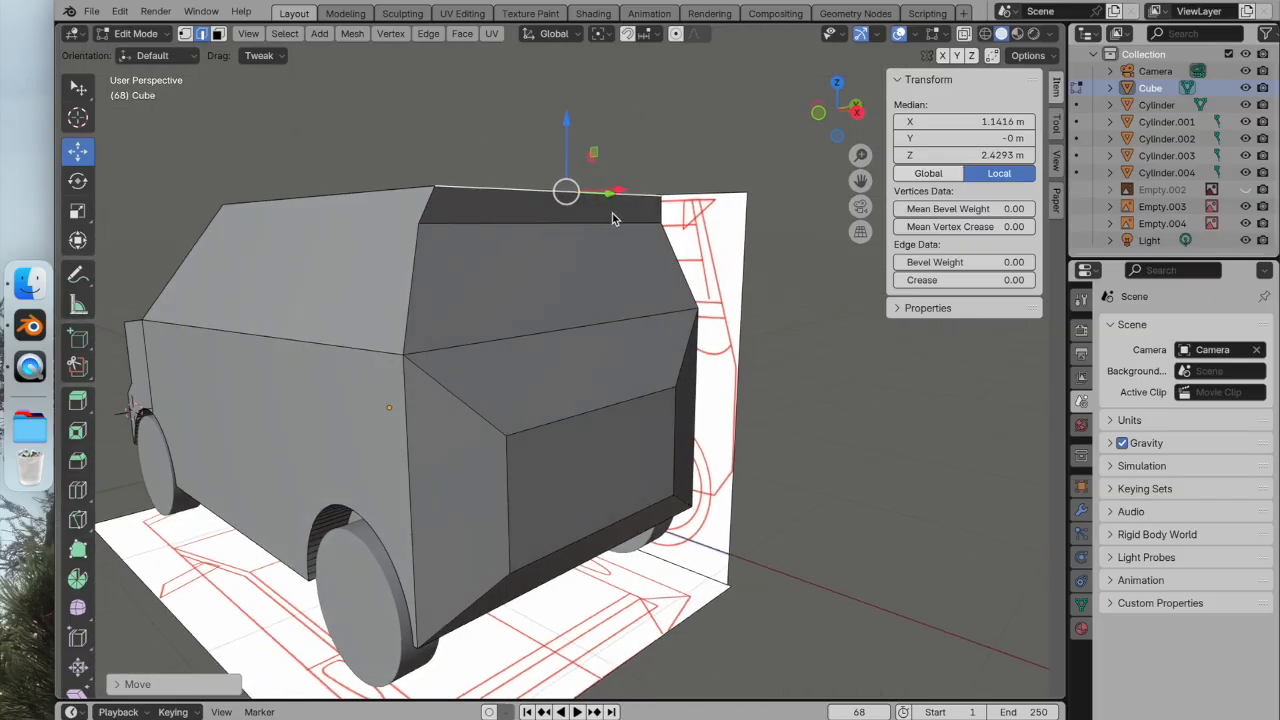
Undo the roof edge moves and the knife cut across the rear window.
key(super+z)
key(super+z)
key(super+z)
key(super+z)
Return to Object Mode and add a new mesh cube to the scene.
middle_drag(470, 128, 421, 84)
click(135, 38)
click(139, 53)
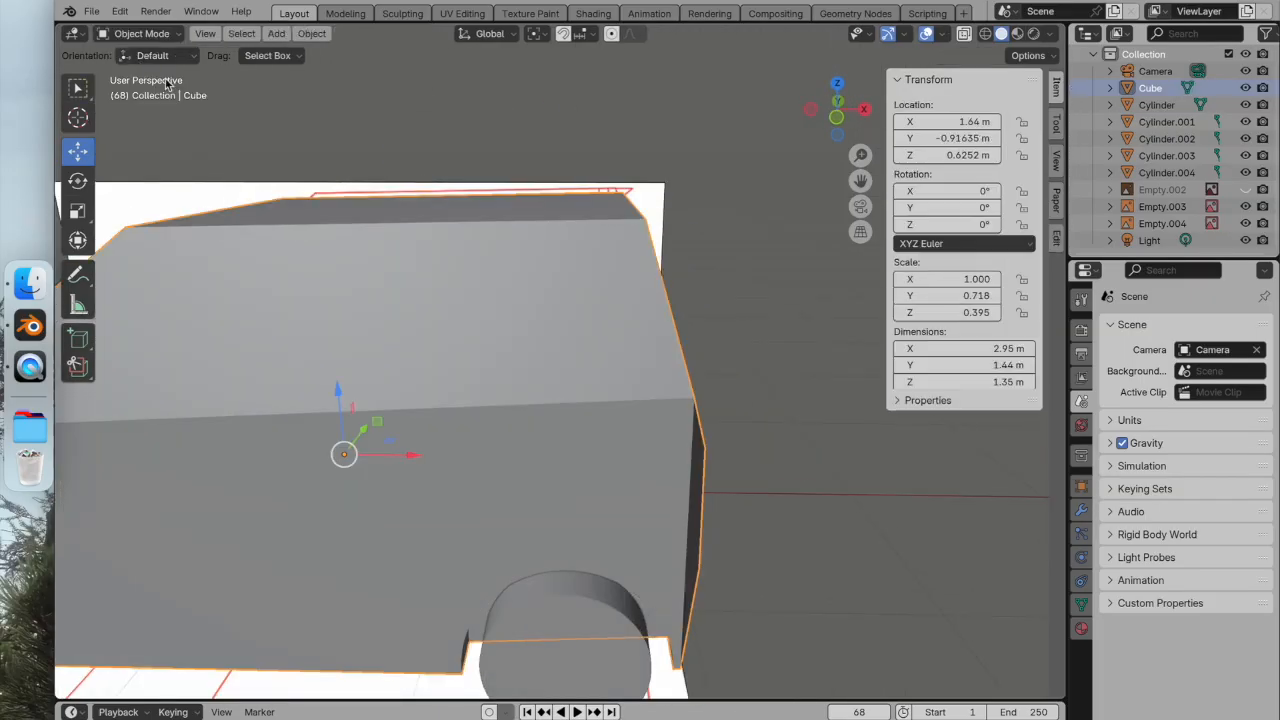
scroll(408, 124, down, 1)
click(276, 33)
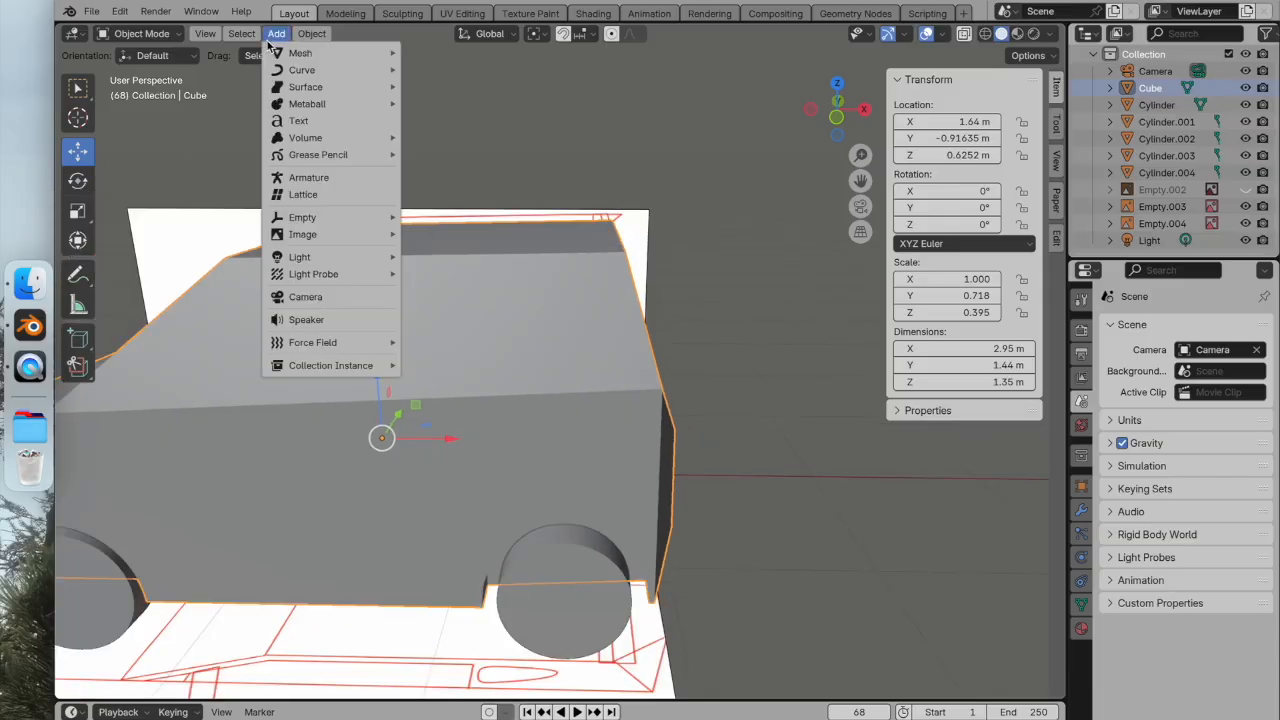
mouse_move(293, 56)
click(441, 69)
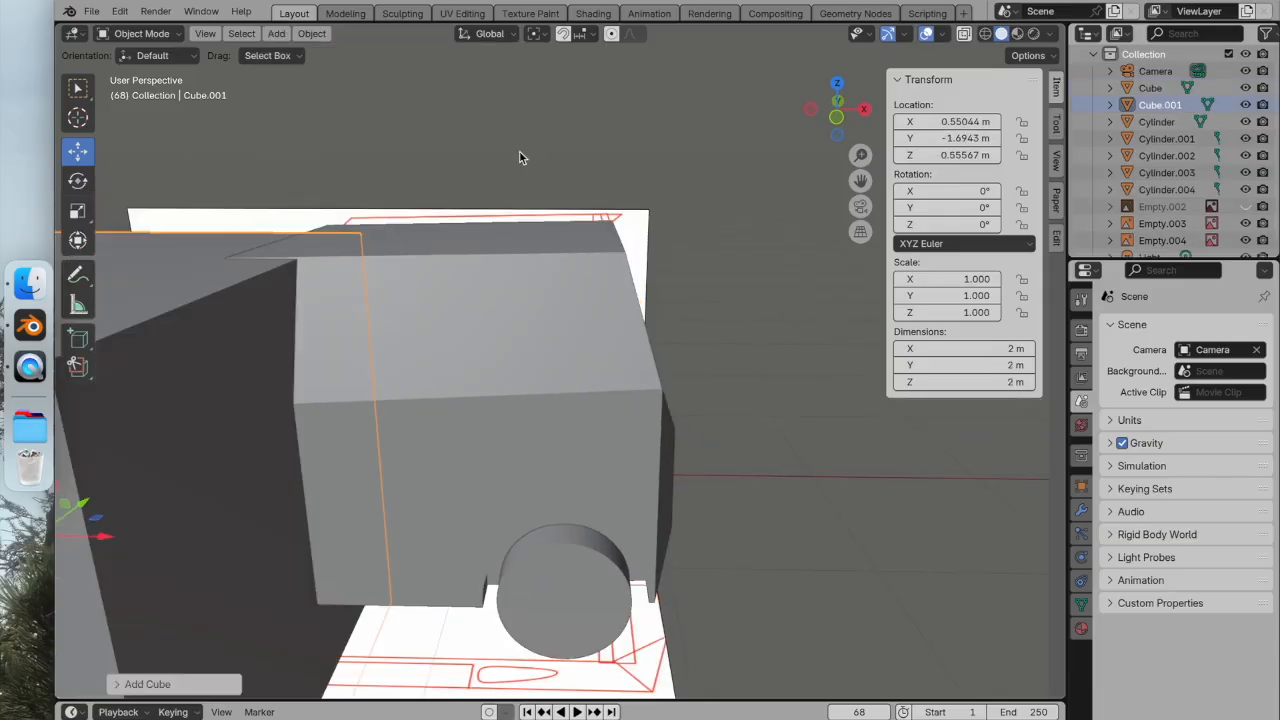
scroll(560, 200, down, 3)
scroll(565, 206, up, 3)
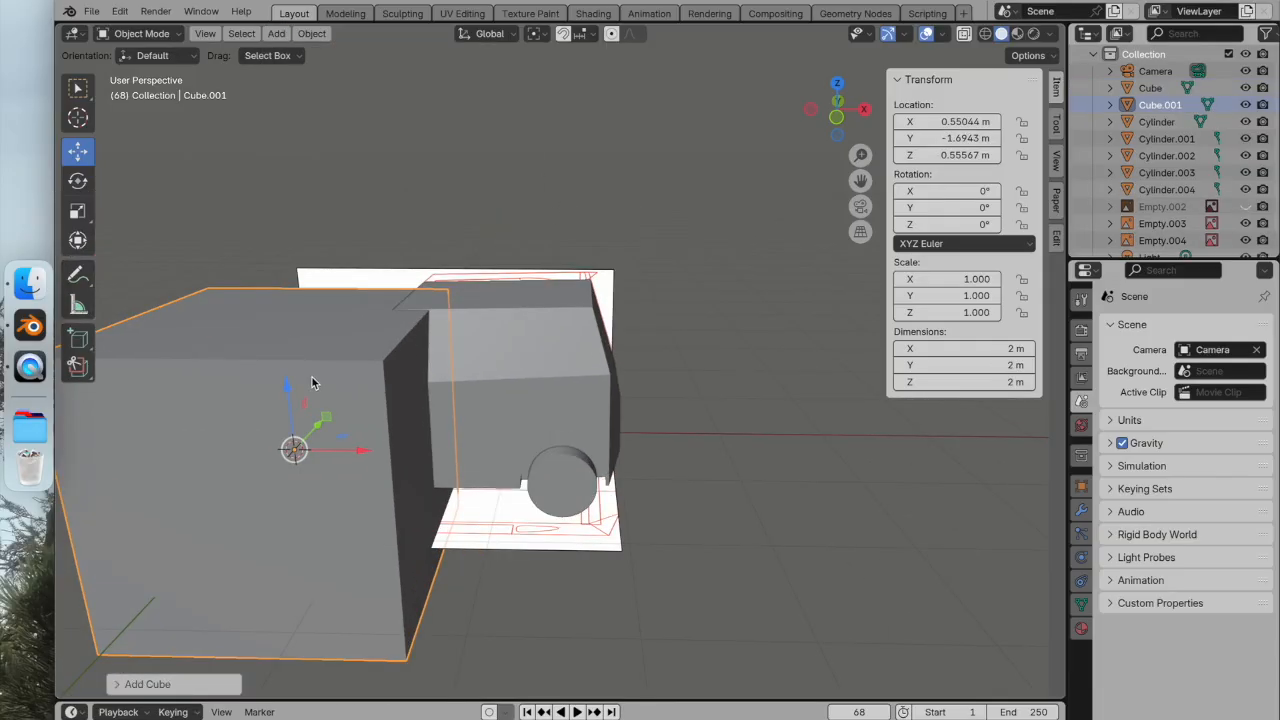
In front view, move the new cube to about X 1.789 m and Z 0.586 m, aligning its upper edge with the car's roof.
click(80, 213)
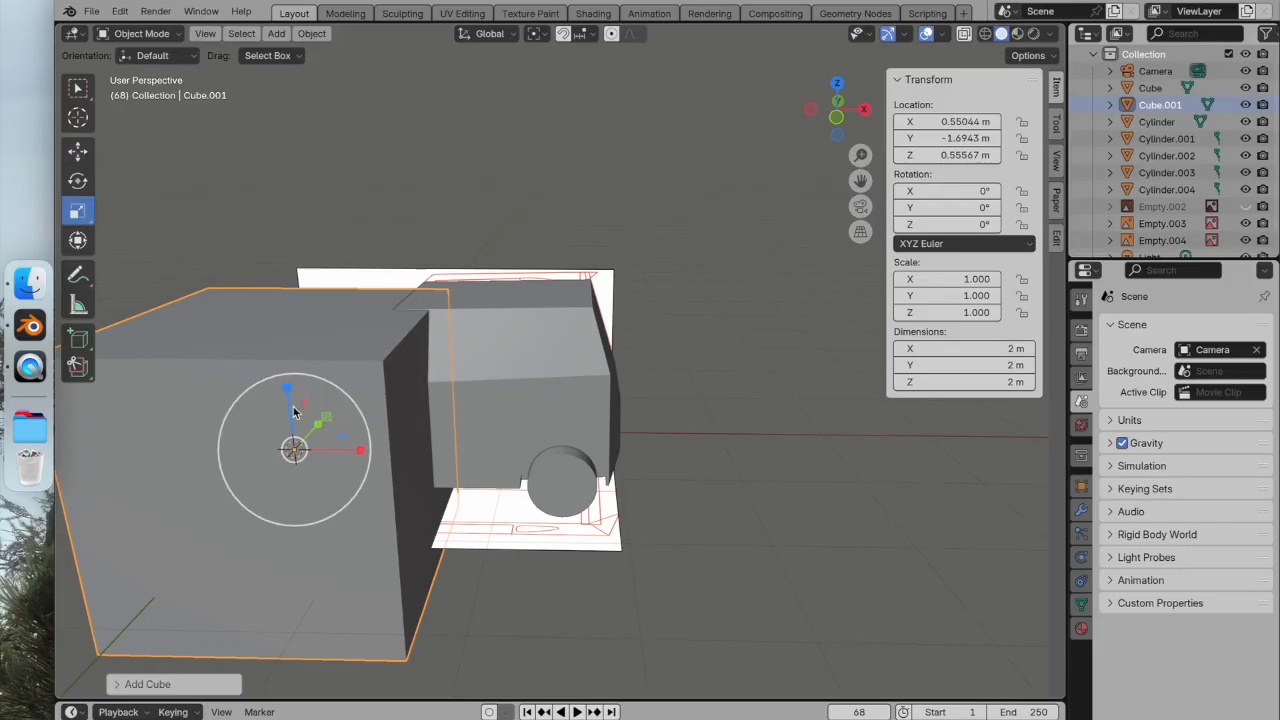
click(78, 150)
click(837, 114)
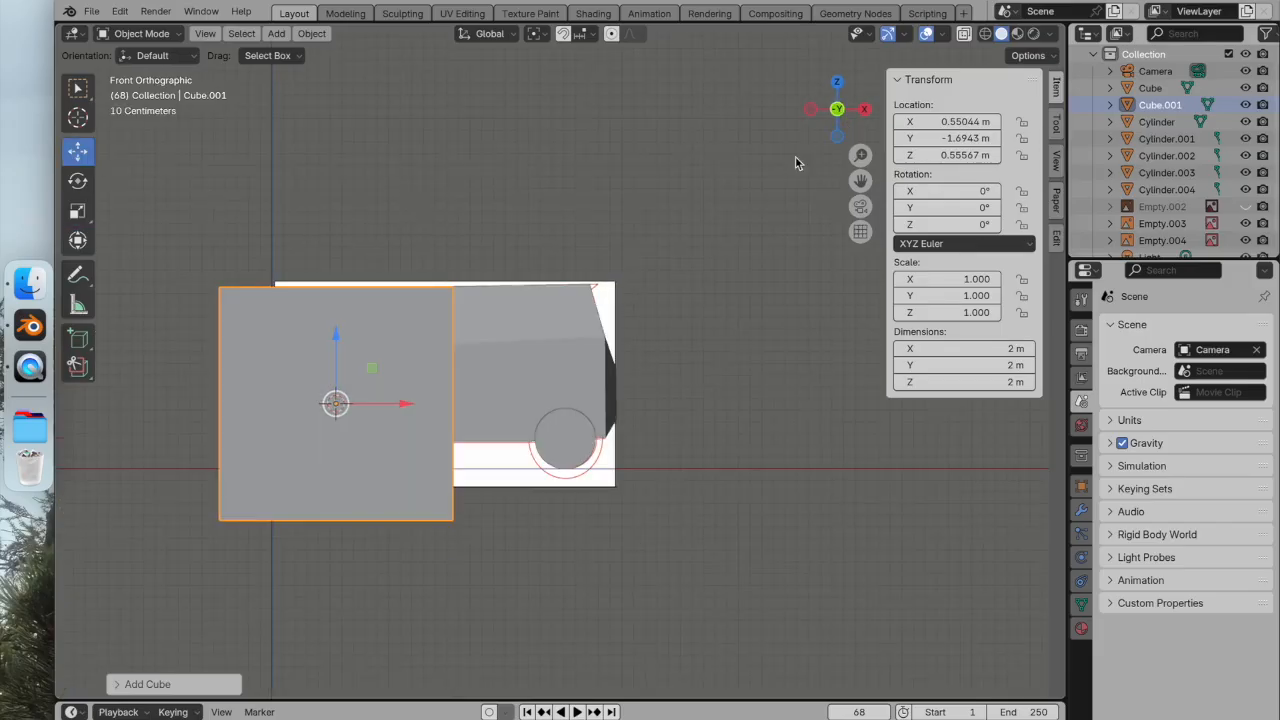
drag(384, 405, 528, 407)
scroll(528, 407, up, 1)
scroll(492, 385, up, 1)
drag(445, 362, 443, 348)
drag(514, 420, 515, 419)
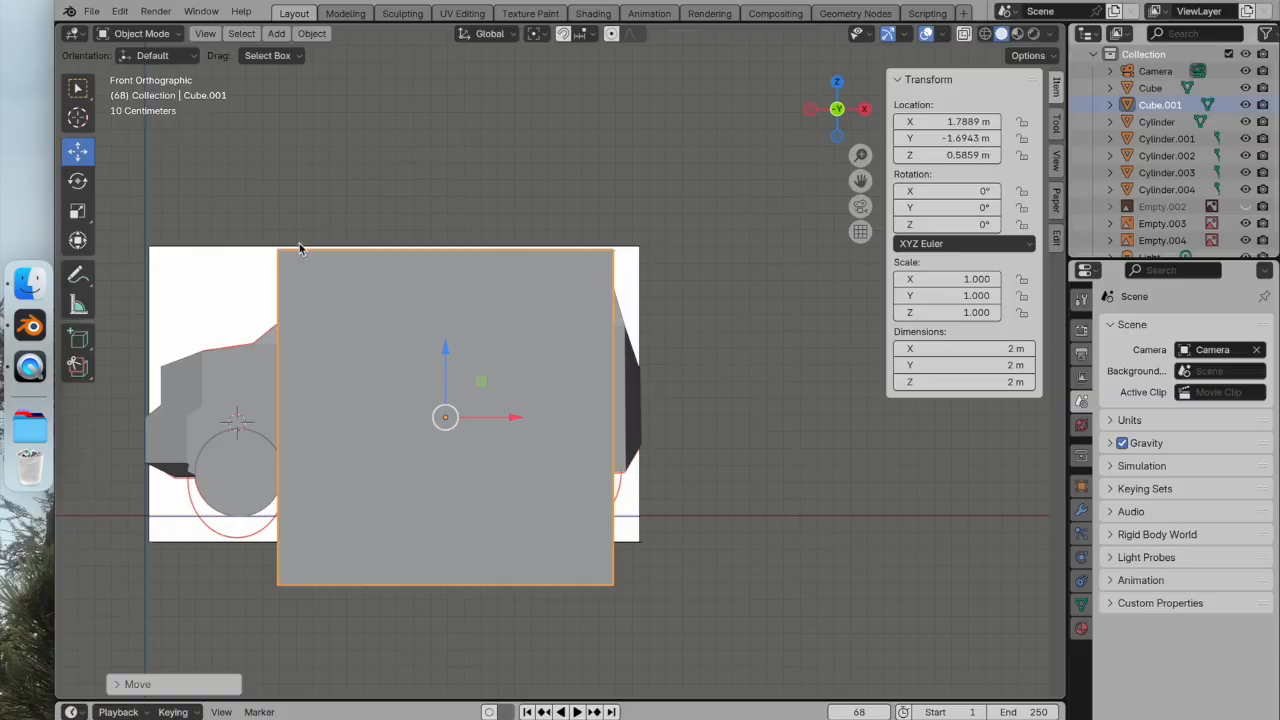
Place the 3D cursor at the cube's upper rear corner and set the transform pivot point to the 3D cursor for scaling.
click(78, 117)
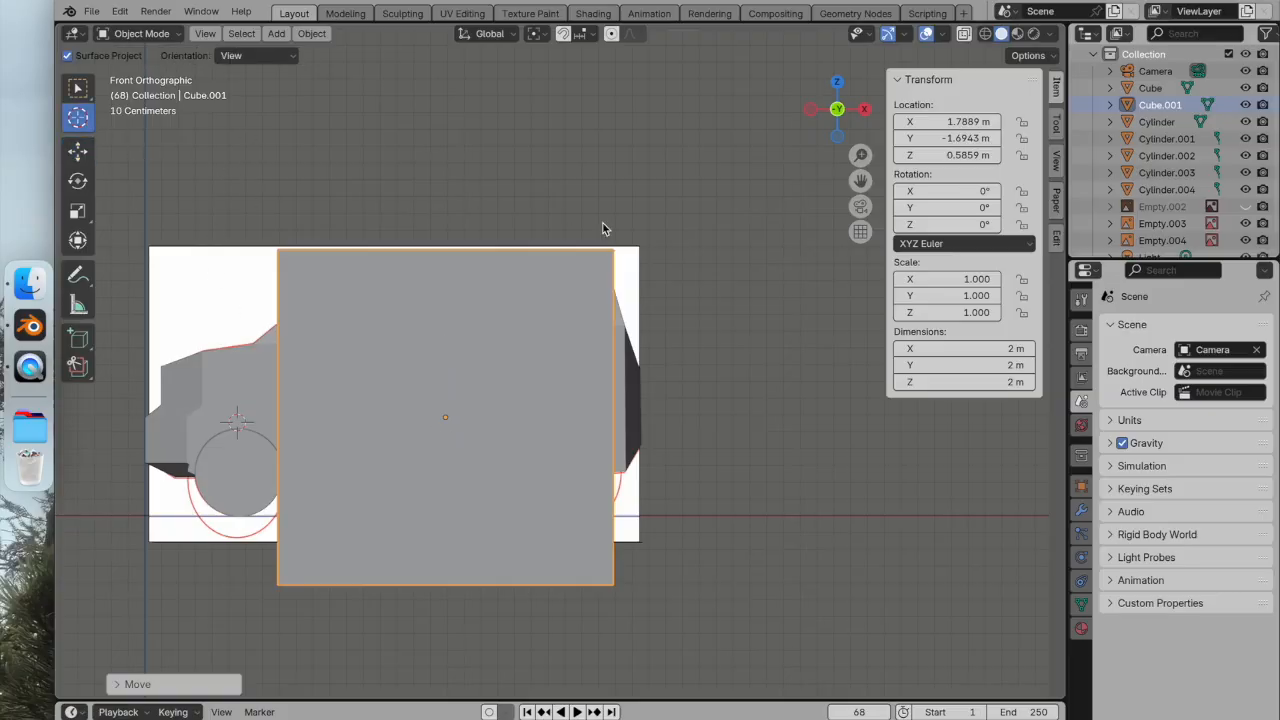
click(78, 211)
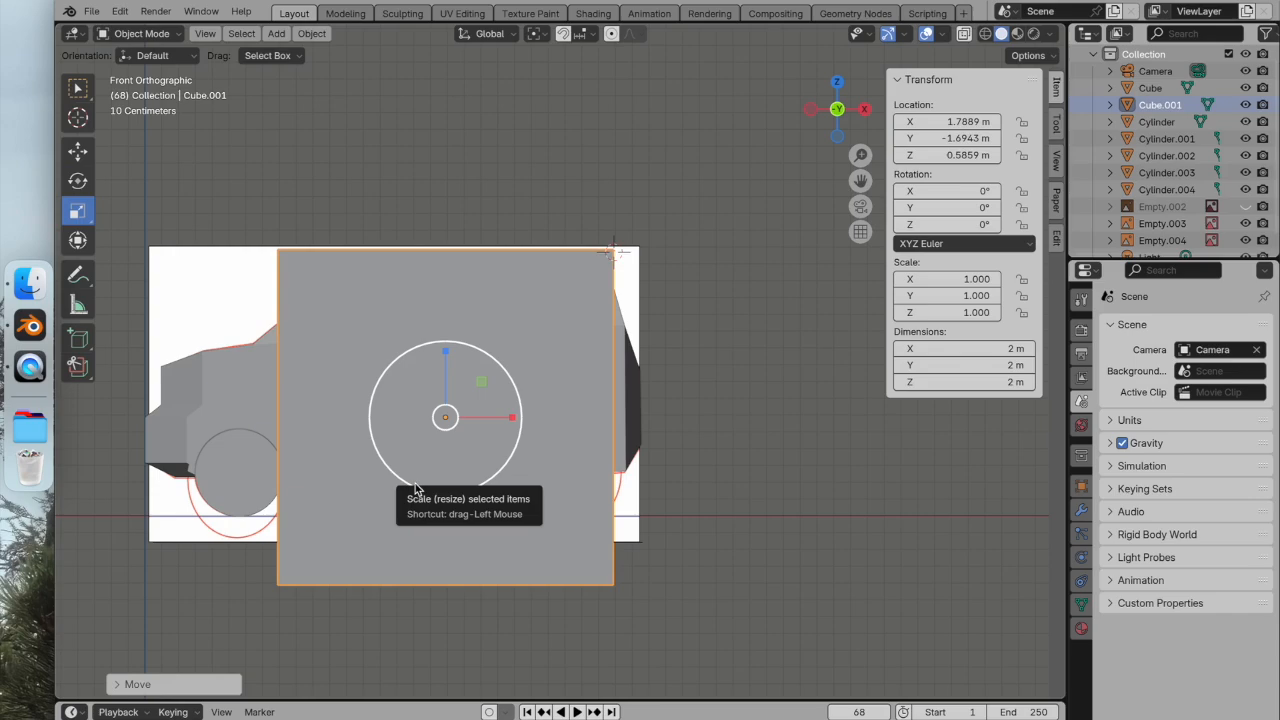
click(534, 33)
click(572, 94)
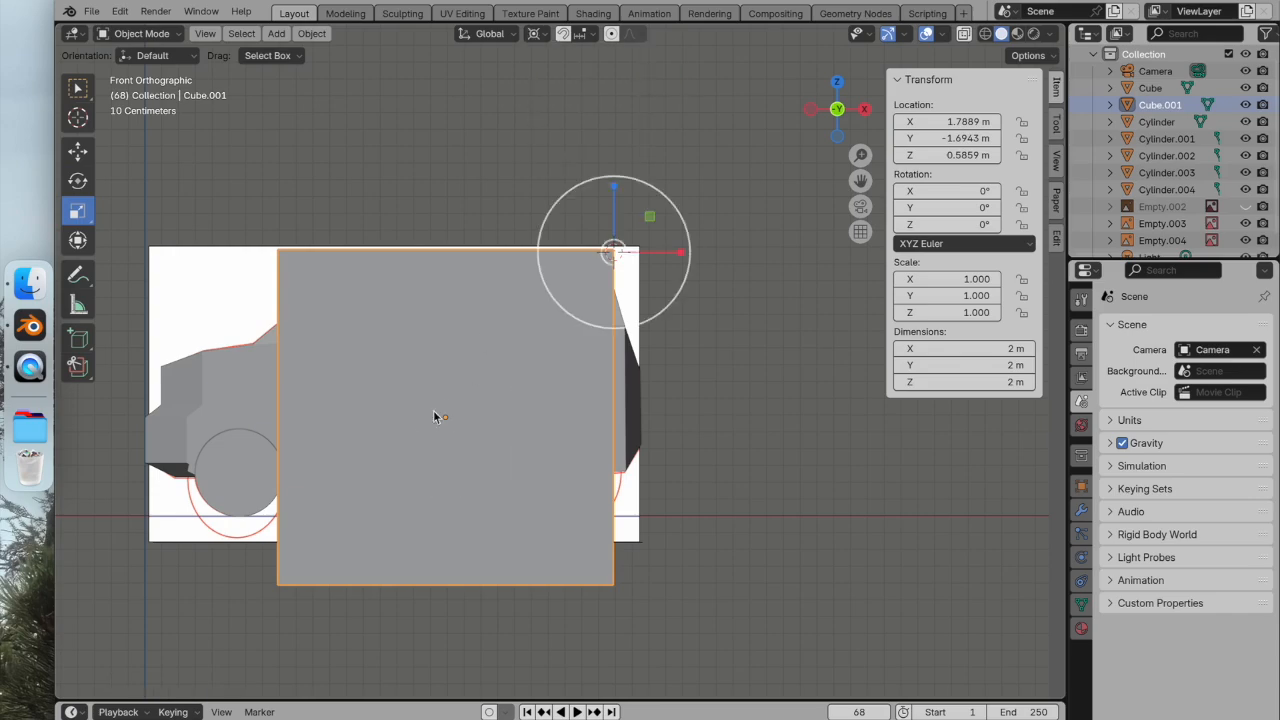
Scale the cube uniformly to about 0.132 around the 3D cursor and orbit to see where it sits.
drag(542, 262, 622, 262)
middle_drag(622, 262, 666, 337)
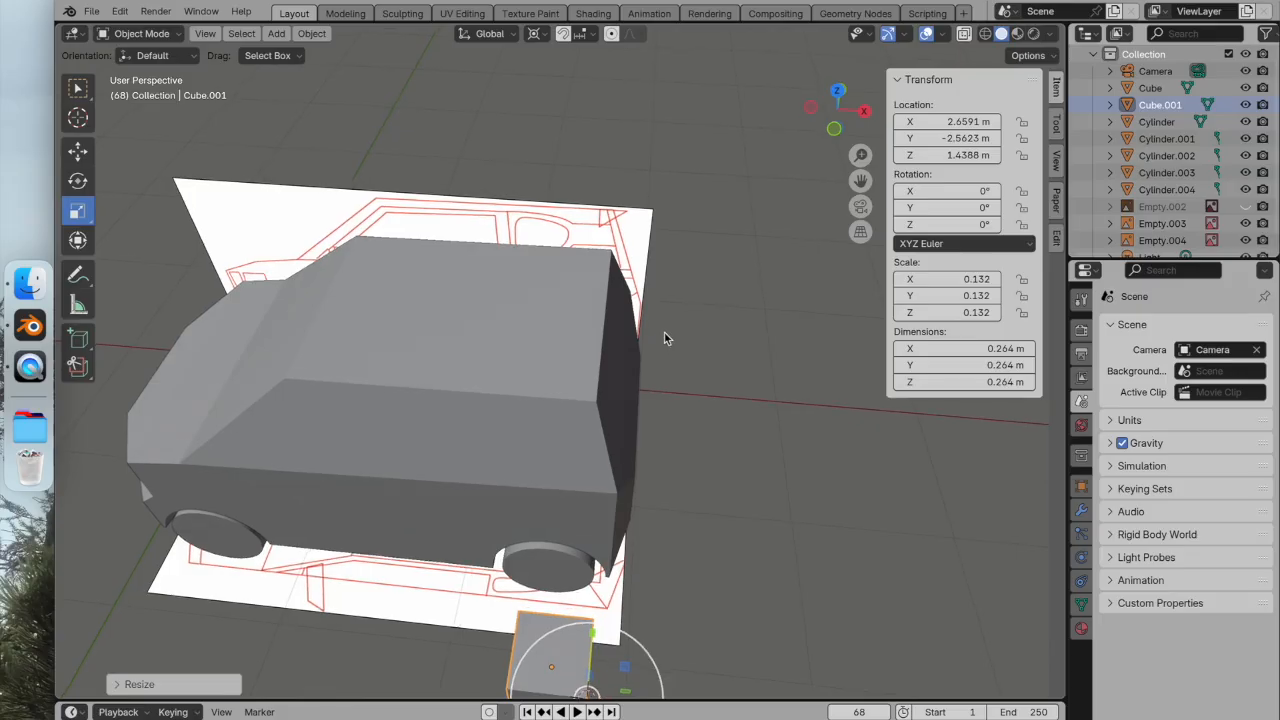
click(838, 91)
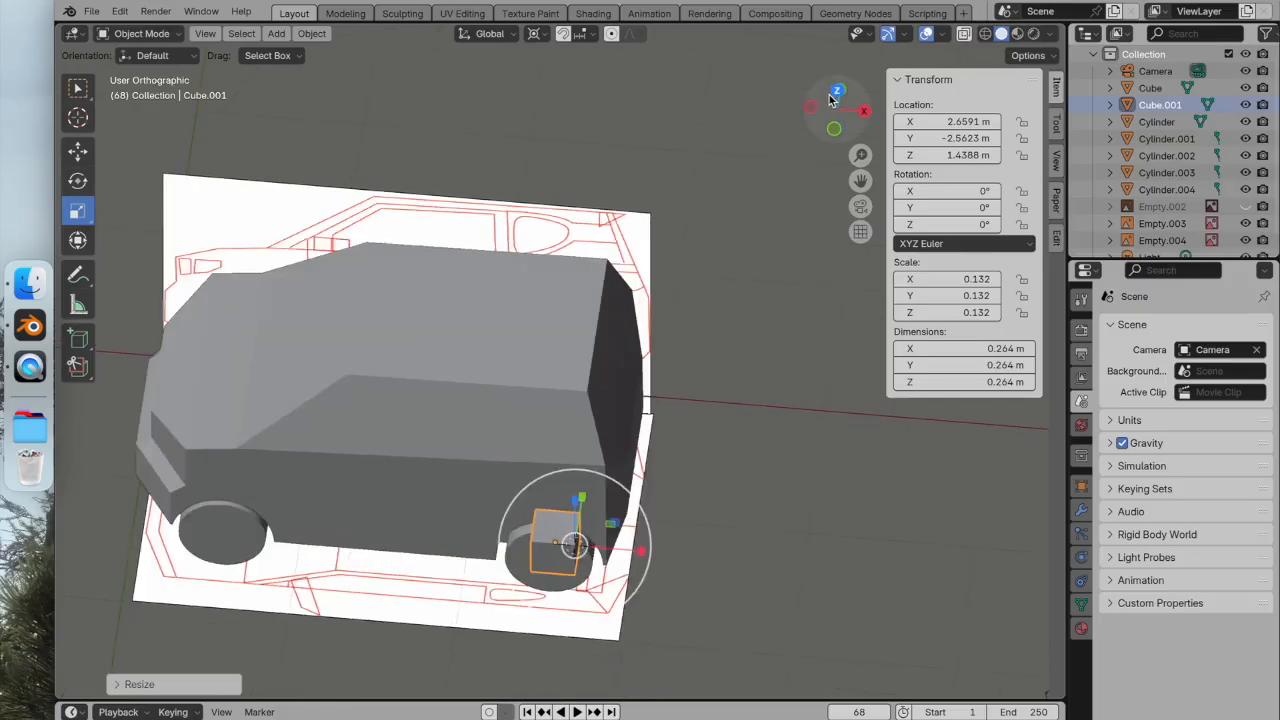
Move the small cube onto the body's rear roof corner at about X 2.675 m, Y -0.516 m, Z 1.449 m.
click(80, 152)
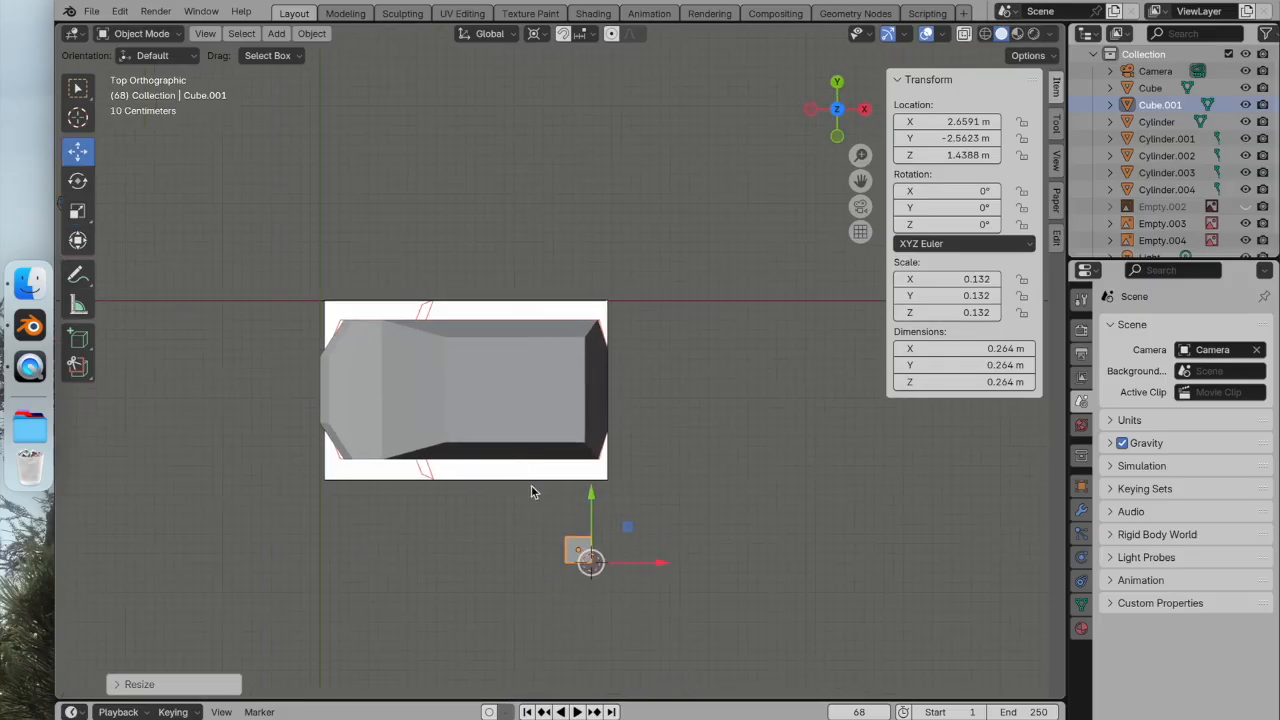
drag(580, 492, 563, 294)
scroll(558, 340, up, 4)
middle_drag(558, 344, 500, 221)
drag(268, 592, 281, 592)
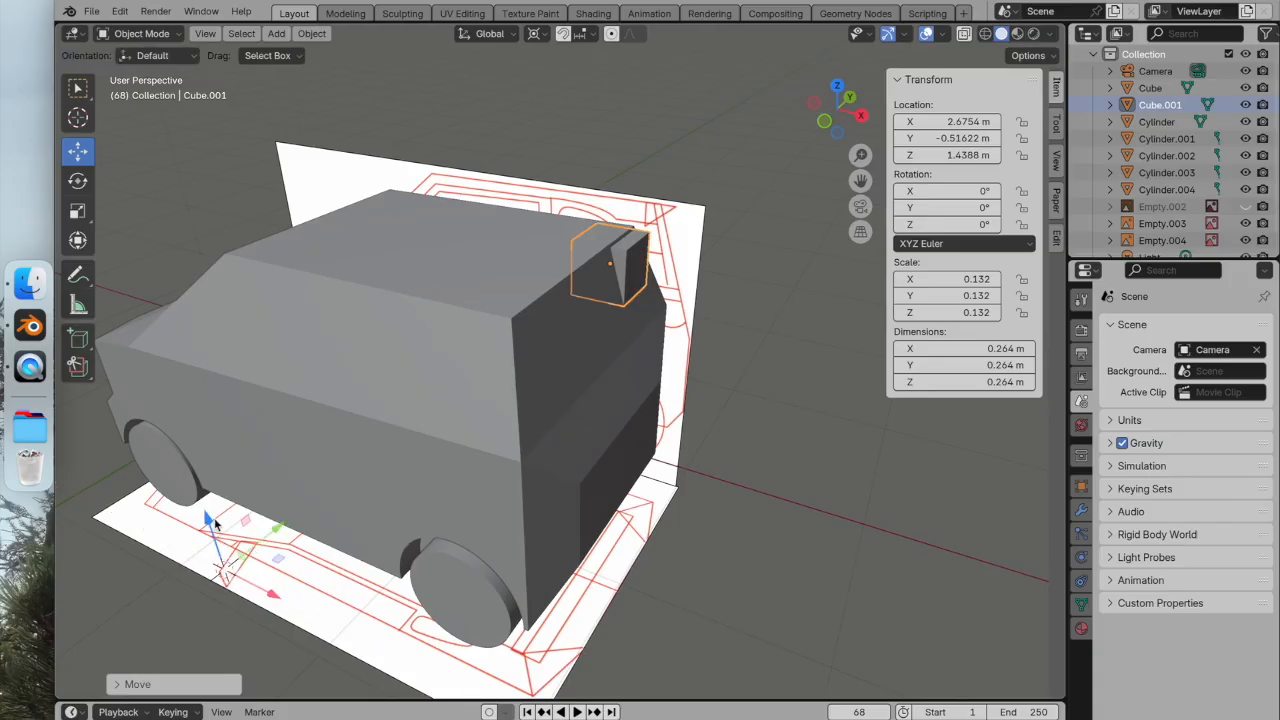
drag(212, 520, 212, 513)
In top view, place the 3D cursor at the small cube's outer edge and scale the cube along Y to about 0.540 across the roof.
click(837, 87)
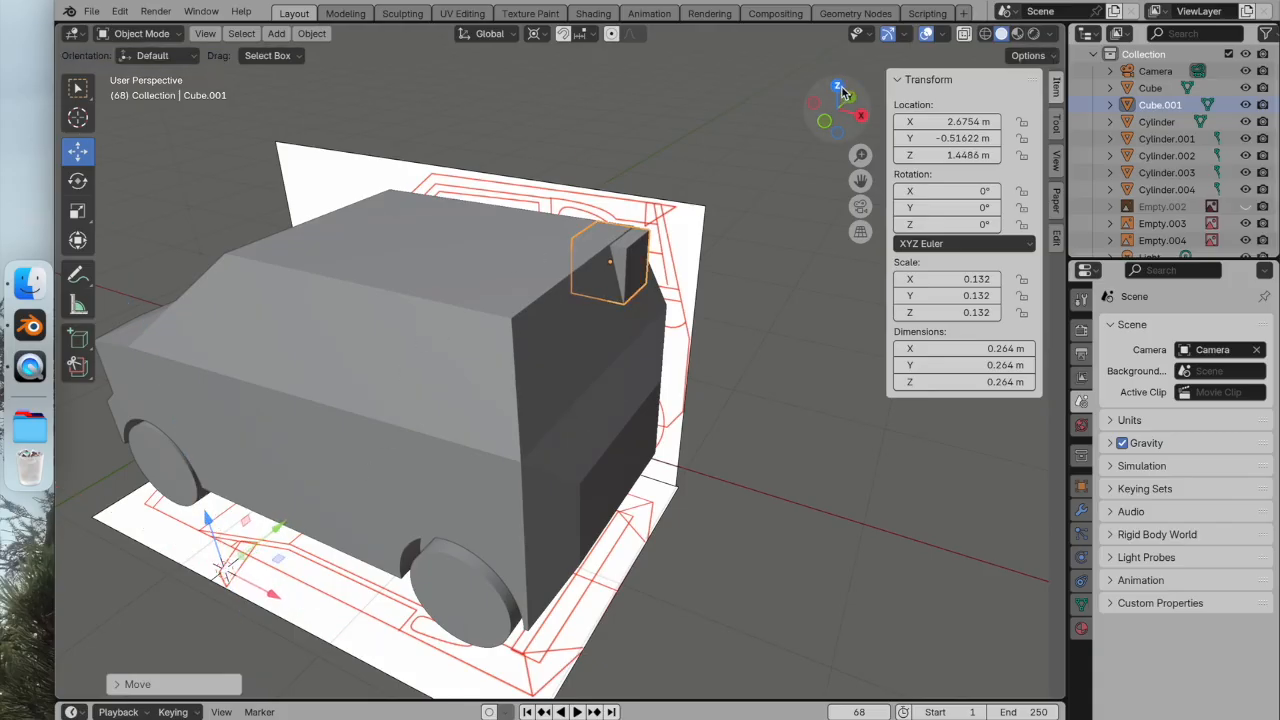
click(76, 120)
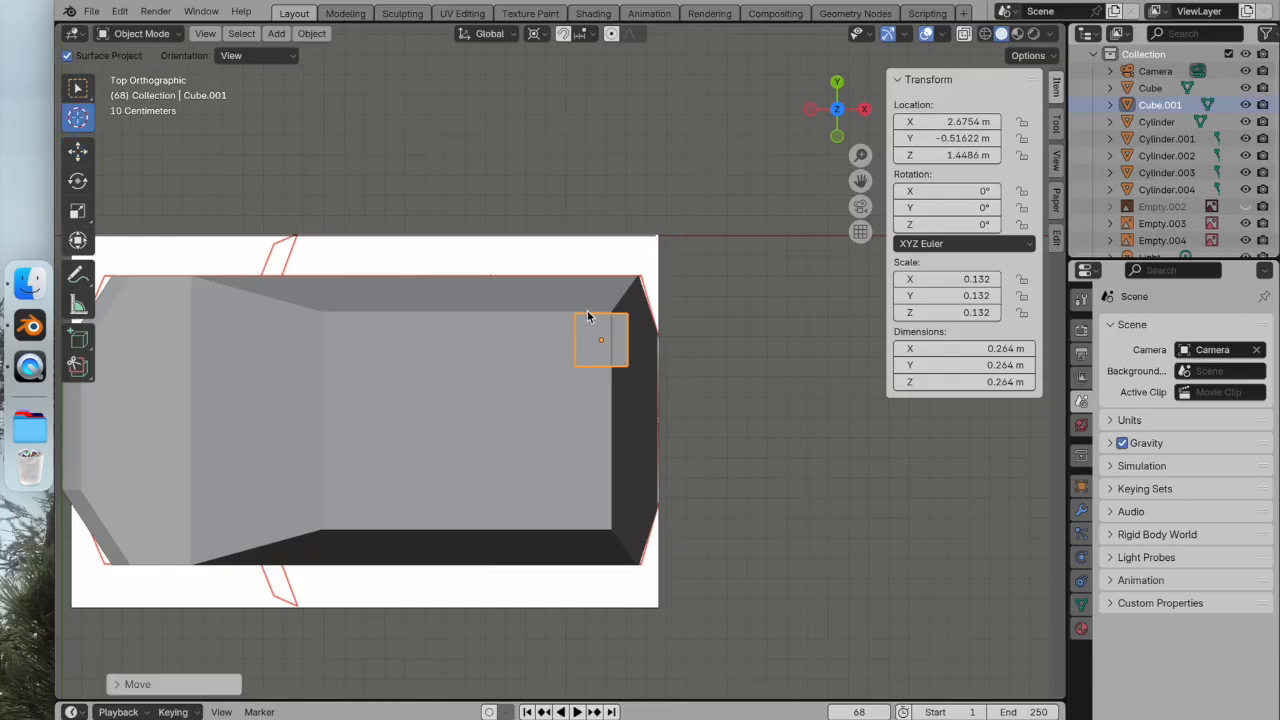
click(77, 211)
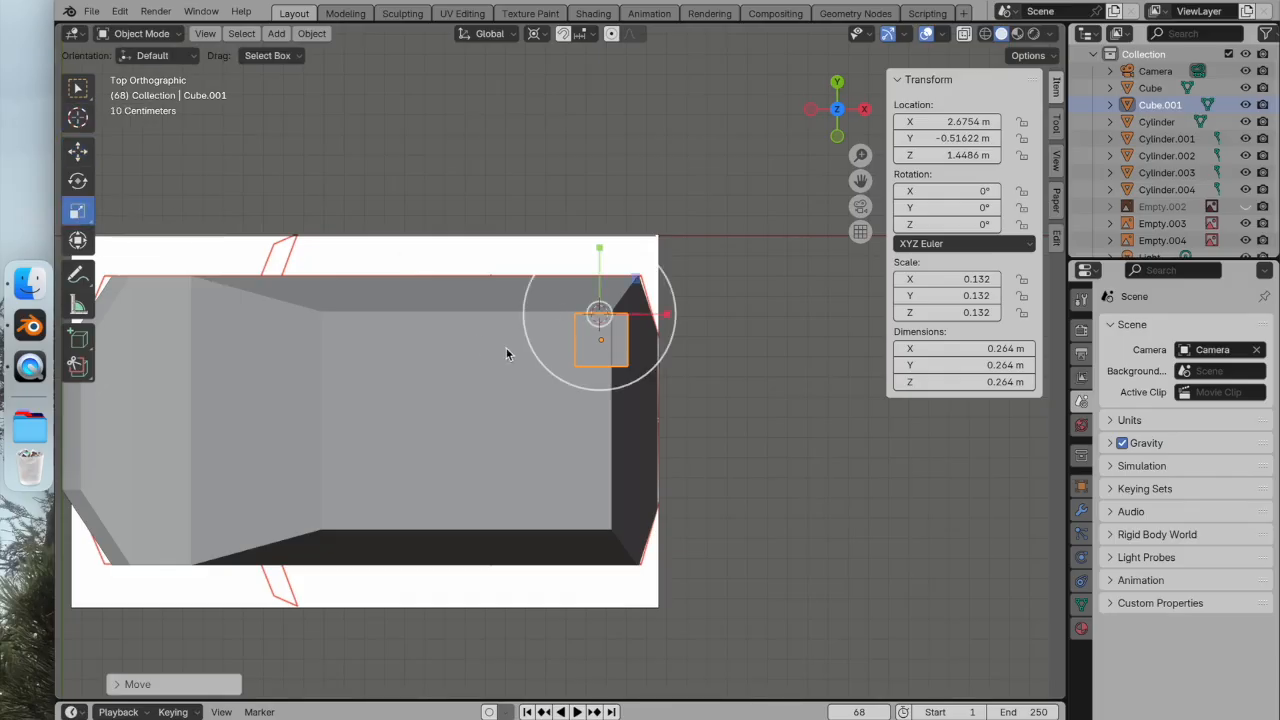
drag(600, 272, 492, 142)
middle_drag(514, 214, 510, 175)
scroll(510, 175, up, 2)
middle_drag(491, 220, 449, 249)
middle_drag(354, 206, 387, 224)
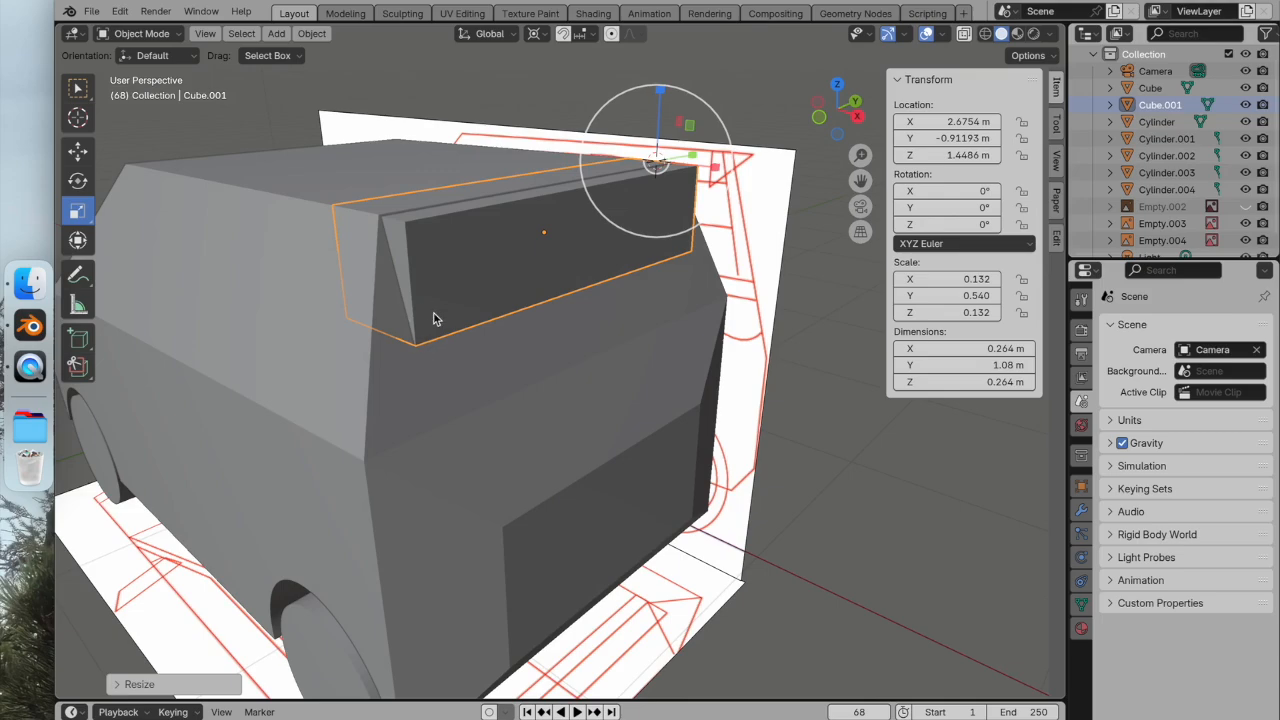
In Edit Mode, move the block's lower rear edge along X toward the car body to form a wedge.
click(176, 33)
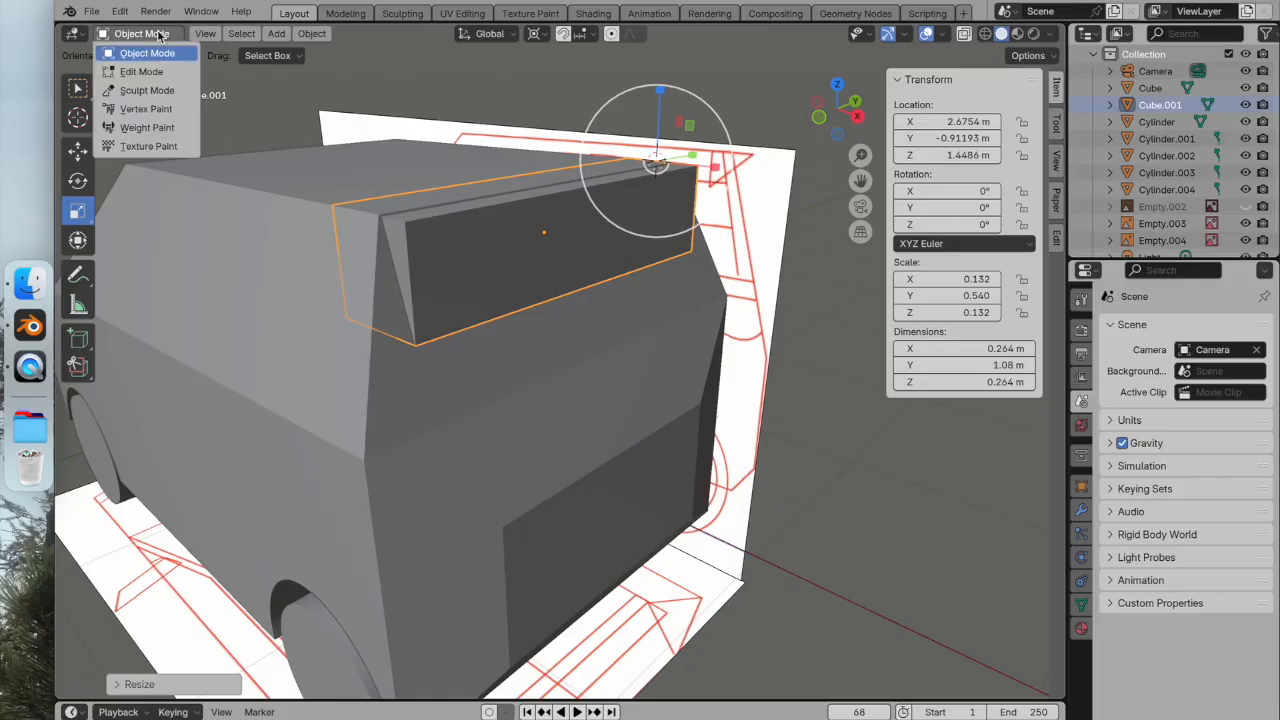
click(160, 70)
middle_drag(461, 326, 485, 296)
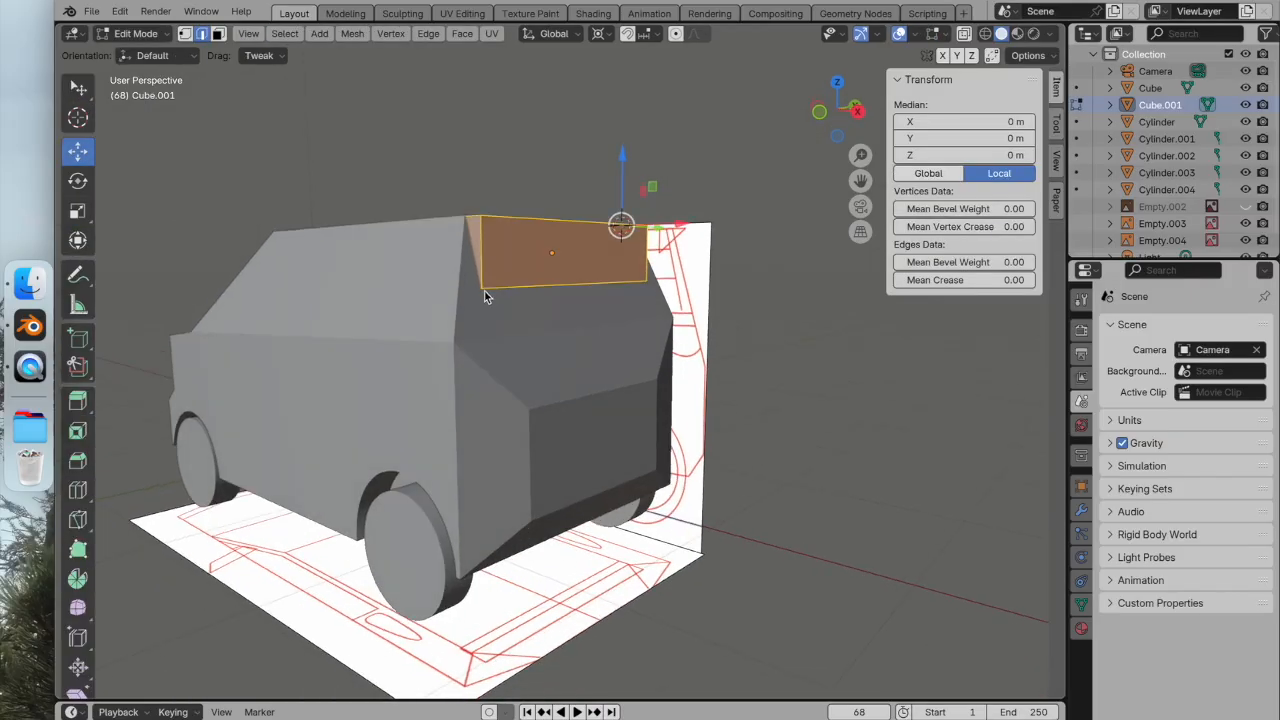
click(549, 287)
drag(678, 224, 623, 222)
click(729, 243)
mouse_move(729, 243)
middle_down()
mouse_move(673, 331)
mouse_move(721, 227)
mouse_move(660, 160)
mouse_move(583, 129)
middle_up()
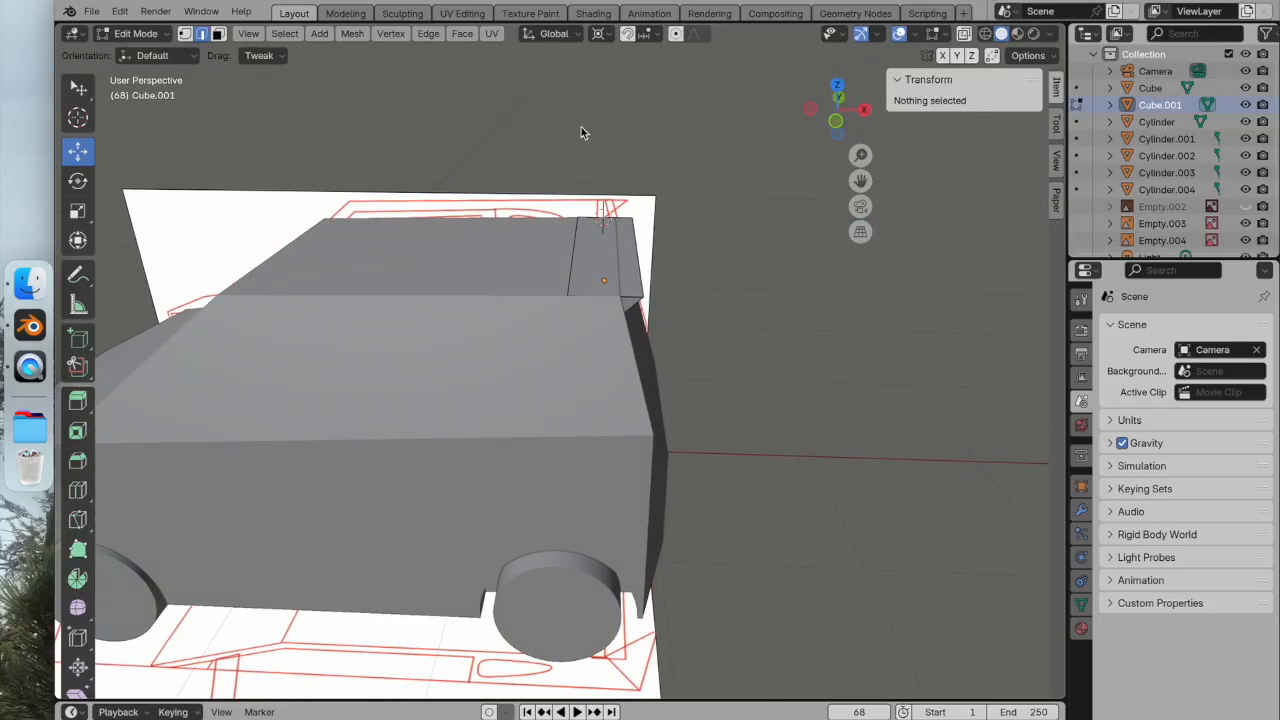
Return to Object Mode and delete the wedge-shaped block from the rear roof.
click(135, 33)
click(141, 53)
middle_drag(450, 161, 440, 385)
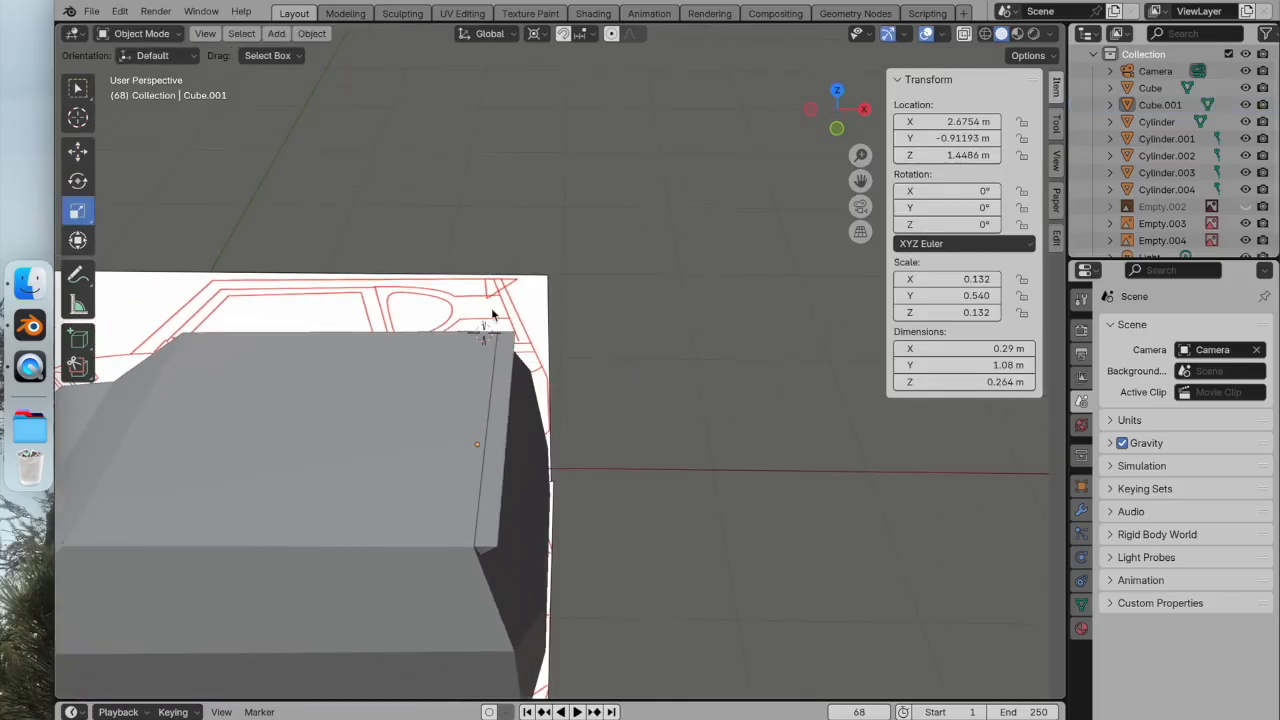
click(507, 407)
right_click(507, 405)
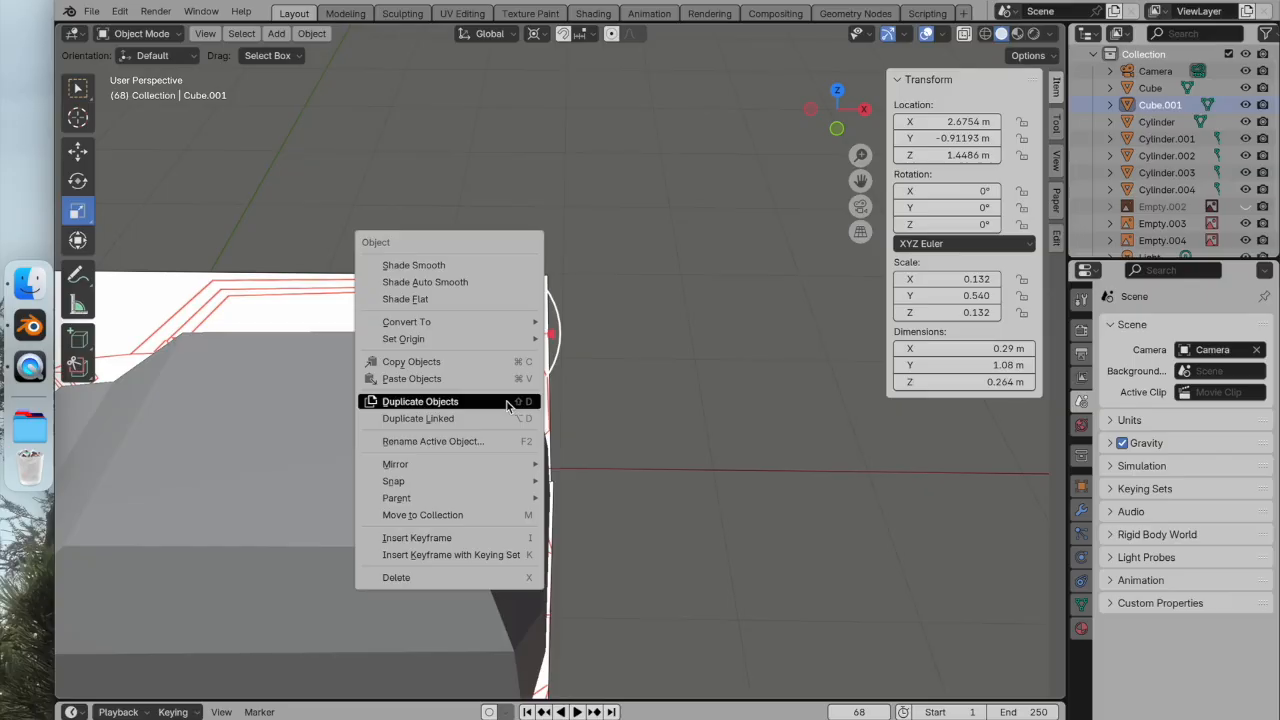
click(420, 578)
Switch the car body to Edit Mode and select the horizontal rear edge just below the roofline.
middle_drag(566, 470, 425, 317)
click(425, 317)
click(150, 34)
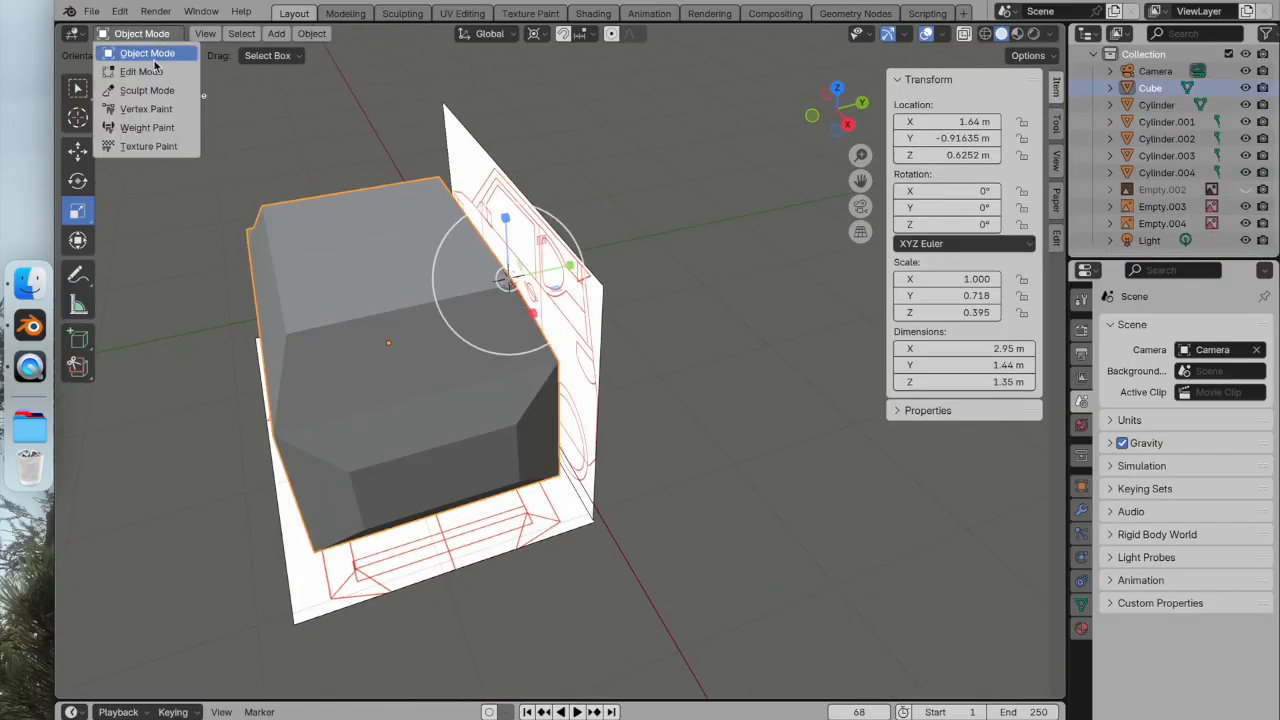
click(145, 71)
click(434, 330)
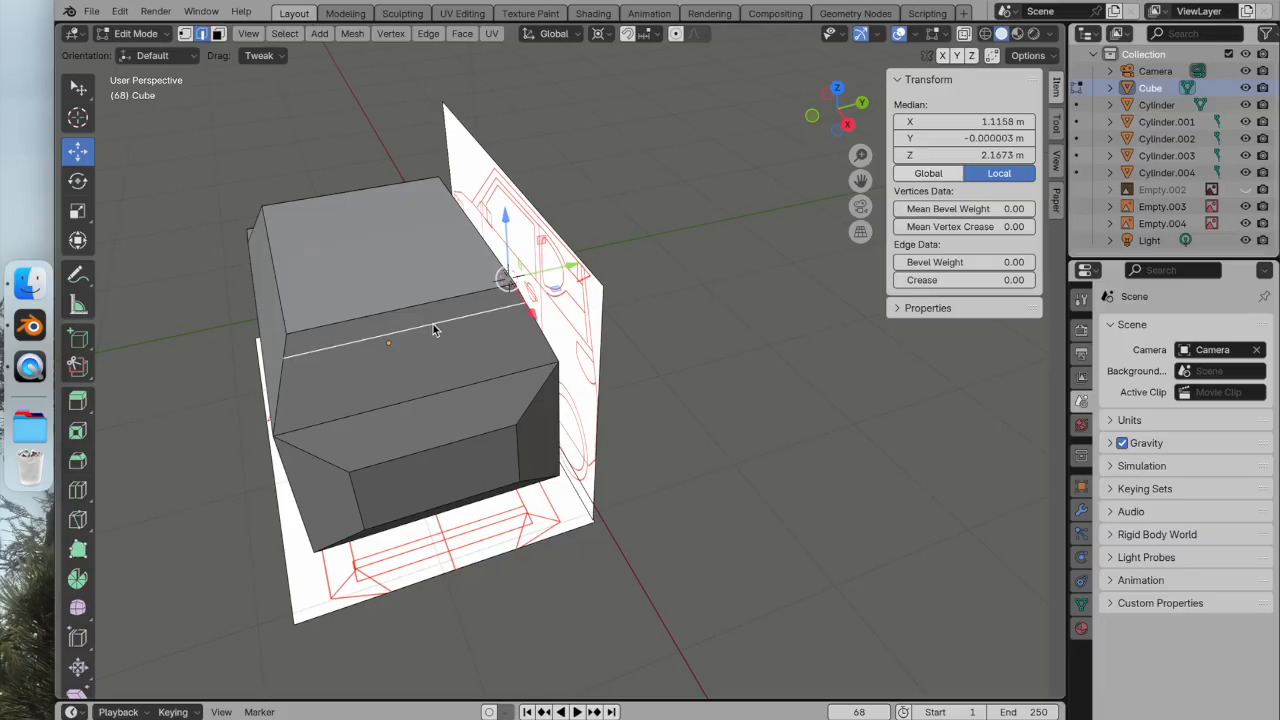
Try moving the edge below the rear roofline along X and along Z, undoing each move.
click(411, 314)
middle_drag(411, 320, 655, 342)
drag(546, 323, 557, 324)
key(super+z)
click(455, 432)
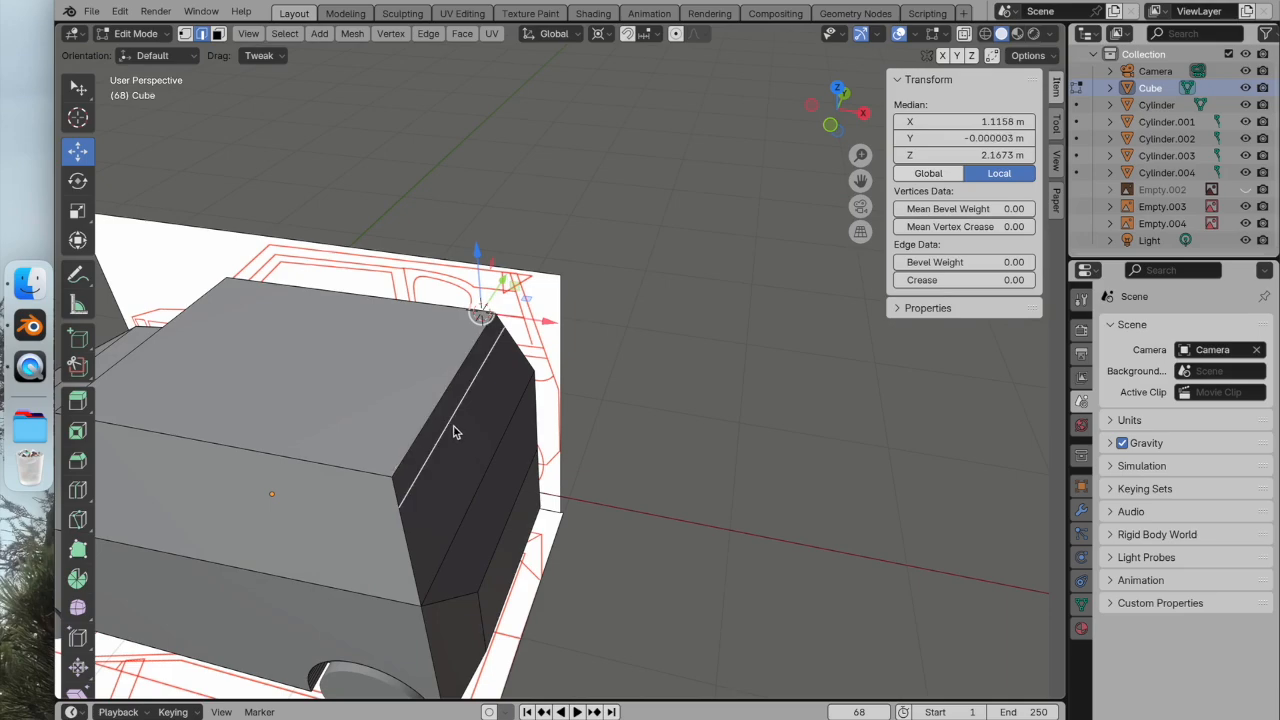
scroll(517, 375, down, 2)
scroll(513, 388, down, 1)
scroll(513, 388, up, 5)
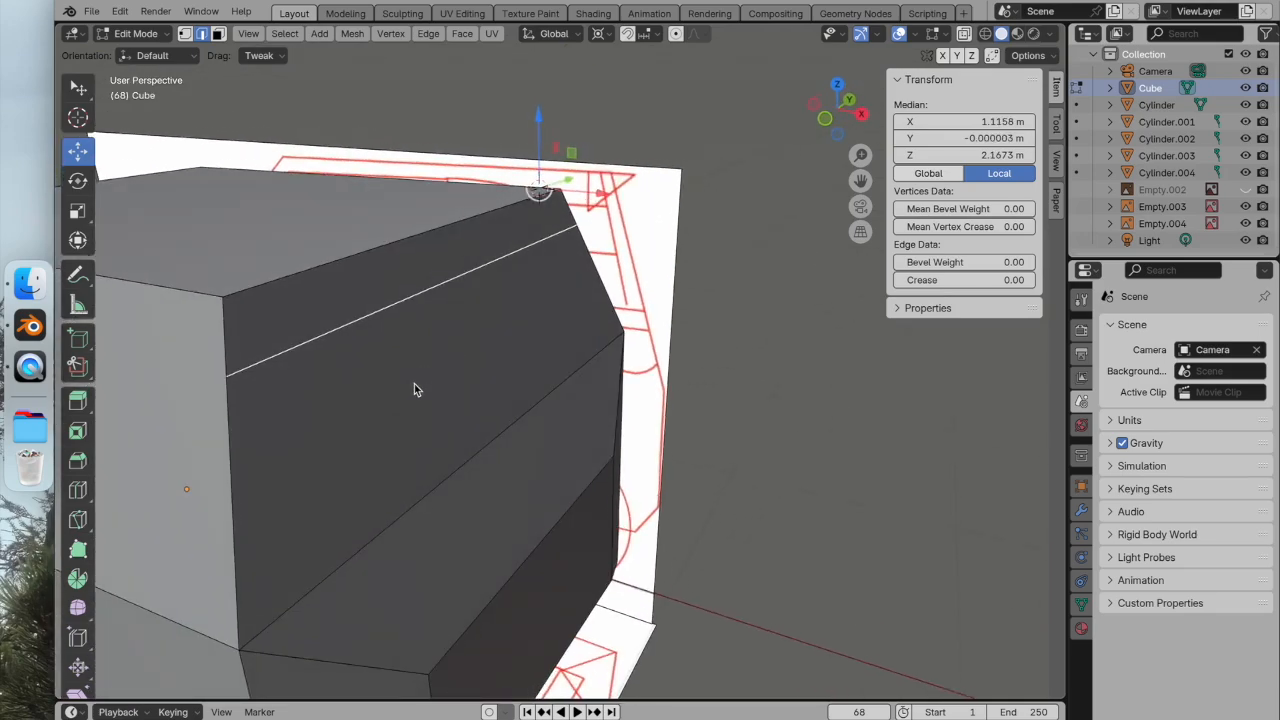
middle_drag(414, 383, 489, 360)
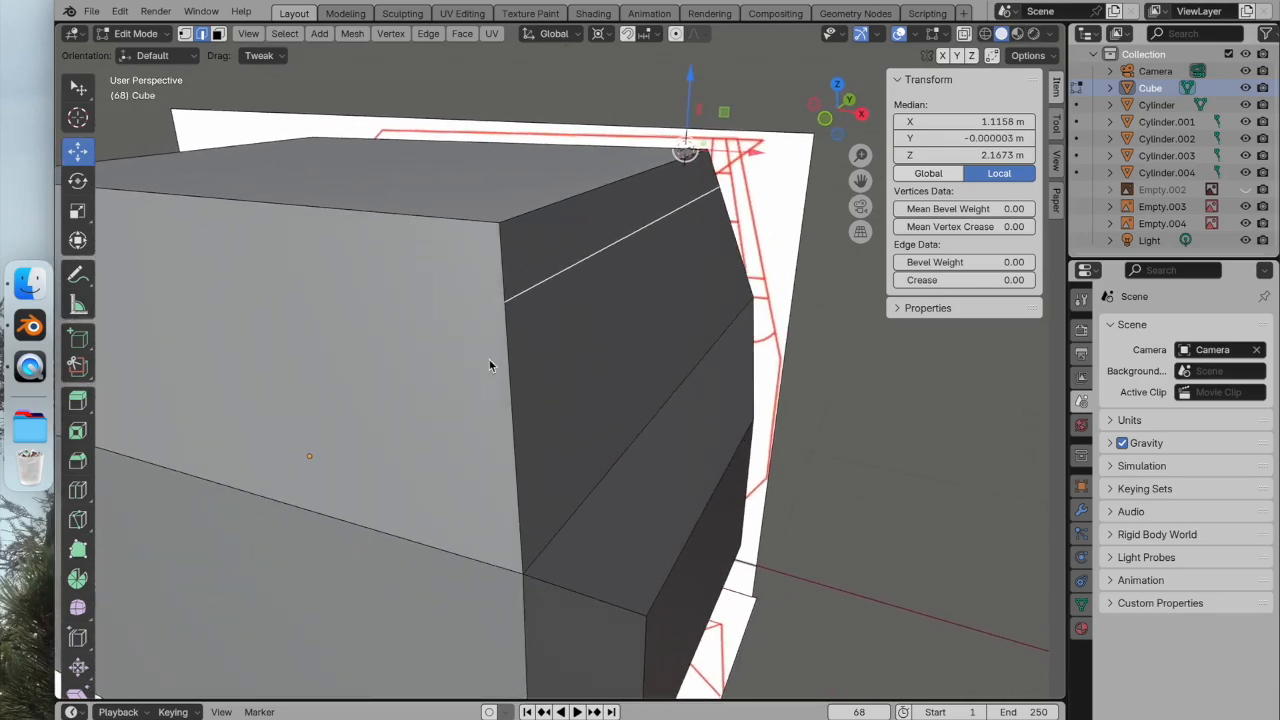
drag(686, 92, 683, 122)
key(ctrl+z)
Slide the edge below the rear roofline up to about local Z 2.266 m and pull the rear roof edge out to local X 1.181 m.
click(78, 637)
mouse_move(703, 212)
mouse_down()
mouse_move(737, 357)
mouse_move(686, 210)
mouse_move(694, 323)
mouse_move(677, 220)
mouse_move(674, 262)
mouse_move(723, 240)
mouse_move(714, 215)
mouse_up()
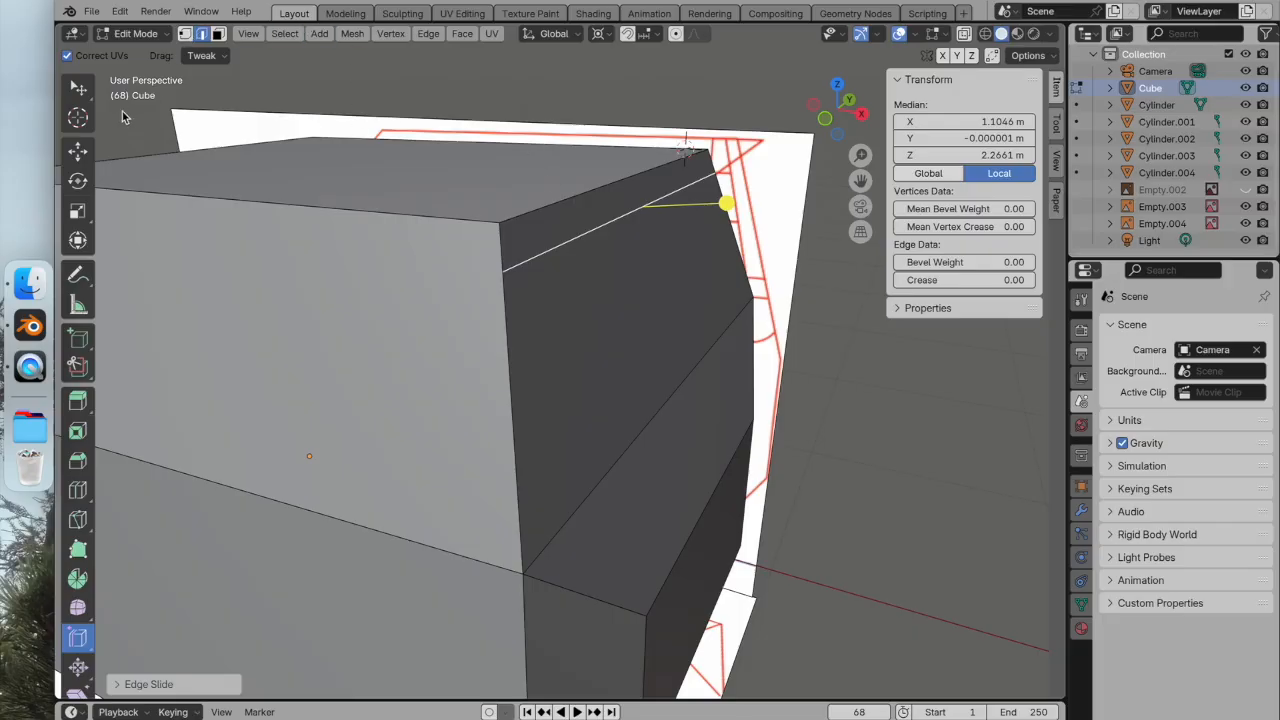
click(78, 88)
click(544, 213)
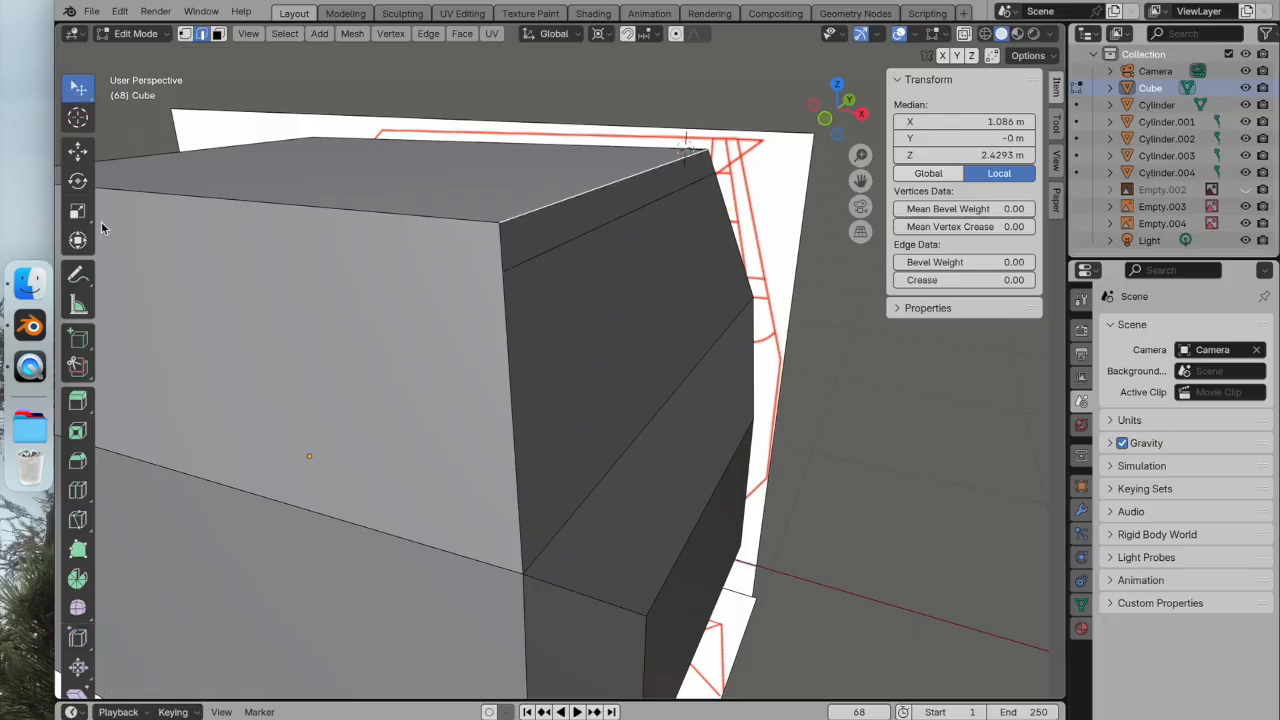
click(78, 150)
drag(757, 144, 787, 157)
scroll(794, 180, left, 5)
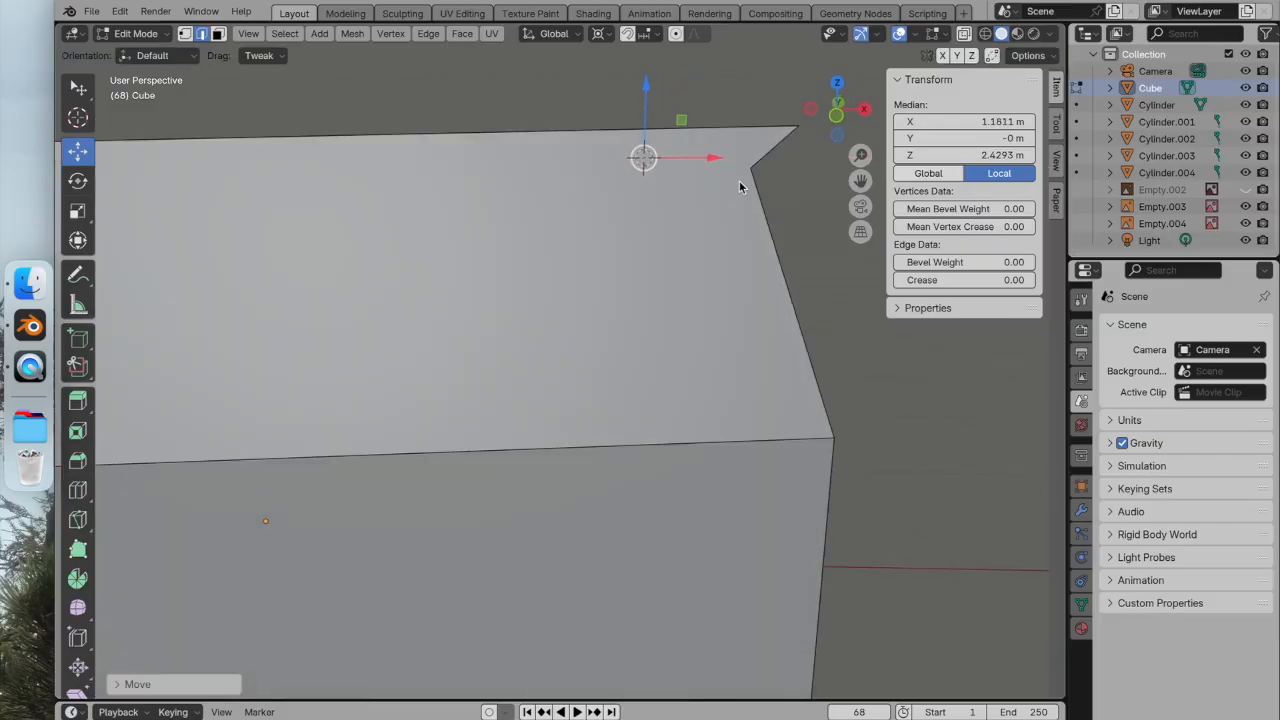
Check the extended rear roof in front view and return the car body to Object Mode.
click(780, 215)
scroll(779, 215, down, 8)
scroll(692, 204, left, 5)
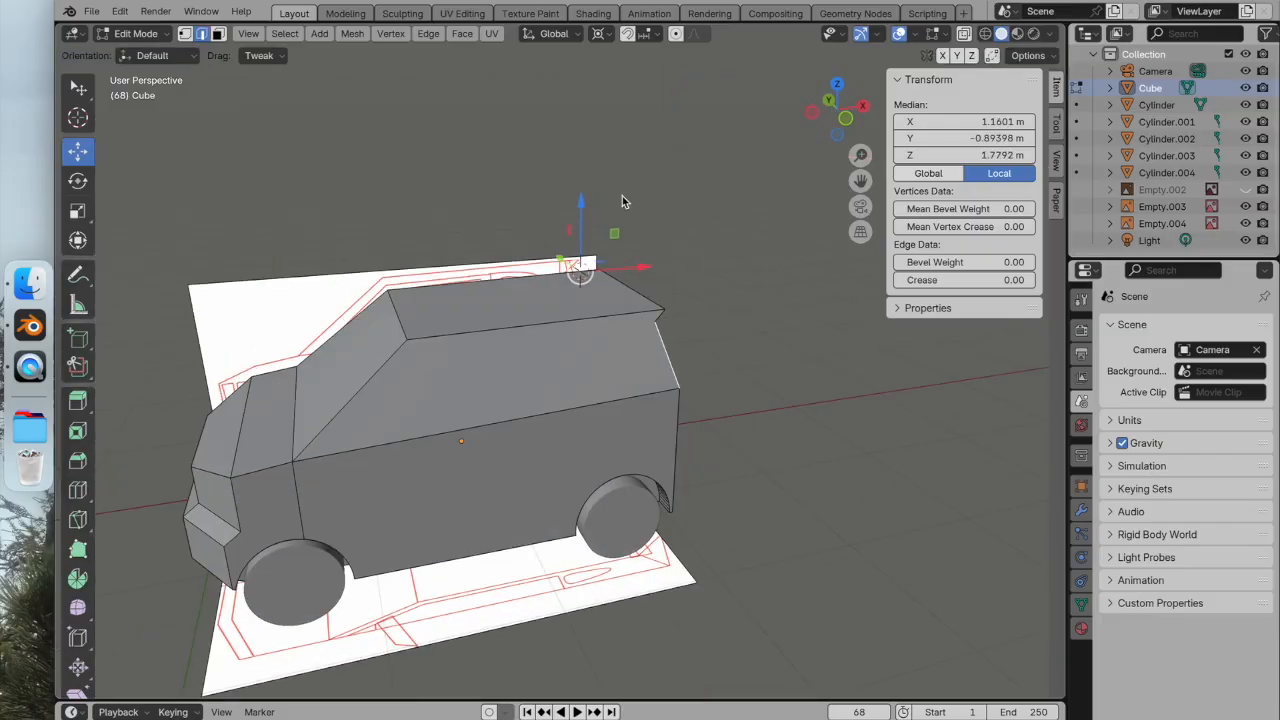
click(845, 119)
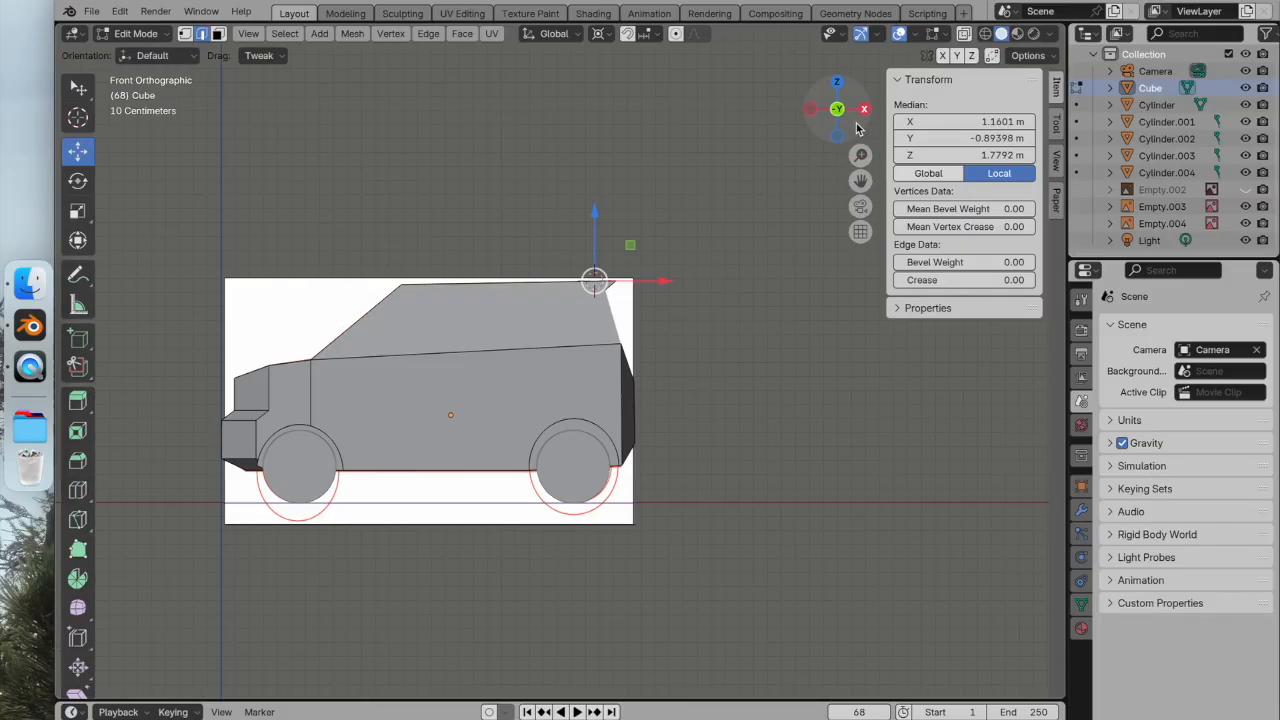
click(750, 211)
click(135, 33)
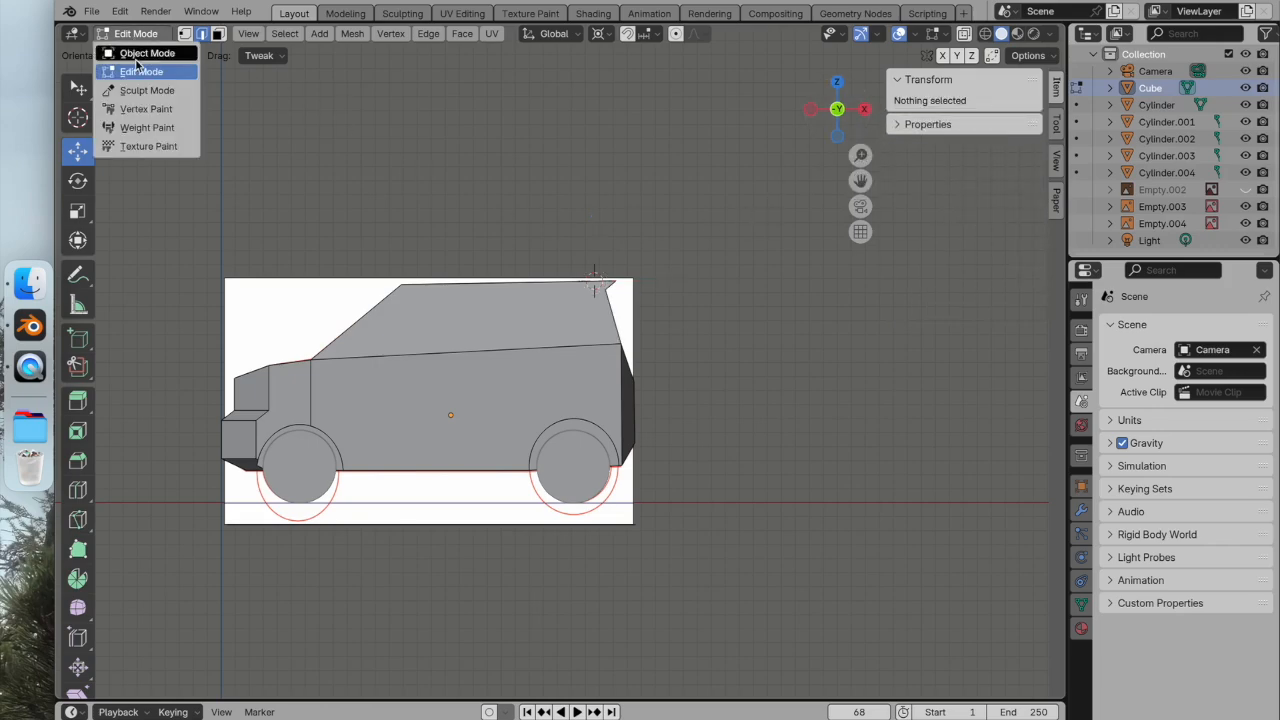
click(140, 51)
click(436, 206)
scroll(440, 215, down, 6)
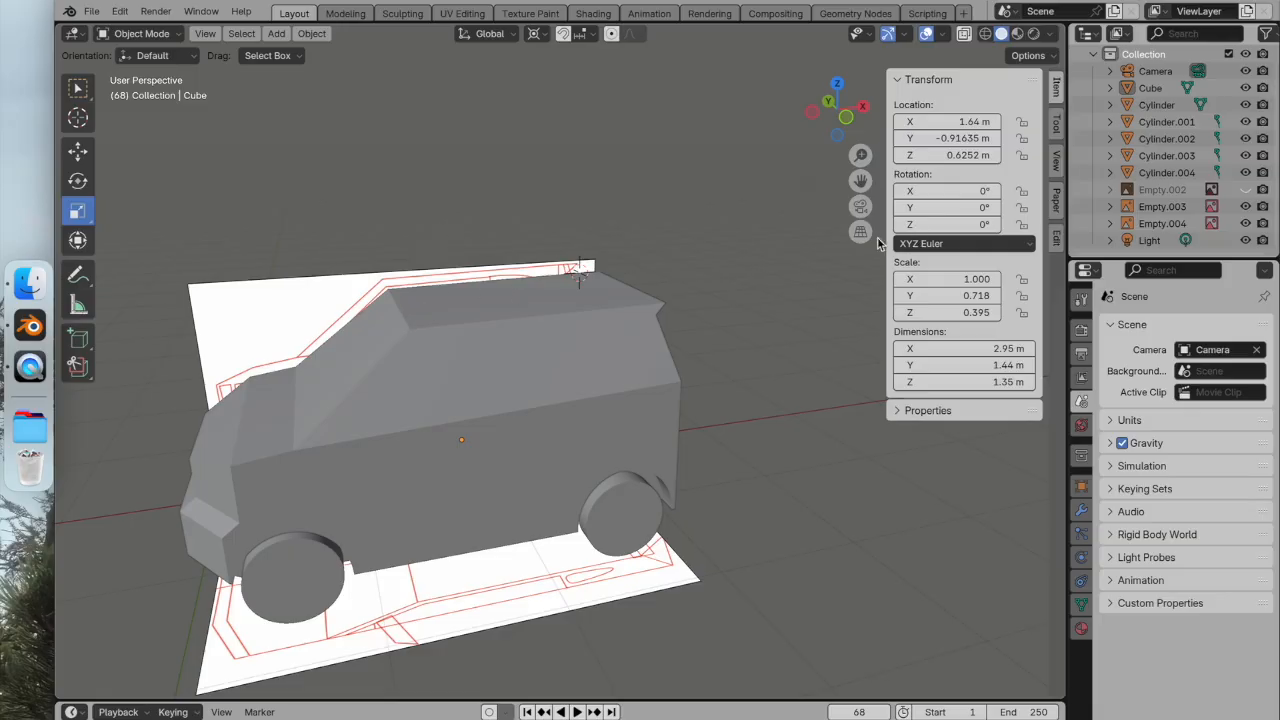
Hide the car body so the side and top blueprints can be traced.
shift+middle_drag(746, 251, 759, 246)
click(1245, 88)
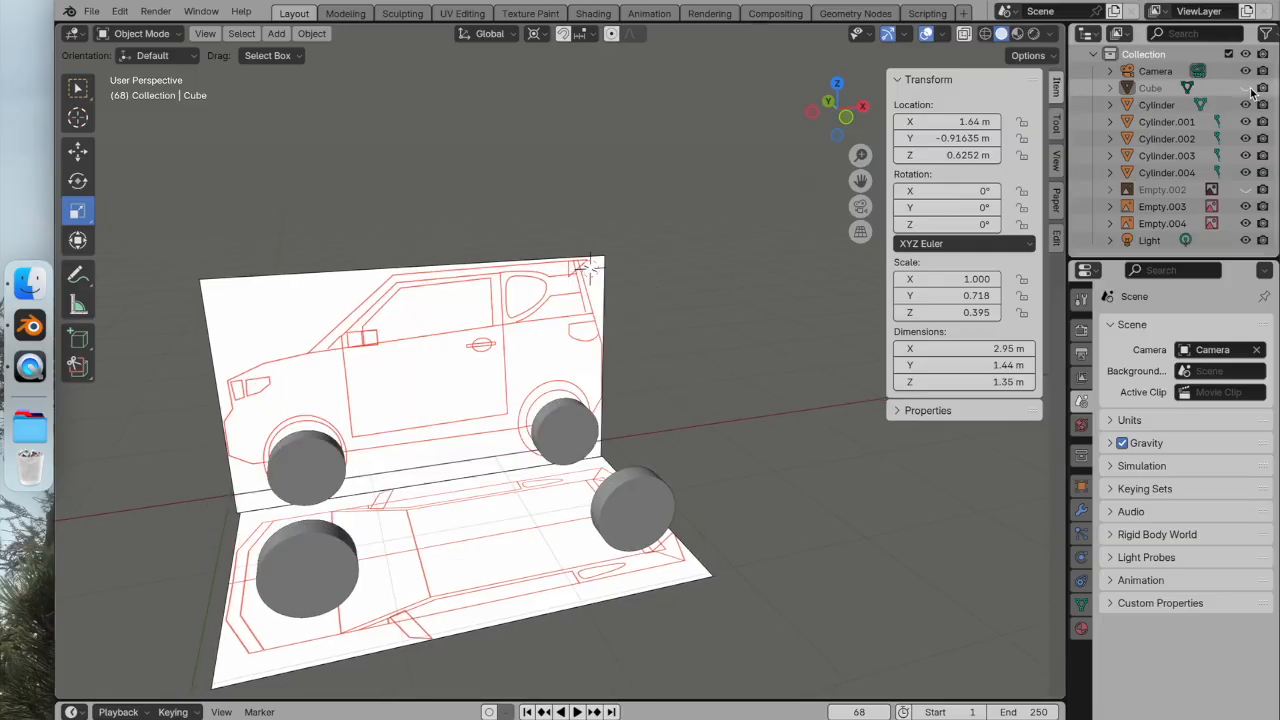
shift+middle_drag(539, 298, 636, 286)
scroll(636, 286, up, 1)
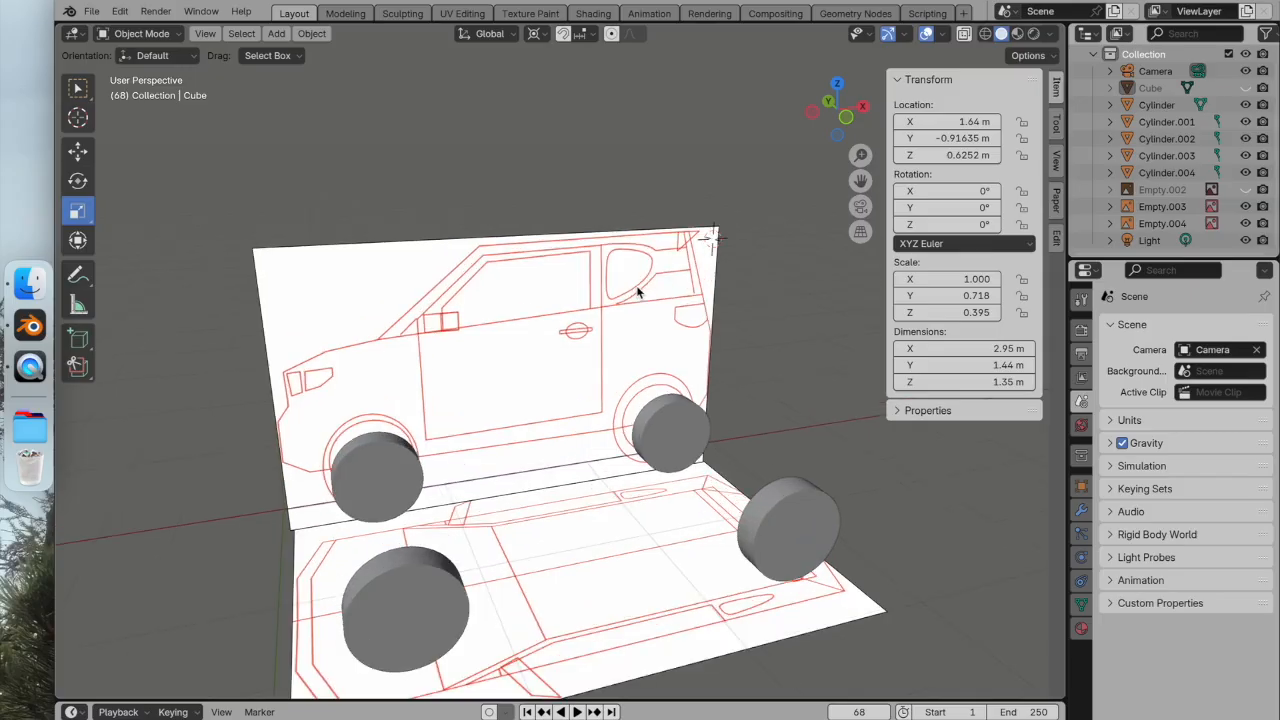
In top view, add a new mesh cube to the scene.
click(837, 83)
click(278, 34)
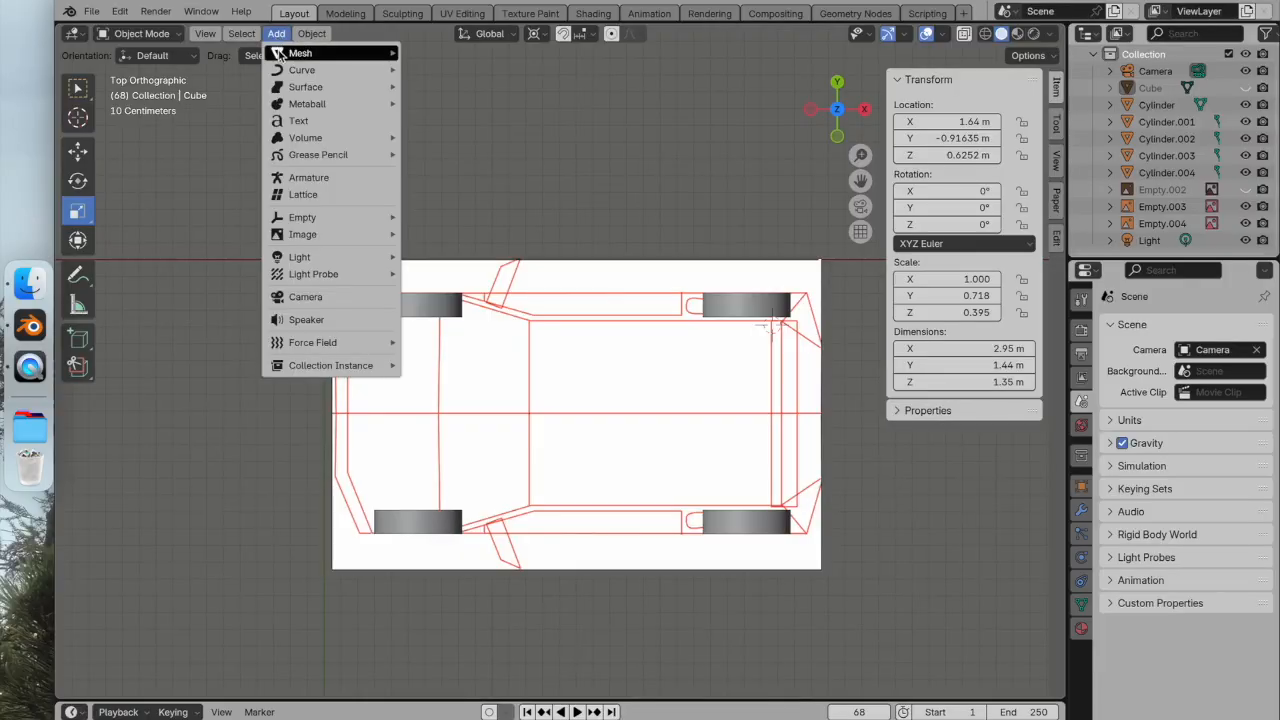
mouse_move(300, 49)
click(440, 68)
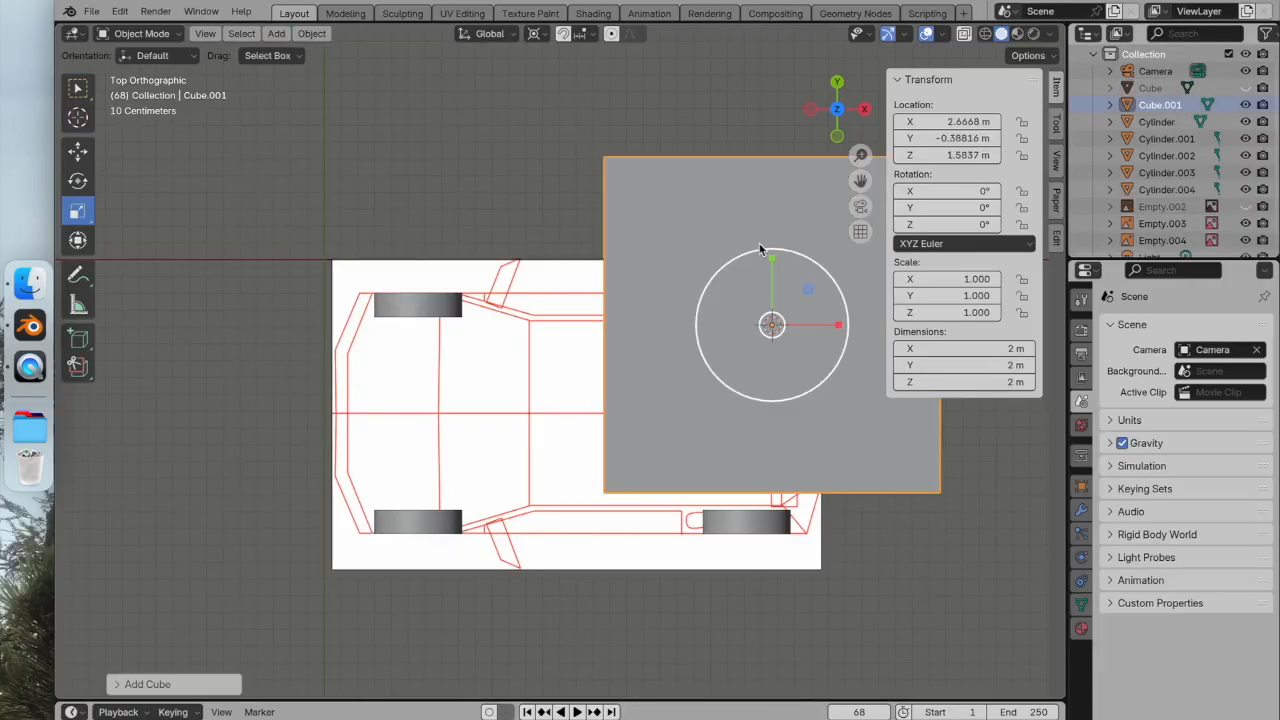
Move the new cube to about X 0.168 m and Y -0.837 m, aligning its corner with the side mirror's outer tip.
click(78, 149)
drag(841, 333, 406, 330)
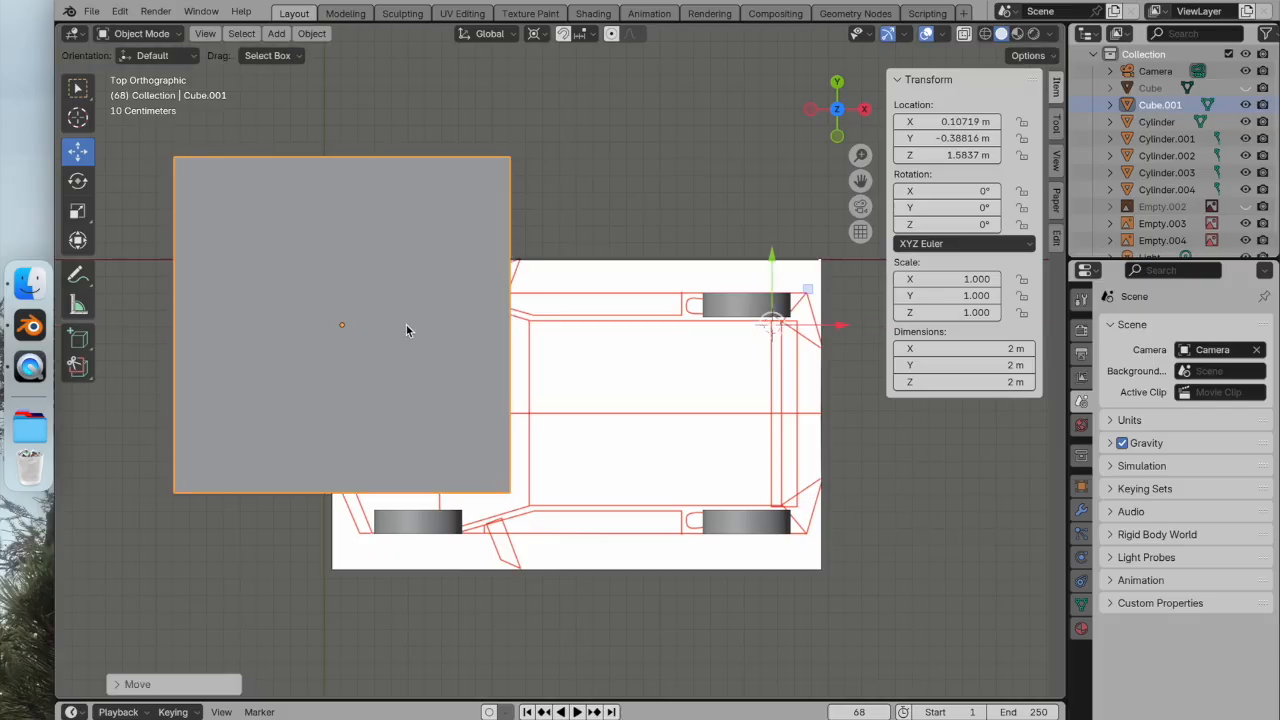
drag(771, 257, 838, 340)
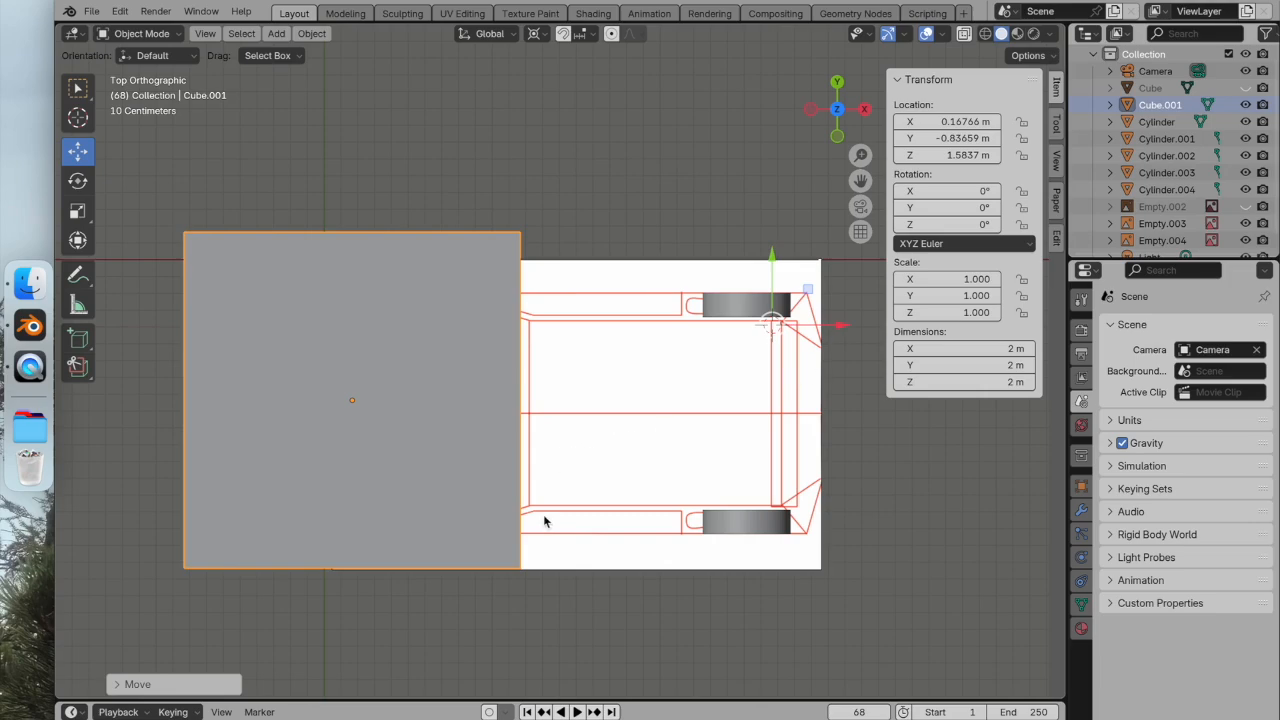
Place the 3D cursor at the cube's corner on the side mirror's outer tip and turn on X-ray display.
click(78, 117)
click(521, 570)
click(964, 34)
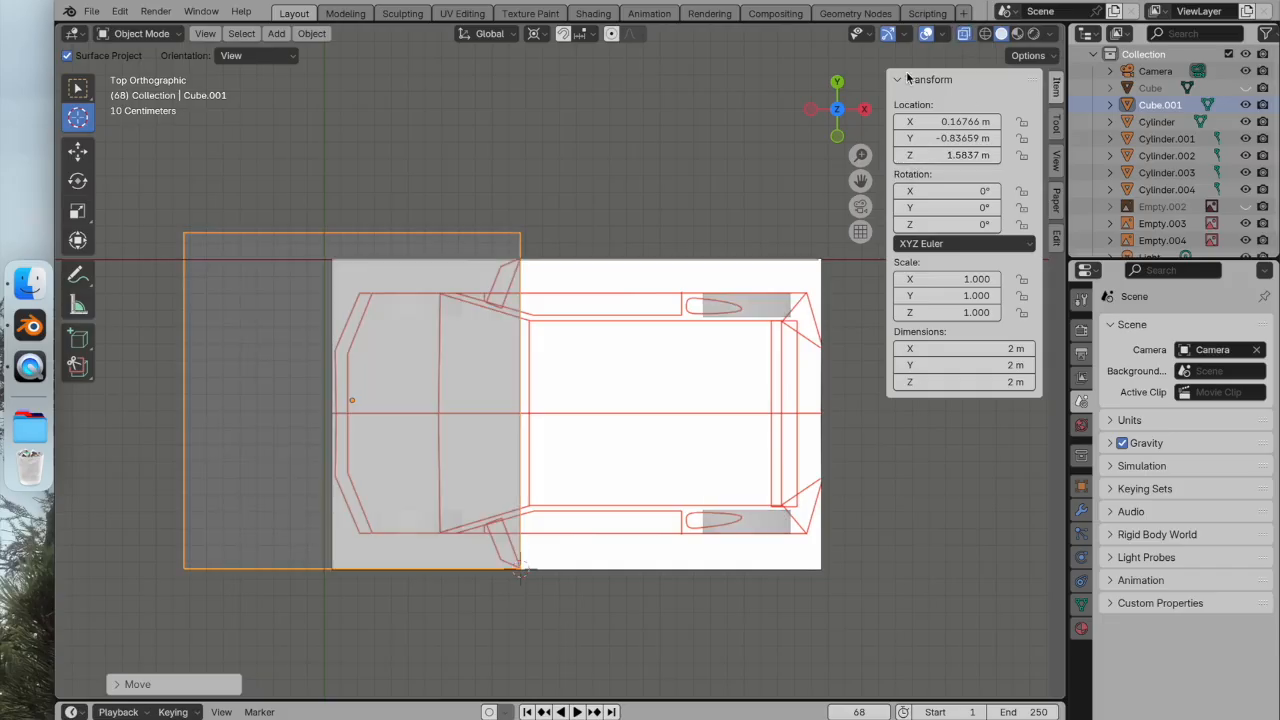
Scale the cube around the 3D cursor to about 0.048 along X and 0.205 along Y over the side mirror outline.
click(78, 211)
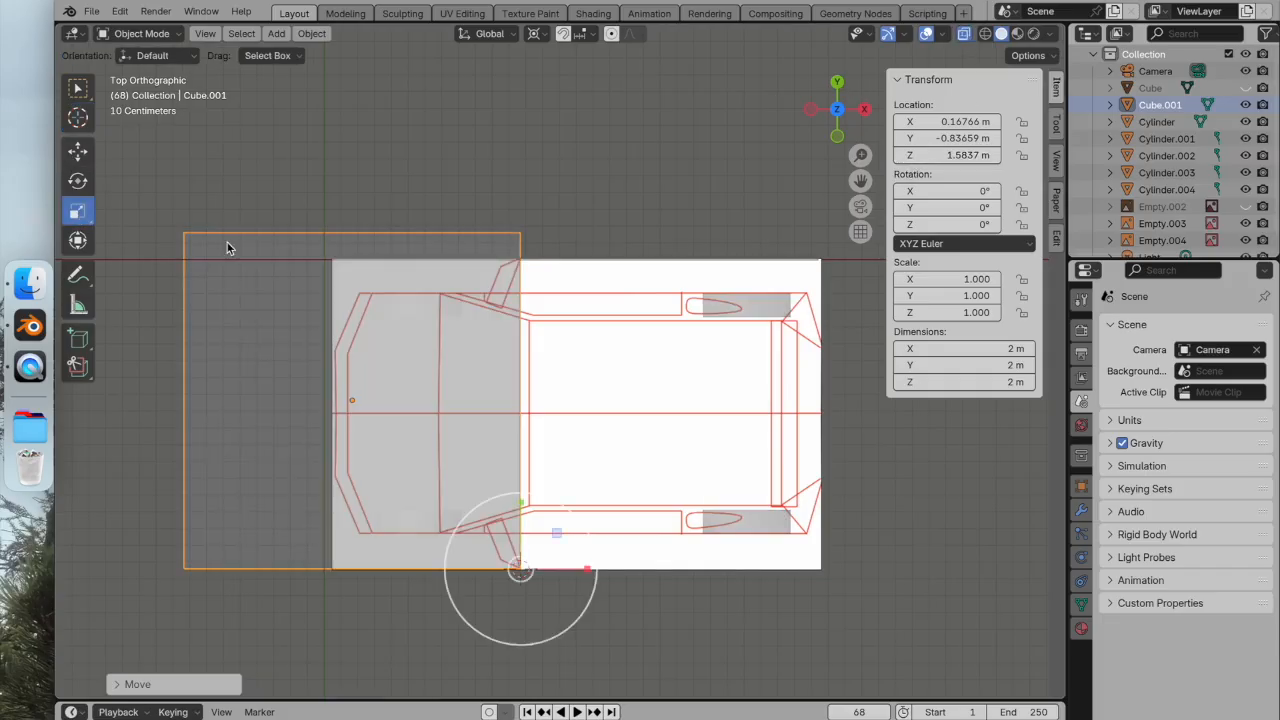
drag(527, 511, 522, 580)
scroll(520, 562, up, 2)
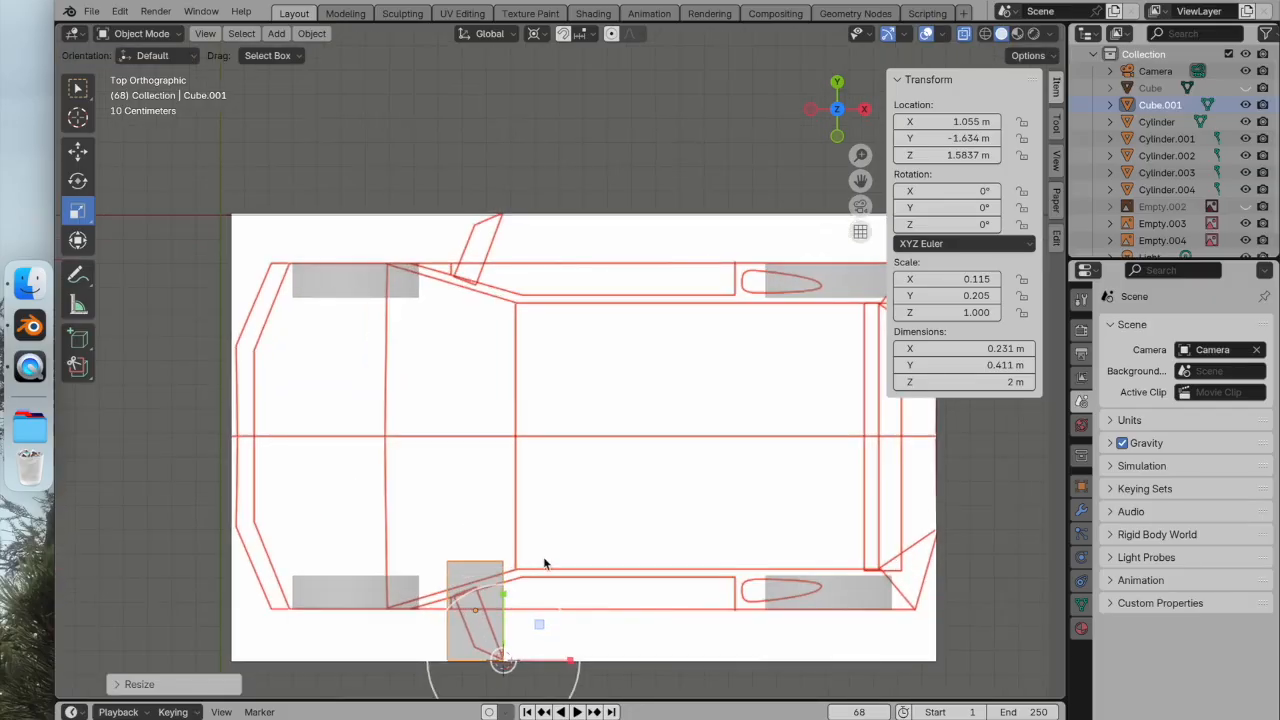
shift+middle_drag(541, 565, 551, 400)
drag(578, 498, 539, 501)
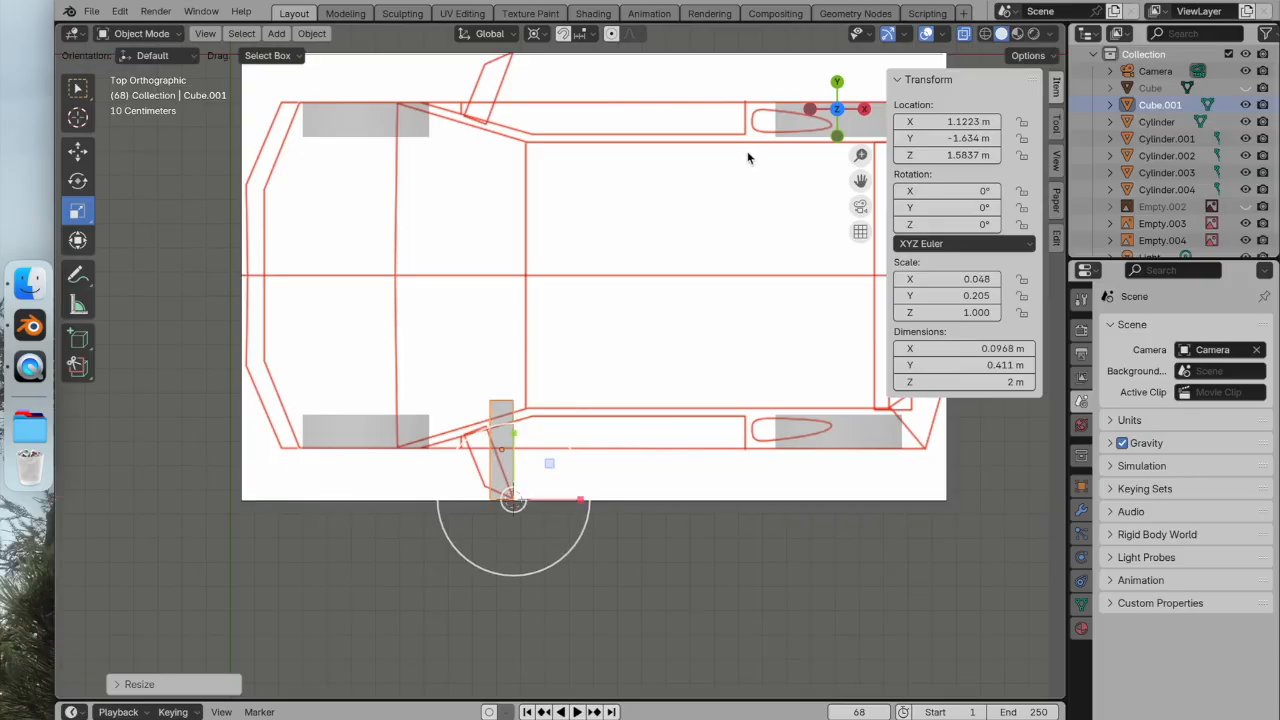
In front view, move the cube down to about Z 0.158 m so its upper end meets the side mirror outline.
click(837, 108)
key(KP_1)
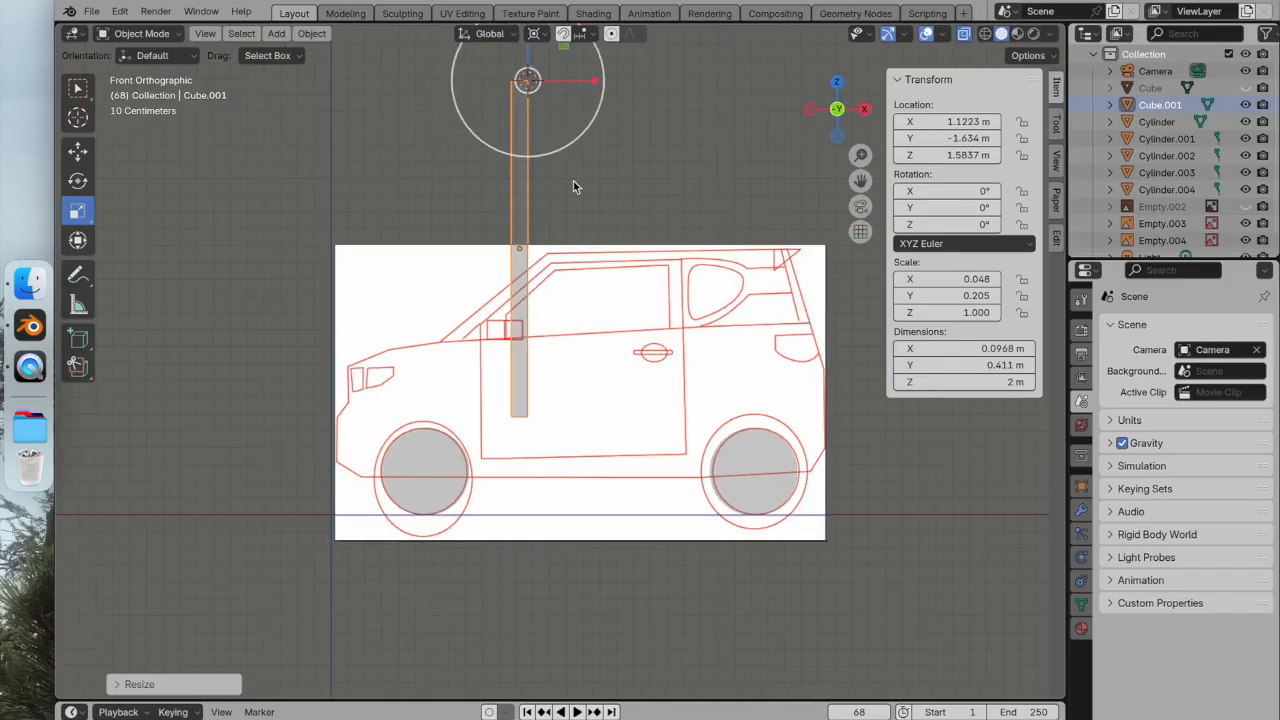
click(80, 152)
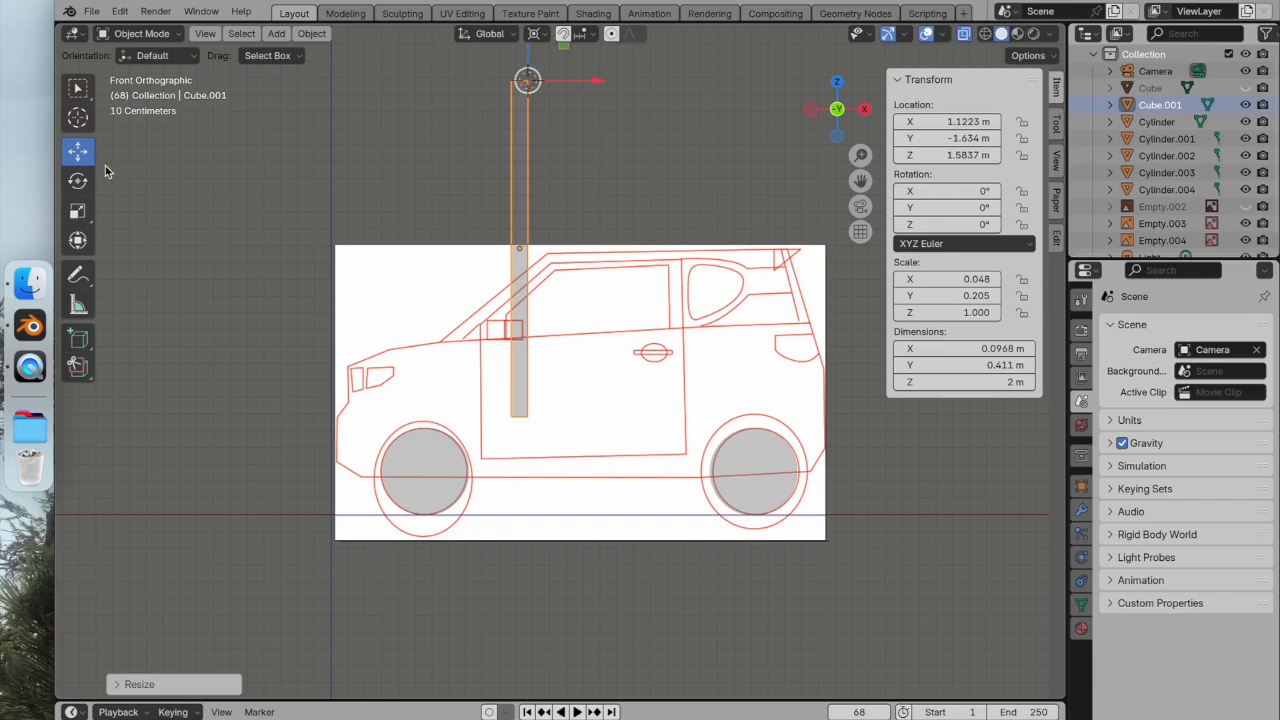
shift+scroll(570, 115, up, 3)
drag(529, 80, 530, 324)
shift+scroll(545, 300, down, 2)
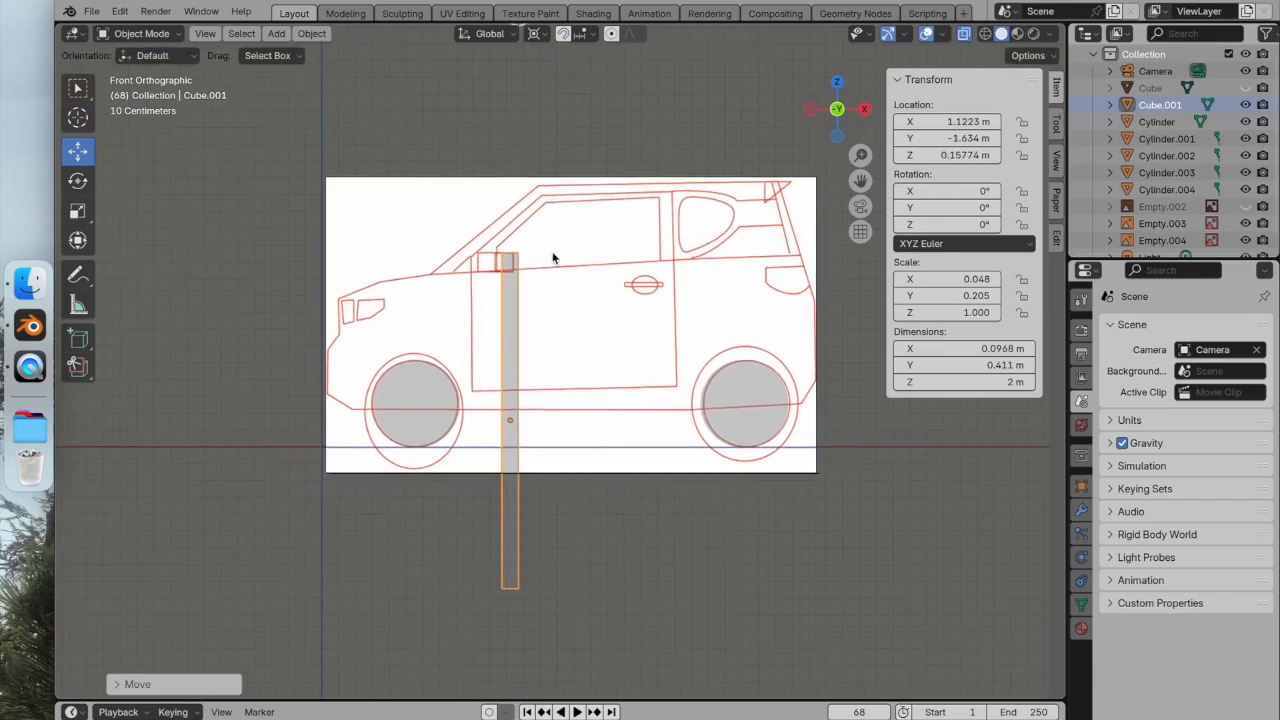
Place the 3D cursor at the cube's upper corner and scale the cube along Z to about 0.064 to fit the mirror height.
click(77, 118)
click(516, 342)
click(77, 211)
drag(516, 271, 517, 307)
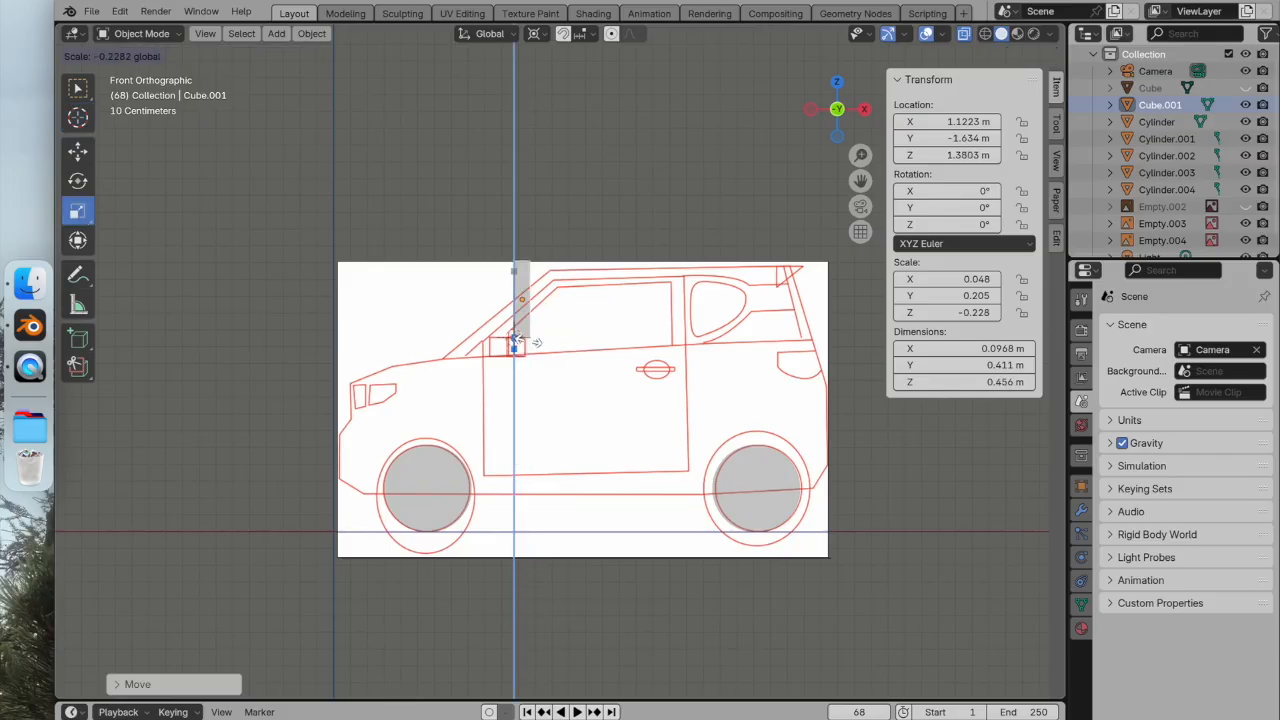
click(514, 306)
scroll(420, 235, up, 5)
drag(419, 234, 428, 289)
click(566, 287)
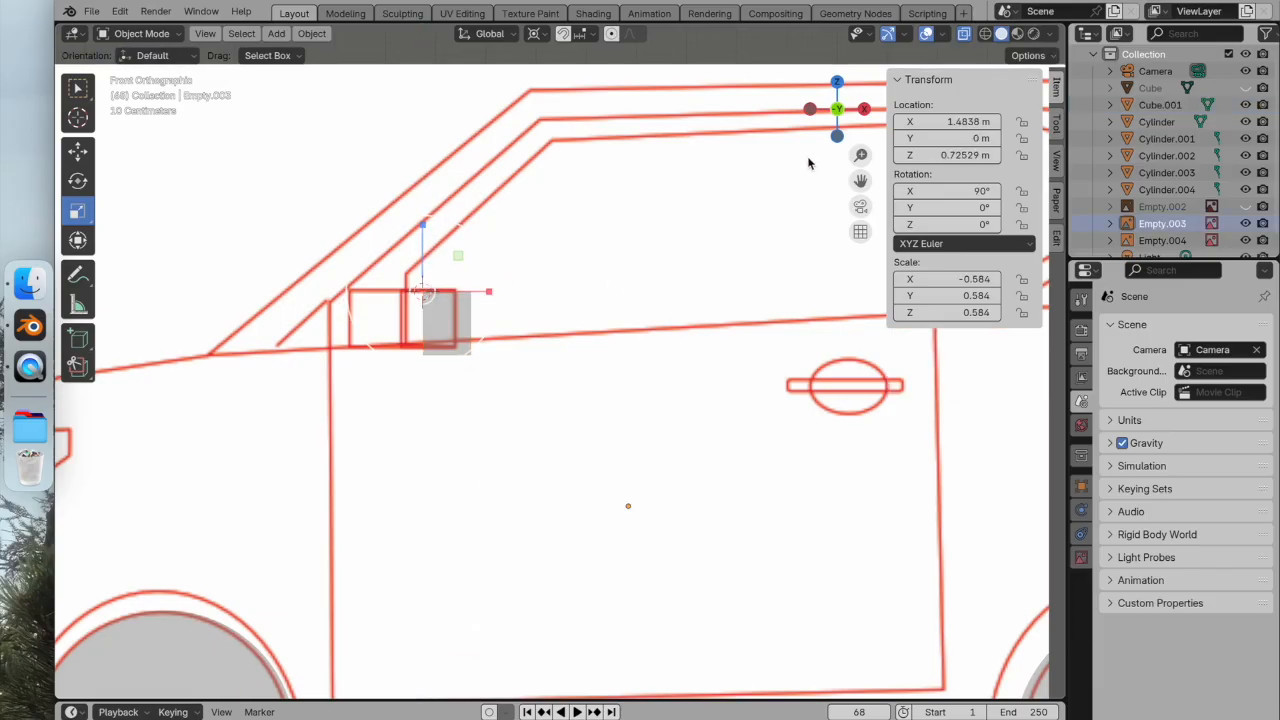
Select the side mirror cube, enter Edit Mode and turn off X-ray display.
click(838, 84)
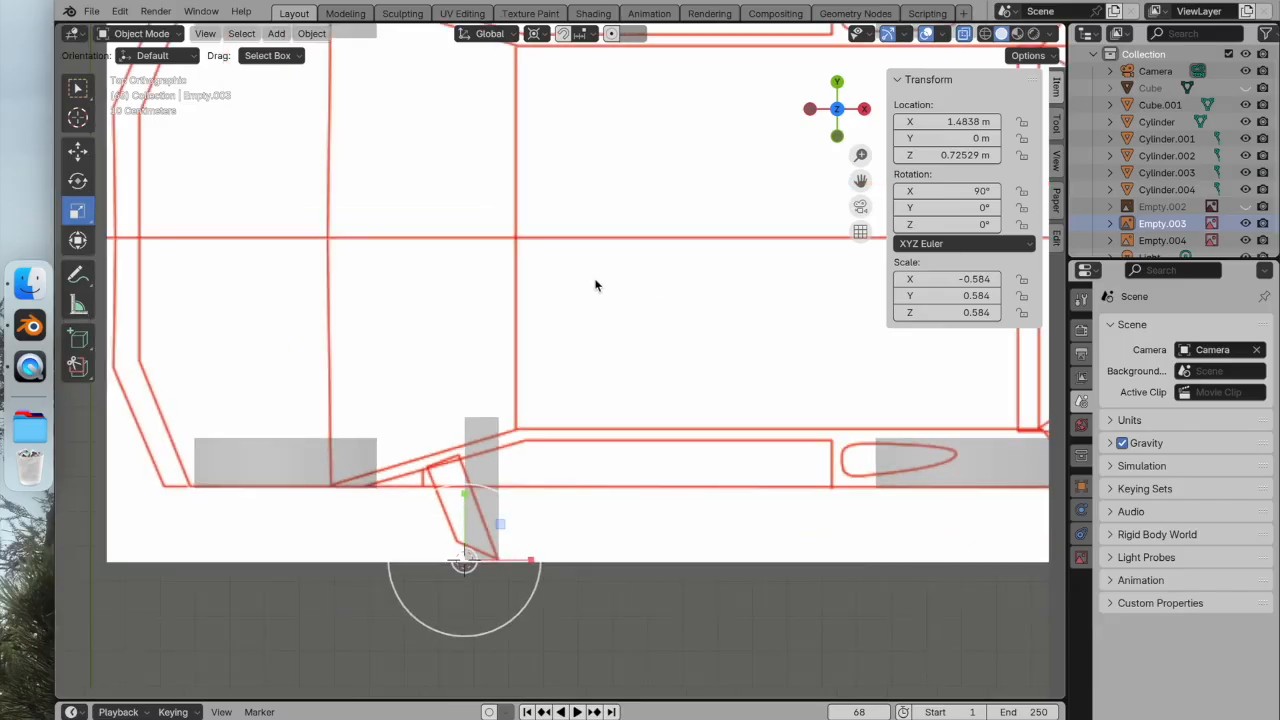
scroll(495, 400, down, 5)
middle_drag(492, 398, 590, 261)
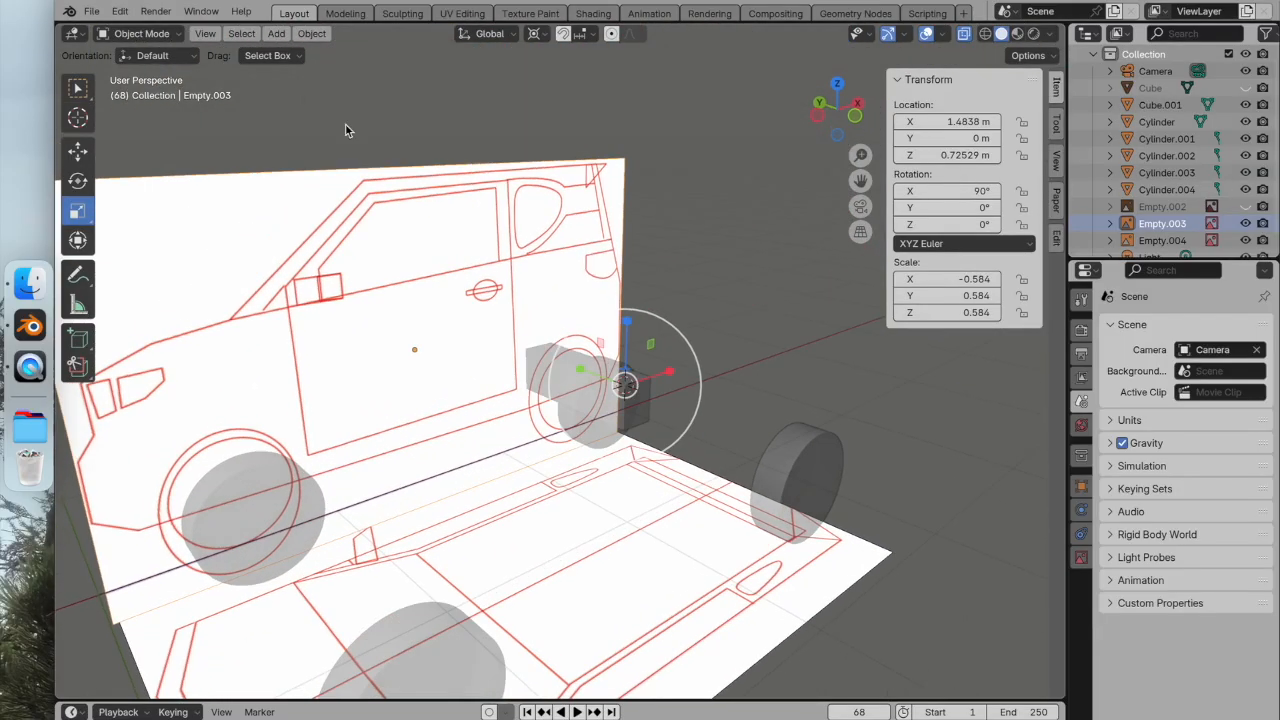
click(140, 33)
click(627, 346)
click(643, 403)
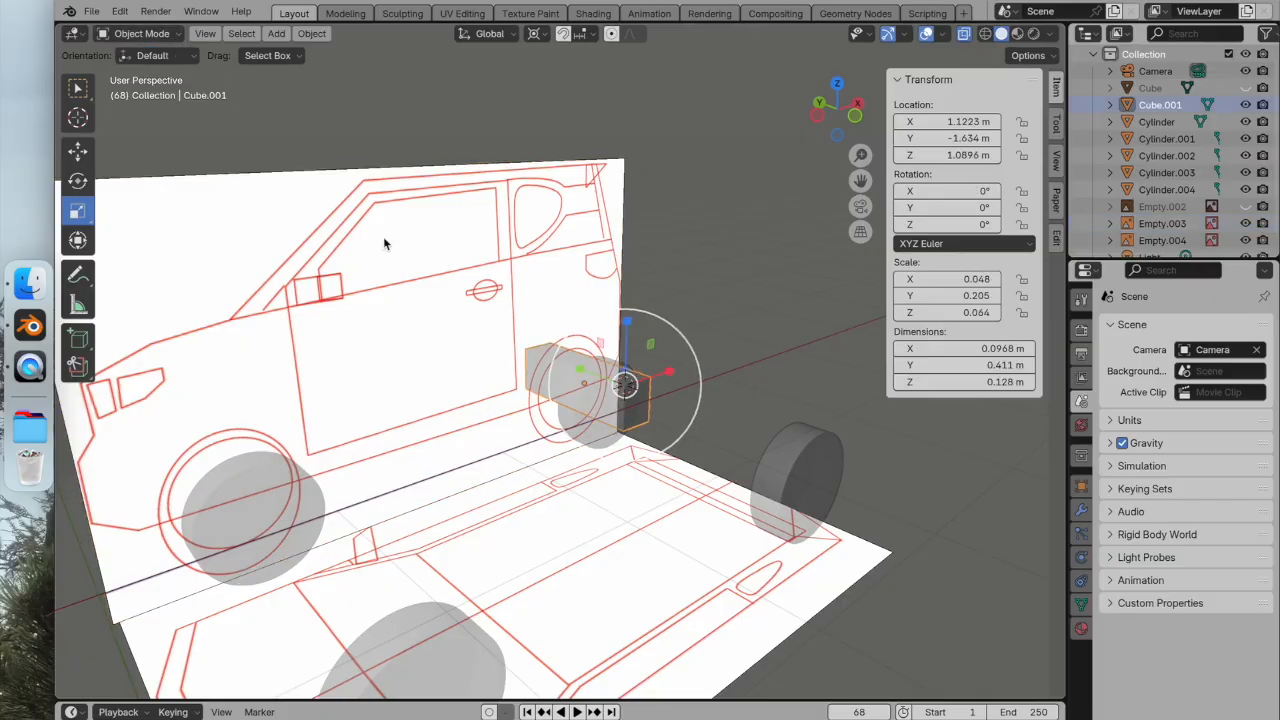
click(140, 33)
click(140, 72)
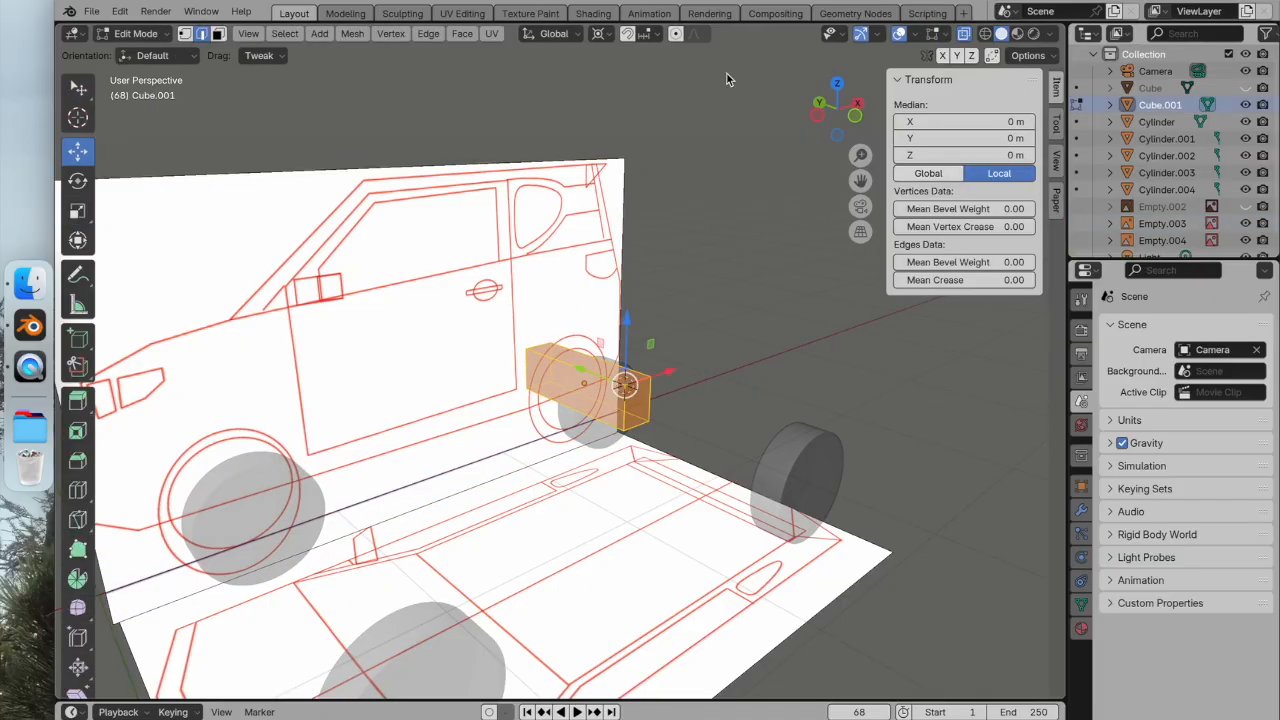
click(959, 36)
Shift the cube's inner end face toward the car's front to about local X -3.164 m, slanting it along the mirror outline.
middle_drag(680, 212, 635, 275)
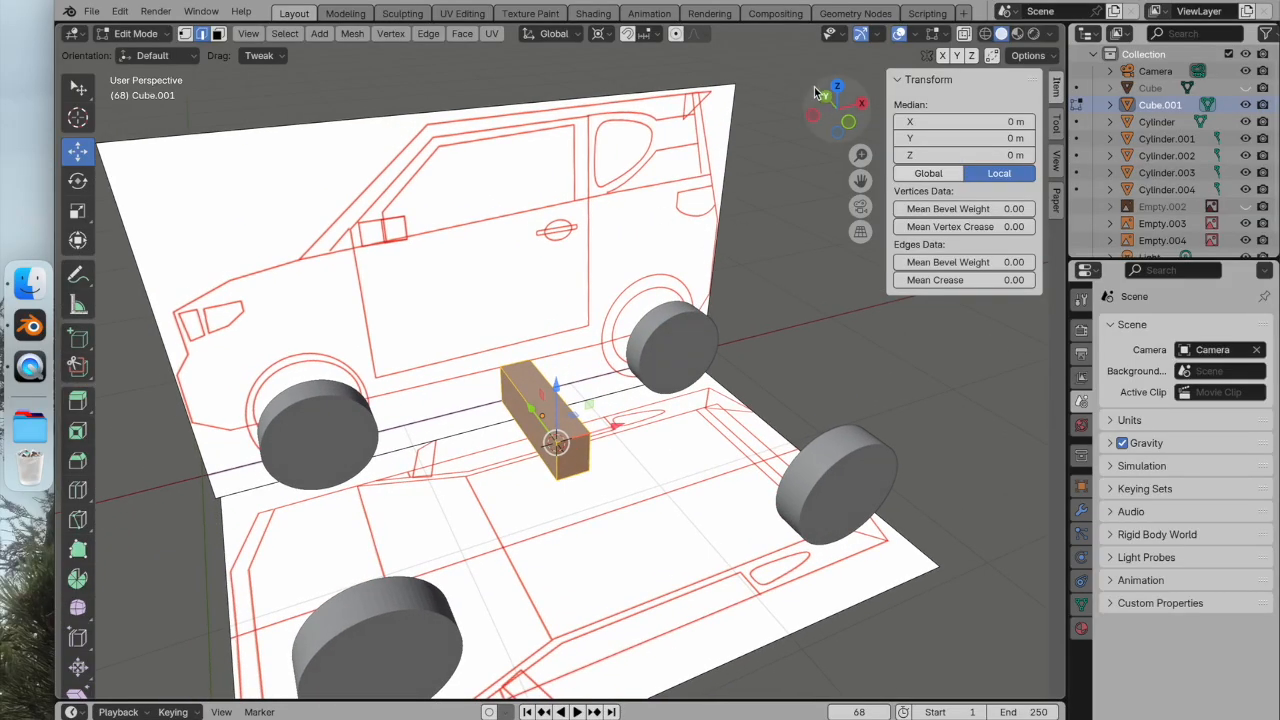
click(837, 87)
middle_drag(610, 331, 704, 349)
click(632, 358)
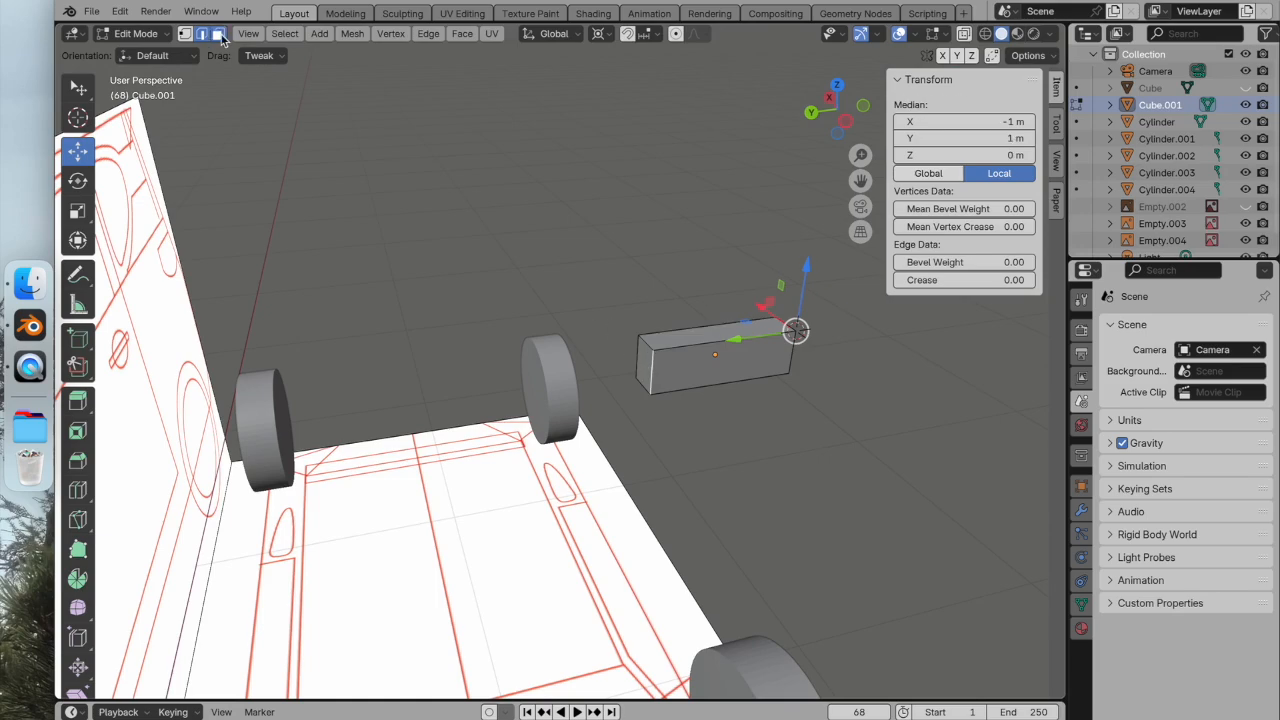
click(218, 33)
click(645, 366)
middle_drag(645, 361, 480, 337)
click(838, 92)
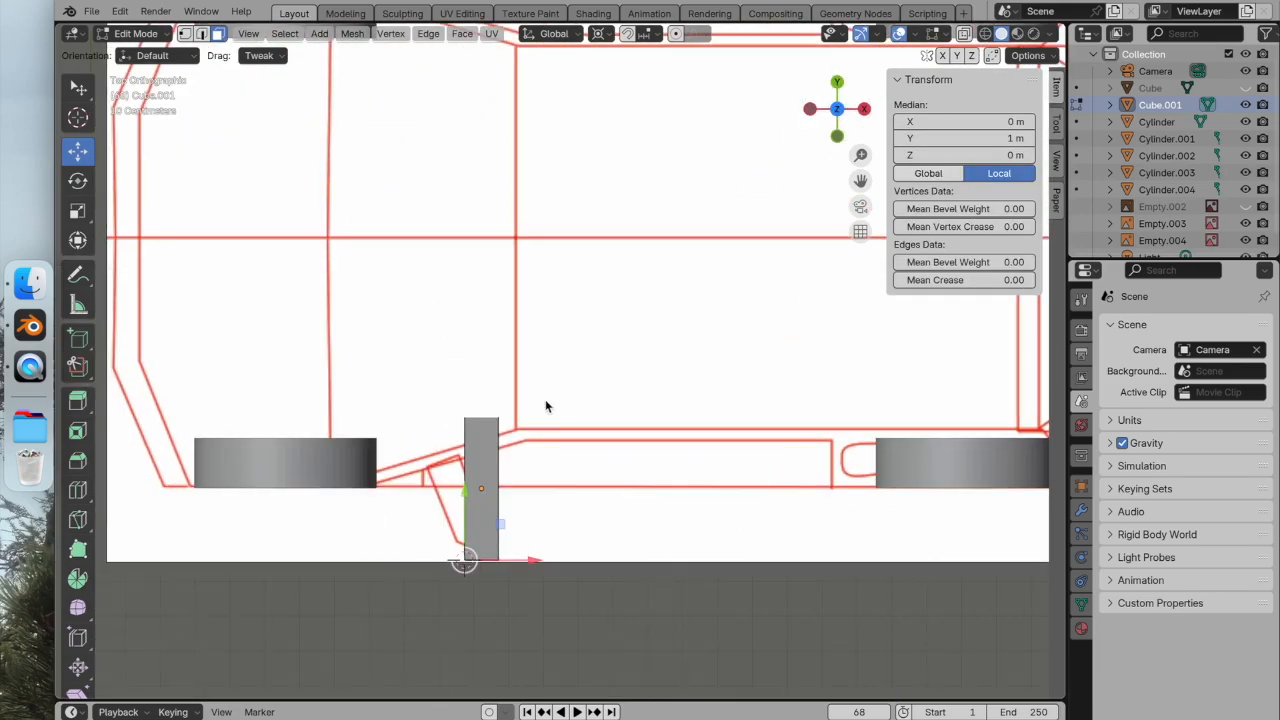
drag(531, 559, 473, 558)
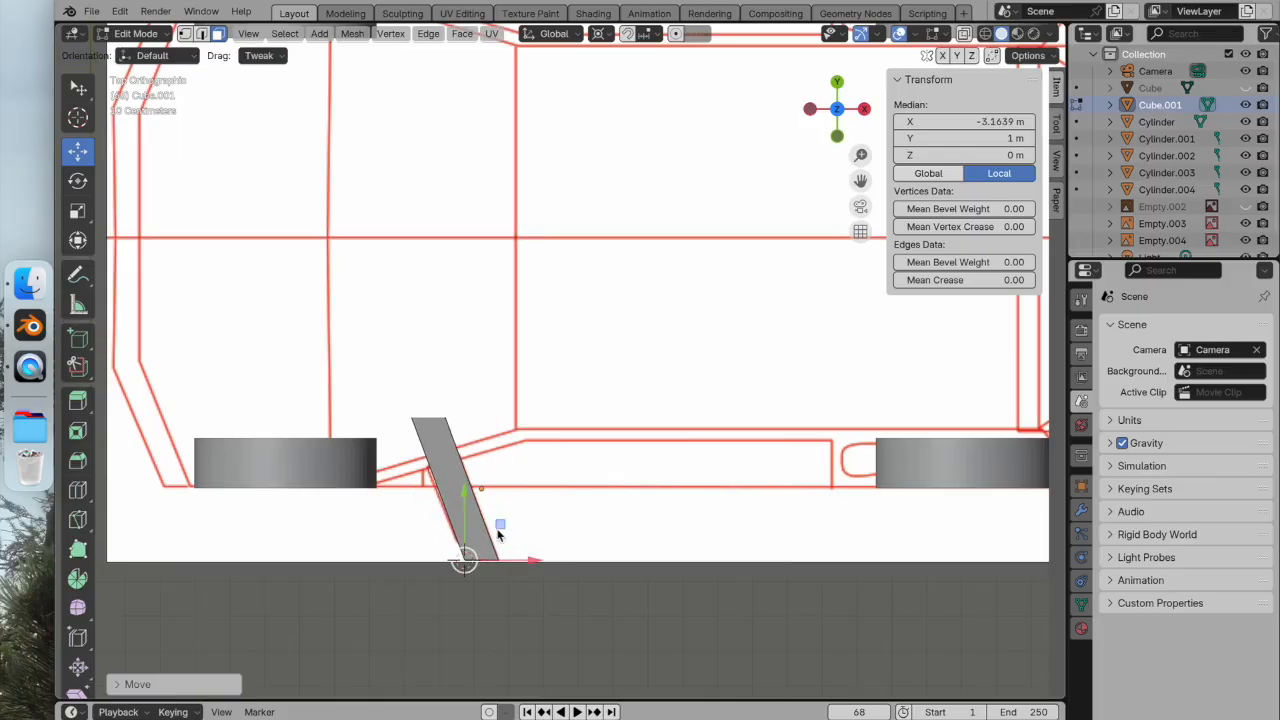
Move the front vertical edge of the mirror's inner end slightly further toward the car's front along X in top view.
scroll(452, 495, up, 1)
middle_drag(436, 510, 468, 476)
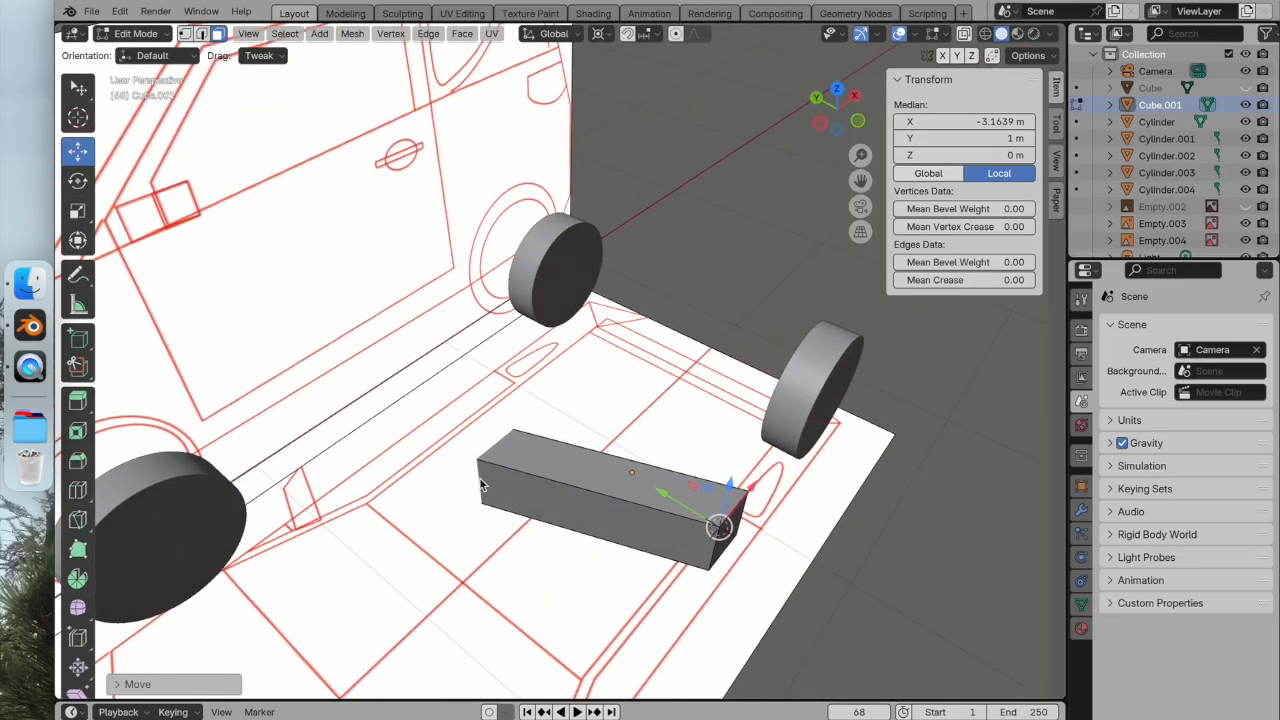
click(481, 485)
click(201, 33)
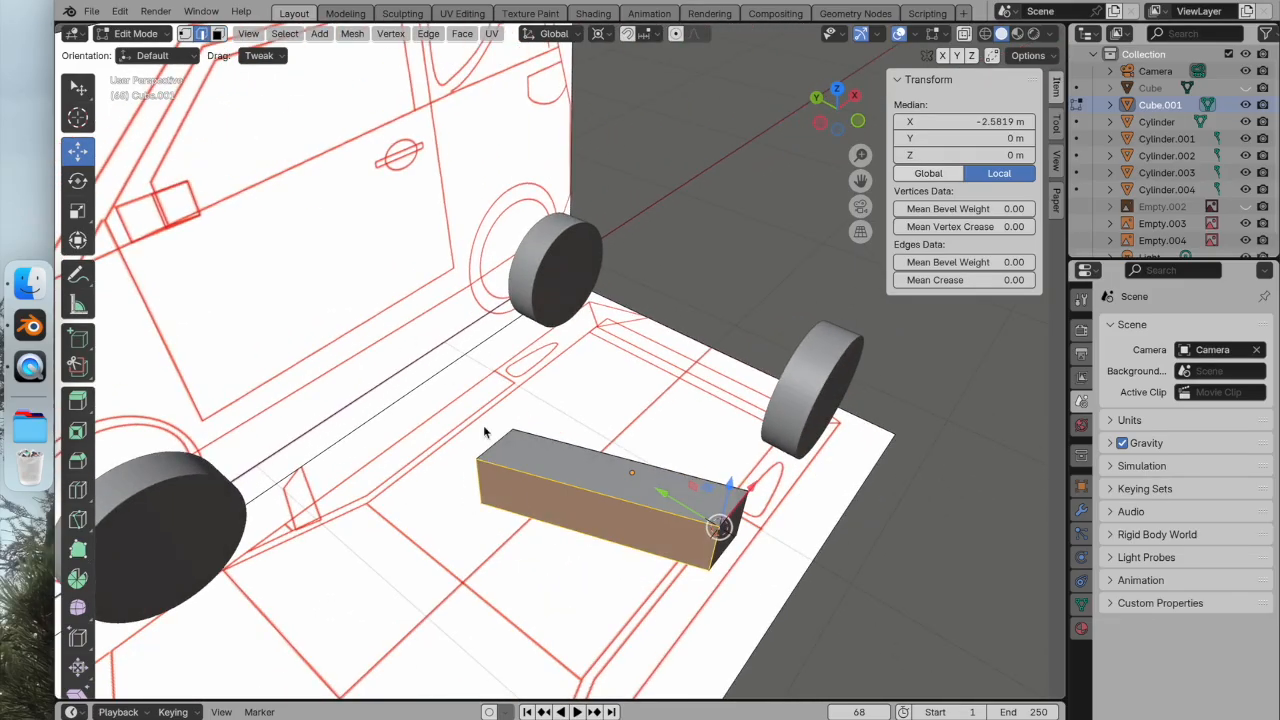
click(481, 486)
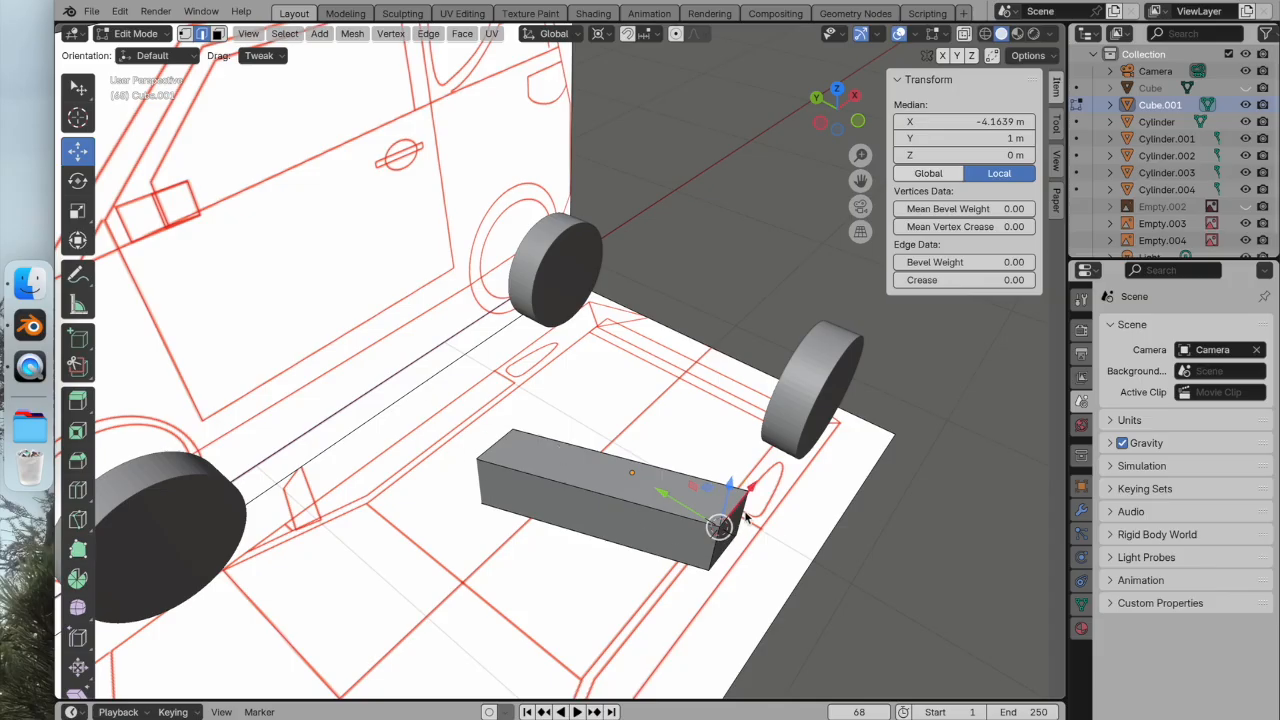
click(837, 91)
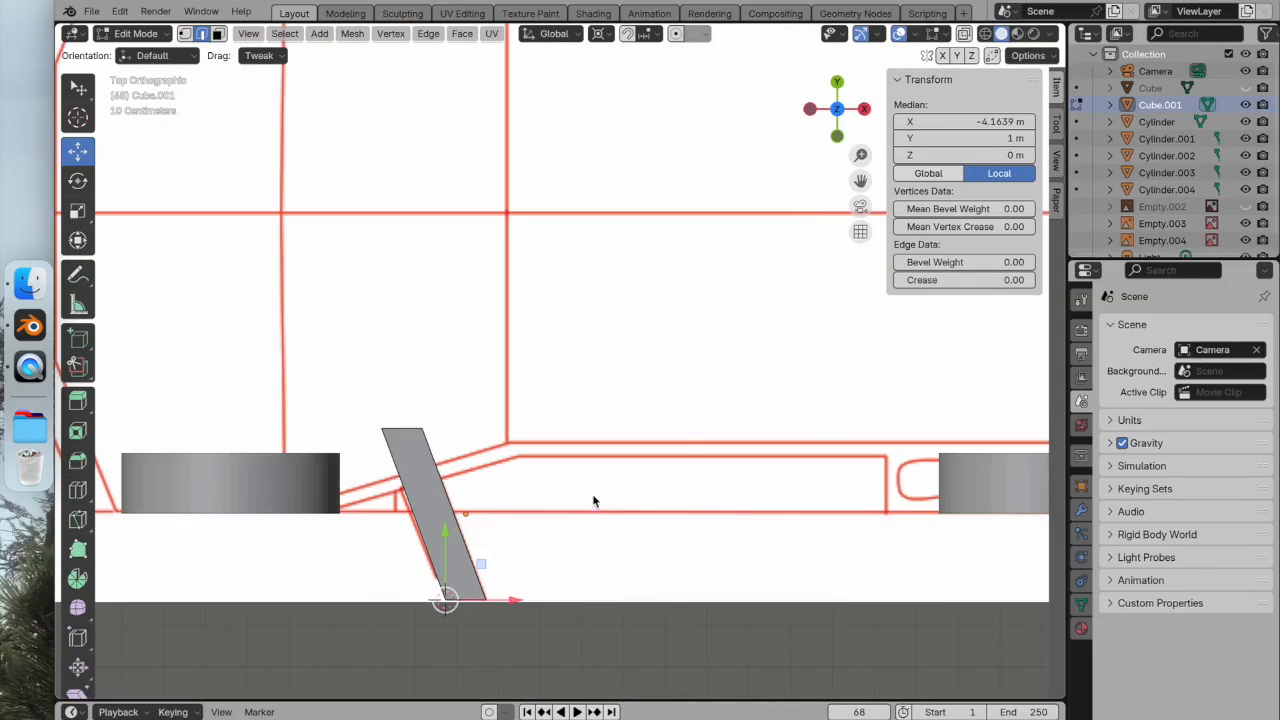
drag(514, 600, 503, 595)
Move the front vertical edge of the mirror's outer end inward along Y and slightly forward along X to match the outline.
middle_drag(503, 595, 605, 428)
click(786, 374)
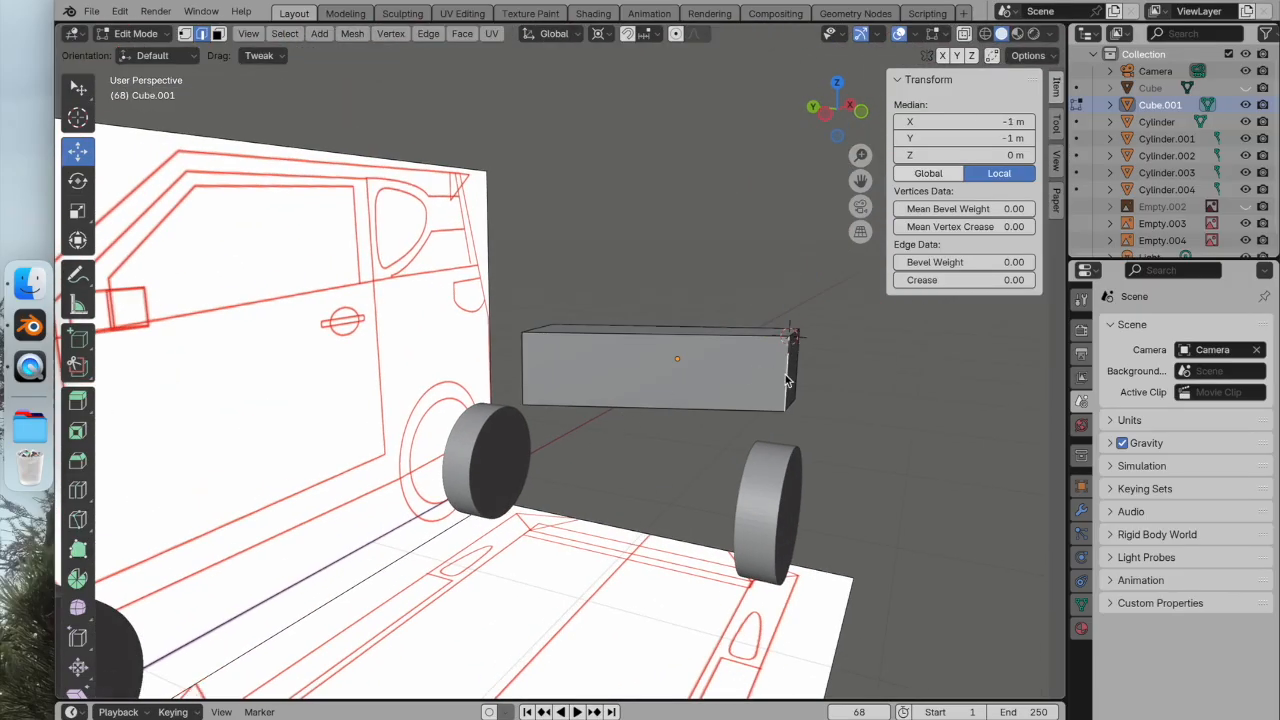
click(837, 84)
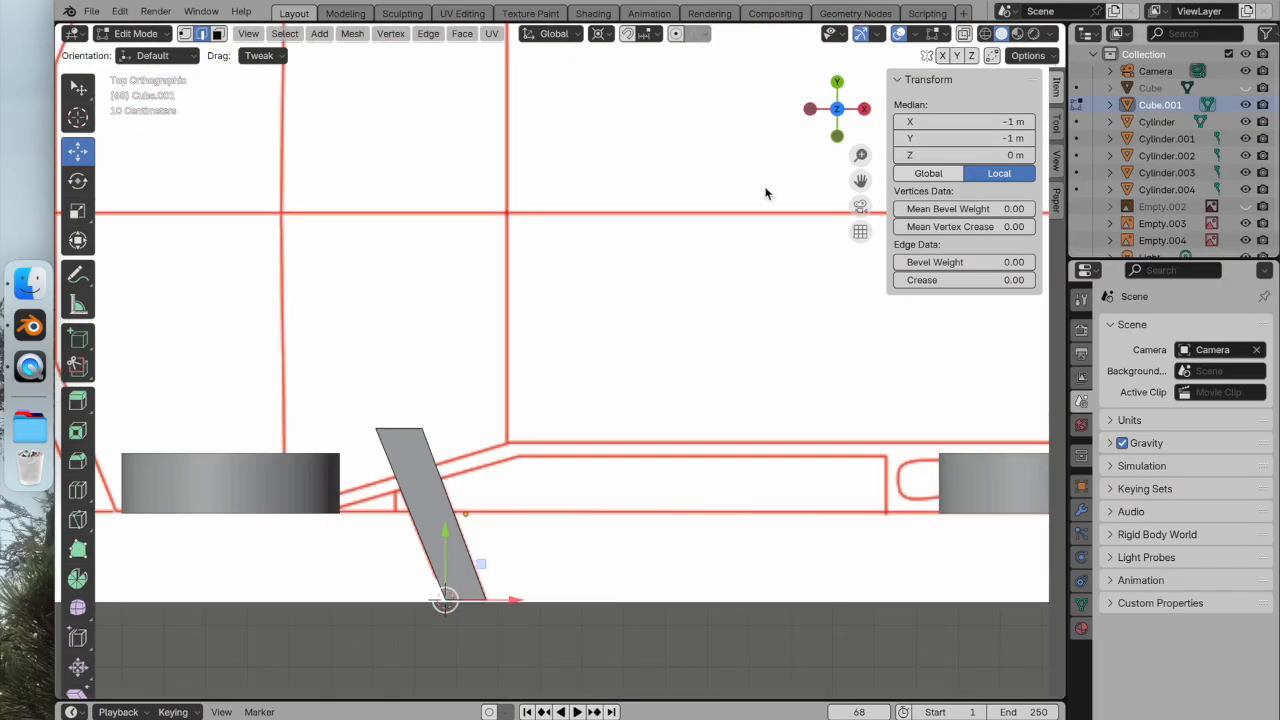
drag(448, 543, 446, 510)
drag(515, 601, 503, 599)
click(581, 558)
Check the mirror block against the side blueprint in front view and return to Object Mode.
middle_drag(581, 558, 628, 310)
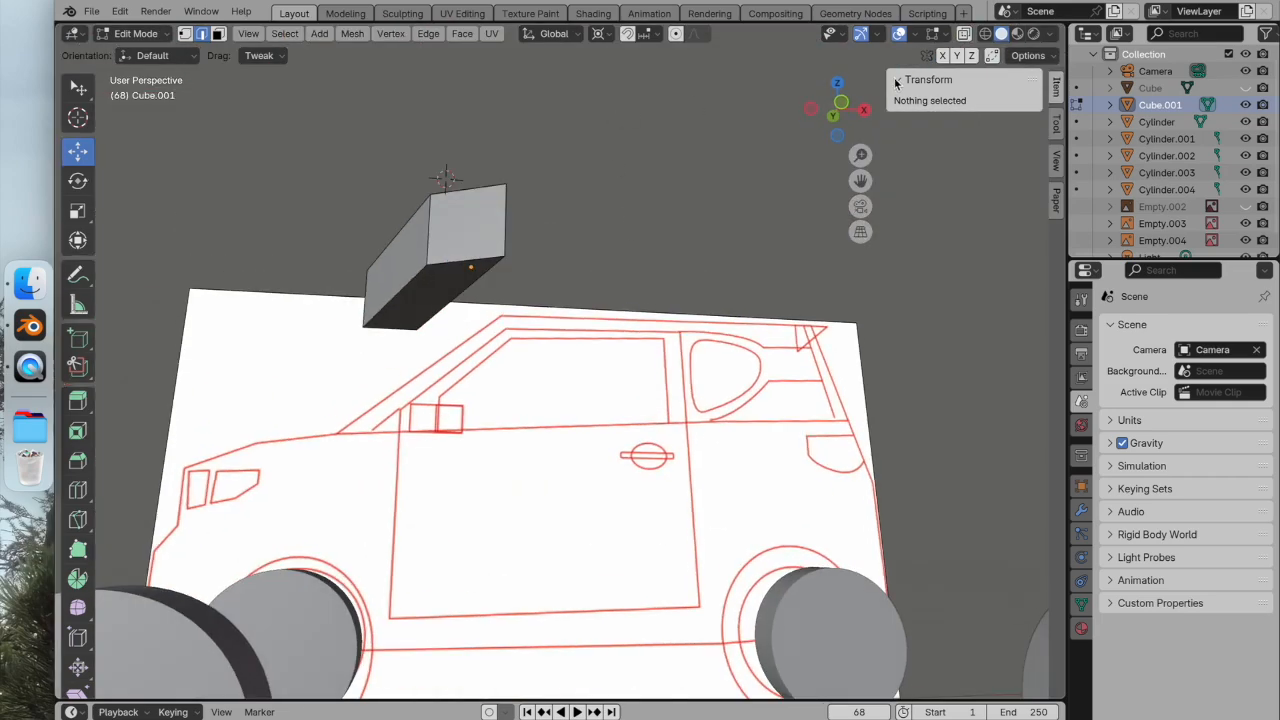
click(834, 115)
scroll(517, 346, down, 3)
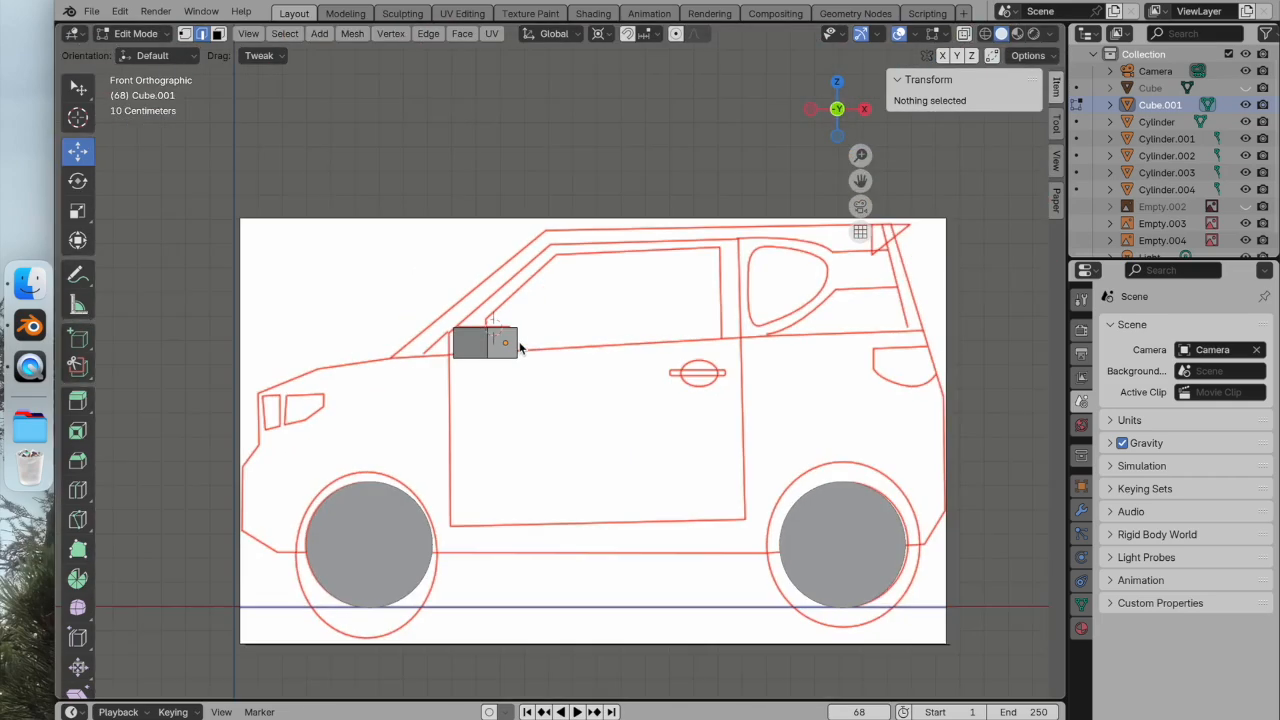
scroll(520, 343, up, 2)
middle_drag(467, 119, 520, 297)
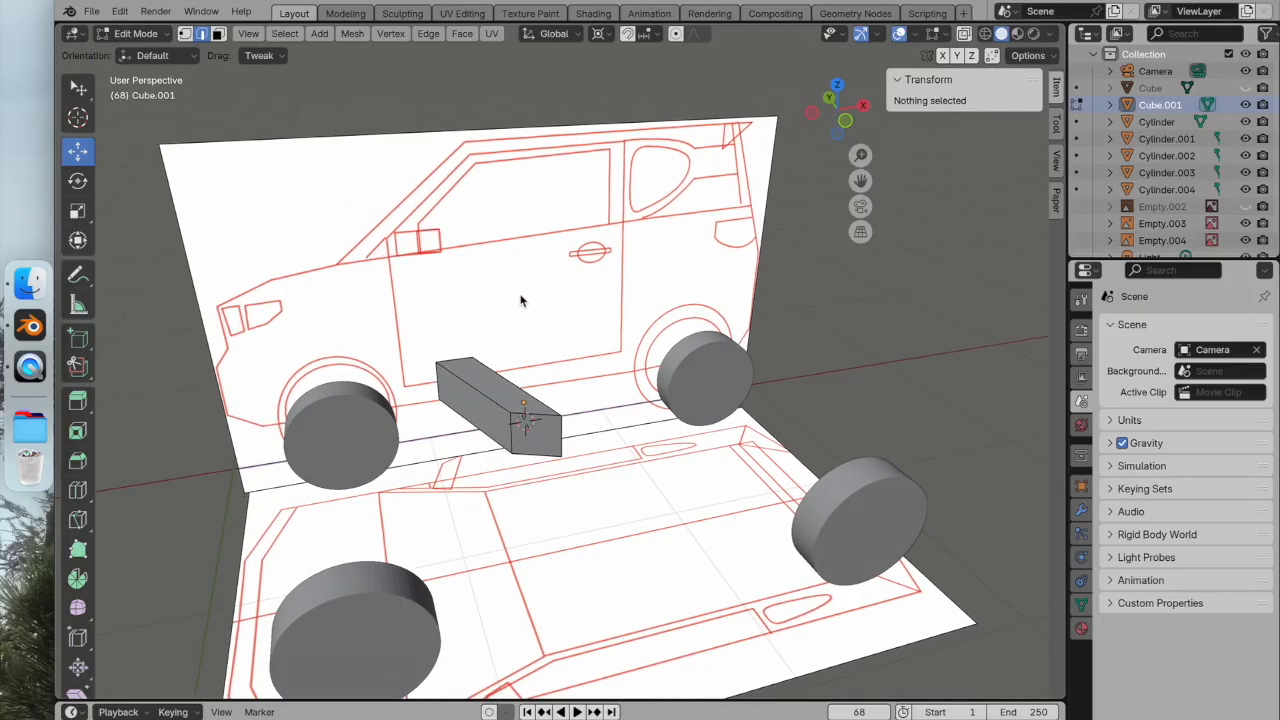
click(137, 34)
click(143, 48)
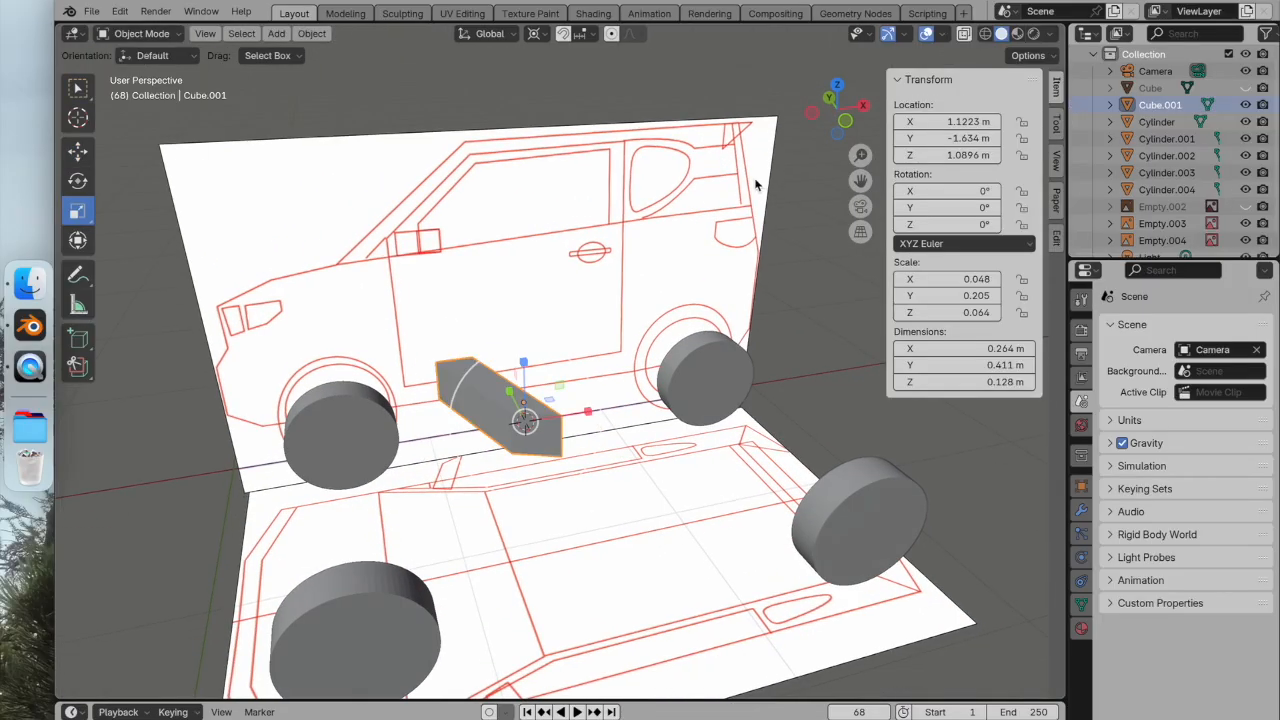
Unhide the car body and compare the side mirror's position with it in top view, toggling X-ray display.
scroll(793, 288, down, 2)
click(783, 349)
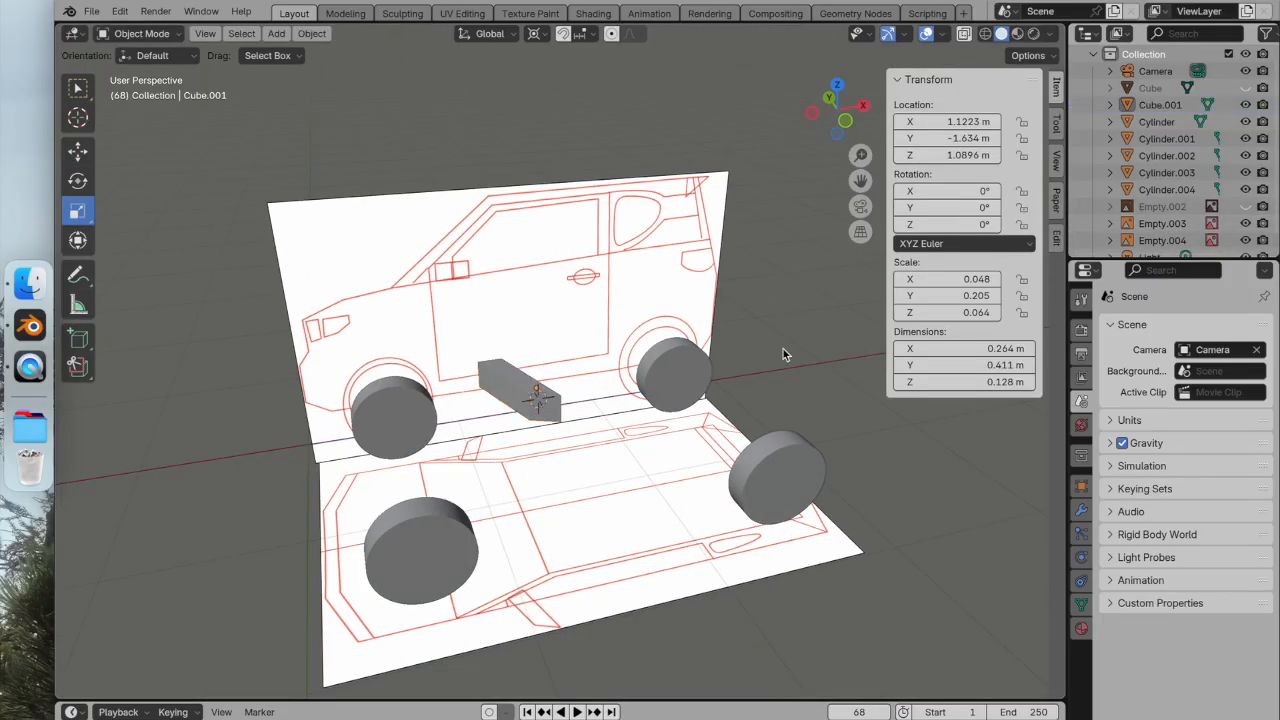
click(1245, 88)
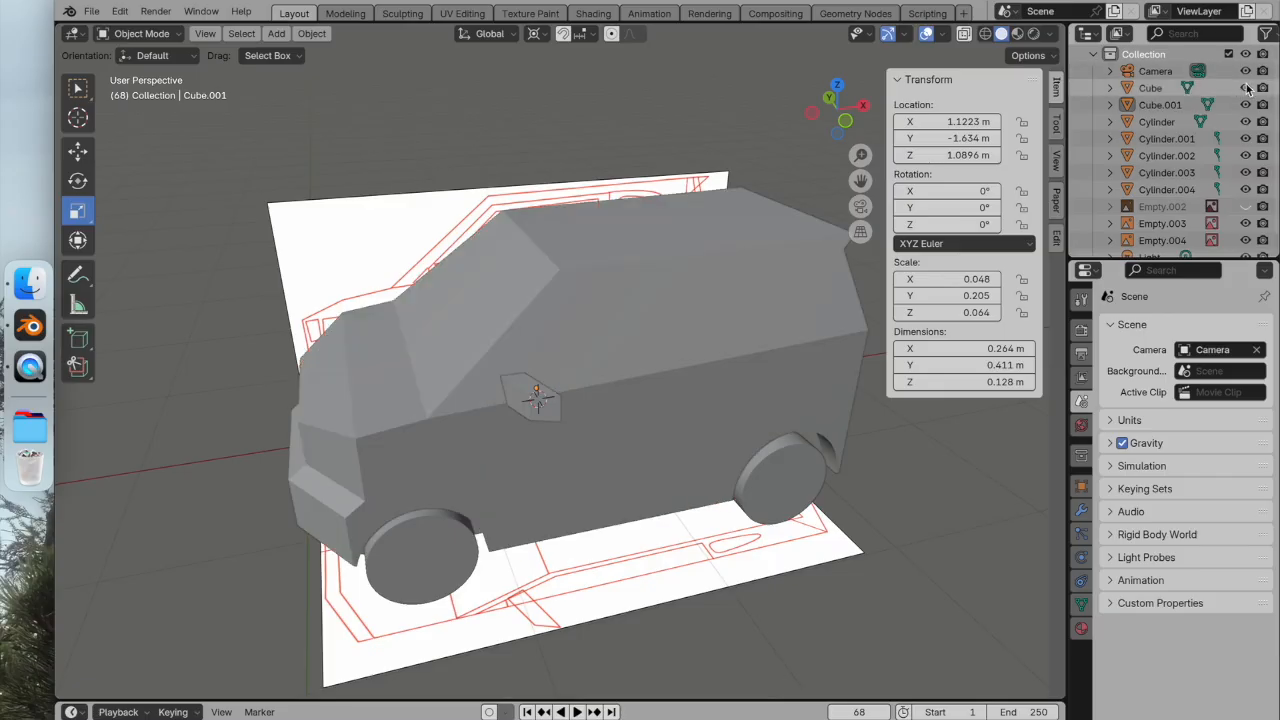
scroll(788, 280, down, 2)
middle_drag(788, 276, 793, 307)
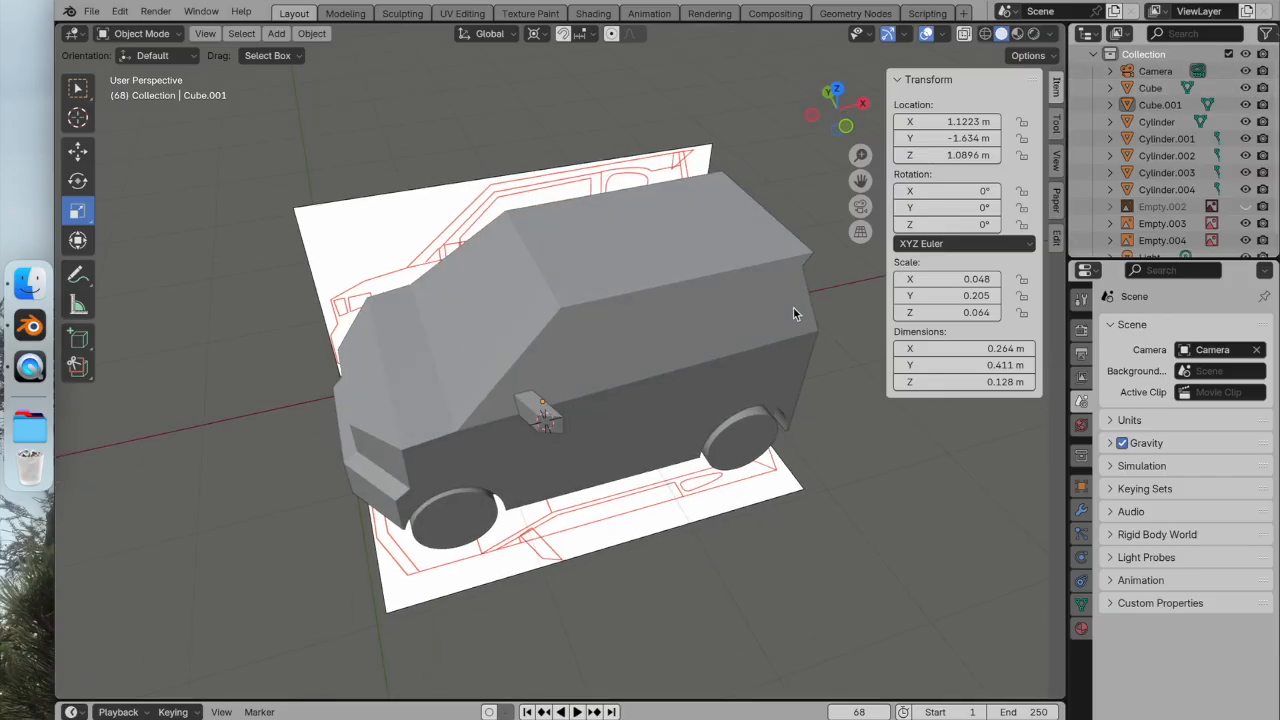
click(837, 86)
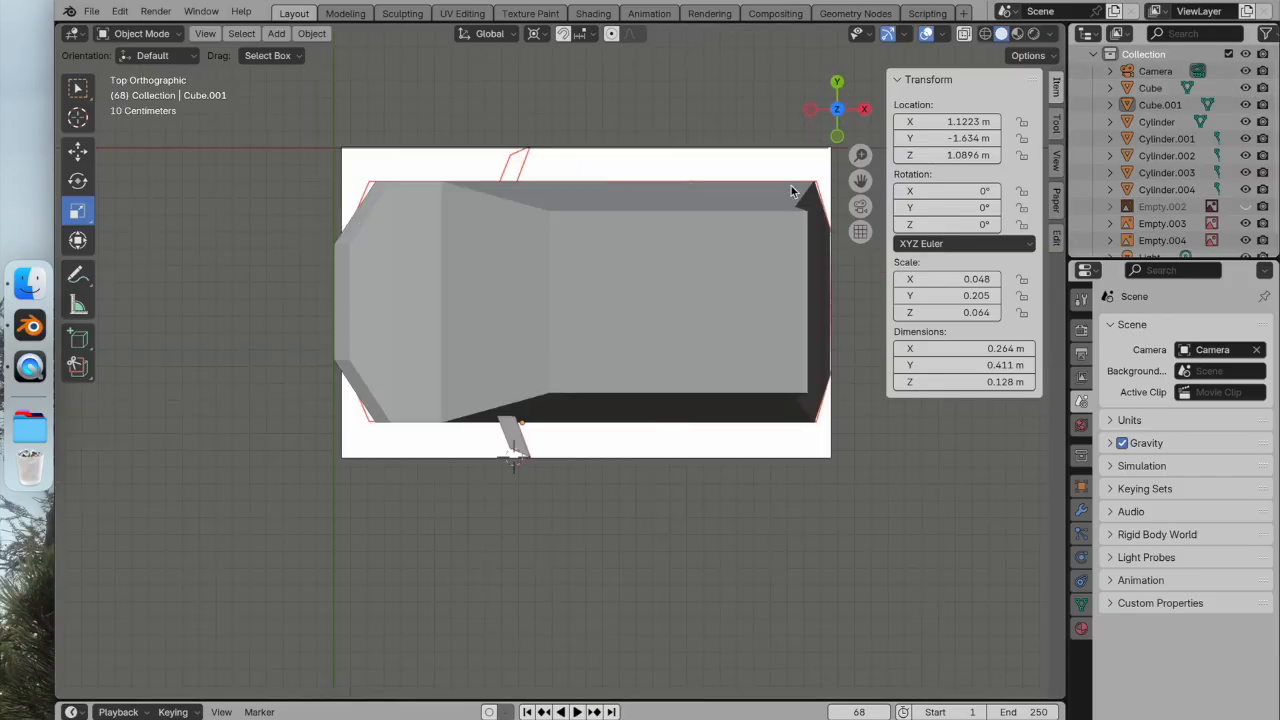
click(965, 34)
click(965, 34)
click(965, 34)
click(965, 34)
middle_drag(495, 498, 583, 424)
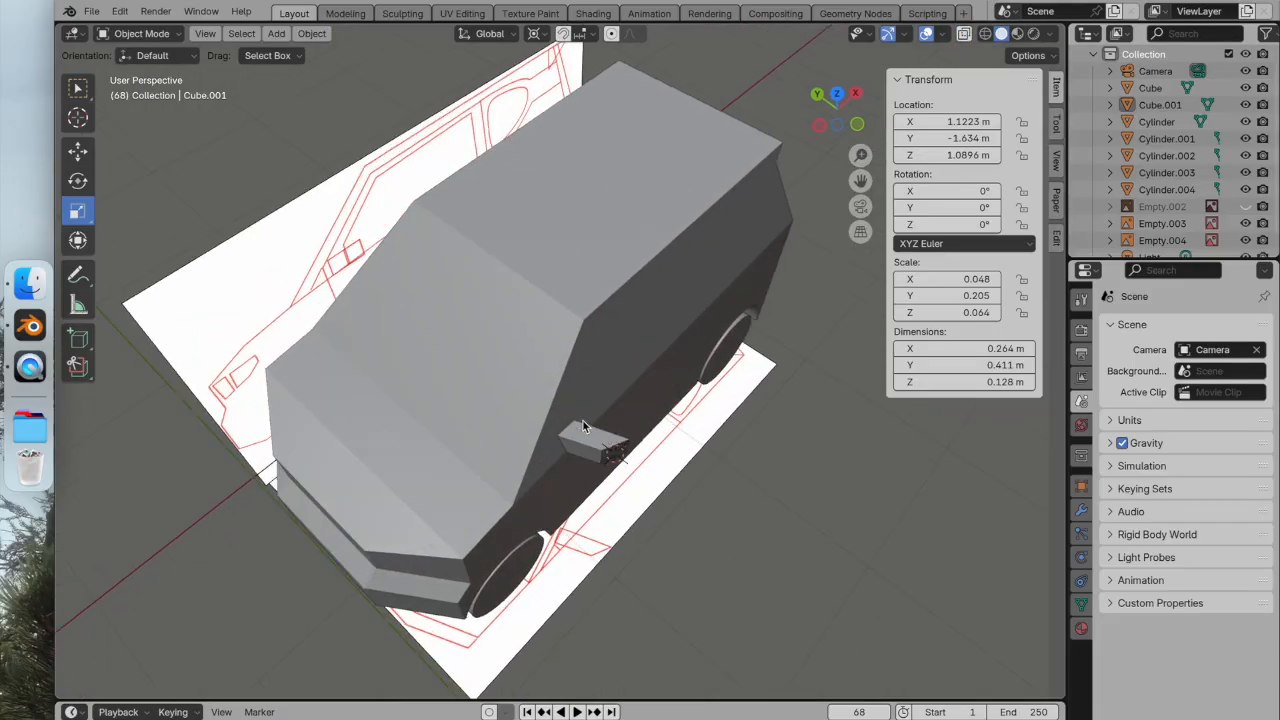
Duplicate the side mirror object, leaving the copy in place.
click(583, 428)
right_click(583, 432)
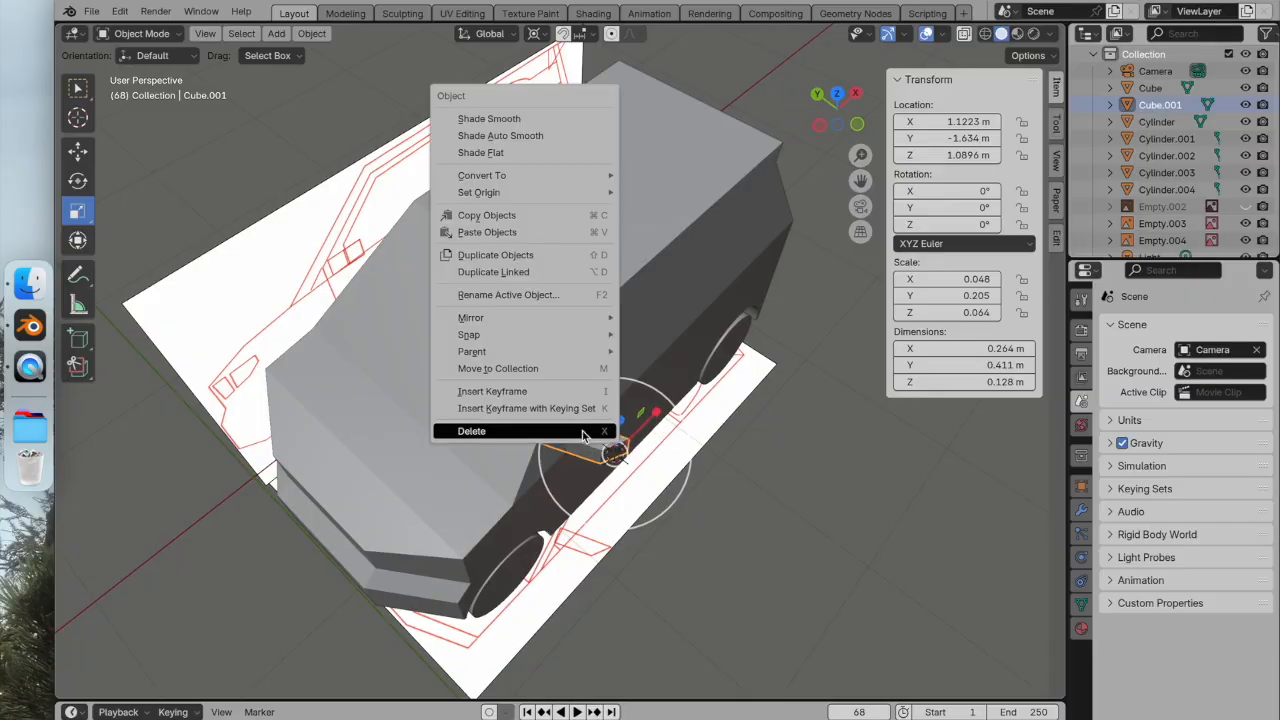
click(575, 256)
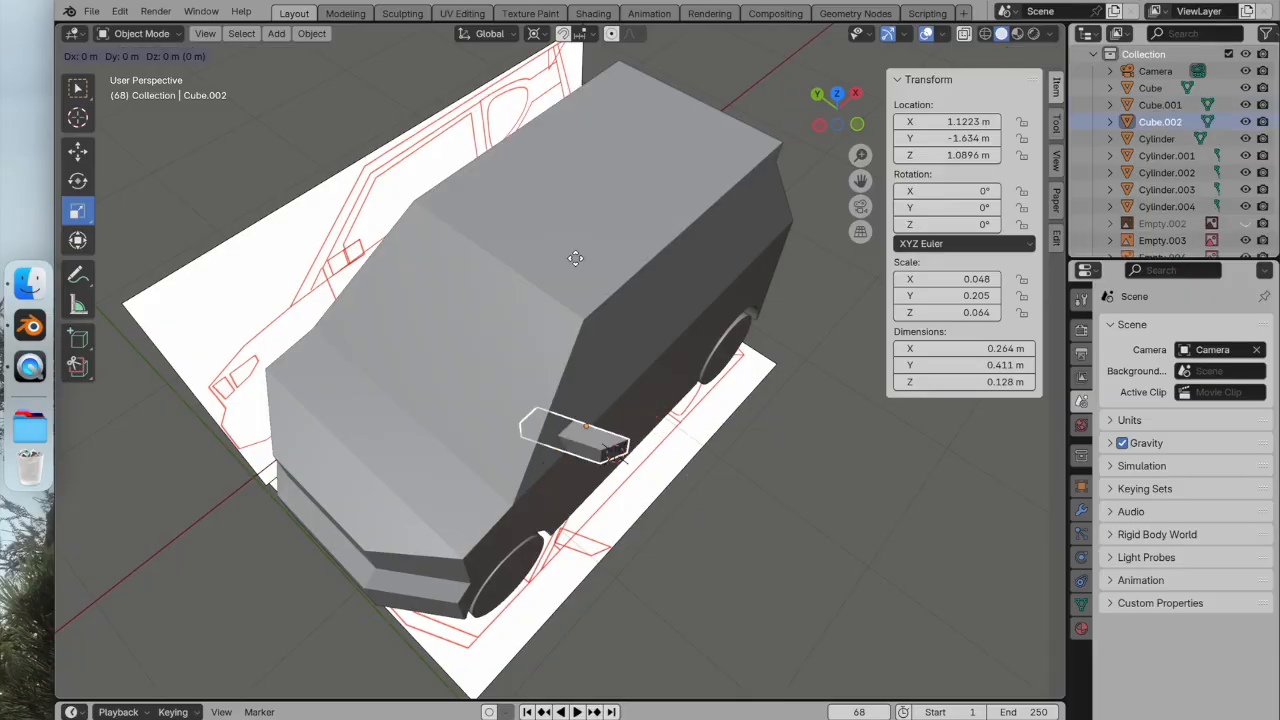
click(575, 258)
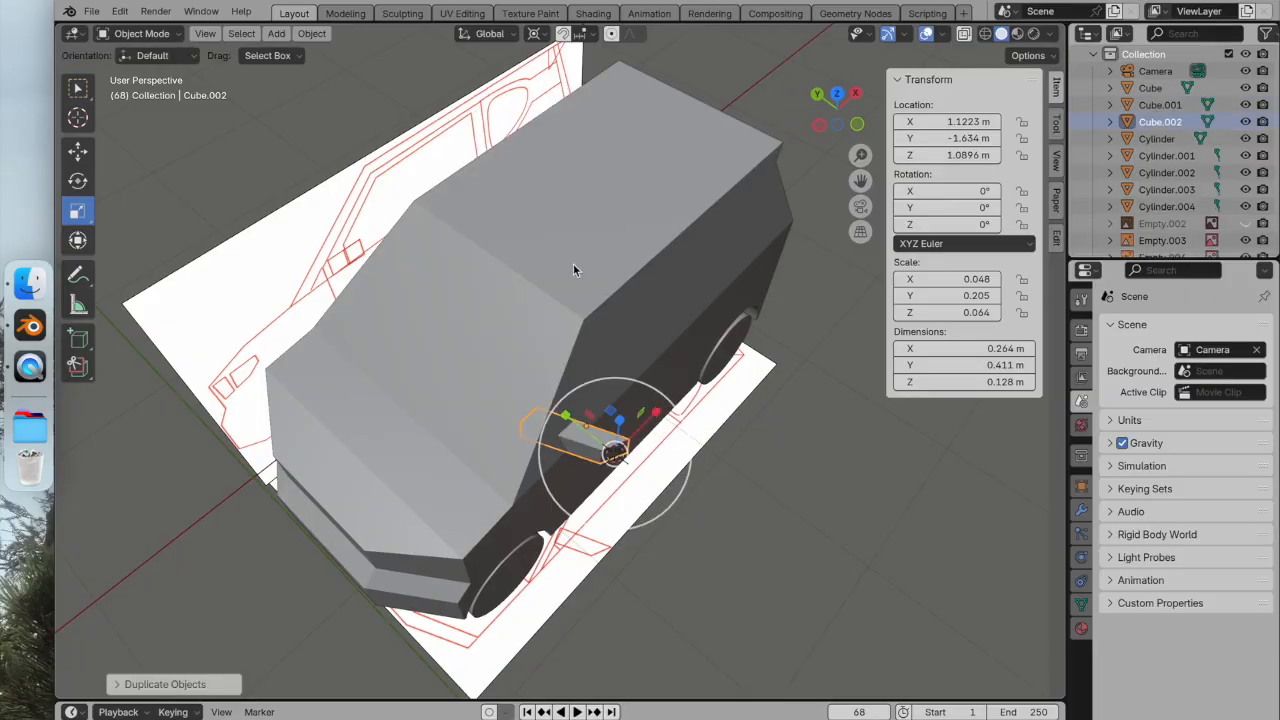
Mirror the duplicated side mirror along the global Y axis.
right_click(560, 277)
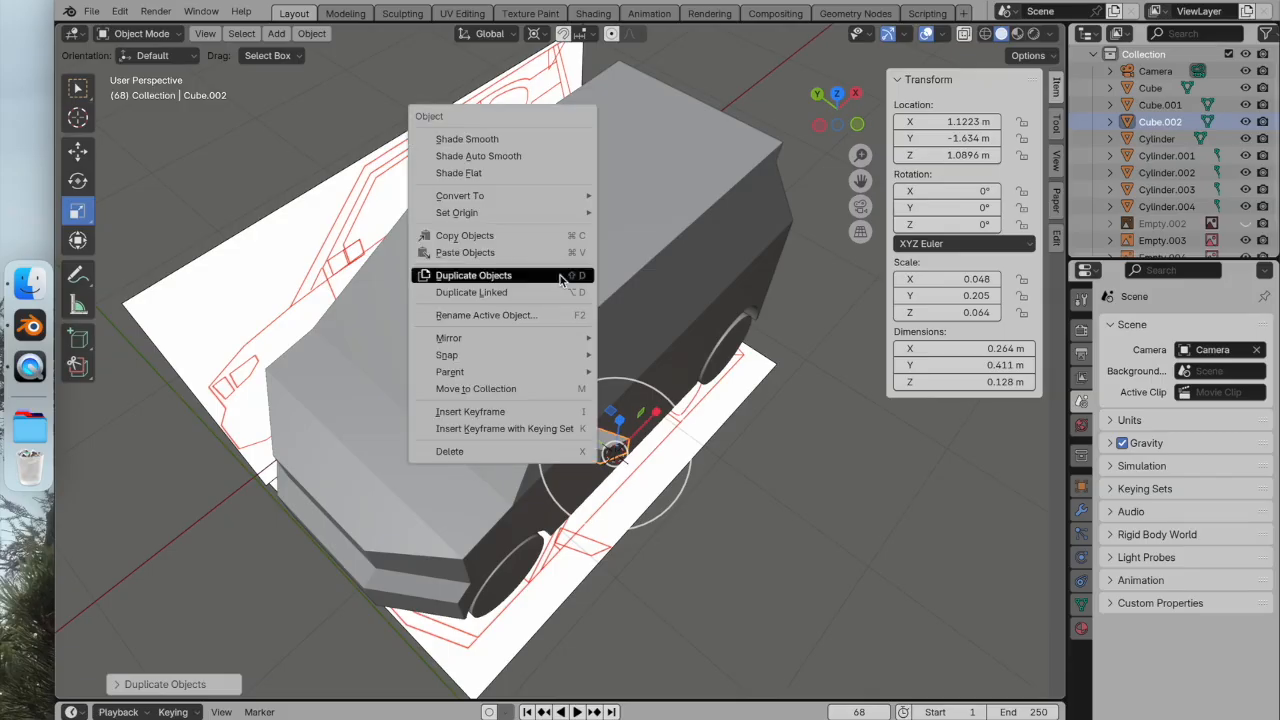
mouse_move(537, 338)
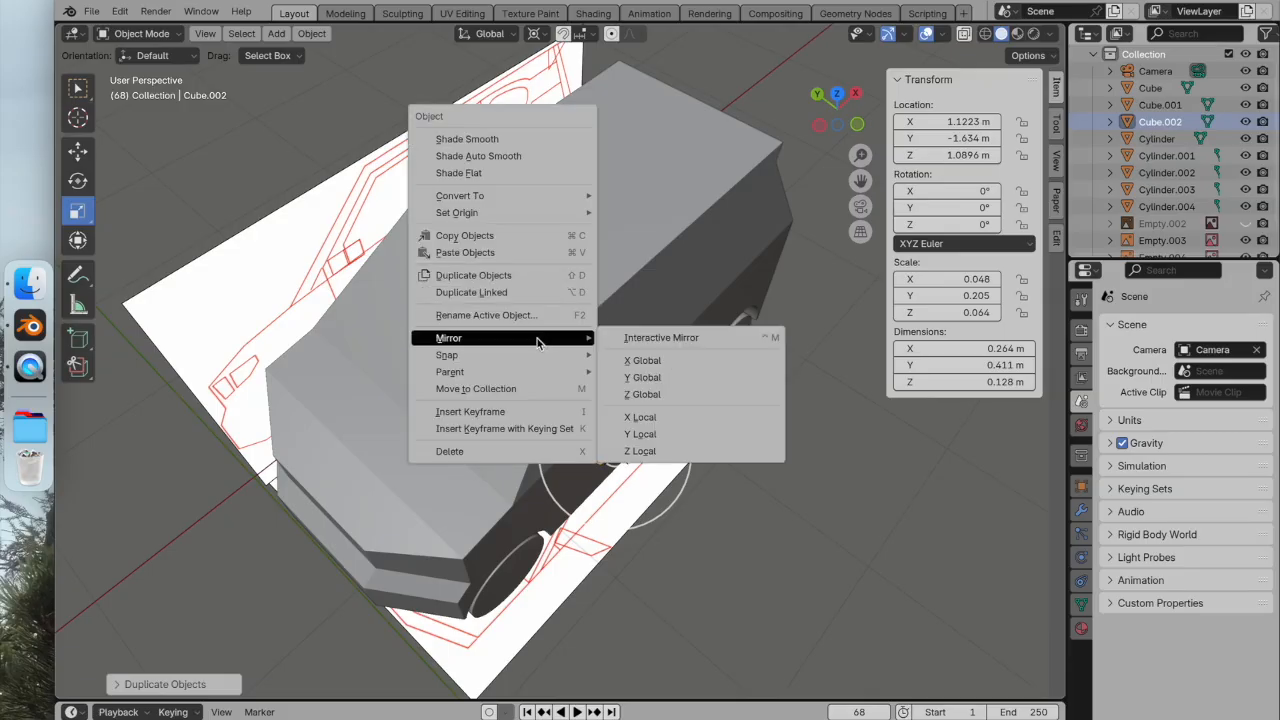
click(675, 377)
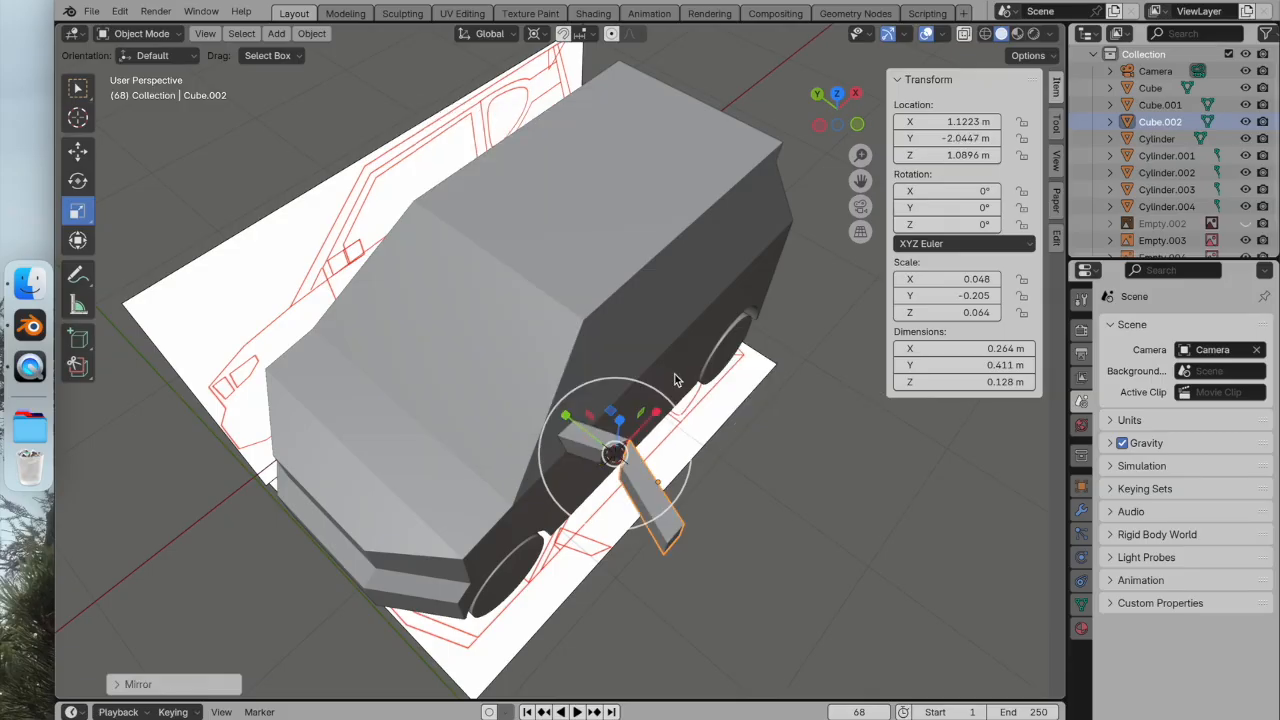
middle_drag(766, 525, 874, 476)
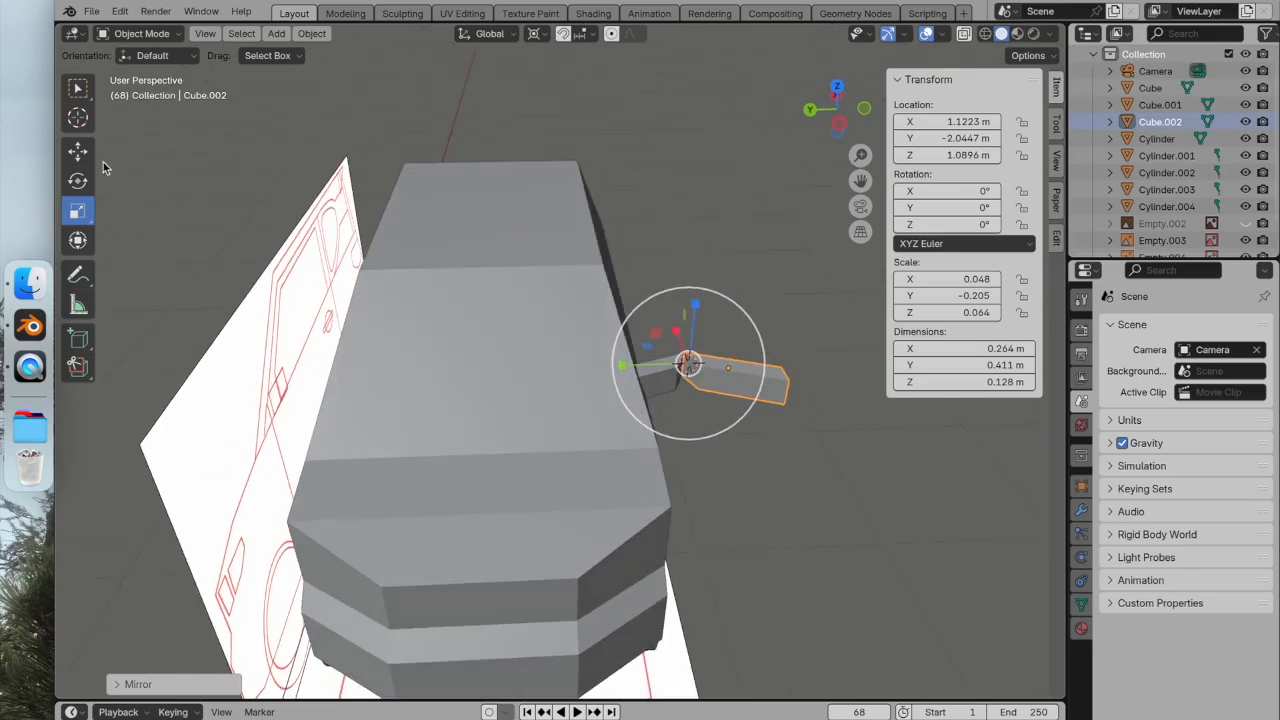
Move the duplicated side mirror along Y to about -0.197 m on the car's opposite side, aligning it with the top blueprint.
click(78, 150)
shift+middle_drag(597, 378, 751, 429)
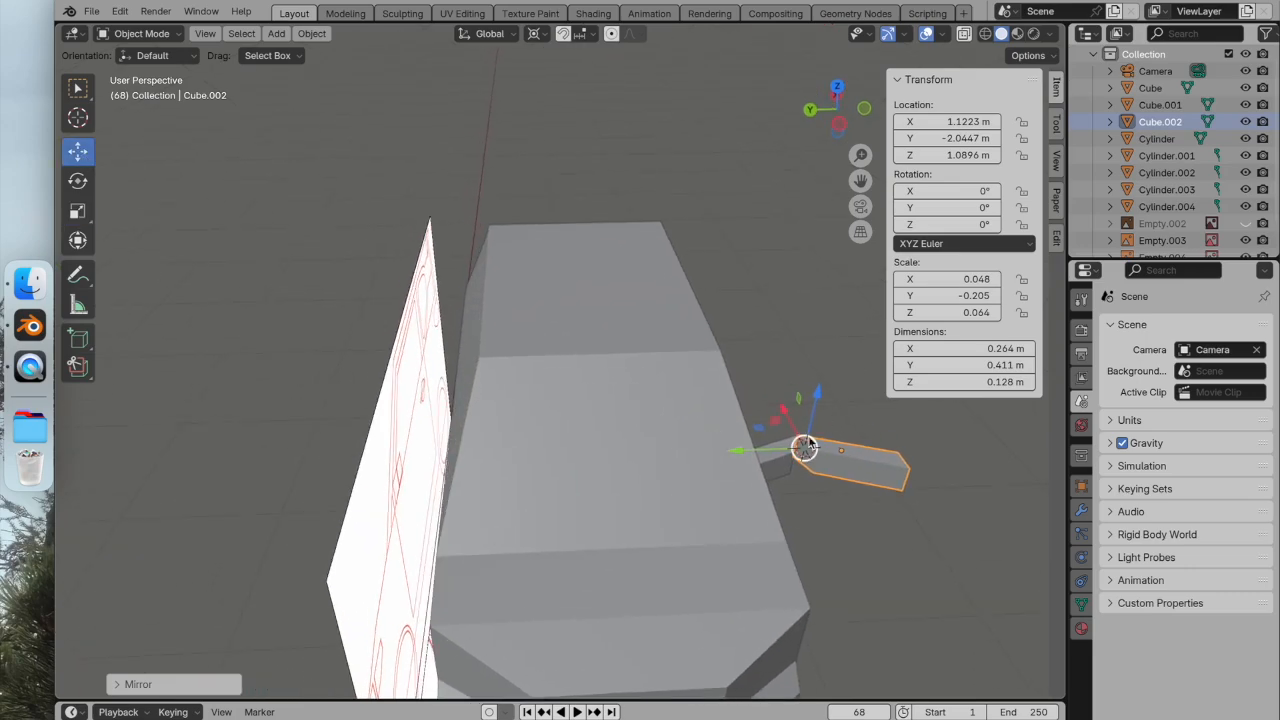
drag(740, 456, 420, 470)
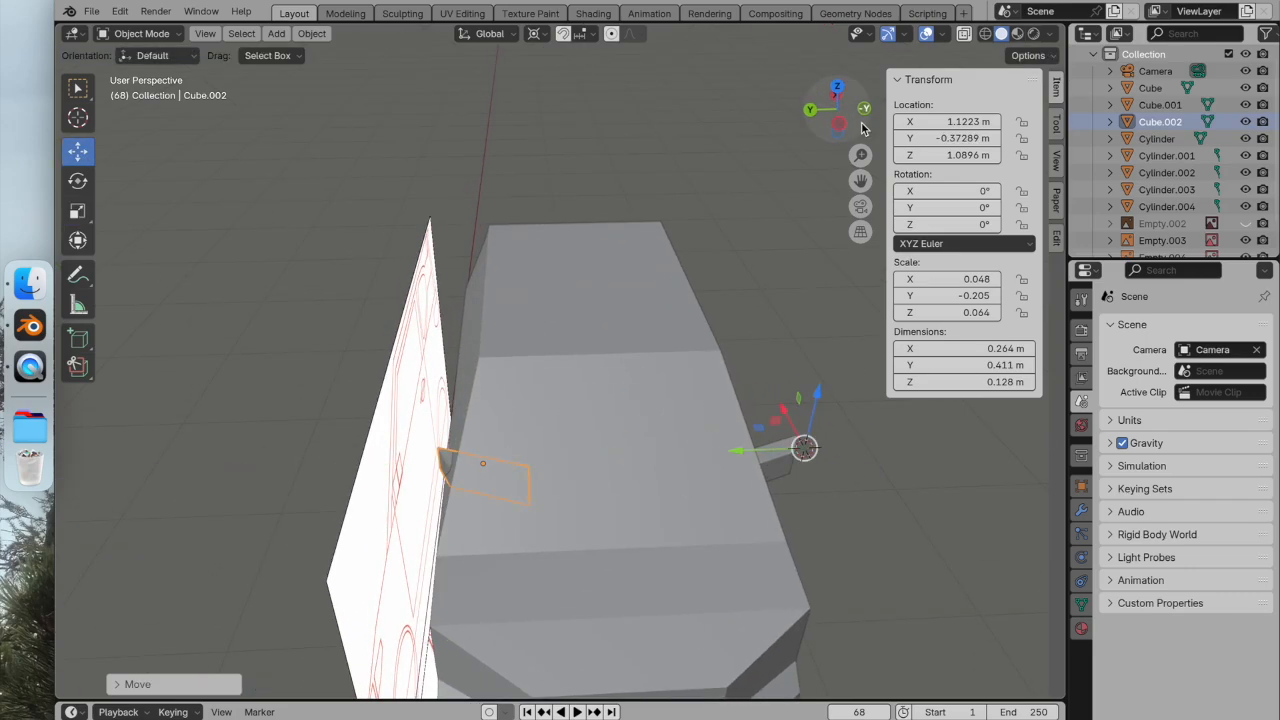
click(838, 96)
drag(842, 98, 838, 90)
click(837, 86)
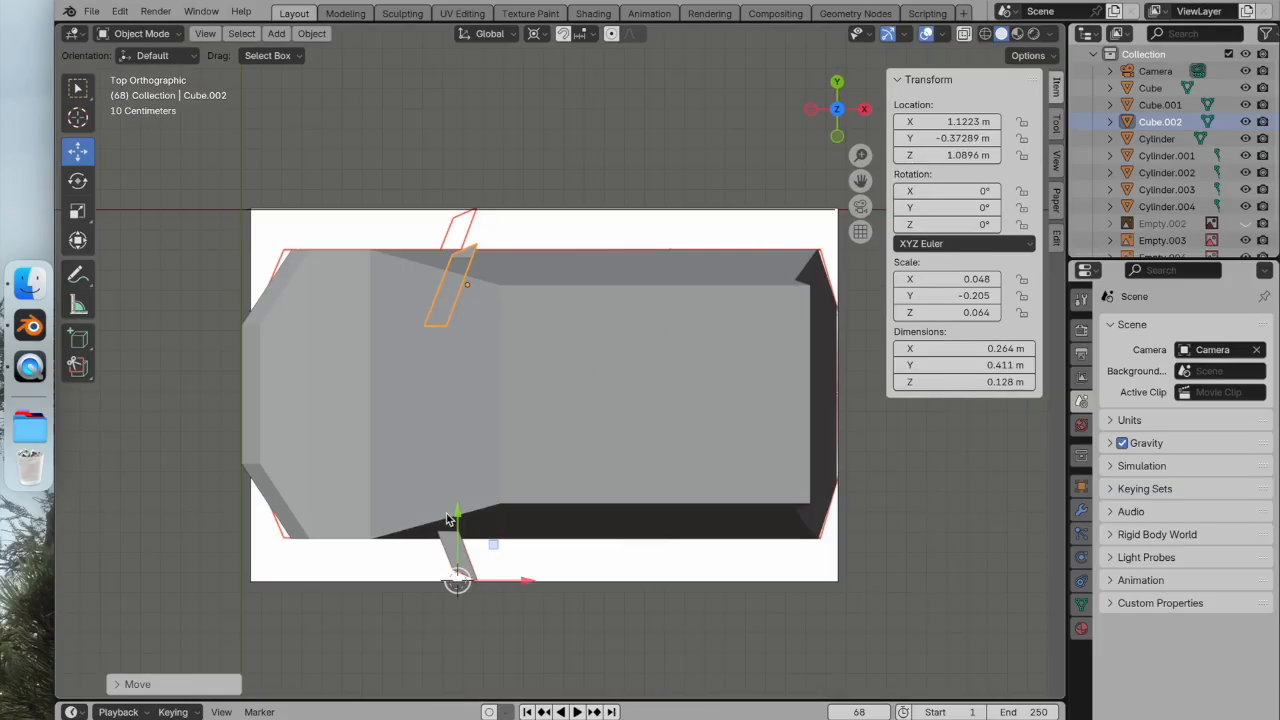
drag(456, 517, 448, 474)
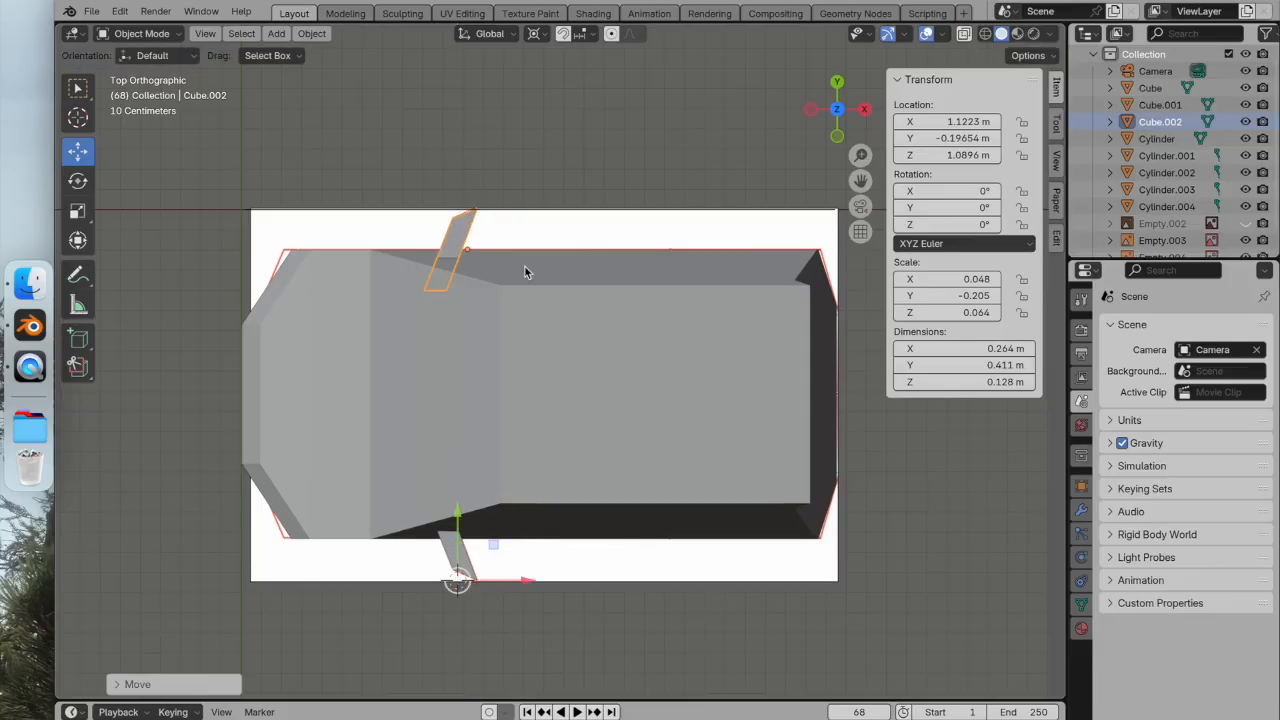
click(506, 160)
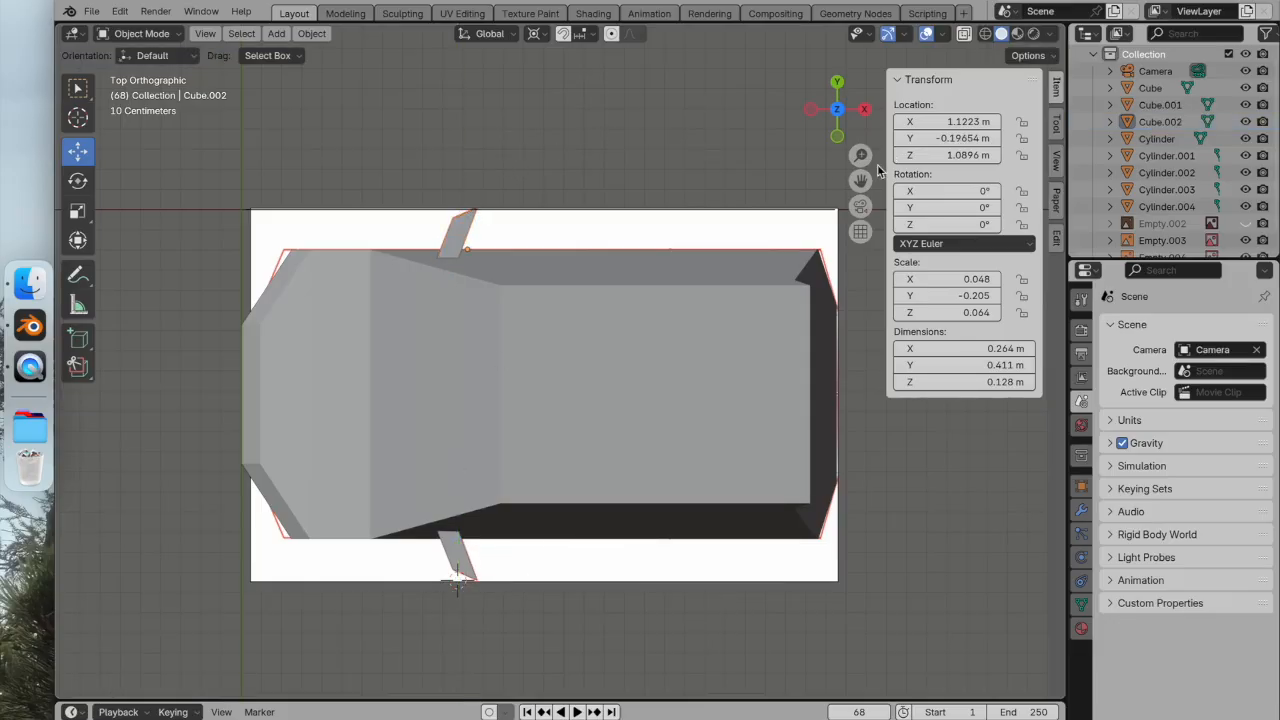
Hide the two remaining blueprint reference images, Empty.003 and Empty.004.
click(1245, 240)
scroll(1222, 203, down, 1)
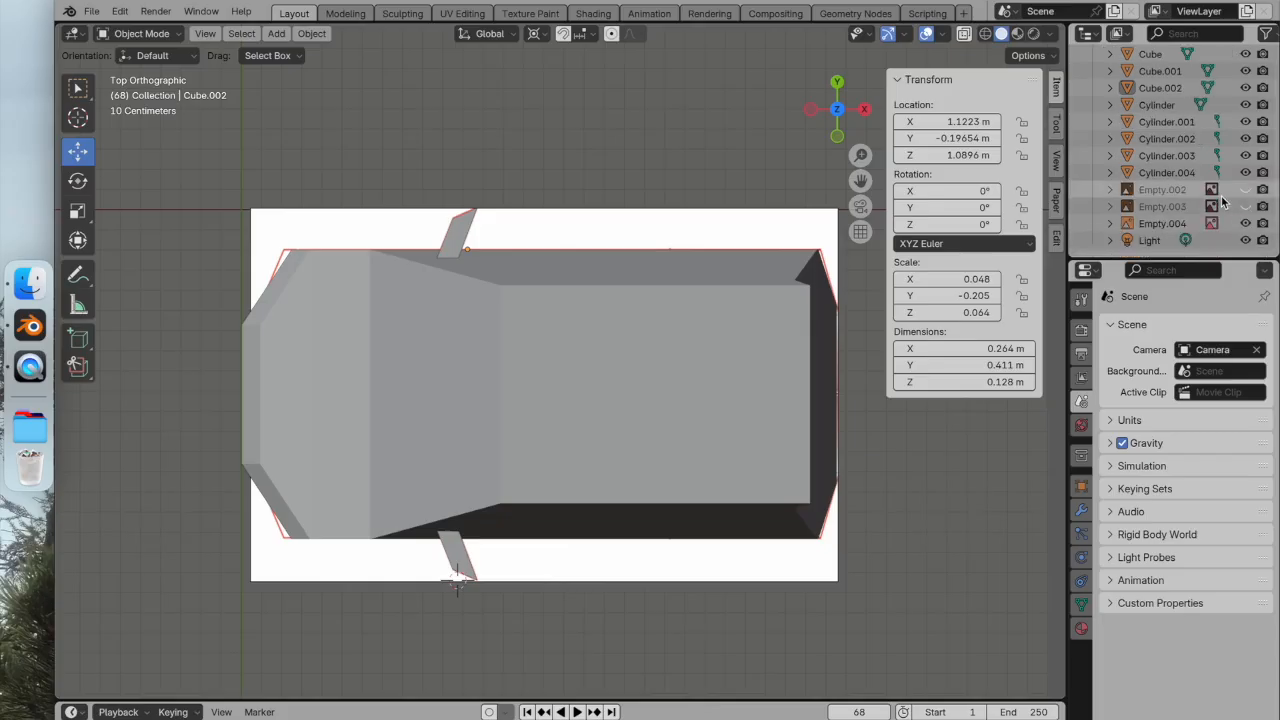
click(1245, 223)
Shift the duplicated side mirror slightly inward along Y to about -0.214 m in the left orthographic view.
middle_drag(700, 280, 862, 135)
click(842, 118)
scroll(745, 209, up, 1)
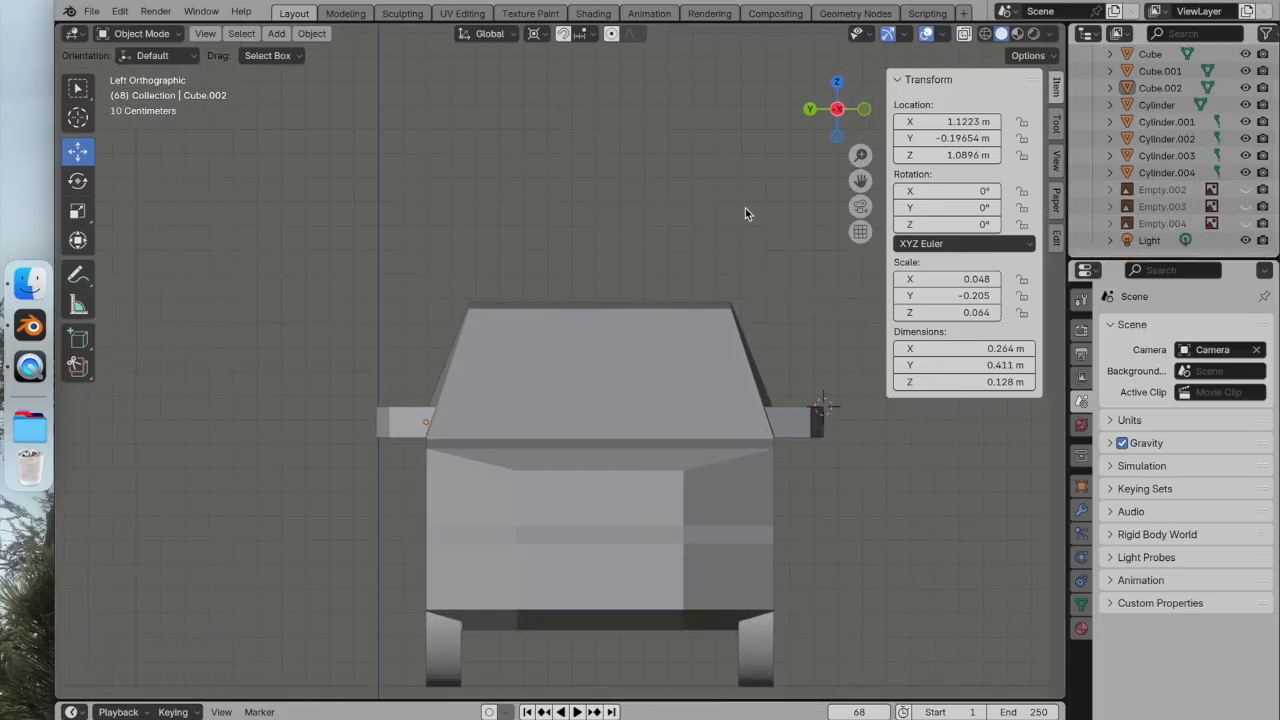
scroll(745, 208, up, 2)
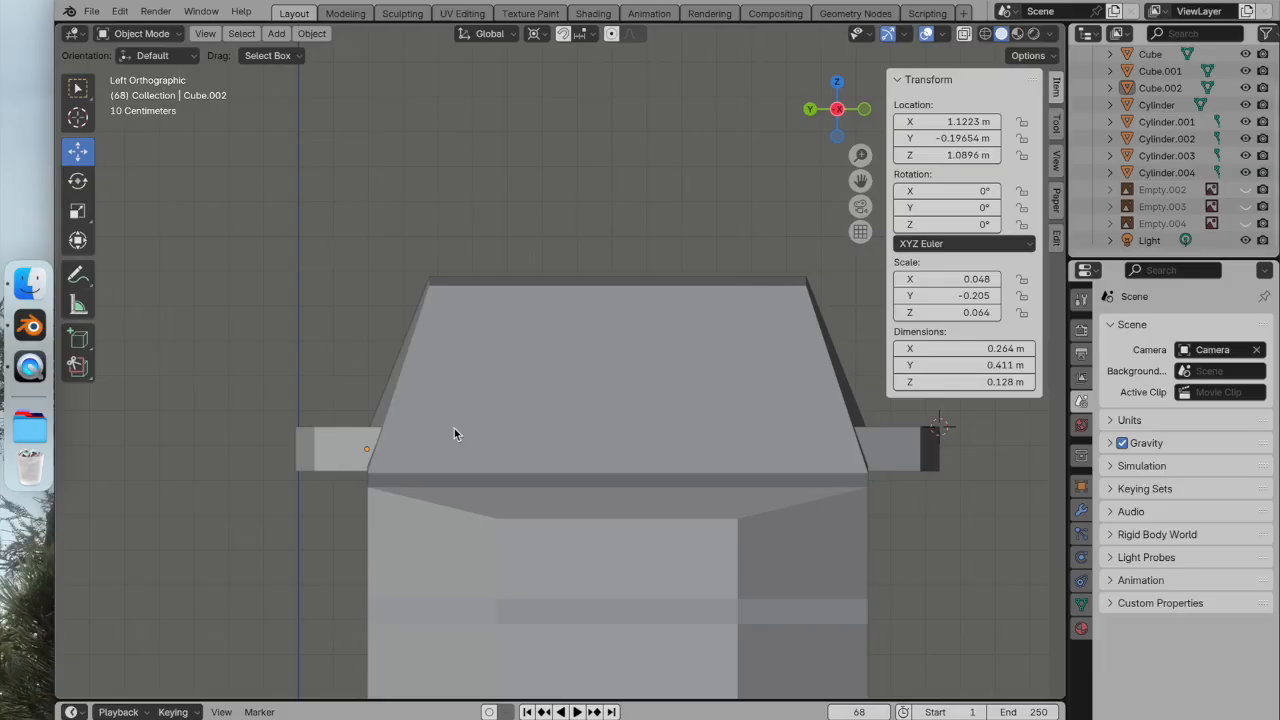
click(342, 447)
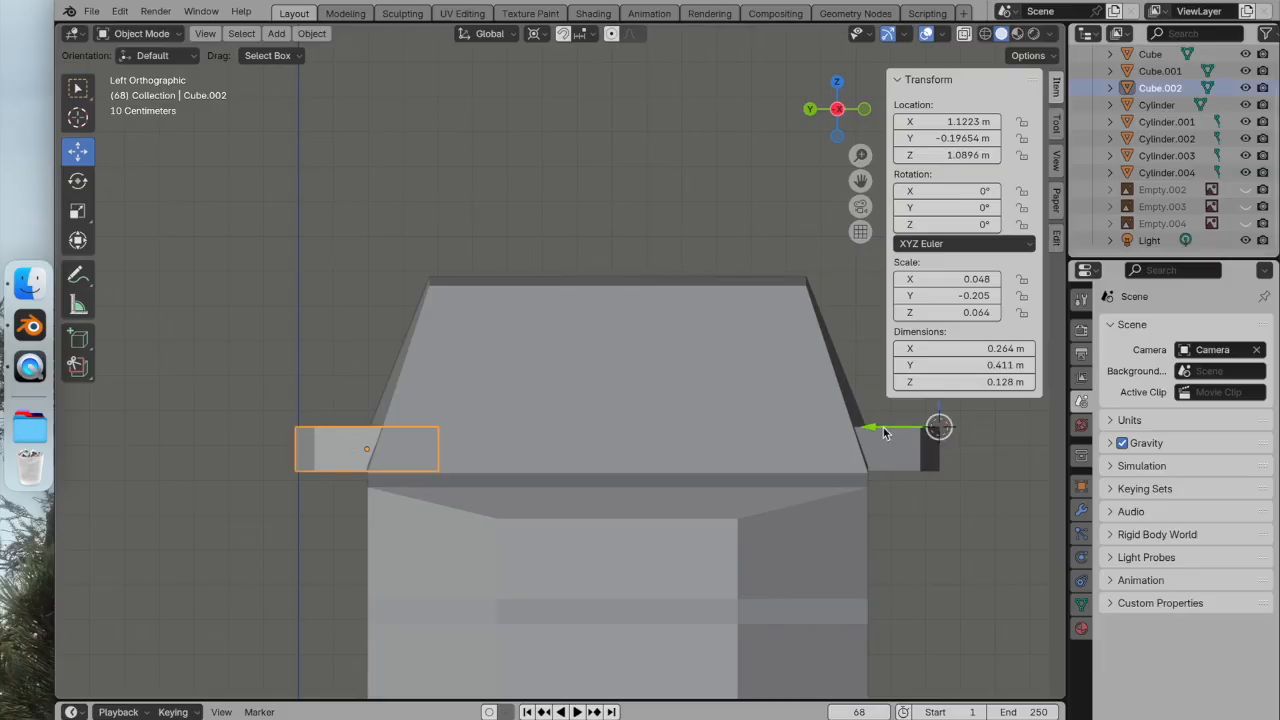
drag(872, 432, 878, 432)
click(800, 130)
Compare the placement of both side mirrors against the body from above, in perspective and in left view, selecting both.
click(837, 83)
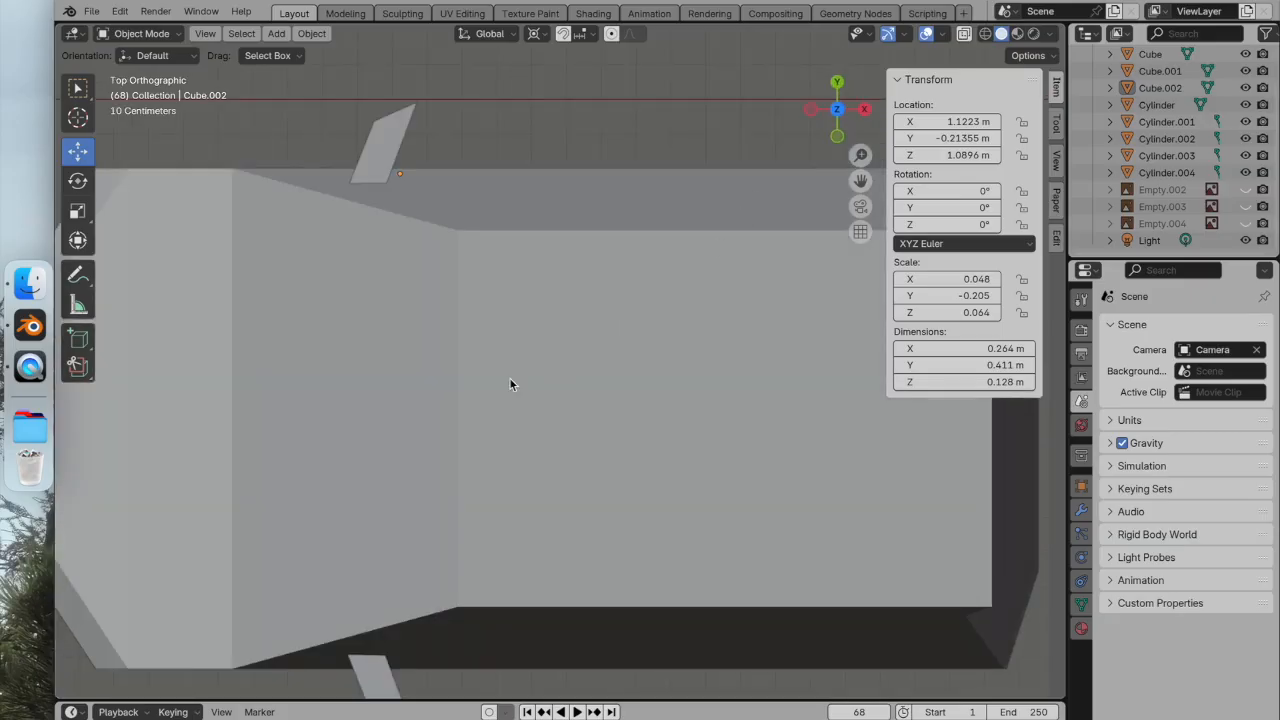
scroll(444, 435, down, 3)
scroll(444, 435, up, 1)
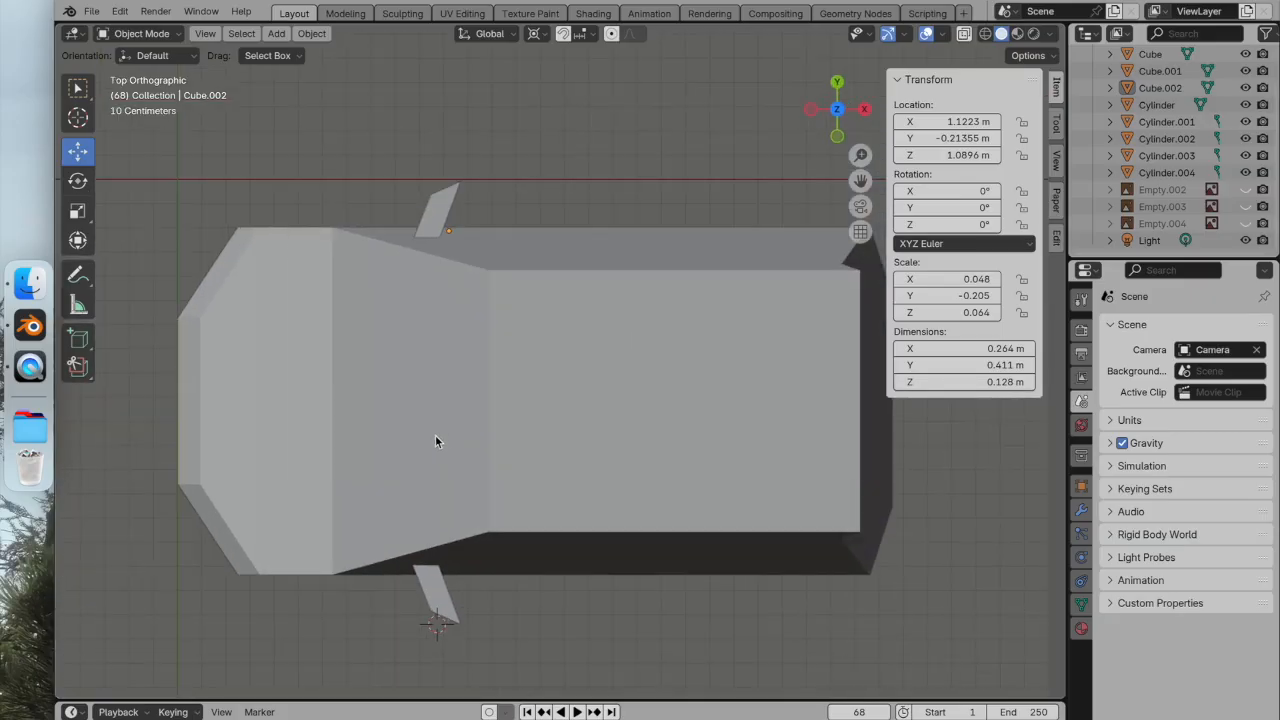
middle_drag(464, 425, 537, 391)
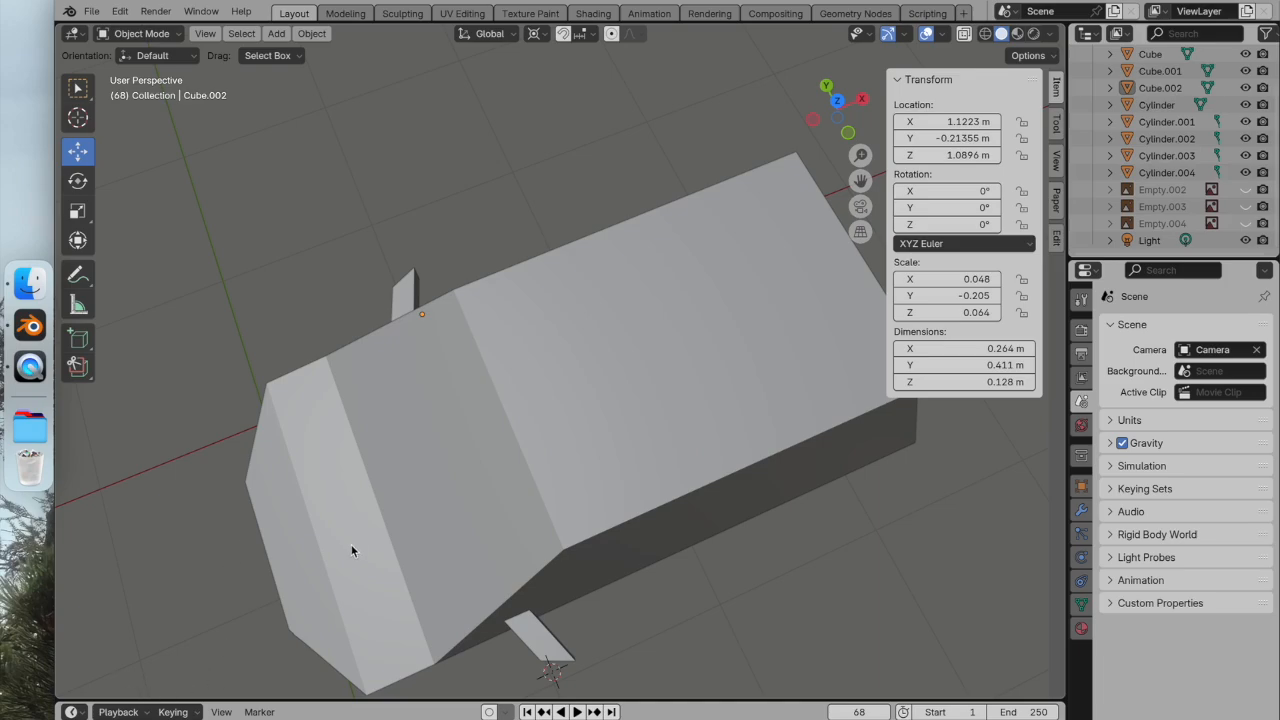
mouse_move(528, 444)
middle_down()
mouse_move(586, 336)
mouse_move(571, 408)
mouse_move(614, 434)
mouse_move(724, 427)
mouse_move(574, 437)
mouse_move(552, 469)
mouse_move(571, 355)
mouse_move(606, 429)
mouse_move(346, 423)
mouse_move(630, 452)
mouse_move(610, 435)
mouse_move(506, 448)
middle_up()
click(635, 450)
shift+click(466, 430)
middle_drag(623, 413, 674, 331)
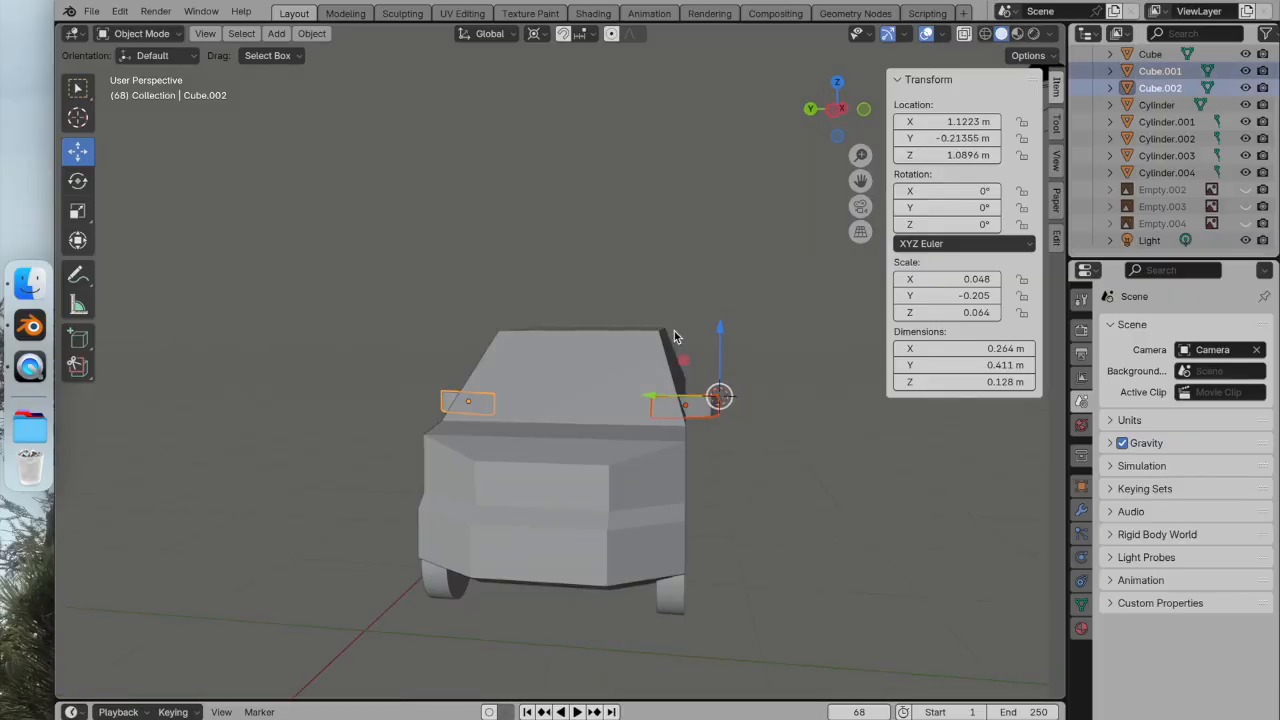
click(842, 108)
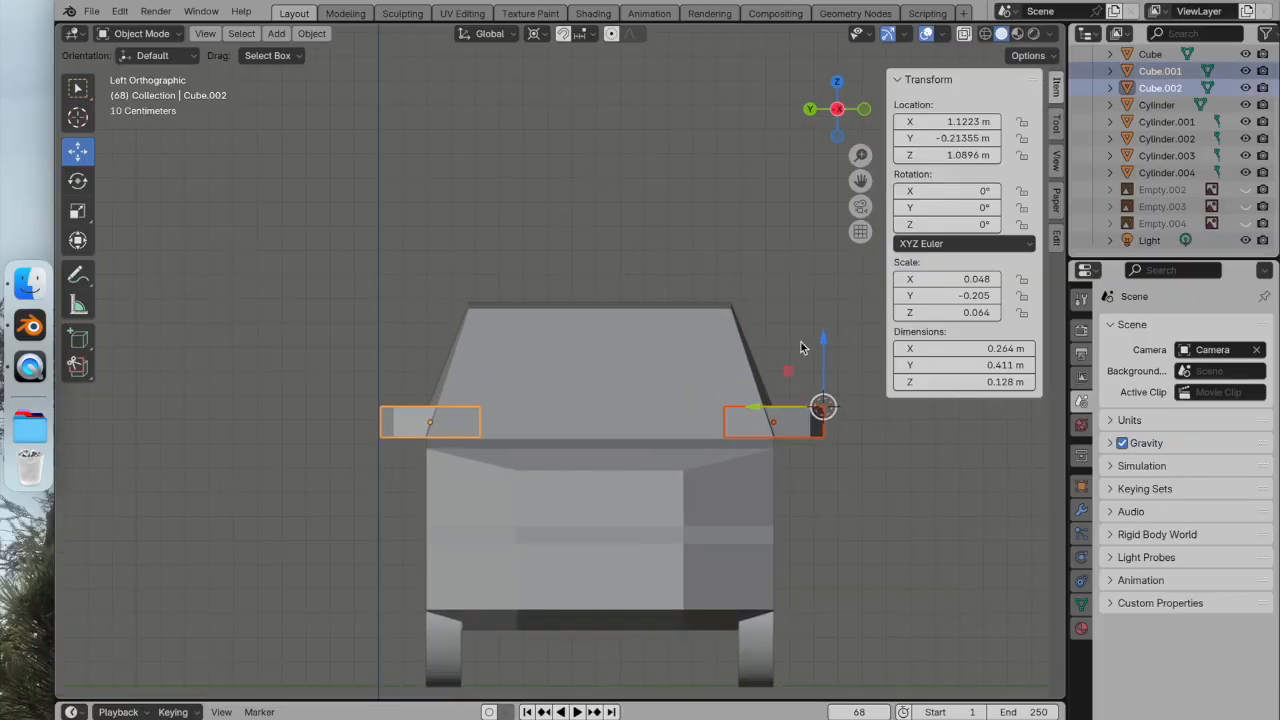
Shift the original side mirror slightly inward along Y to about -1.622 m, then deselect it.
scroll(801, 342, up, 1)
click(844, 385)
click(845, 435)
drag(822, 414, 816, 405)
click(809, 335)
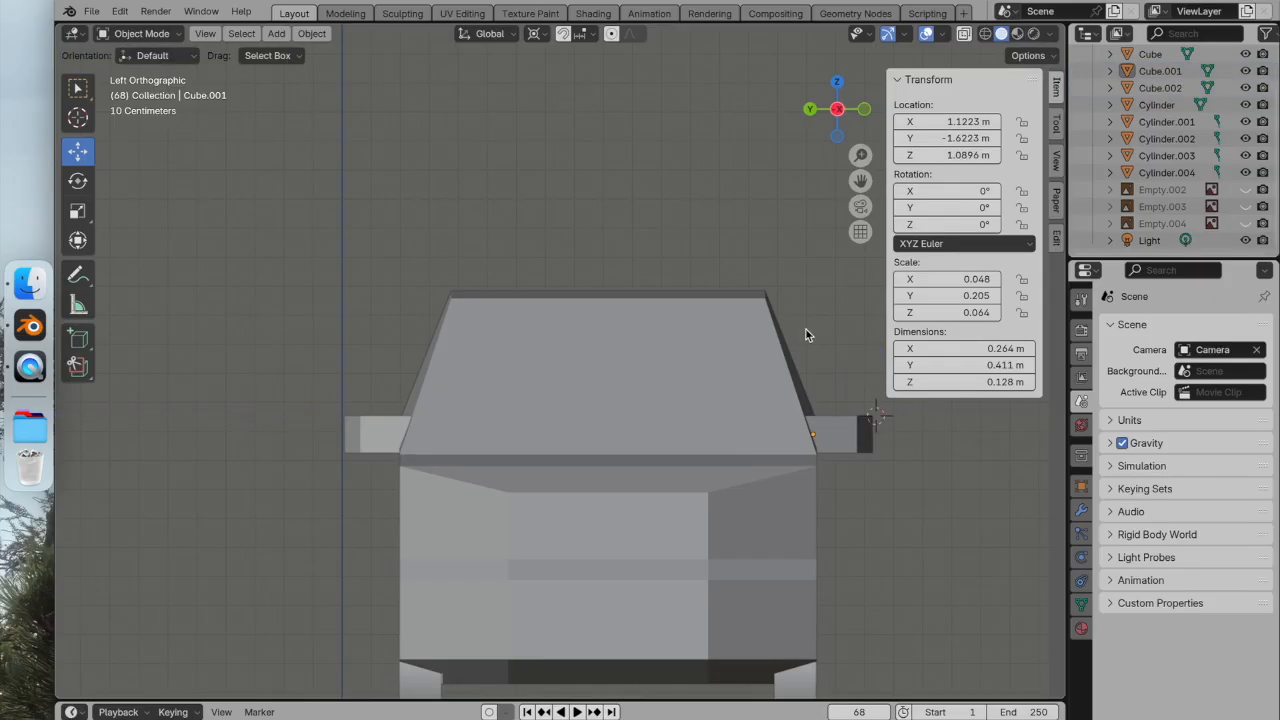
Merge both side mirrors into the car body with an Auto Boolean Union, keeping the body as the active object.
scroll(806, 329, down, 4)
middle_drag(805, 327, 719, 394)
scroll(729, 398, up, 2)
scroll(726, 387, down, 1)
click(622, 533)
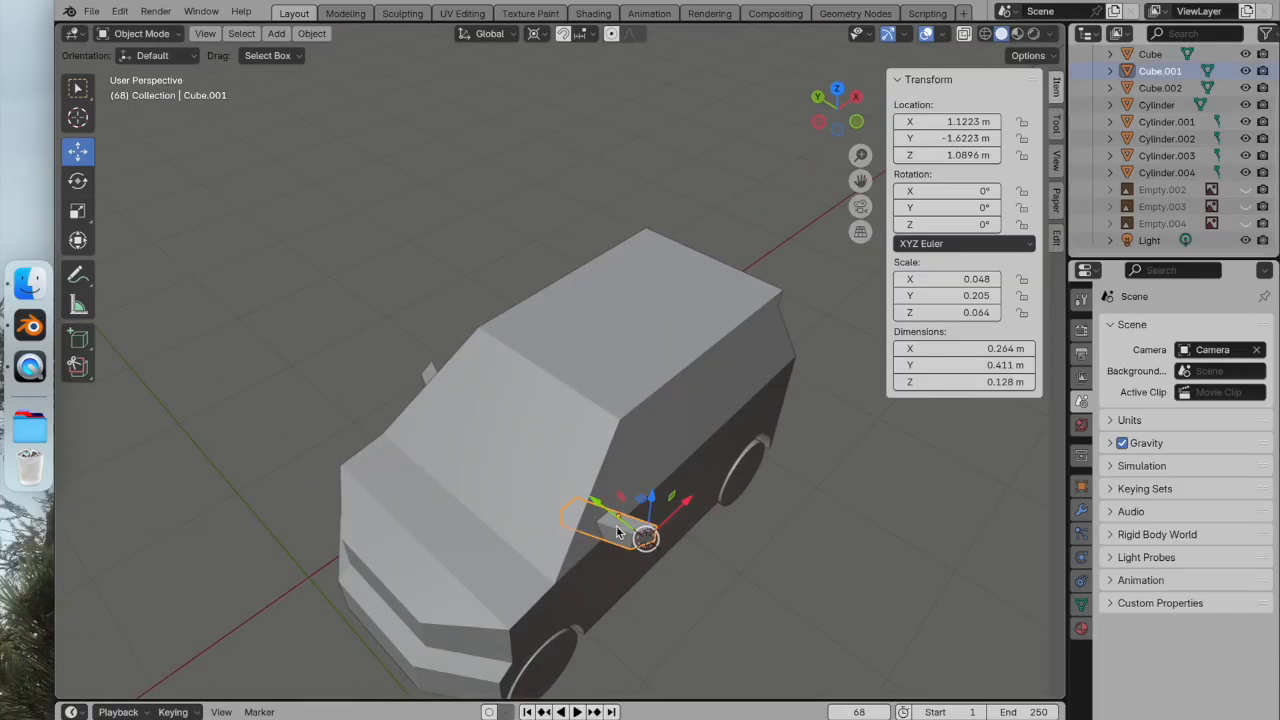
shift+click(424, 377)
shift+click(555, 410)
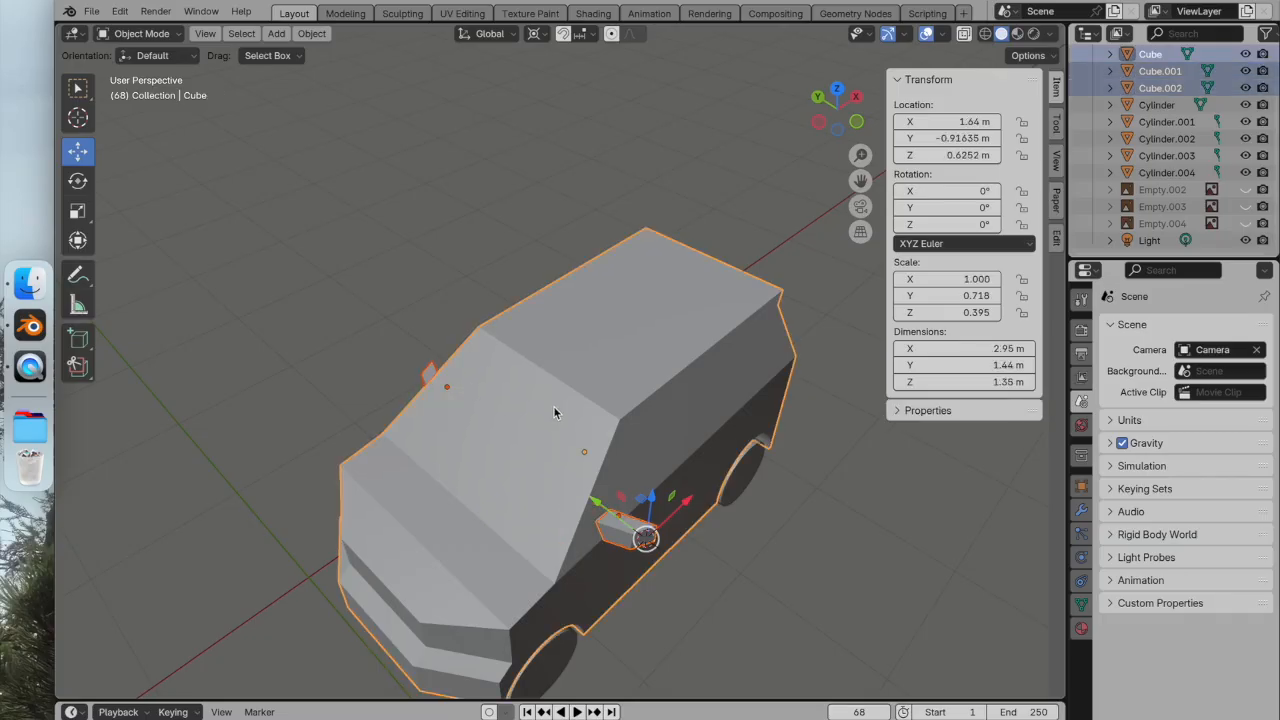
click(311, 33)
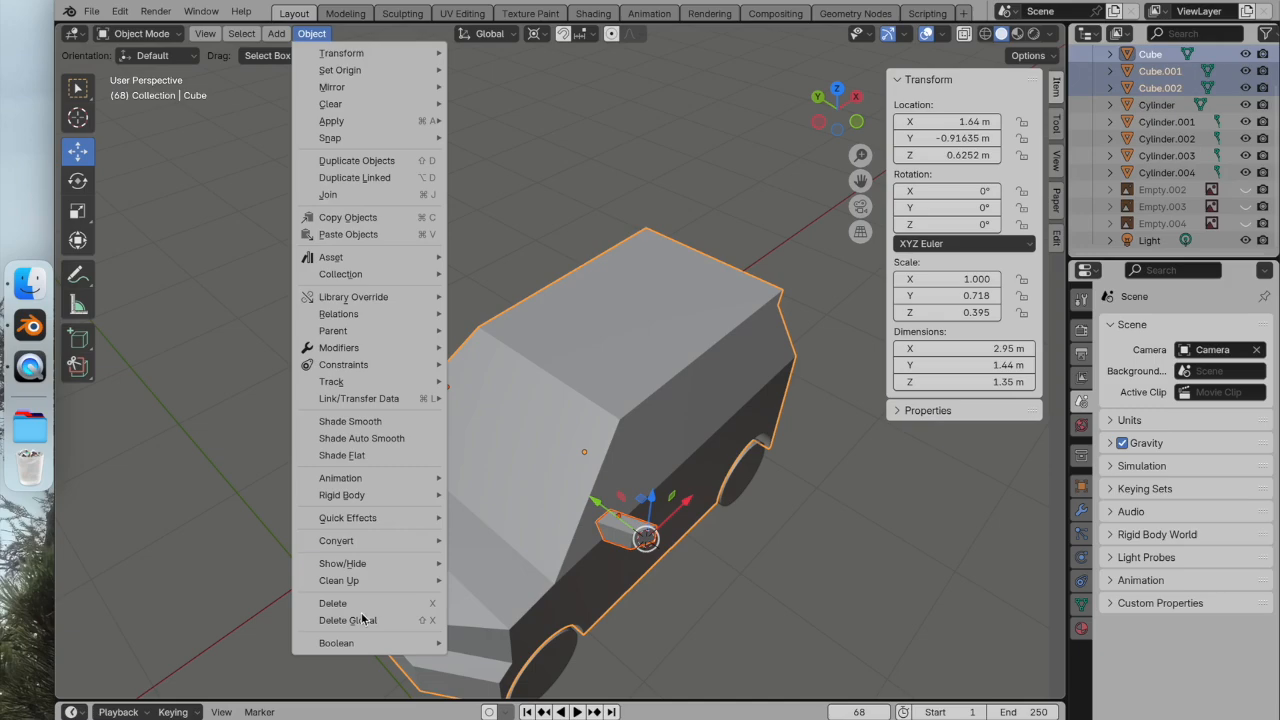
mouse_move(363, 643)
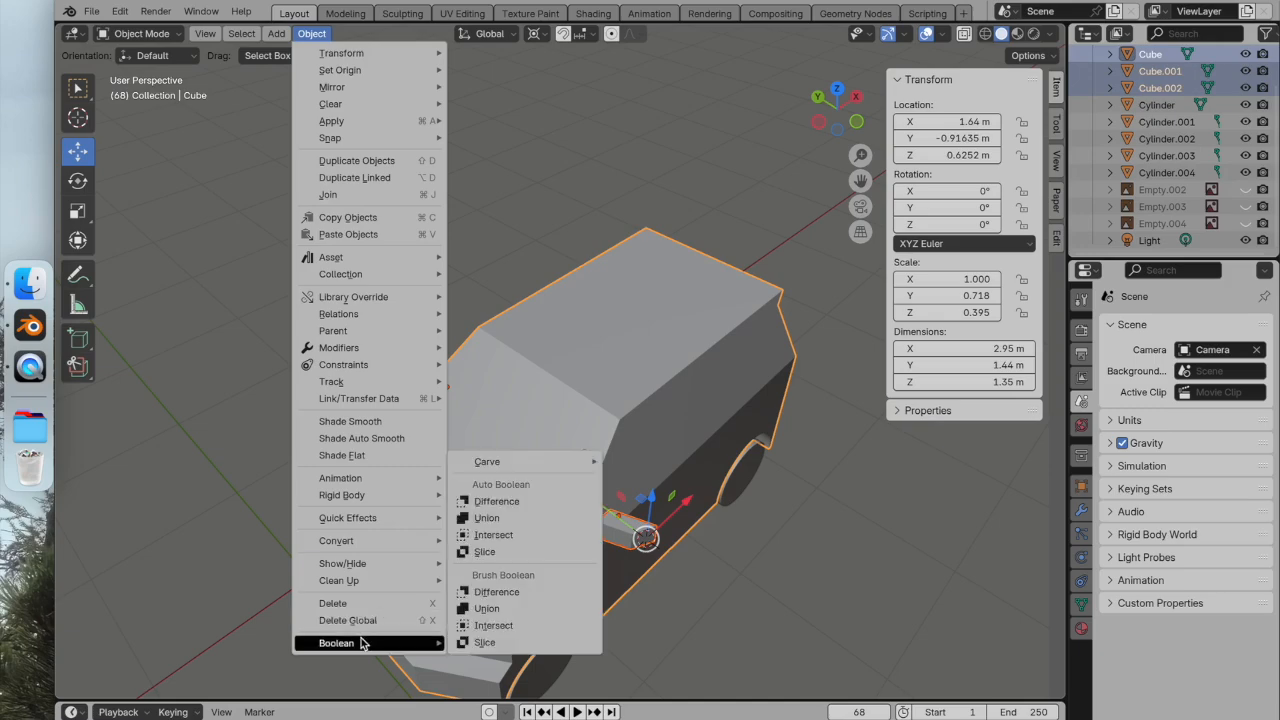
click(524, 520)
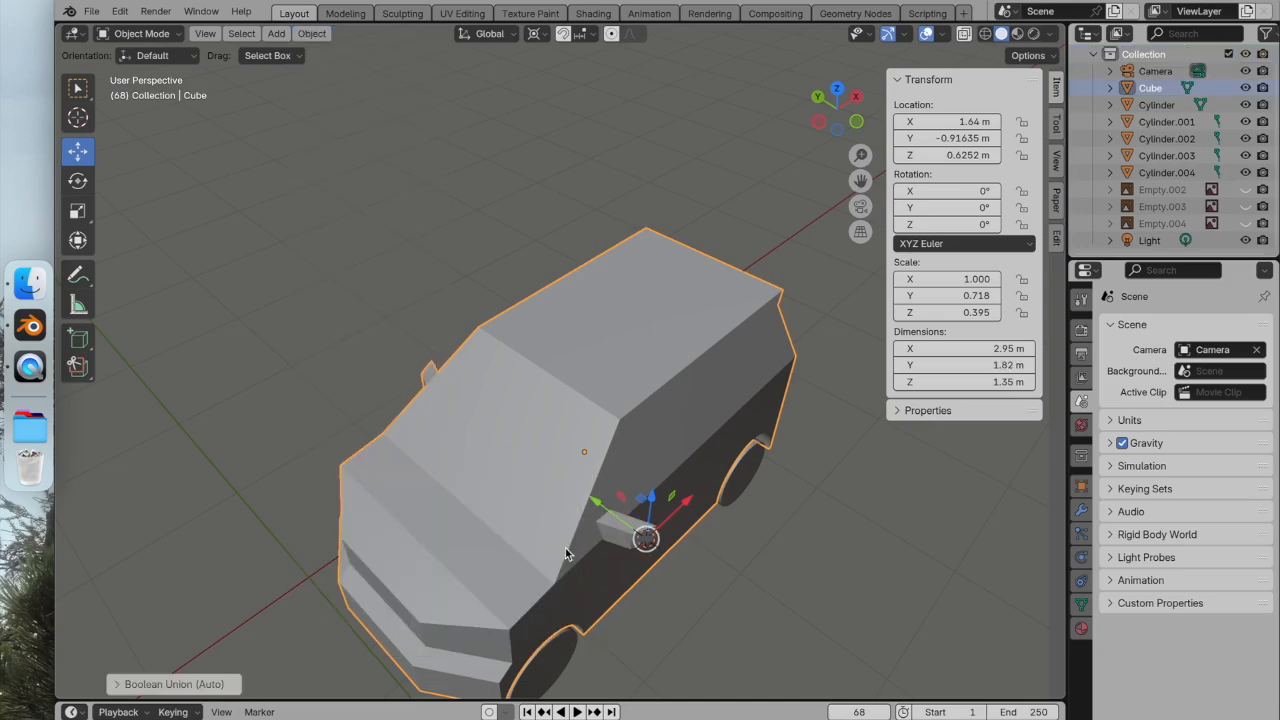
Deselect the body and inspect the merged side mirrors and overall car shape from several angles.
click(749, 595)
middle_drag(749, 595, 639, 571)
scroll(594, 562, up, 4)
scroll(590, 561, down, 6)
middle_drag(540, 549, 490, 527)
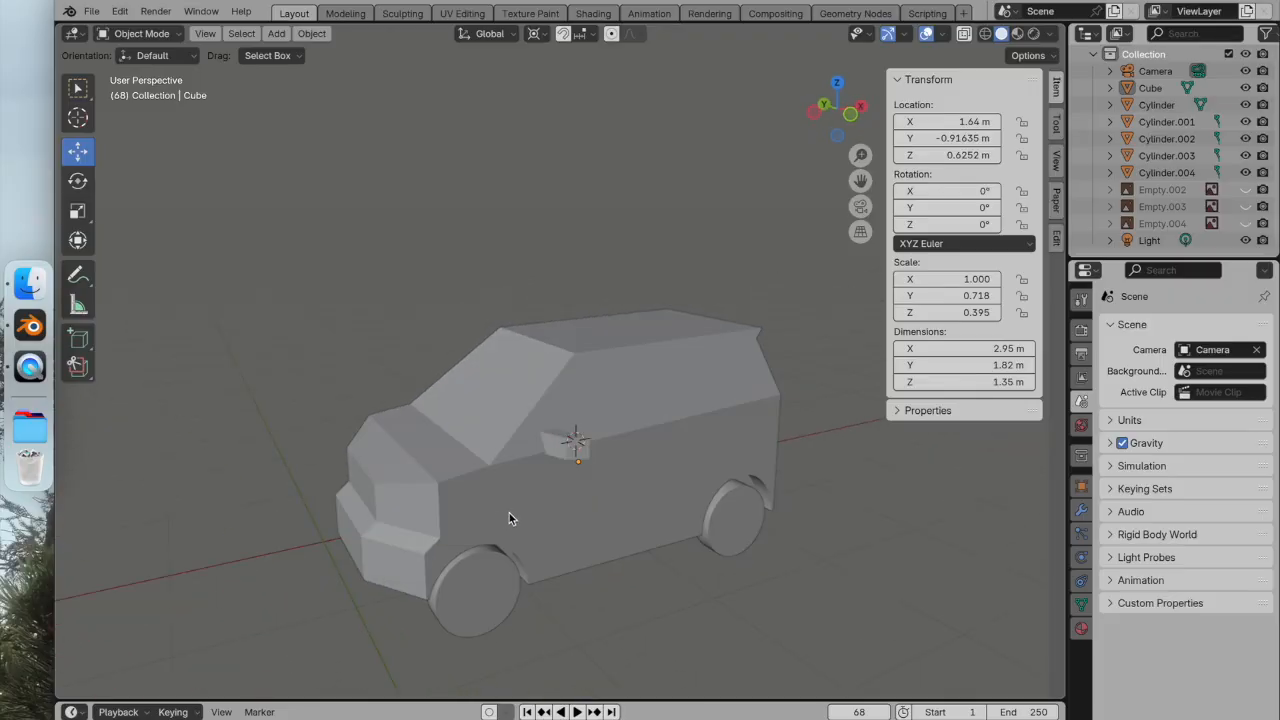
middle_drag(541, 483, 568, 522)
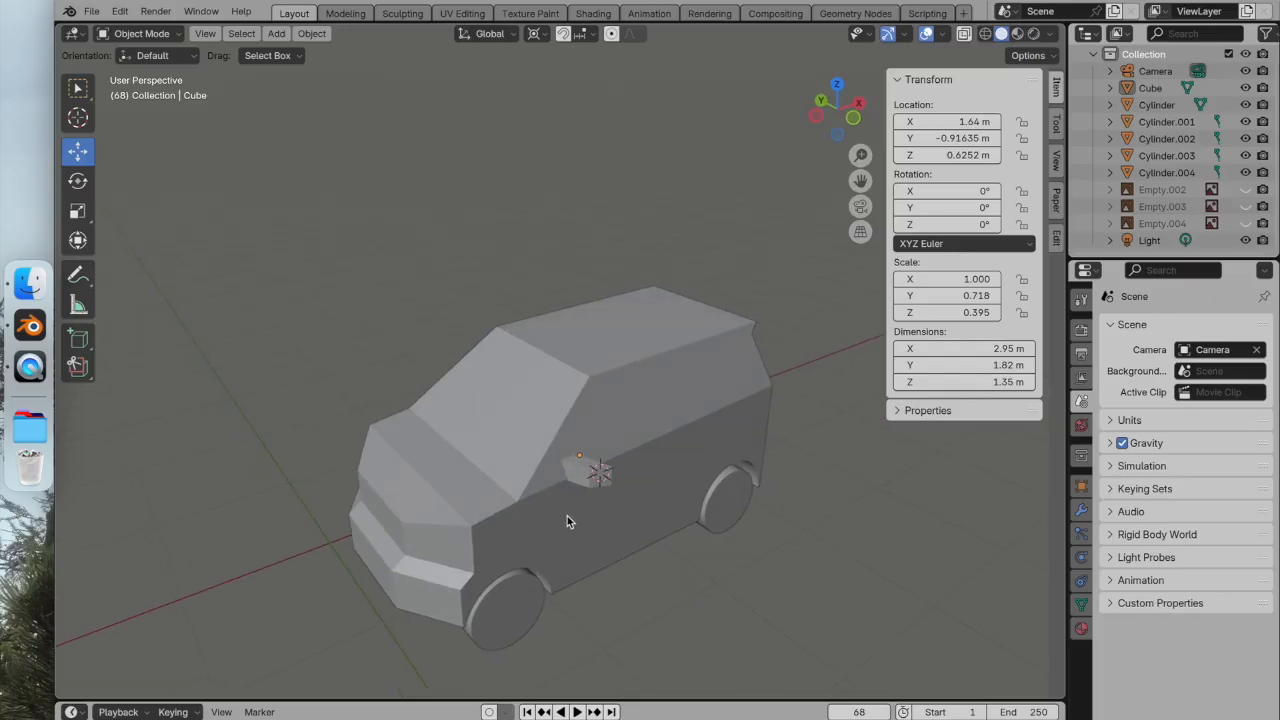